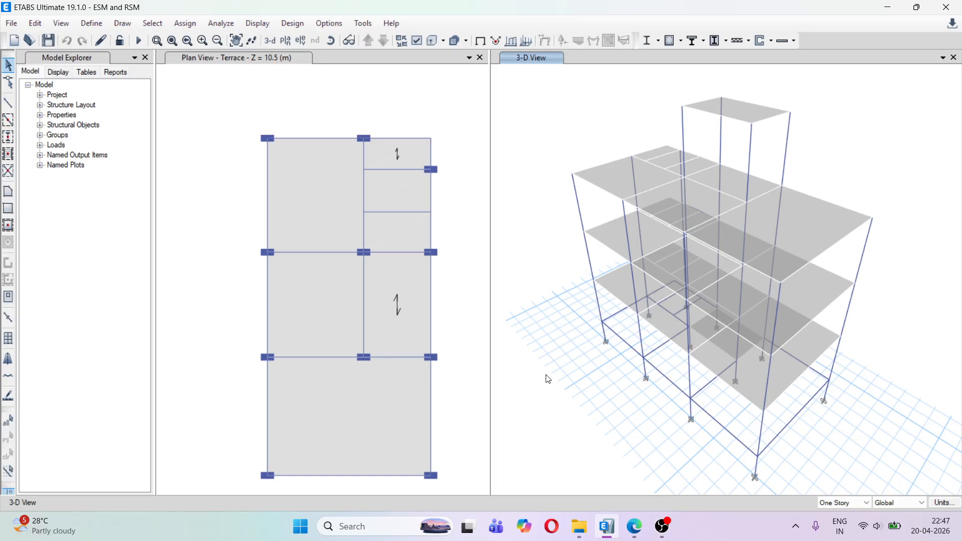
Step: Switch to the IS1893_Part1_2016 PDF and read clause 7.6, Equivalent Static Method, on page 23
left_click(634, 526)
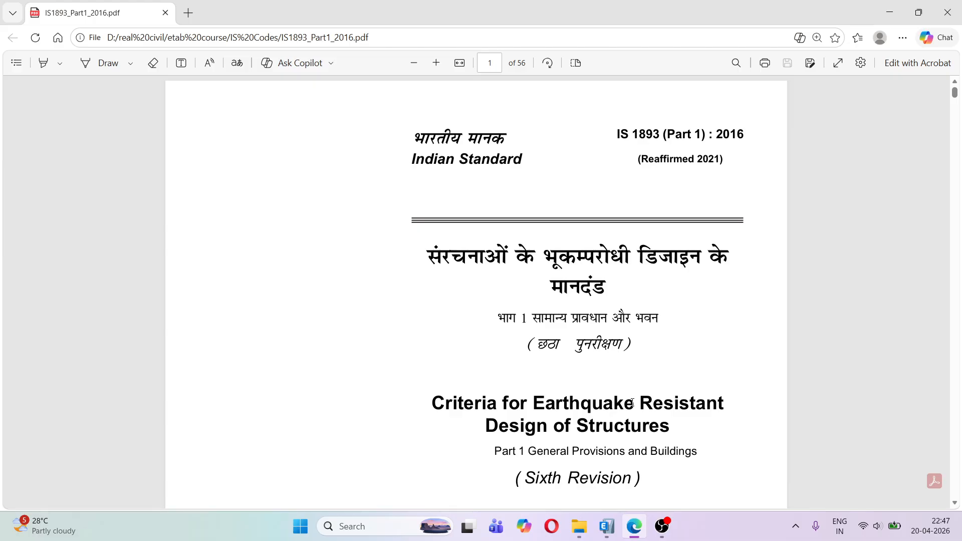
left_click(606, 526)
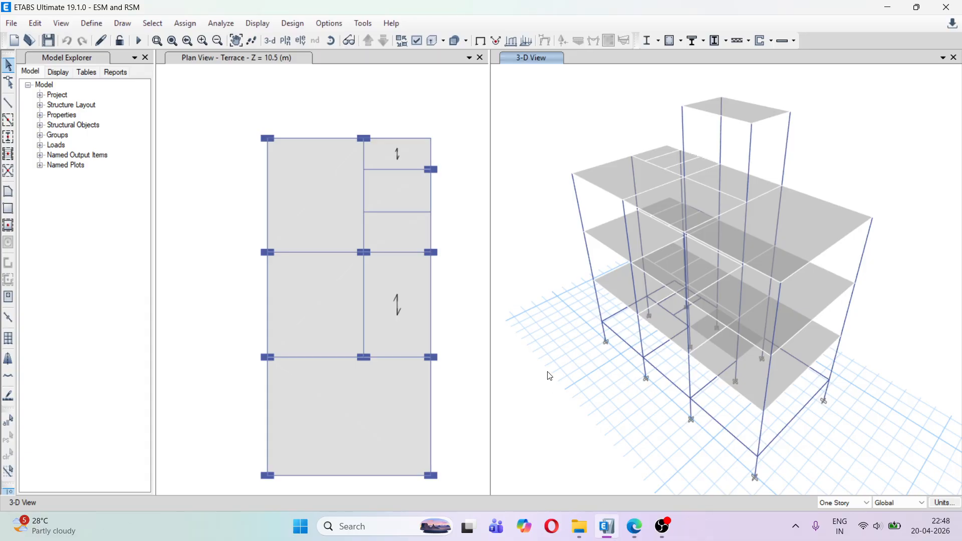
mouse_move(632, 524)
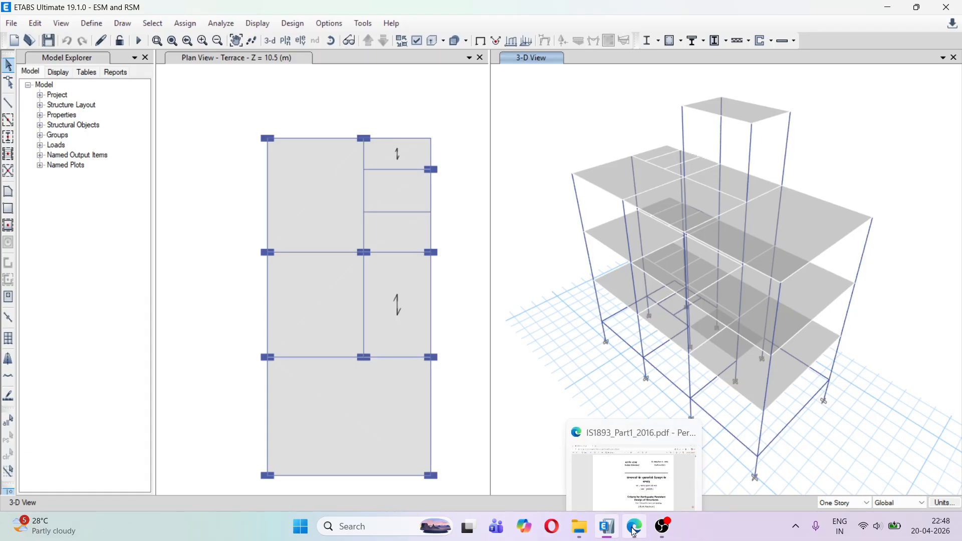
left_click(602, 473)
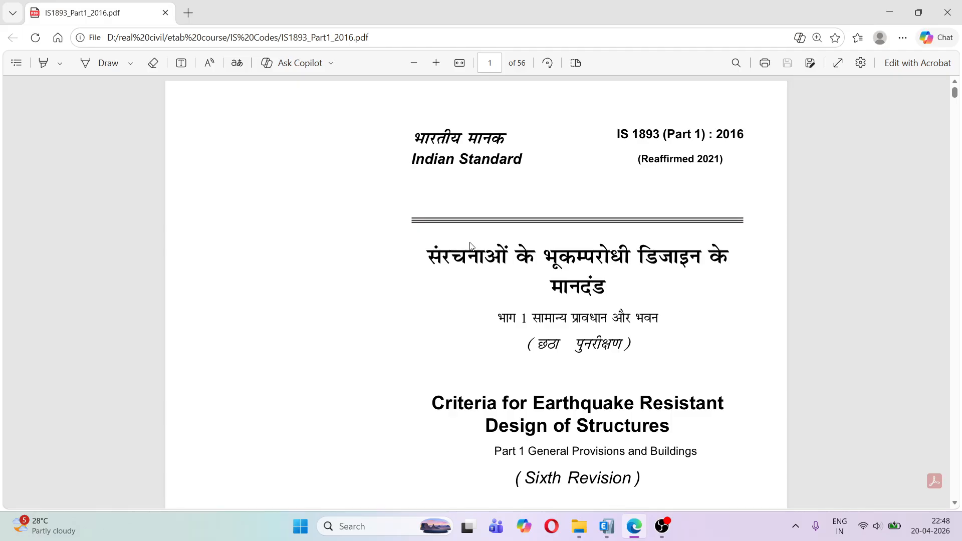
left_click(490, 62)
type("23")
key("Return")
scroll(319, 211, "down", 5)
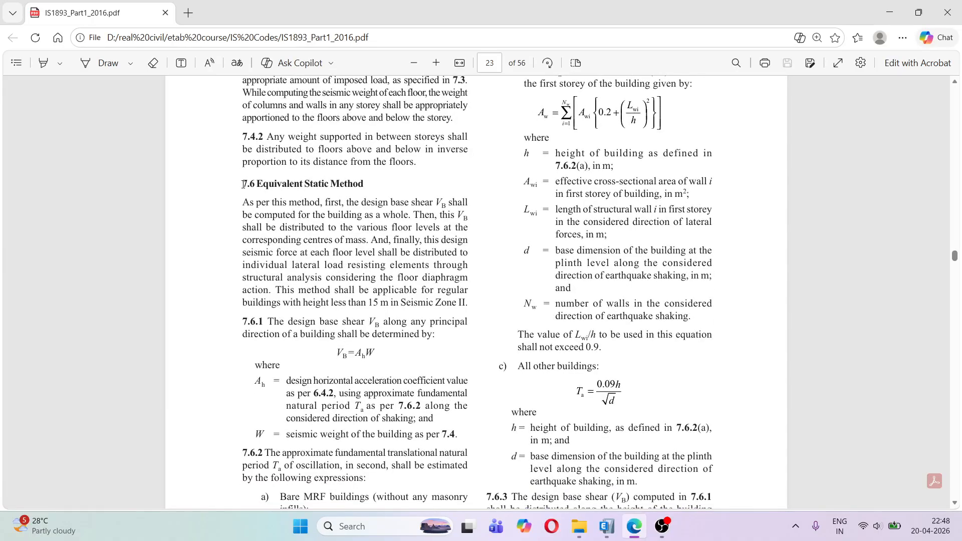
left_click_drag(244, 185, 374, 186)
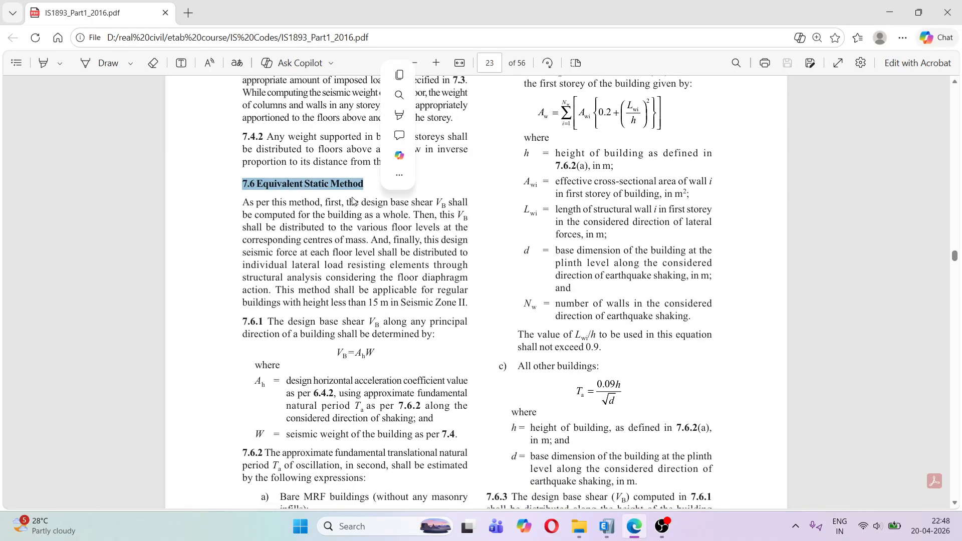
left_click(362, 195)
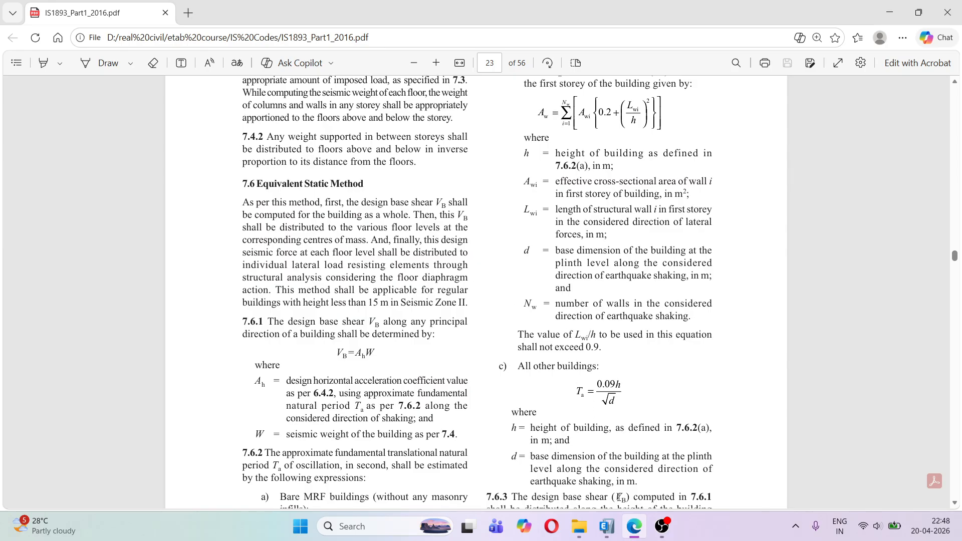
Step: Switch to ETABS and add a Seismic load pattern named EQX+ with IS 1893:2016 as its auto lateral load
left_click(606, 527)
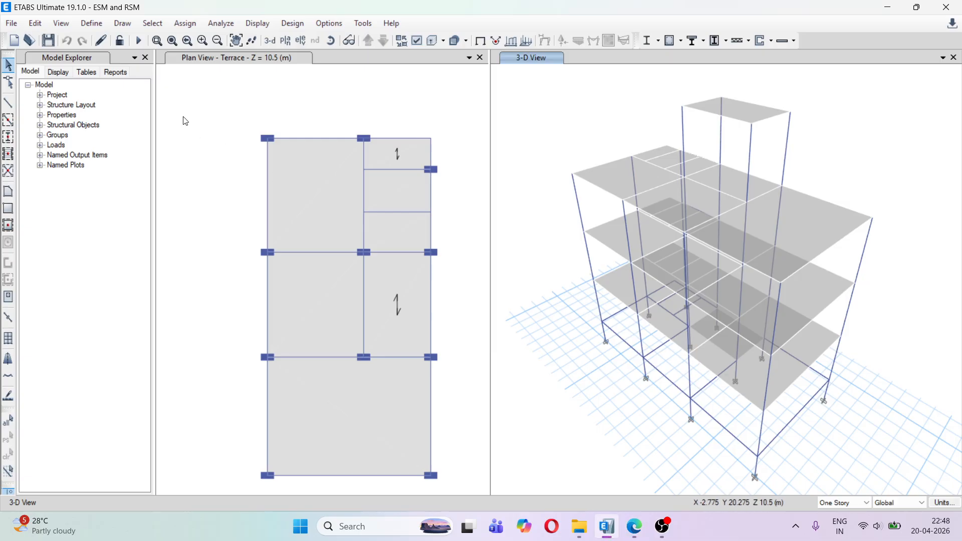
left_click(93, 24)
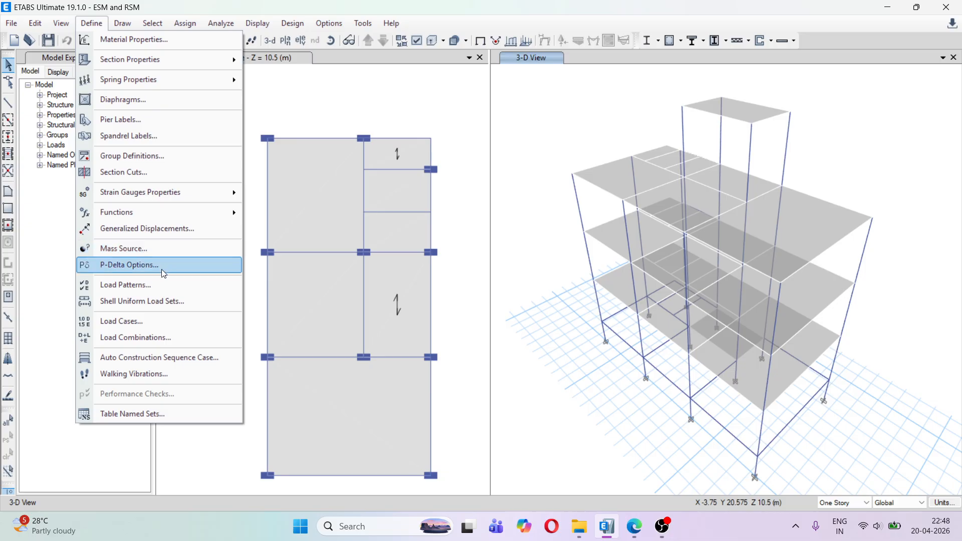
left_click(163, 283)
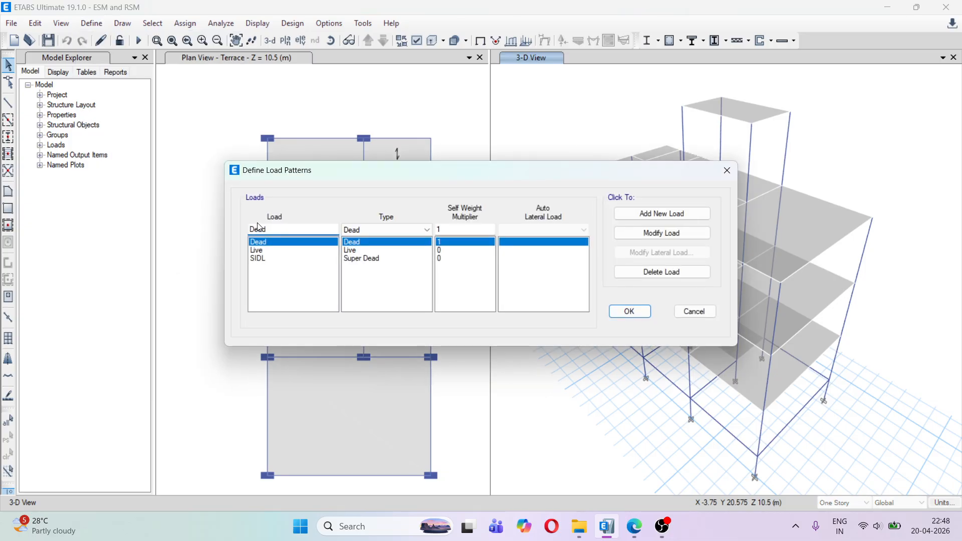
double_click(243, 227)
type("EQX+")
left_click(369, 229)
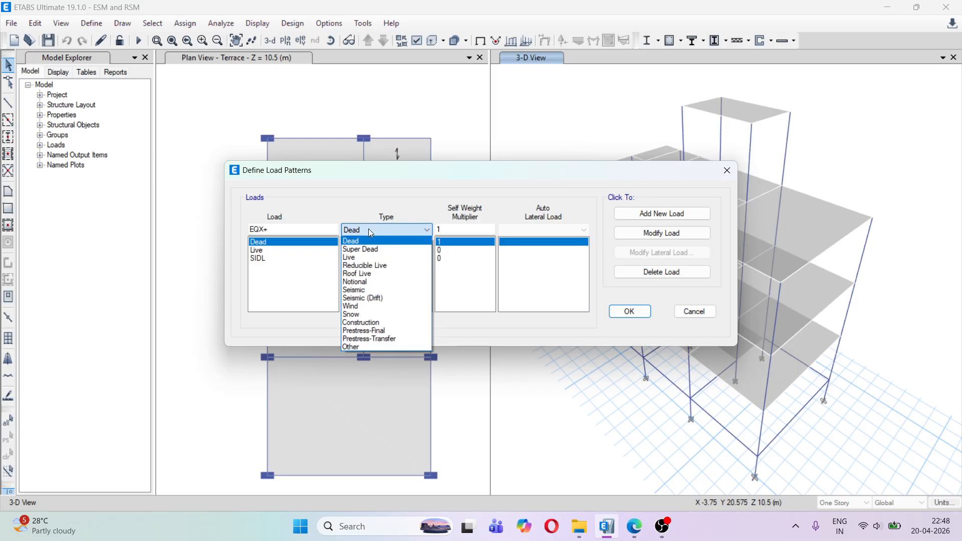
left_click(379, 288)
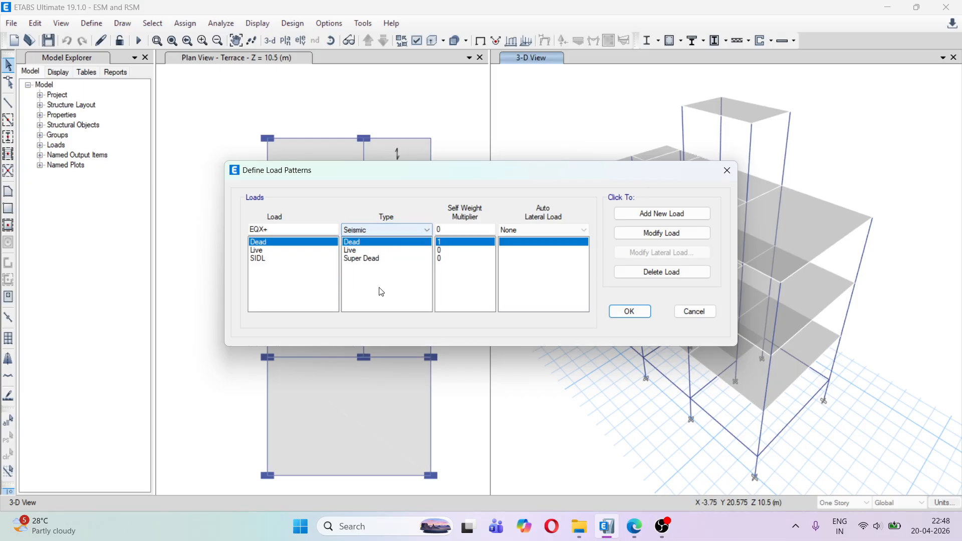
left_click(523, 234)
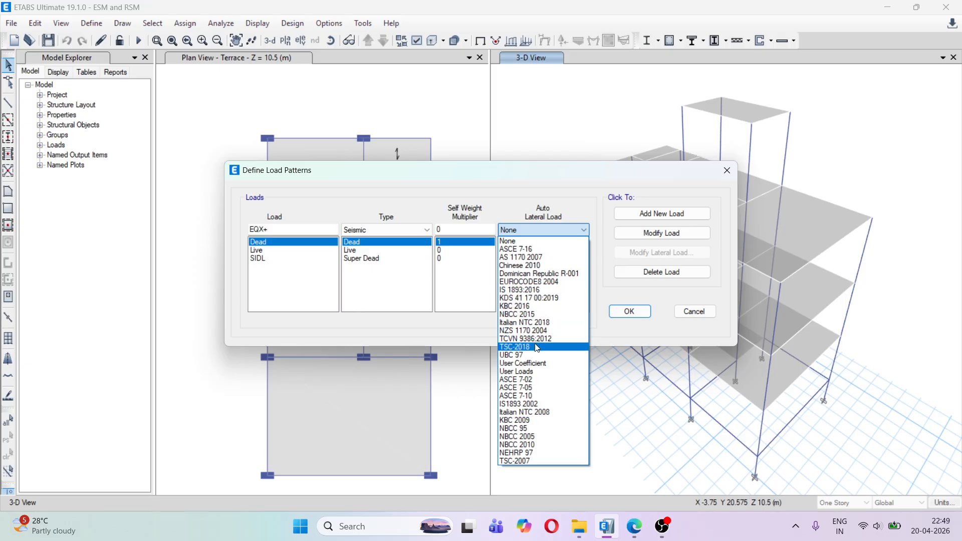
left_click(533, 291)
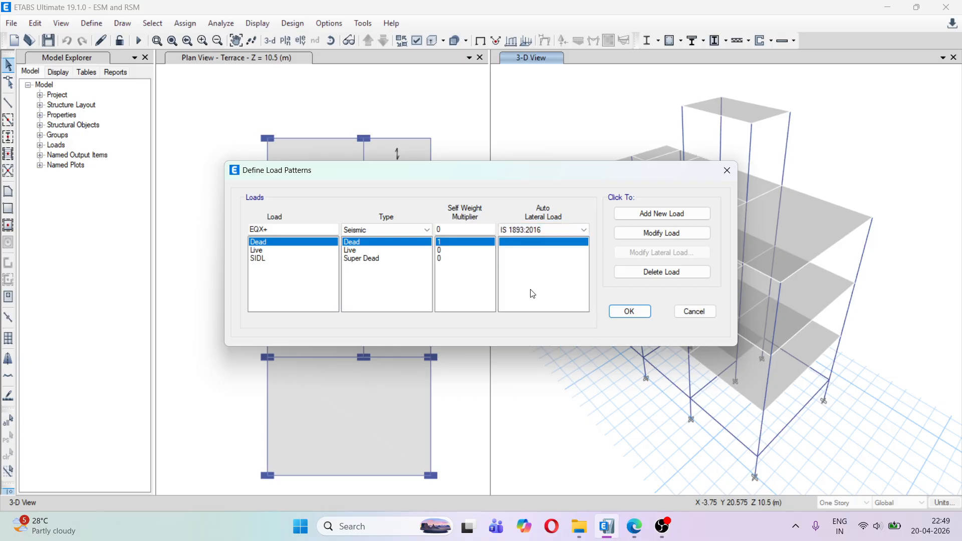
left_click(650, 220)
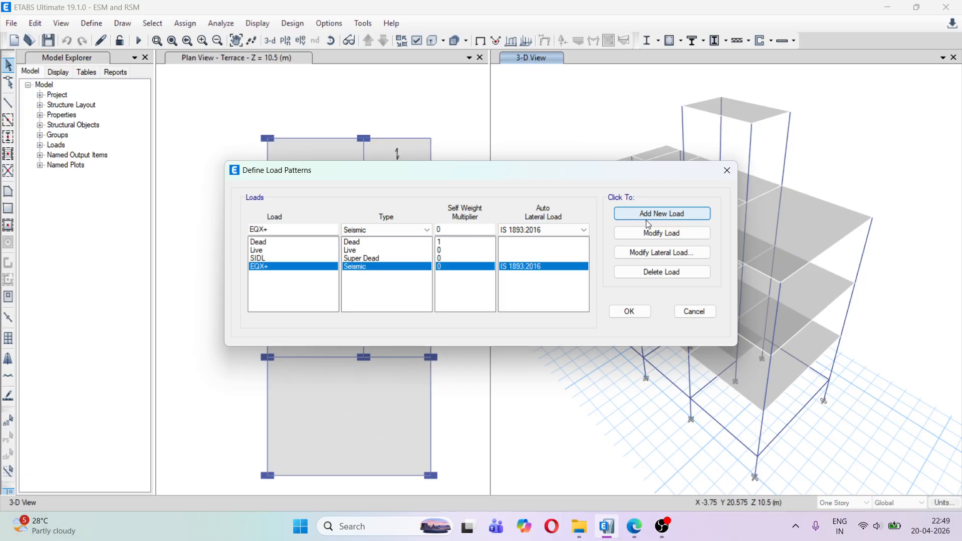
Step: Add a second Seismic load pattern named EQY+ with the same IS 1893:2016 auto lateral load
left_click(262, 229)
key("BackSpace")
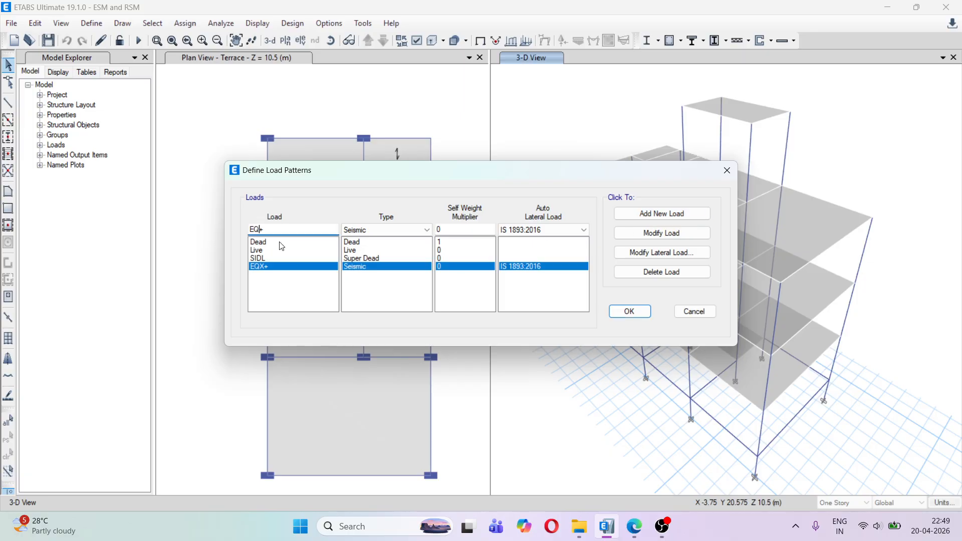
type("Y")
left_click(661, 215)
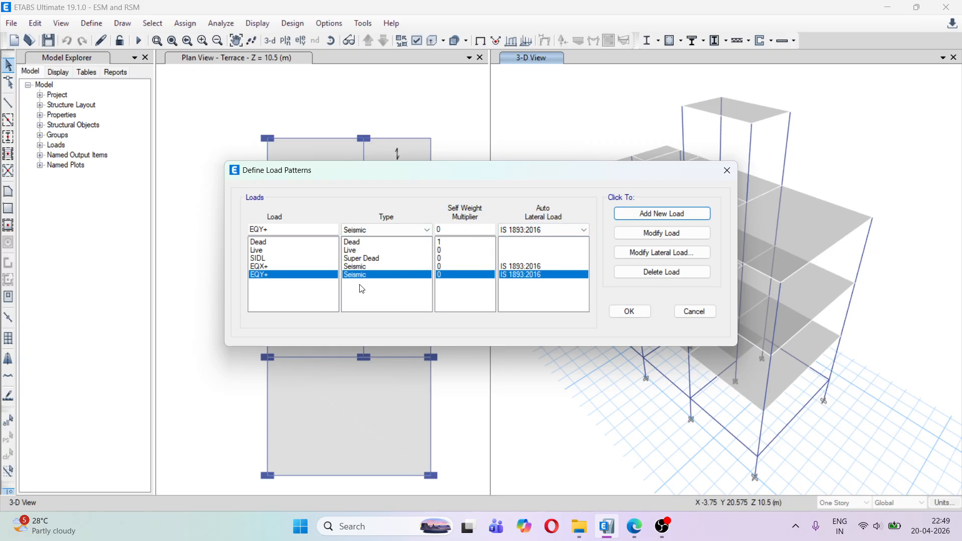
Step: Modify the EQX+ lateral load to exclude Y Dir and both Y eccentricity cases, leaving only the X direction cases
left_click(541, 266)
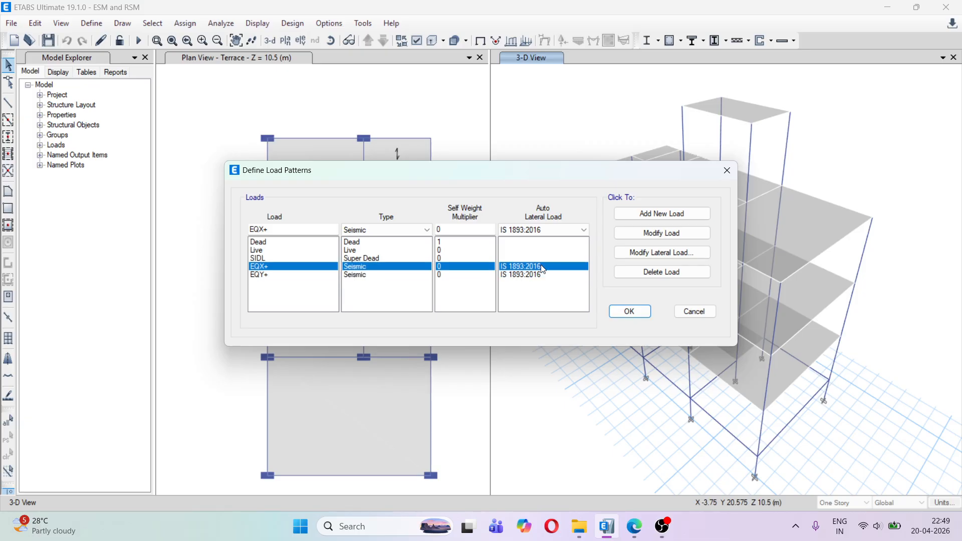
left_click(645, 253)
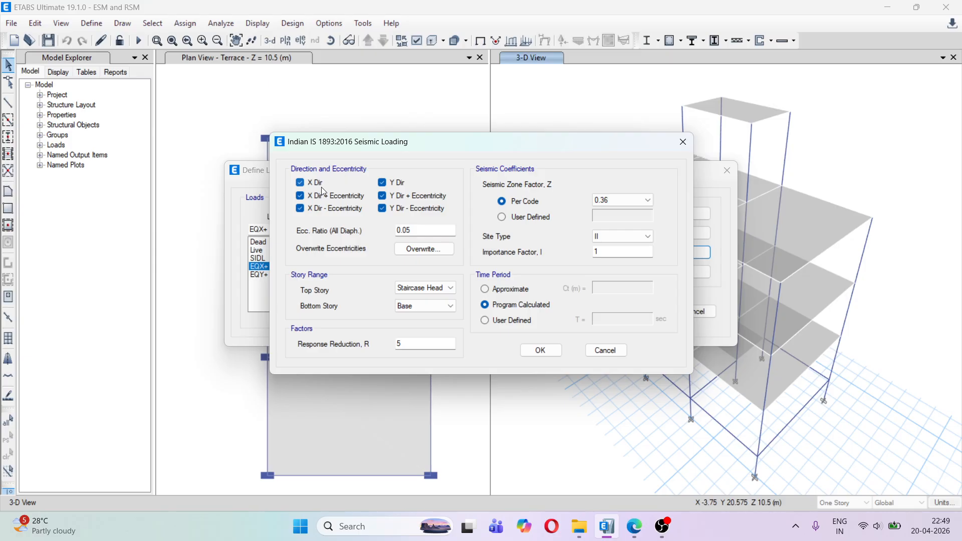
left_click(382, 182)
left_click(384, 195)
Step: Open the Eccentricity Calculation IS 1893 workbook from the Eccentricity excel folder, minimize it, and return to ETABS
mouse_move(579, 526)
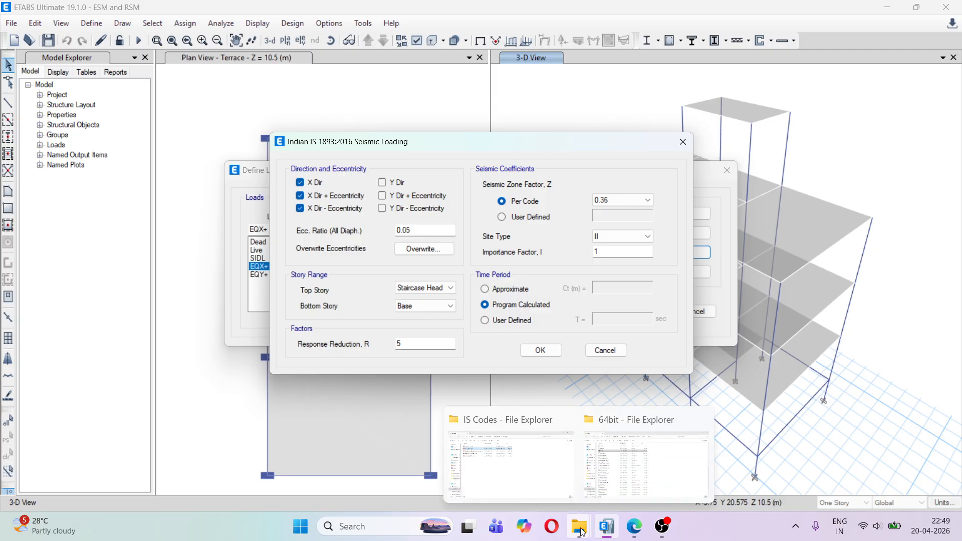
mouse_move(511, 466)
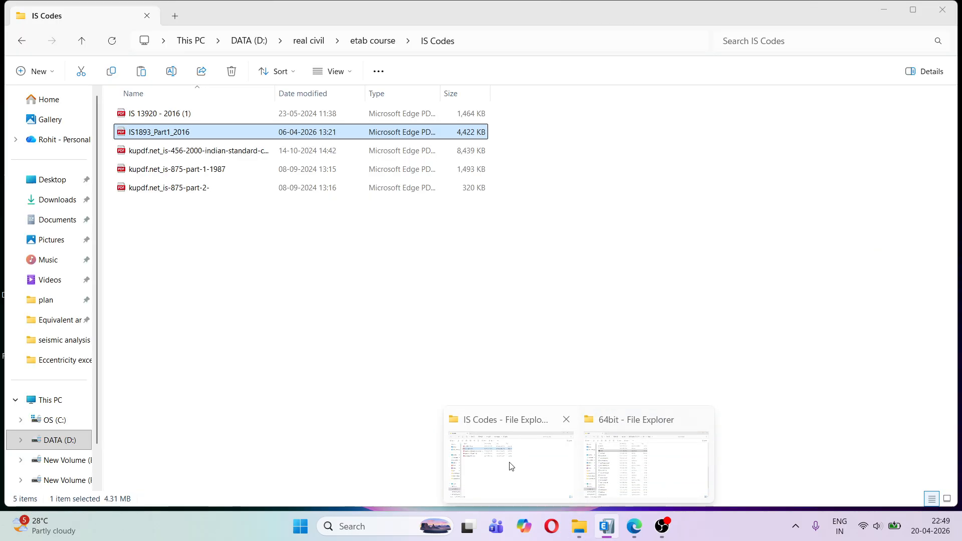
left_click(541, 471)
left_click(23, 41)
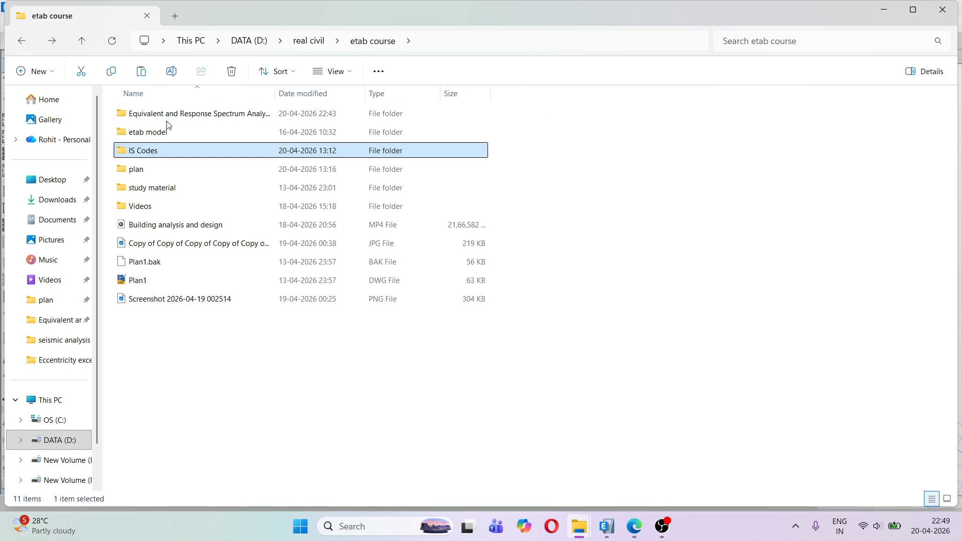
double_click(168, 115)
double_click(169, 114)
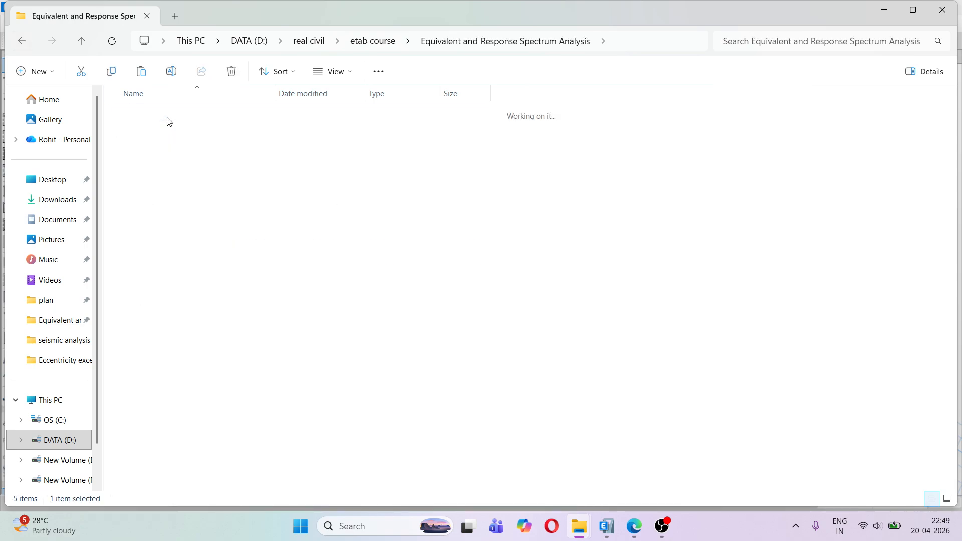
double_click(169, 114)
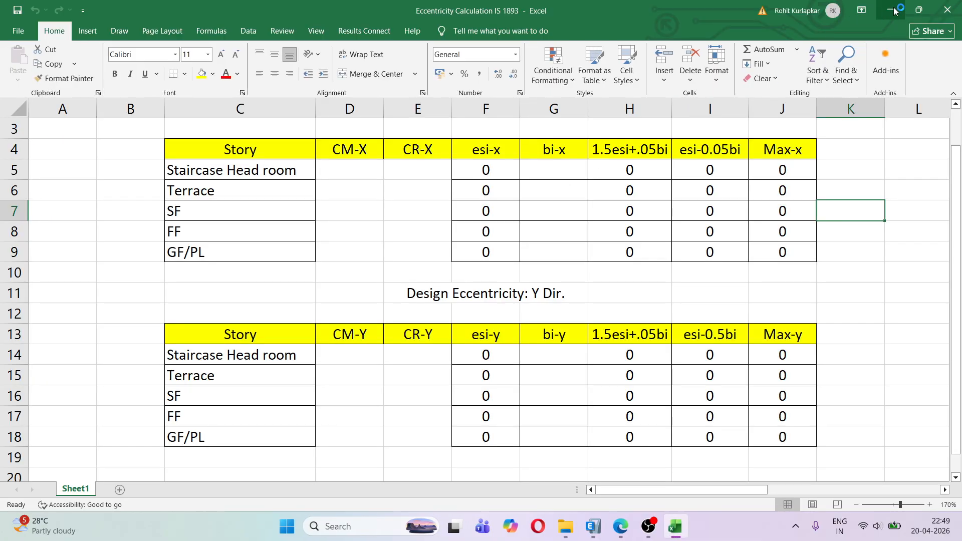
left_click(895, 10)
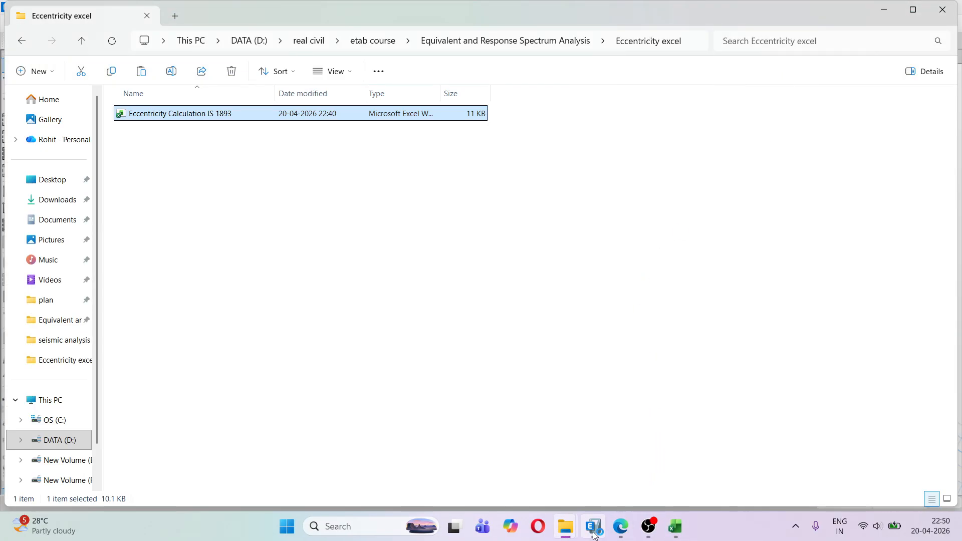
left_click(594, 527)
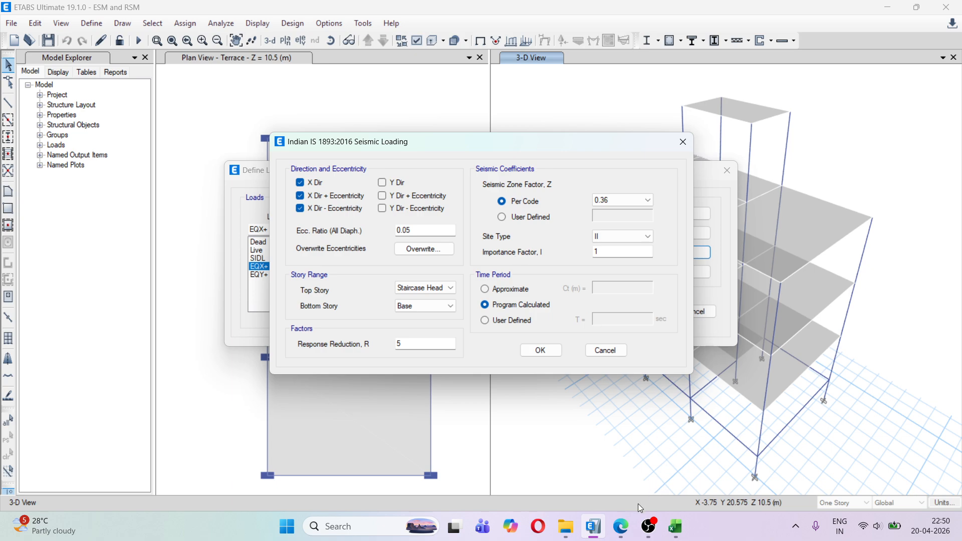
Step: Switch to the IS 1893 PDF and examine the design horizontal seismic coefficient formula in clause 6.4.2 on page 11, enlarged for reading
left_click(611, 492)
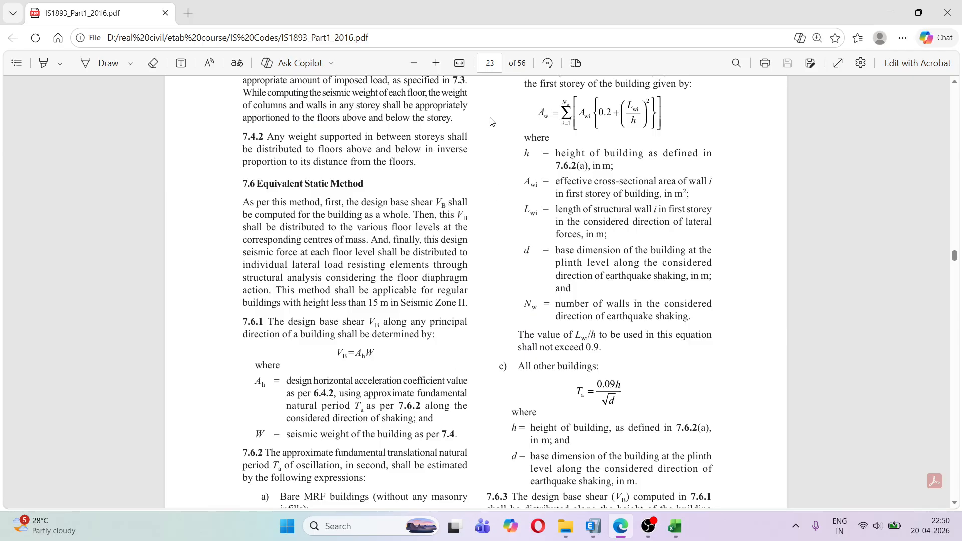
left_click(490, 62)
type("11")
key("Return")
scroll(394, 54, "down", 5)
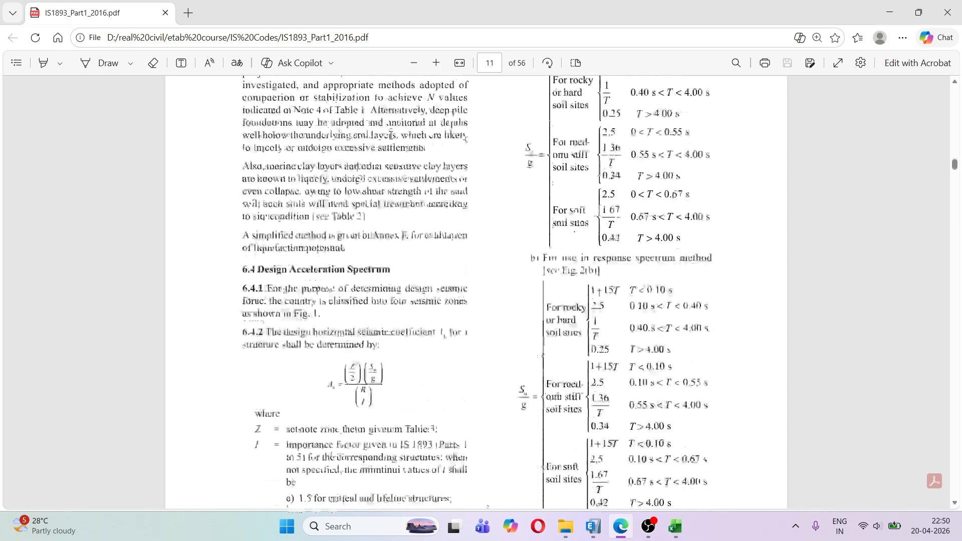
left_click(437, 63)
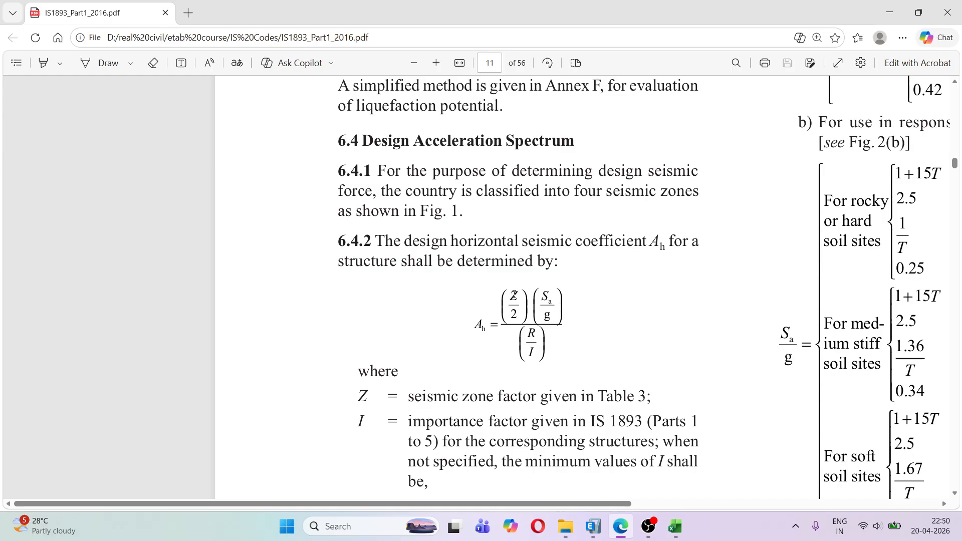
double_click(514, 294)
left_click(471, 297)
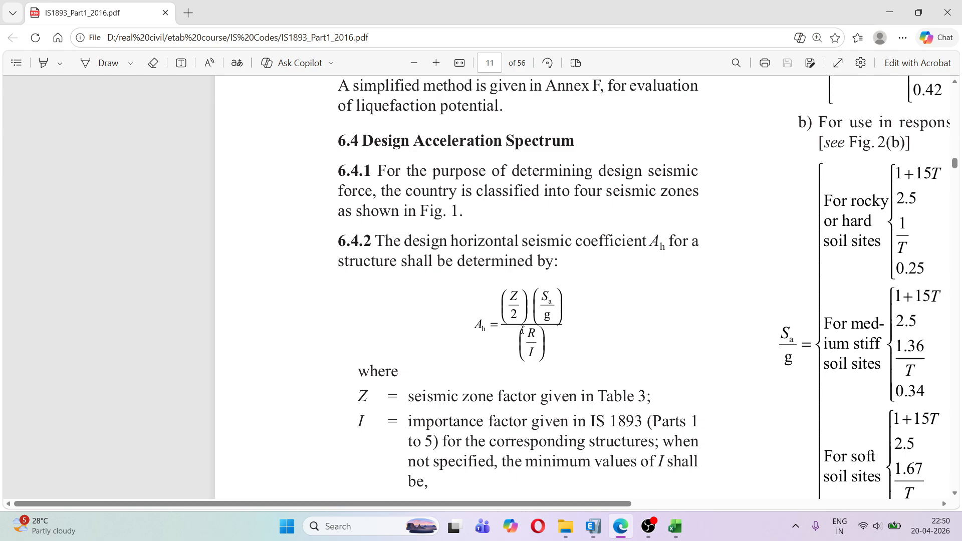
left_click_drag(553, 327, 523, 346)
left_click(531, 356)
Step: Read the definitions of the formula's factors, Table 3 Seismic Zone Factor Z, and the Fig. 1 seismic zones page
scroll(496, 285, "down", 15)
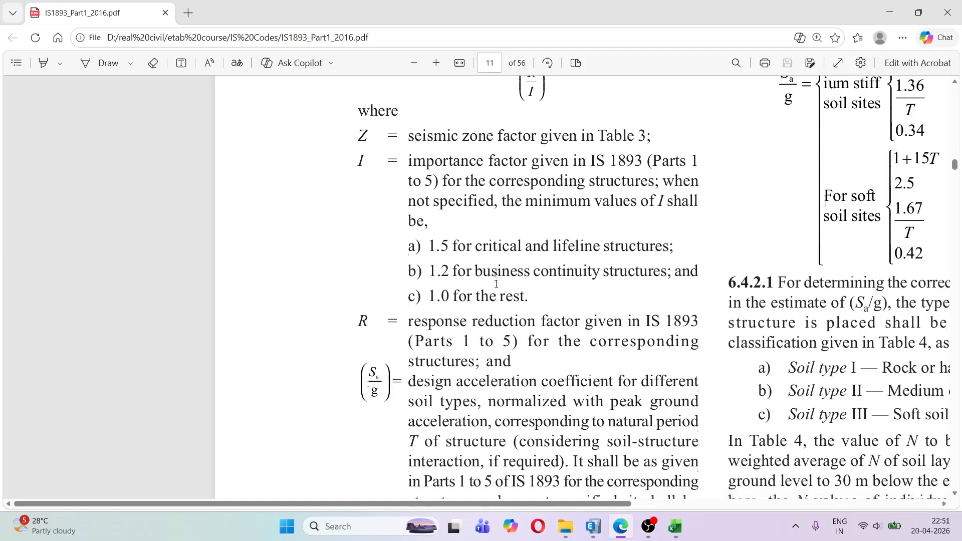
scroll(496, 284, "down", 10)
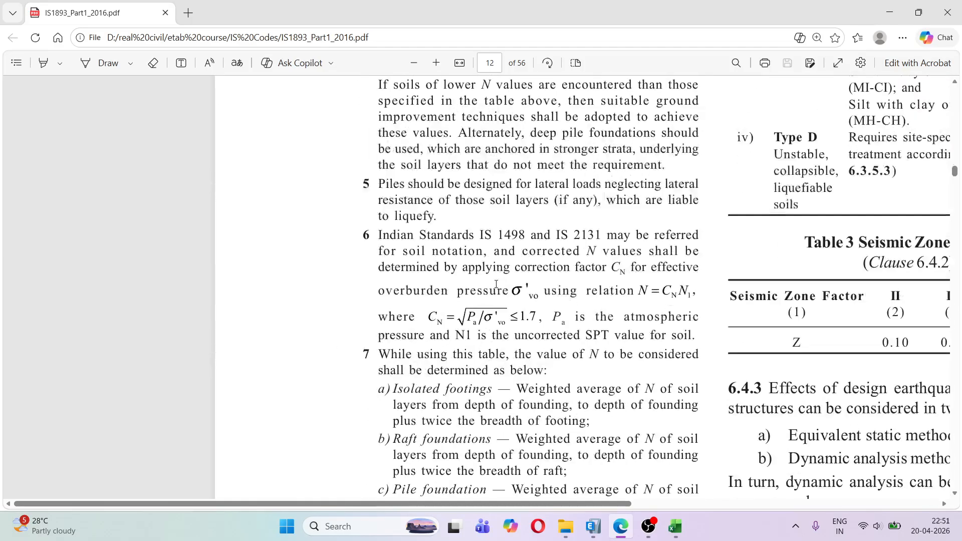
left_click_drag(544, 506, 741, 505)
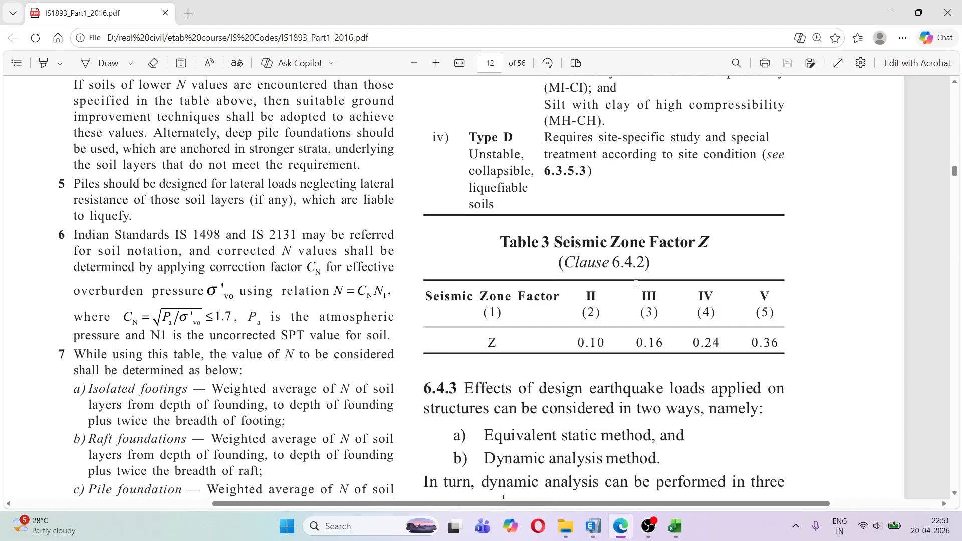
scroll(636, 284, "down", 15)
scroll(635, 284, "down", 2)
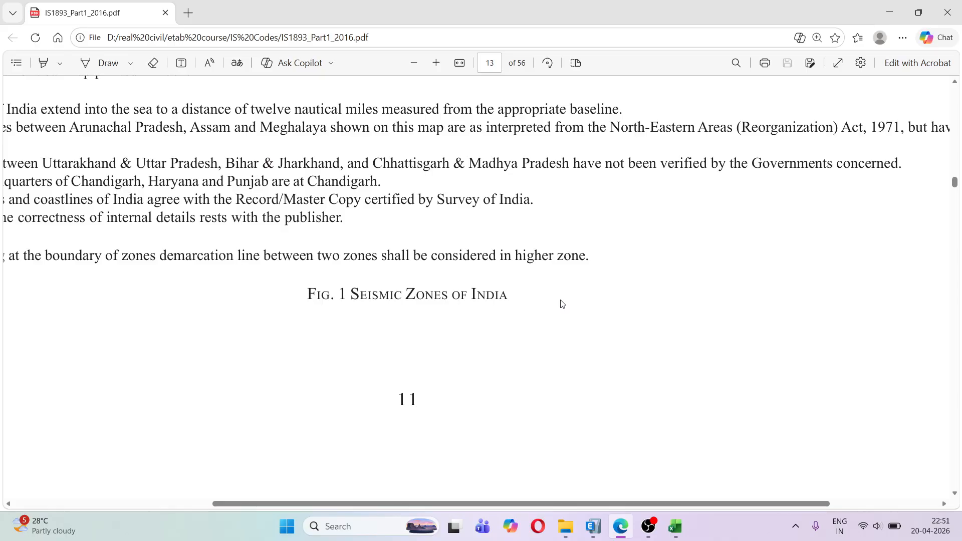
Step: Go to page 38 of the code and look up the Annex E list of towns with their seismic zone factors
left_click(501, 64)
type("38")
key("Return")
scroll(484, 267, "down", 6)
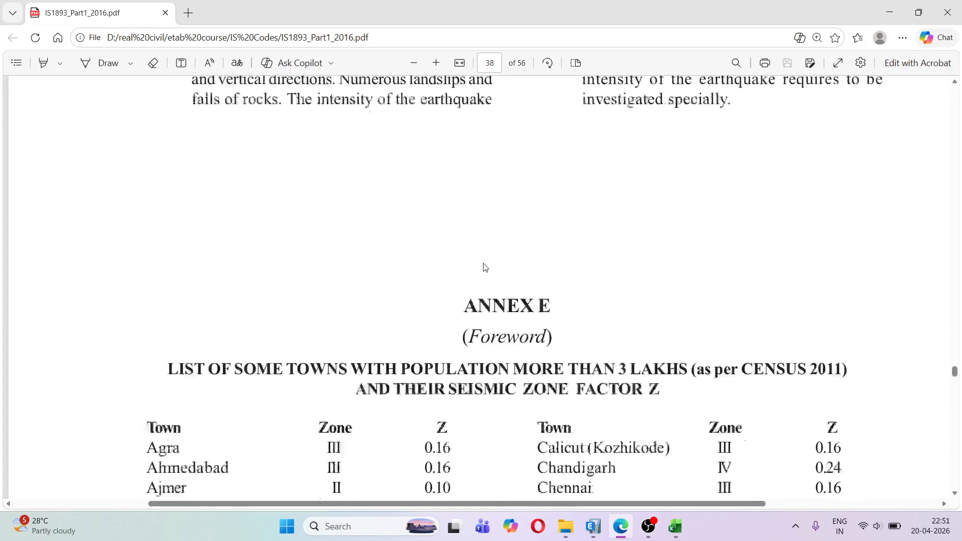
Step: Look up Ajmer in the Annex E town list, return to ETABS and set the per-code Seismic Zone Factor Z to 0.1
scroll(485, 267, "down", 6)
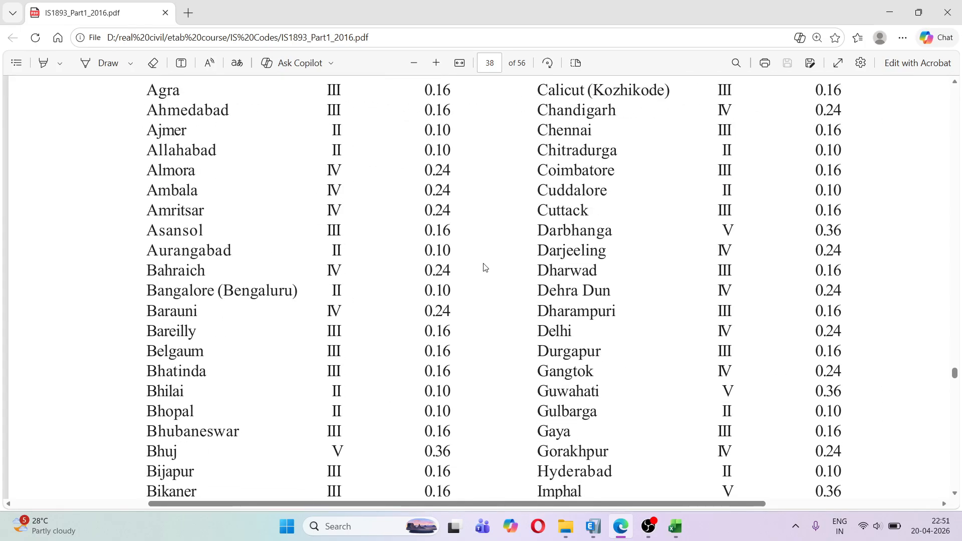
scroll(485, 267, "up", 3)
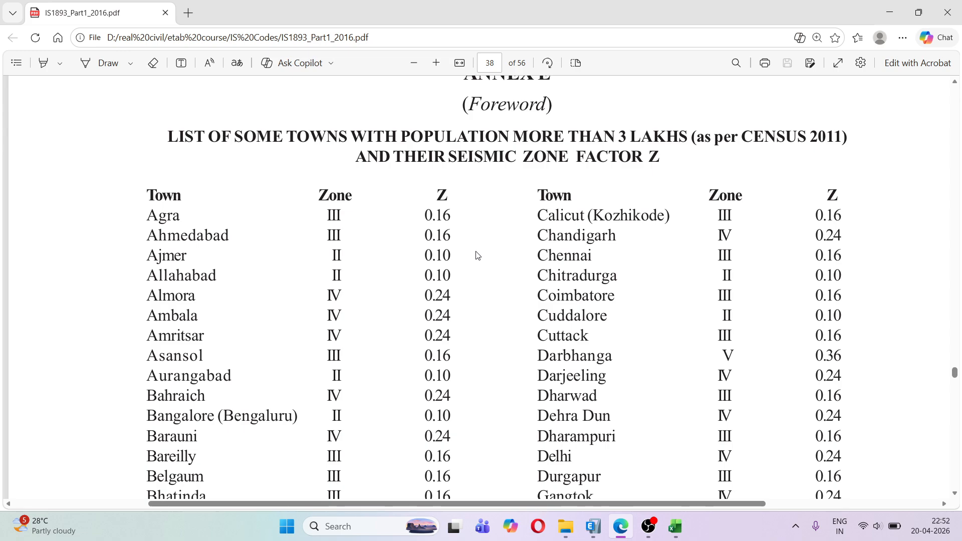
scroll(480, 254, "down", 3)
scroll(479, 254, "up", 1)
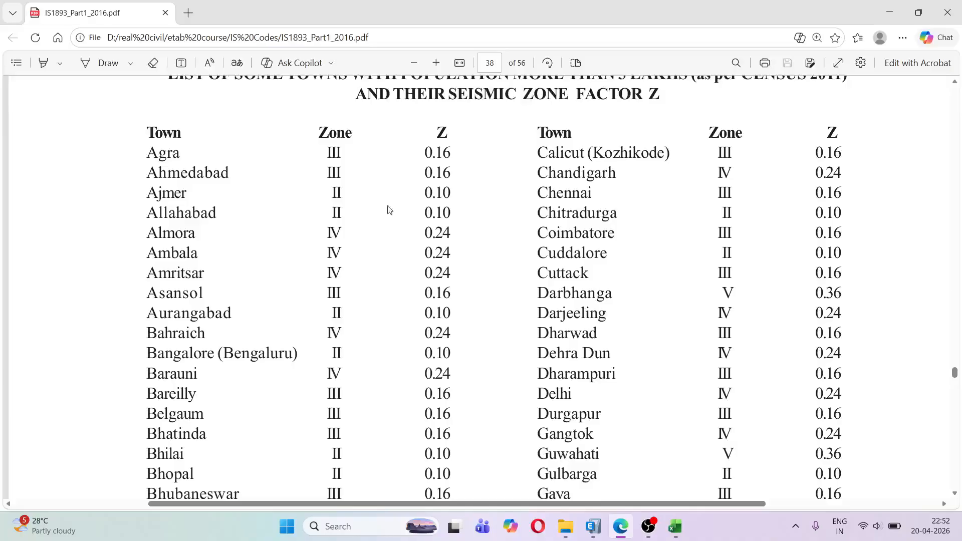
left_click_drag(158, 193, 174, 193)
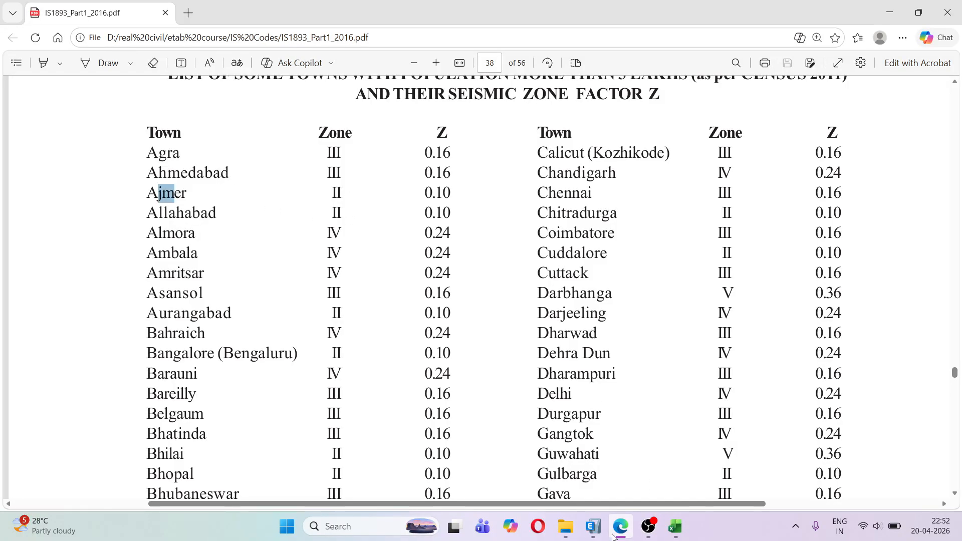
left_click(593, 526)
left_click(616, 198)
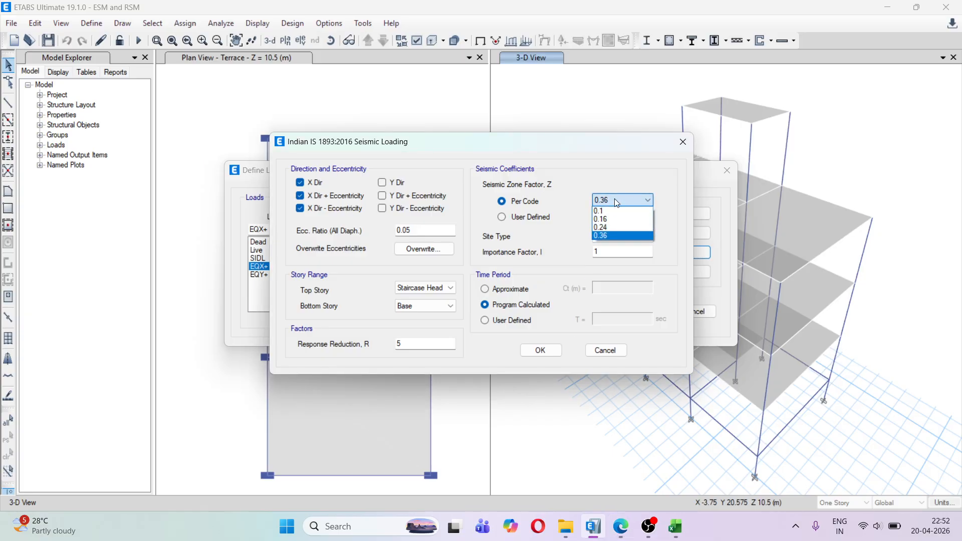
left_click(615, 208)
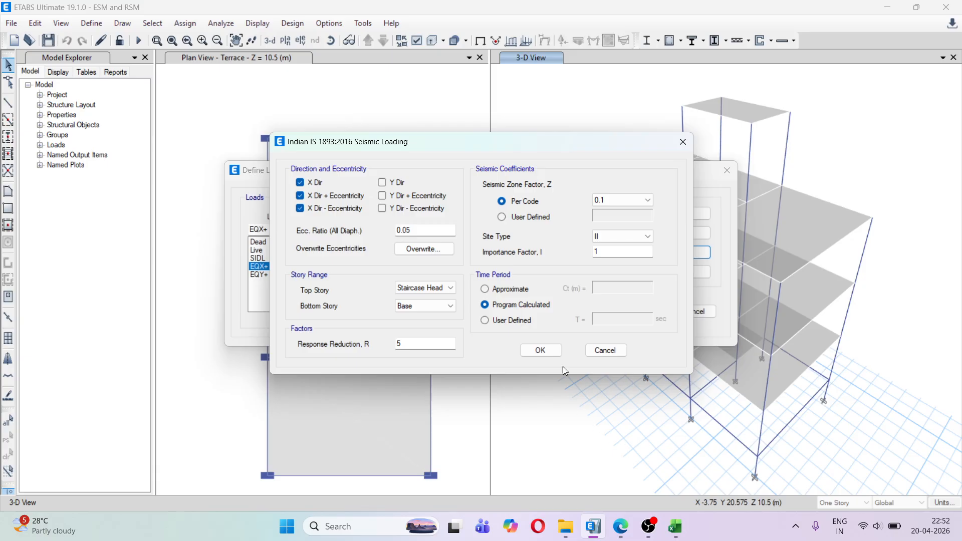
Step: Check the site type options, switch to the IS 1893 PDF and read the equivalent static method Sa/g expressions by soil type on page 11
left_click(594, 237)
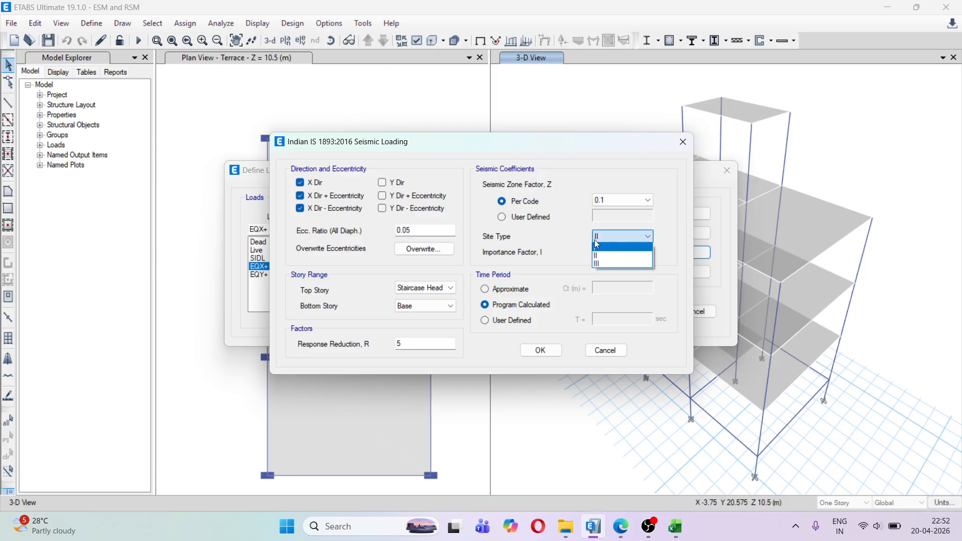
left_click(617, 247)
left_click(621, 526)
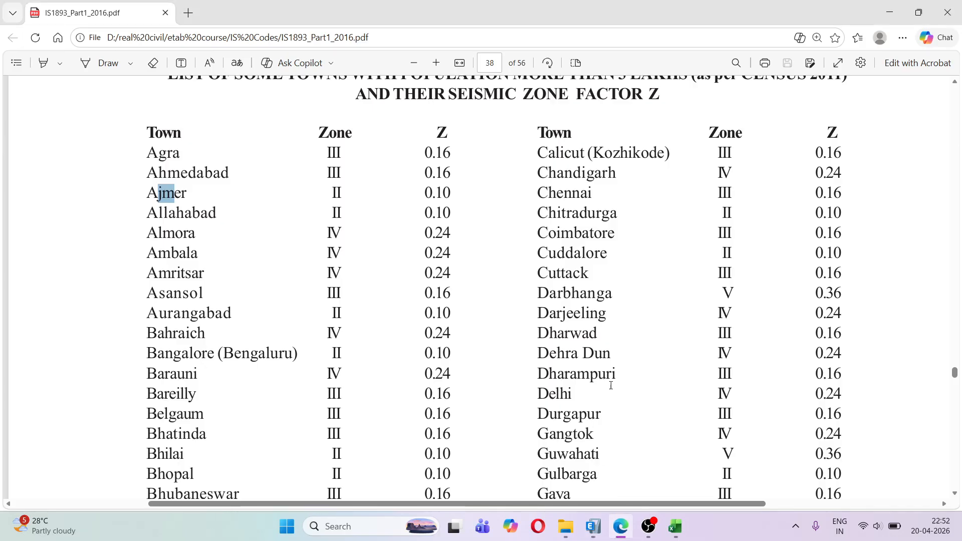
left_click_drag(956, 378, 954, 153)
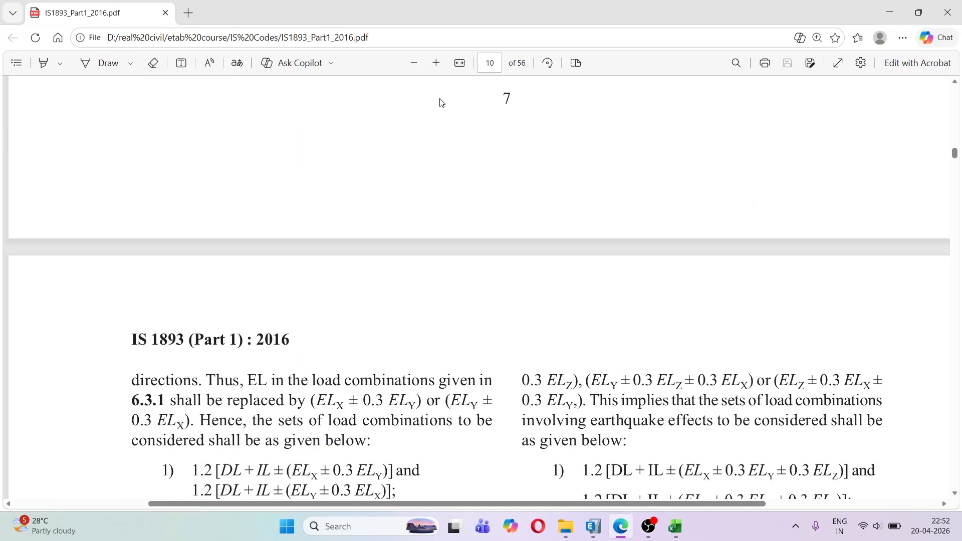
left_click(416, 64)
left_click(416, 63)
scroll(580, 279, "down", 15)
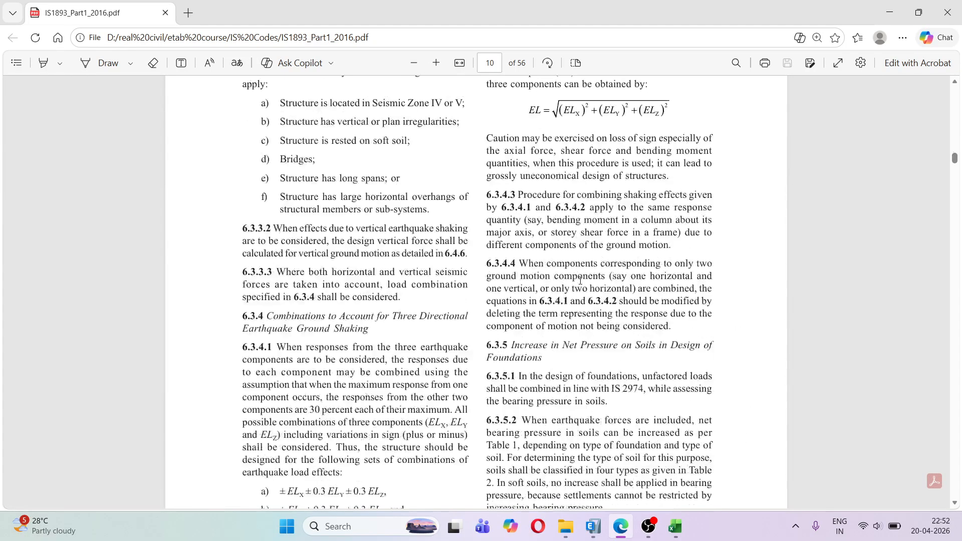
scroll(579, 279, "up", 1)
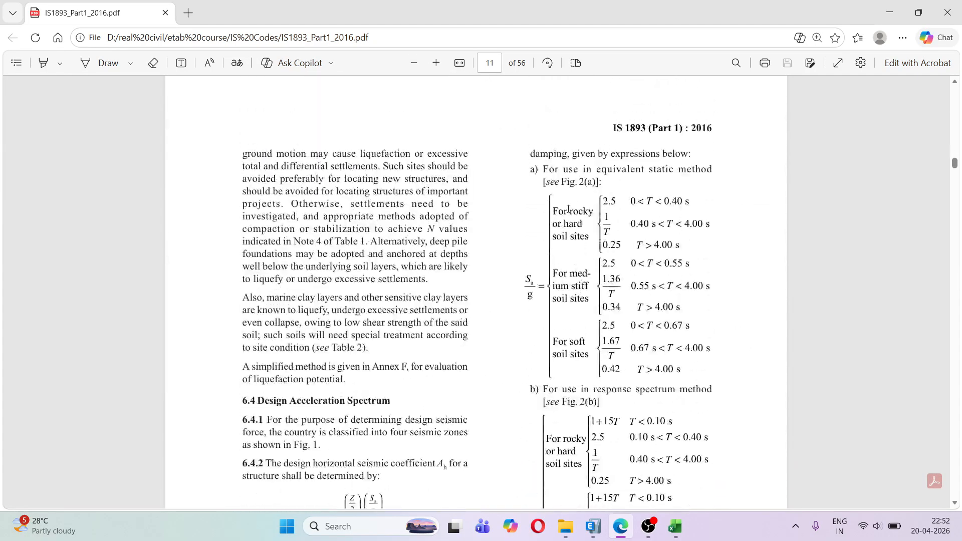
left_click_drag(571, 210, 582, 211)
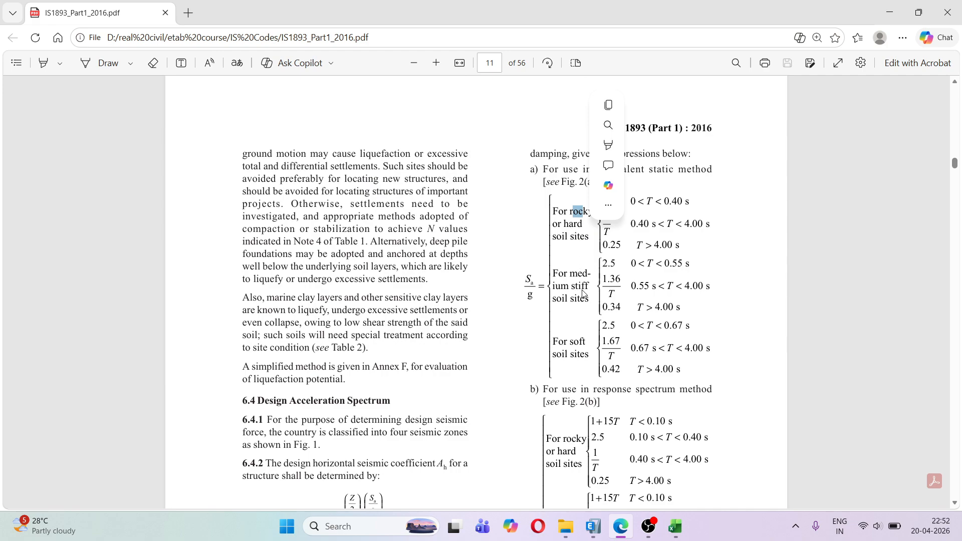
scroll(570, 310, "down", 3)
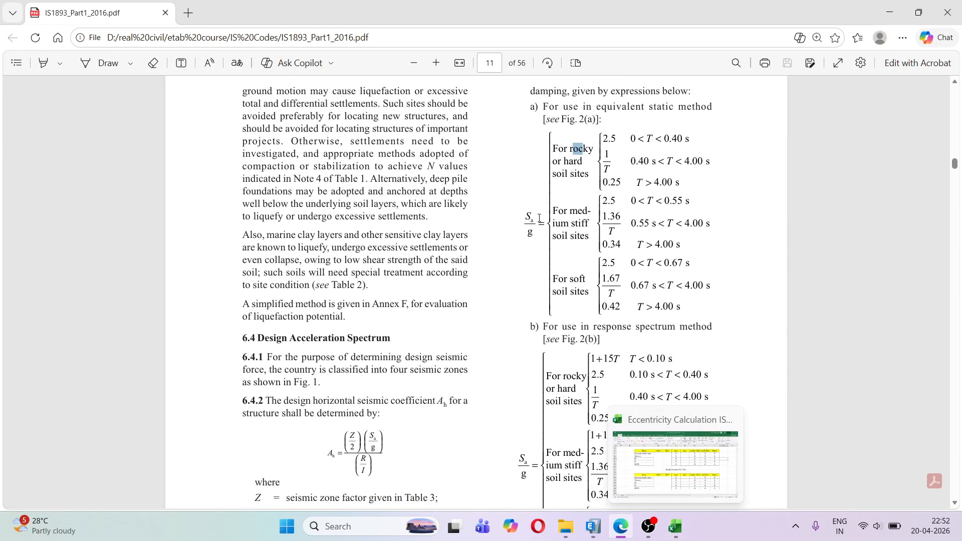
Step: Return to ETABS and set the Site Type to II in the seismic loading definition
left_click(592, 526)
left_click(603, 234)
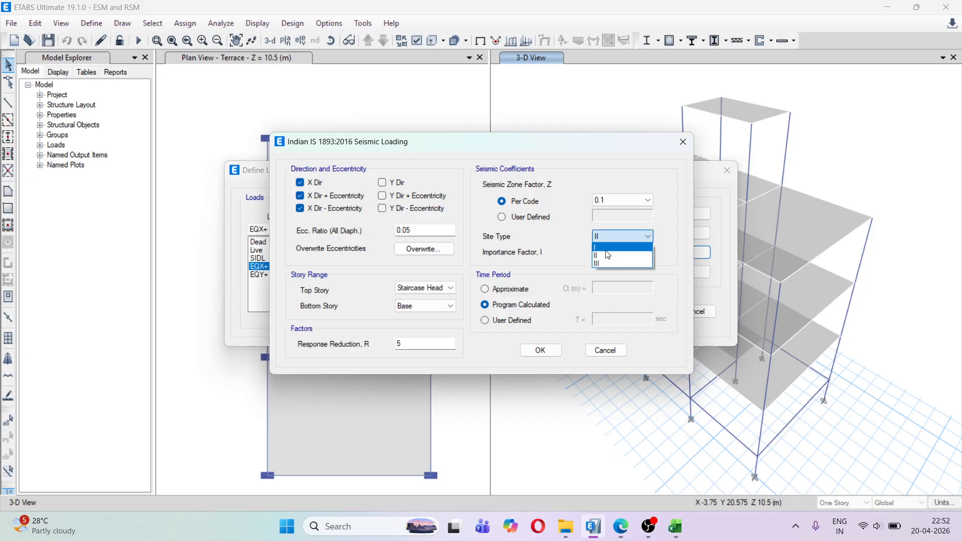
left_click(606, 254)
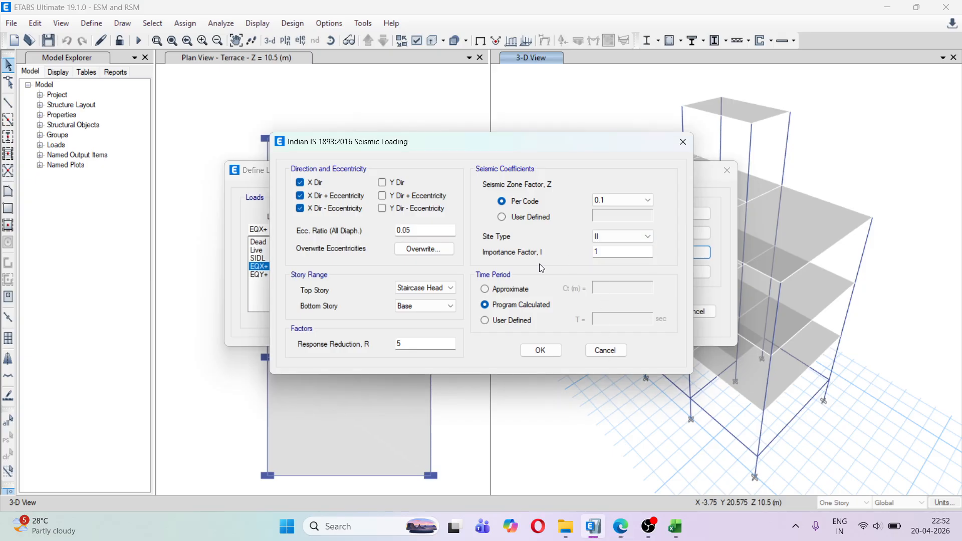
Step: Switch to the IS 1893 PDF, go to page 21 and enlarge Table 8 Importance Factor (I)
left_click(626, 526)
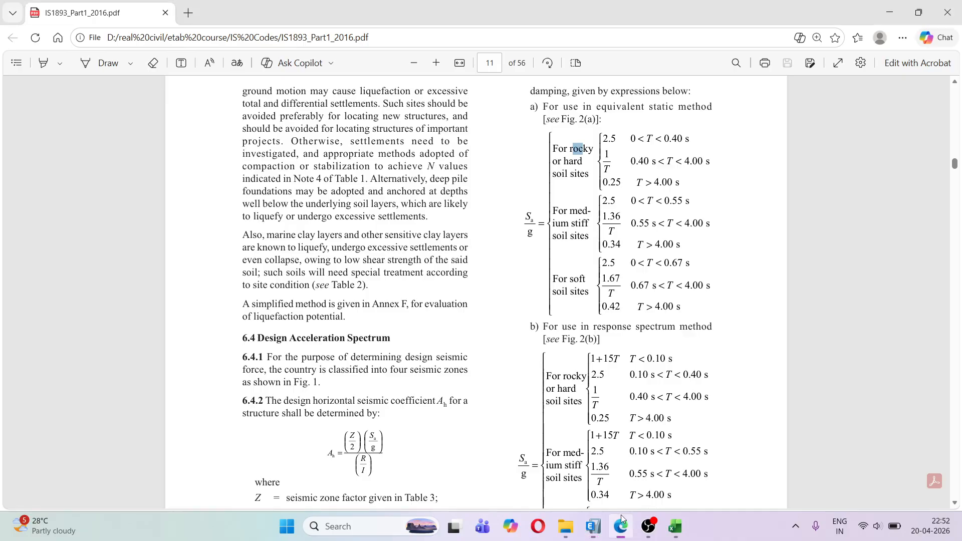
left_click(491, 64)
type("21")
key("Return")
scroll(483, 232, "down", 4)
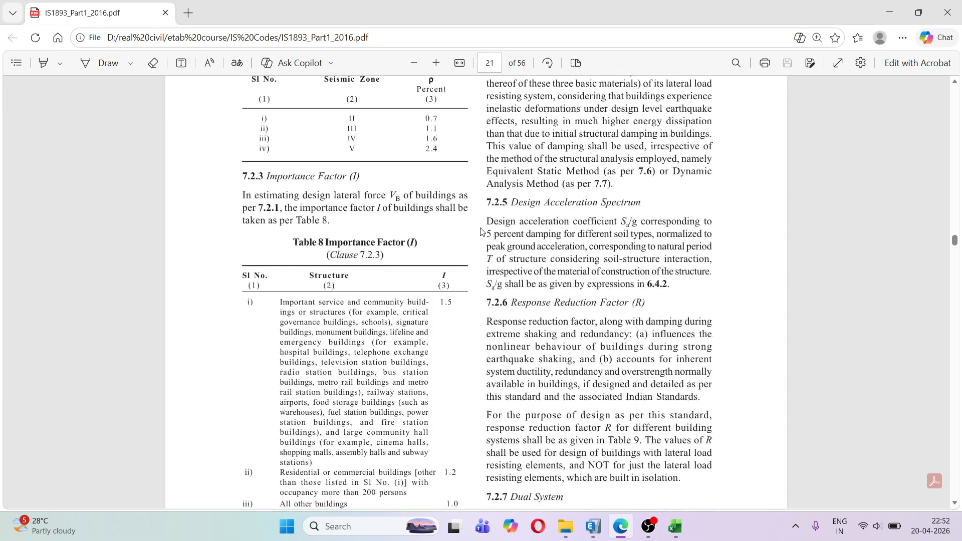
left_click(443, 60)
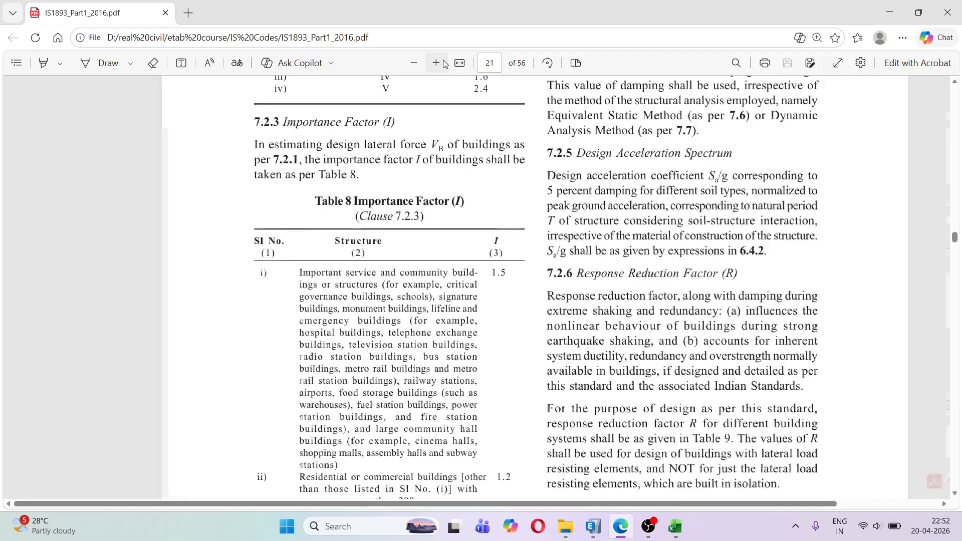
left_click(443, 61)
scroll(463, 190, "down", 3)
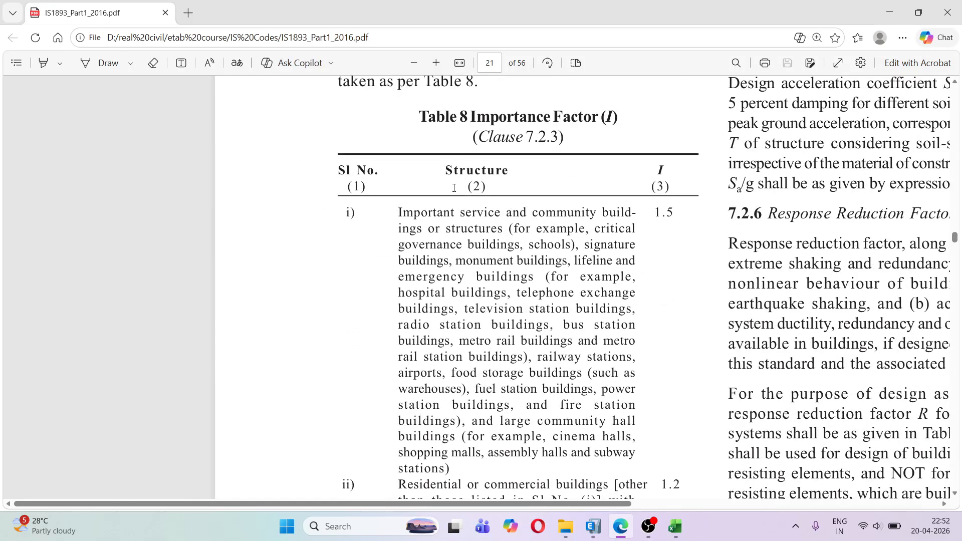
Step: Examine the Table 8 importance factors for important service, residential or commercial, and all other buildings
scroll(436, 200, "down", 2)
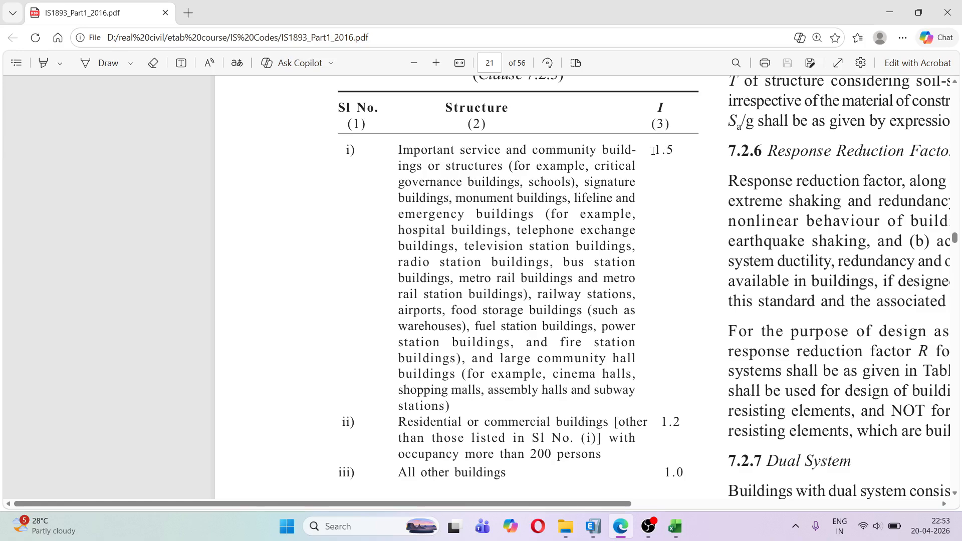
left_click_drag(653, 150, 674, 150)
scroll(650, 218, "down", 2)
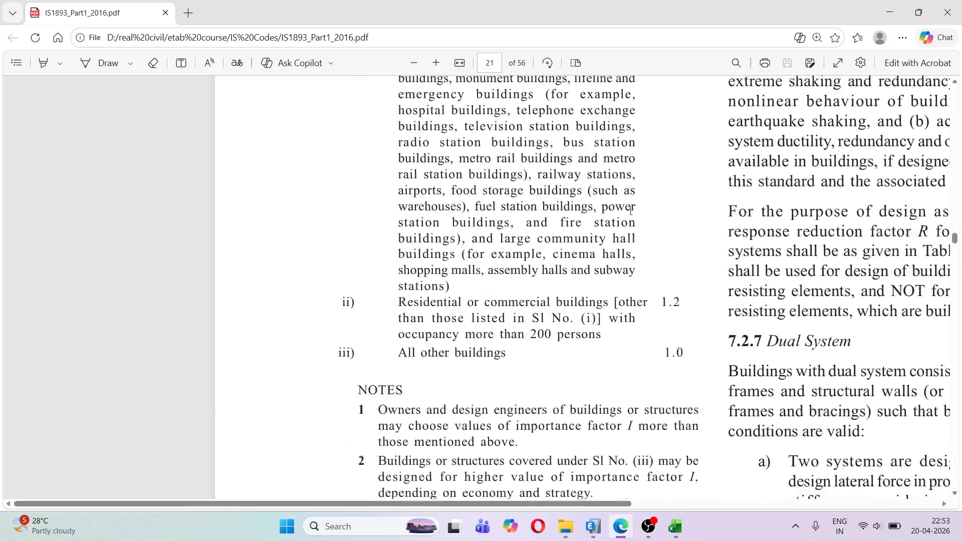
scroll(520, 173, "up", 2)
scroll(578, 262, "down", 1)
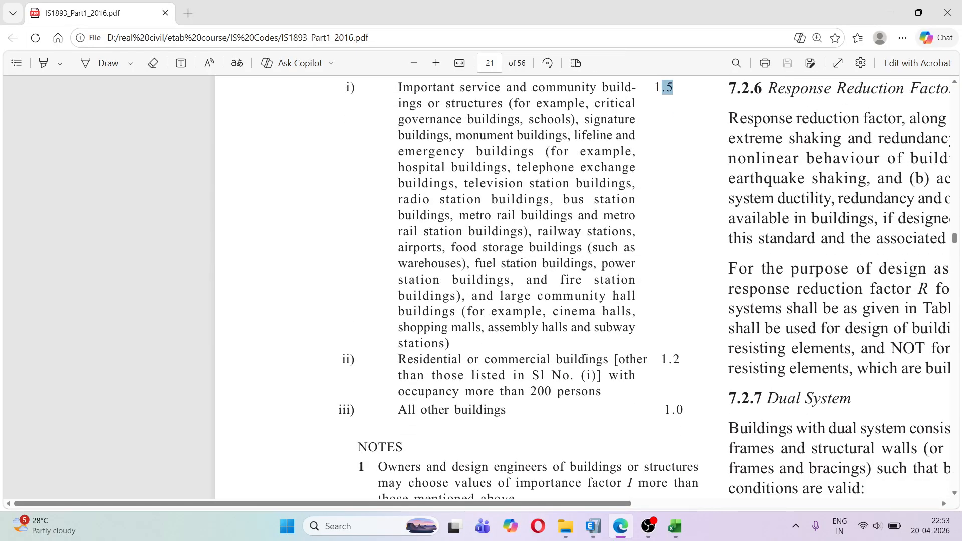
left_click_drag(668, 359, 680, 358)
scroll(519, 394, "down", 1)
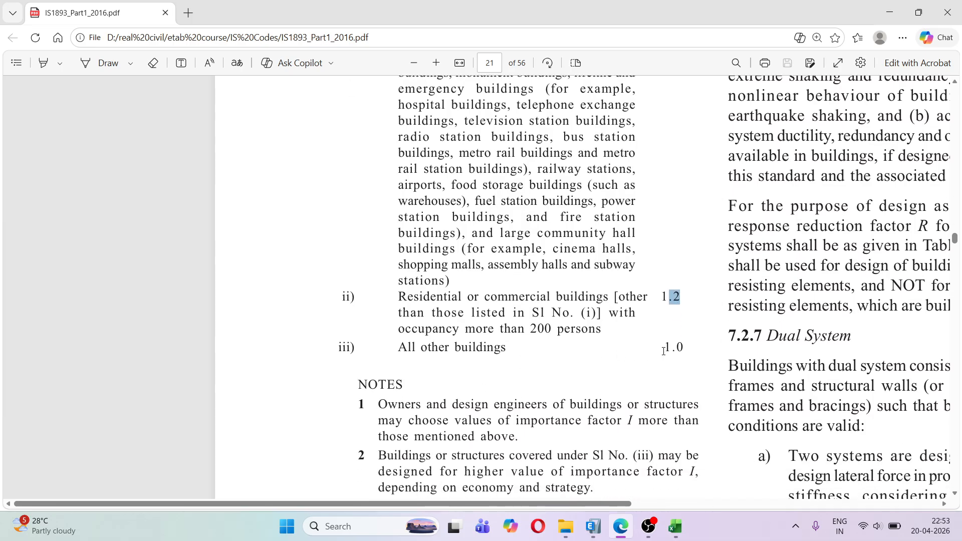
left_click_drag(664, 347, 684, 348)
left_click(604, 354)
left_click_drag(668, 297, 681, 297)
Step: Return to ETABS, set the Importance Factor I to 1.2 and switch the time period to User Defined
left_click(592, 527)
left_click(606, 249)
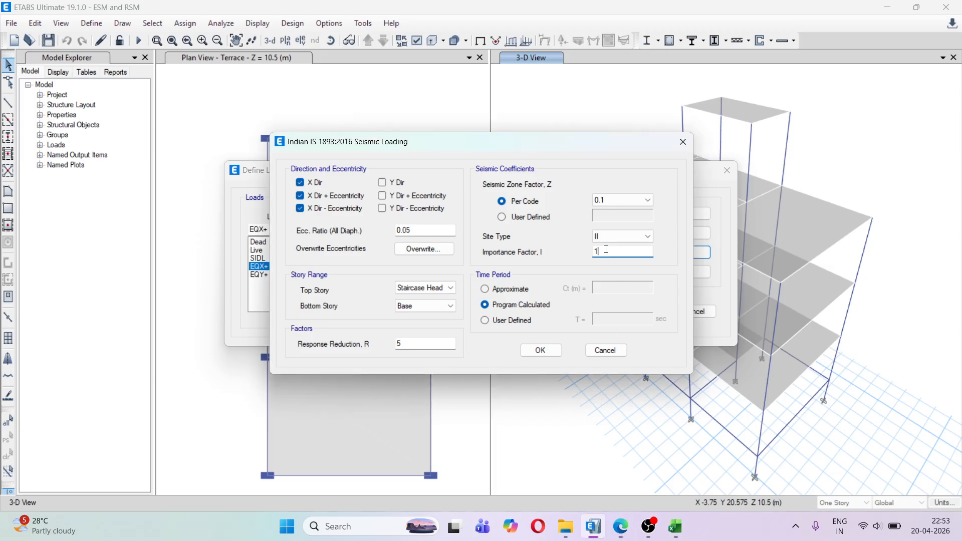
type(".2")
left_click_drag(539, 150, 452, 150)
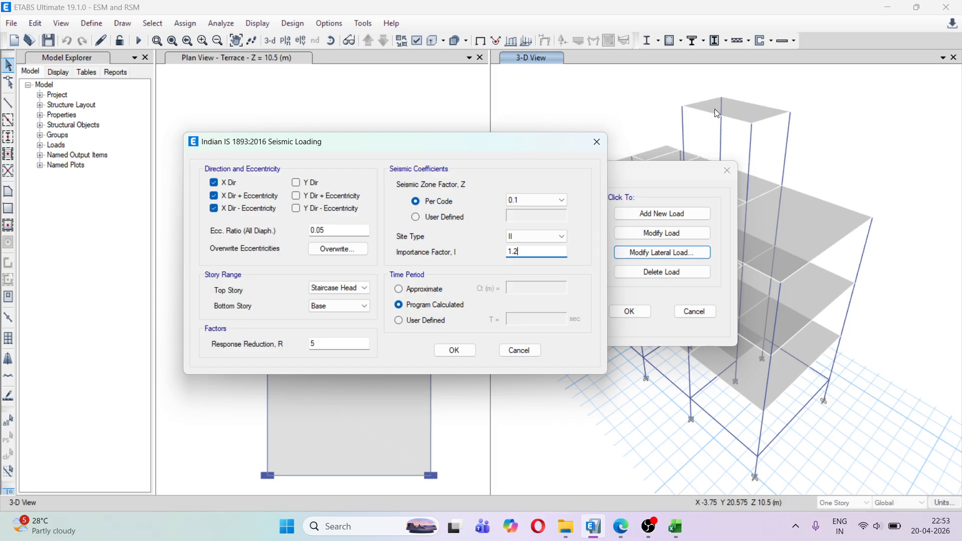
left_click(421, 321)
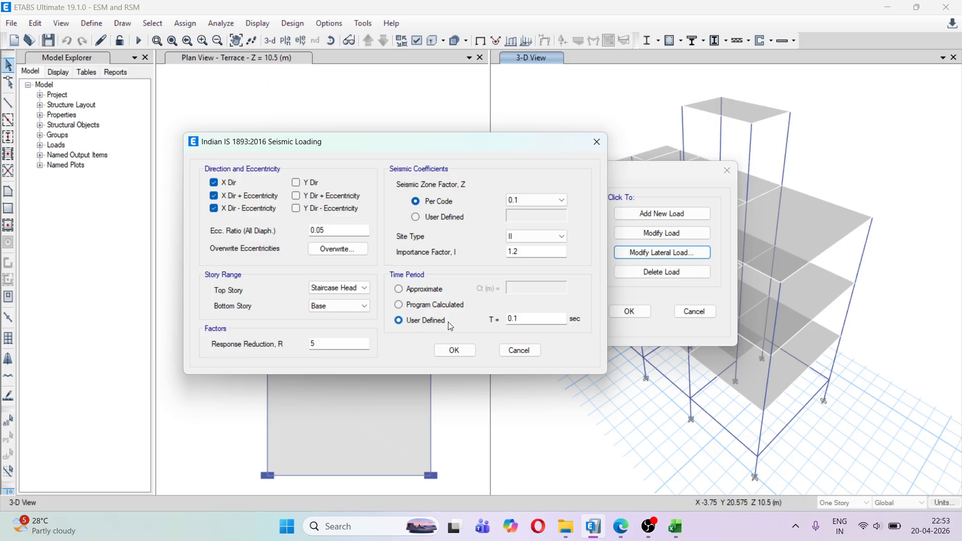
Step: Switch to the IS 1893 PDF, check the notes below Table 8 and go to page 23
left_click(621, 526)
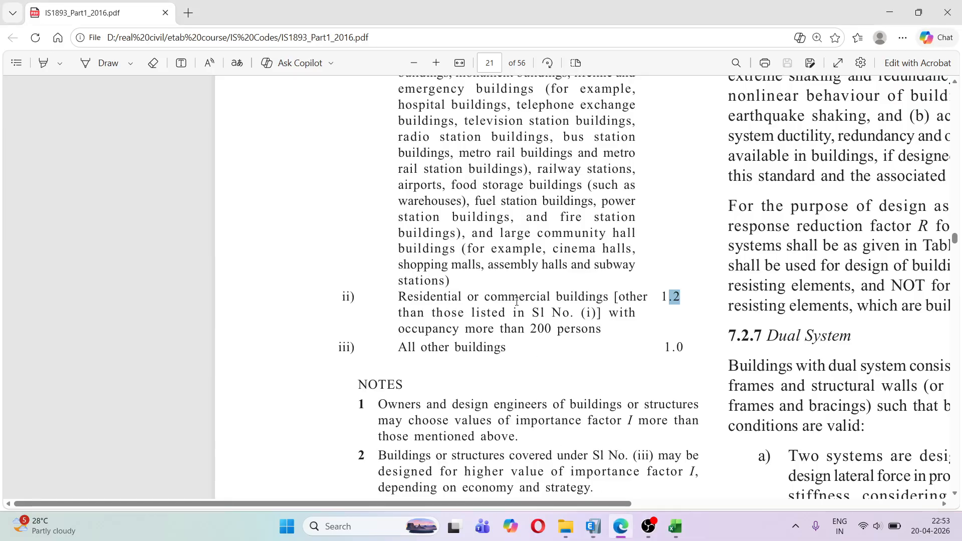
scroll(516, 302, "down", 3)
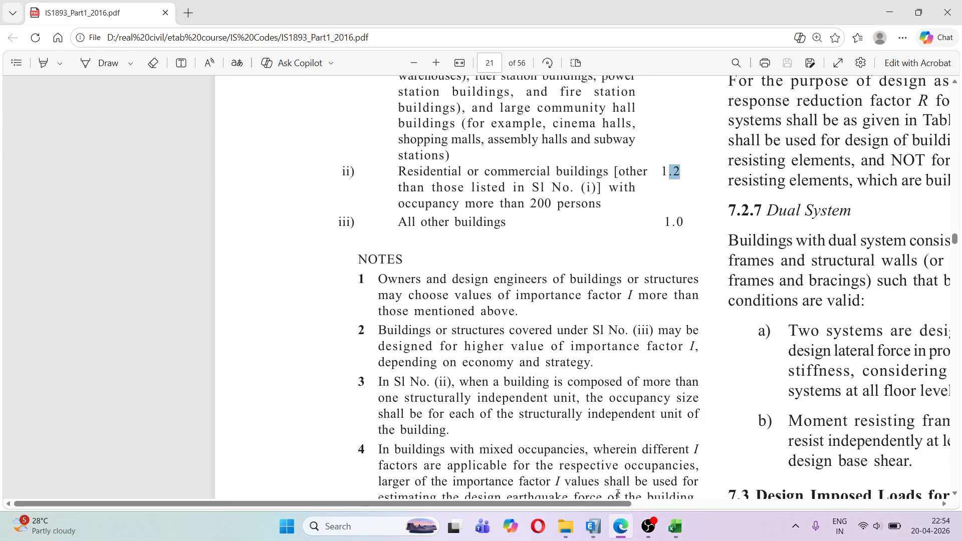
mouse_move(597, 536)
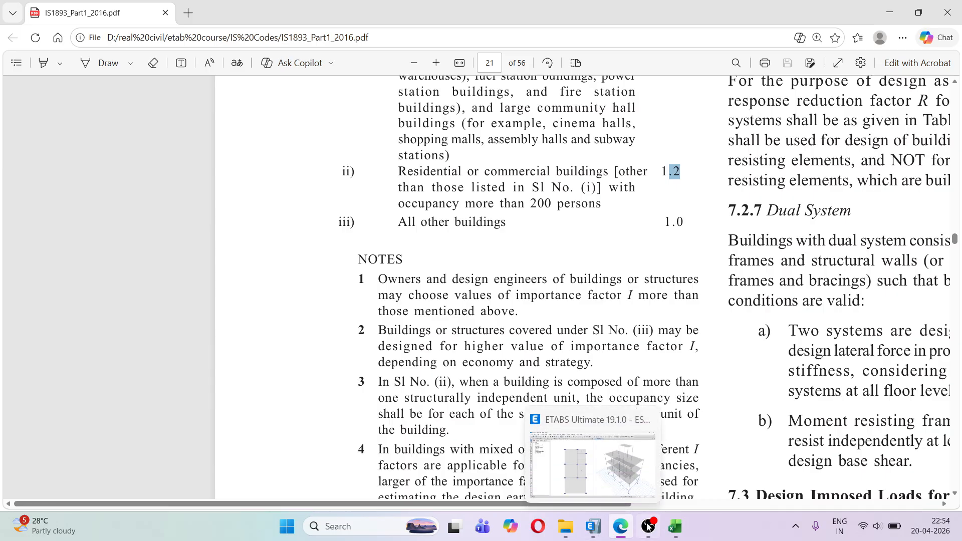
left_click(621, 527)
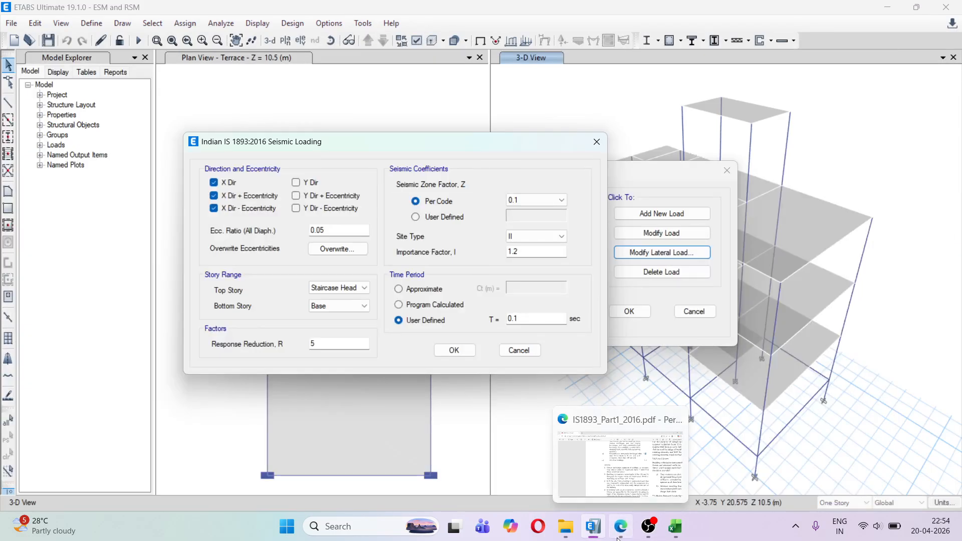
left_click(595, 462)
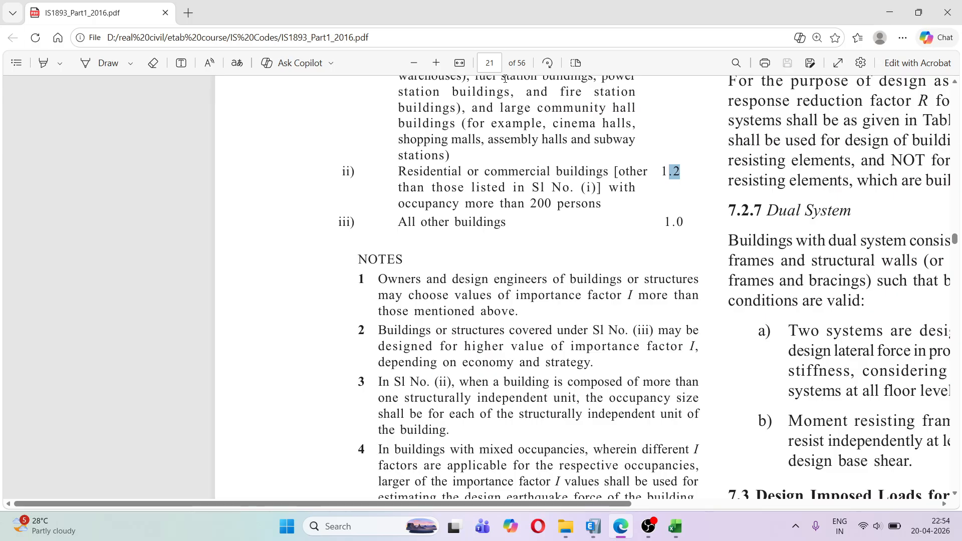
left_click(491, 63)
type("28")
key("Return")
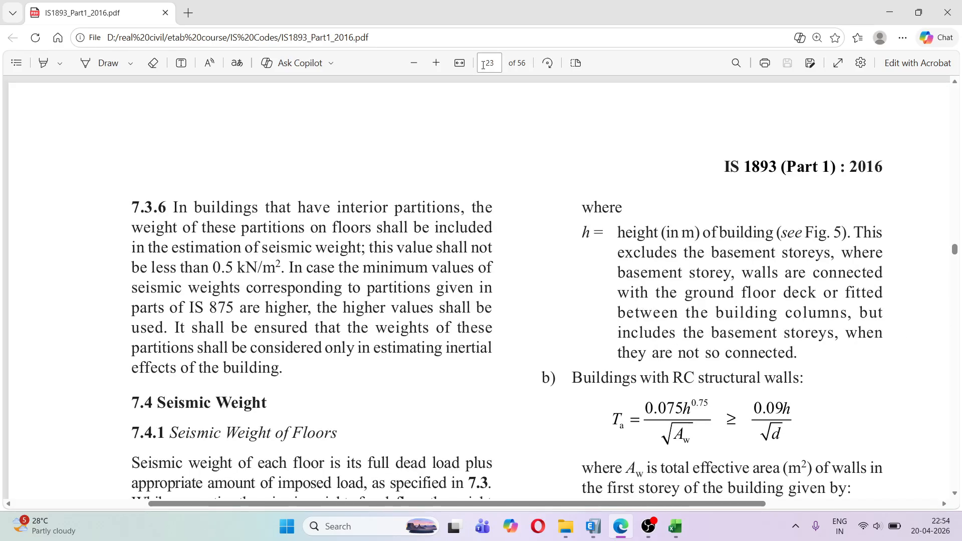
Step: Read clause 7.6.2 on the approximate fundamental translational natural period Ta and its expressions
scroll(451, 231, "down", 15)
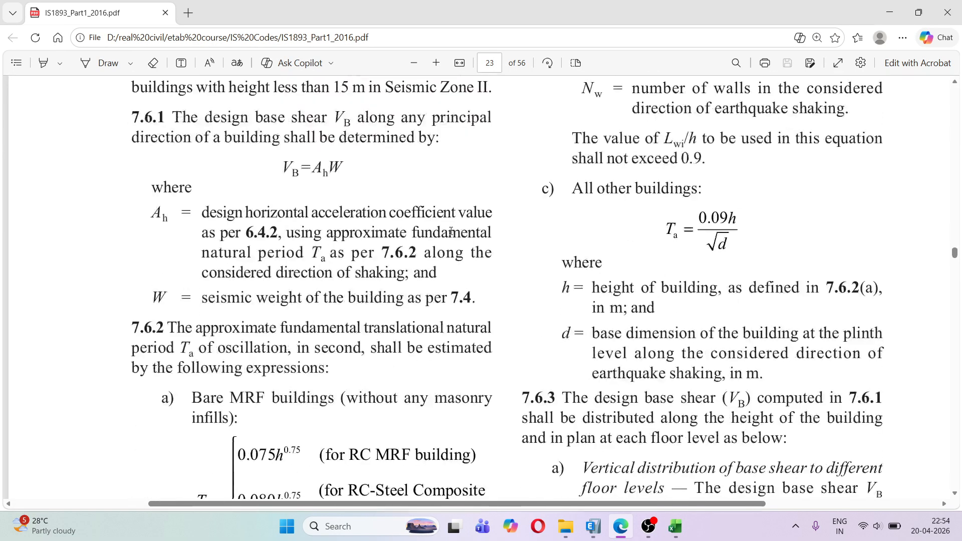
scroll(451, 232, "down", 2)
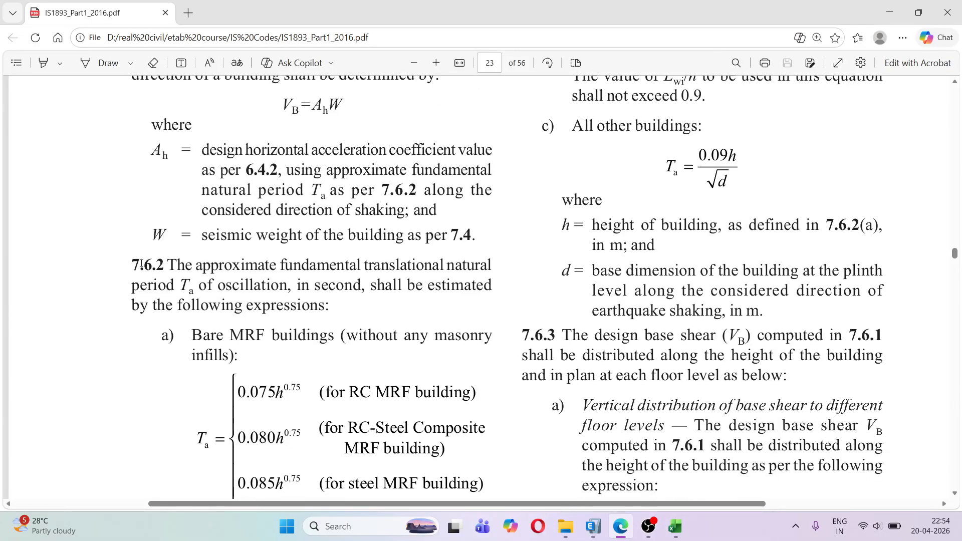
left_click_drag(132, 265, 177, 285)
left_click(141, 251)
left_click_drag(185, 264, 365, 287)
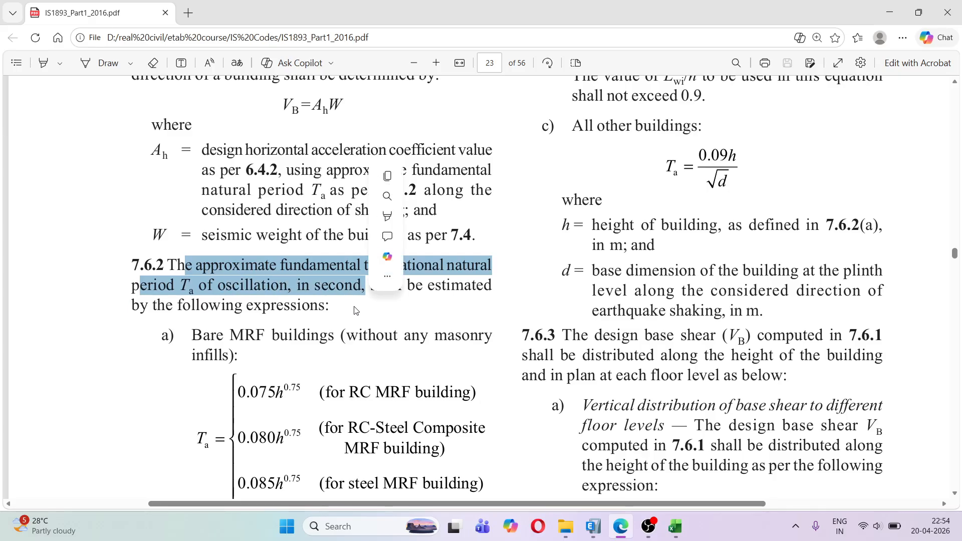
Step: Read the Ta expressions of clause 7.6.2 for bare MRF buildings and buildings with RC structural walls
left_click(336, 310)
scroll(269, 310, "down", 1)
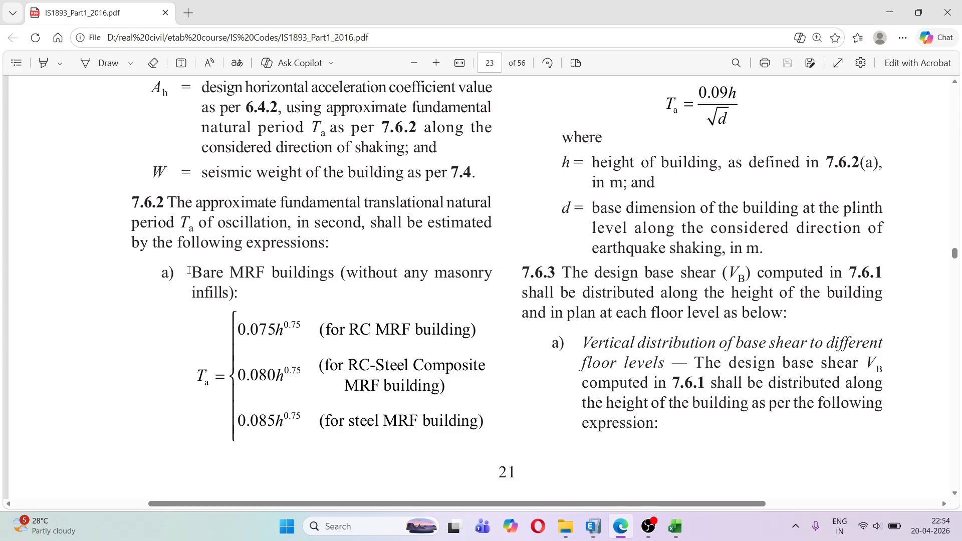
left_click_drag(196, 272, 323, 272)
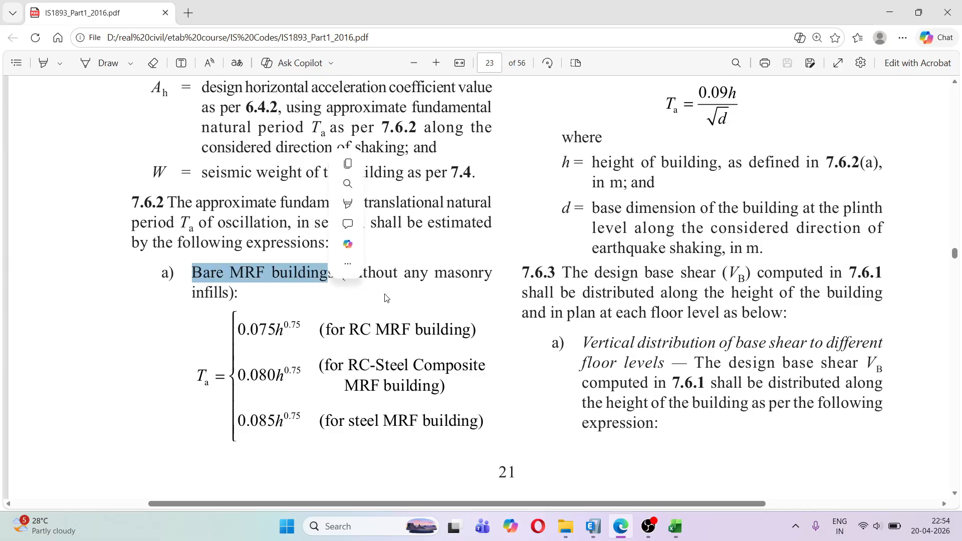
left_click(264, 303)
scroll(463, 321, "up", 10)
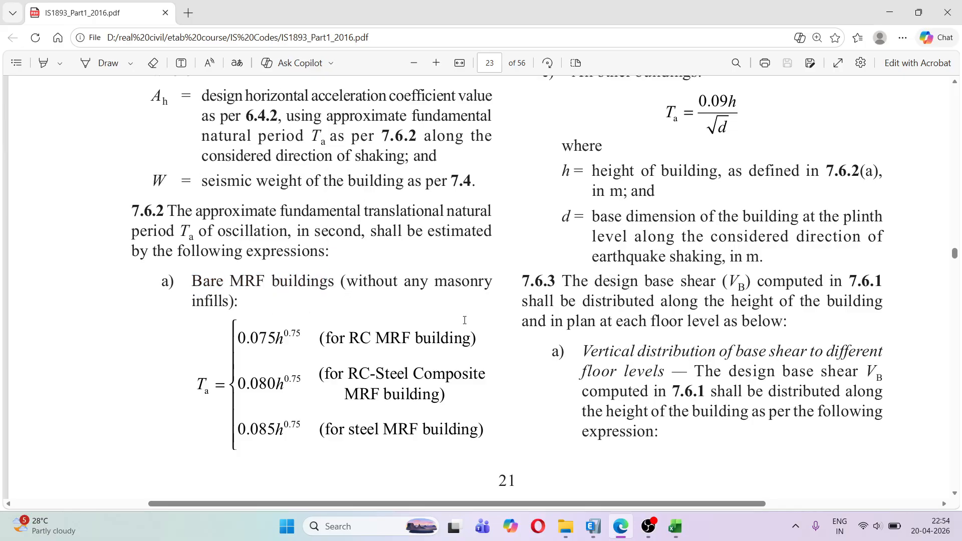
scroll(464, 321, "up", 8)
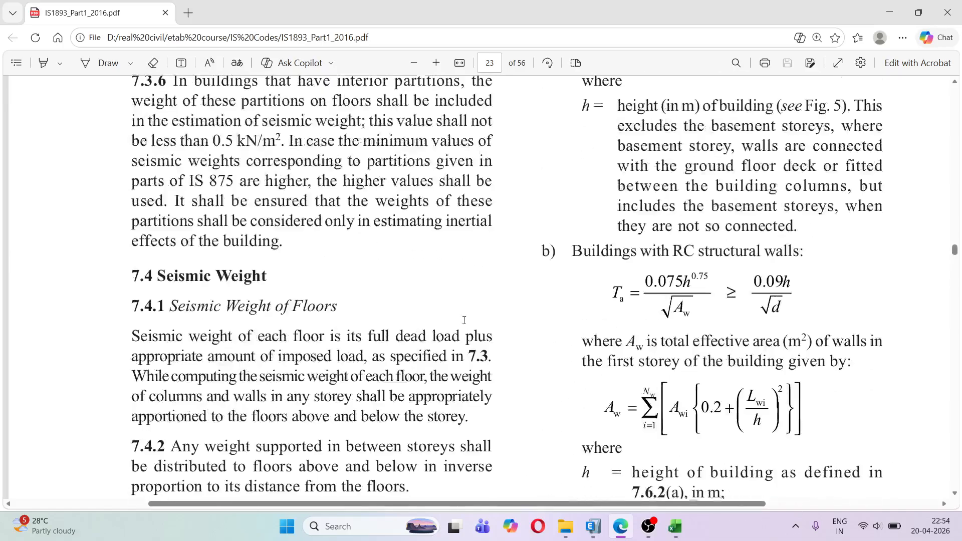
scroll(464, 321, "down", 3)
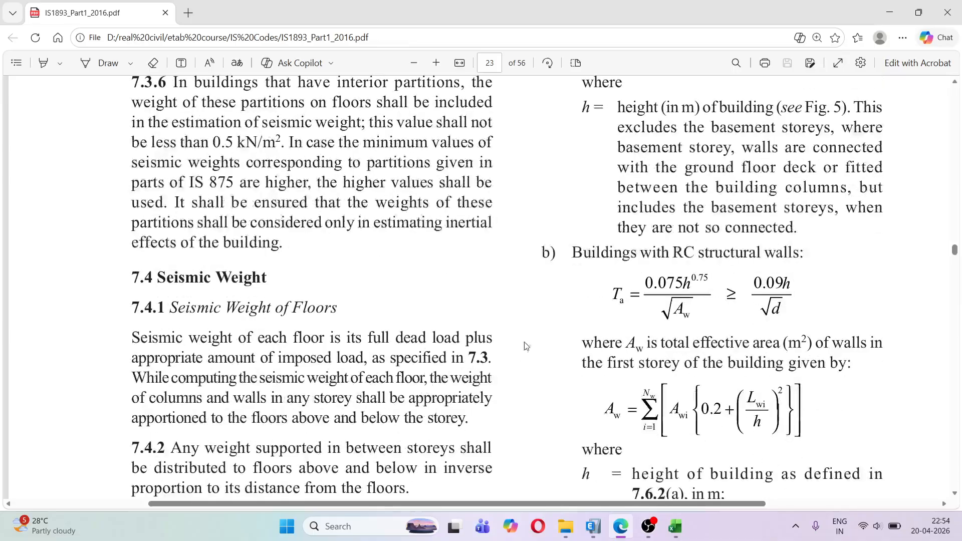
left_click_drag(577, 256, 793, 256)
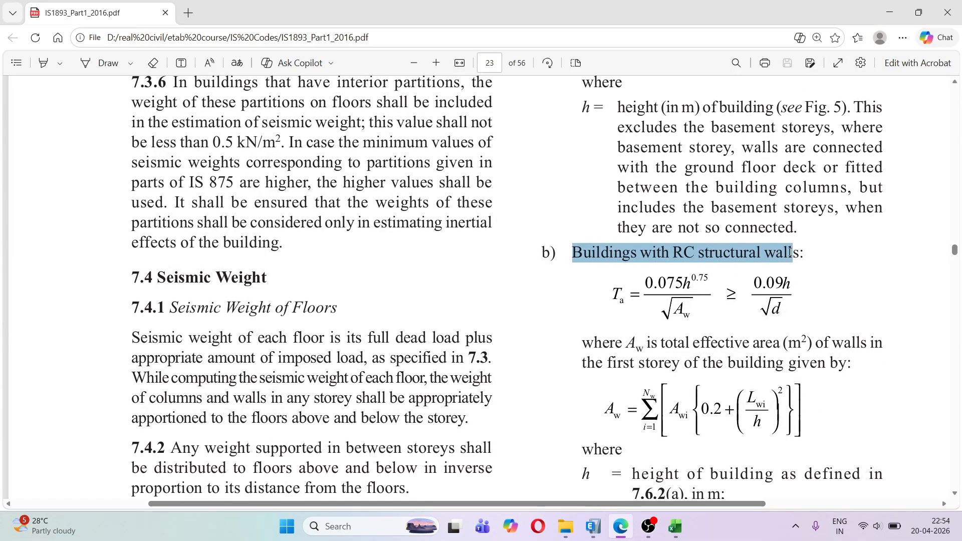
left_click(610, 223)
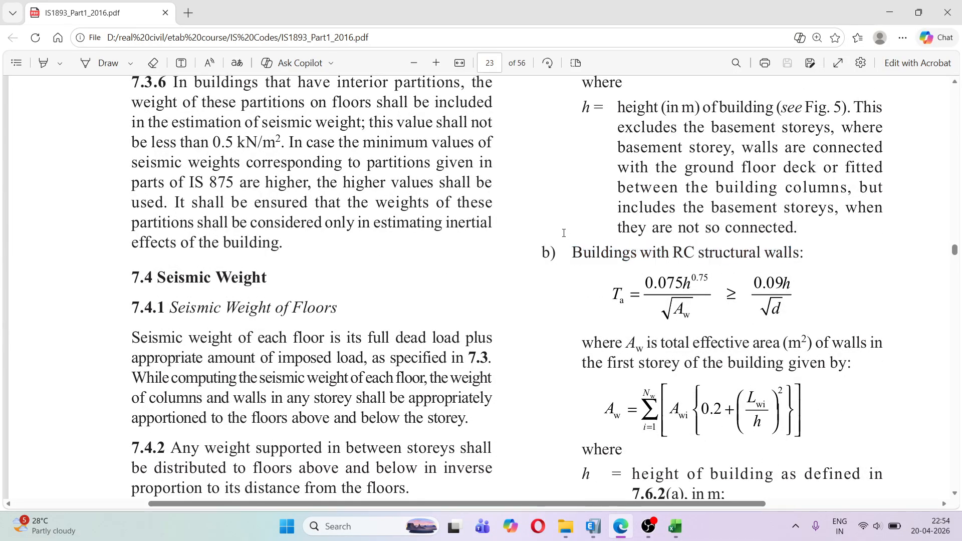
Step: Read the clause 7.6.2(c) Ta expression for all other buildings, with the definitions of height h and base dimension d
scroll(564, 234, "down", 1)
scroll(563, 234, "down", 2)
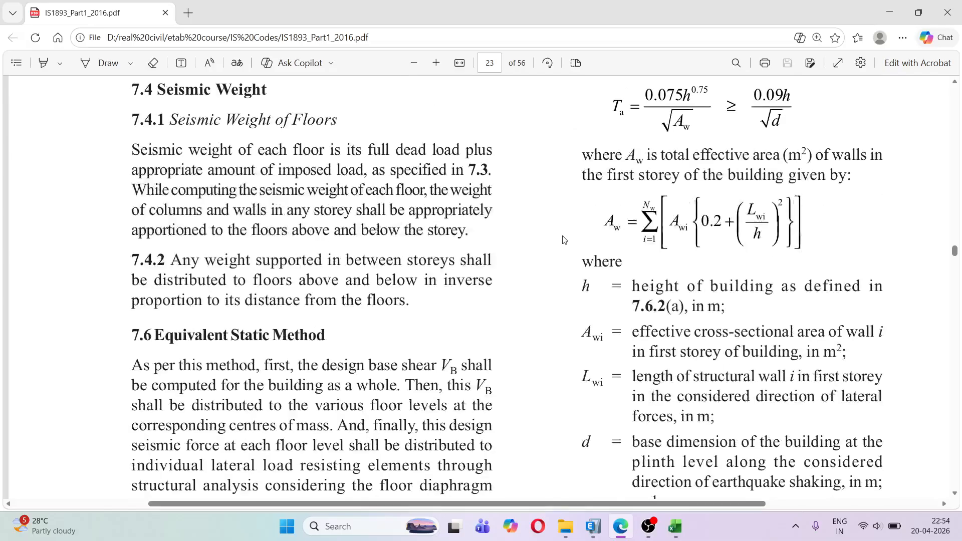
scroll(563, 240, "down", 5)
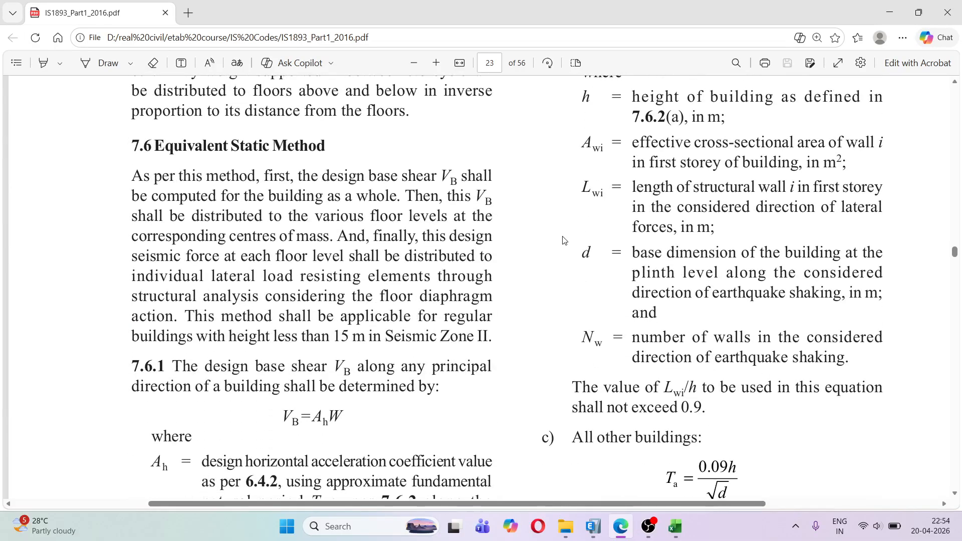
scroll(565, 240, "down", 2)
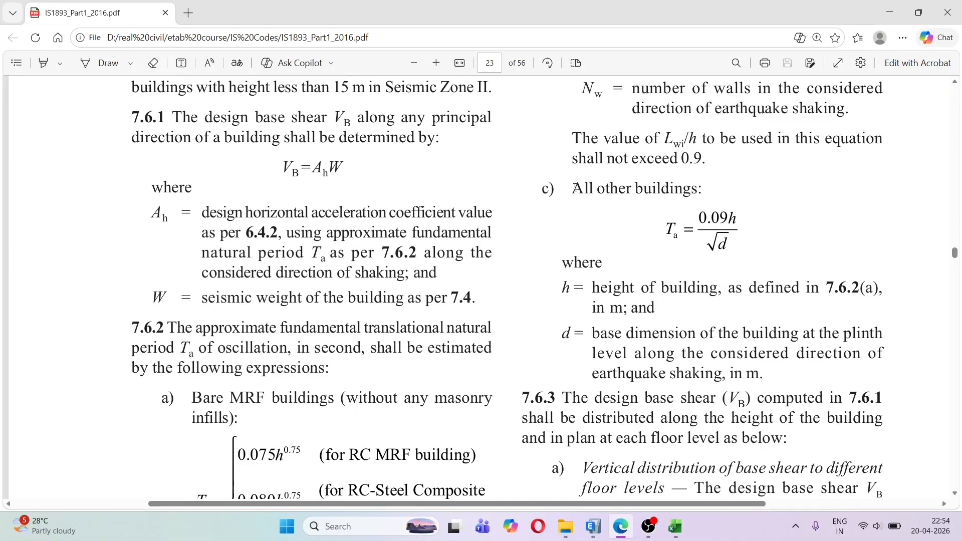
left_click_drag(584, 189, 693, 190)
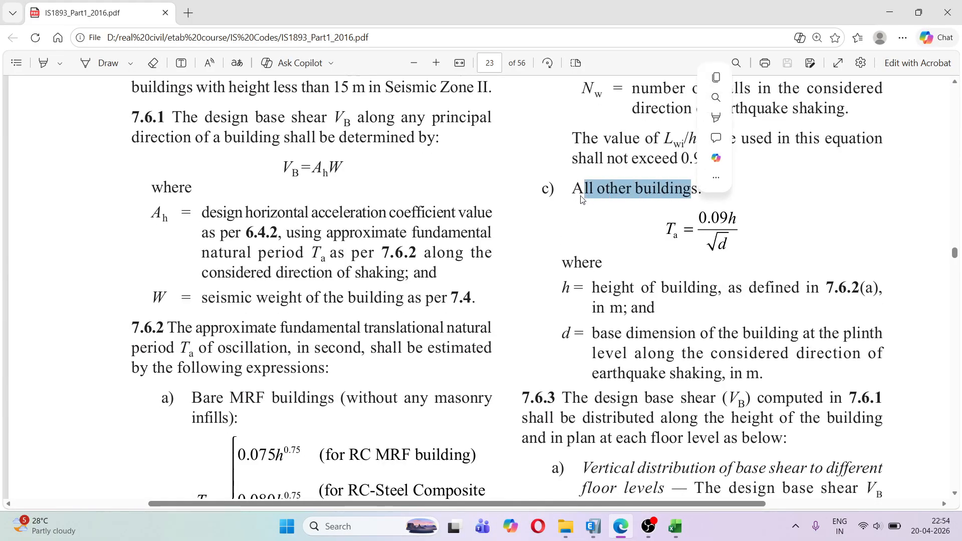
left_click(568, 202)
scroll(568, 202, "down", 1)
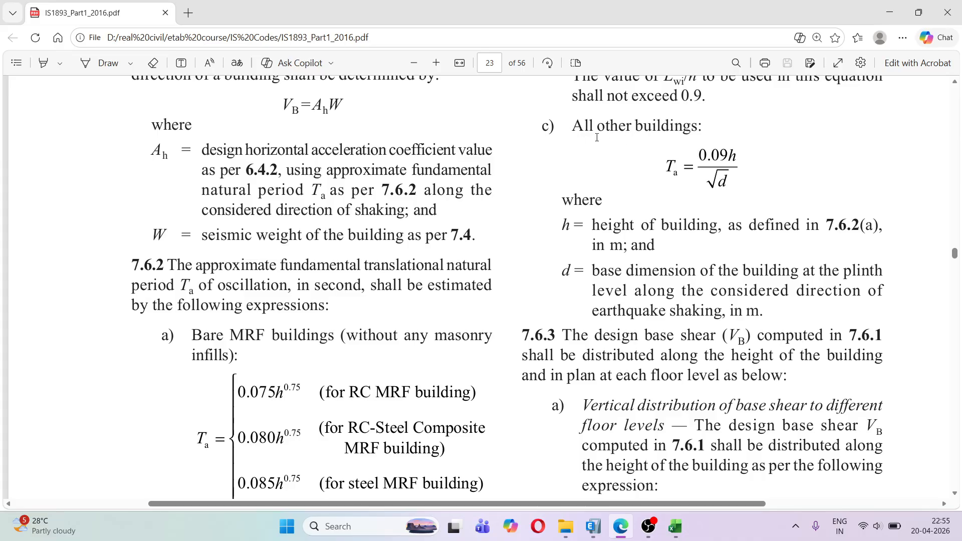
left_click_drag(698, 155, 733, 179)
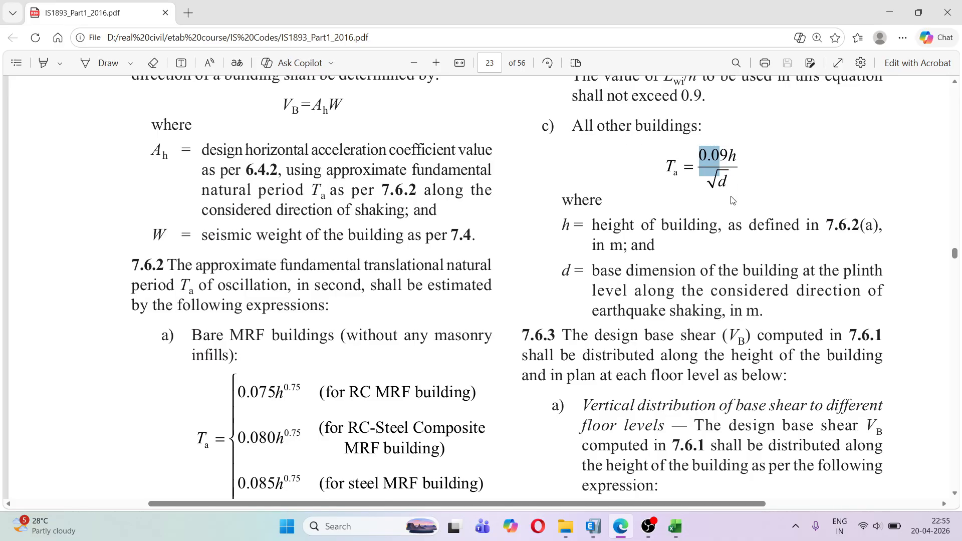
left_click(727, 194)
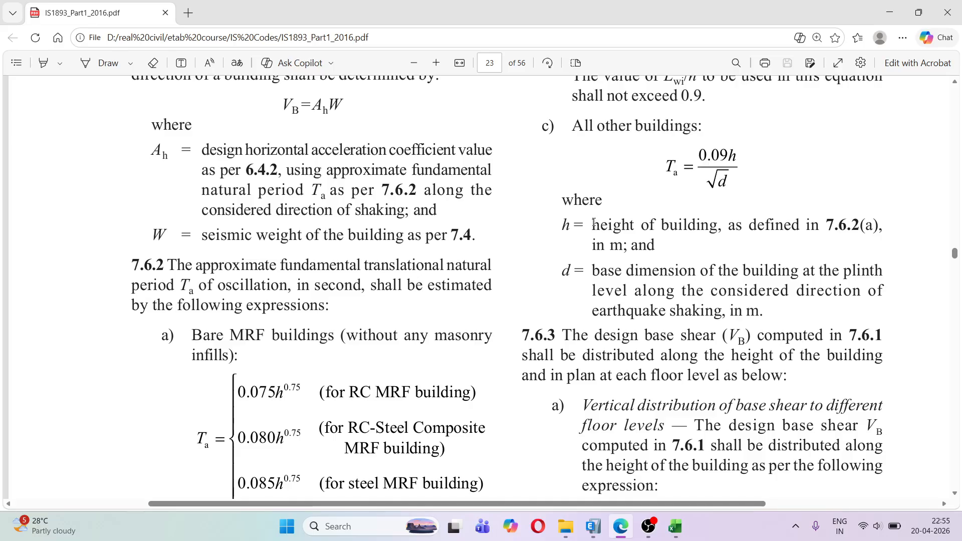
left_click_drag(600, 224, 679, 236)
left_click_drag(593, 271, 841, 270)
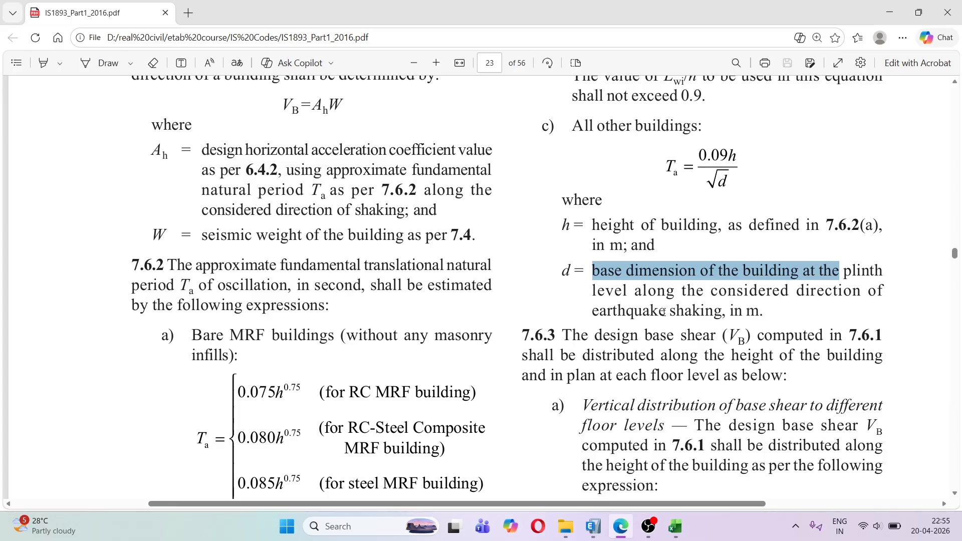
left_click(639, 197)
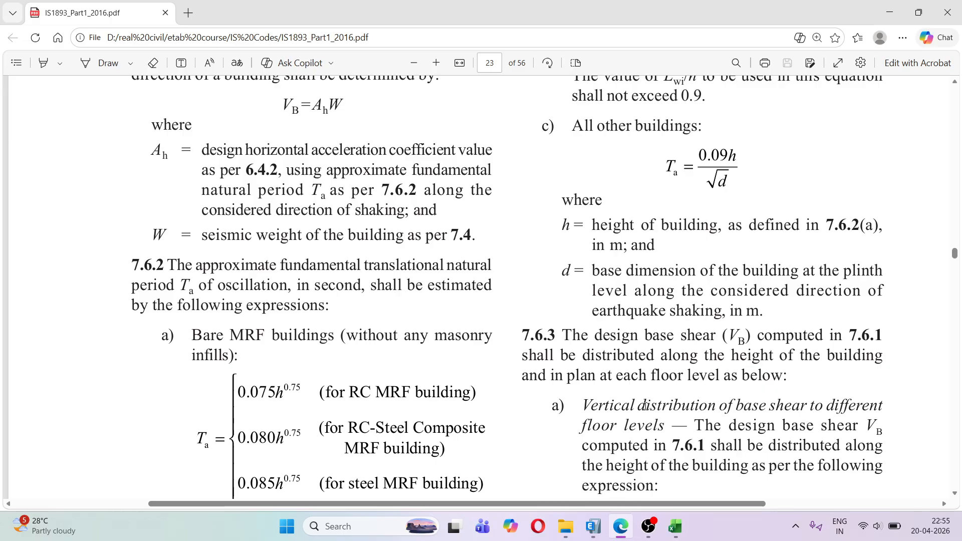
Step: Return to ETABS and set the user-defined time period T of EQX+ to 0.09*12/5.5626^0.5 sec
left_click(593, 526)
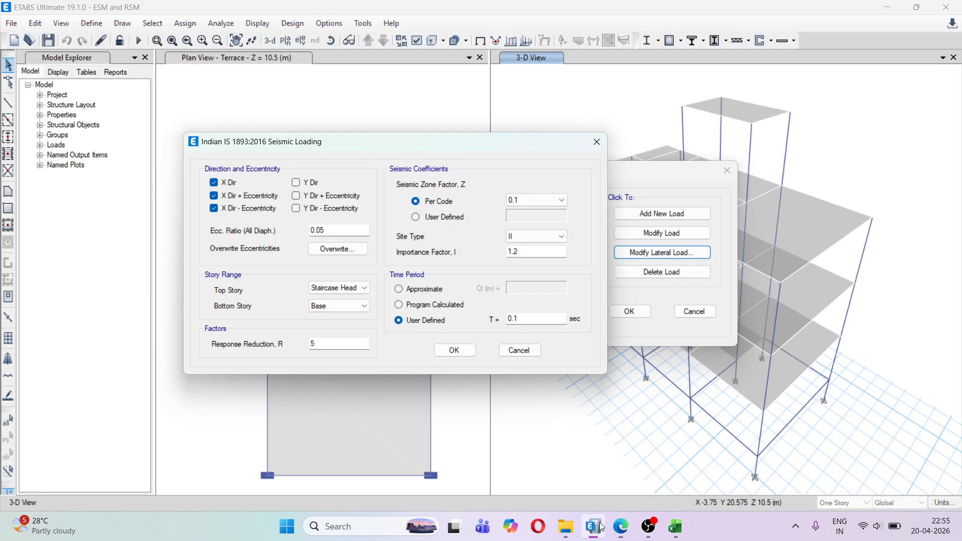
left_click(530, 317)
key("BackSpace")
key("BackSpace")
key("BackSpace")
type("0.09")
type("12")
left_click_drag(395, 150, 702, 235)
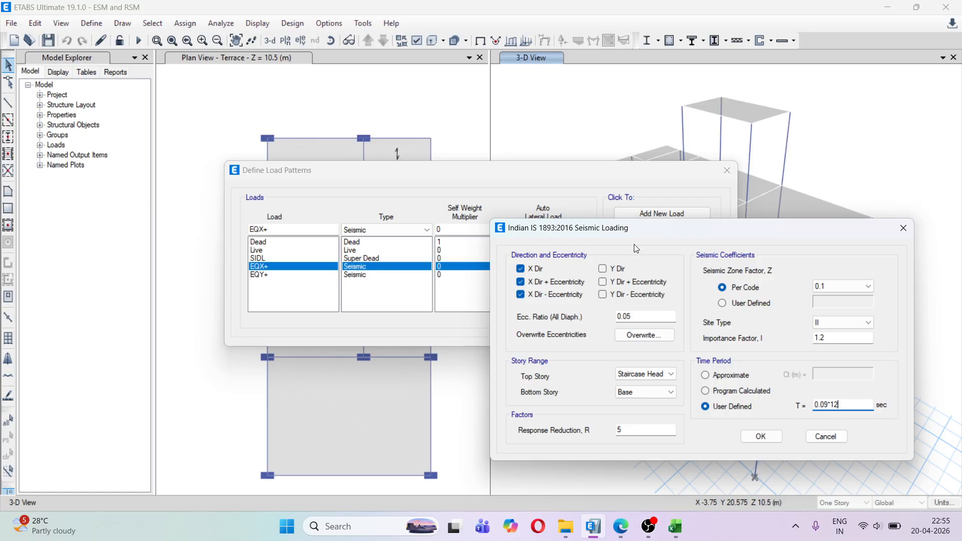
left_click_drag(634, 229, 440, 107)
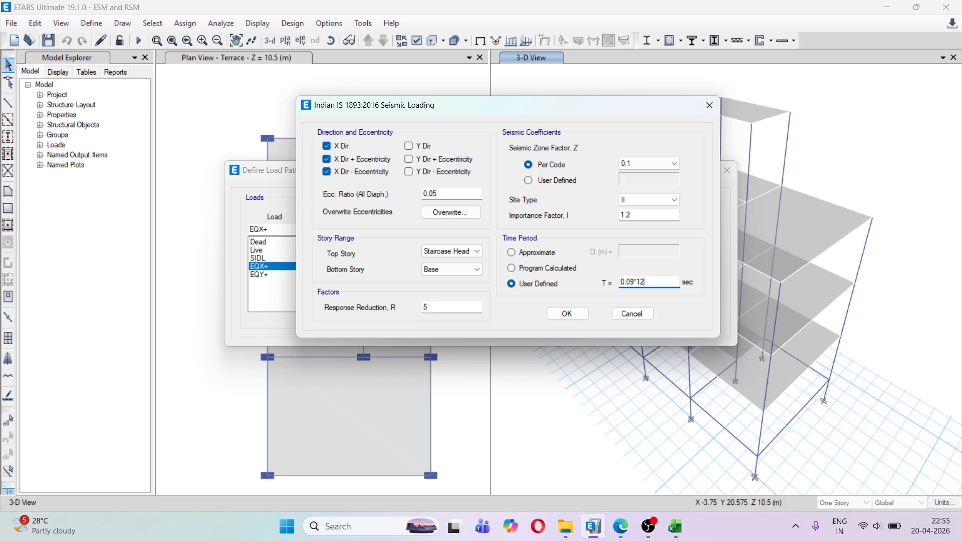
type("/")
type("5.5626^")
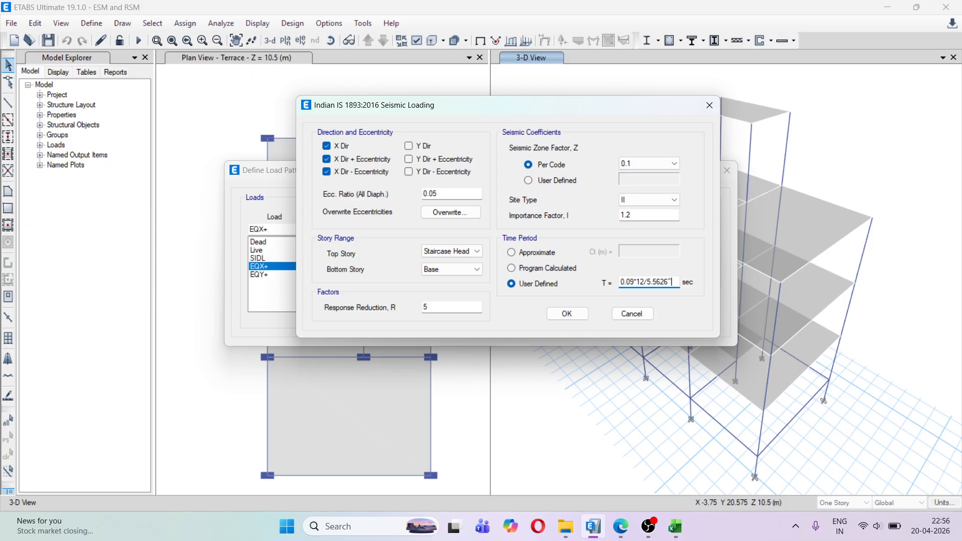
type("0.5")
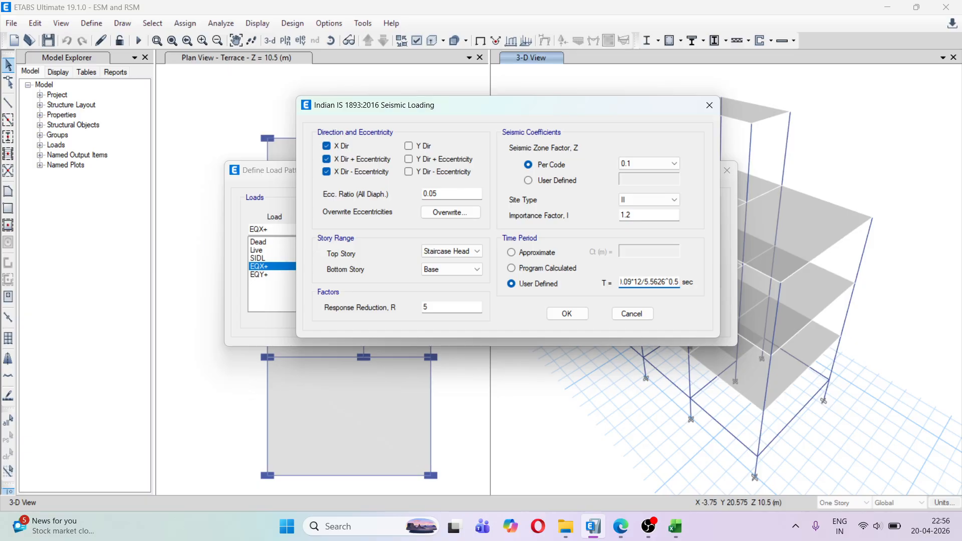
key("Return")
Step: Switch to the IS 1893 PDF, go to page 22 and read the Table 9 response reduction factor R for RC SMRF buildings
left_click(621, 526)
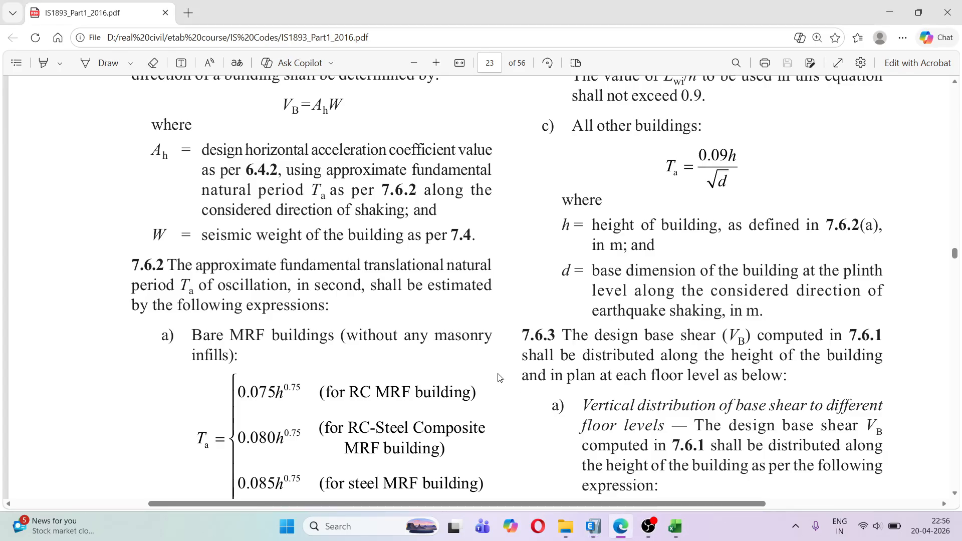
left_click(489, 62)
type("22")
key("Return")
scroll(449, 188, "down", 3)
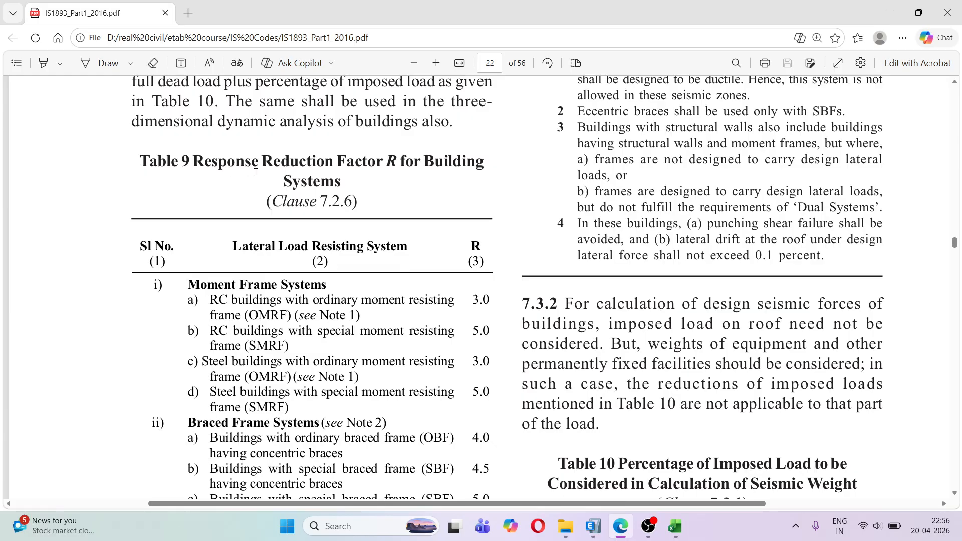
scroll(256, 172, "down", 3)
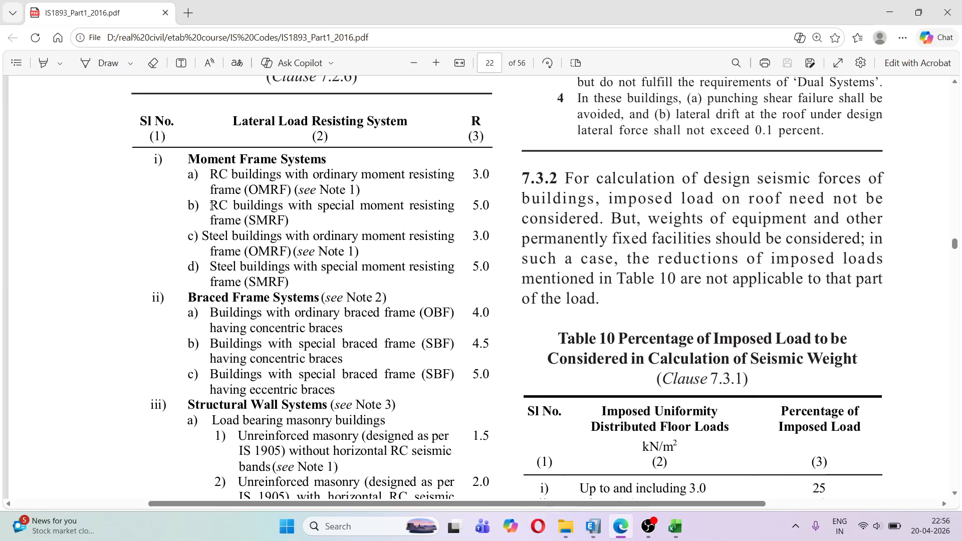
left_click_drag(214, 221, 232, 205)
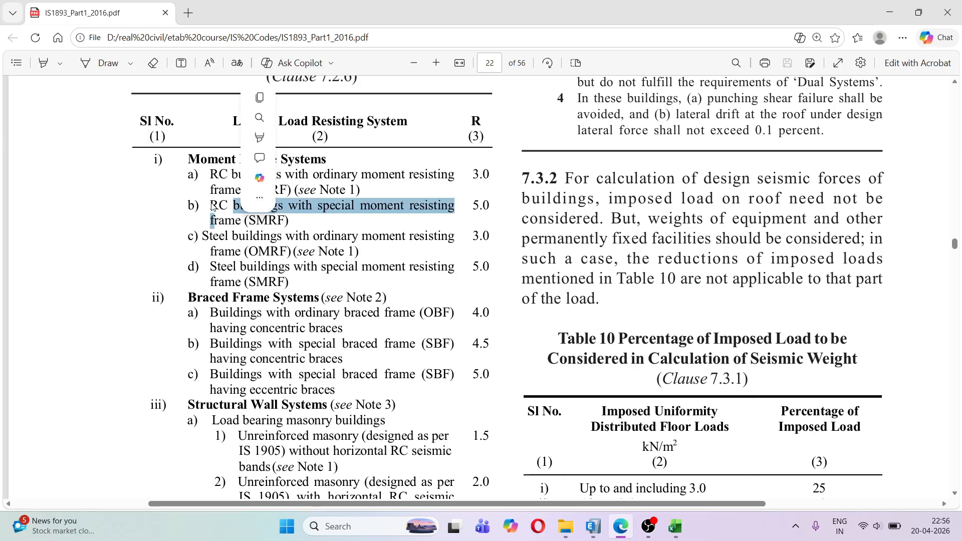
left_click(227, 204)
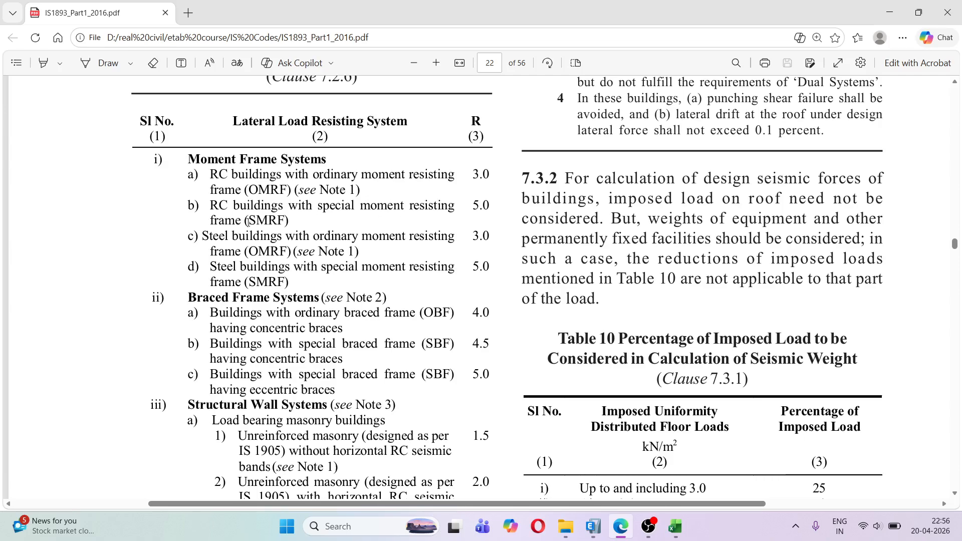
left_click_drag(248, 222, 329, 205)
left_click(287, 222)
Step: Return to ETABS and set the bottom story of the EQX+ story range to GF/PL
left_click(594, 527)
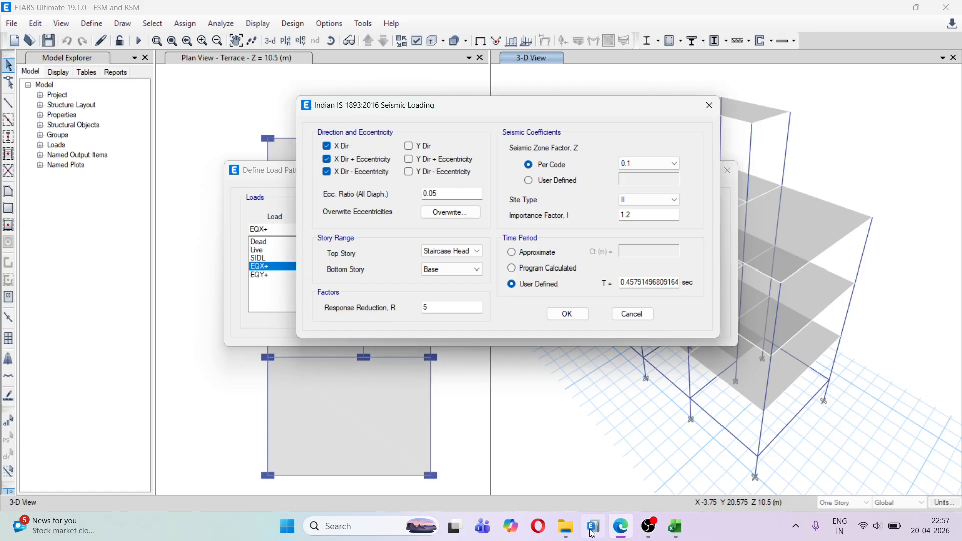
left_click(435, 252)
left_click(435, 252)
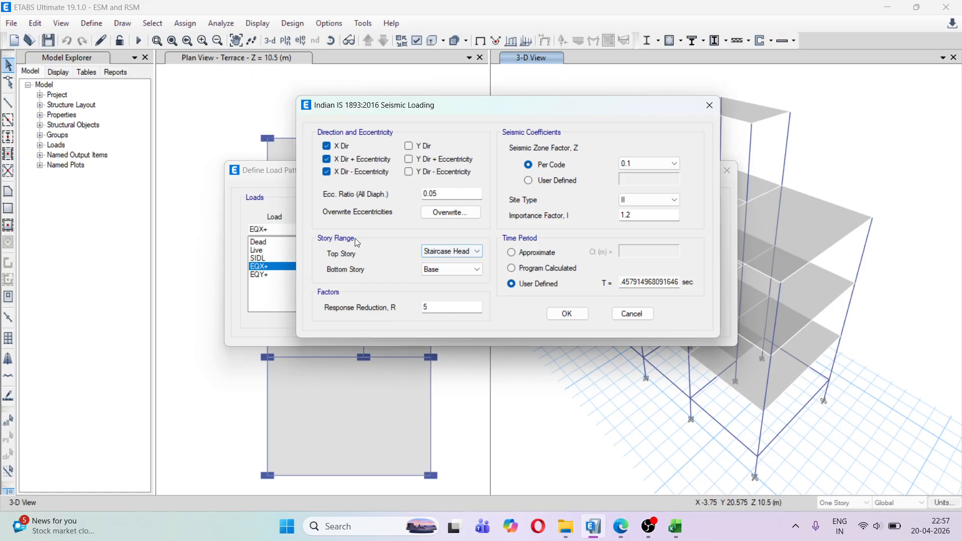
left_click(438, 266)
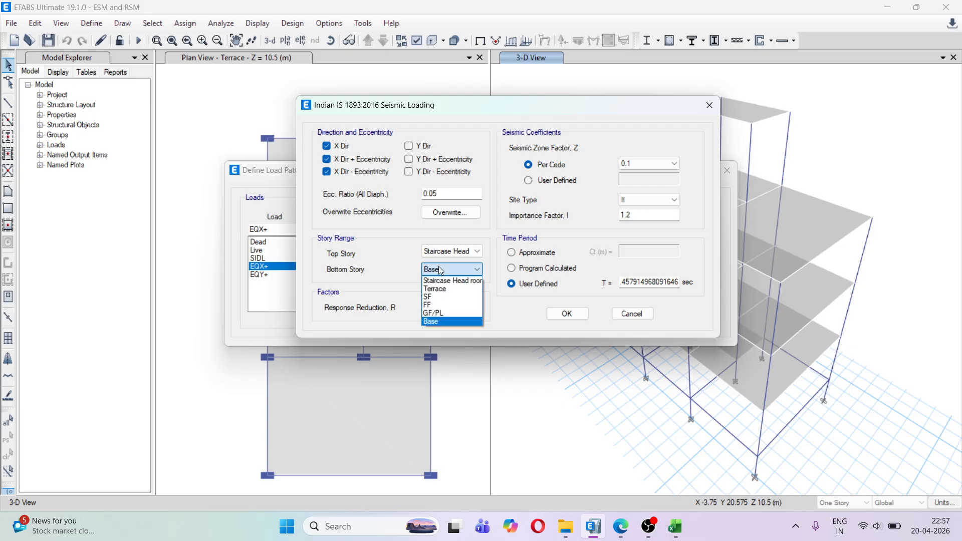
left_click(446, 316)
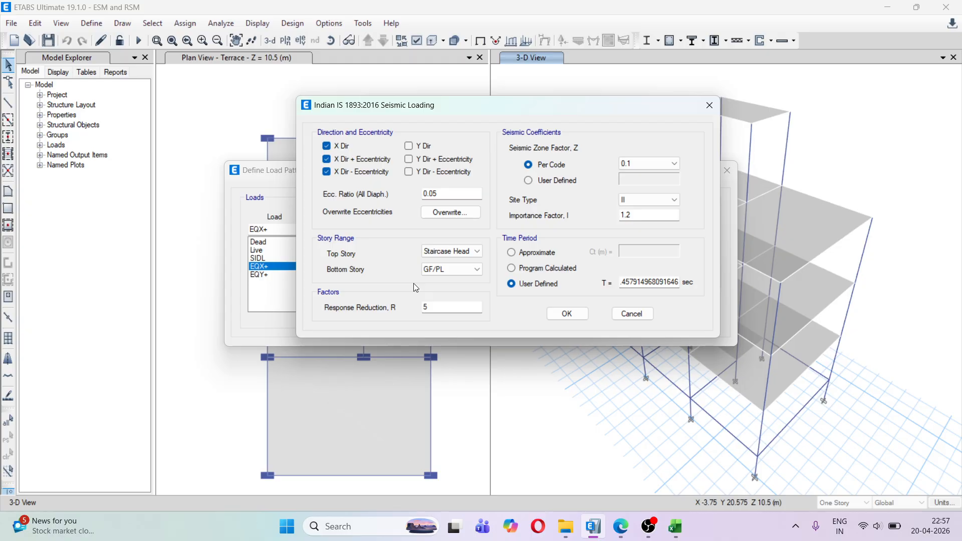
Step: Check the top story options and the eccentricity overwrites, and accept the EQX+ seismic loading settings
left_click(454, 248)
left_click(454, 248)
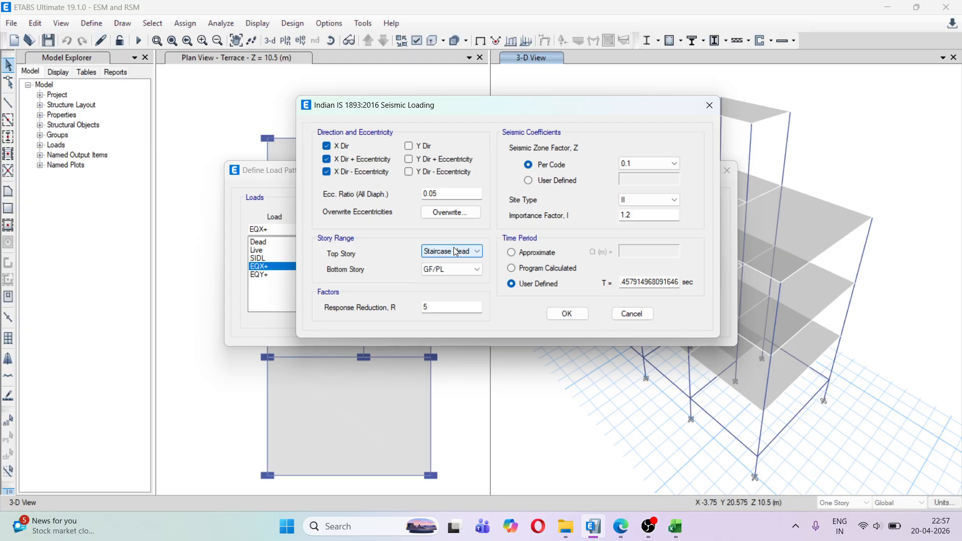
left_click(433, 252)
left_click(434, 254)
left_click(438, 215)
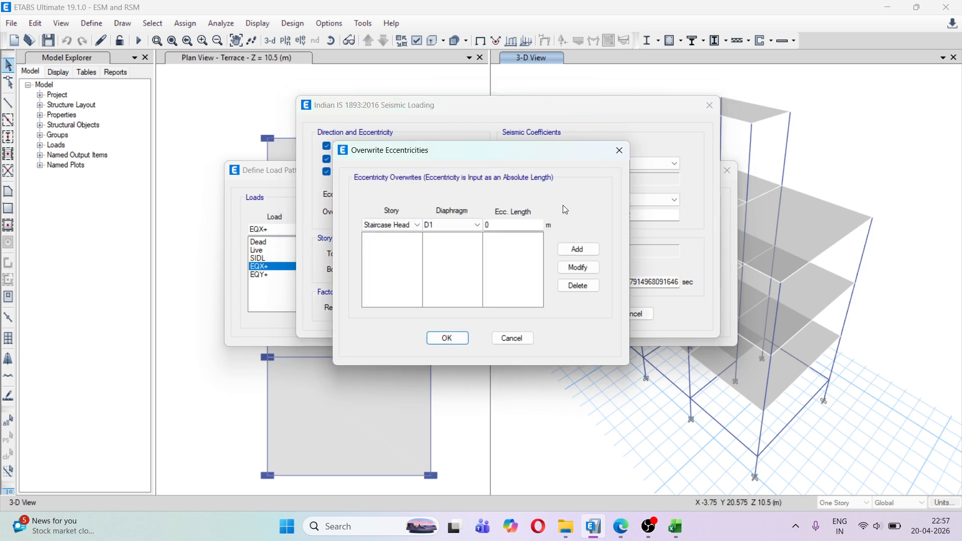
left_click(619, 150)
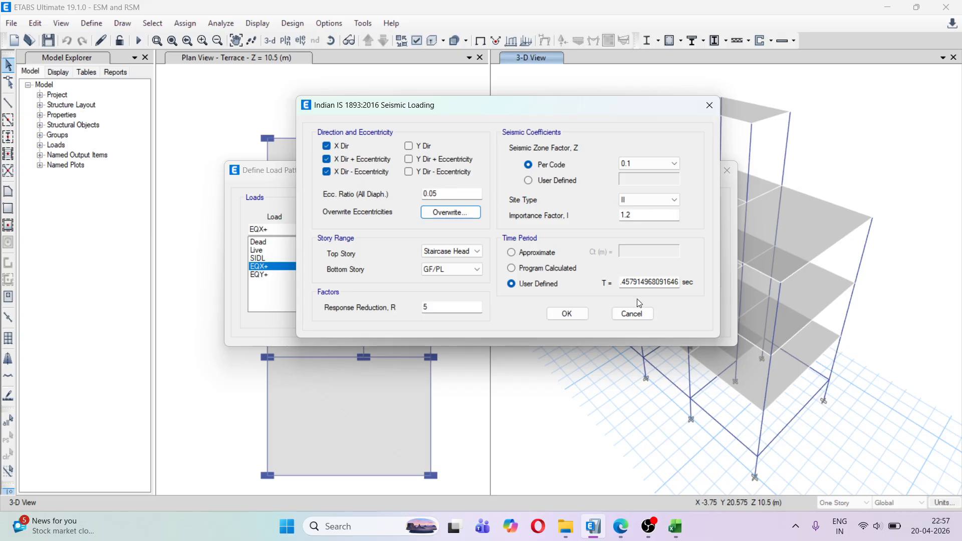
left_click(582, 317)
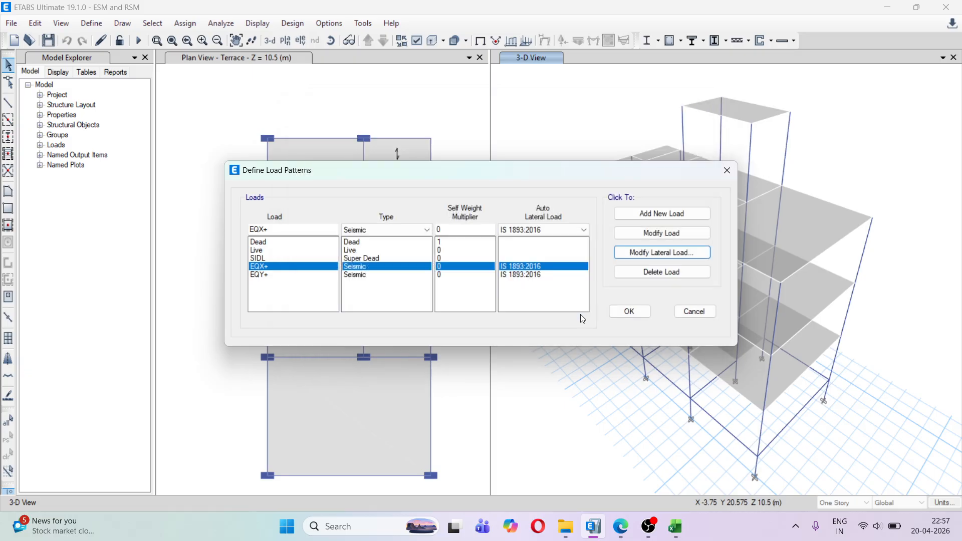
Step: Limit EQY+ to the Y direction and its eccentricities, with zone factor 0.1, site type II and importance factor 1.2
left_click(537, 275)
left_click(645, 254)
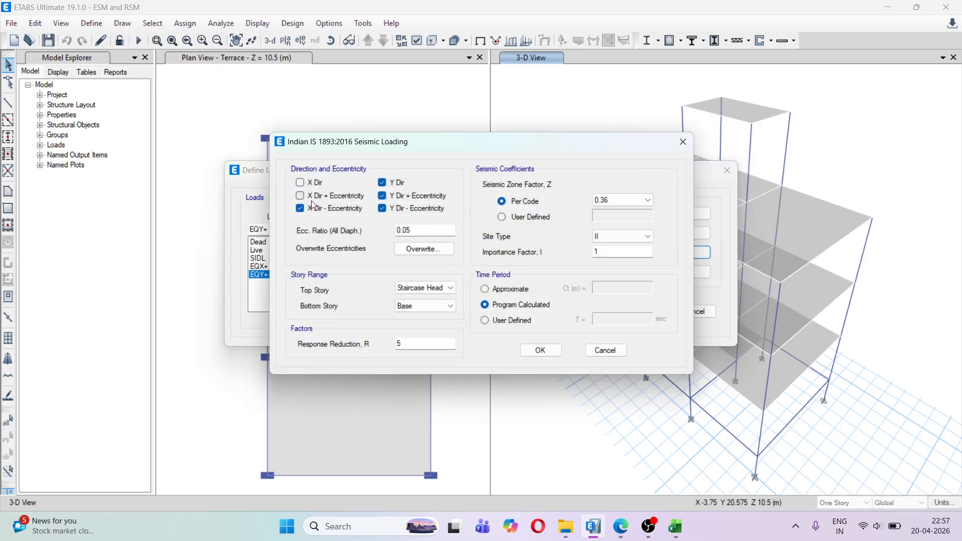
left_click(648, 200)
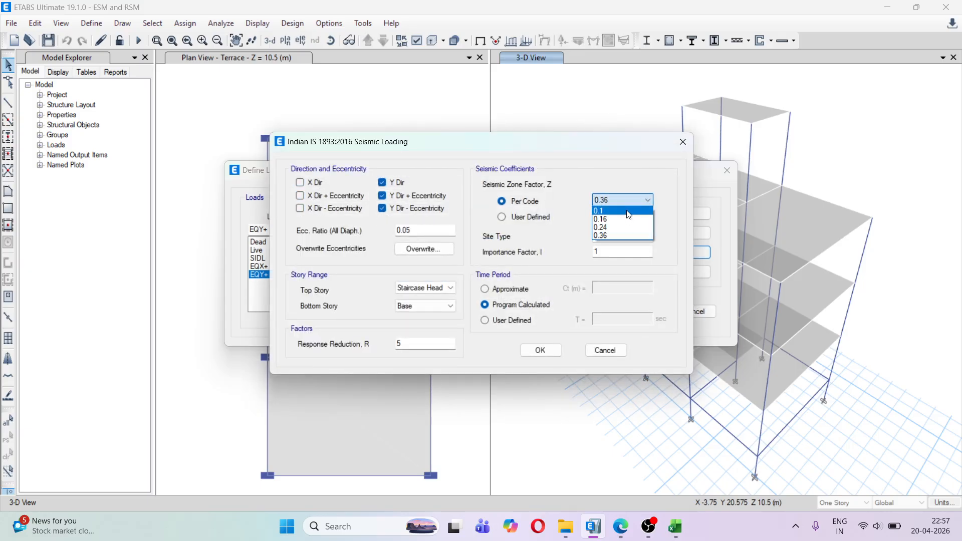
left_click(617, 212)
left_click(622, 237)
left_click(623, 255)
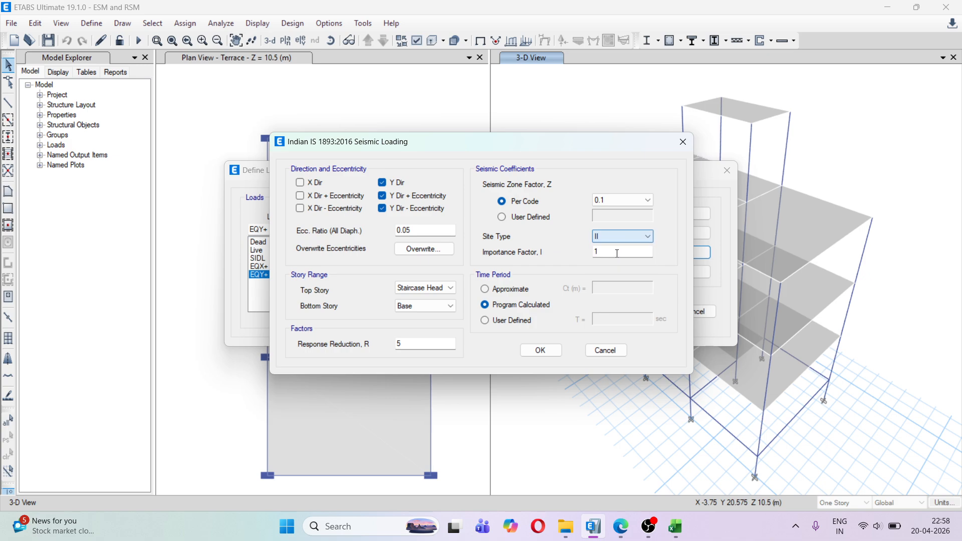
left_click(606, 252)
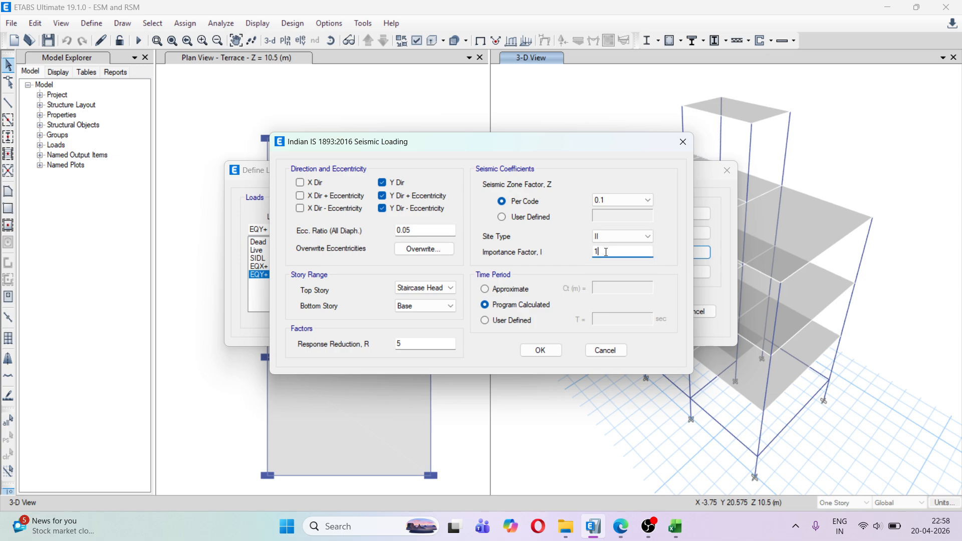
type(".2")
Step: Make the EQY+ time period user defined and set T to 0.09*12/11.50 sec
left_click(514, 322)
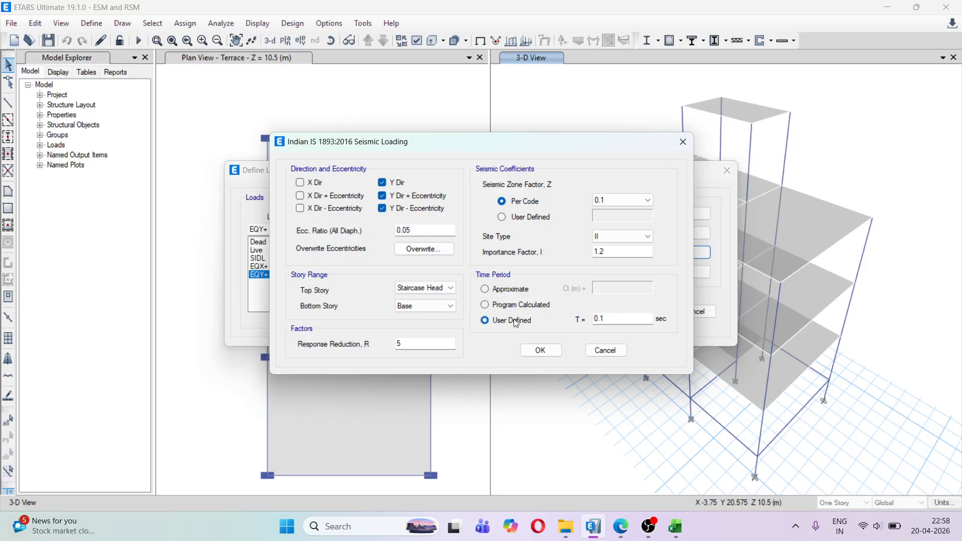
double_click(611, 319)
key("BackSpace")
type("0.")
type("09")
type("'")
type("12")
type("/")
type("11")
type(".5")
type("0")
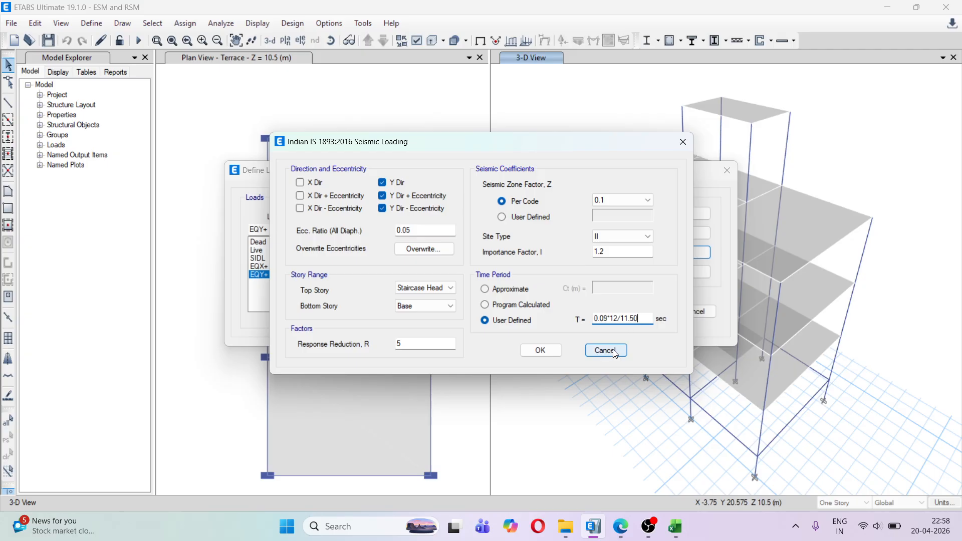
Step: Clear the EQY+ time period value and discard the seismic loading and load pattern edits
left_click_drag(646, 319, 595, 316)
key("BackSpace")
left_click(683, 143)
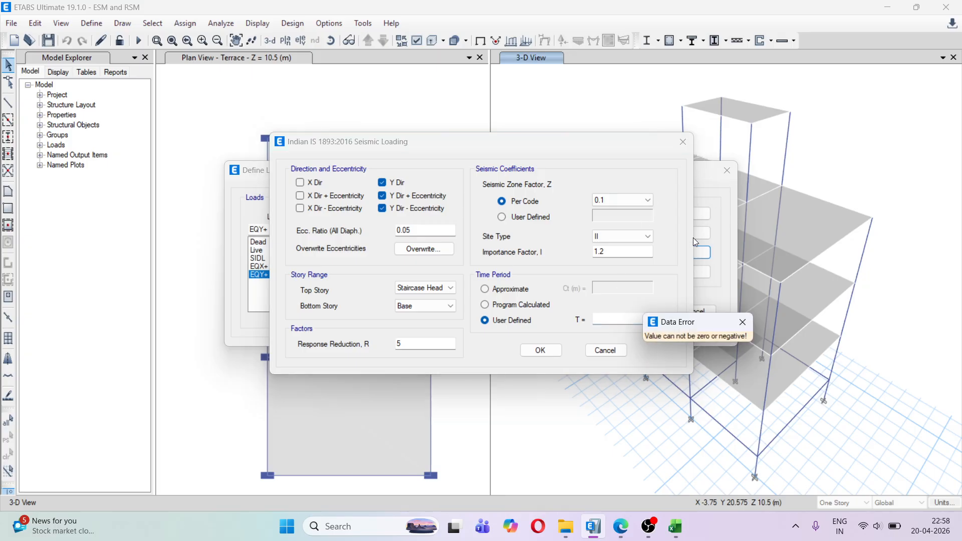
left_click(604, 353)
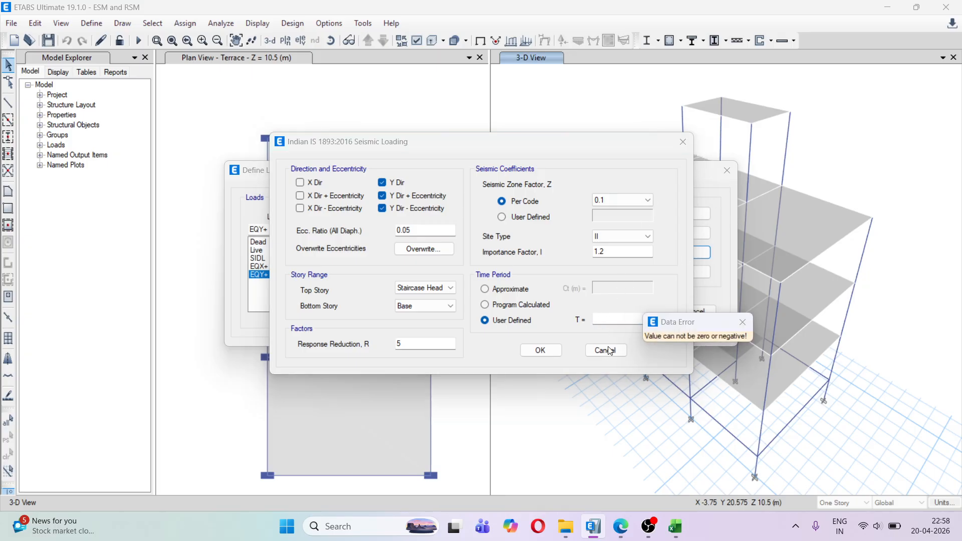
left_click(743, 324)
left_click(695, 311)
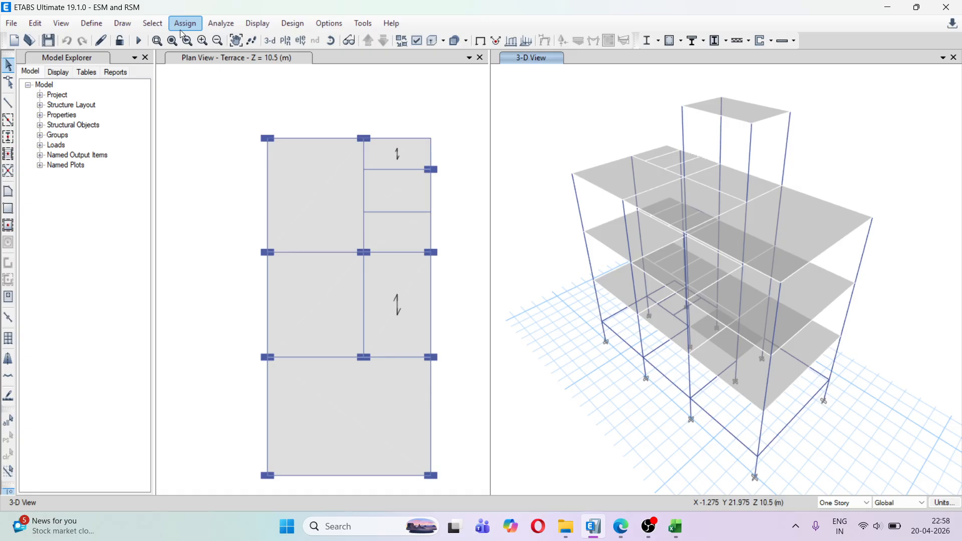
Step: Draw a dimension line along the full left edge of the Terrace plan between its upper and lower corner columns, offset outside the building
left_click(123, 25)
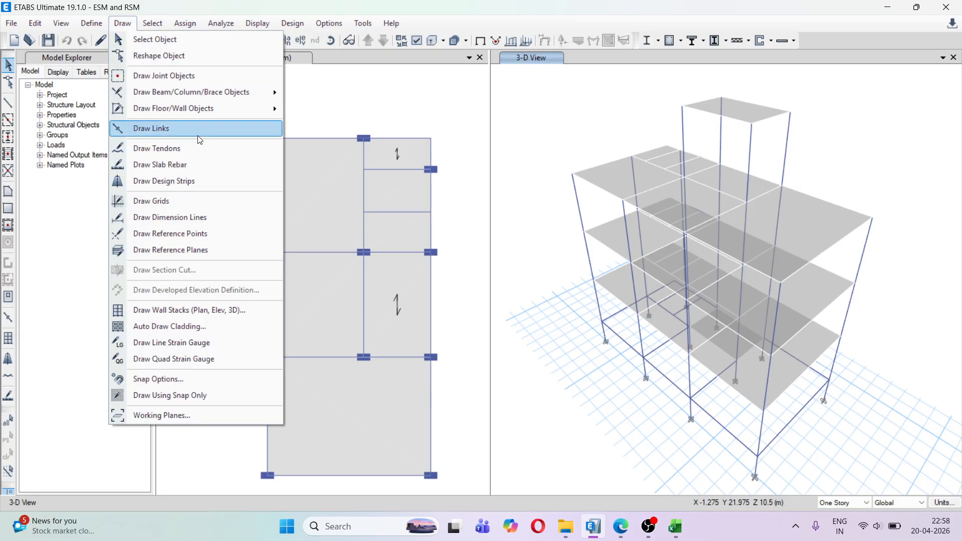
left_click(205, 217)
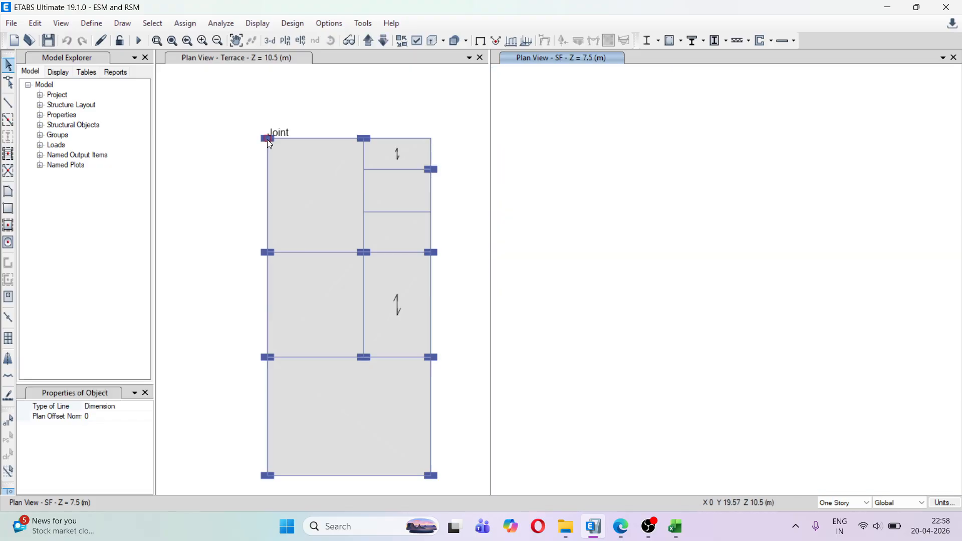
left_click(269, 138)
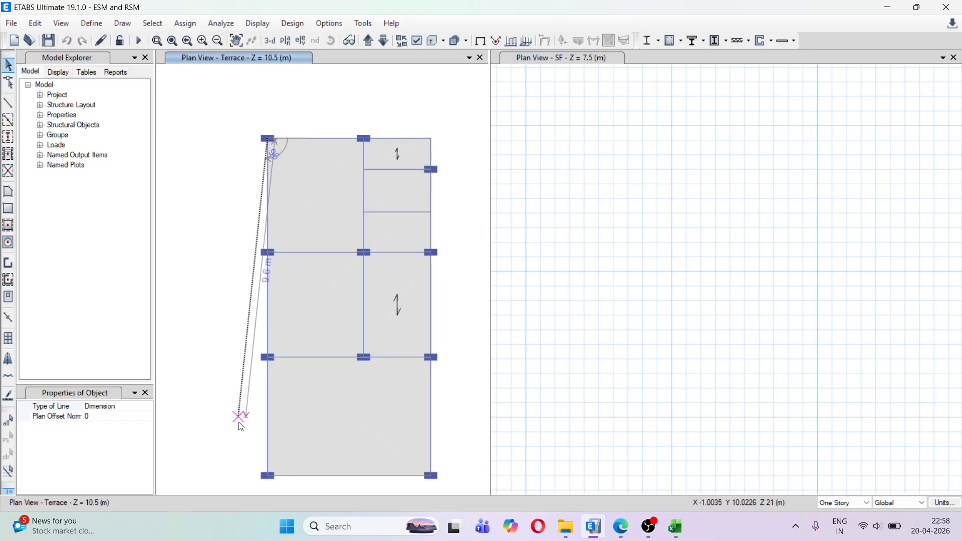
left_click(268, 476)
left_click(232, 465)
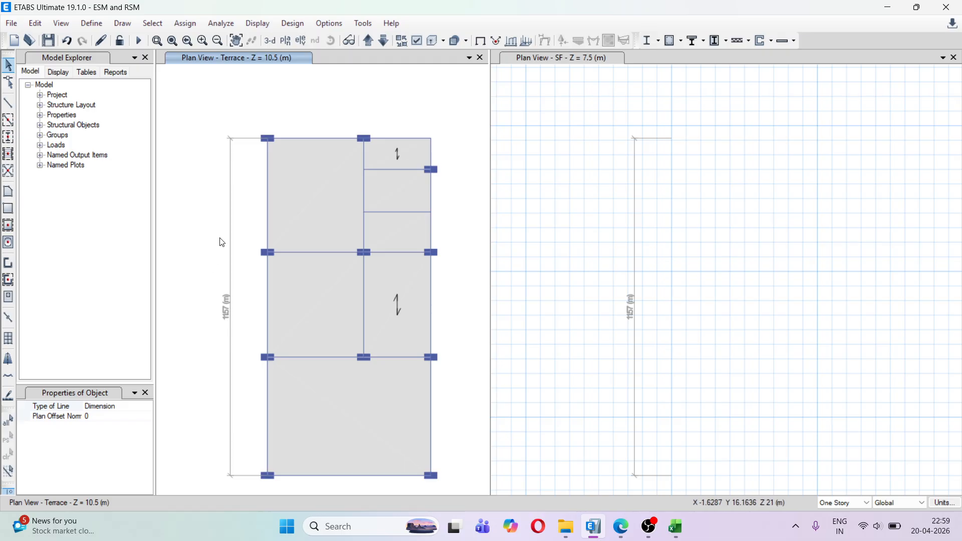
key("Escape")
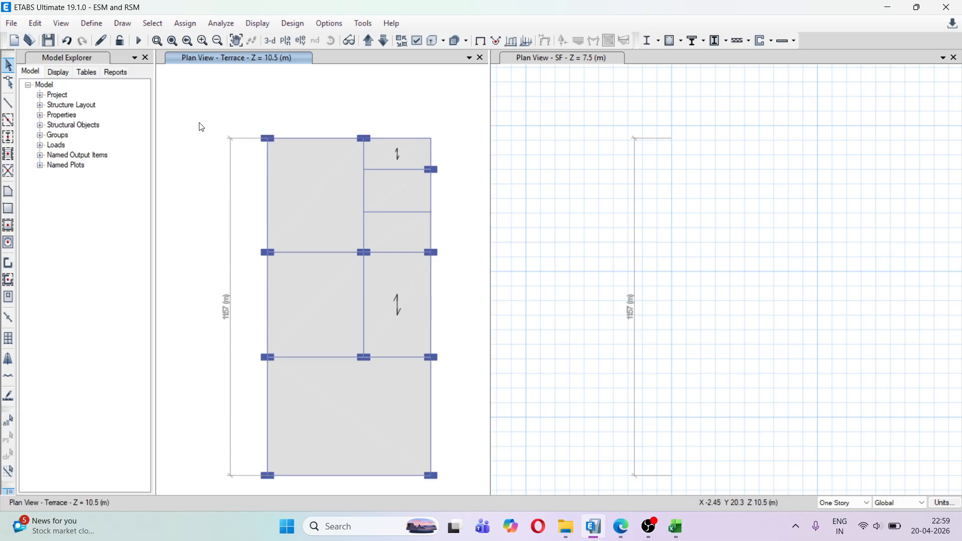
Step: Restore the 3-D view in place of the SF plan view and make the Terrace plan view active
left_click(545, 59)
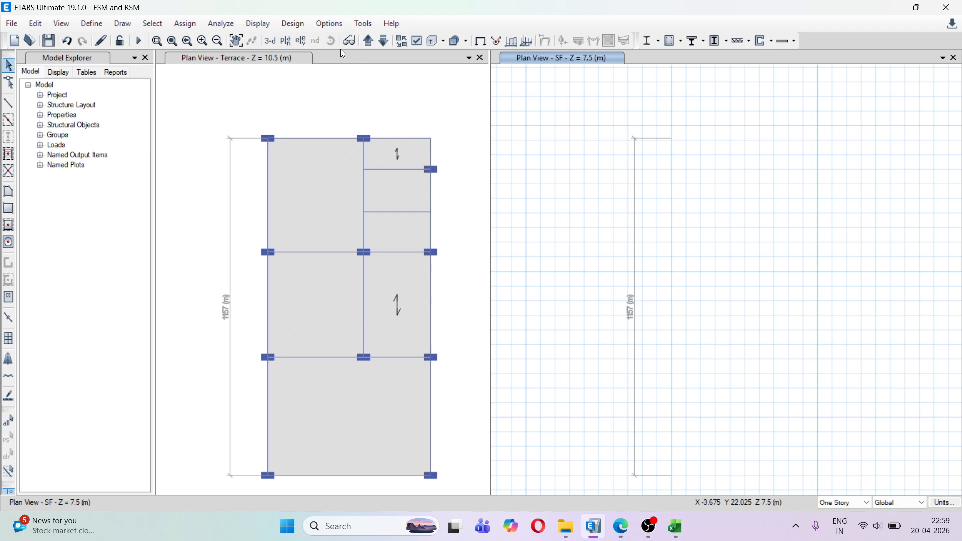
left_click(271, 42)
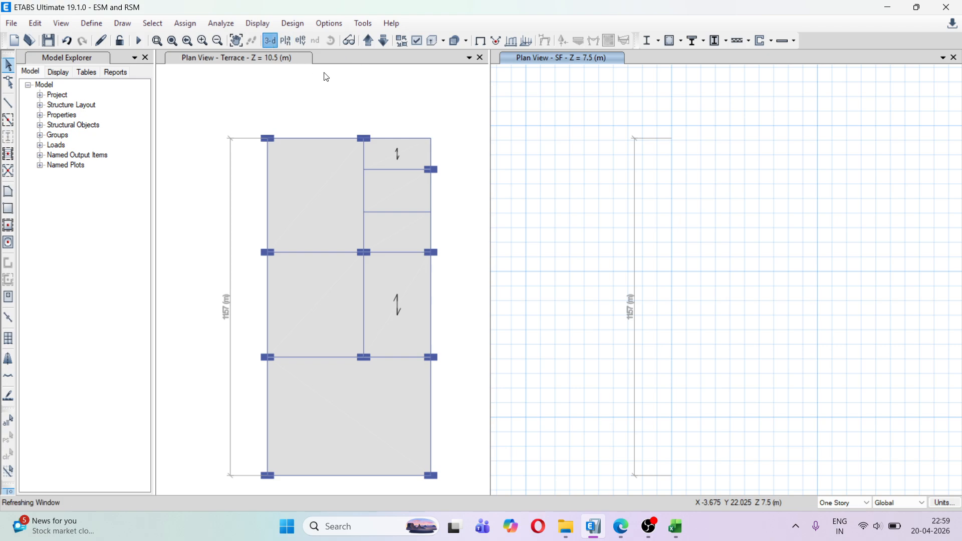
left_click(265, 59)
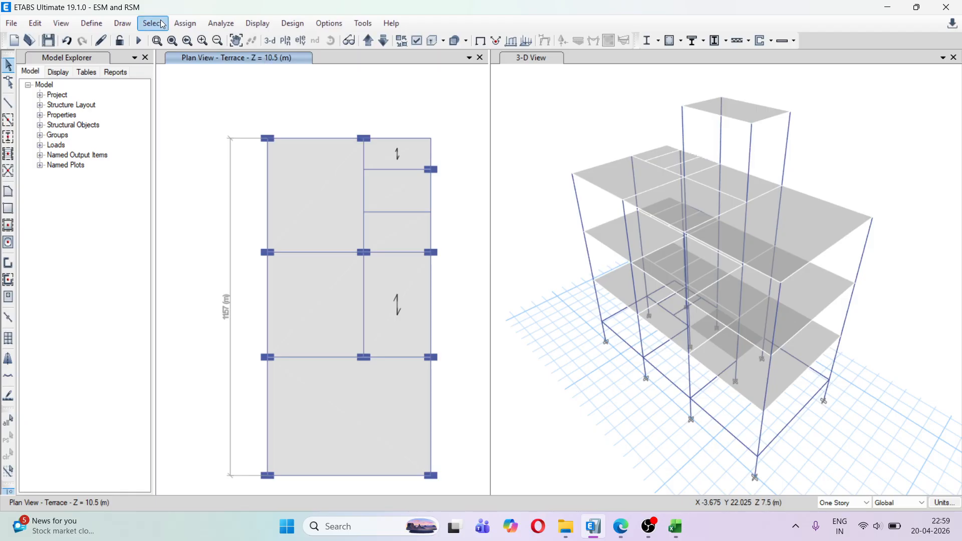
Step: Check which load patterns and load cases are currently defined in the model
left_click(99, 23)
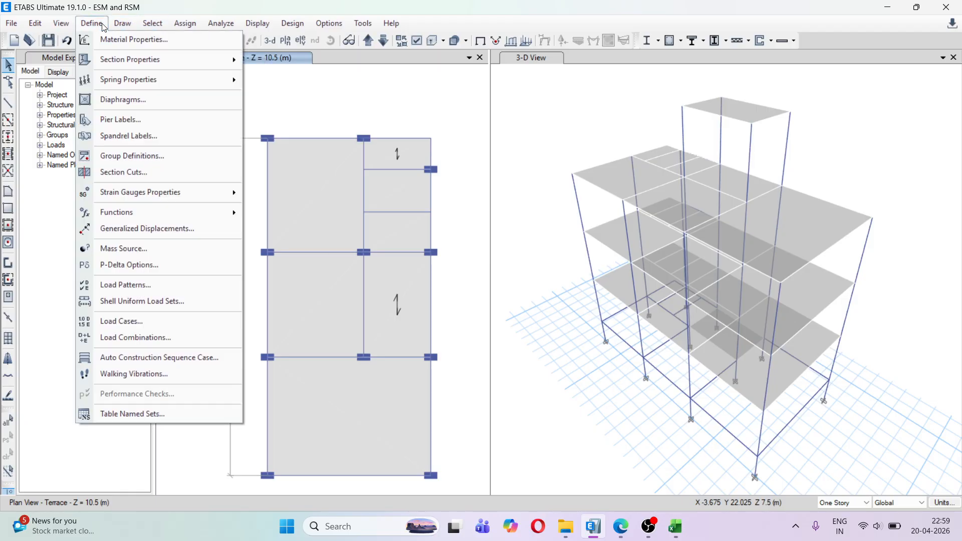
left_click(156, 284)
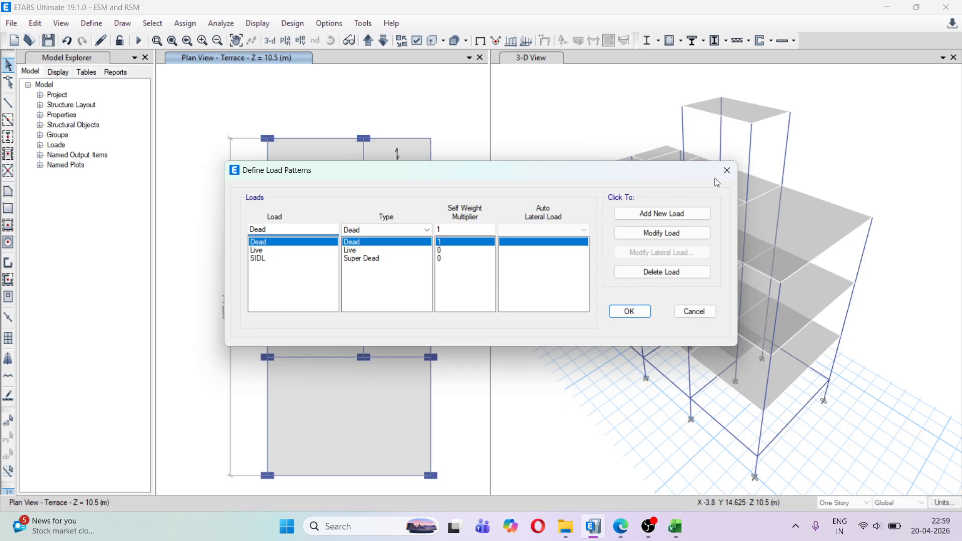
left_click(726, 170)
left_click(92, 23)
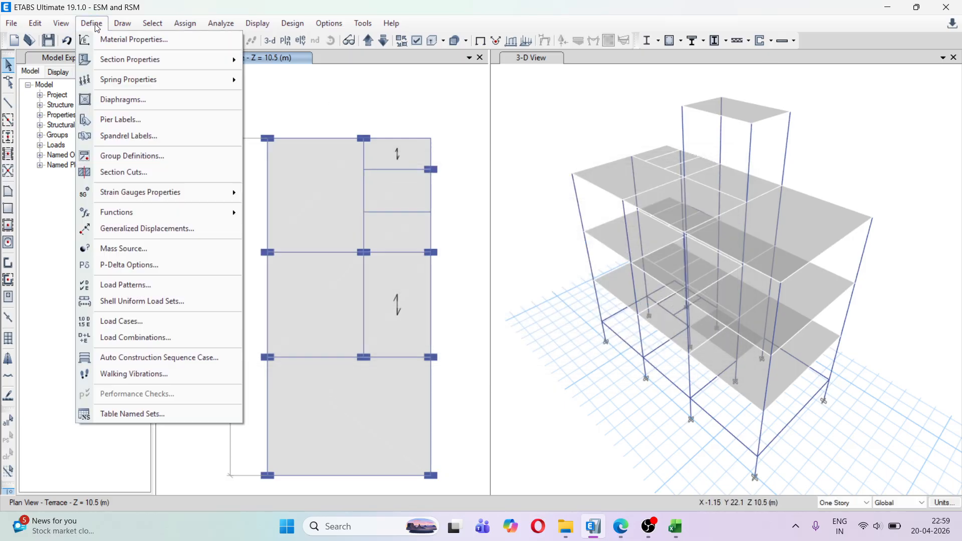
left_click(156, 321)
left_click(708, 151)
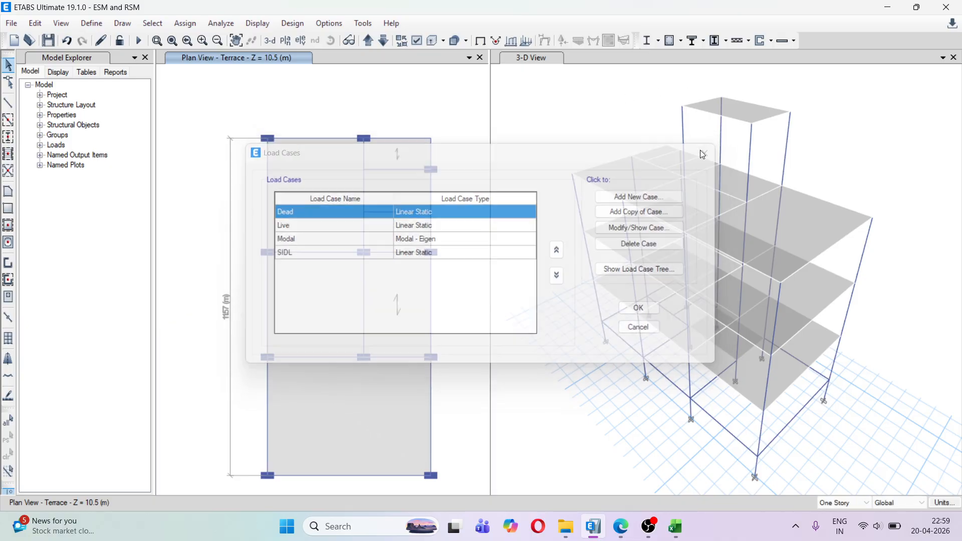
Step: Add a Seismic load pattern EQX+ with self weight multiplier 0 and auto lateral load IS 1893:2016
left_click(91, 23)
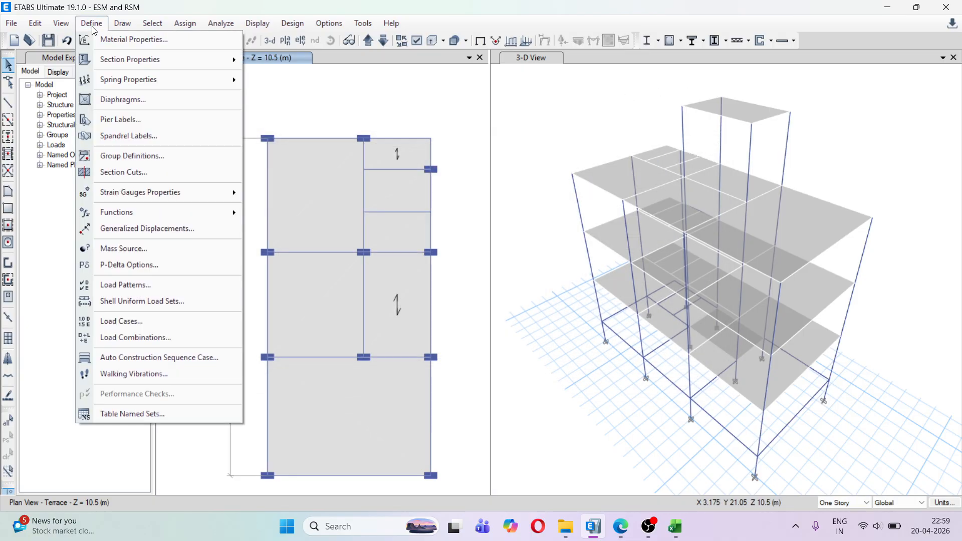
left_click(156, 286)
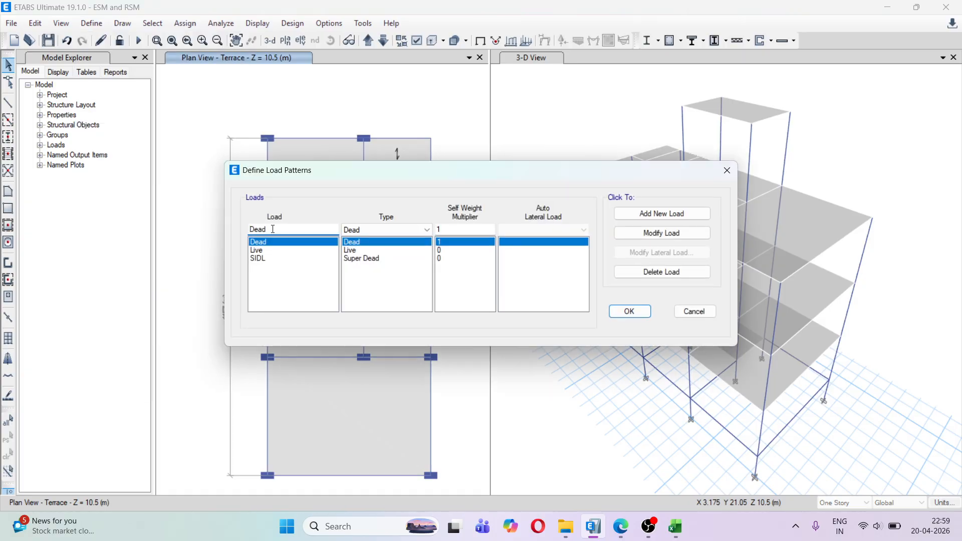
type("EQX+")
left_click(384, 230)
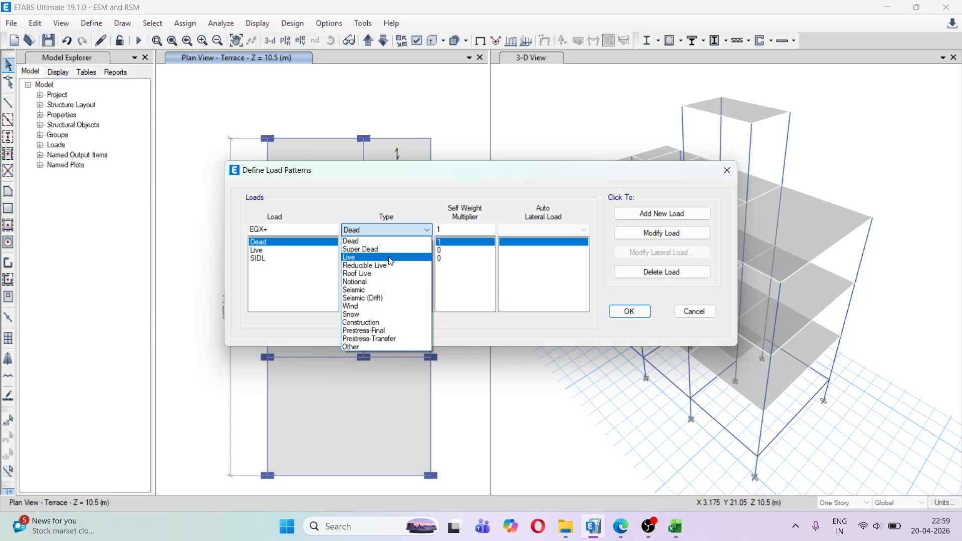
left_click(391, 289)
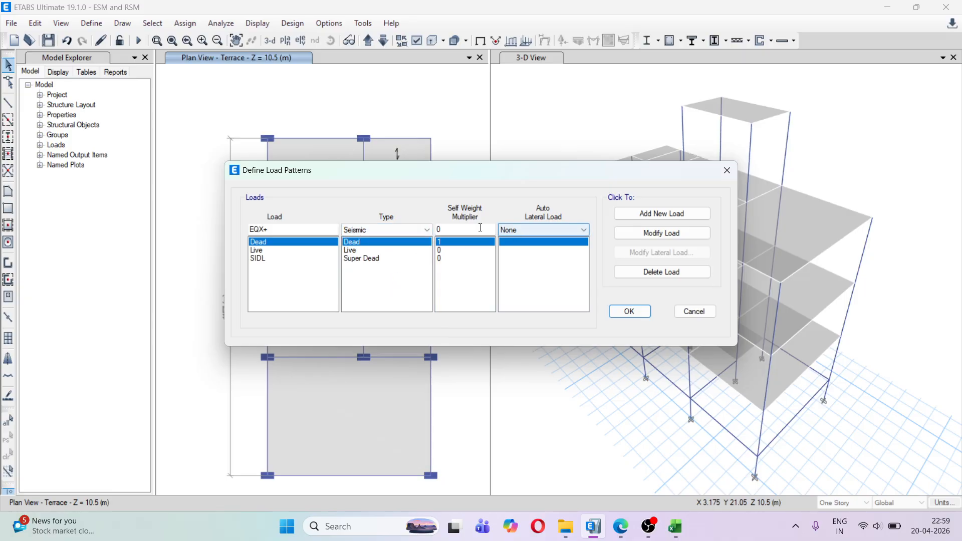
left_click(523, 230)
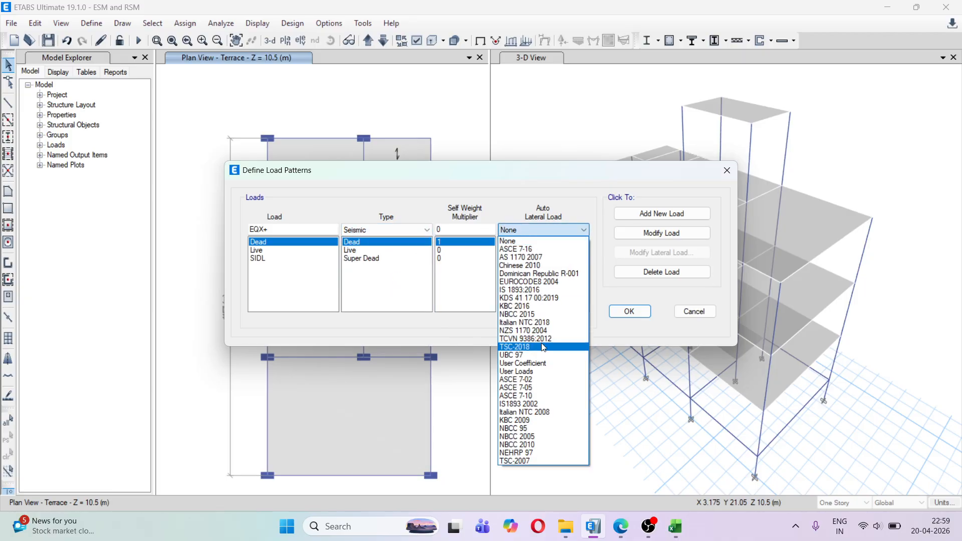
left_click(541, 290)
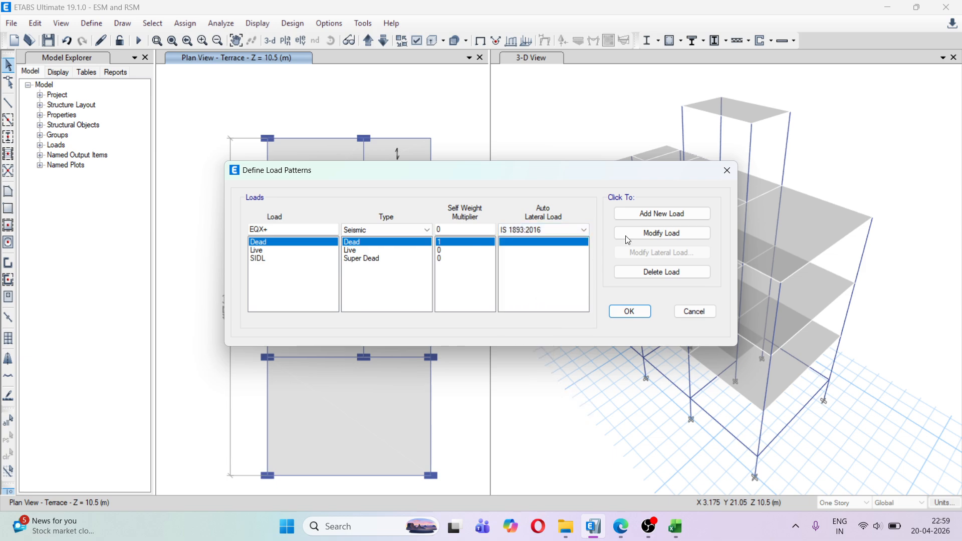
left_click(650, 215)
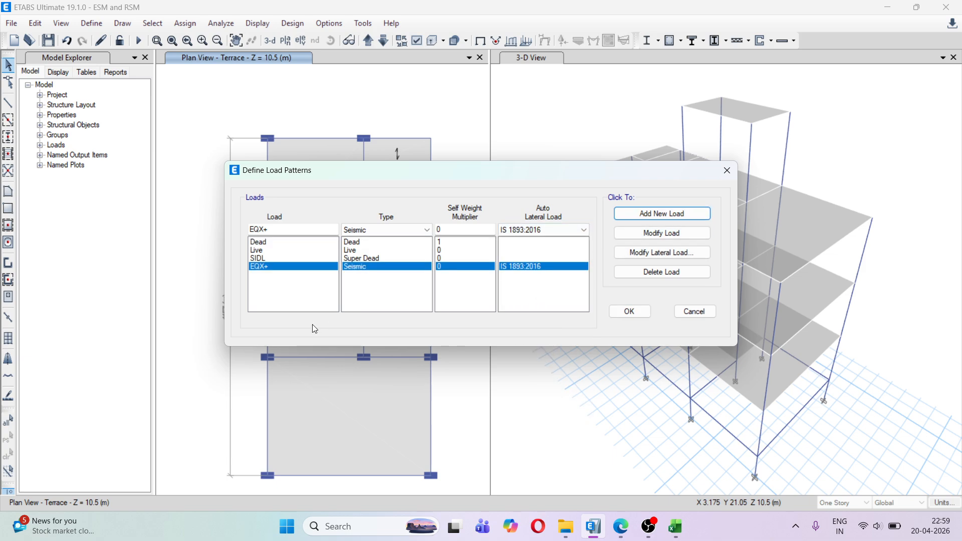
Step: Add a second Seismic load pattern EQY+ with auto lateral load IS 1893:2016
left_click(264, 229)
key("BackSpace")
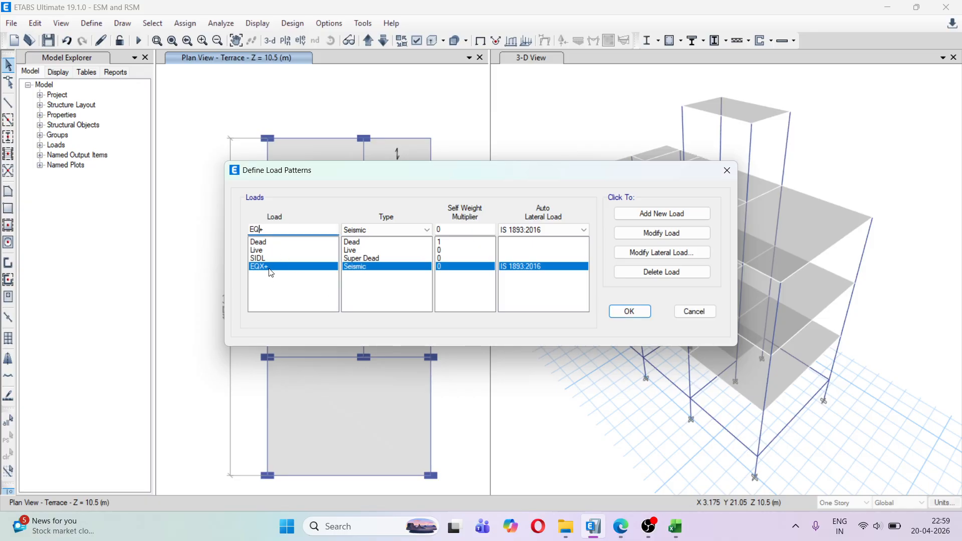
type("Y")
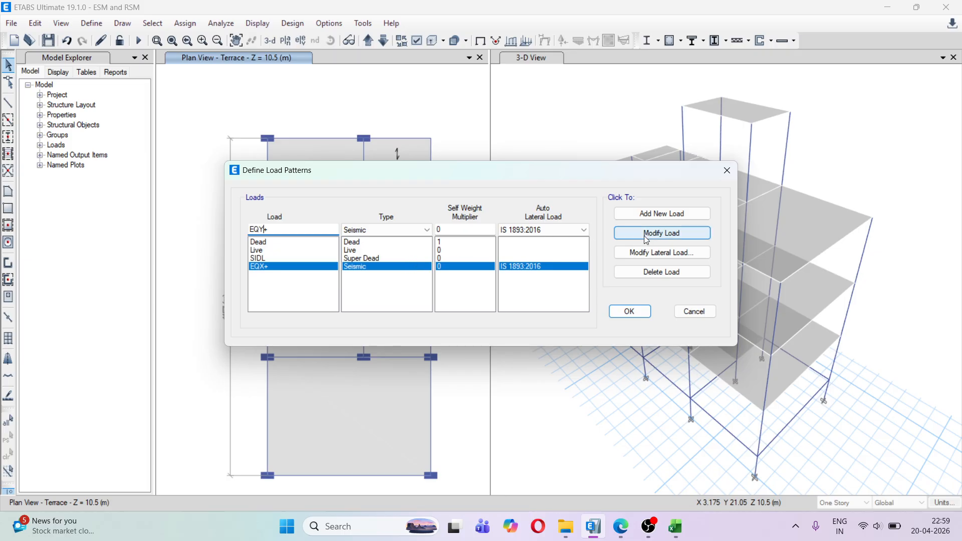
left_click(662, 216)
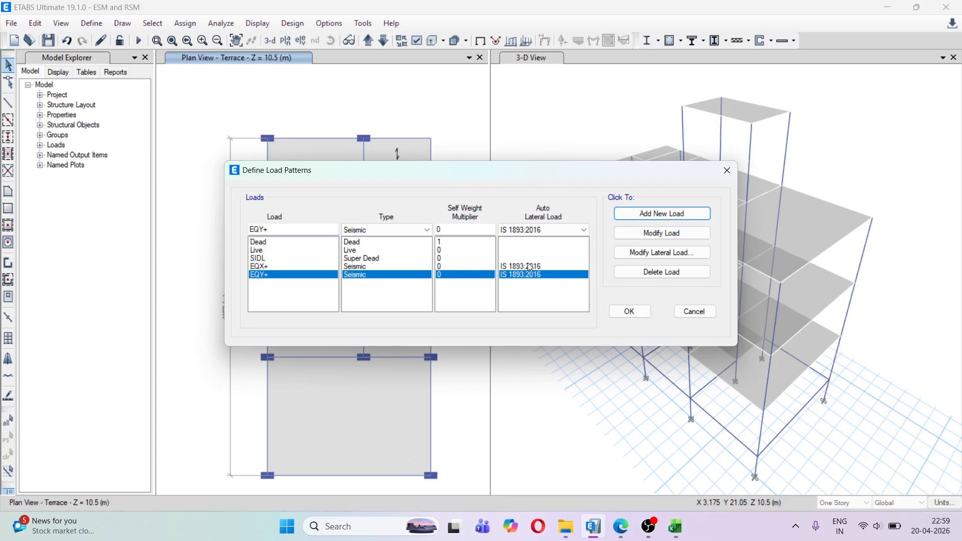
Step: Limit EQX+ to the three X-direction options, with seismic zone factor 0.1 and importance factor 1.2
left_click(639, 253)
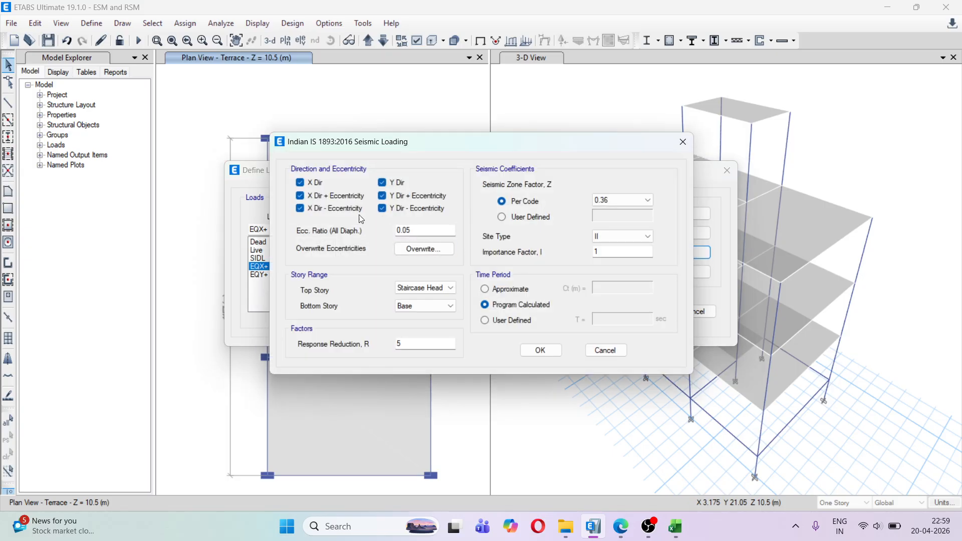
left_click(397, 183)
left_click(403, 211)
left_click(626, 200)
left_click(621, 213)
left_click(612, 200)
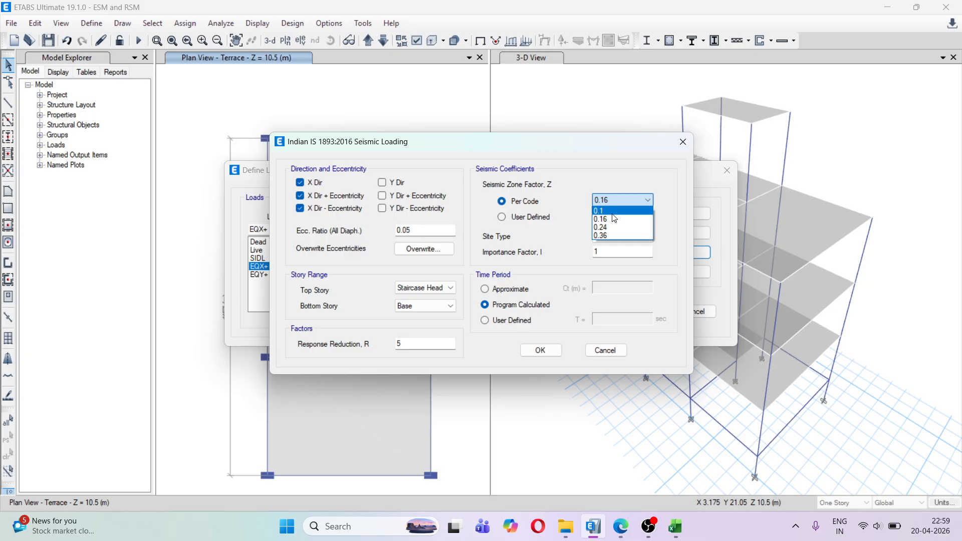
left_click(615, 210)
left_click(608, 253)
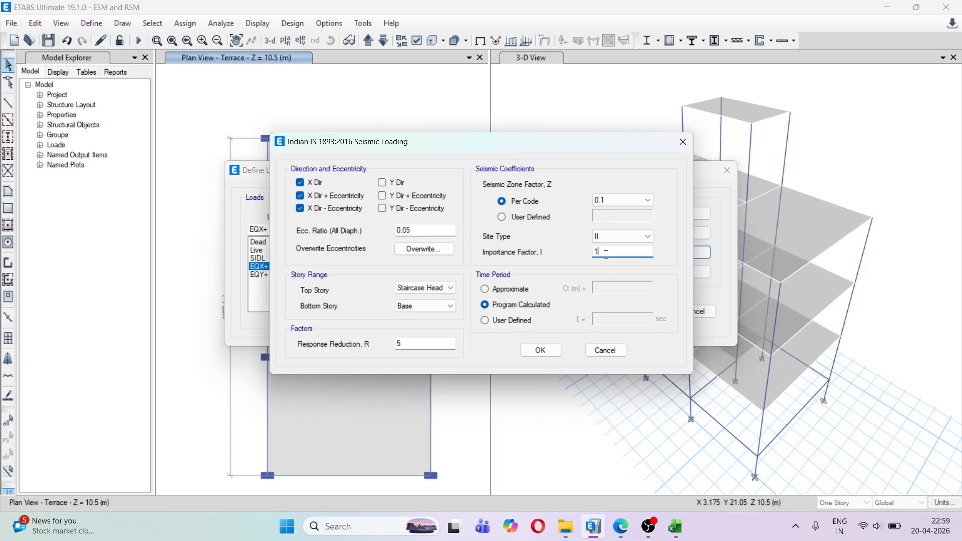
type(".2")
Step: Give EQX+ a user-defined time period of 0.458 sec and set its bottom story to GF/PL
left_click(498, 321)
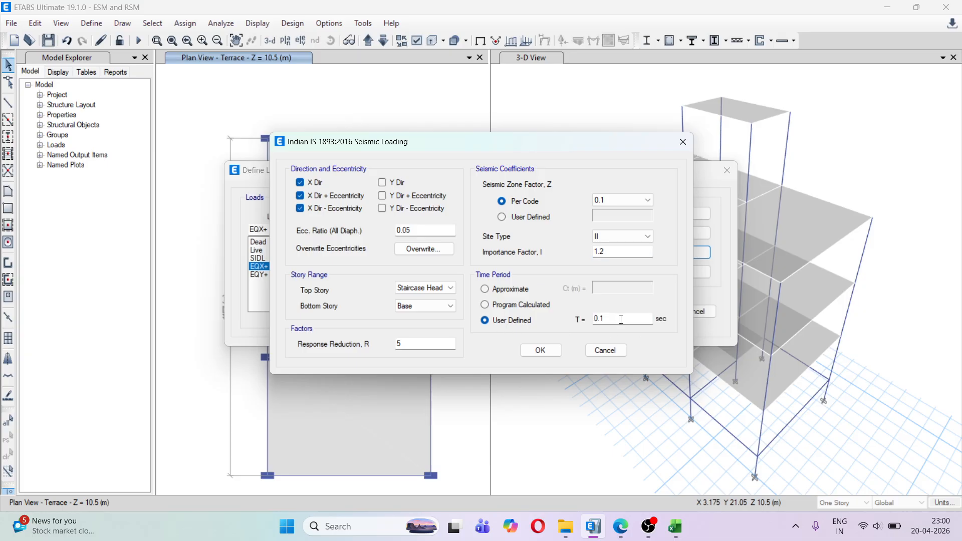
left_click(615, 318)
type("0.1")
key("BackSpace")
type("458")
left_click(440, 306)
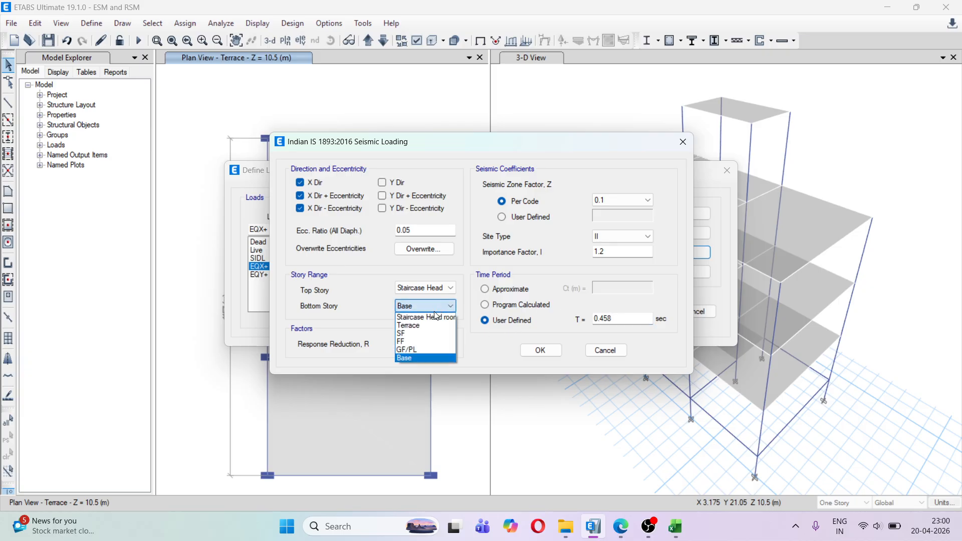
left_click(424, 353)
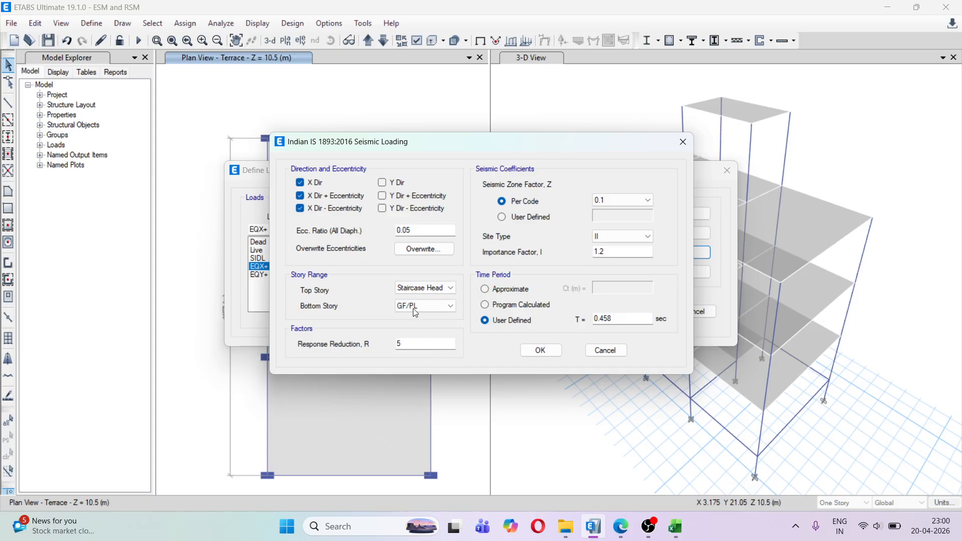
left_click(541, 350)
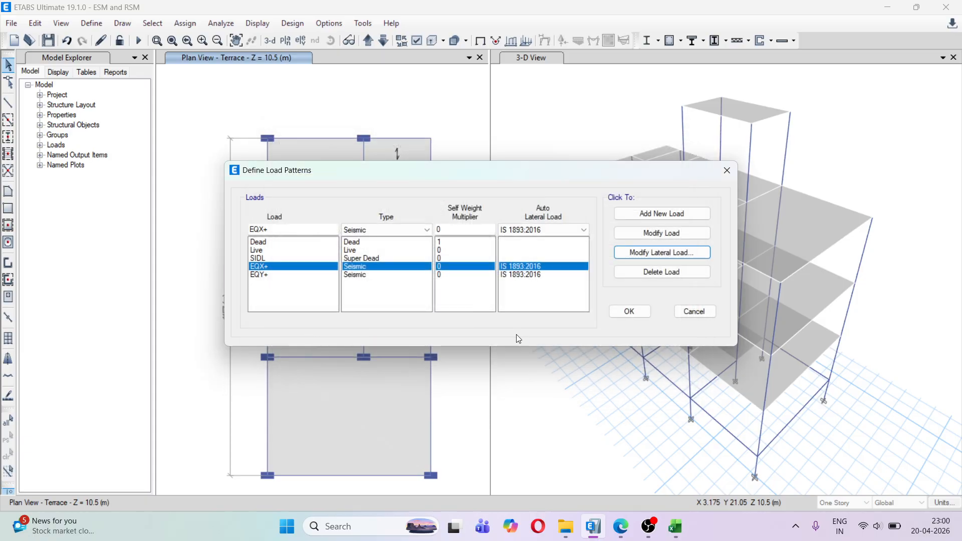
Step: Limit EQY+ to the three Y-direction options, with seismic zone factor 0.1 and importance factor 1.2
left_click(582, 274)
left_click(647, 258)
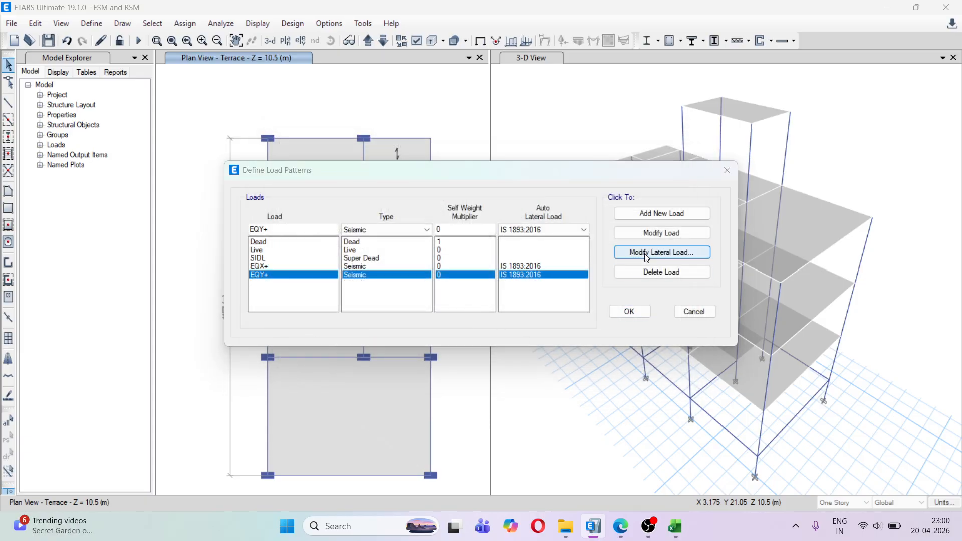
left_click(313, 196)
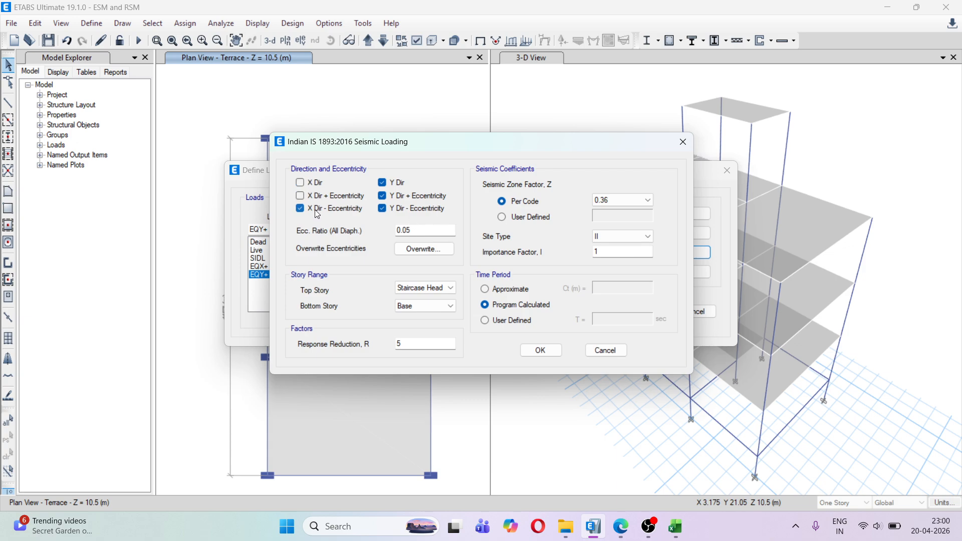
left_click(313, 209)
left_click(632, 200)
left_click(618, 223)
left_click(617, 200)
left_click(614, 210)
left_click(610, 252)
type(".2")
Step: Give EQY+ a user-defined time period calculated as 0.09*12/11.57^0.5
left_click(506, 323)
left_click(616, 319)
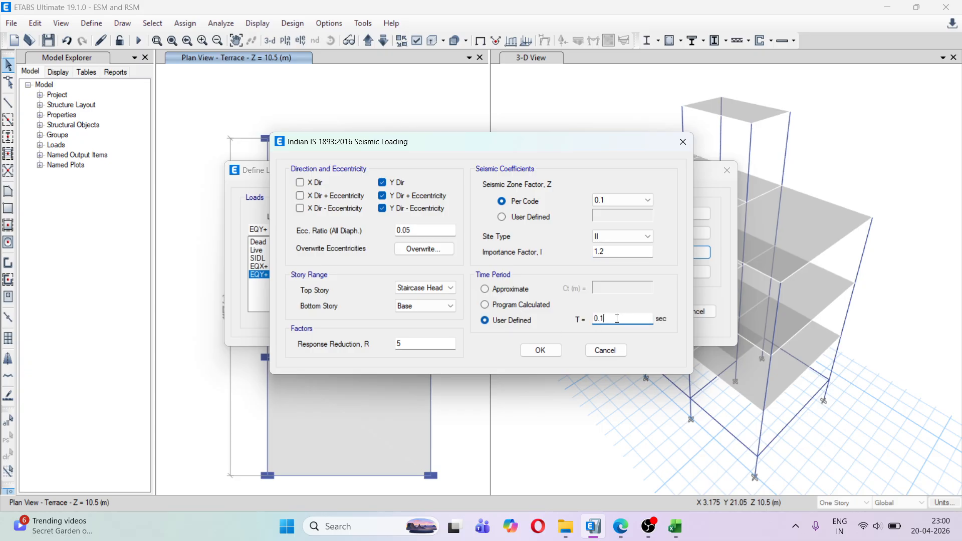
key("BackSpace")
key("BackSpace")
key("BackSpace")
type("0.04")
type("9")
type("*")
type("12")
type("/")
type("11")
type(".57")
type("^")
type("0.5")
Step: Set the bottom story of EQY+ to GF/PL and accept the load pattern definitions
left_click(427, 303)
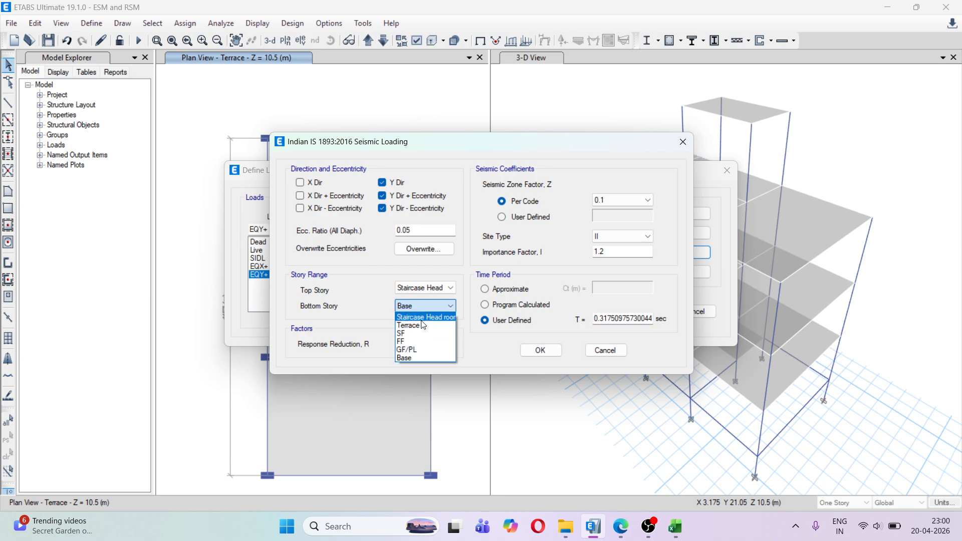
left_click(429, 349)
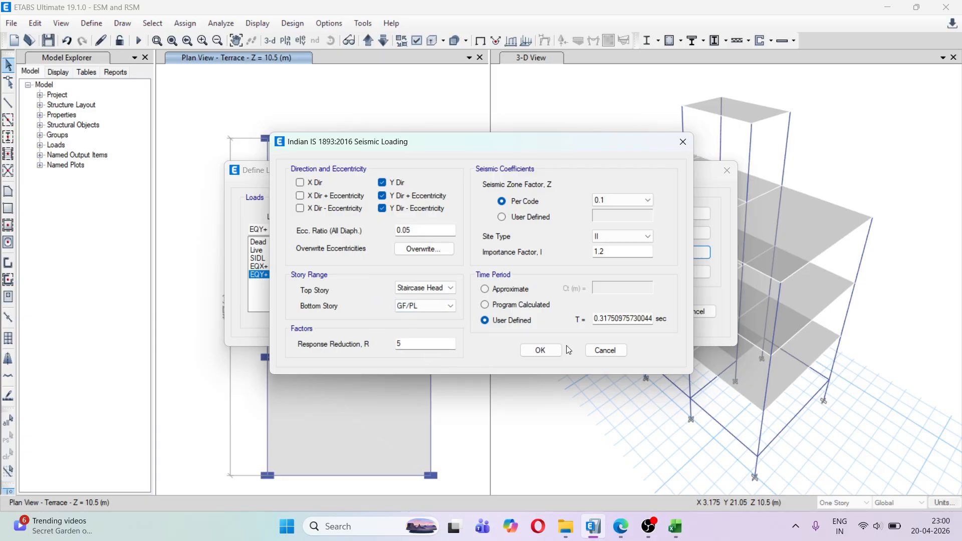
left_click(540, 349)
left_click(633, 311)
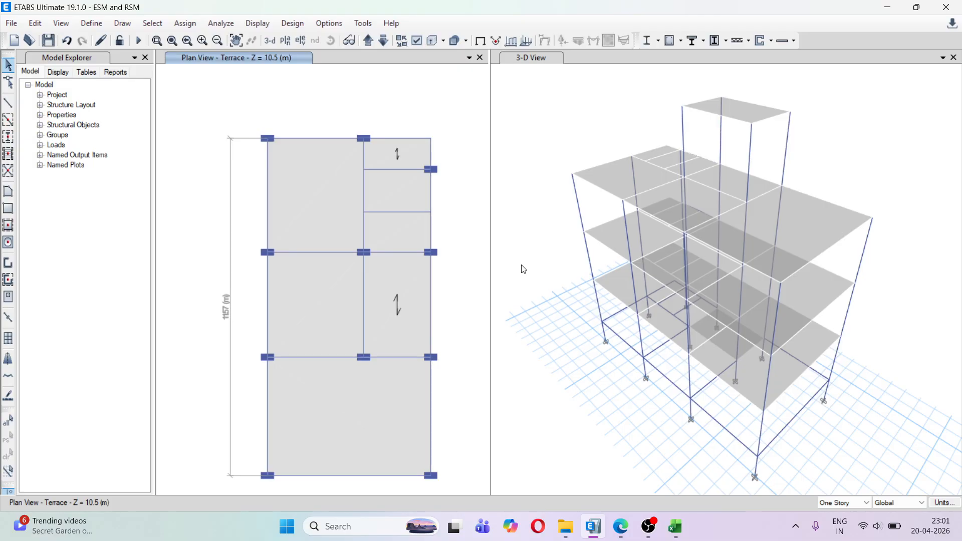
Step: Base mass source MsSrc1 on specified load patterns only, and add the Dead pattern with multiplier 1
left_click(101, 26)
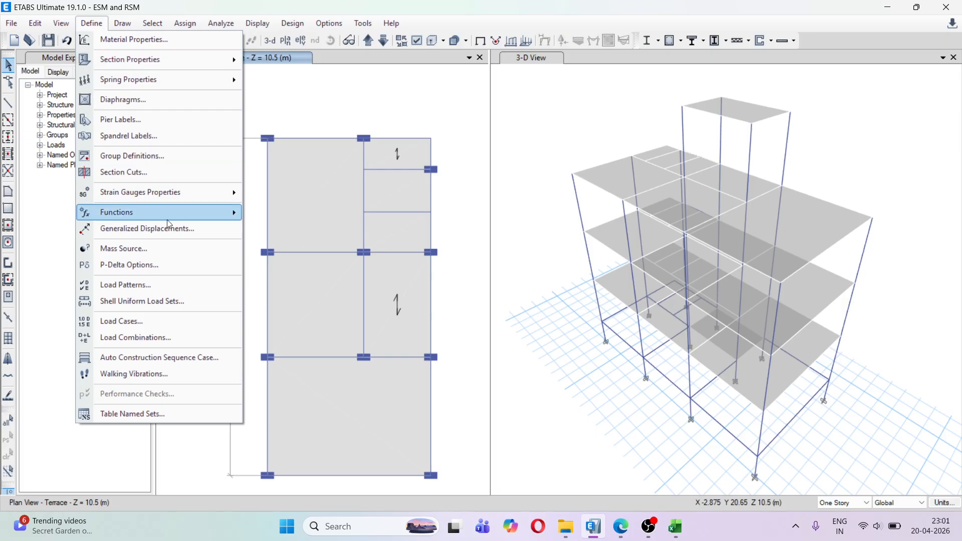
left_click(171, 255)
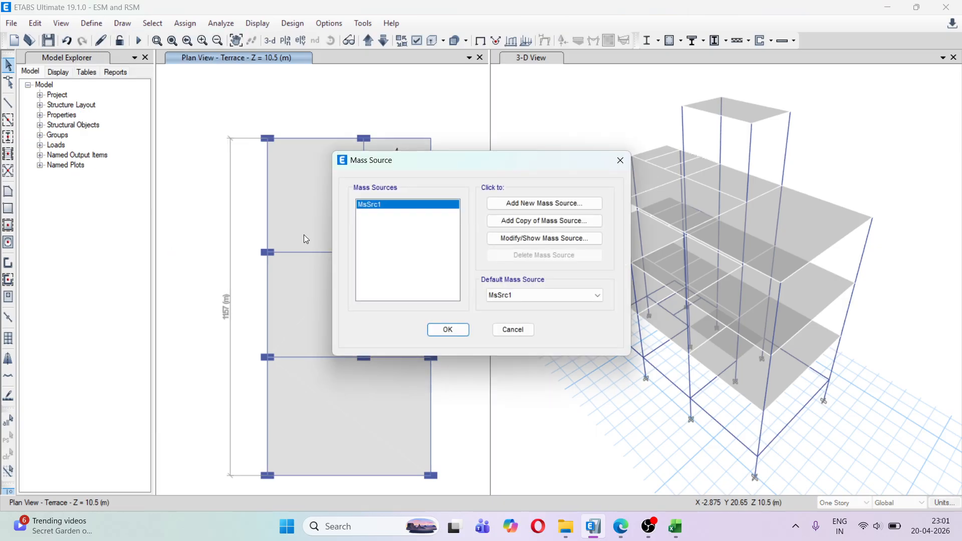
left_click(549, 240)
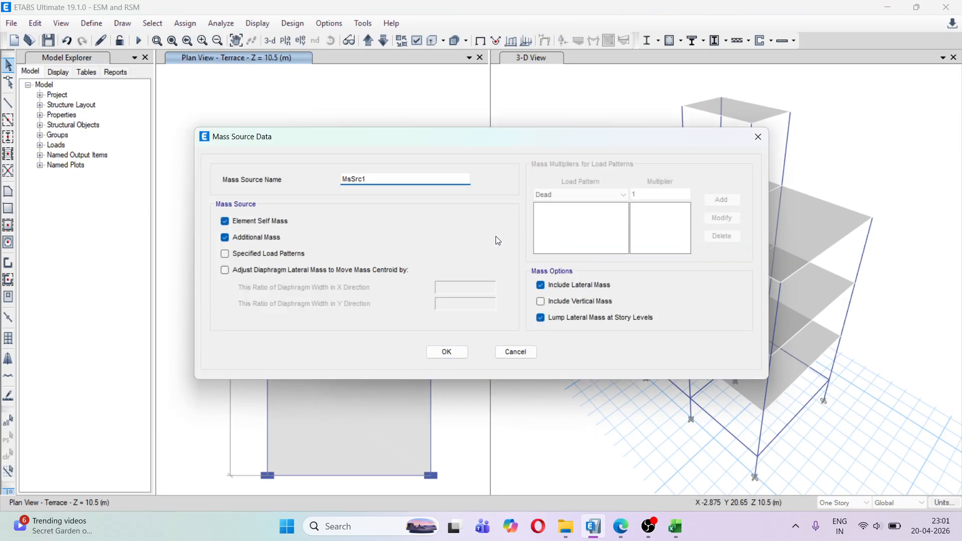
left_click(249, 252)
left_click(252, 237)
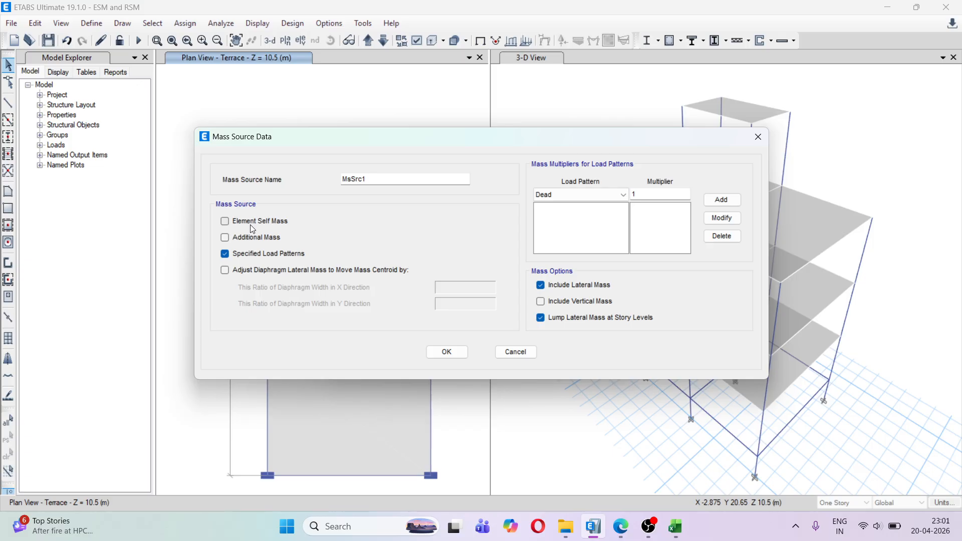
left_click(618, 200)
left_click(616, 197)
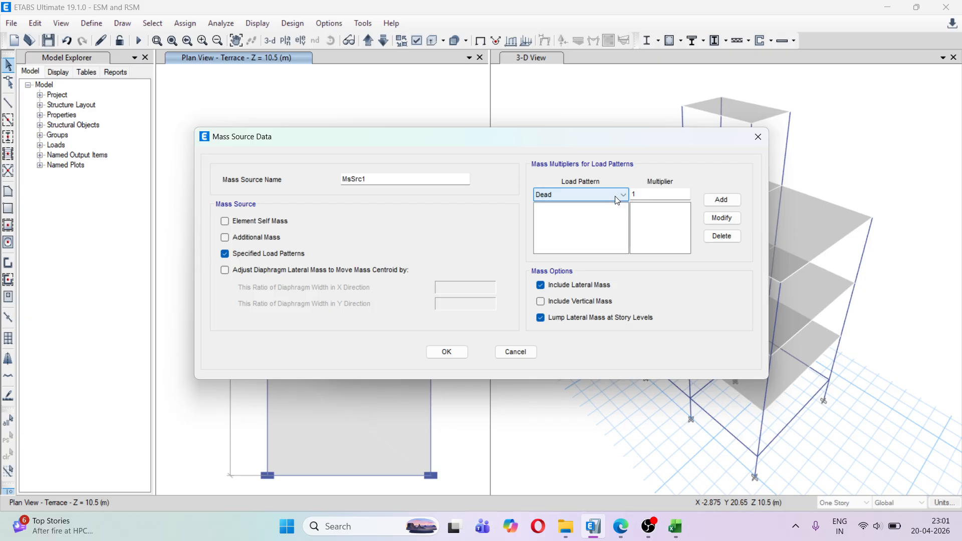
left_click(728, 203)
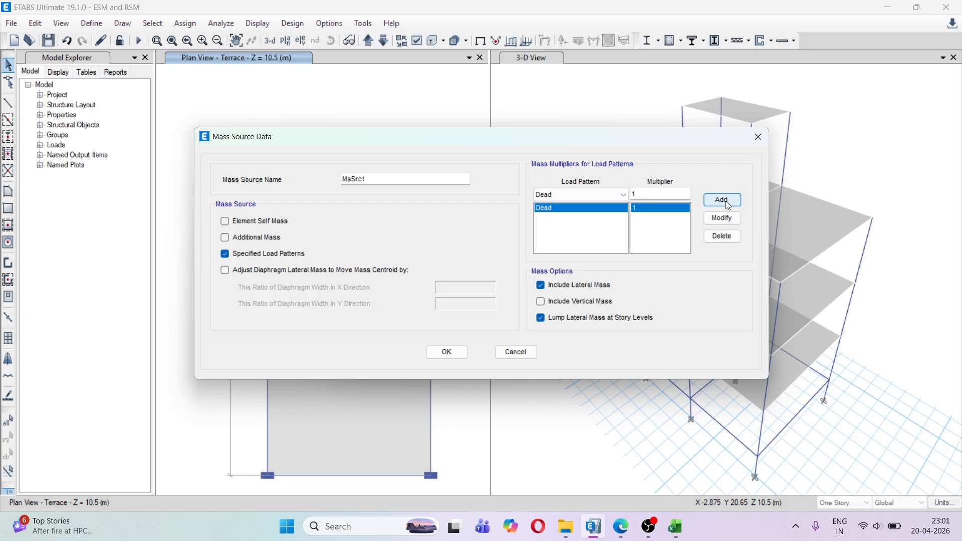
Step: Choose Live as the load pattern for the next mass multiplier entry
left_click(597, 198)
left_click(589, 220)
left_click(642, 195)
Step: Check Table 10 of the IS 1893 PDF in the browser for the imposed load percentages used in seismic weight
left_click(621, 526)
scroll(651, 363, "down", 3)
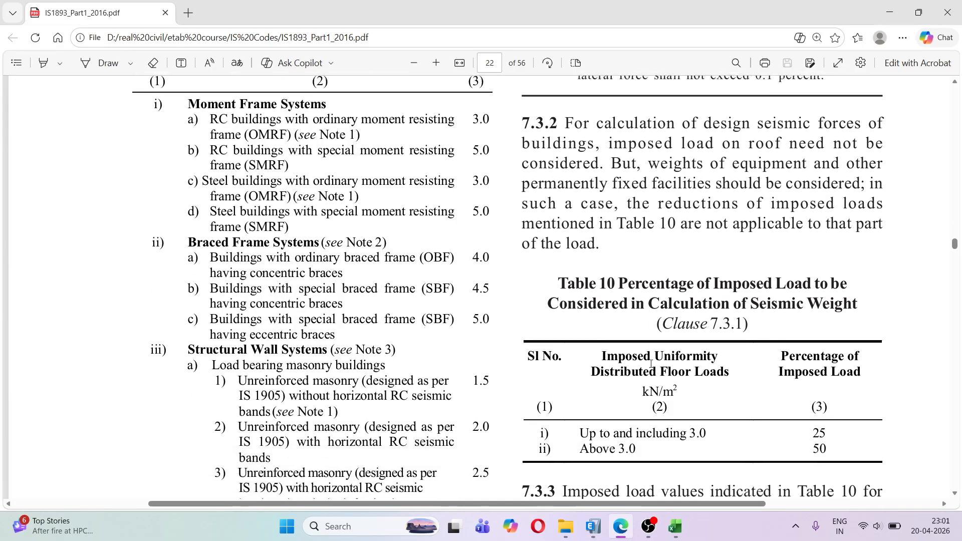
scroll(562, 277, "down", 1)
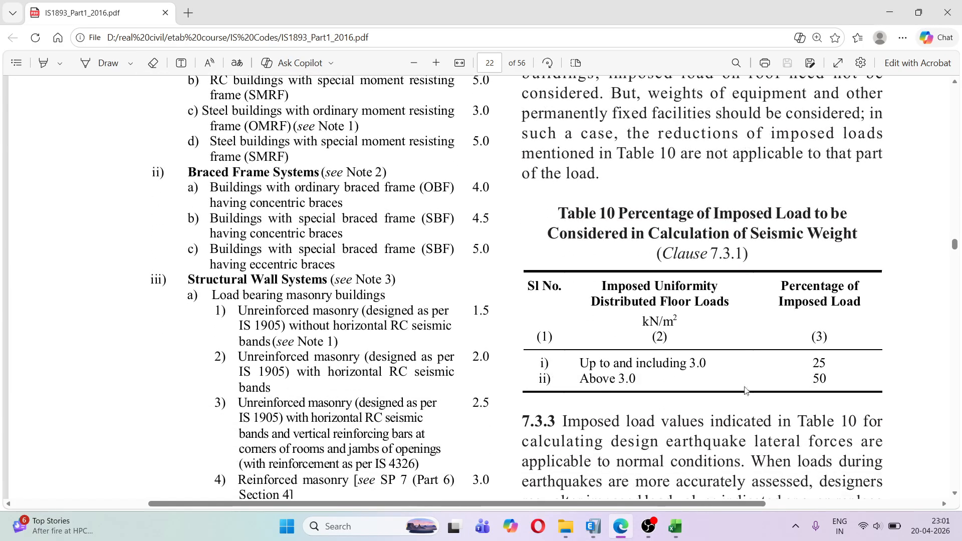
double_click(694, 363)
left_click(696, 363)
left_click_drag(683, 362, 705, 364)
left_click(686, 372)
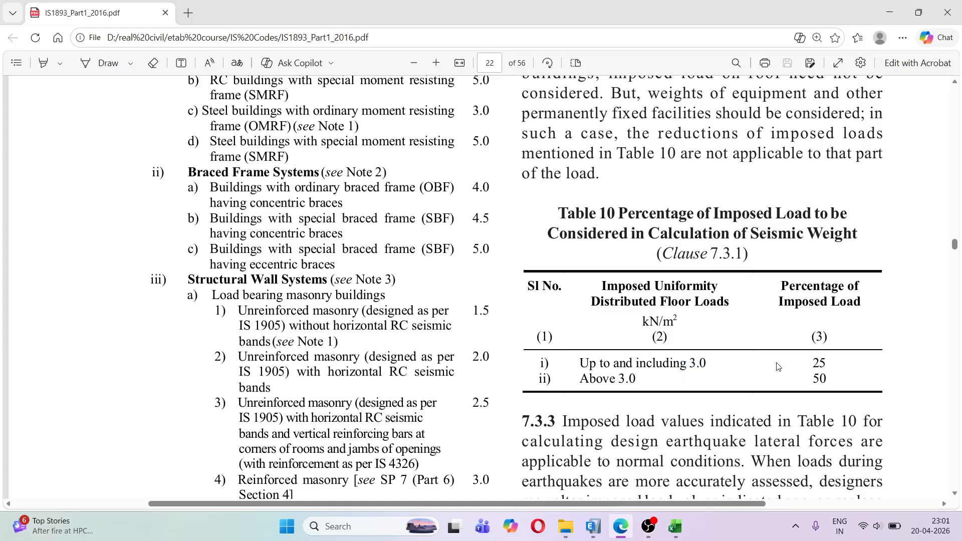
double_click(819, 363)
double_click(626, 378)
left_click(667, 385)
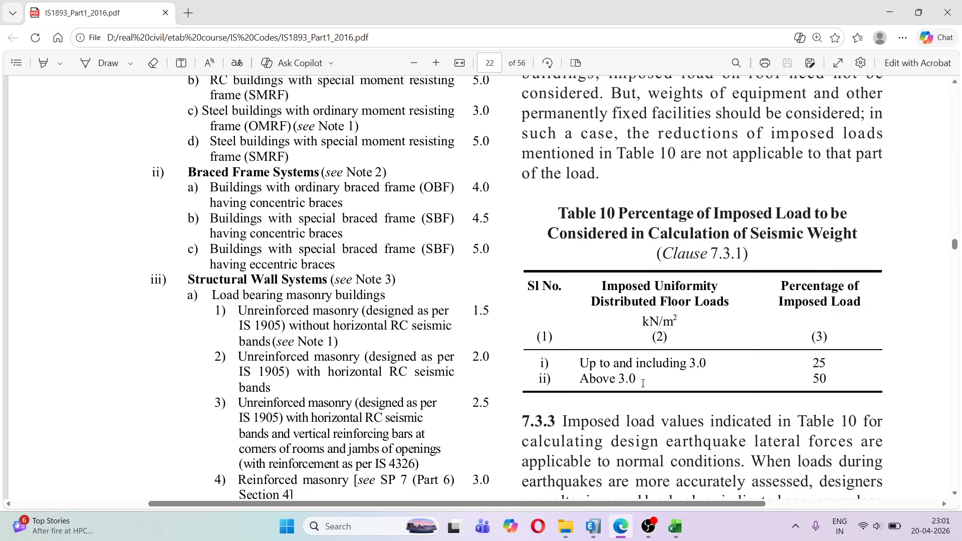
double_click(818, 378)
left_click(778, 387)
key("alt+Tab")
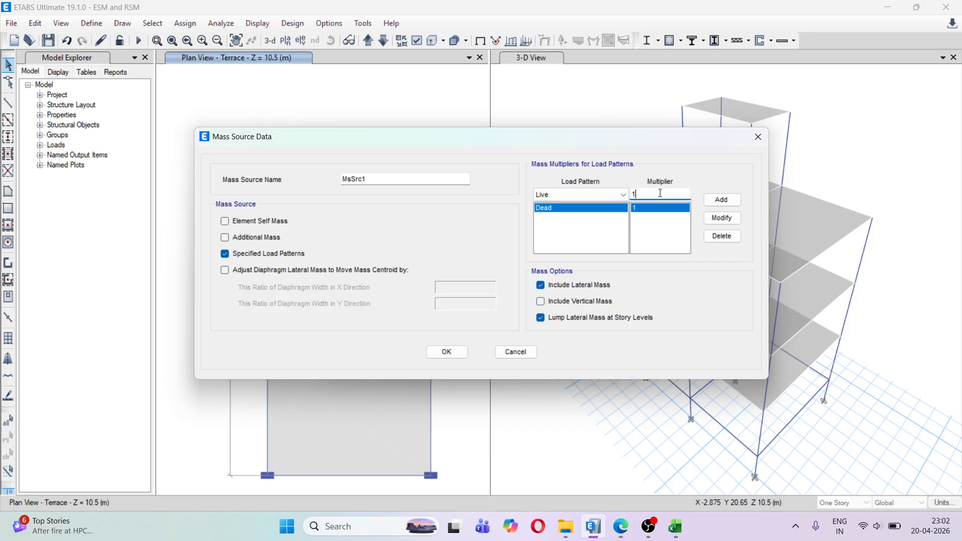
Step: Add the Live pattern to the mass source with multiplier 0.25
key("BackSpace")
type("0.25")
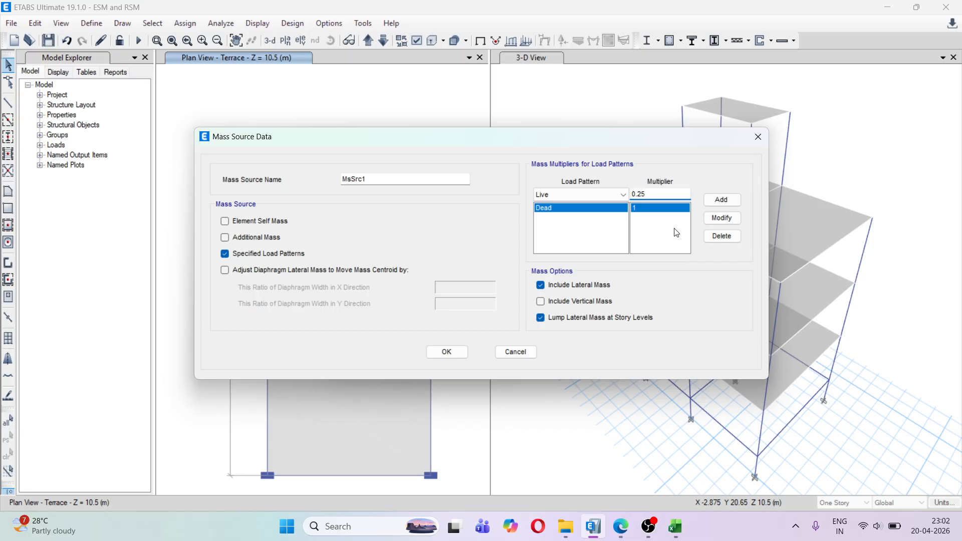
left_click(722, 199)
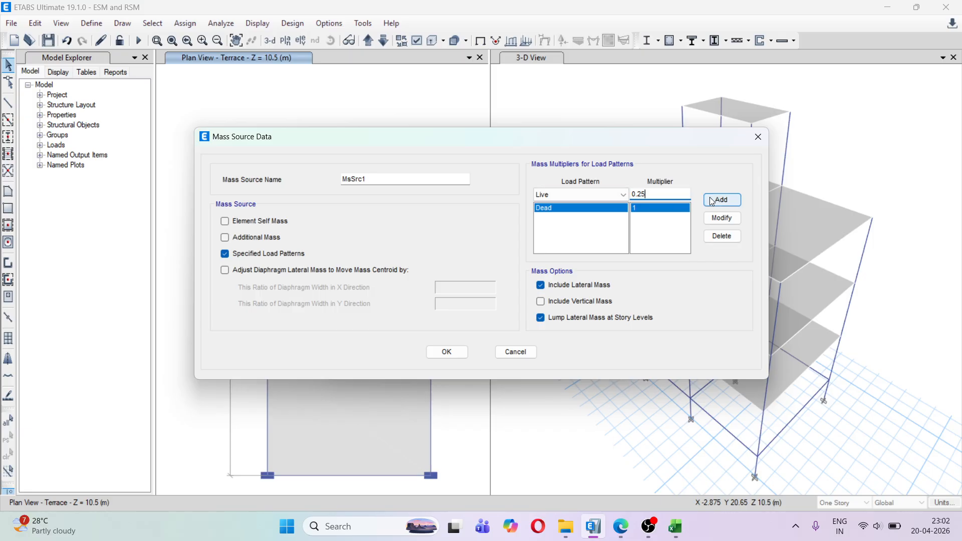
Step: Add the SIDL pattern with multiplier 1 and accept the mass source definition
left_click(625, 195)
left_click(592, 221)
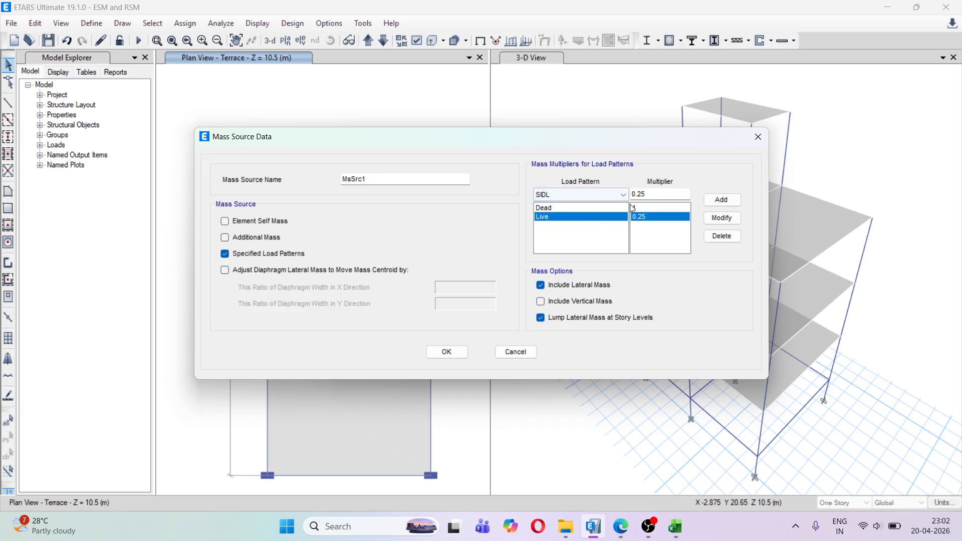
left_click(655, 193)
left_click_drag(655, 191, 624, 187)
type("1")
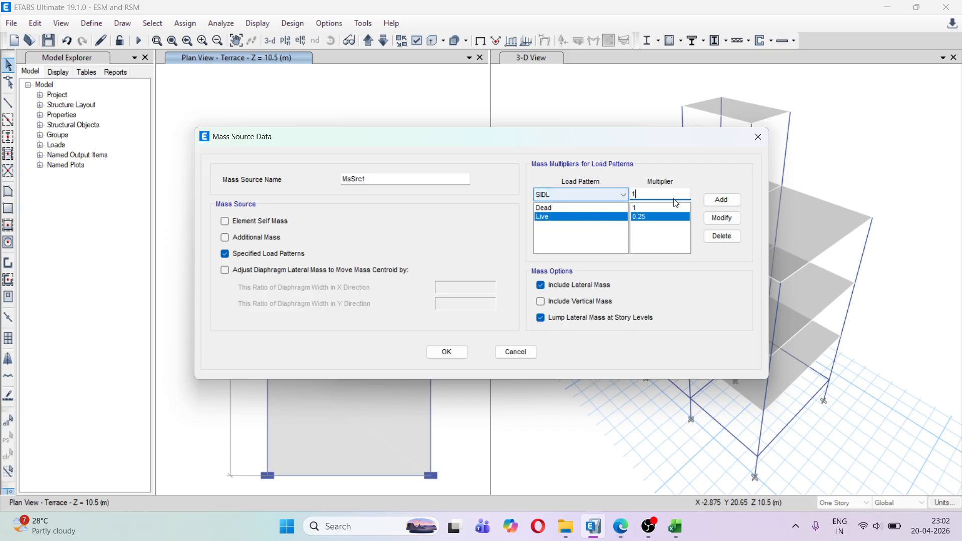
left_click(720, 202)
left_click(451, 351)
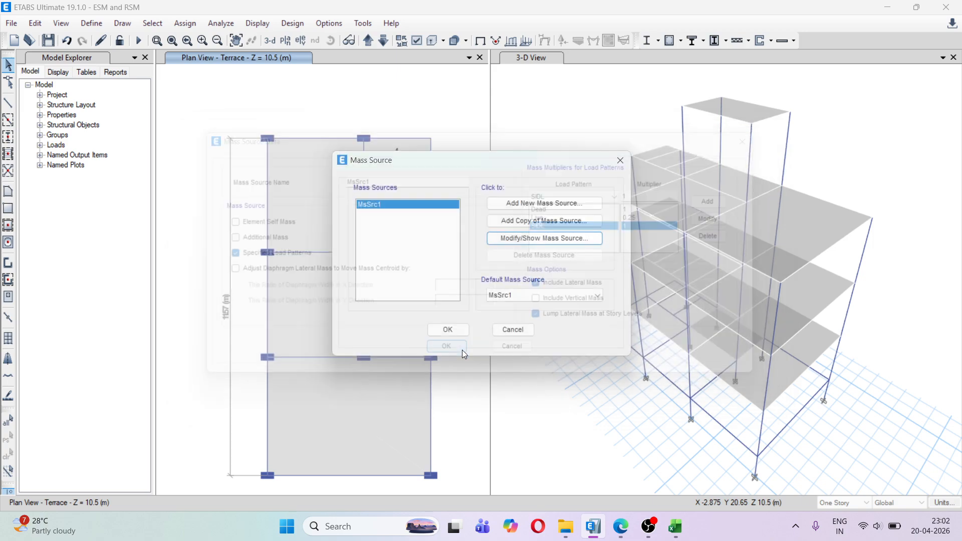
left_click(459, 331)
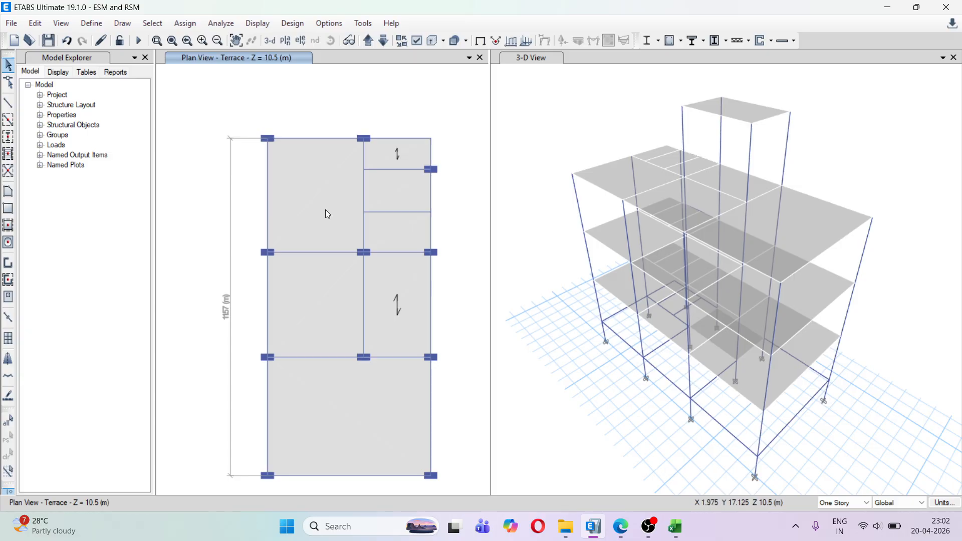
Step: Set diaphragm D1 to Rigid in the diaphragm definitions and accept them
left_click(96, 23)
mouse_move(163, 215)
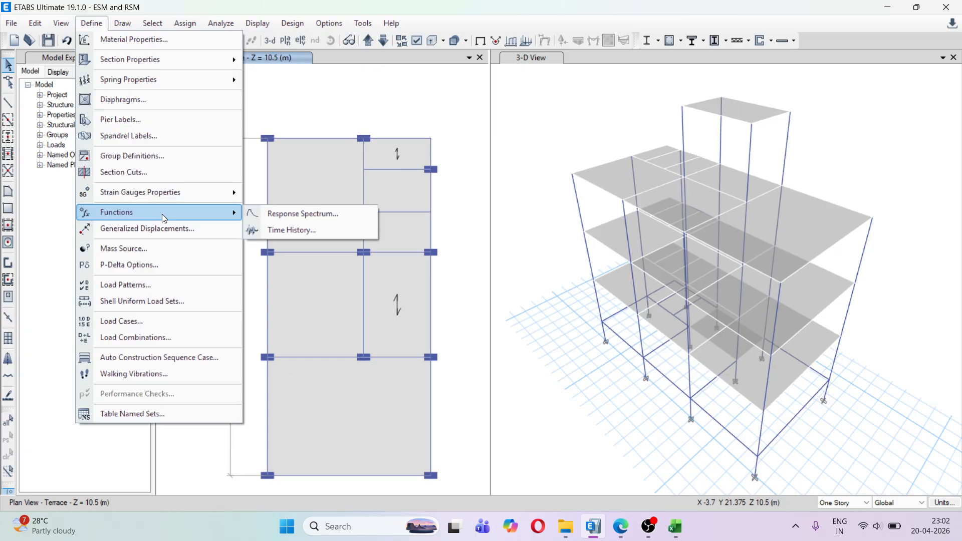
left_click(162, 101)
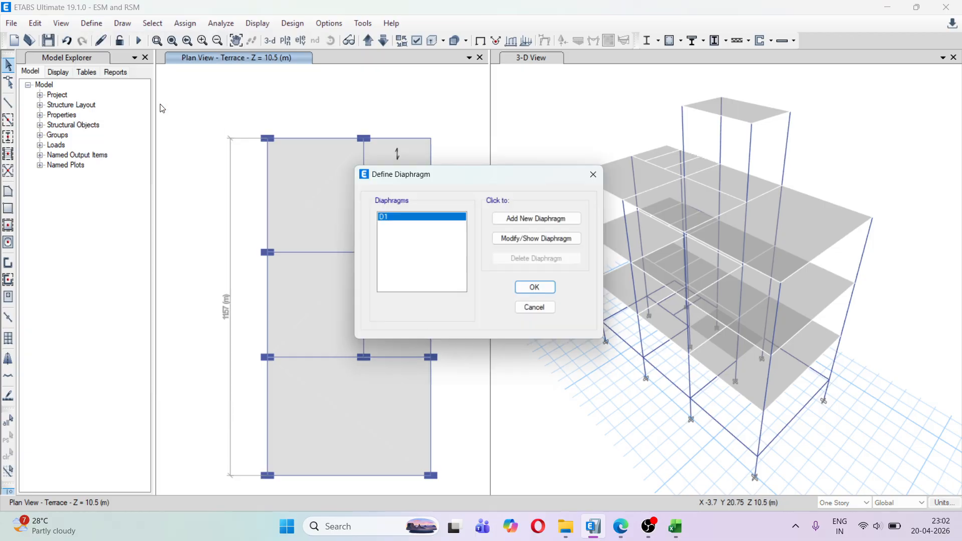
left_click(523, 240)
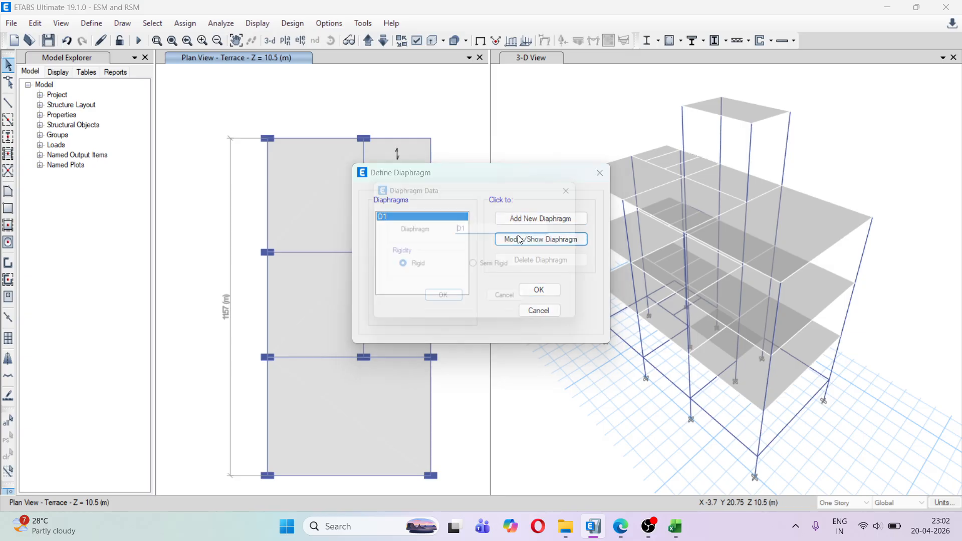
left_click(403, 269)
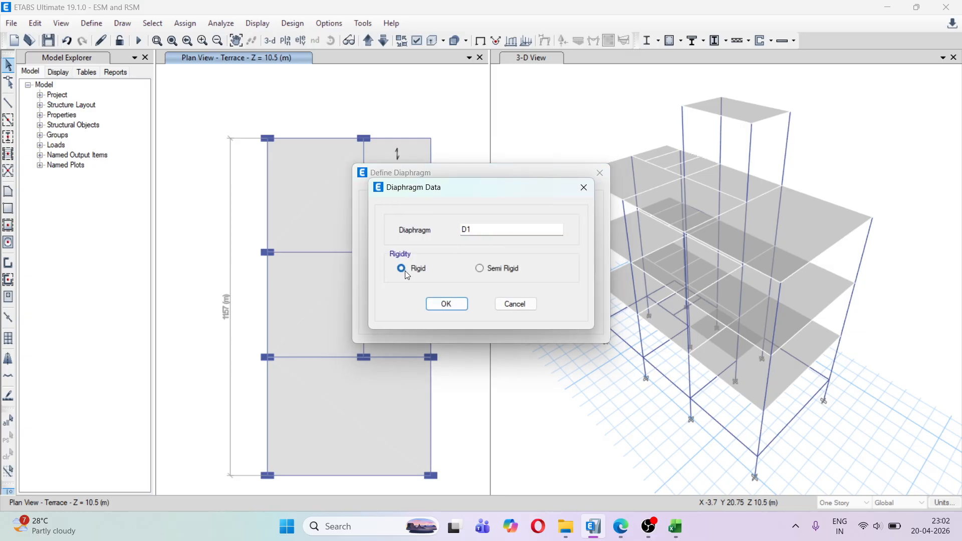
left_click(449, 303)
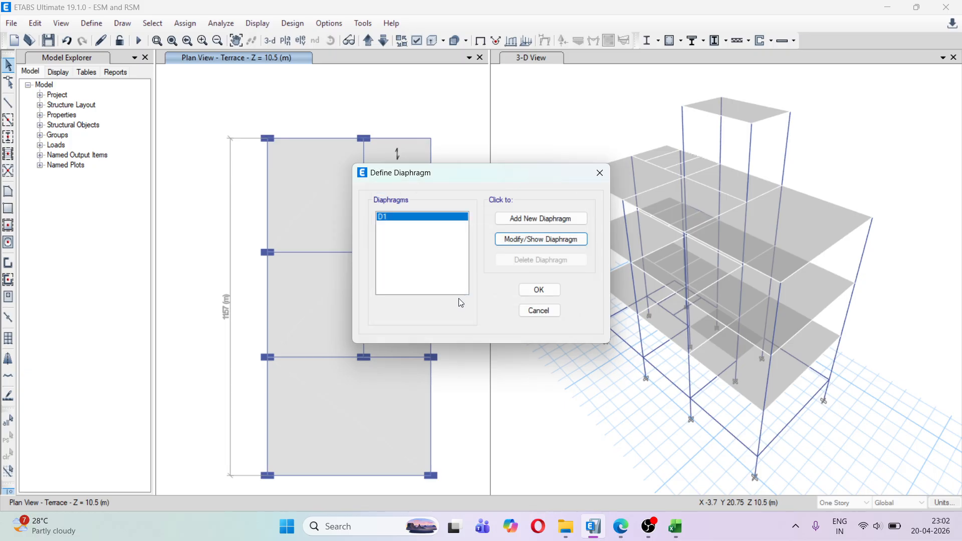
left_click(532, 294)
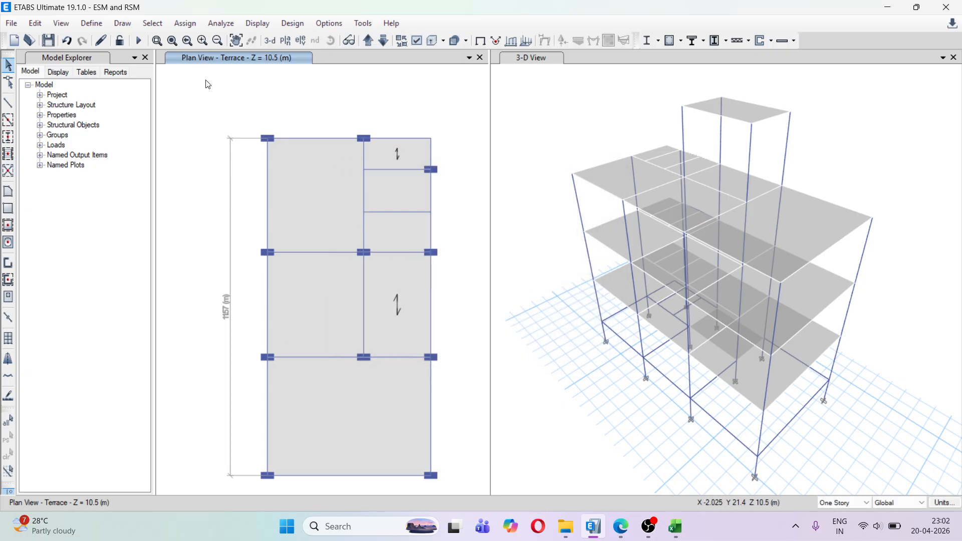
Step: Select all floor objects in the model by object type Floors
left_click(153, 24)
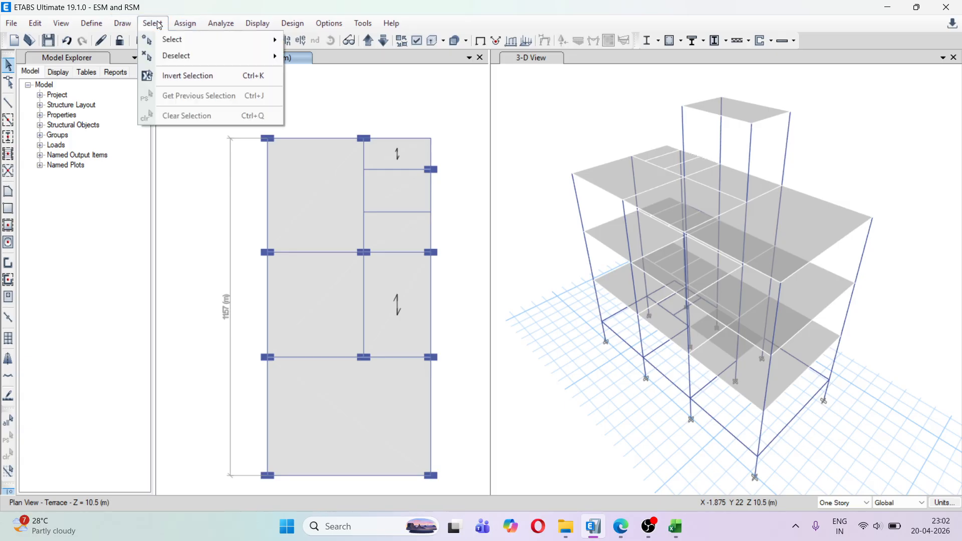
mouse_move(173, 39)
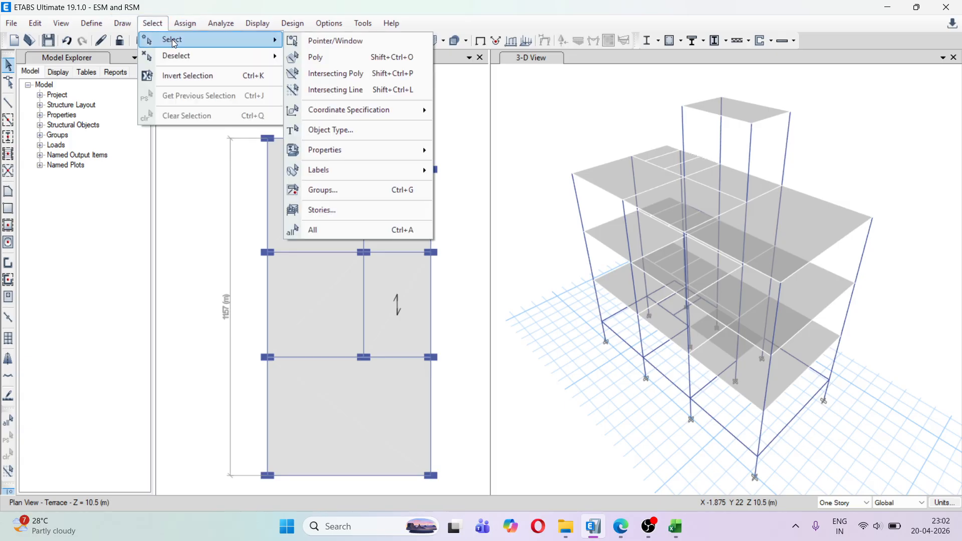
left_click(341, 129)
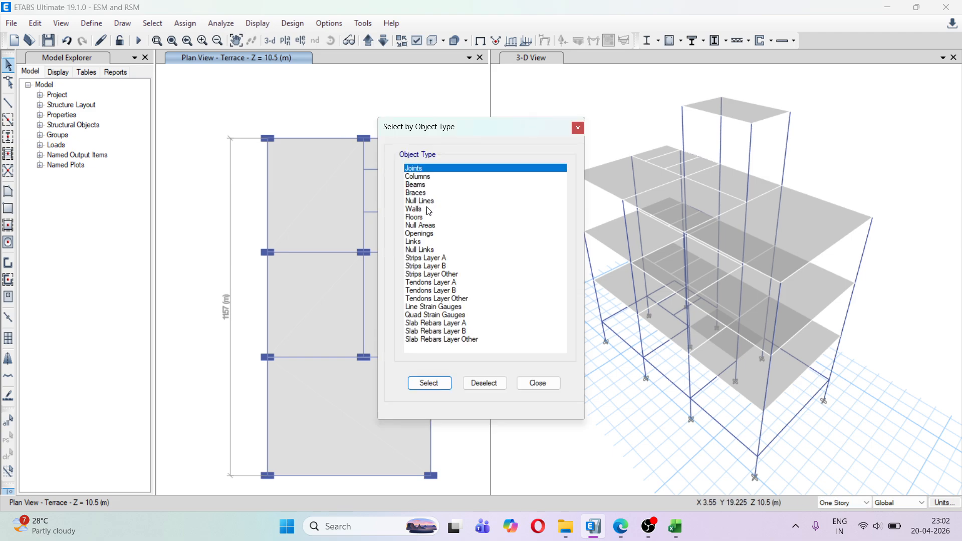
left_click(428, 218)
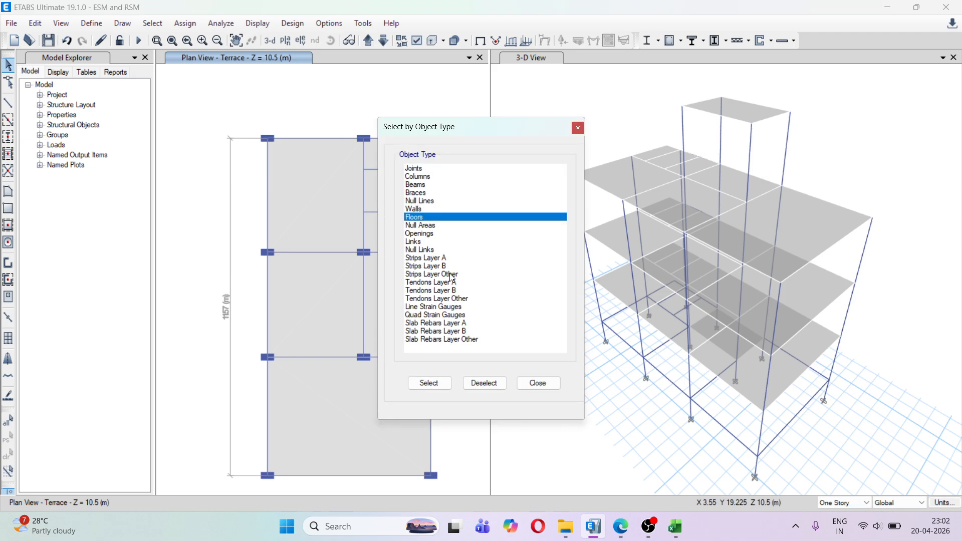
left_click(427, 383)
left_click(534, 391)
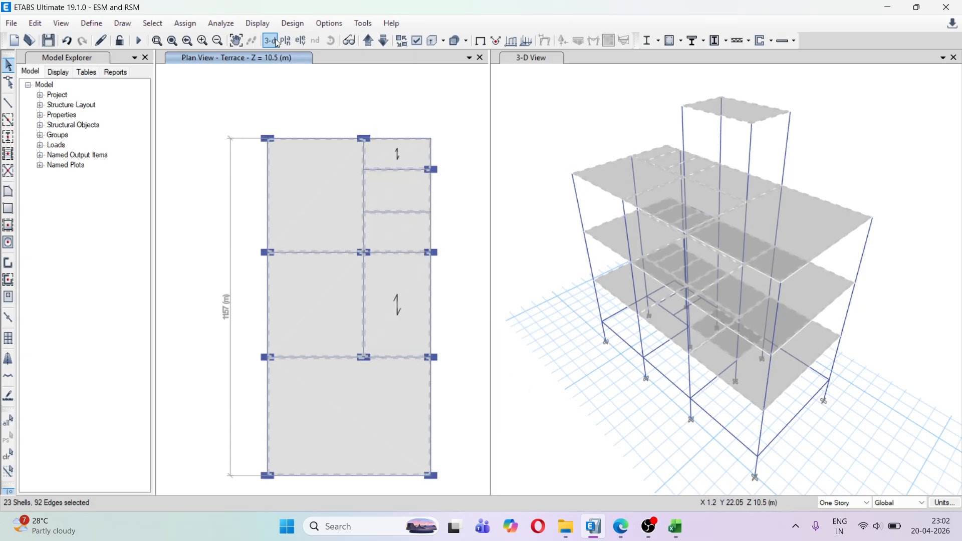
Step: Assign diaphragm D1 to the selected floor shells
left_click(187, 29)
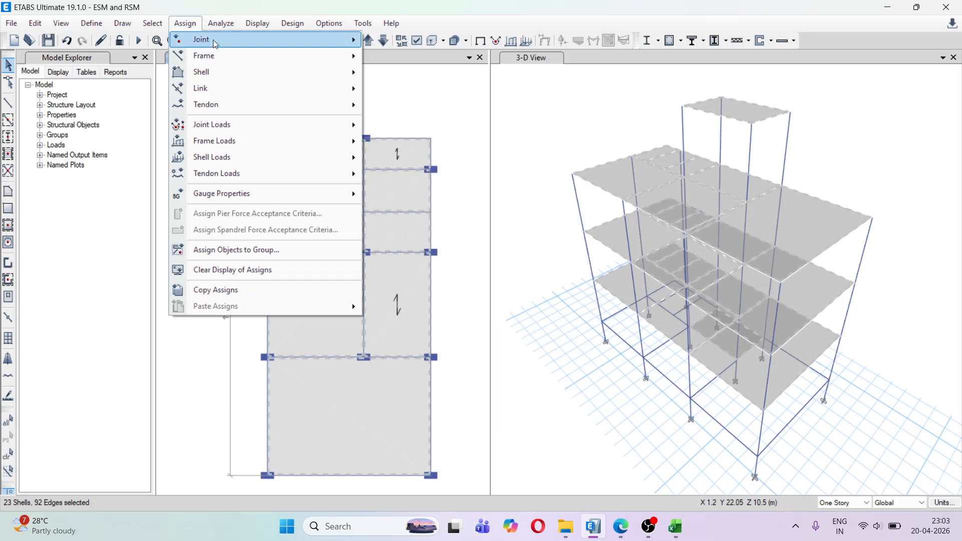
mouse_move(327, 126)
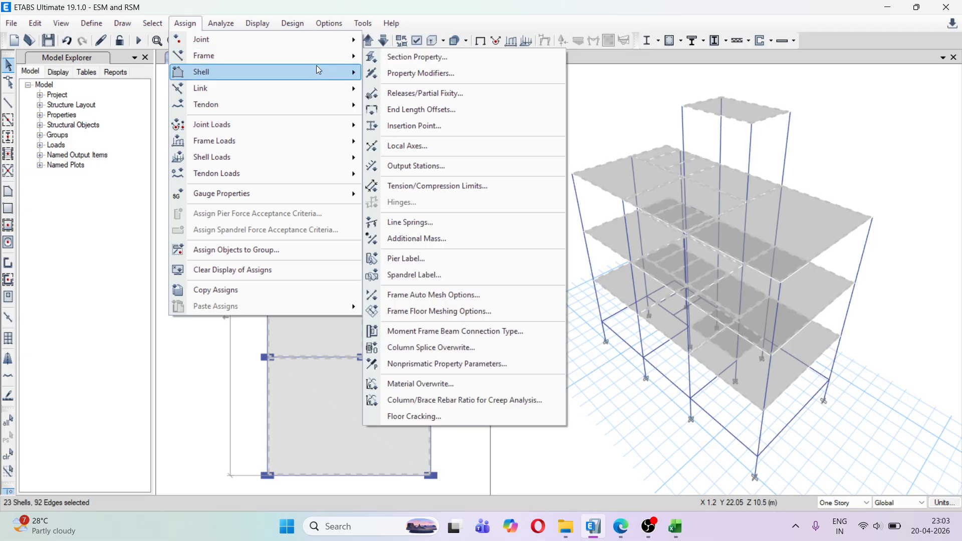
mouse_move(321, 70)
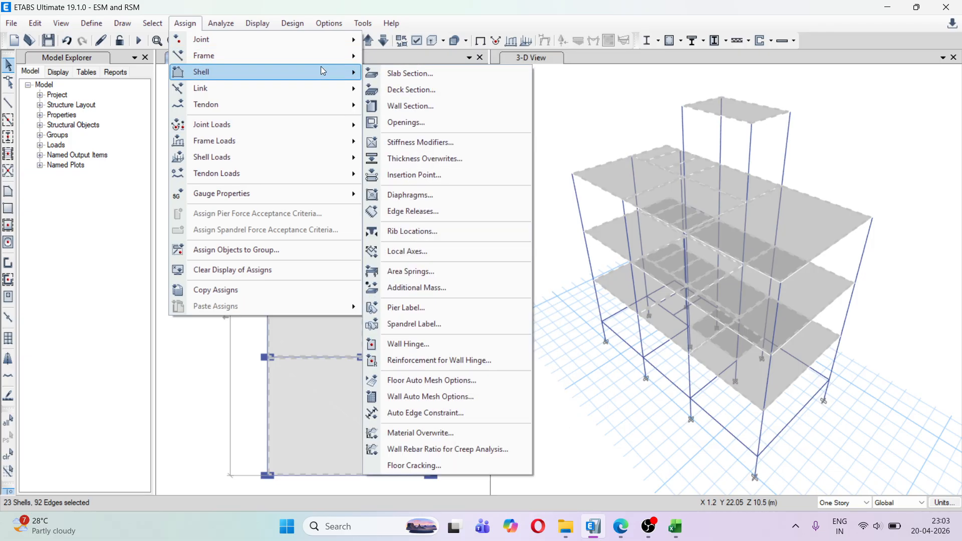
left_click(433, 202)
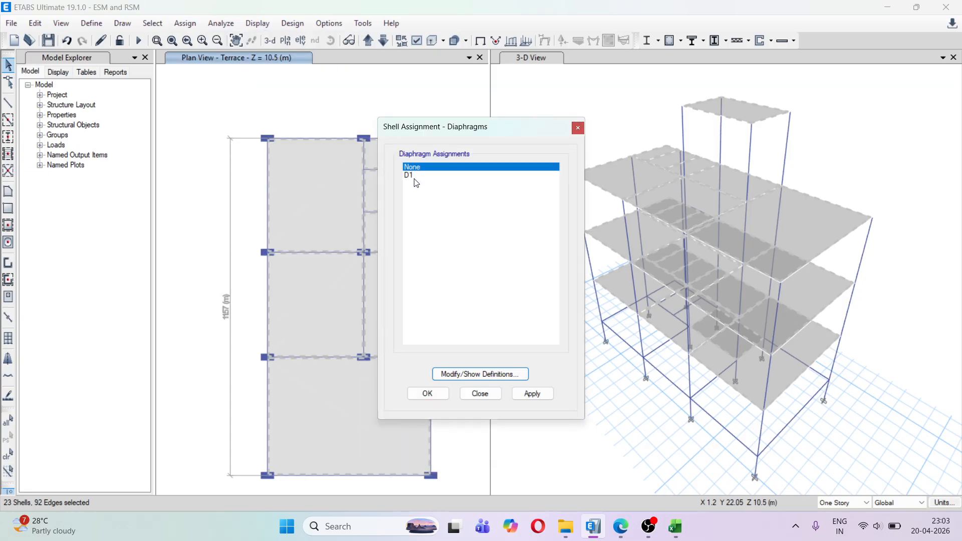
left_click(415, 177)
left_click(532, 394)
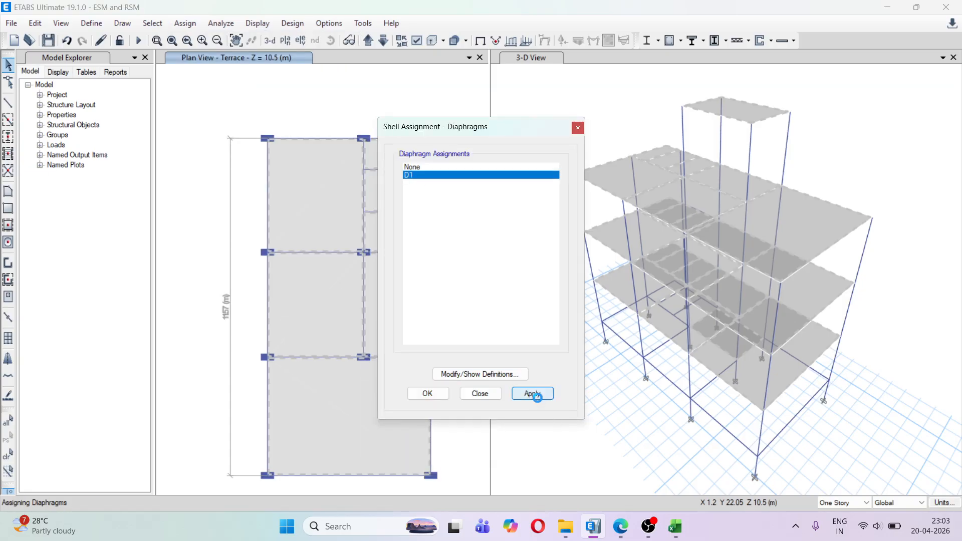
left_click(429, 394)
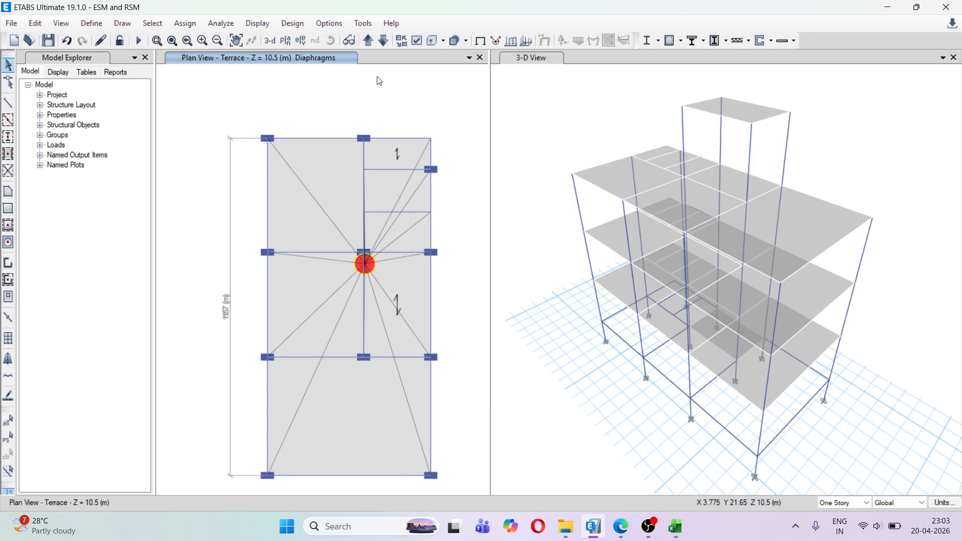
Step: Review the diaphragms on the other storey plans and delete the vertical dimension line beside the GF/PL plan
left_click(369, 41)
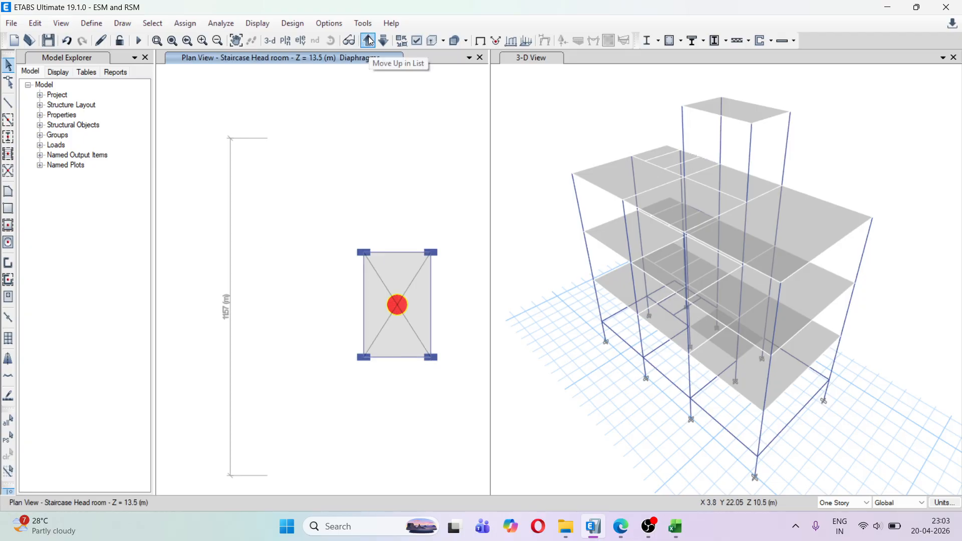
left_click(369, 41)
left_click(369, 40)
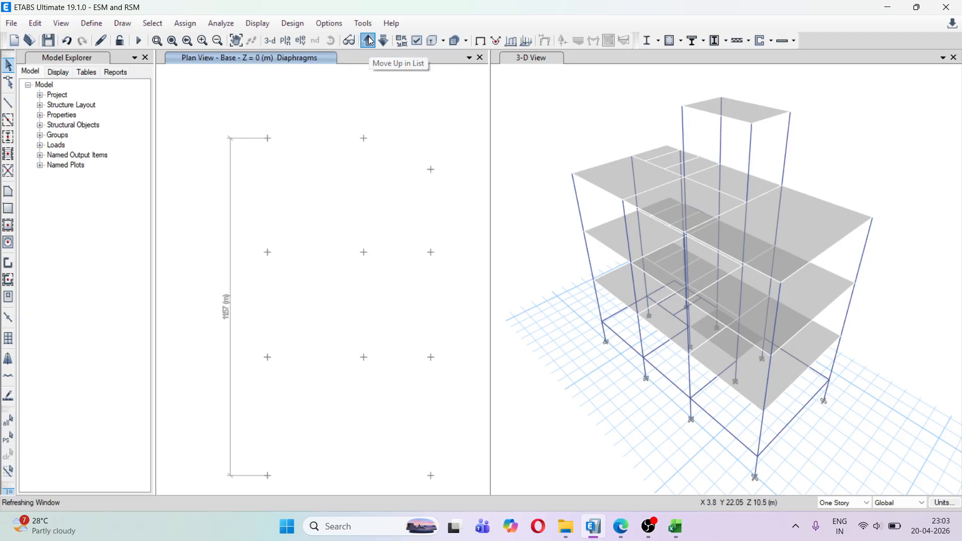
left_click(370, 40)
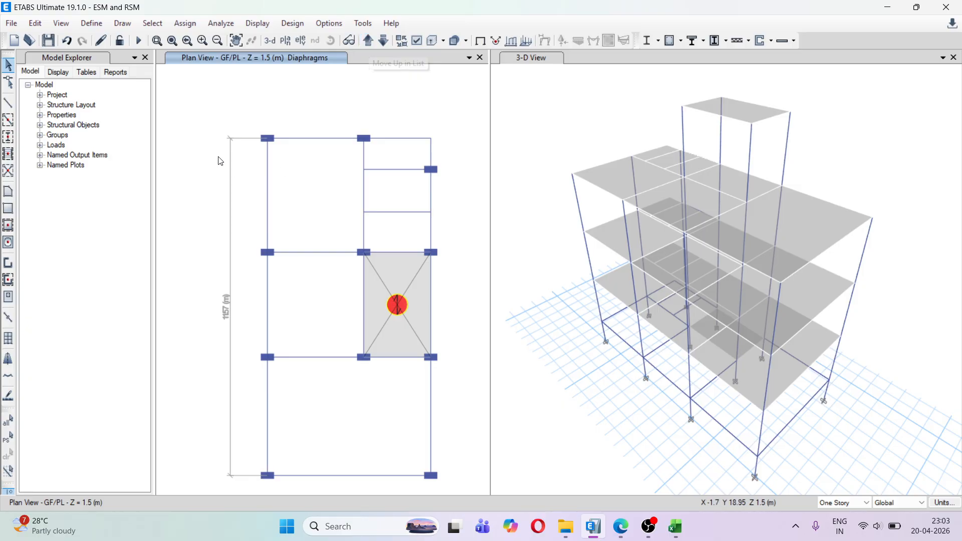
left_click_drag(214, 179, 235, 204)
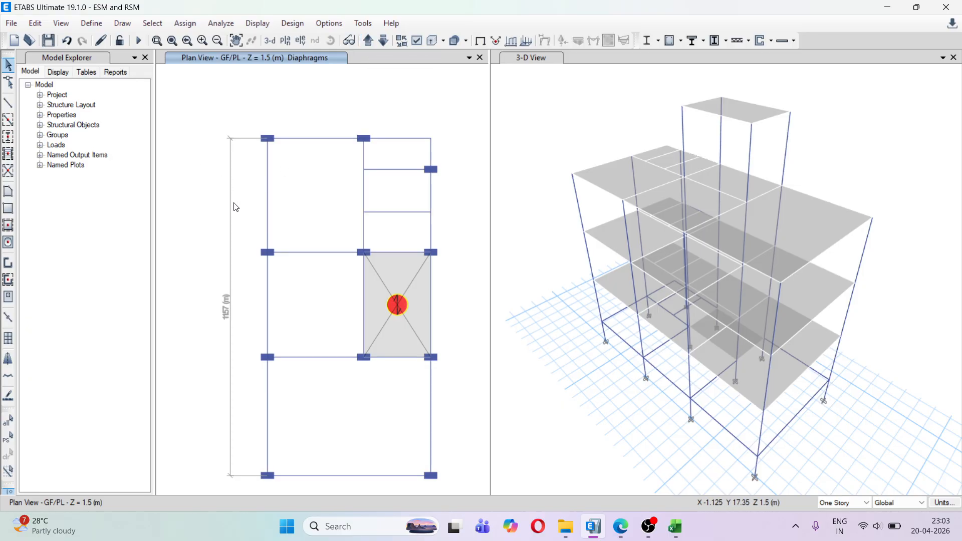
right_click(222, 185)
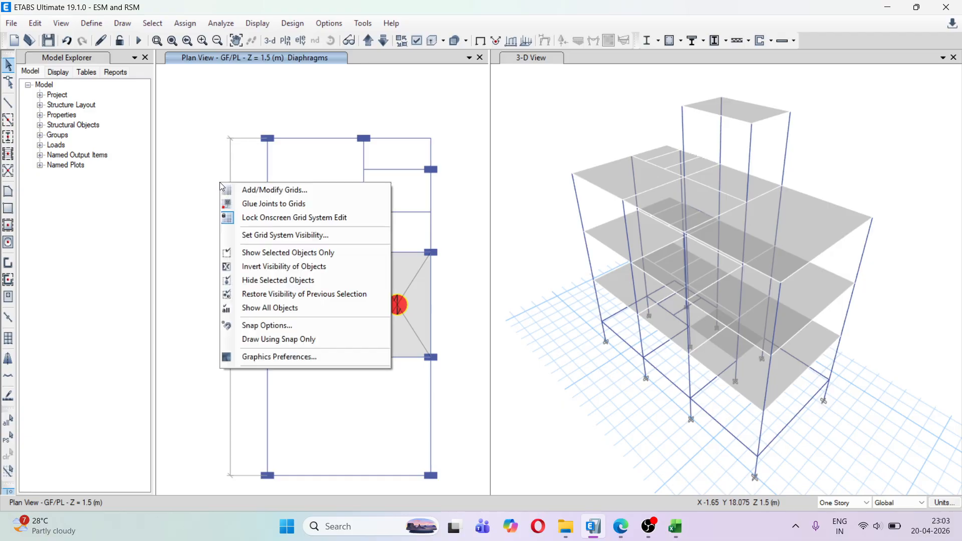
left_click(287, 226)
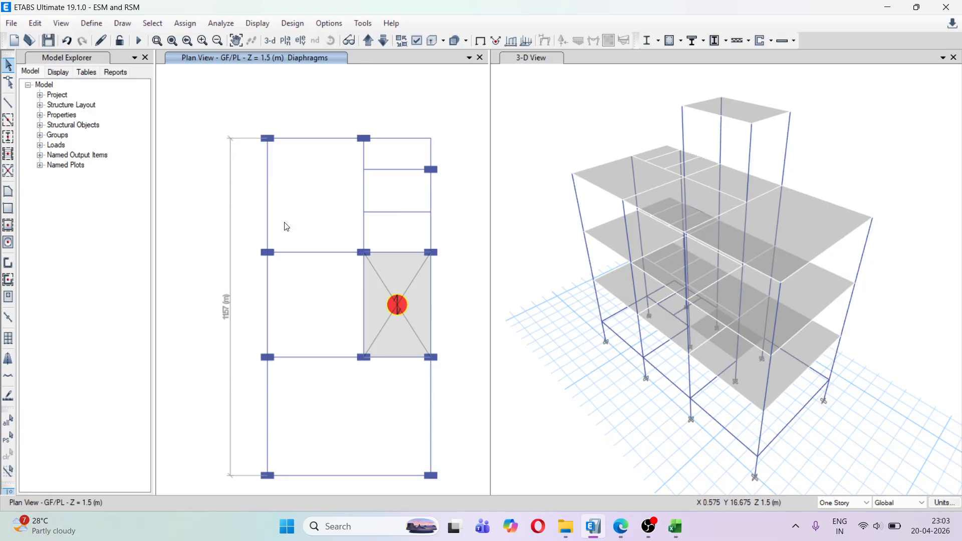
left_click(231, 219)
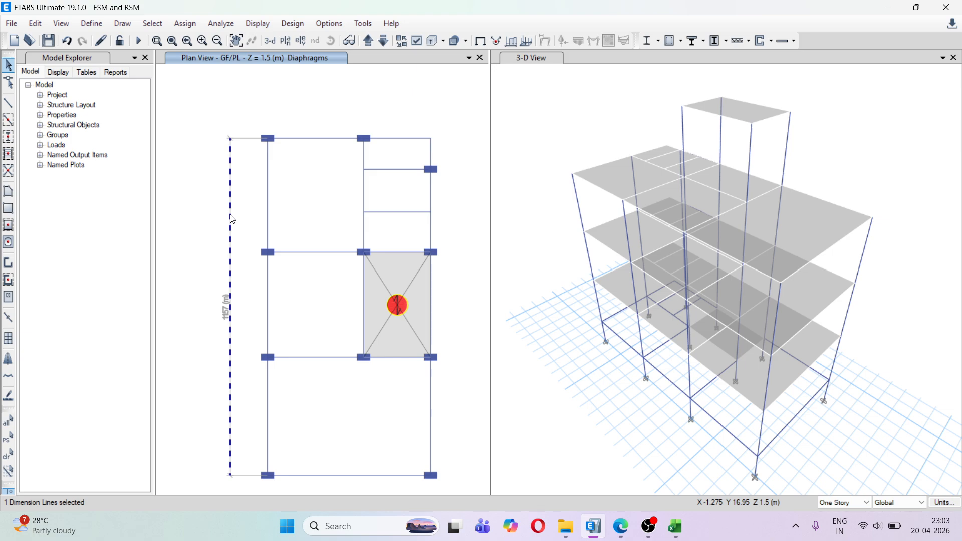
key("Delete")
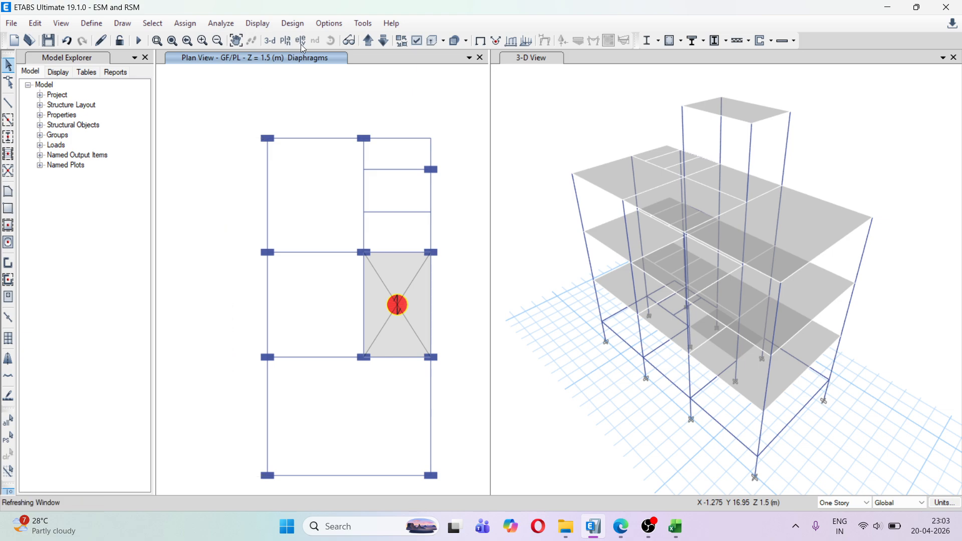
left_click(371, 41)
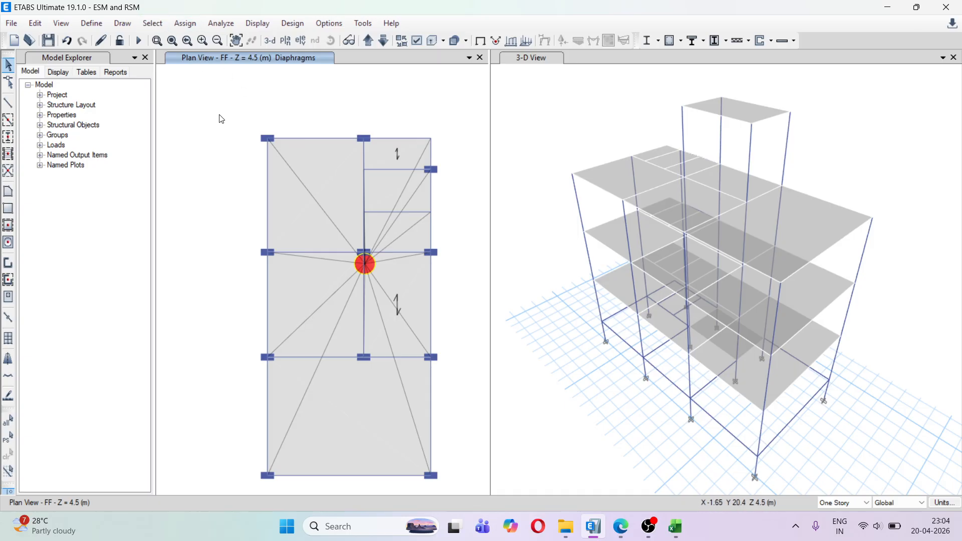
Step: Start a new response spectrum function of type IS 1893:2016
left_click(97, 28)
mouse_move(189, 213)
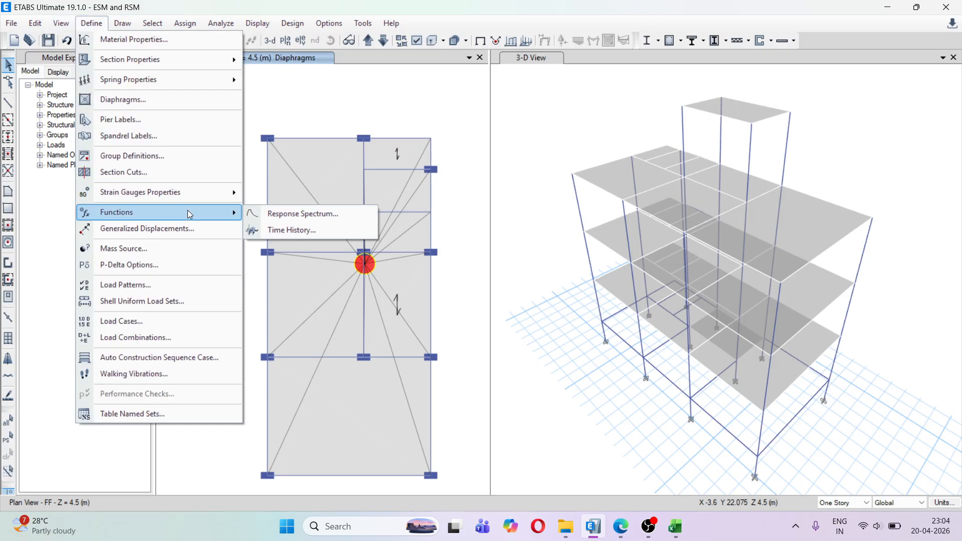
left_click(283, 213)
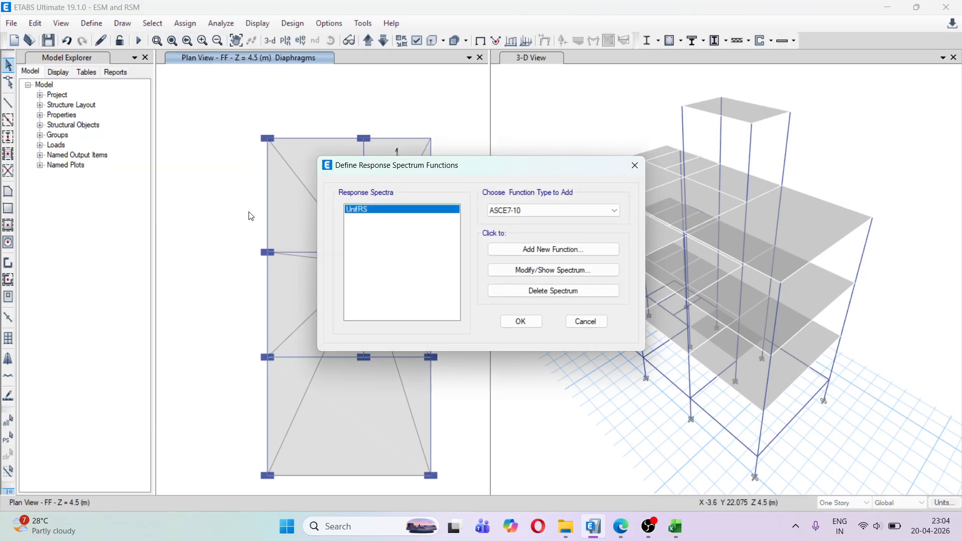
left_click(534, 209)
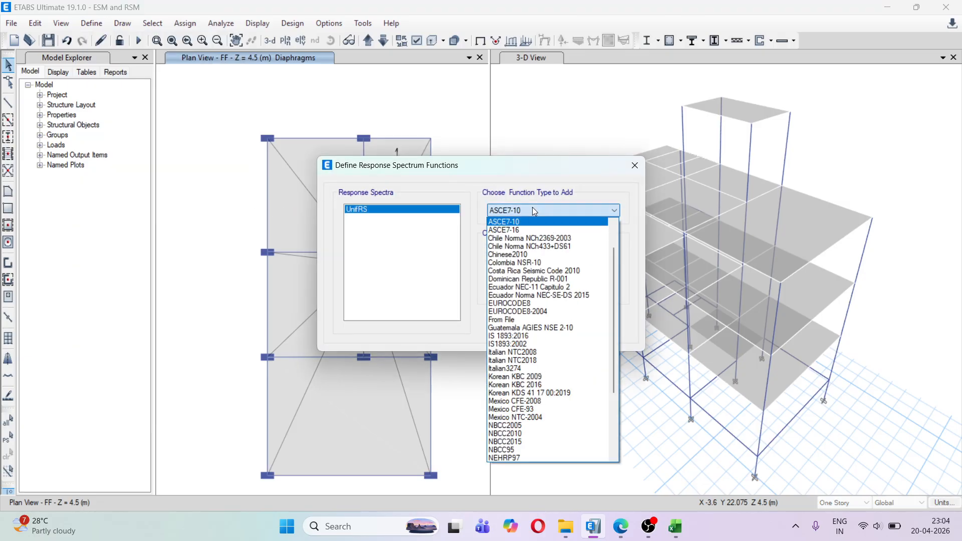
left_click(544, 337)
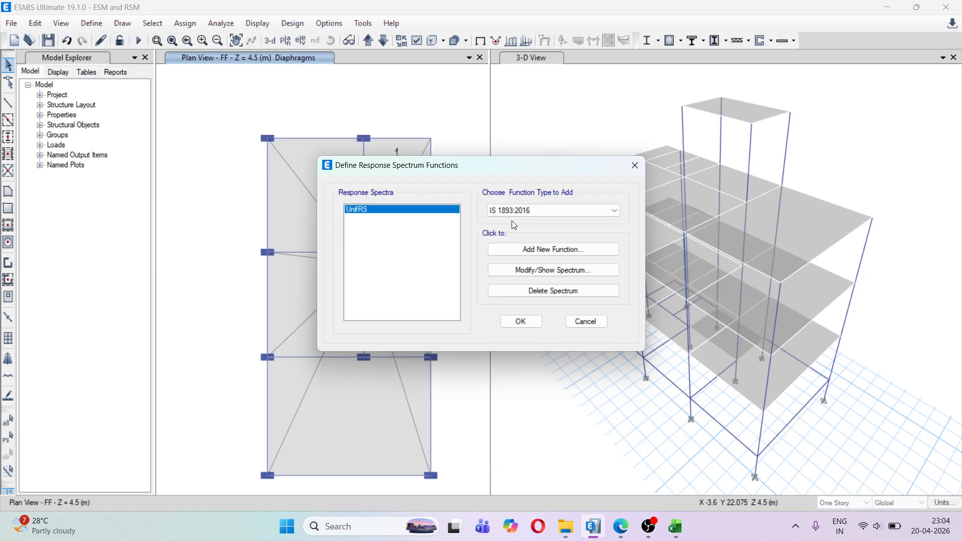
left_click(537, 250)
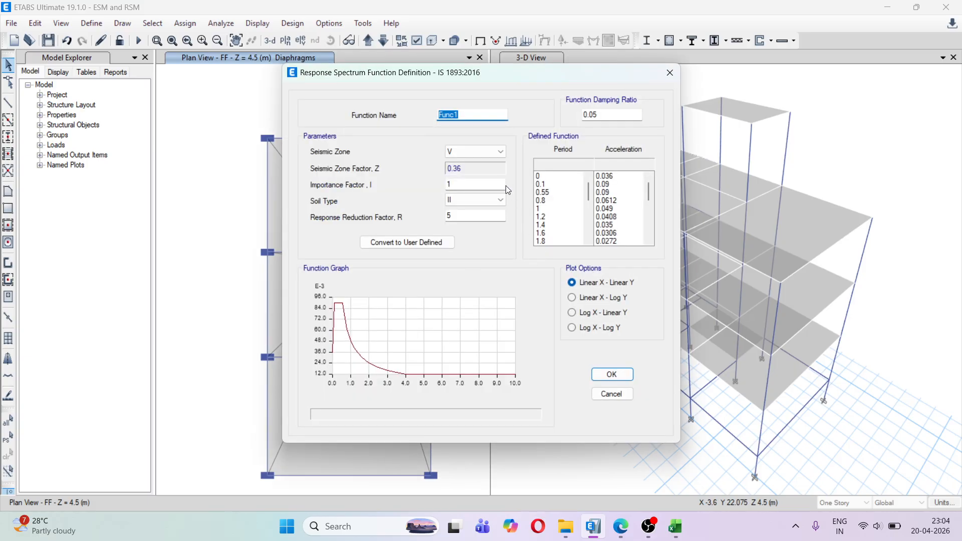
Step: Name the response spectrum function IRS1893 and set its seismic zone to II
type("IS")
key("BackSpace")
type("RS1893")
left_click(460, 153)
left_click(460, 163)
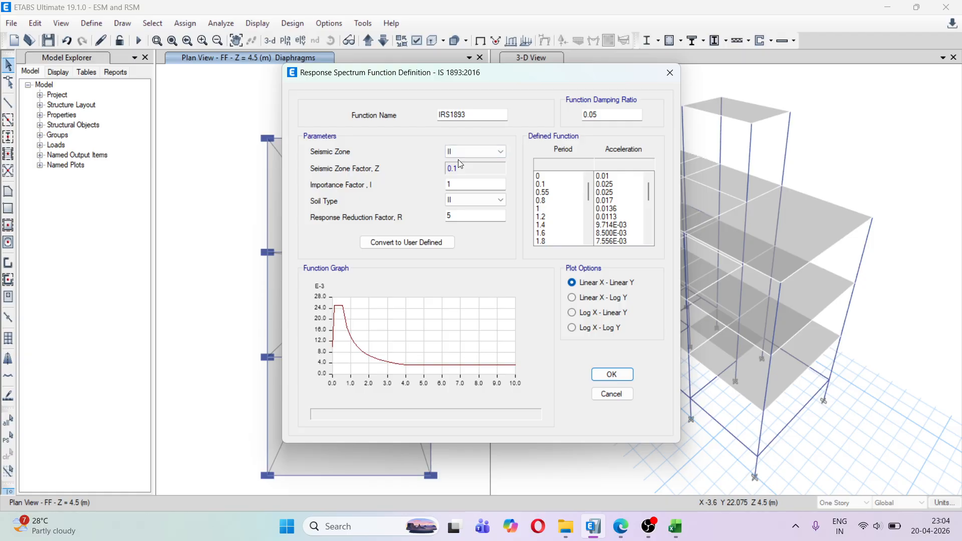
Step: Set the importance factor to 1.2, keep soil type II and response reduction factor 5, and accept the response spectrum function
left_click(456, 185)
type(".2")
left_click(469, 200)
left_click(466, 212)
left_click(461, 217)
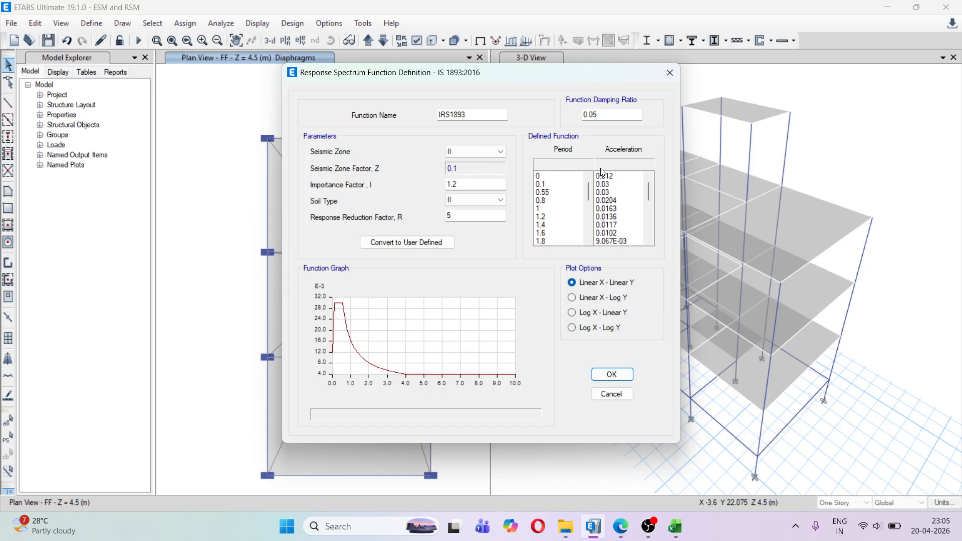
left_click(612, 375)
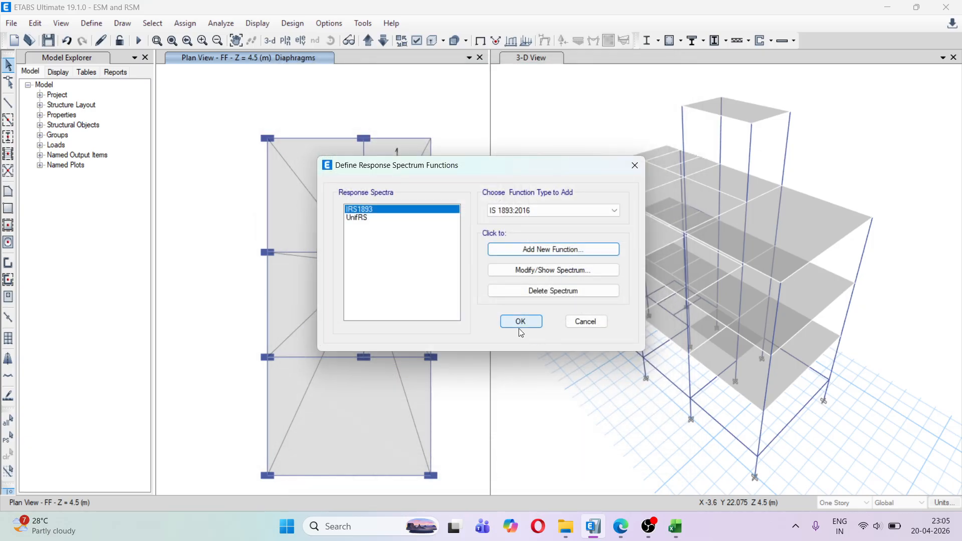
left_click(521, 321)
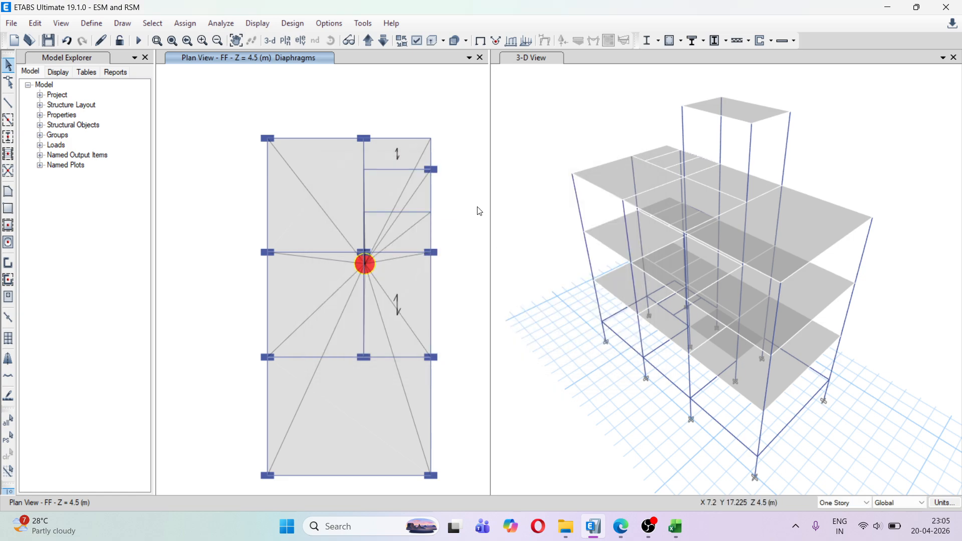
Step: Review the defined load patterns and close the list without changes
left_click(92, 25)
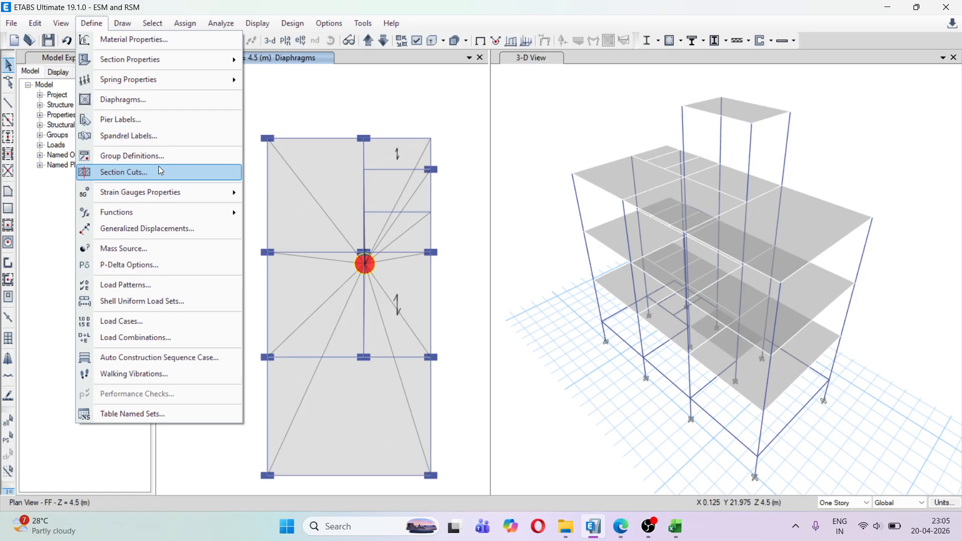
left_click(166, 283)
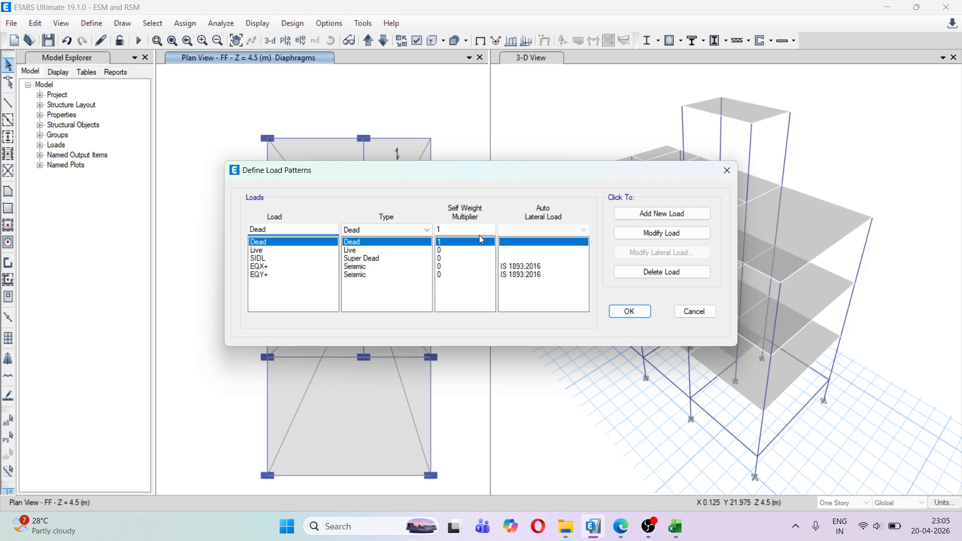
left_click(727, 170)
Step: Open the Modal load case for editing and check its subtype options, keeping Eigen
left_click(92, 23)
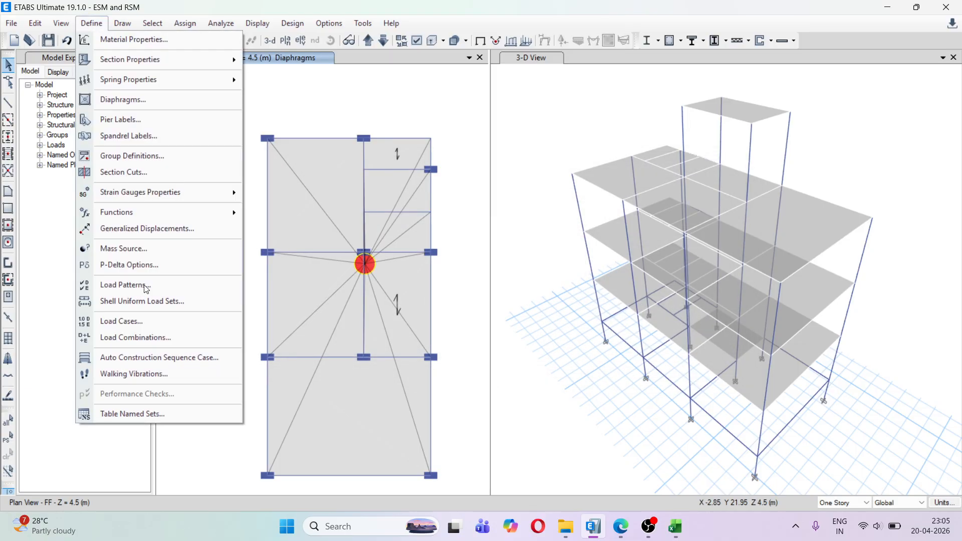
left_click(155, 323)
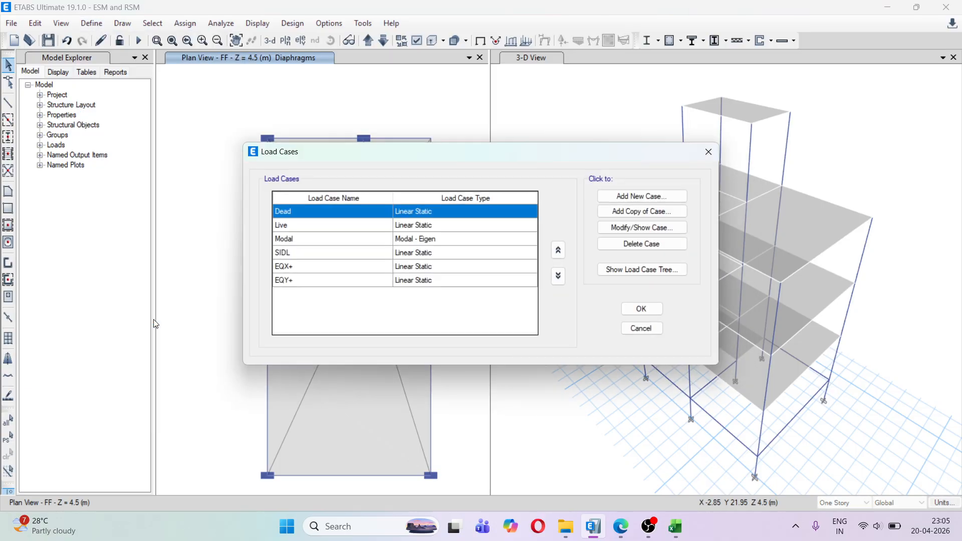
left_click(300, 240)
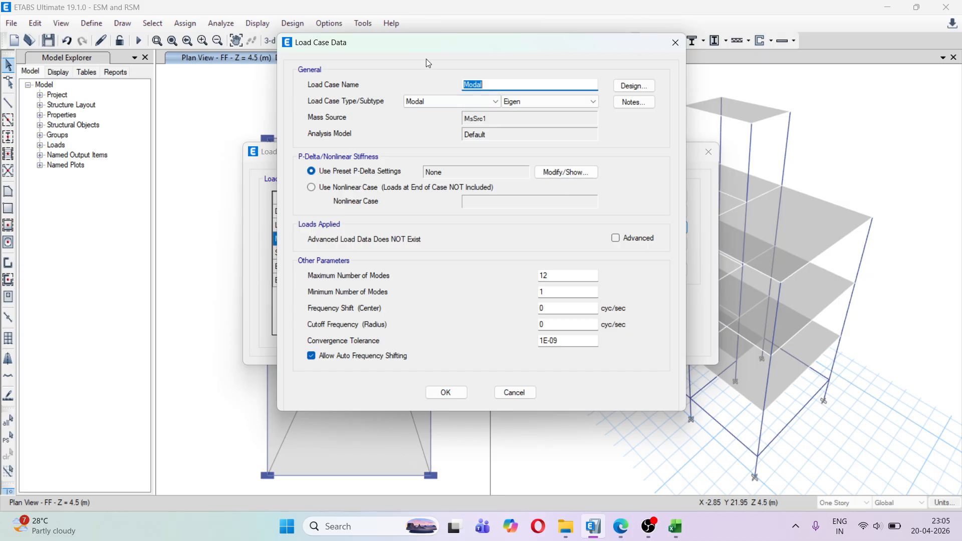
left_click(505, 89)
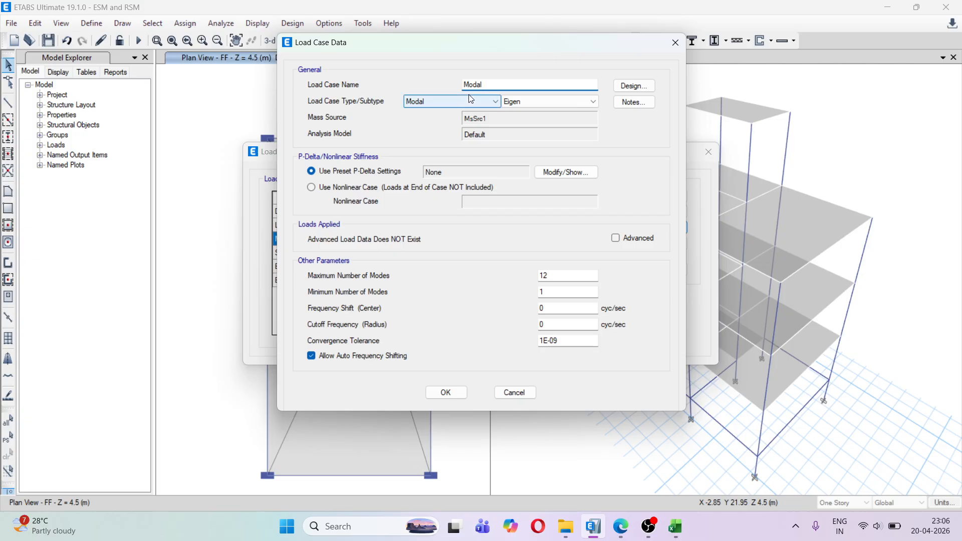
left_click(548, 105)
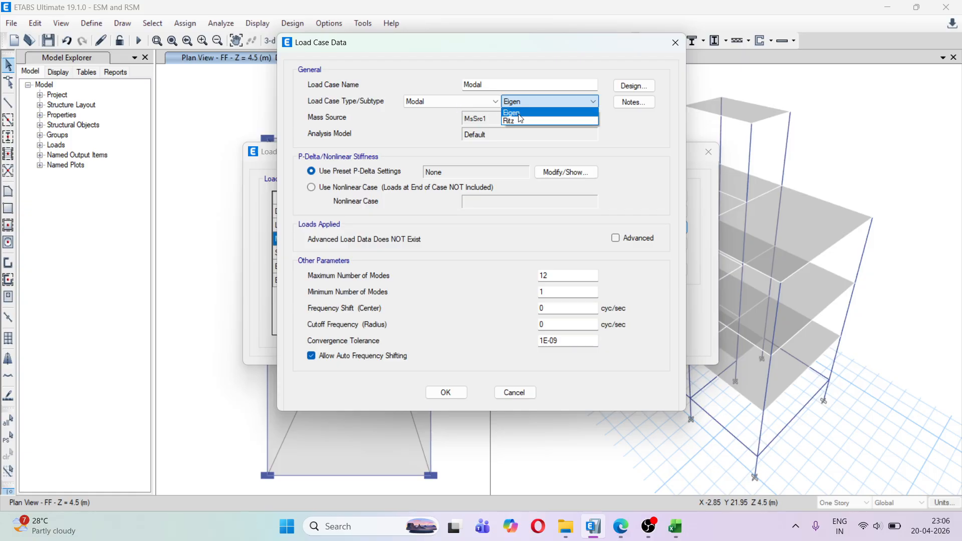
left_click(540, 142)
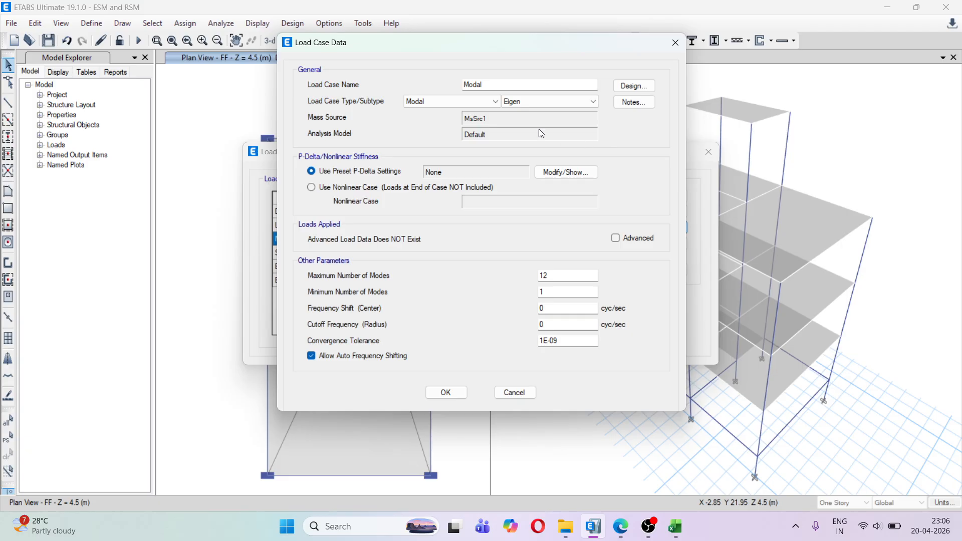
left_click(533, 99)
left_click(535, 103)
Step: Set the Modal case's maximum number of modes to 15 (5*3) and accept the load case changes
left_click_drag(551, 276, 521, 272)
type("5*3")
key("Return")
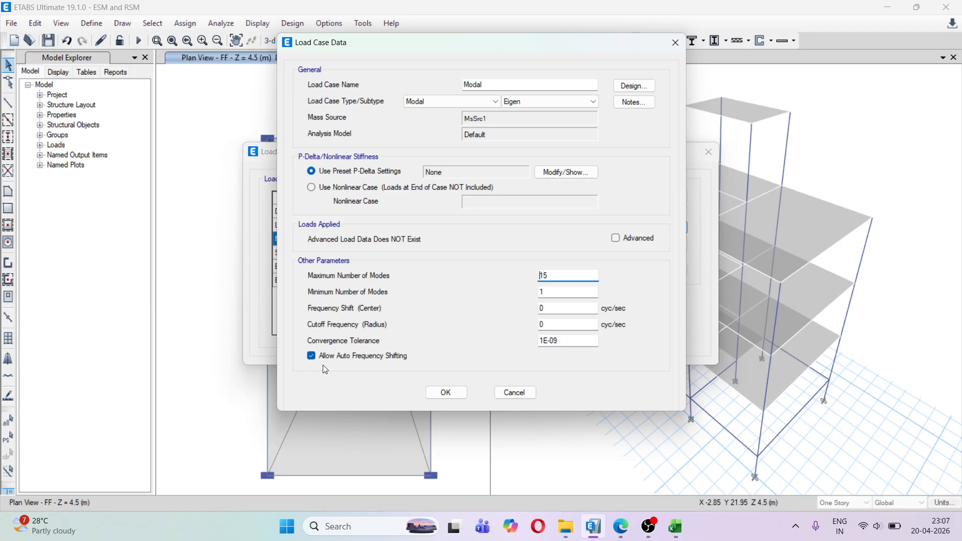
left_click(446, 393)
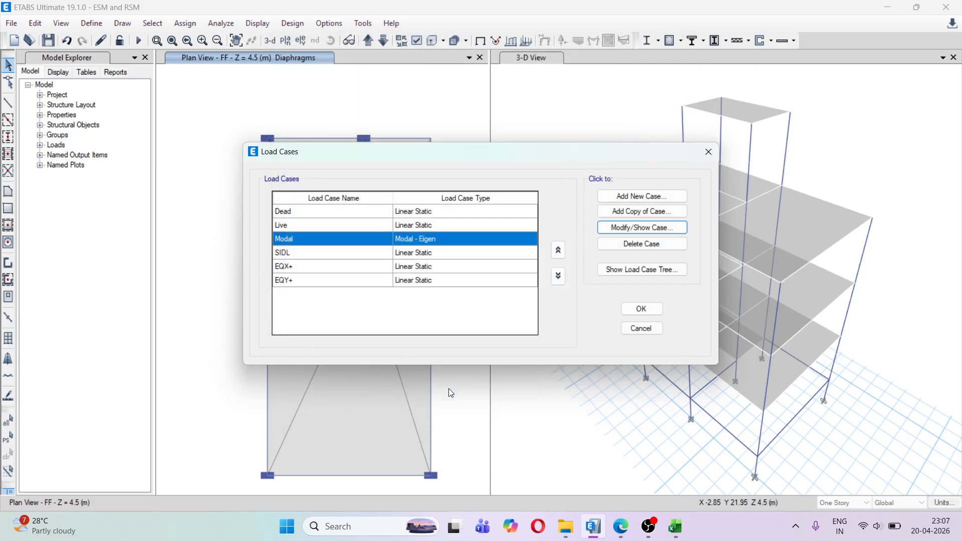
left_click(641, 308)
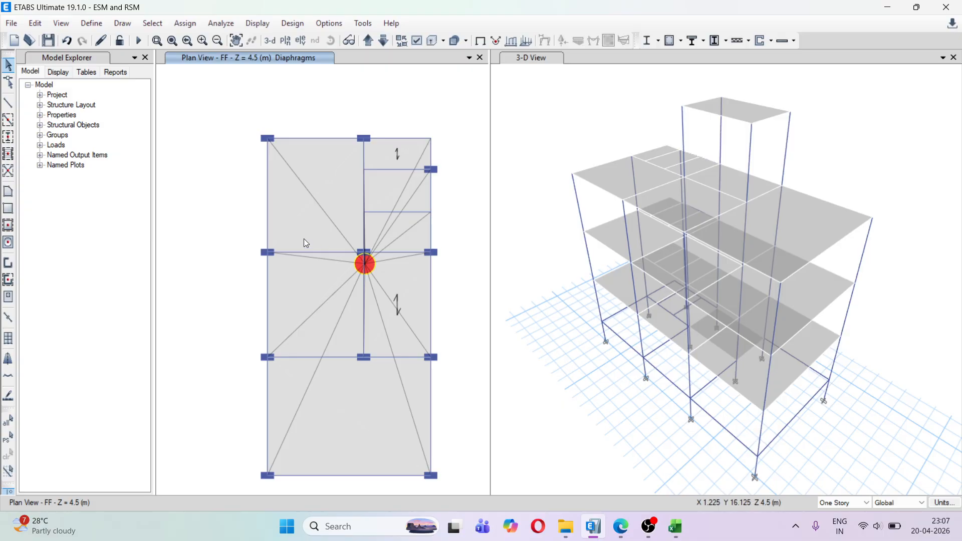
Step: Add a new load case named RSPX with the type Response Spectrum
left_click(99, 27)
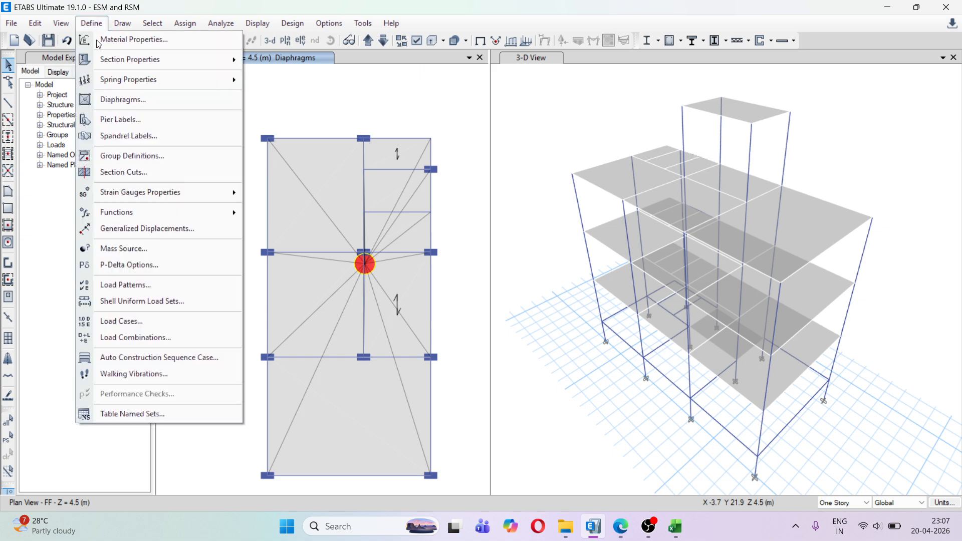
left_click(132, 321)
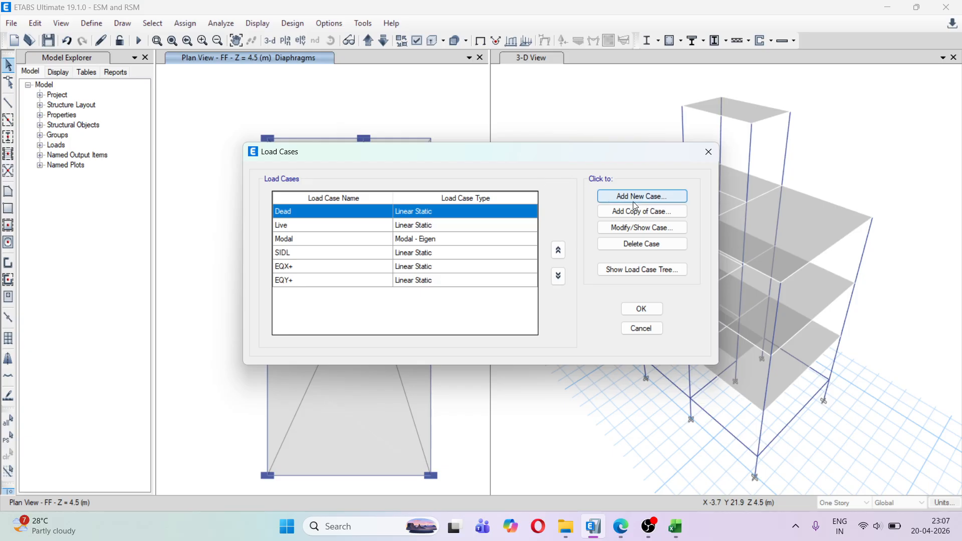
left_click(634, 201)
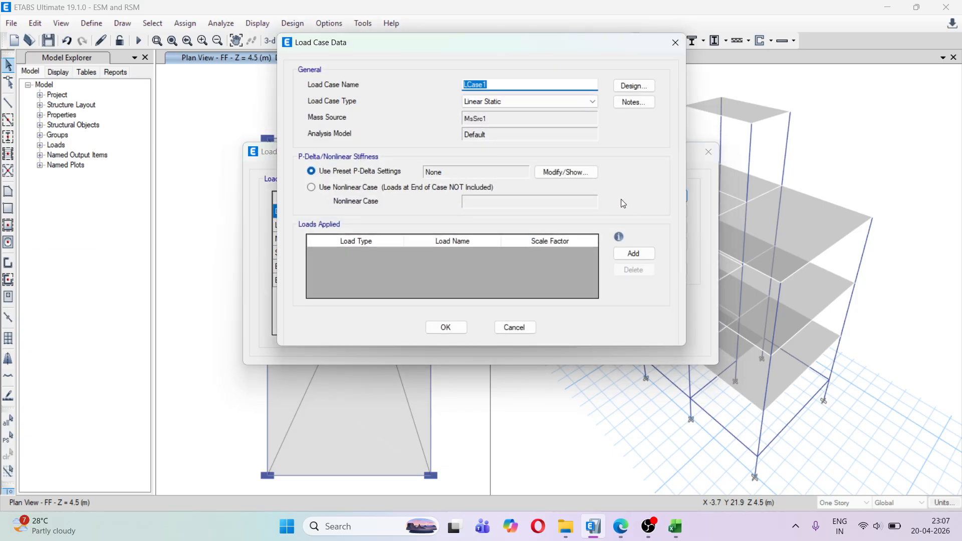
type("RSPX")
left_click(564, 101)
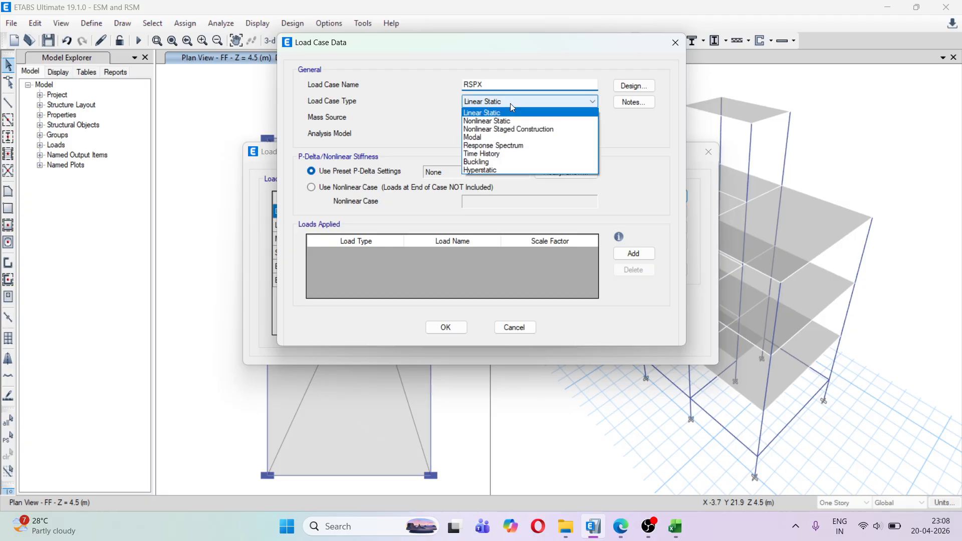
left_click(513, 145)
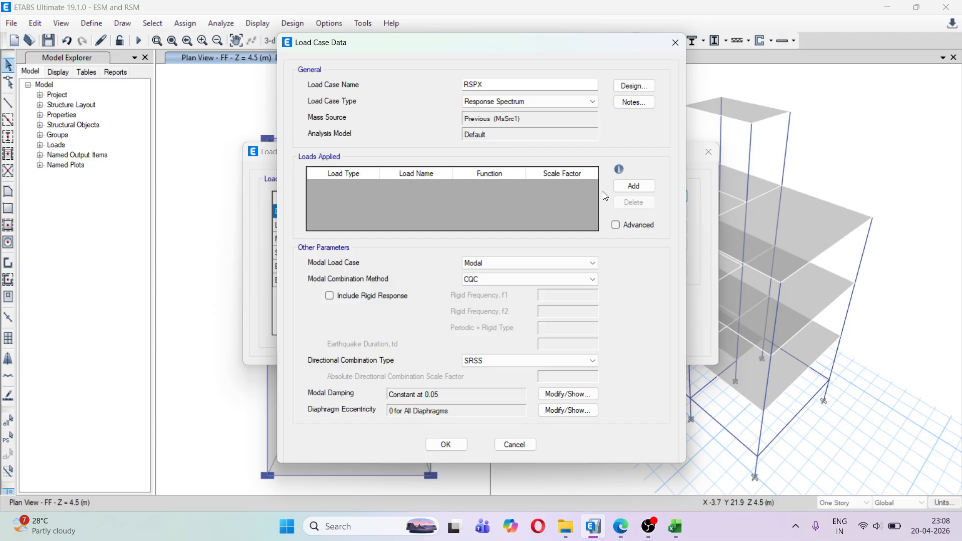
Step: Apply an Acceleration load in direction U1 to RSPX using the IRS1893 function
left_click(634, 186)
left_click(354, 185)
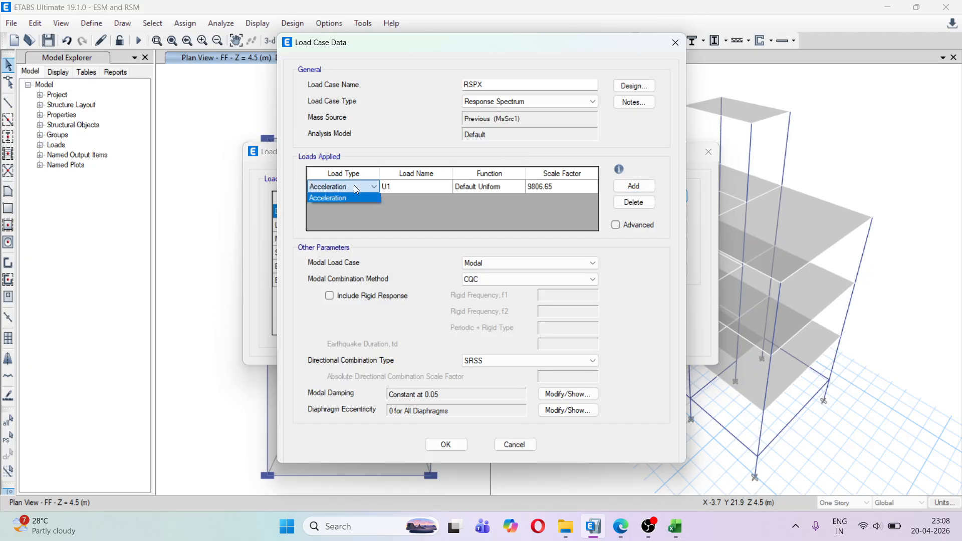
left_click(354, 185)
left_click(431, 186)
left_click(434, 186)
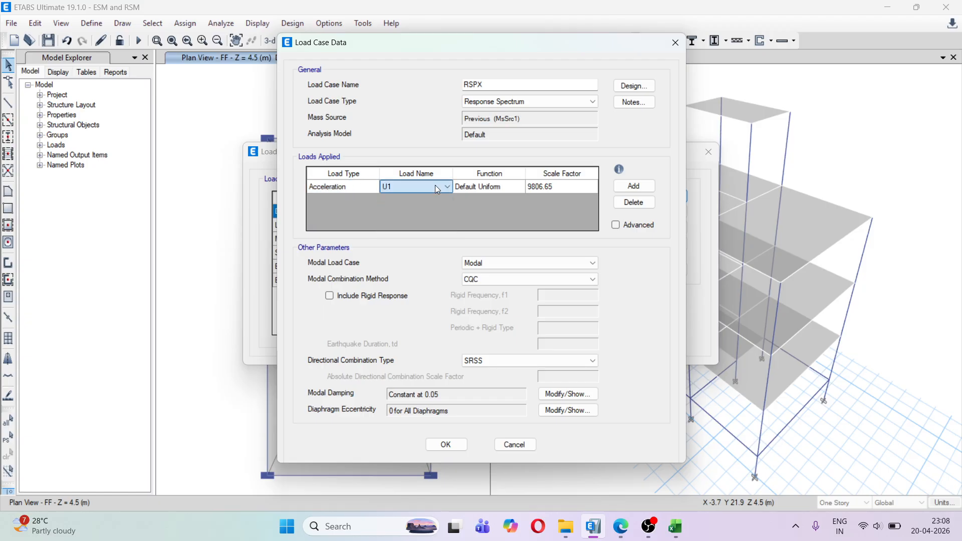
left_click(504, 186)
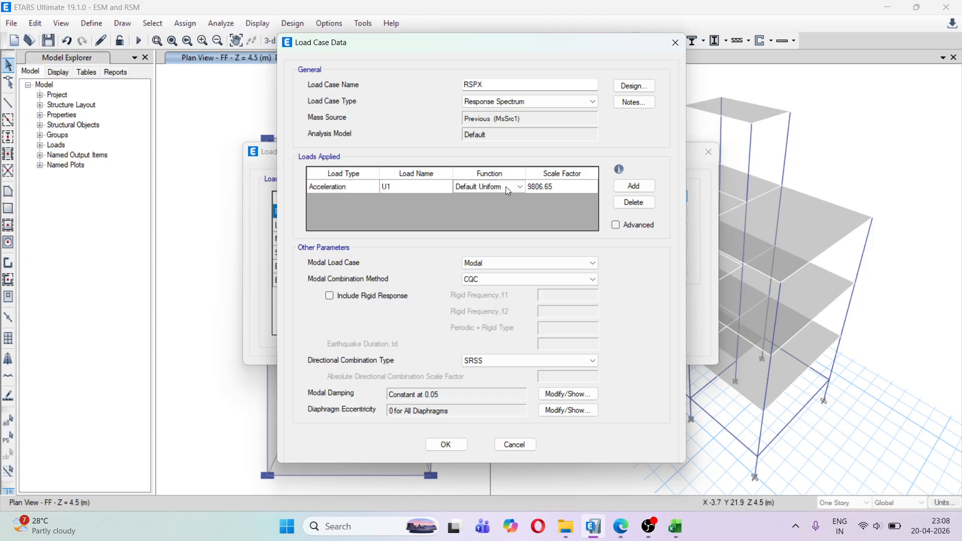
left_click(519, 187)
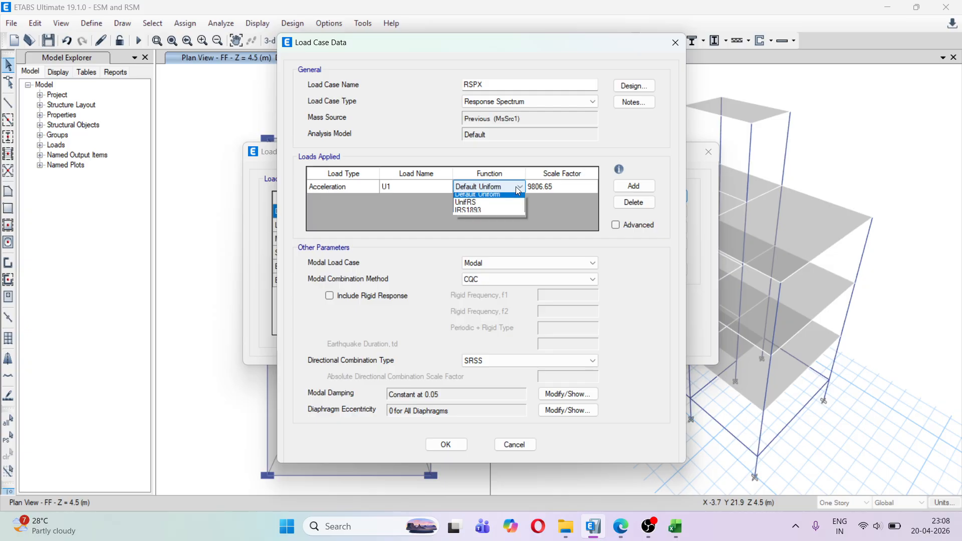
left_click(506, 215)
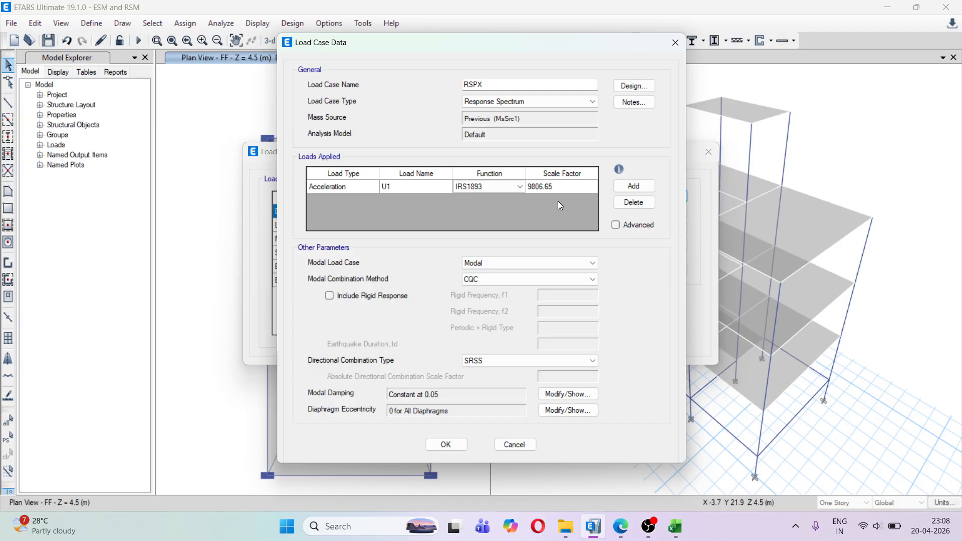
Step: Check the modal load case and modal combination method options for RSPX, keeping Modal and CQC
left_click(524, 263)
left_click(523, 263)
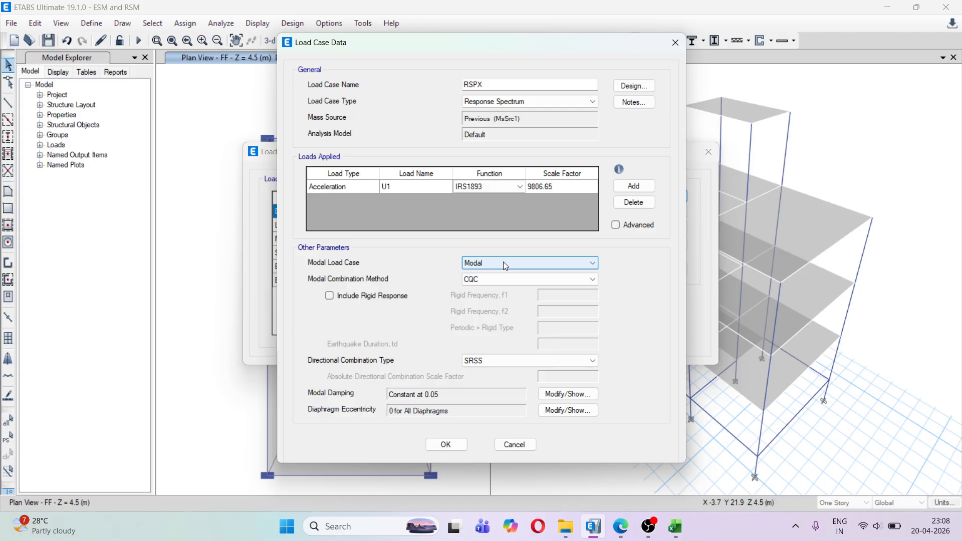
left_click(509, 280)
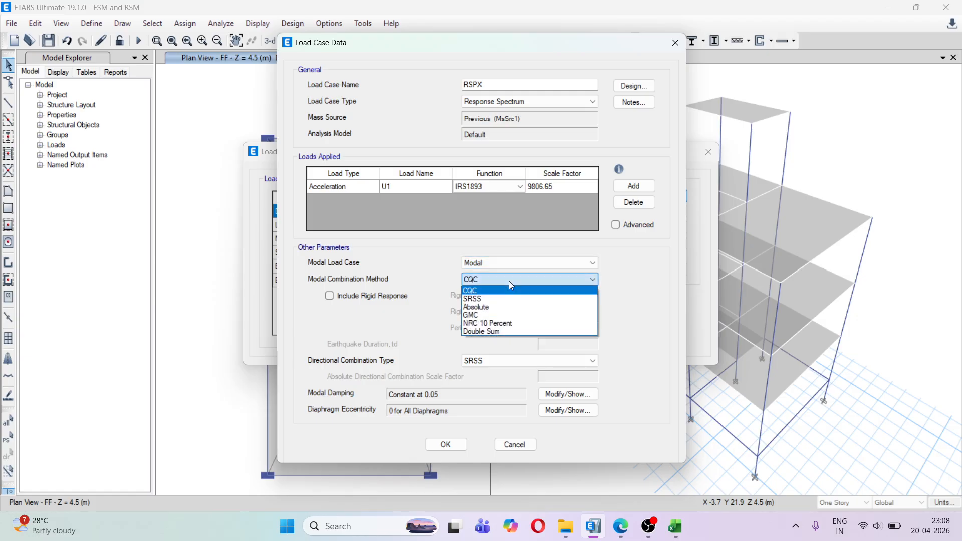
left_click(509, 280)
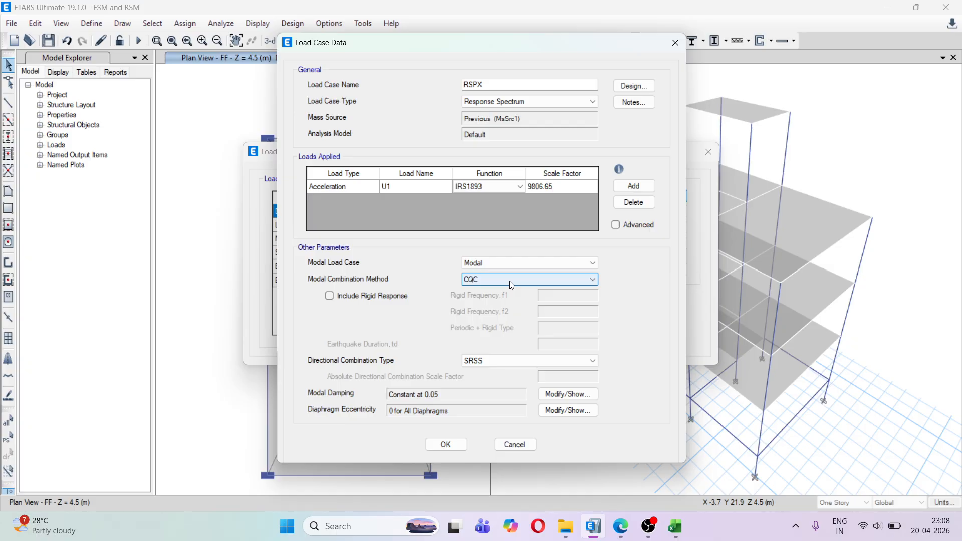
left_click(509, 280)
left_click(509, 280)
left_click(509, 281)
left_click(510, 281)
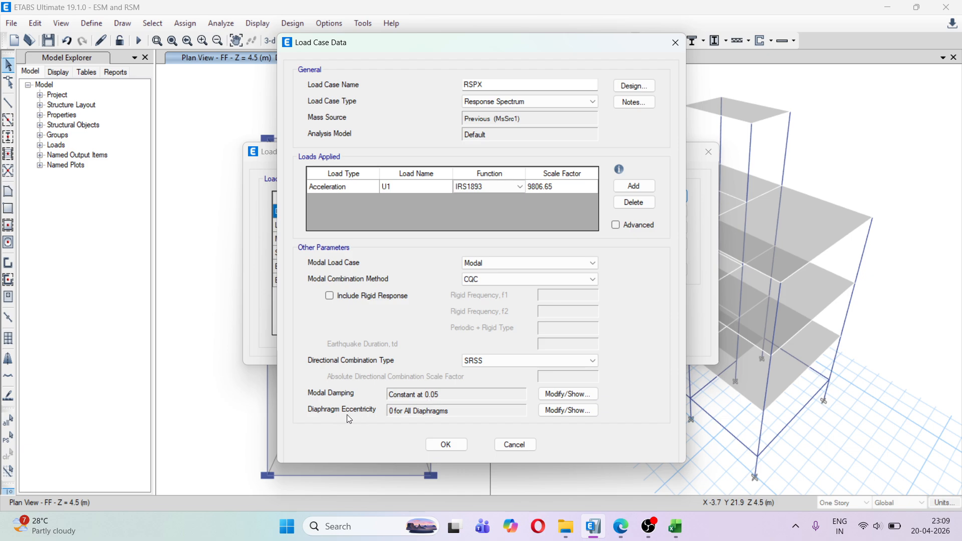
Step: Set the eccentricity ratio for all diaphragms to 0.05 in RSPX and accept the load case
left_click(560, 411)
type(".0")
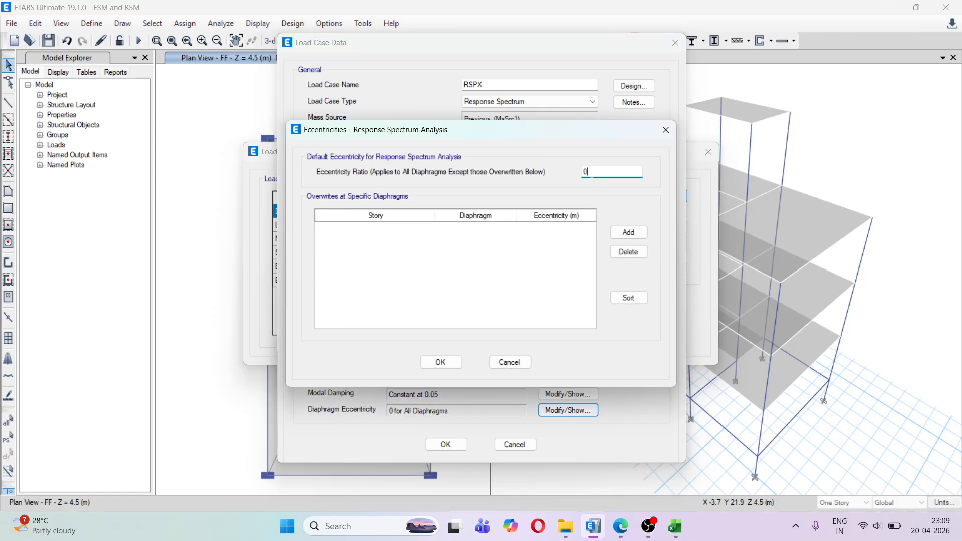
type("5")
left_click(444, 363)
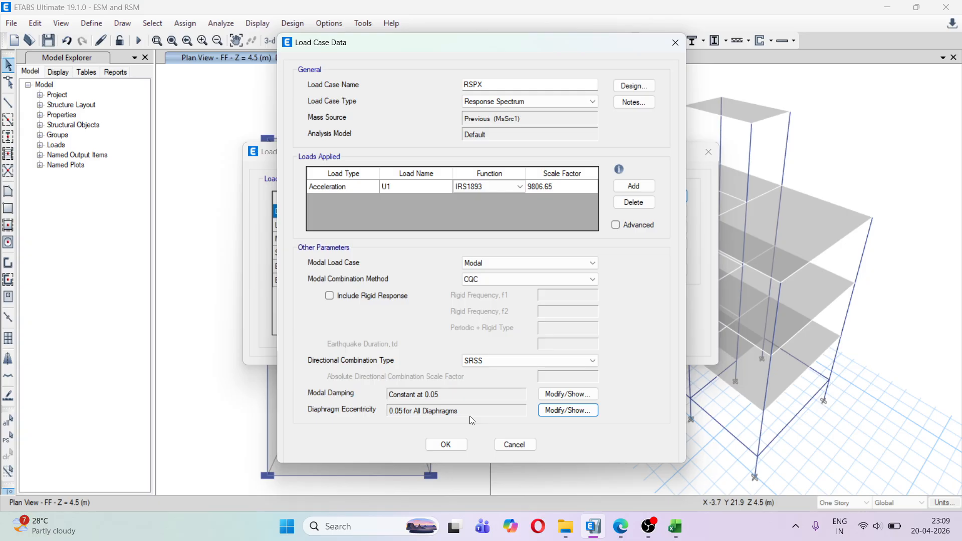
left_click(447, 444)
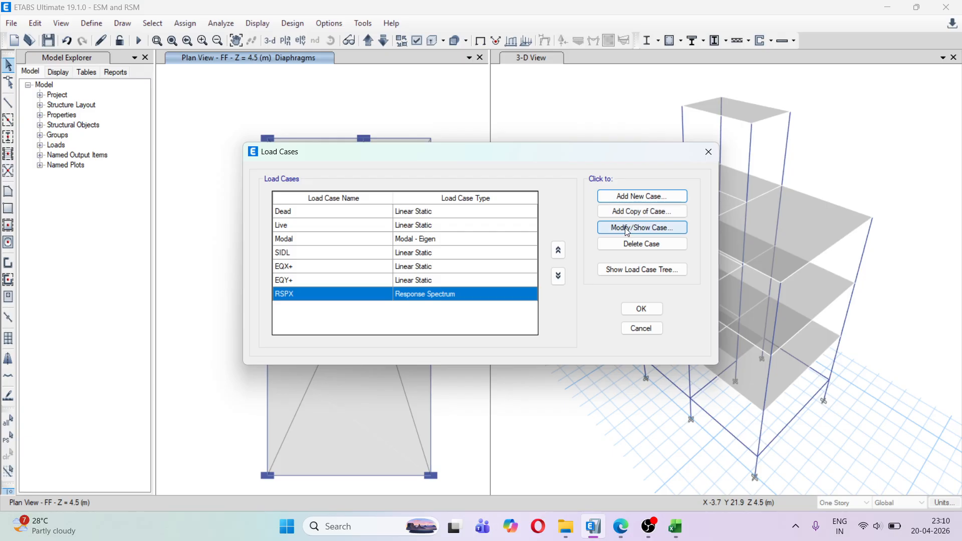
Step: Add a copy of the RSPX load case and name it RSPY
left_click(605, 212)
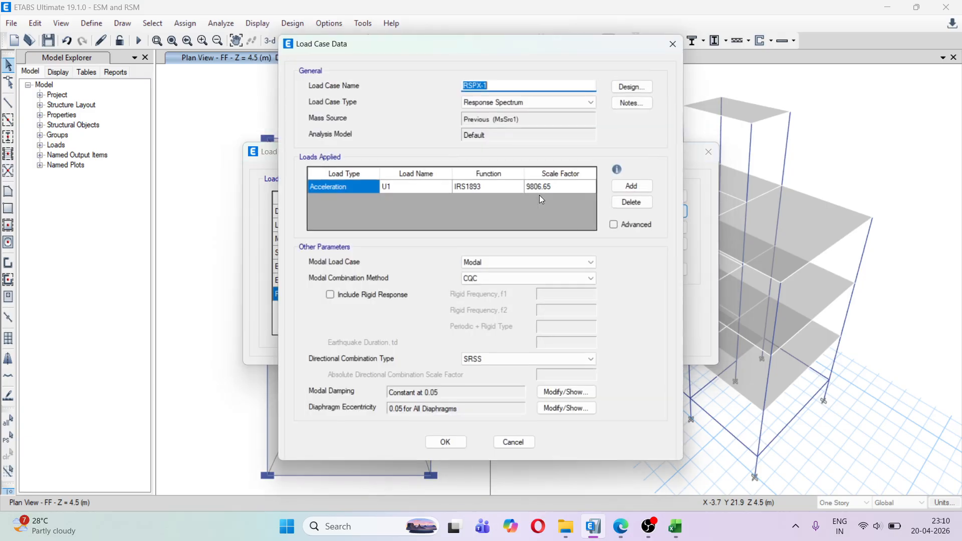
left_click(499, 83)
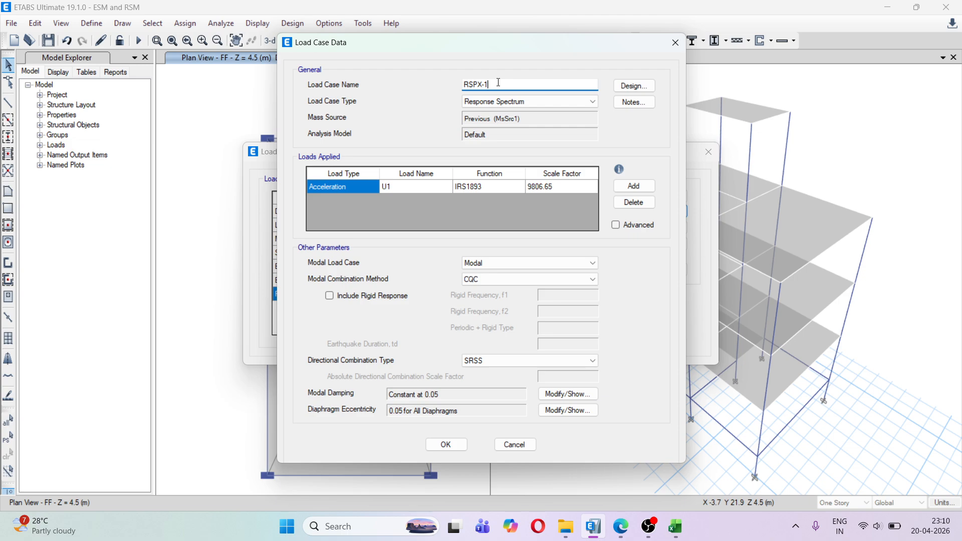
key("BackSpace")
key("BackSpace")
key("BackSpace")
type("Y")
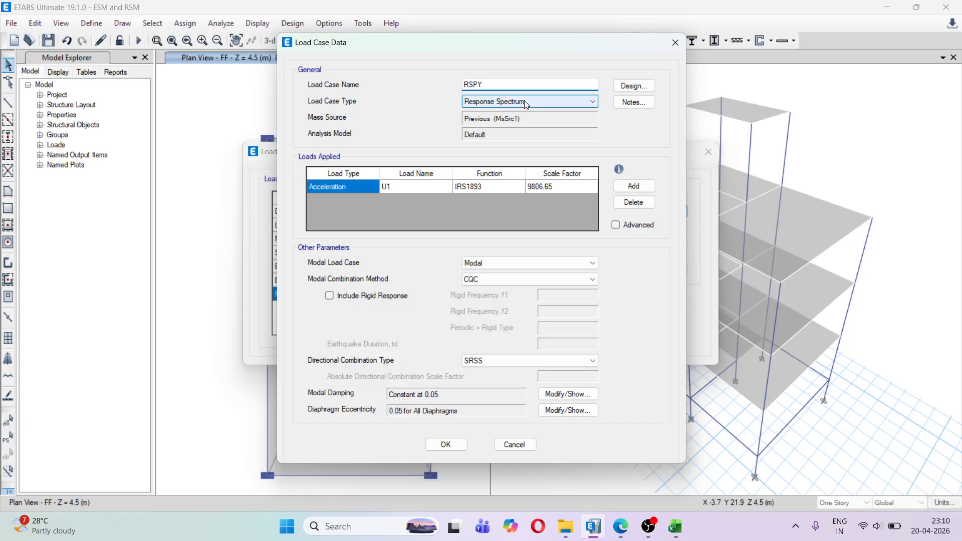
Step: Change the acceleration direction of RSPY to U2 and accept the load case
left_click(442, 188)
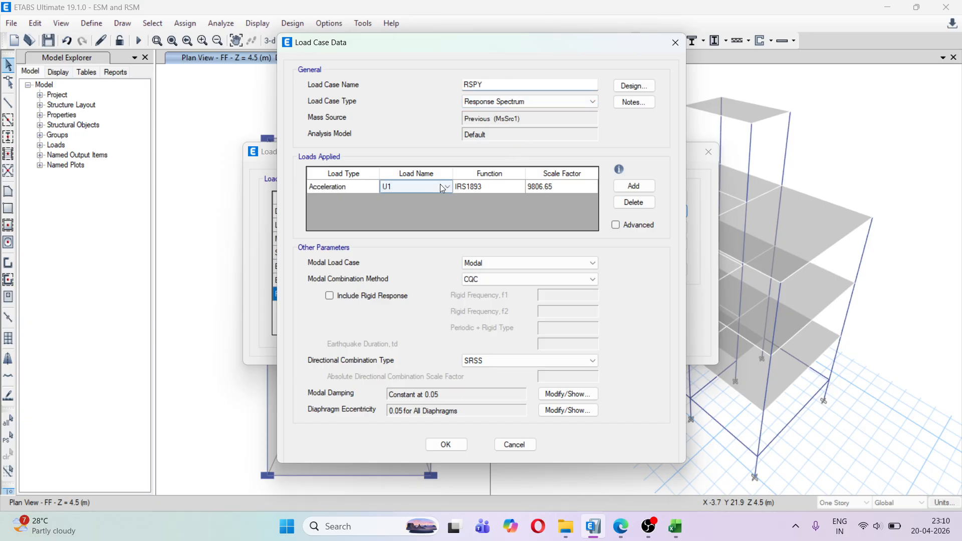
left_click(444, 186)
left_click(411, 208)
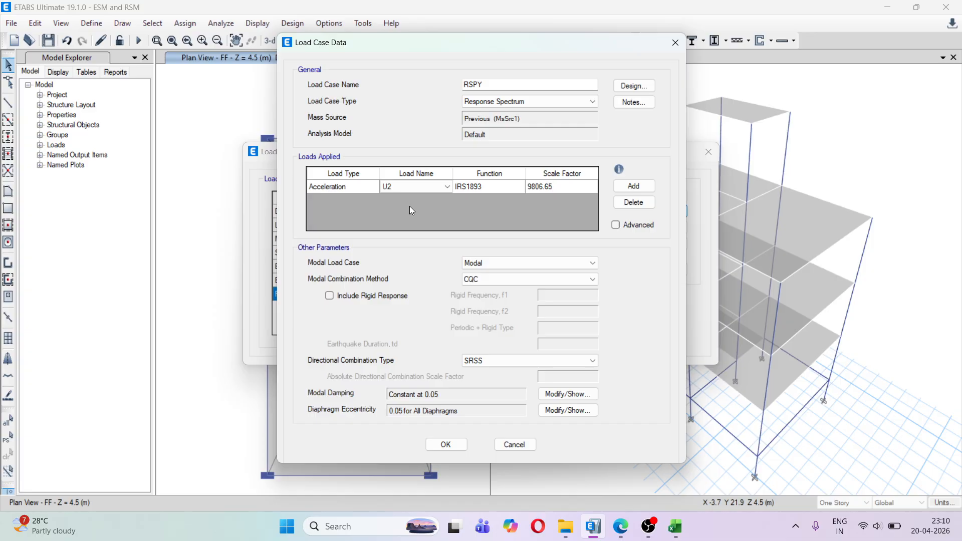
left_click(450, 442)
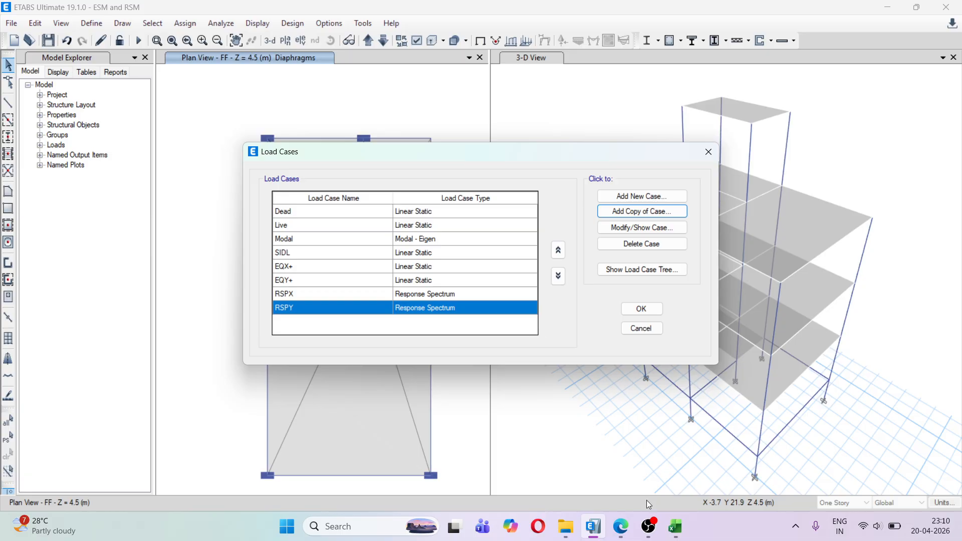
Step: Switch to the IS1893_Part1_2016 PDF in the browser and find clause 6.3.3, Design Vertical Earthquake Effects, on page 10
left_click(621, 526)
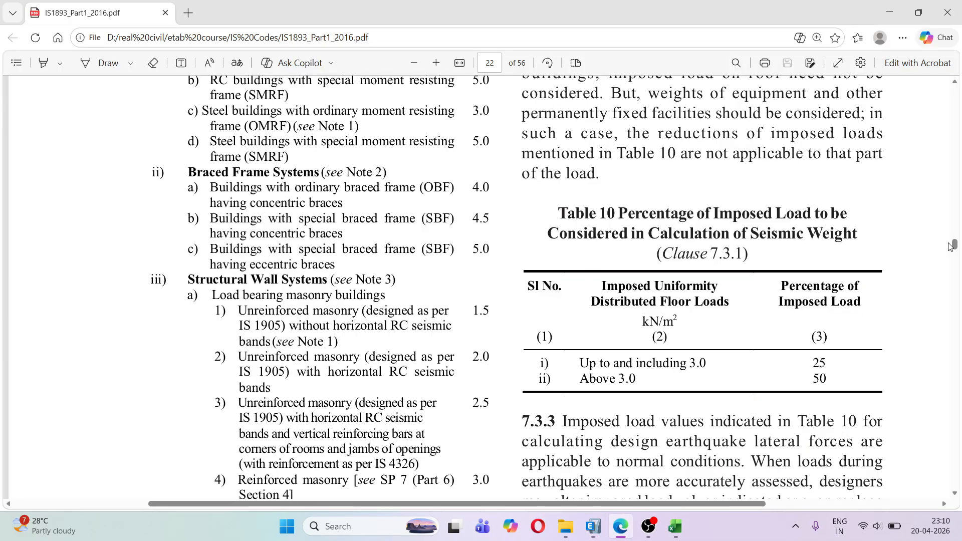
left_click_drag(955, 245, 955, 194)
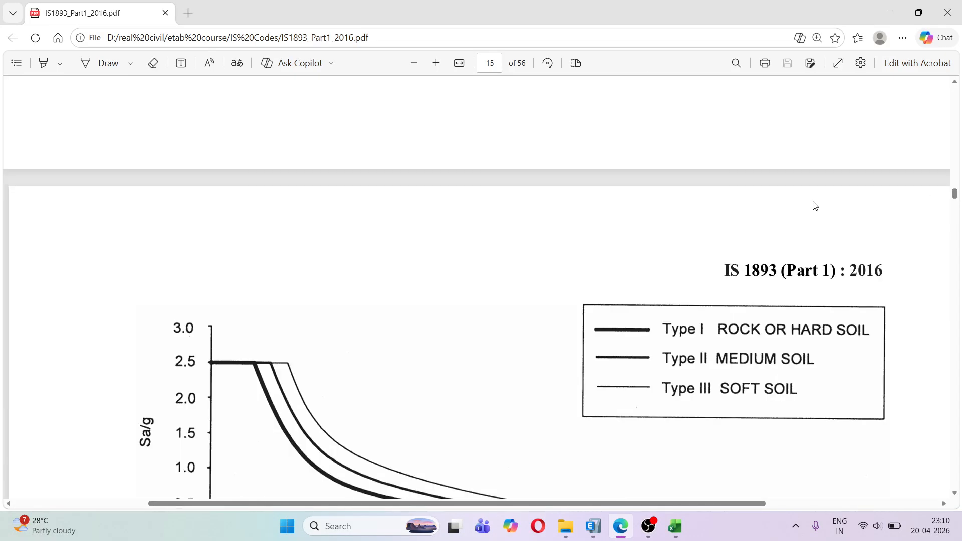
scroll(815, 206, "up", 5)
left_click(415, 62)
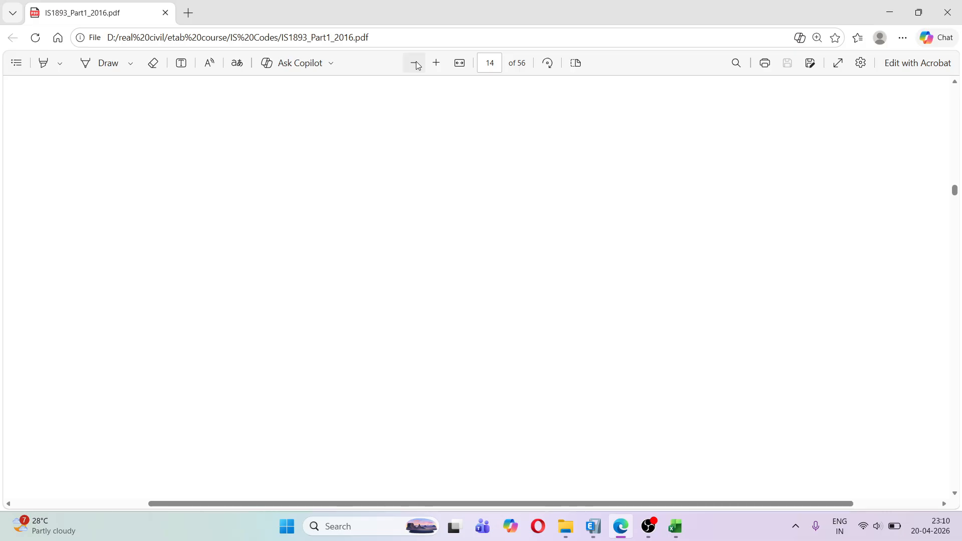
left_click(415, 63)
scroll(563, 233, "up", 1)
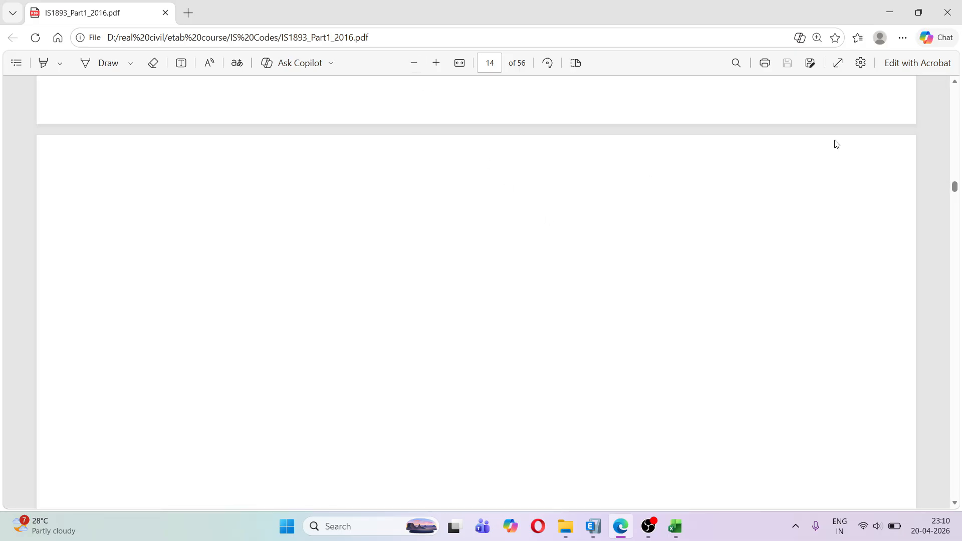
scroll(820, 169, "up", 5)
scroll(818, 173, "up", 15)
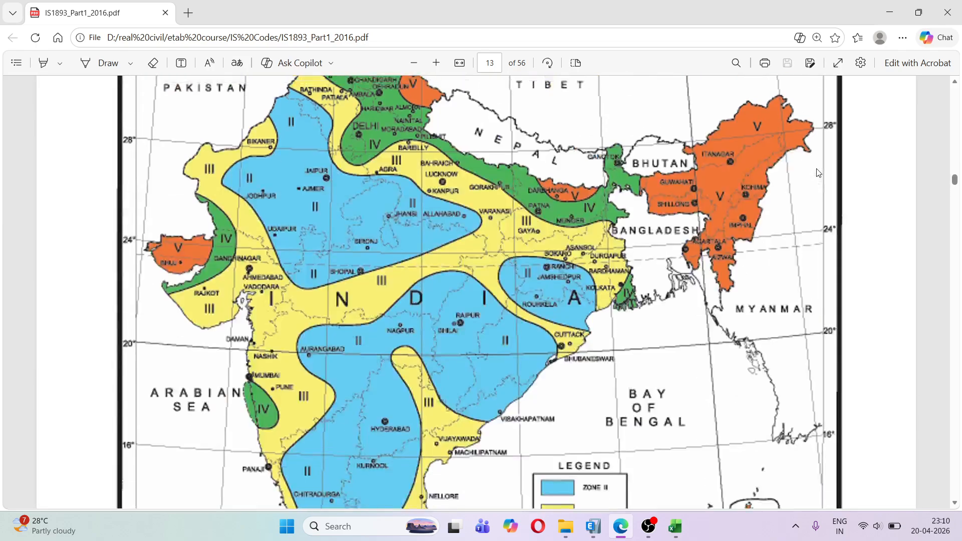
scroll(817, 173, "up", 10)
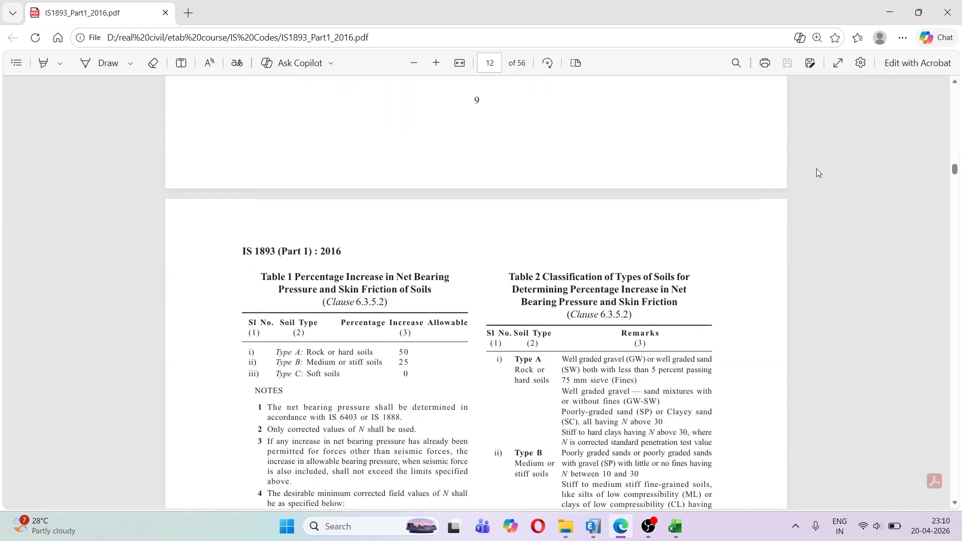
scroll(816, 168, "up", 10)
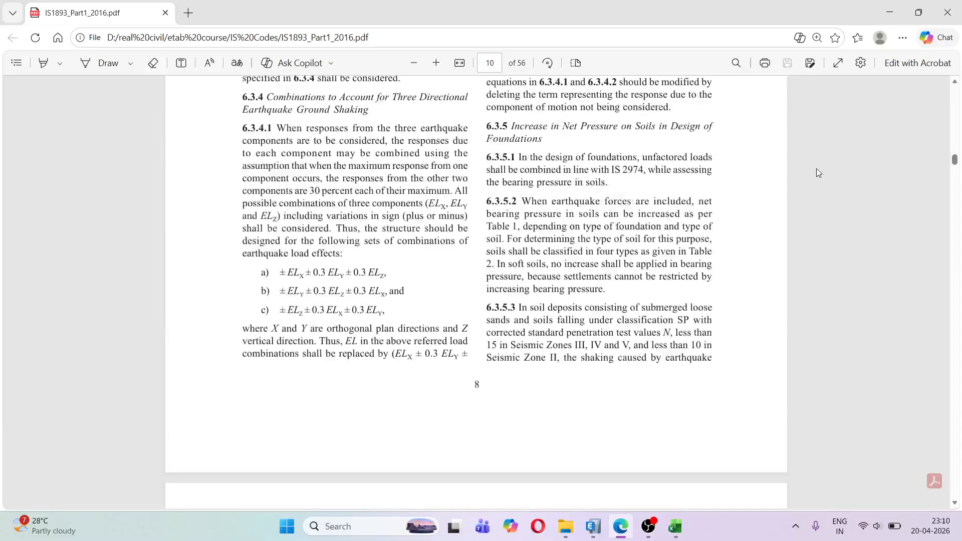
left_click(436, 63)
left_click_drag(331, 246, 500, 247)
scroll(371, 214, "down", 1)
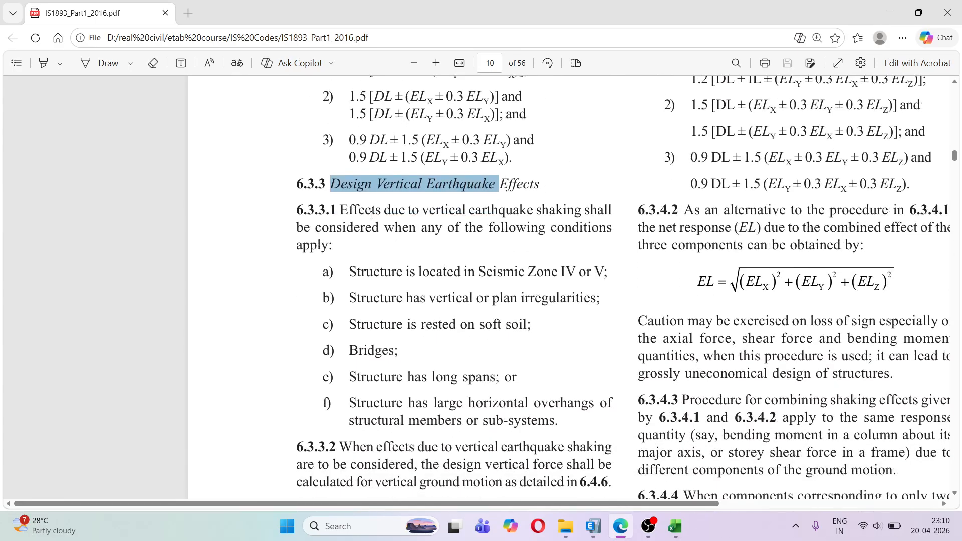
Step: Examine the conditions in clause 6.3.3.1 that call for vertical earthquake effects, and switch back to ETABS
left_click_drag(347, 210, 627, 214)
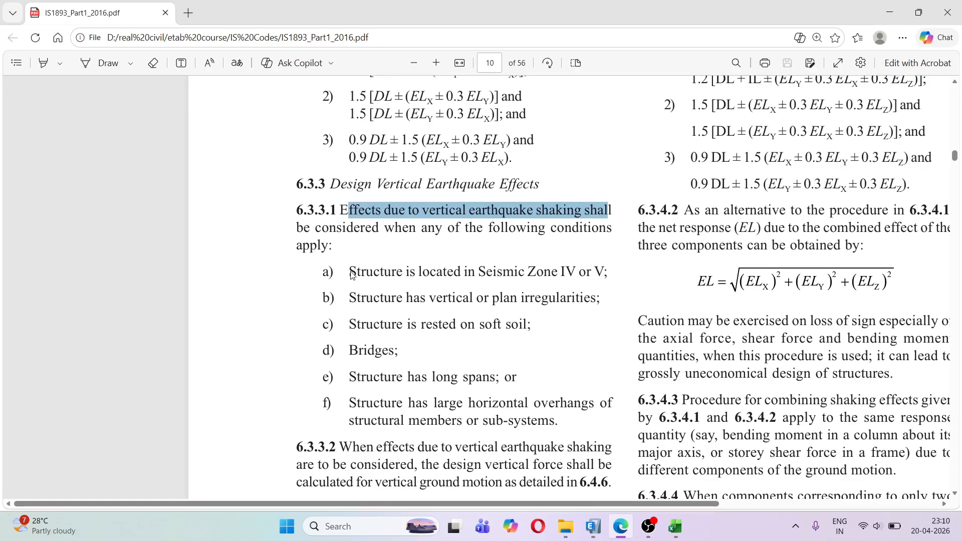
left_click_drag(537, 271, 576, 271)
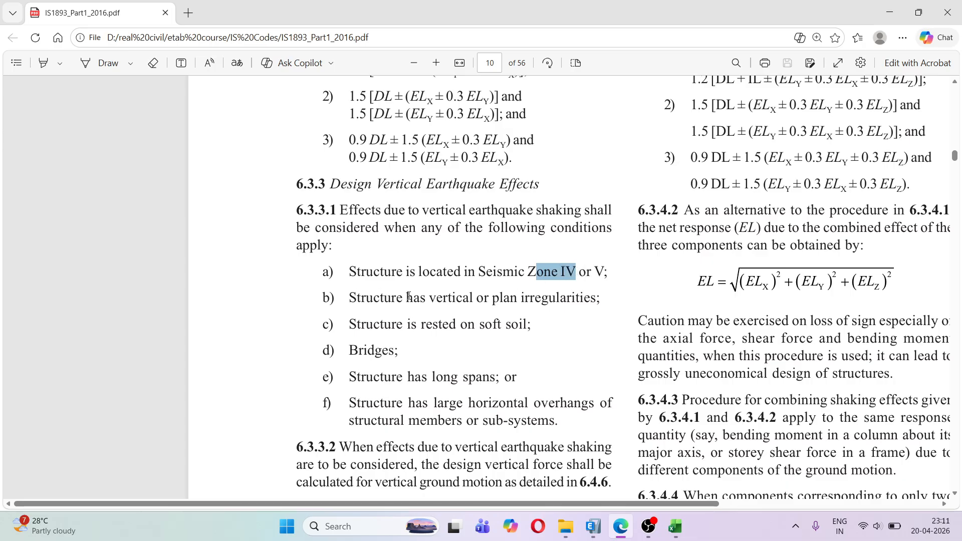
left_click(536, 296)
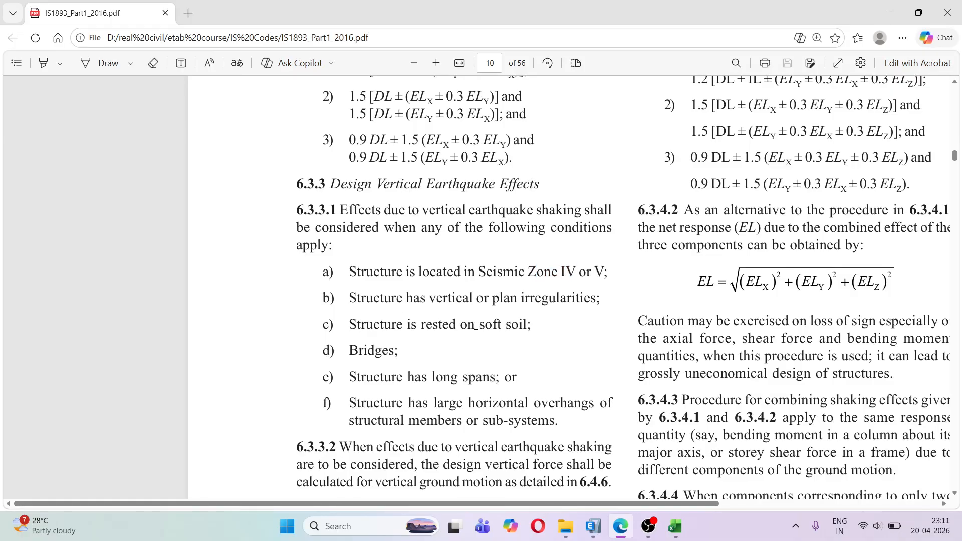
scroll(499, 324, "down", 3)
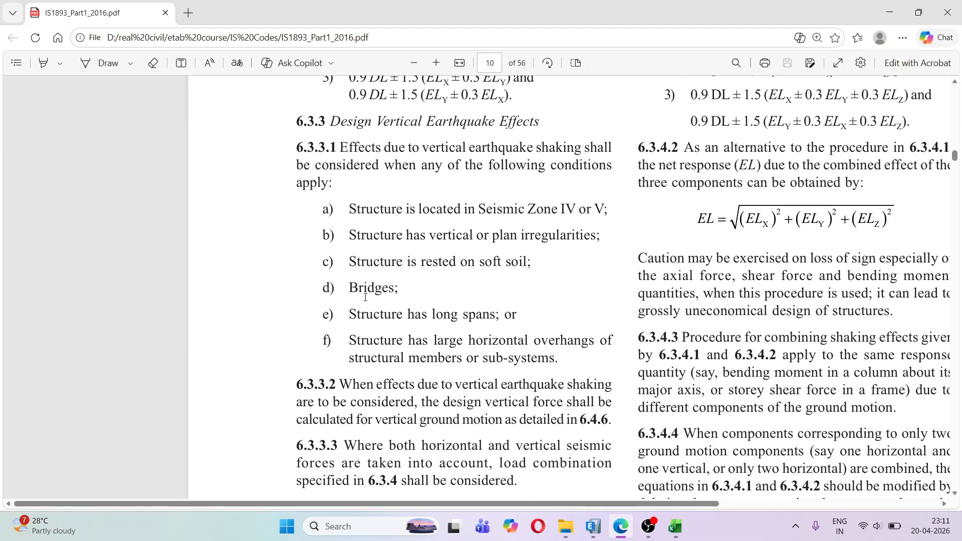
scroll(447, 317, "down", 3)
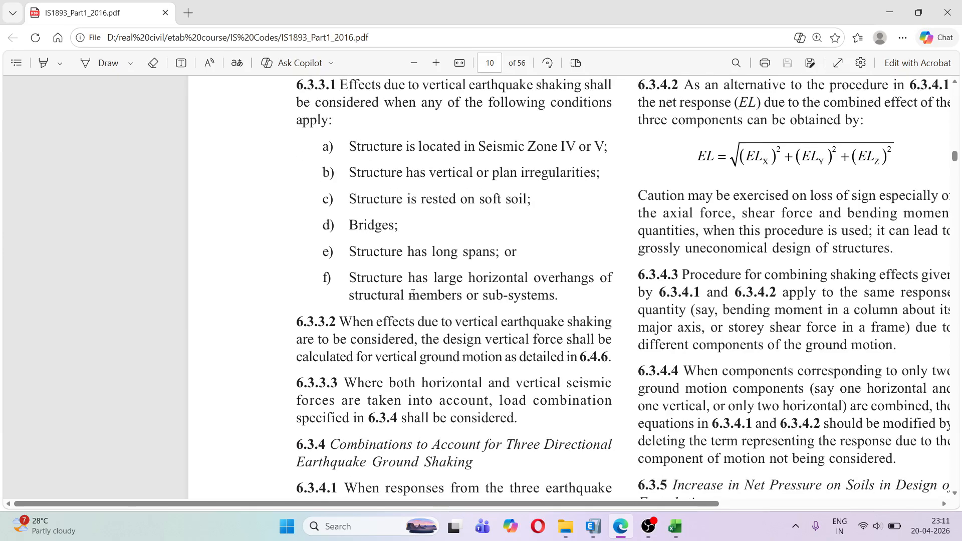
scroll(480, 294, "up", 3)
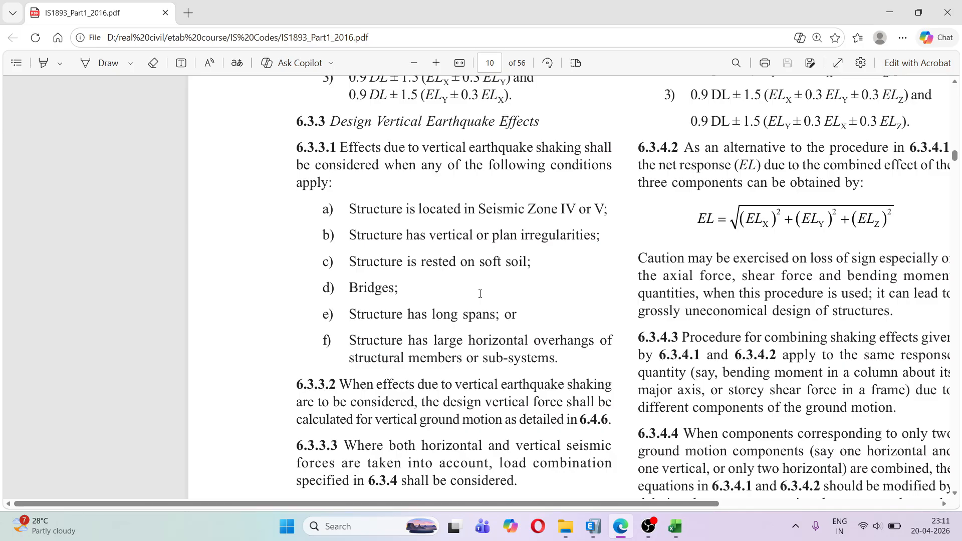
left_click(593, 527)
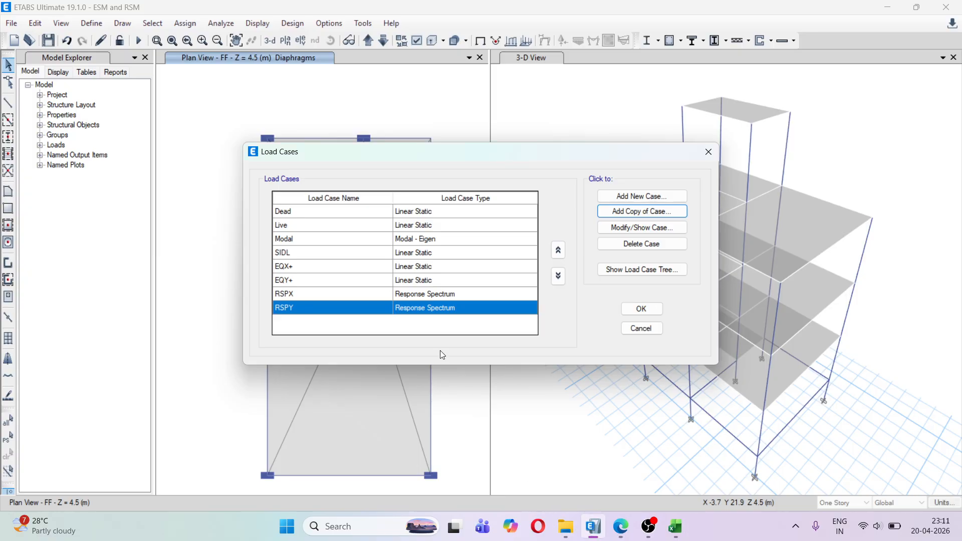
left_click(633, 196)
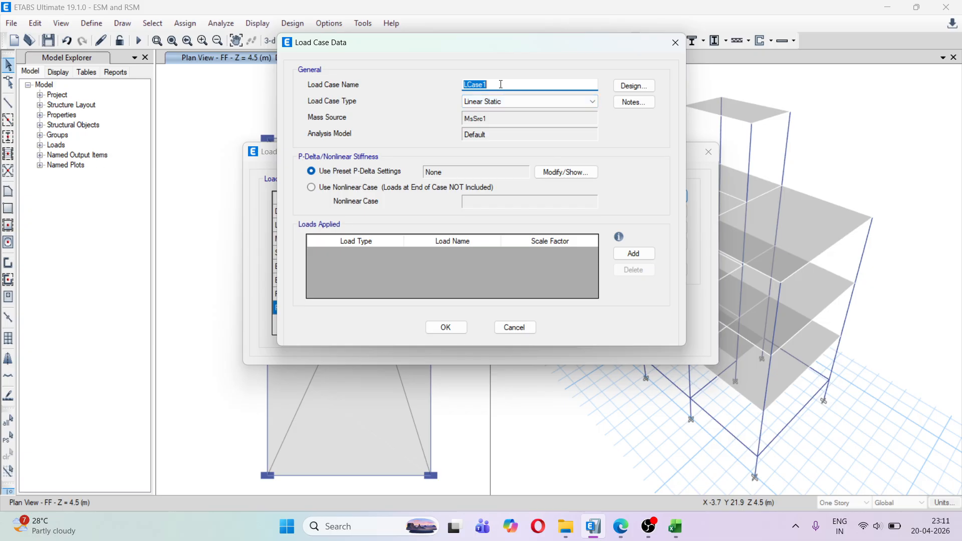
type("RS")
left_click_drag(476, 48, 550, 50)
type("P")
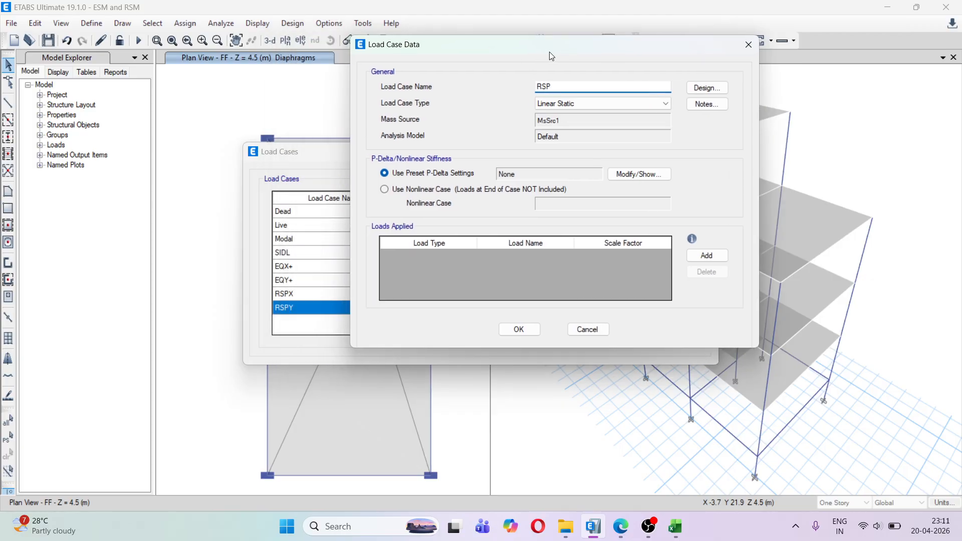
type("Z")
left_click(566, 104)
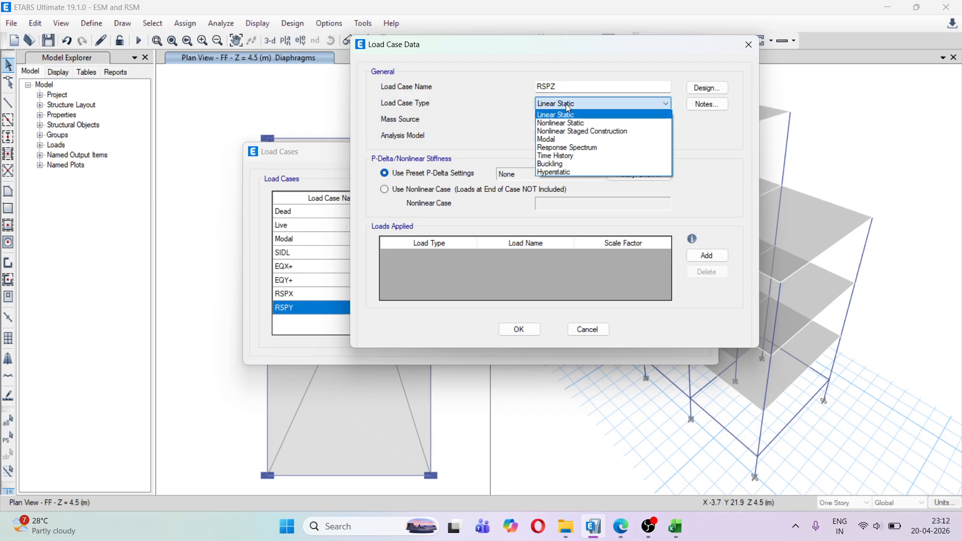
left_click(580, 149)
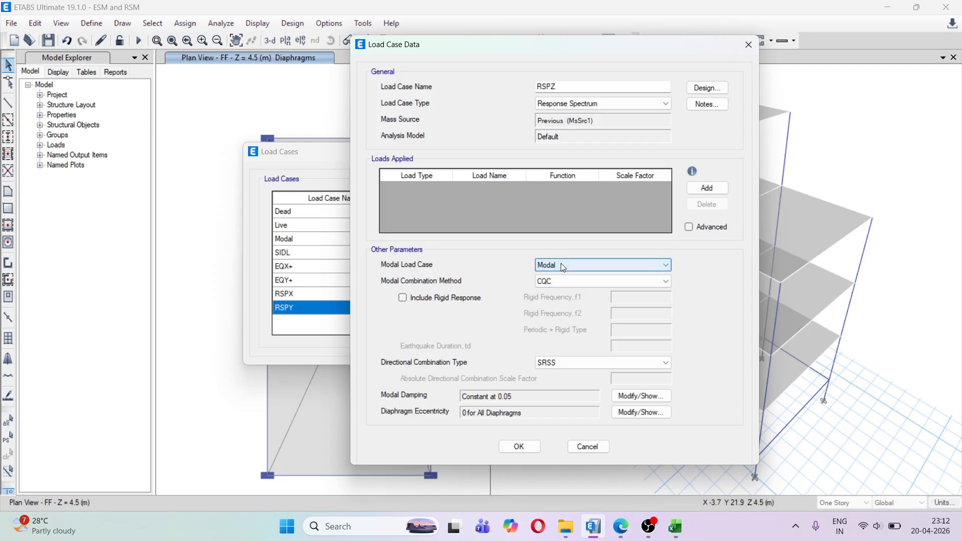
left_click(595, 448)
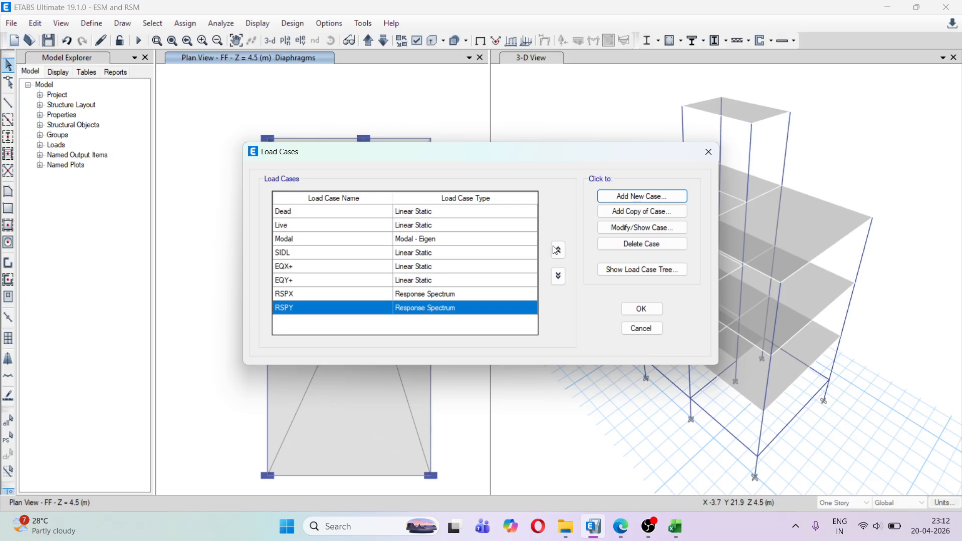
Step: Add a copy of the Modal load case, name it Modal RITZ and set its subtype to Ritz
left_click(308, 241)
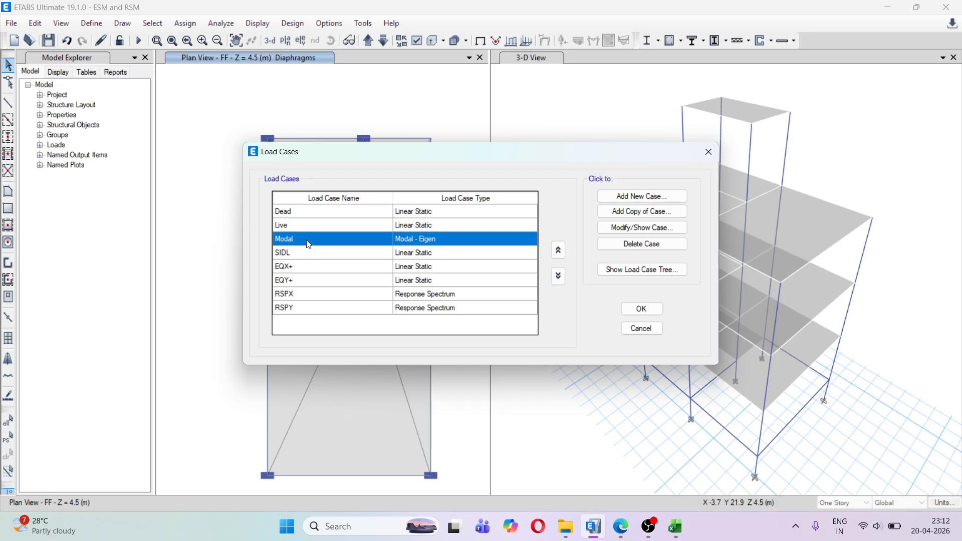
left_click(636, 212)
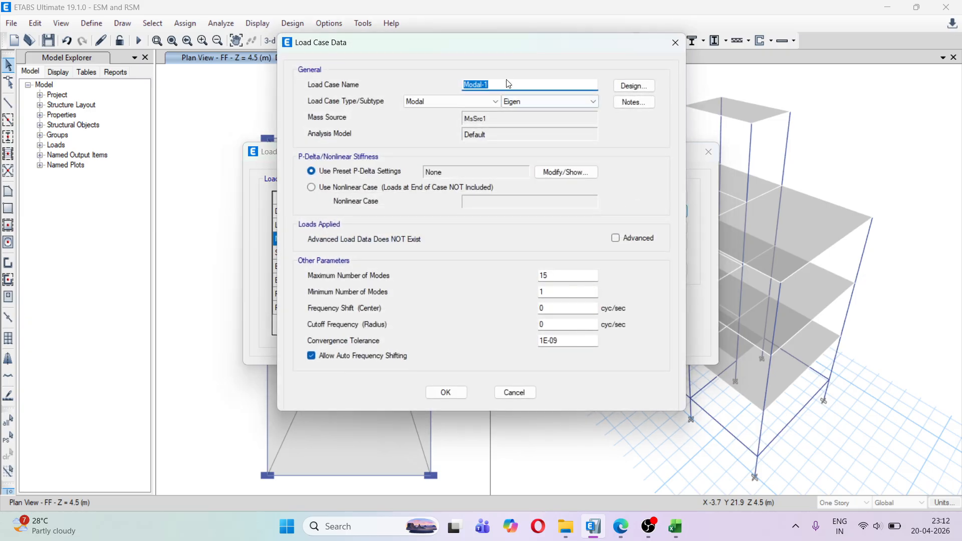
left_click(505, 85)
key("BackSpace")
key("BackSpace")
type("RITZ")
left_click(521, 97)
left_click(528, 121)
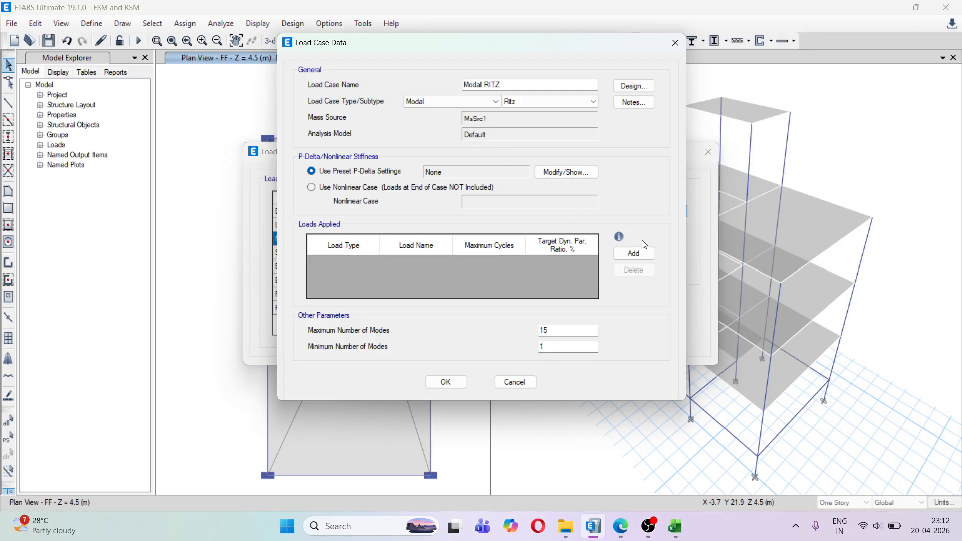
Step: Apply a UZ acceleration load with a 90% target dynamic participation ratio to Modal RITZ and accept the load case
left_click(634, 253)
left_click(350, 263)
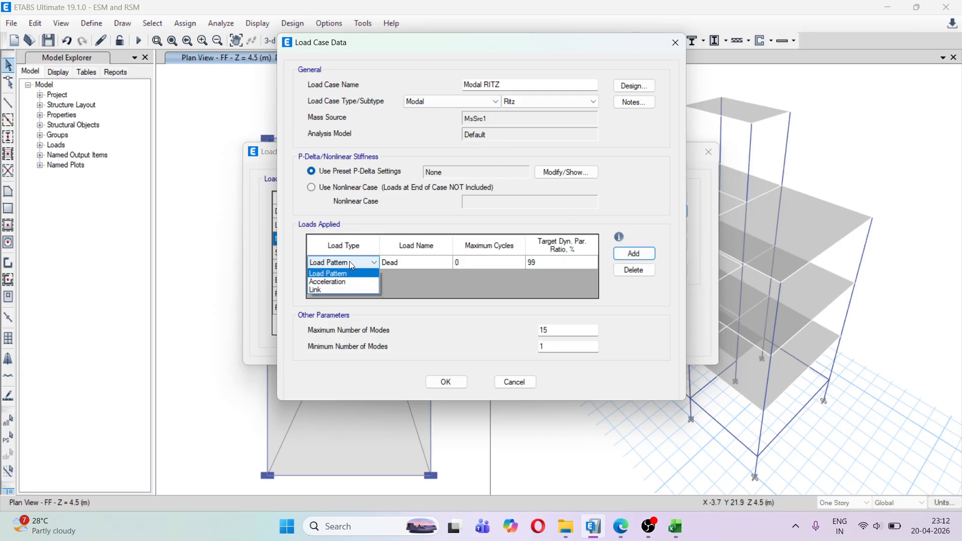
left_click(326, 279)
left_click(410, 263)
left_click(410, 263)
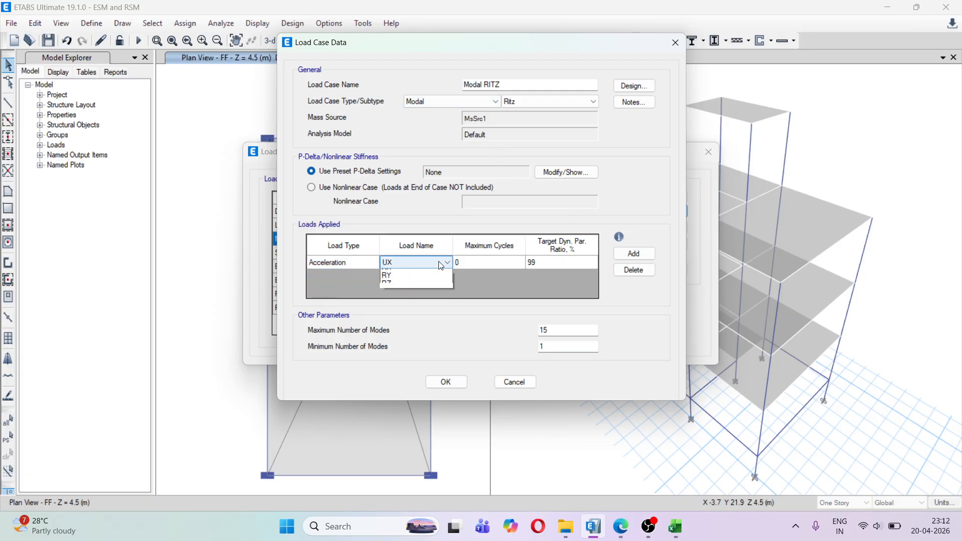
left_click(417, 292)
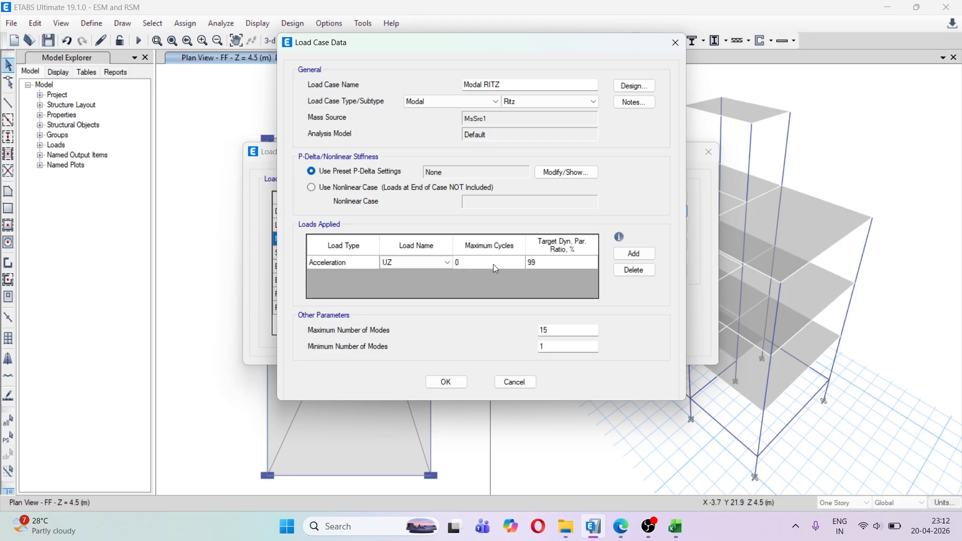
left_click(545, 261)
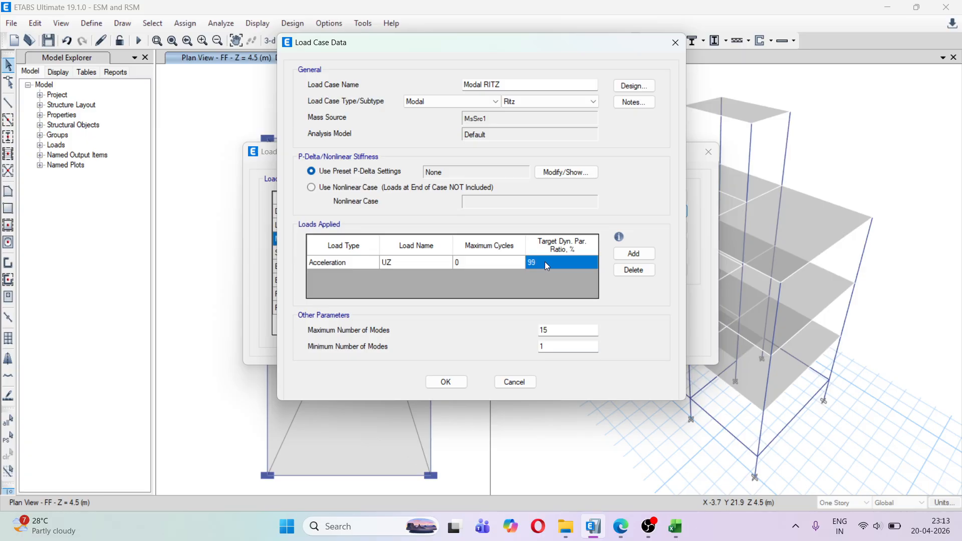
type("90")
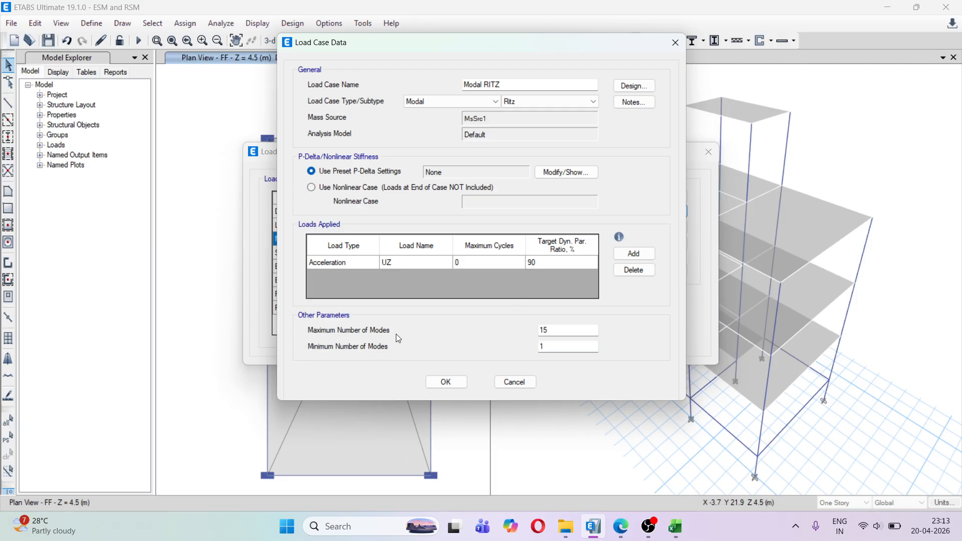
left_click(455, 381)
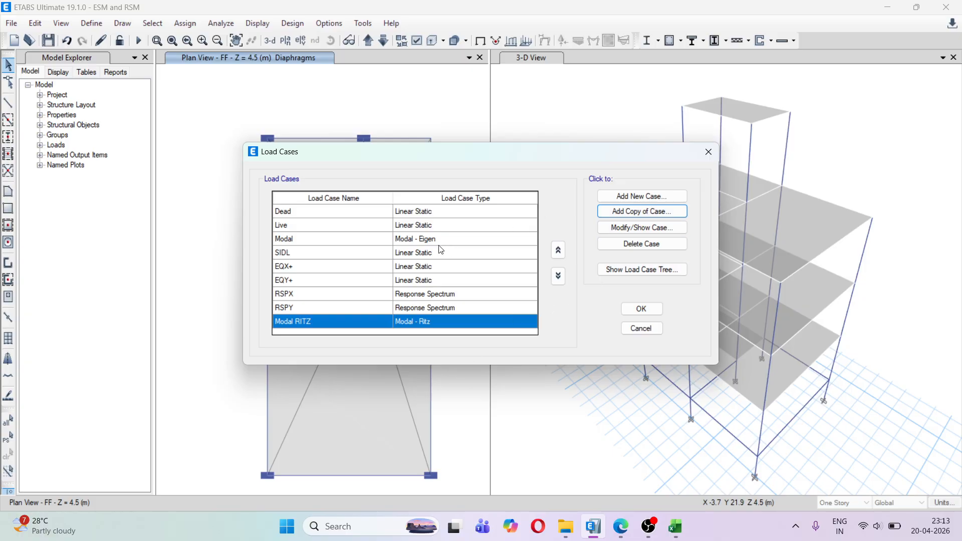
Step: Add a new load case named RSPZ and set its type to Response Spectrum
left_click(637, 211)
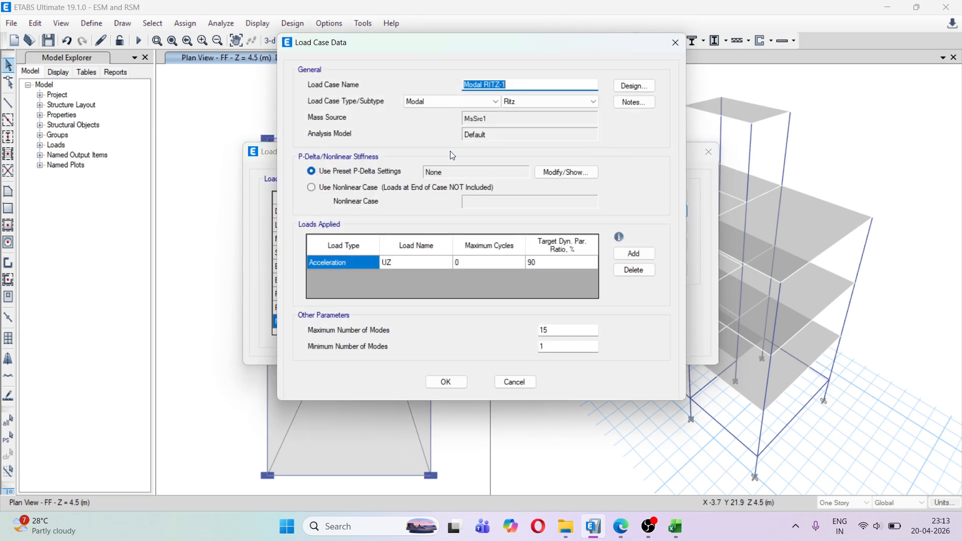
left_click(521, 383)
left_click(641, 197)
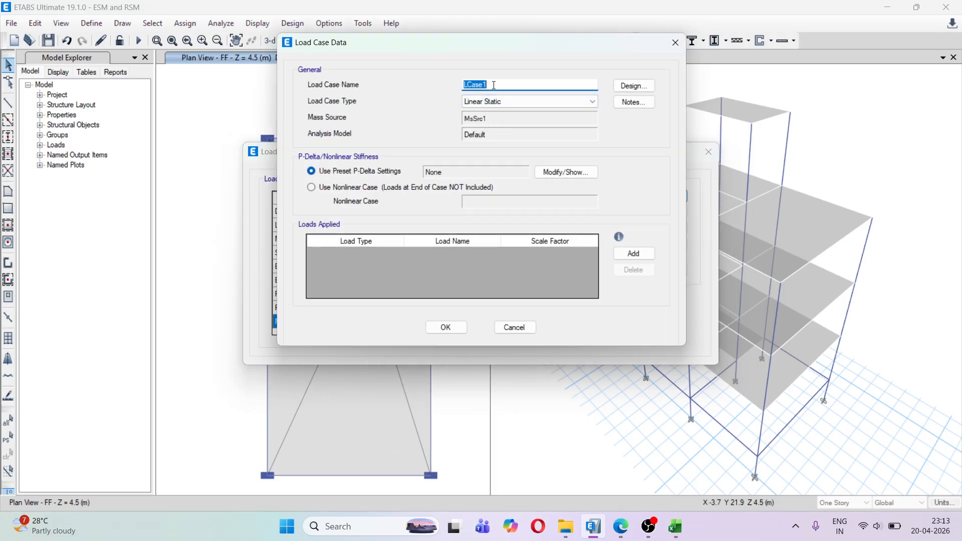
type("RSPZ")
left_click(497, 104)
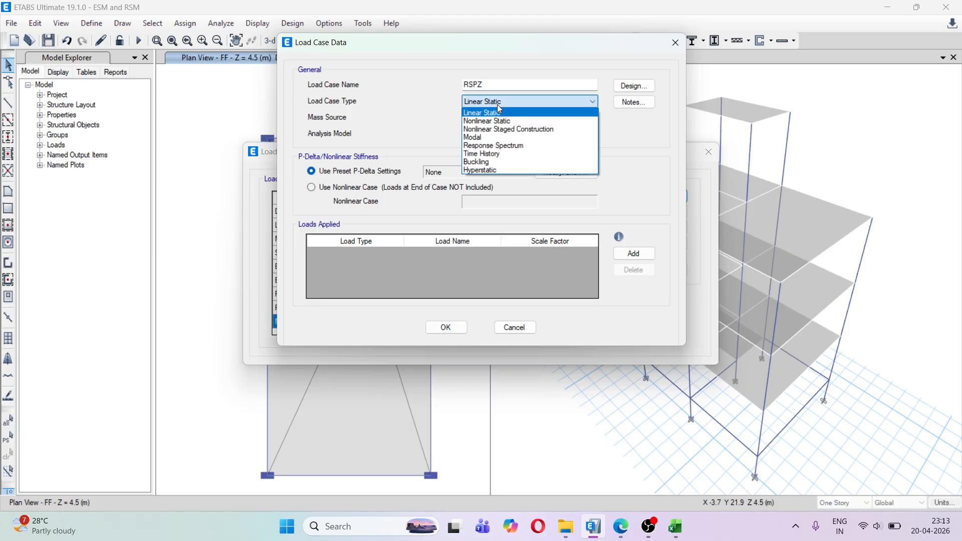
left_click(507, 145)
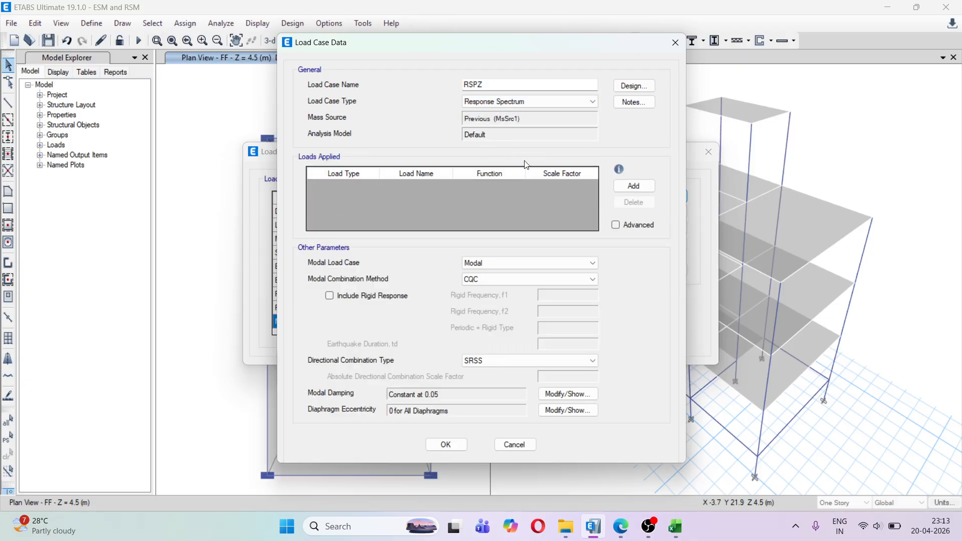
left_click(630, 187)
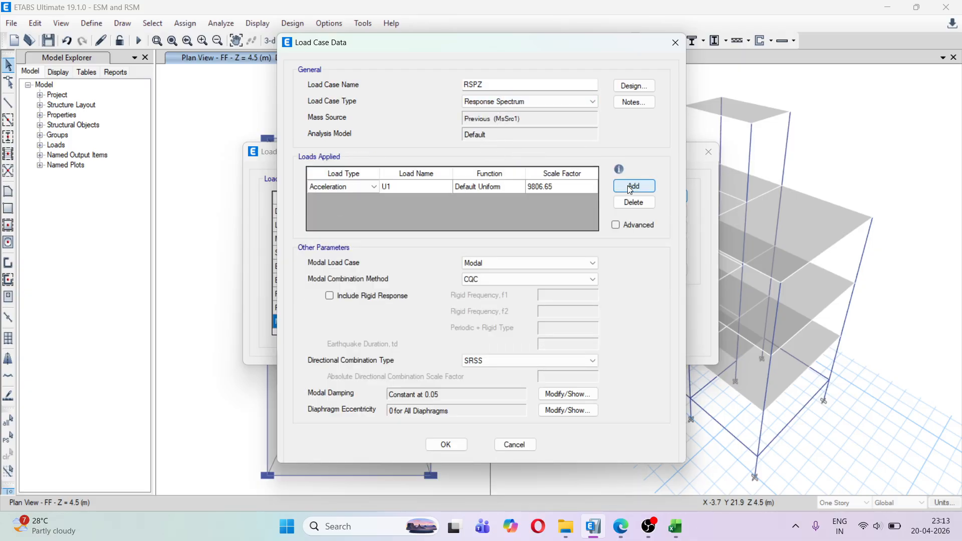
left_click(353, 186)
left_click(341, 196)
left_click(443, 187)
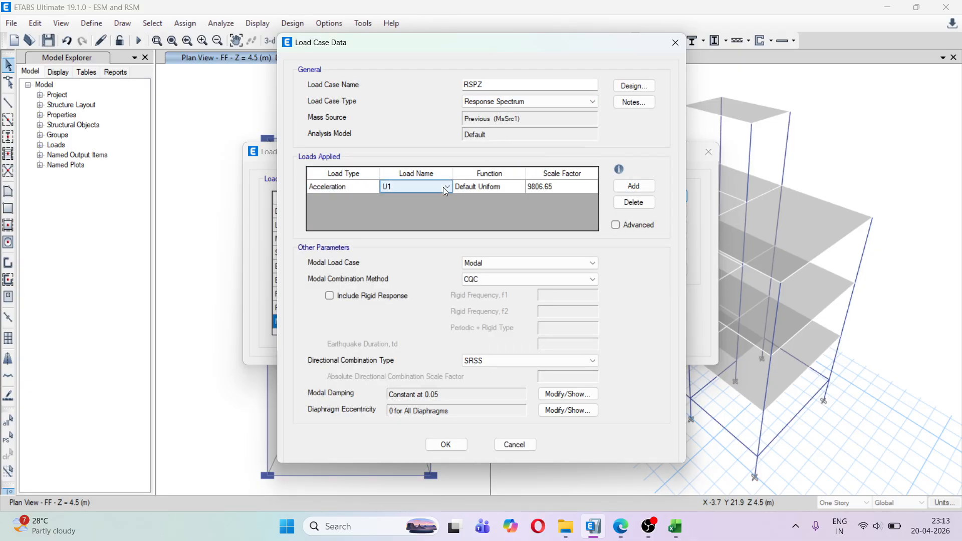
left_click(447, 187)
left_click(424, 213)
left_click(491, 186)
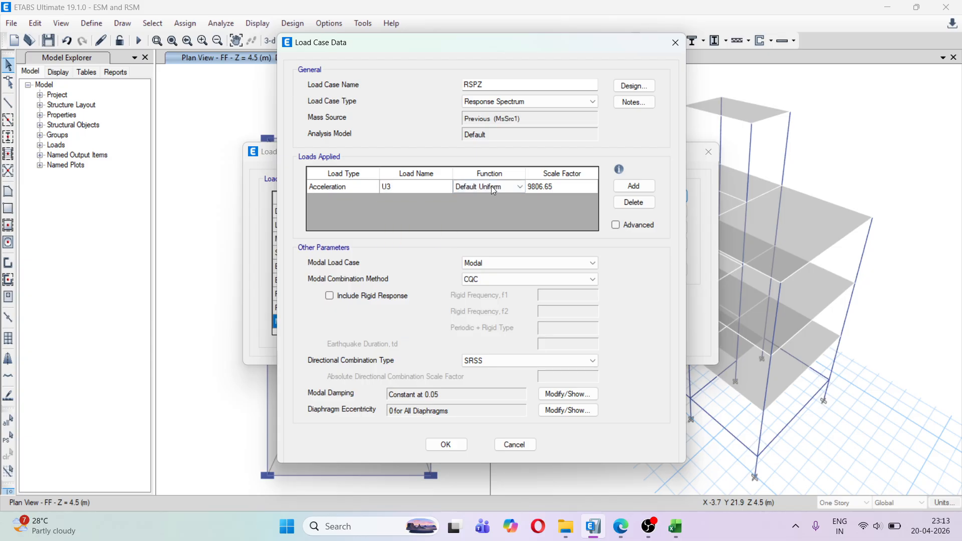
left_click(516, 186)
left_click(495, 214)
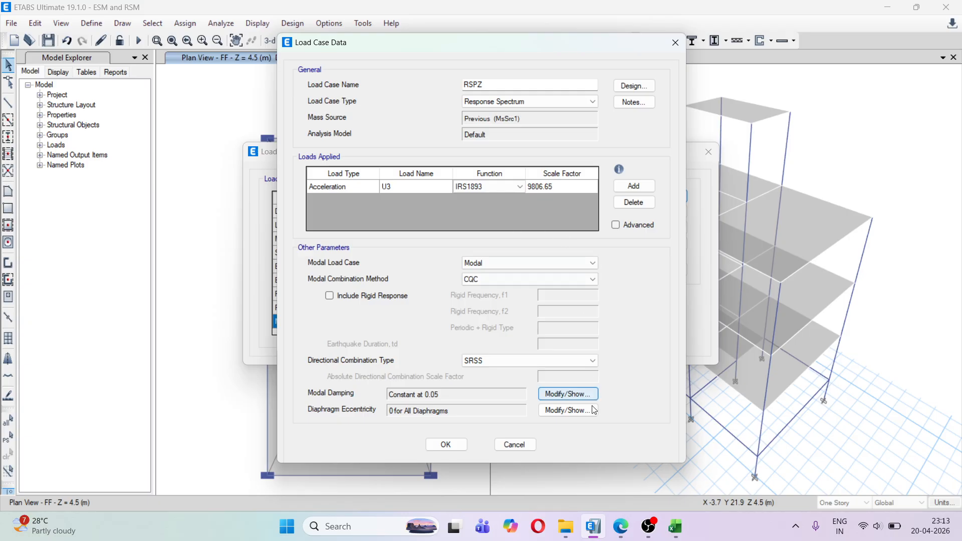
left_click(524, 446)
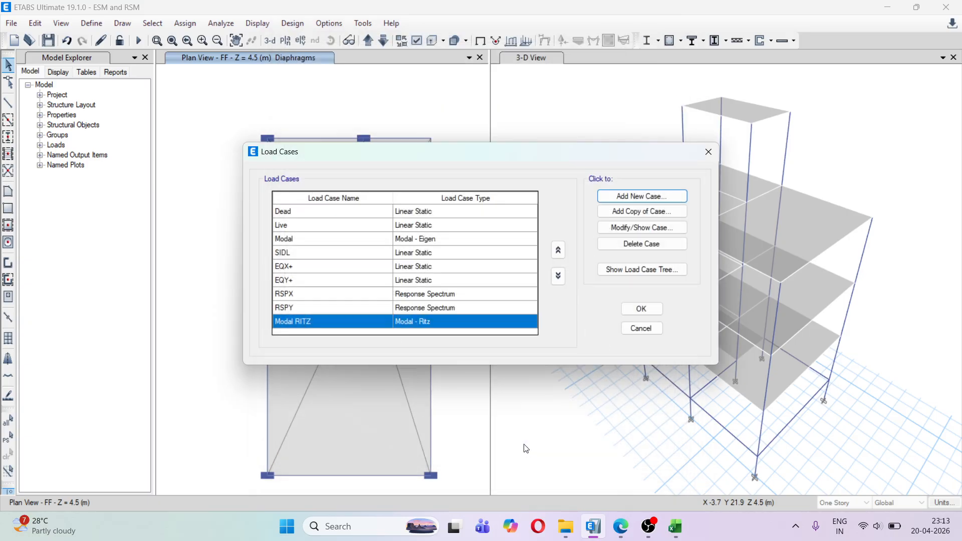
Step: Accept the load case definitions and close the load case list
left_click(633, 312)
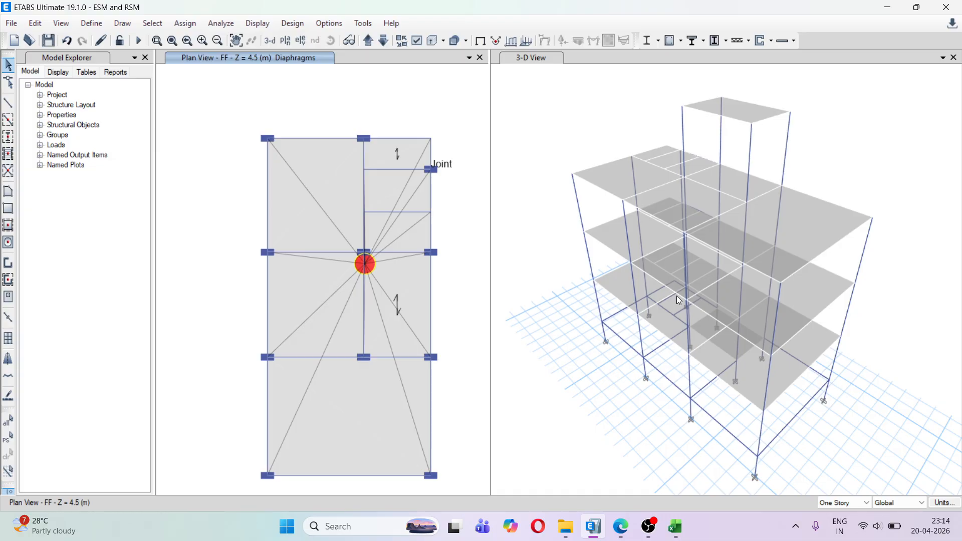
Step: Switch to the IS 1893 PDF in Edge and find the design vertical seismic coefficient Av expressions referred to as clause 6.4.6
left_click(621, 526)
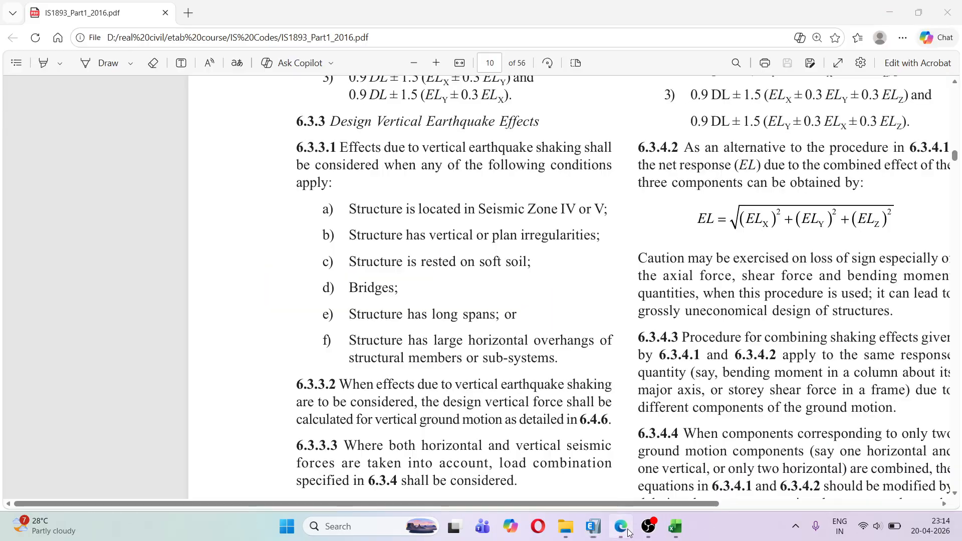
scroll(552, 332, "down", 3)
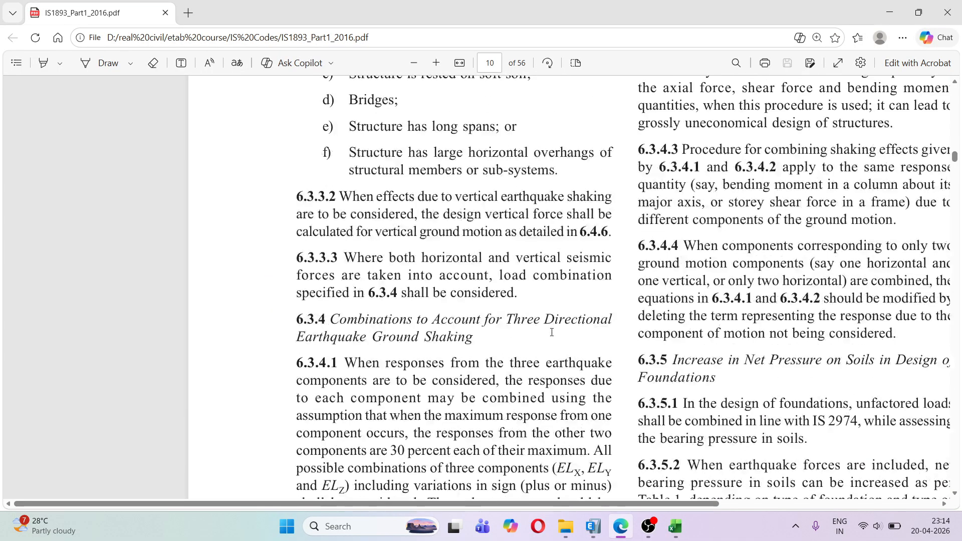
scroll(552, 332, "down", 12)
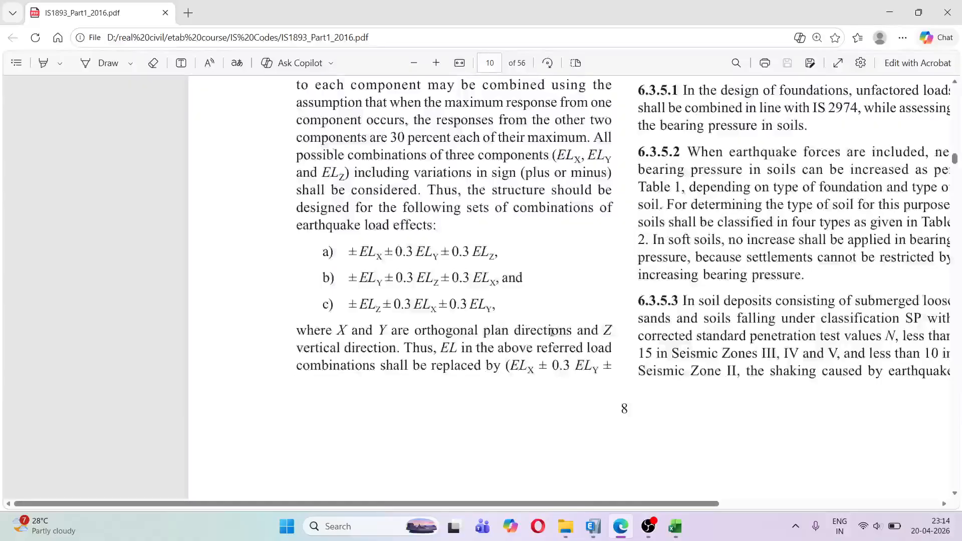
scroll(549, 336, "down", 3)
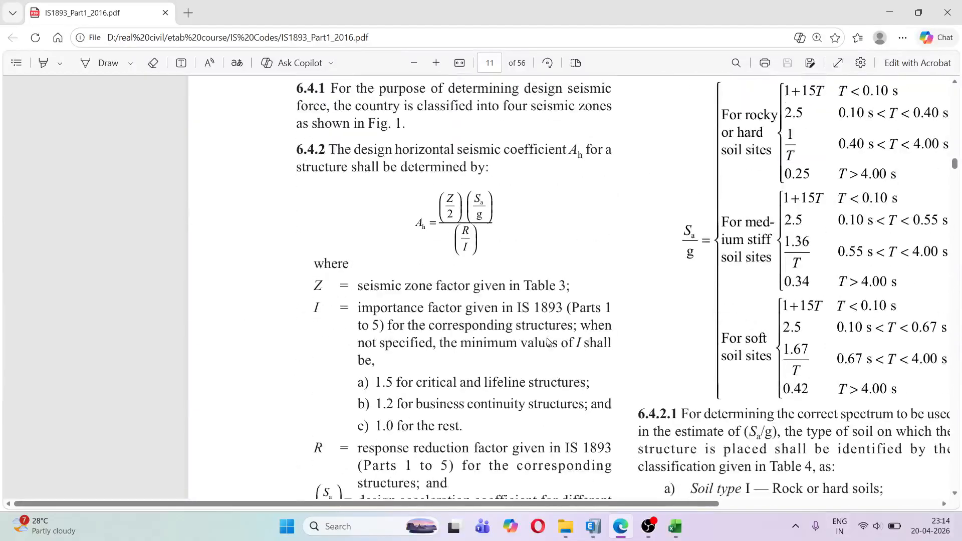
scroll(423, 273, "down", 11)
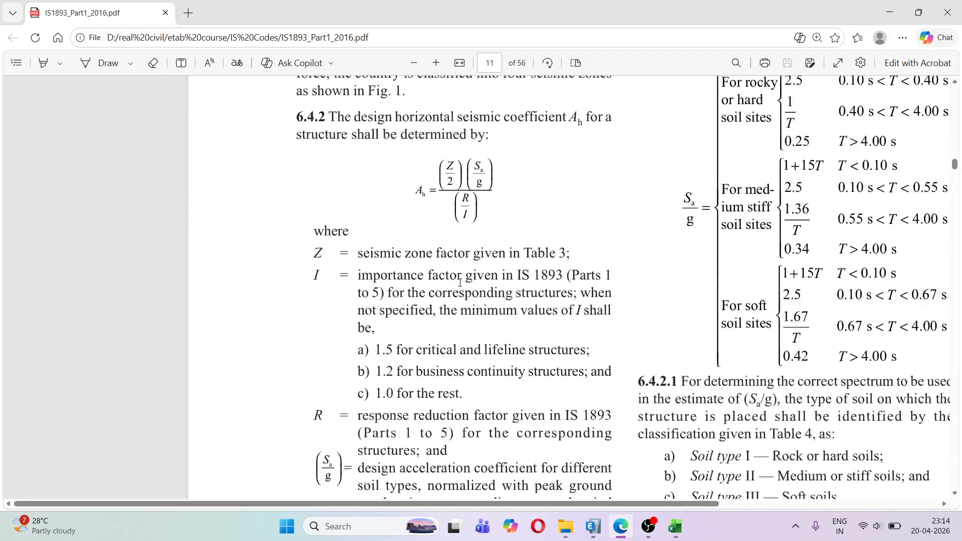
scroll(460, 283, "down", 20)
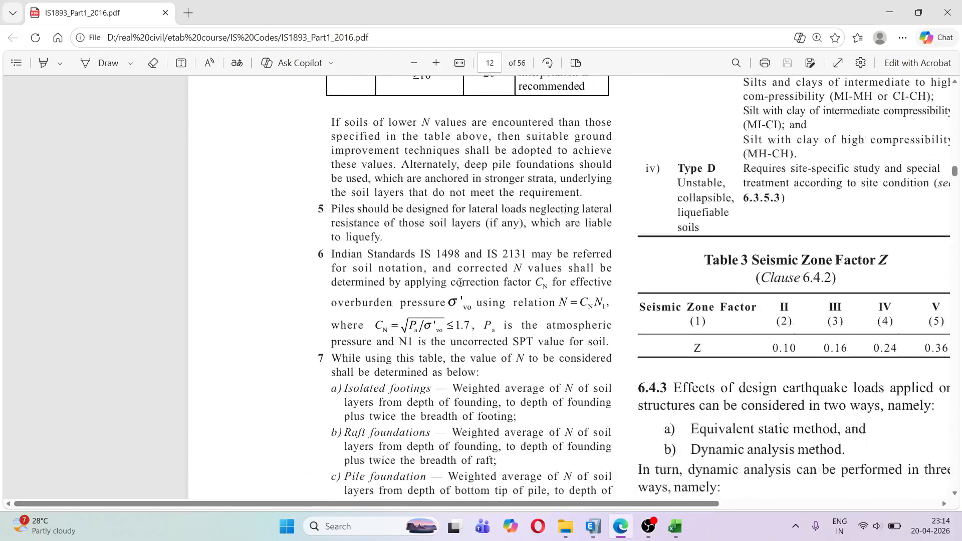
scroll(460, 283, "down", 20)
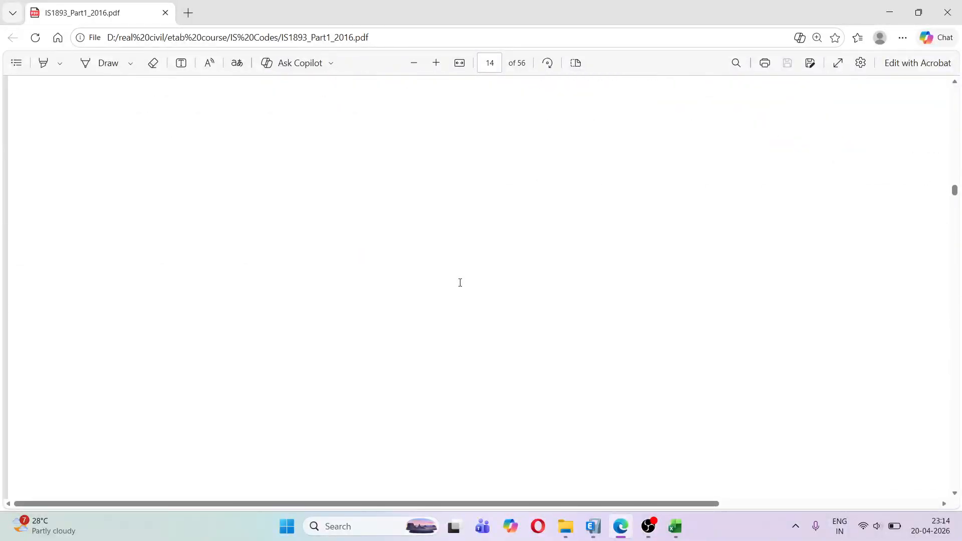
scroll(460, 282, "down", 20)
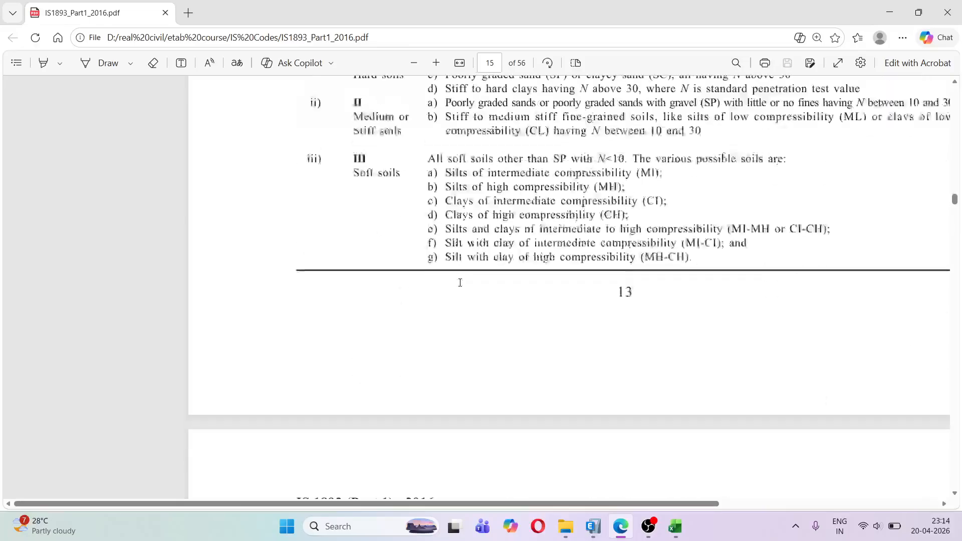
scroll(460, 283, "down", 20)
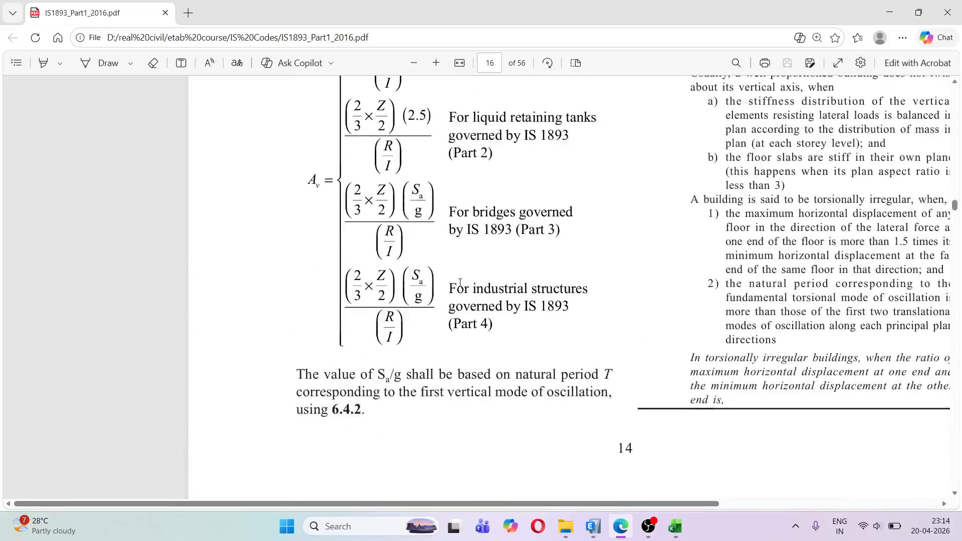
Step: Review clause 6.4.6 of the IS 1893 PDF, focusing on the vertical acceleration formula Av for buildings governed by Part 1
scroll(460, 282, "up", 4)
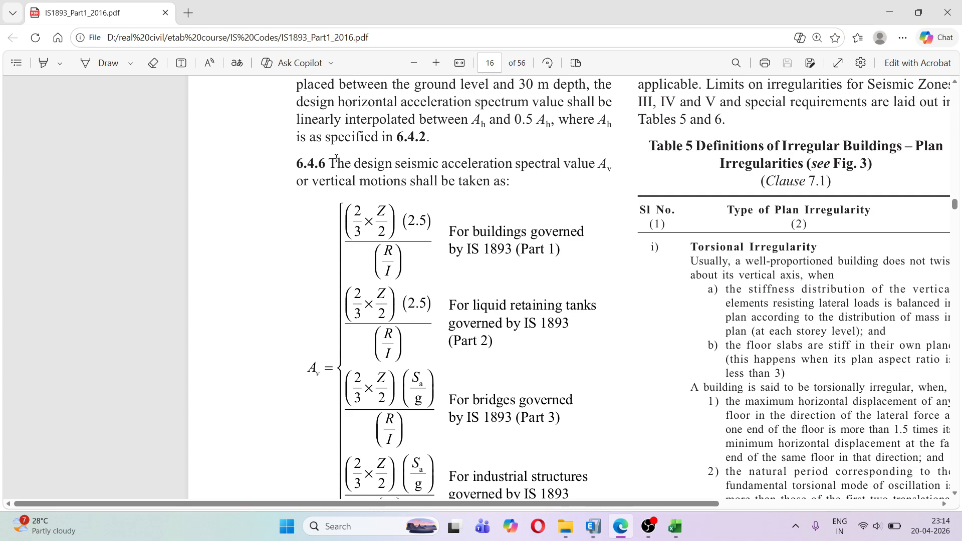
left_click_drag(344, 163, 612, 171)
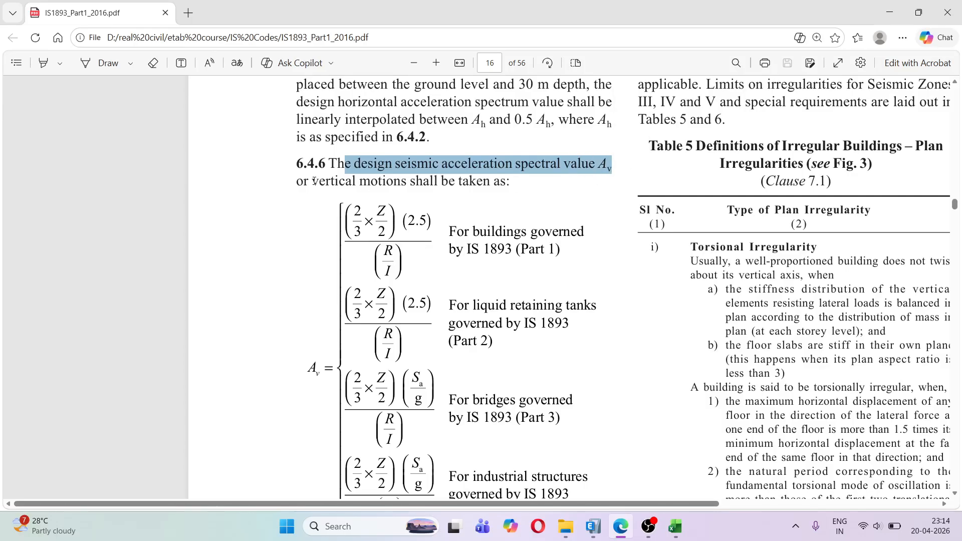
left_click_drag(315, 181, 521, 193)
left_click(474, 211)
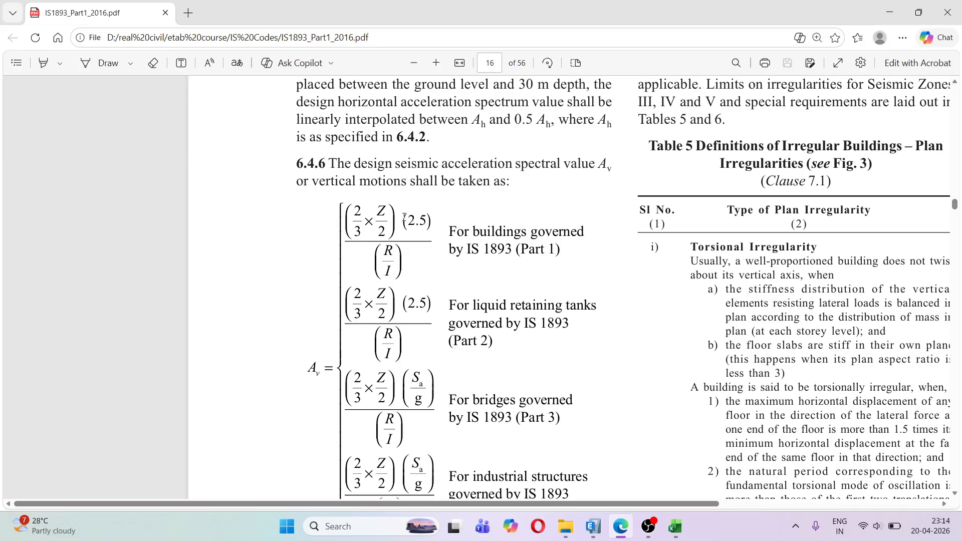
left_click_drag(405, 216, 429, 227)
left_click(423, 228)
left_click_drag(460, 232, 546, 232)
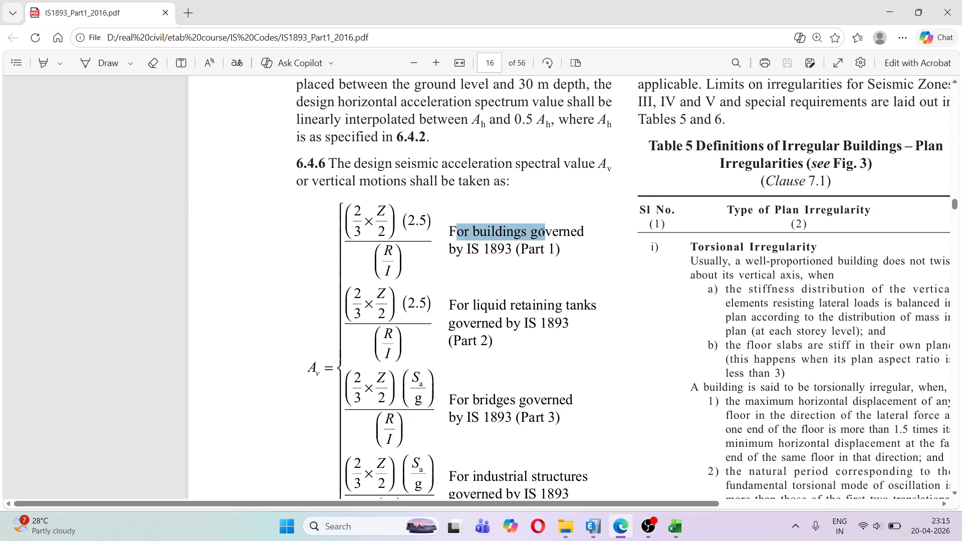
left_click_drag(449, 249, 504, 250)
left_click(517, 248)
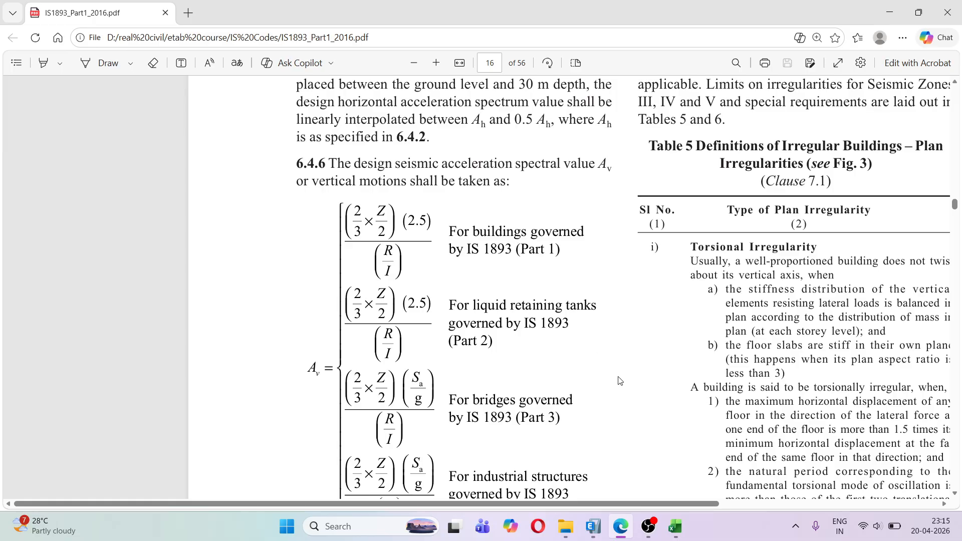
Step: Switch to ETABS and start adding a new response spectrum function of type User
left_click(593, 526)
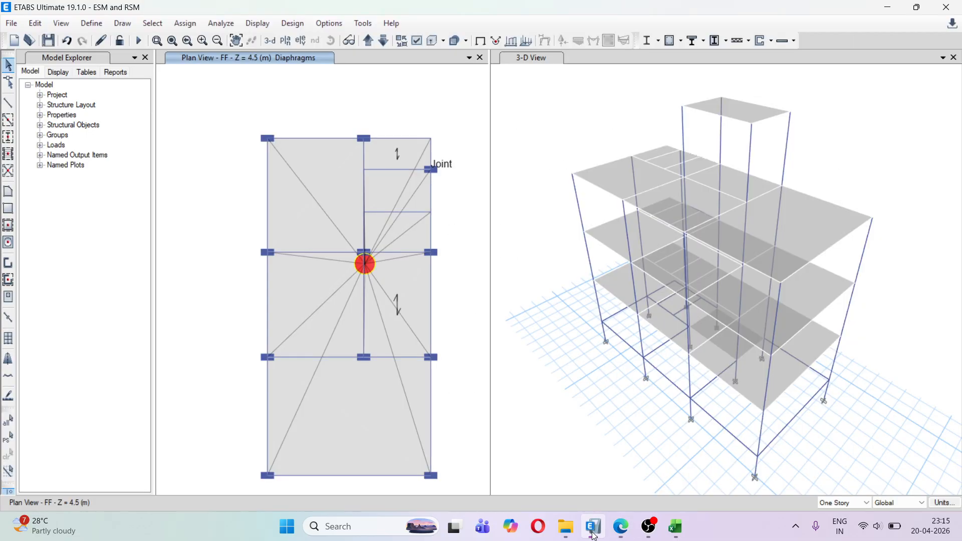
left_click(91, 23)
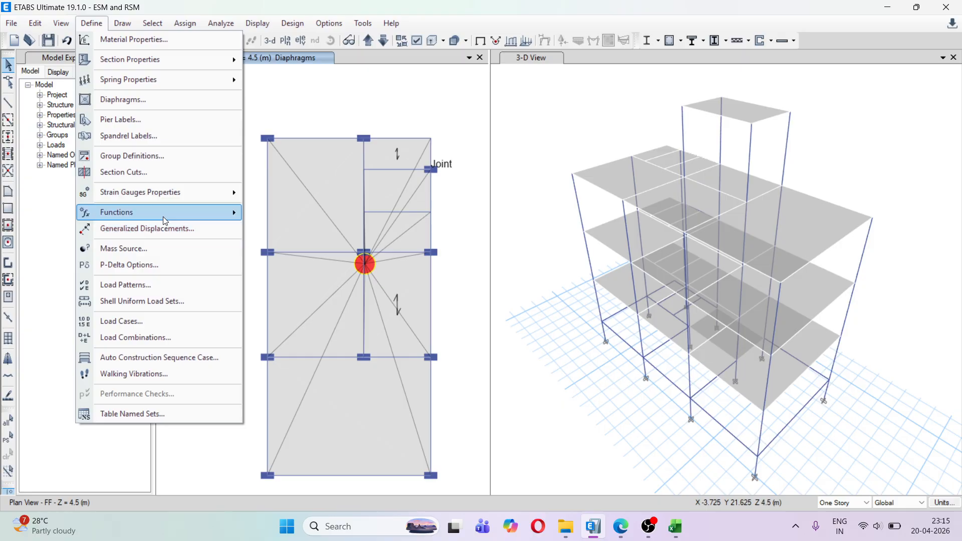
mouse_move(163, 217)
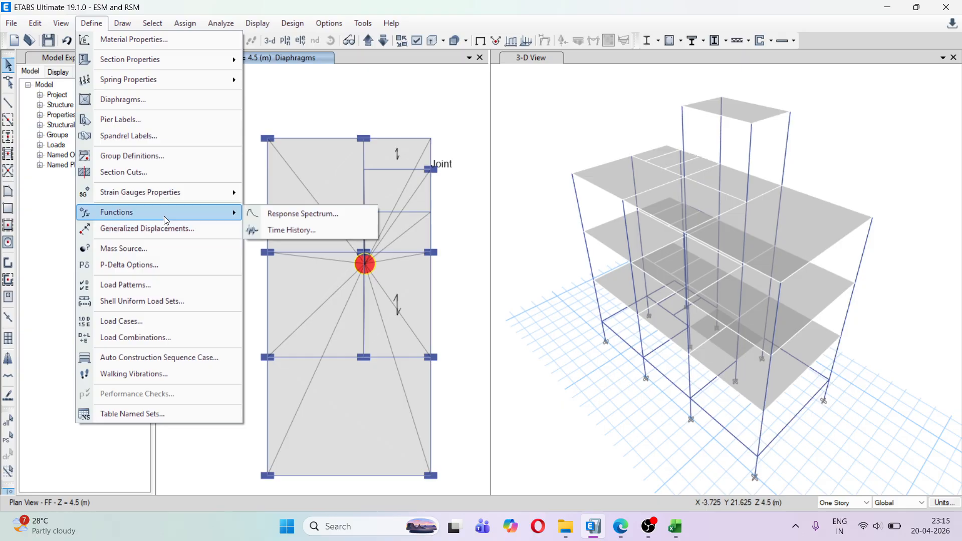
left_click(302, 217)
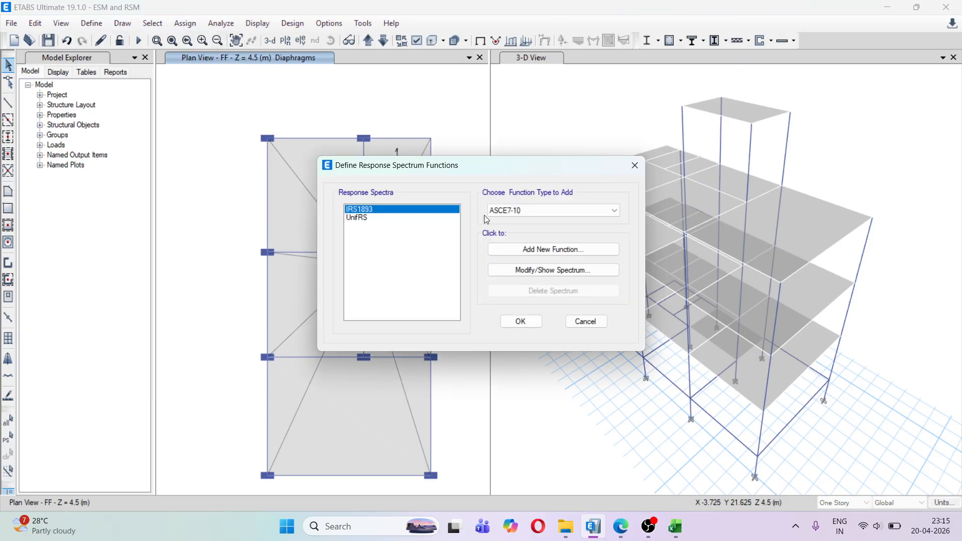
left_click(501, 211)
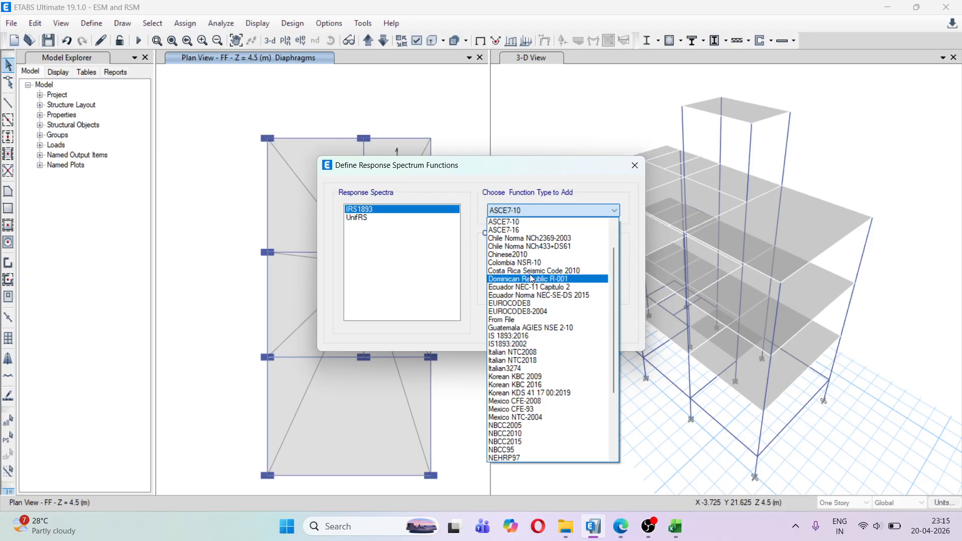
left_click(535, 337)
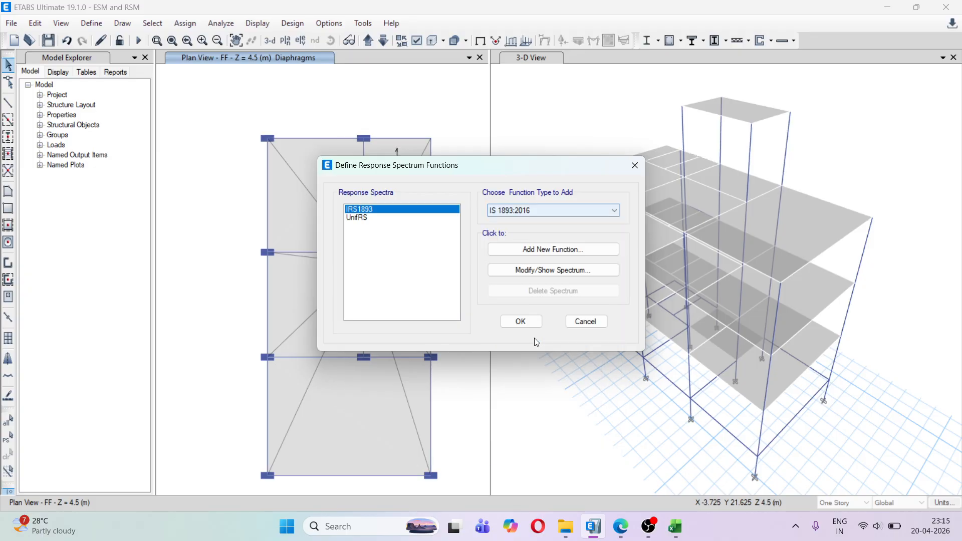
left_click(526, 214)
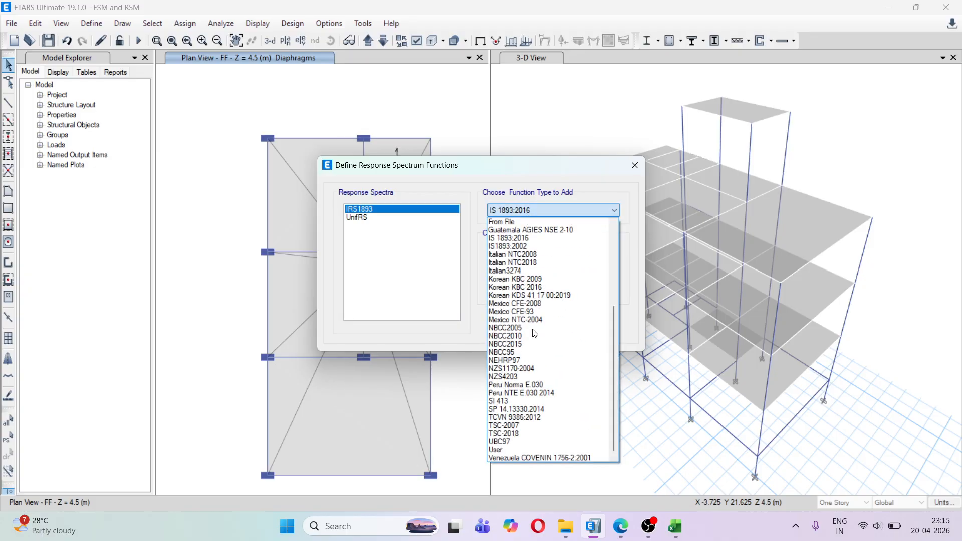
left_click(539, 443)
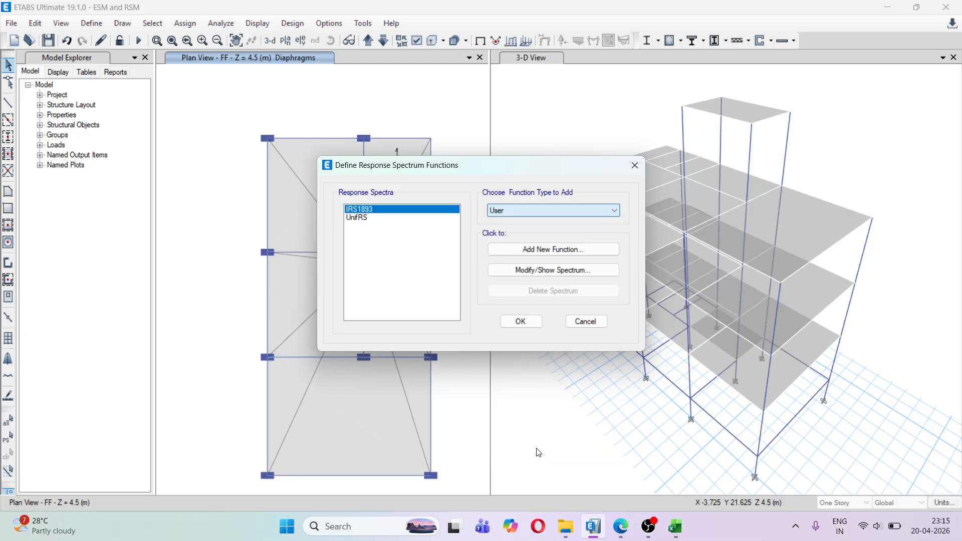
left_click(556, 250)
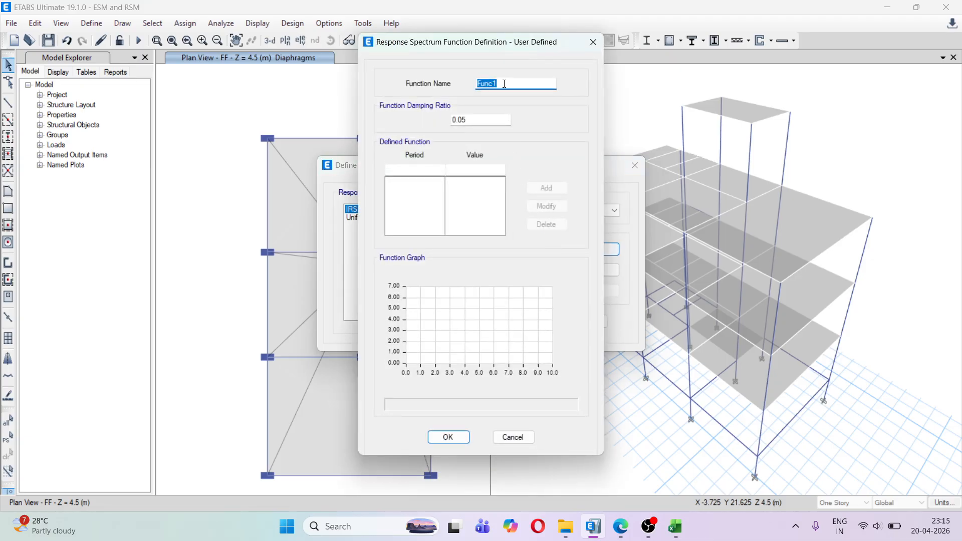
Step: Name the response spectrum function IRSZ1893 and enter 0 as the period of its first point
type("IS")
type("RSZ1893")
left_click(422, 171)
left_click(464, 171)
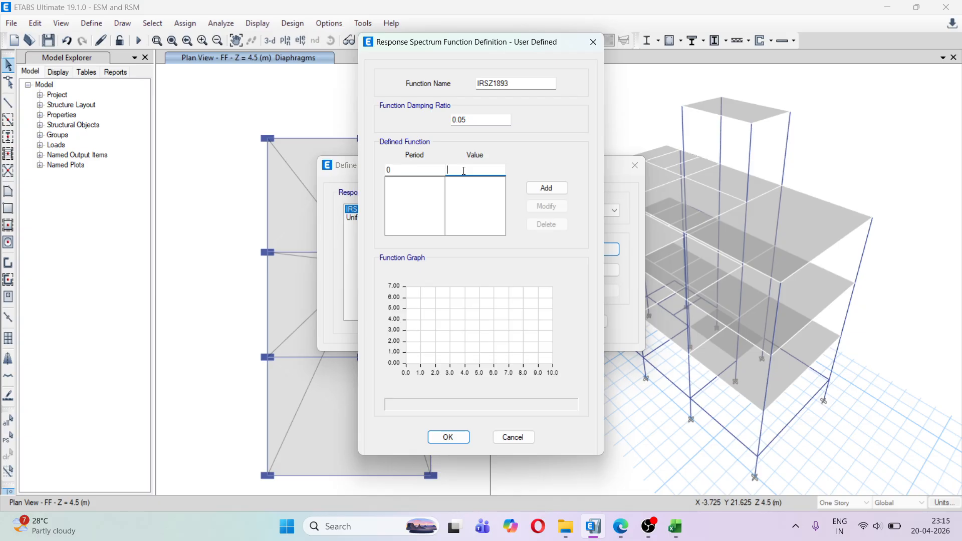
Step: Return to the Av formula in the IS 1893 PDF and open Calculator alongside it
left_click(624, 529)
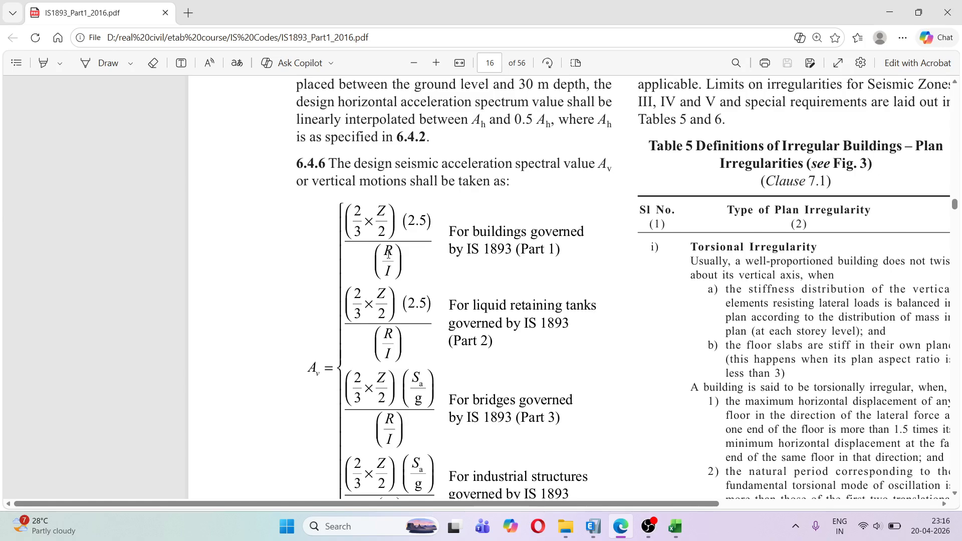
left_click(353, 530)
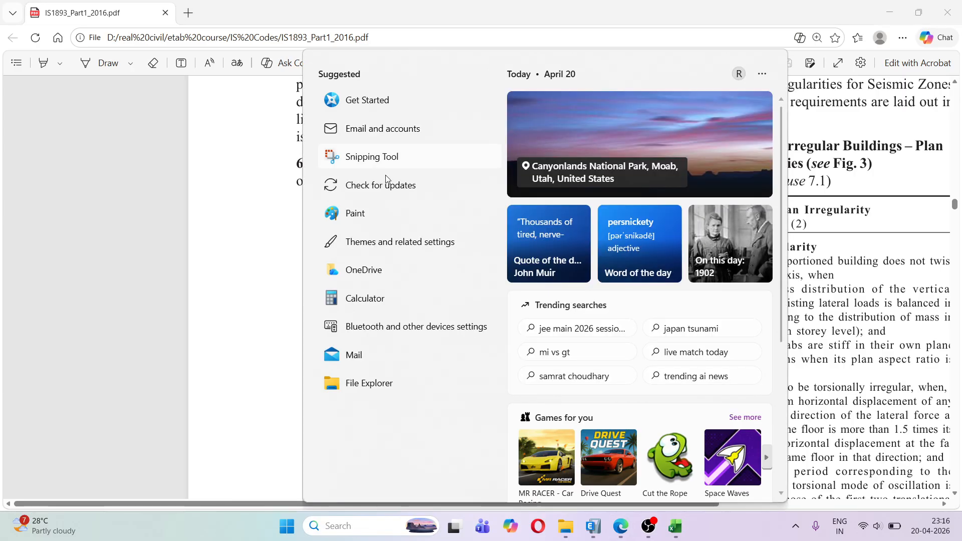
left_click(365, 300)
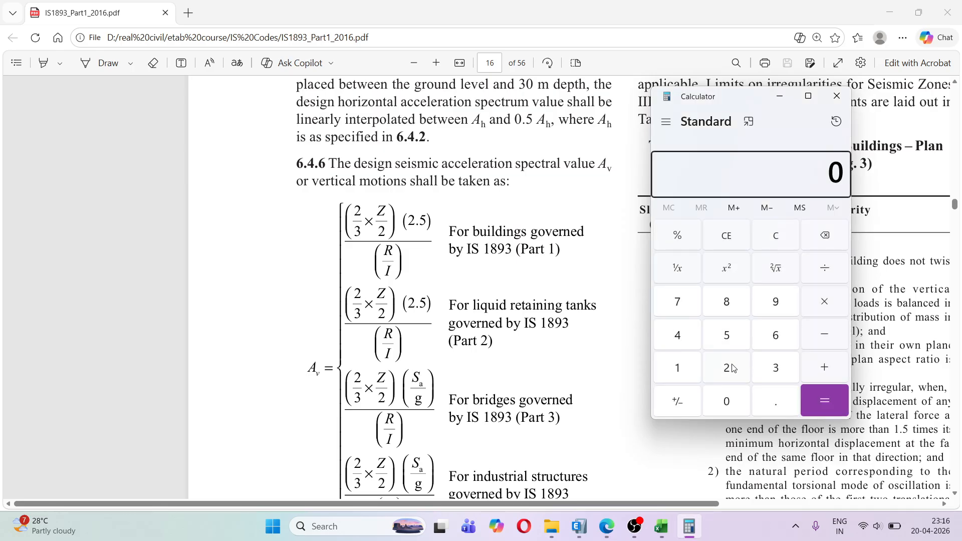
Step: Calculate 2 ÷ 3 × 0.1 as the first part of the Av numerator for buildings
left_click(732, 368)
left_click(825, 270)
left_click(777, 372)
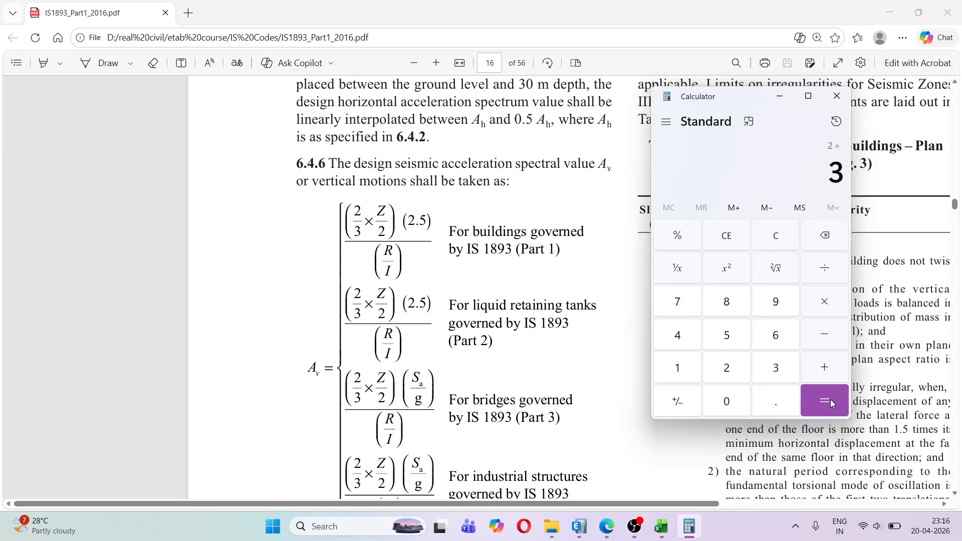
left_click(830, 399)
left_click(823, 303)
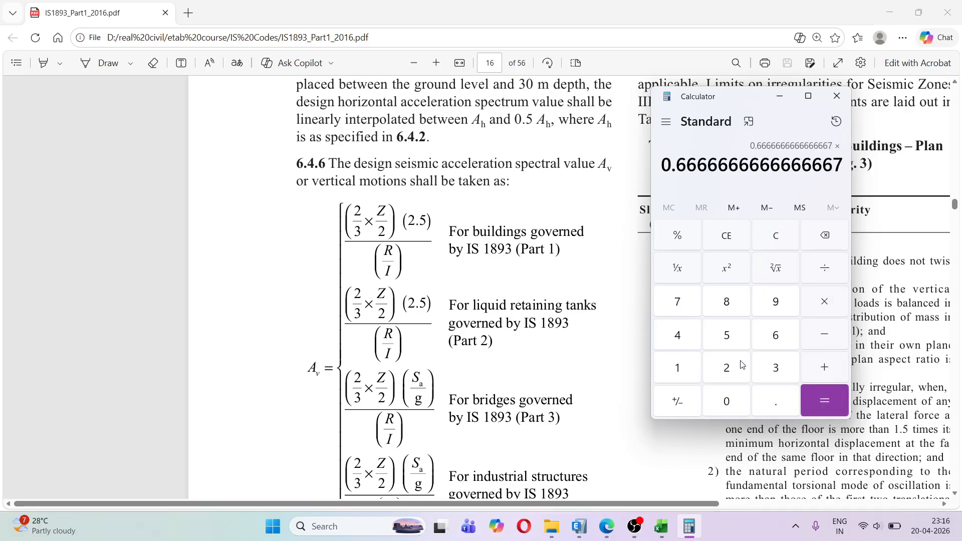
left_click(732, 402)
left_click(770, 402)
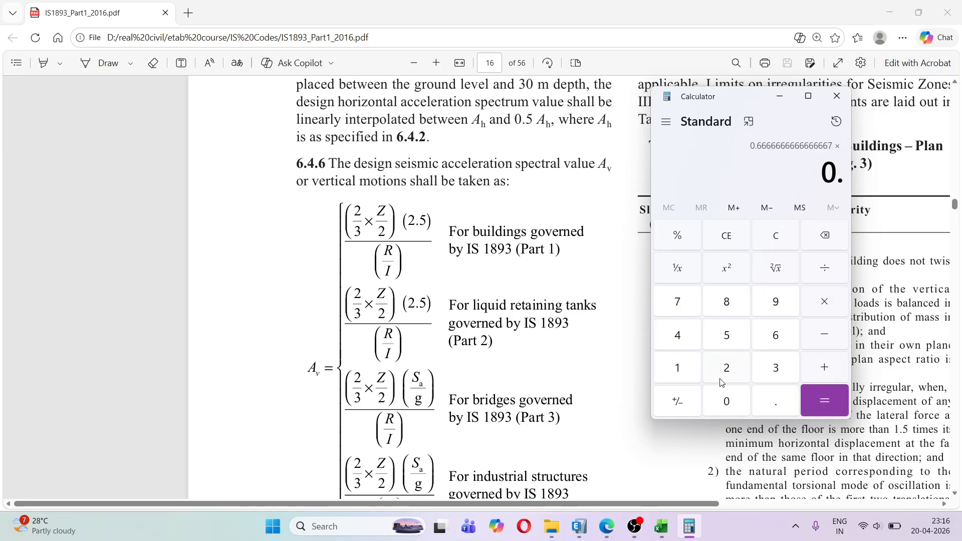
left_click(685, 371)
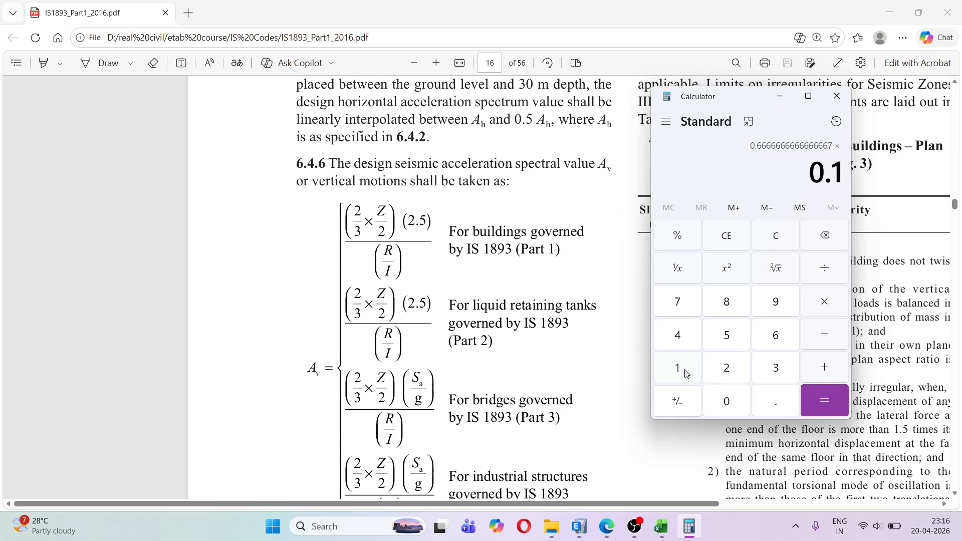
left_click(831, 393)
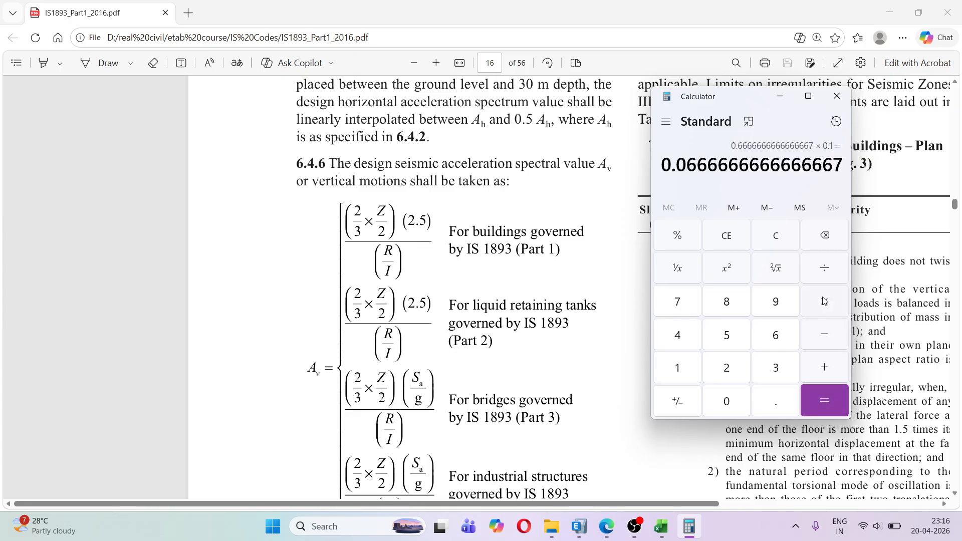
Step: Divide the running result by 2 and multiply it by 2.5, then clear the calculation
left_click(825, 268)
left_click(743, 370)
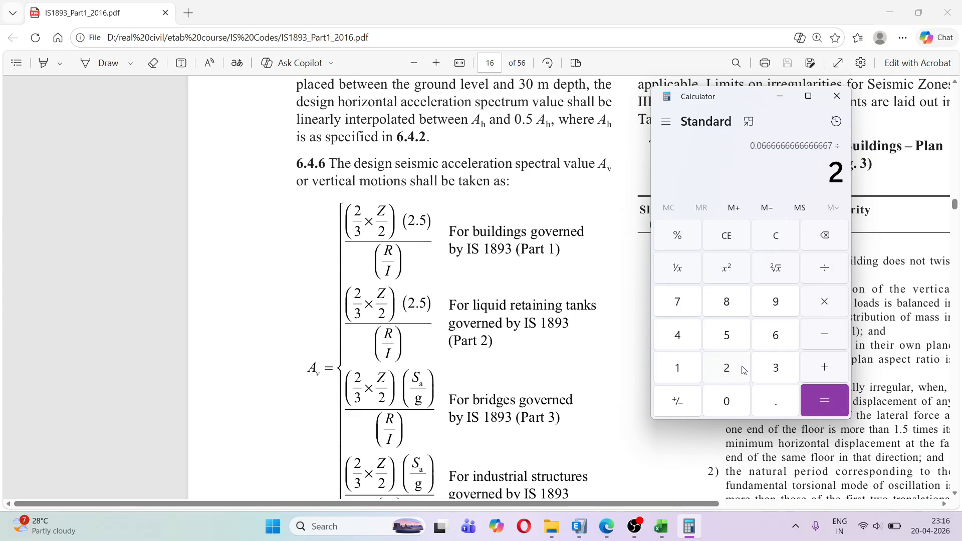
left_click(824, 409)
left_click(822, 302)
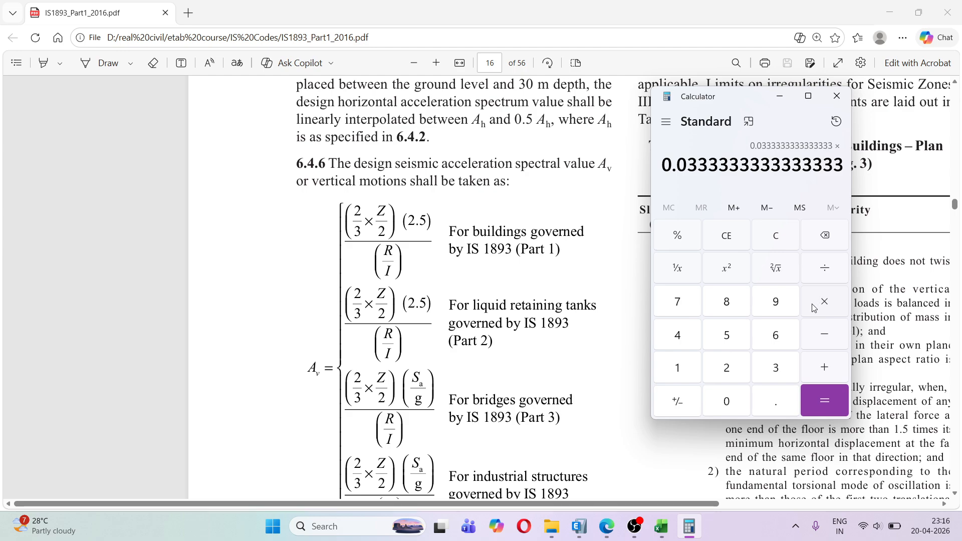
left_click(733, 371)
left_click(775, 407)
left_click(727, 336)
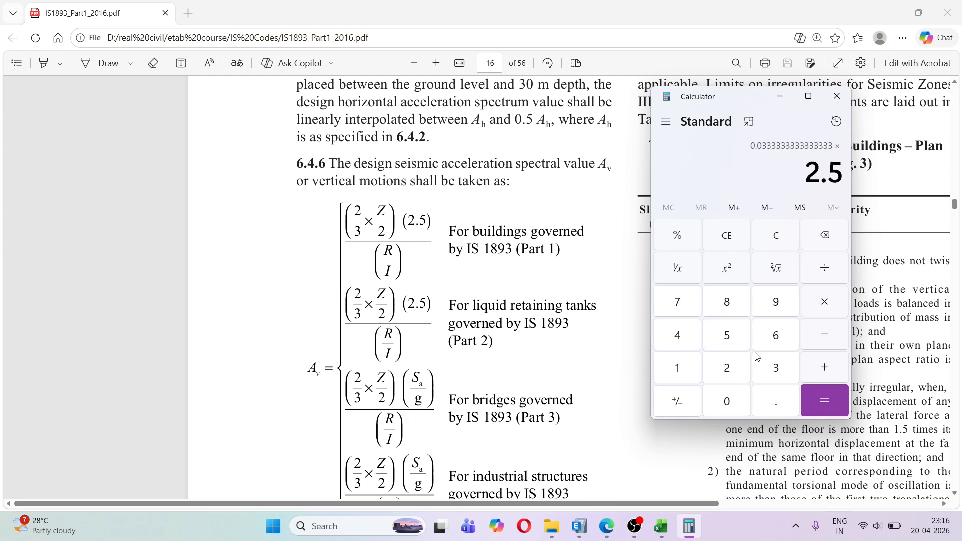
left_click(830, 401)
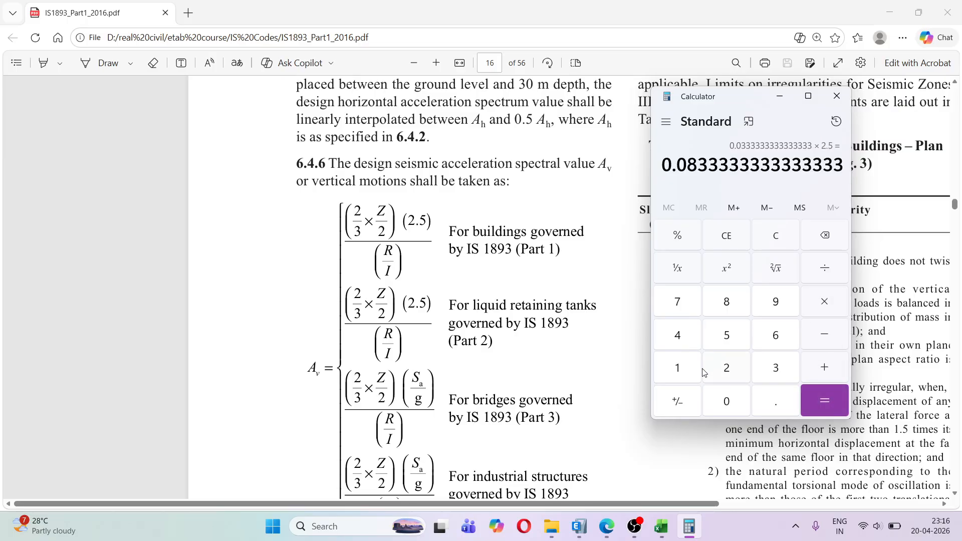
left_click(685, 373)
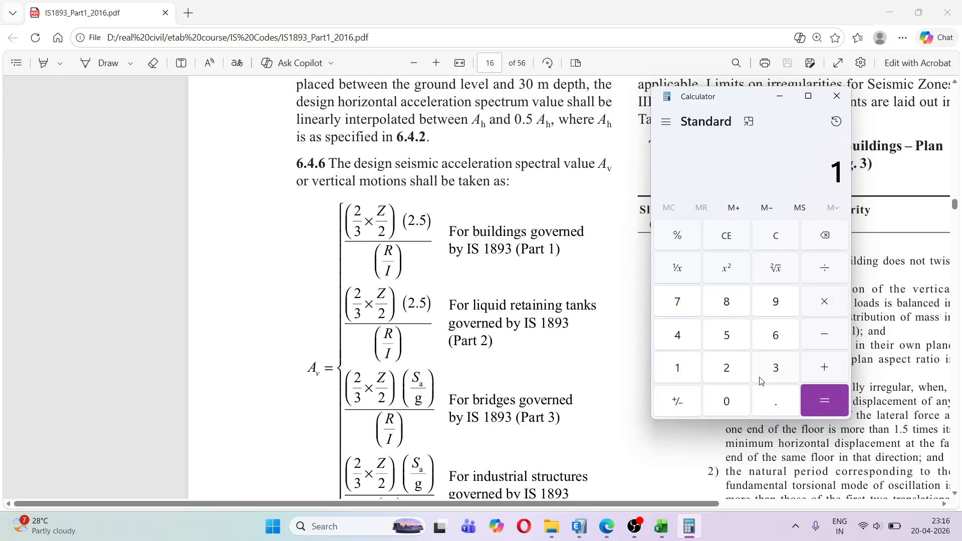
left_click(785, 245)
Step: Start the Av calculation over with 2 ÷ 3 × 0.1
left_click(726, 367)
left_click(824, 270)
left_click(785, 365)
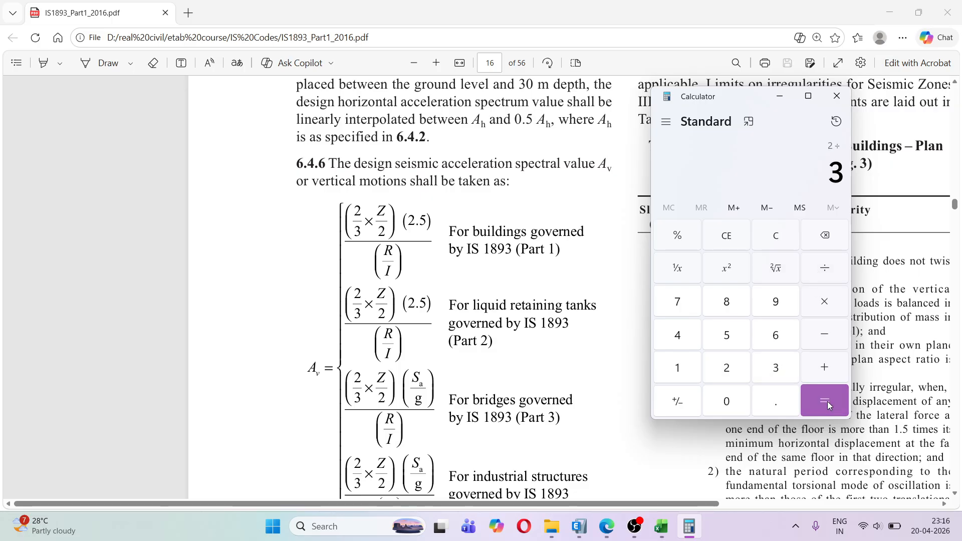
left_click(826, 399)
left_click(826, 301)
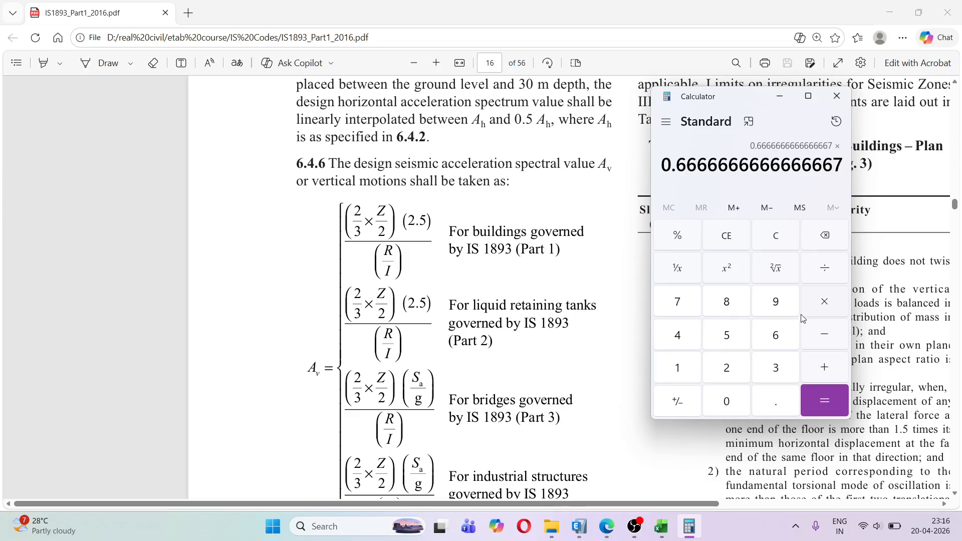
left_click(730, 399)
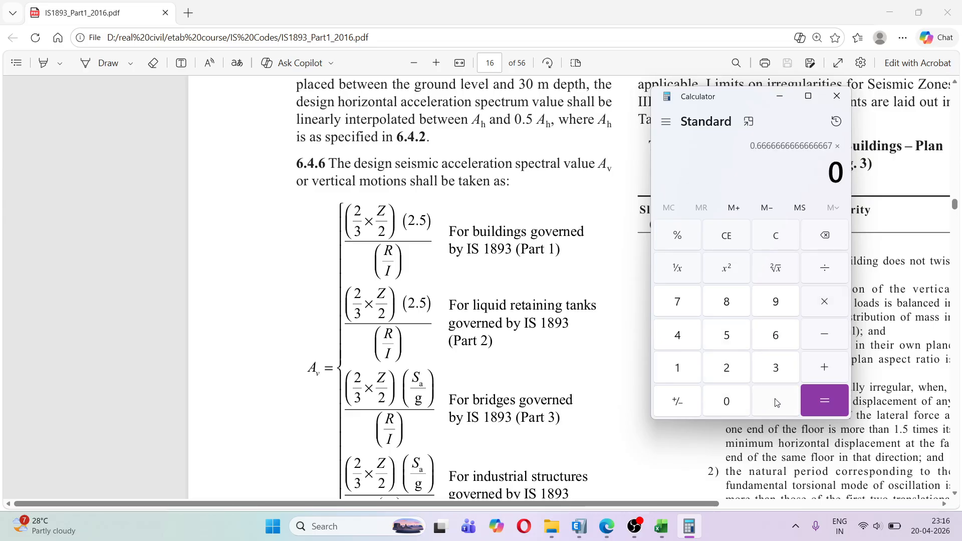
left_click(776, 401)
left_click(690, 370)
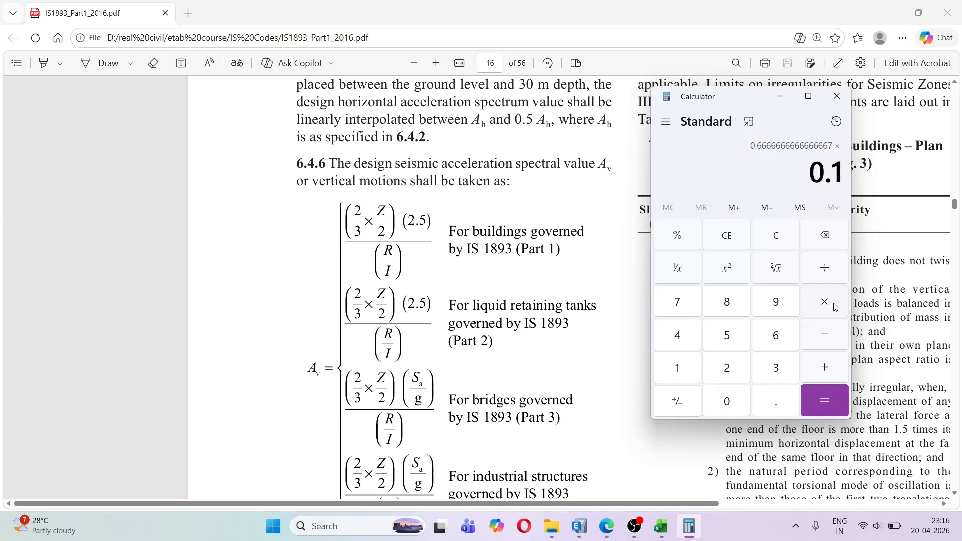
left_click(831, 396)
Step: Divide the running result by 2 and multiply it by 2.5 to complete the Av numerator
left_click(828, 275)
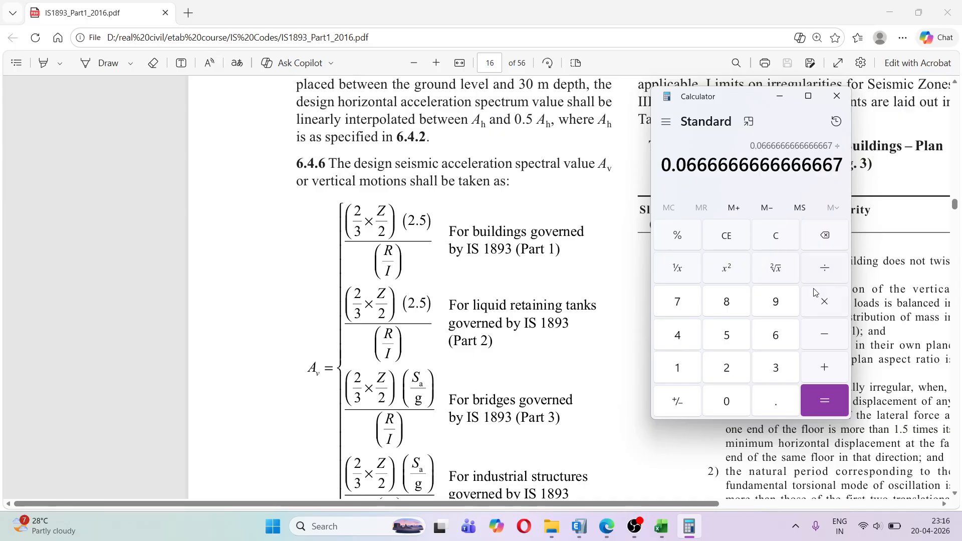
left_click(726, 369)
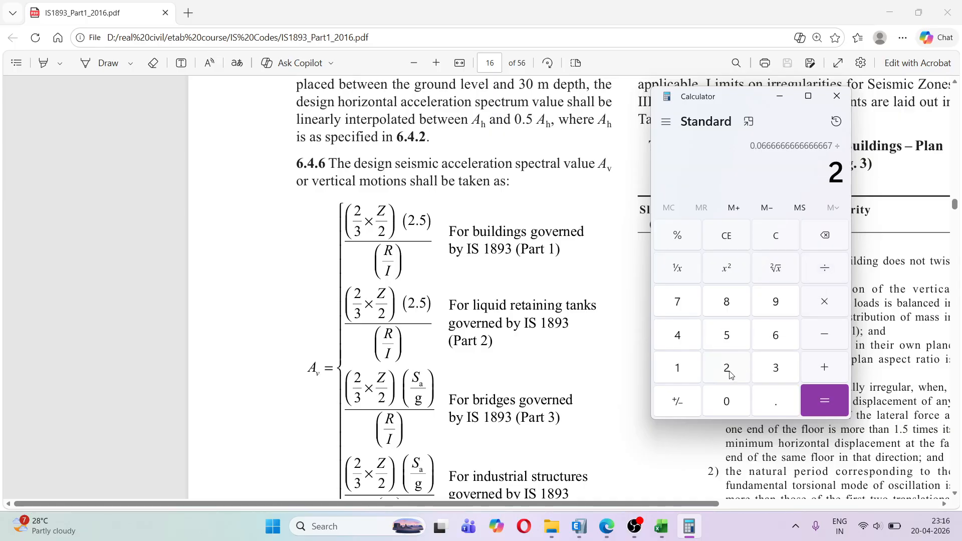
left_click(828, 399)
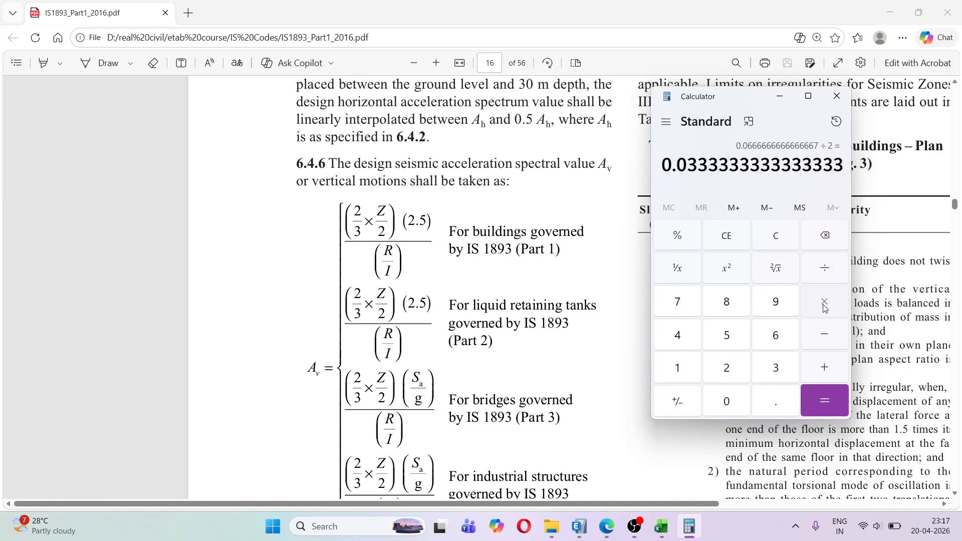
left_click(824, 307)
left_click(729, 369)
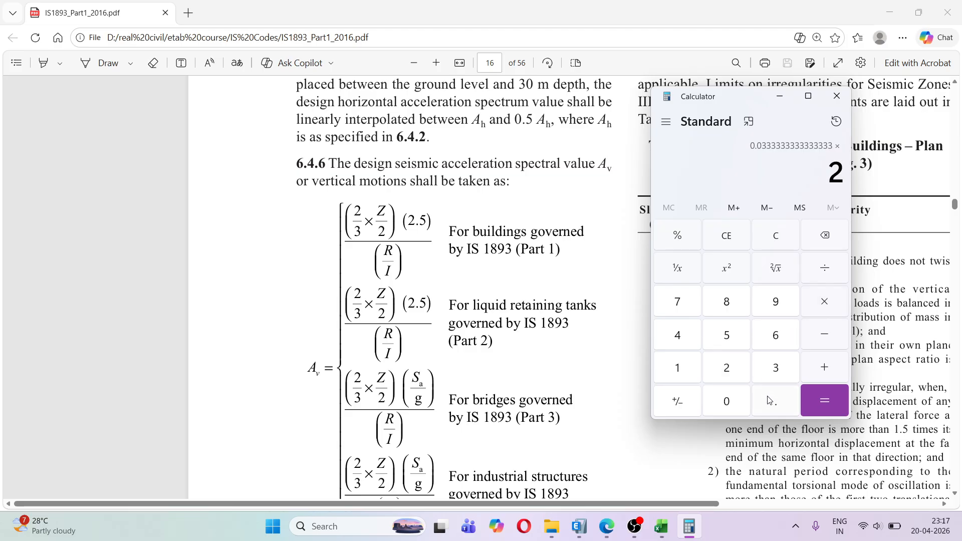
left_click(769, 401)
left_click(741, 337)
left_click(822, 399)
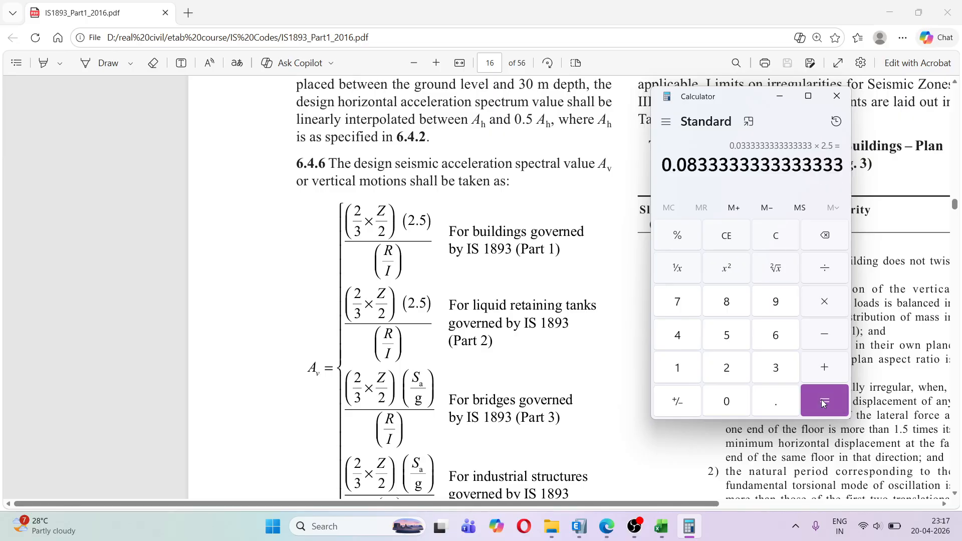
Step: Divide the numerator by 5, then copy the quotient and paste it into a cleared calculation
left_click(824, 269)
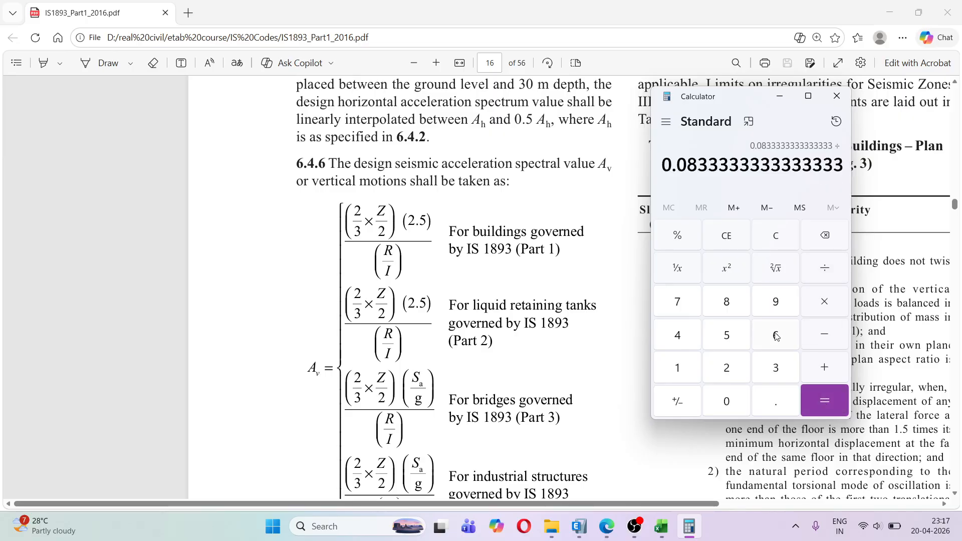
left_click(733, 341)
left_click(833, 404)
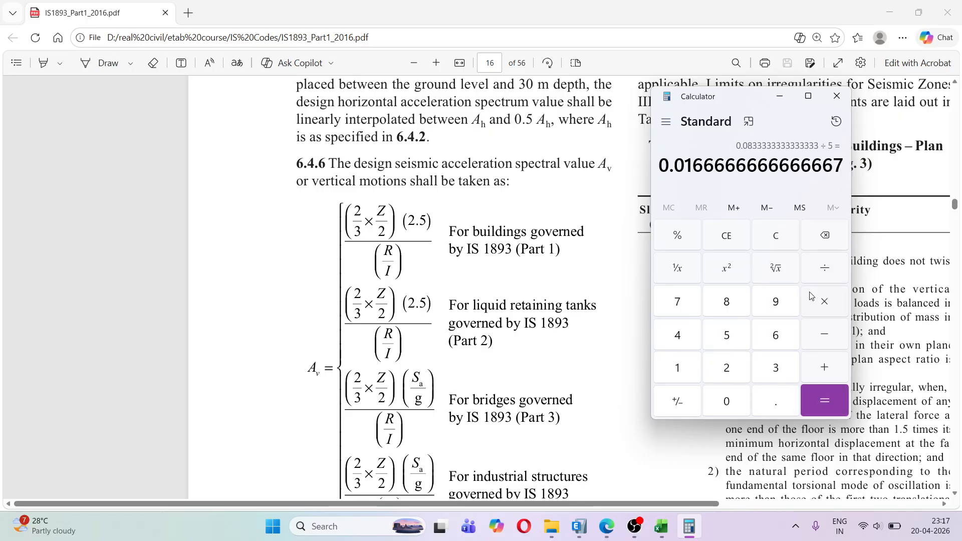
left_click(826, 272)
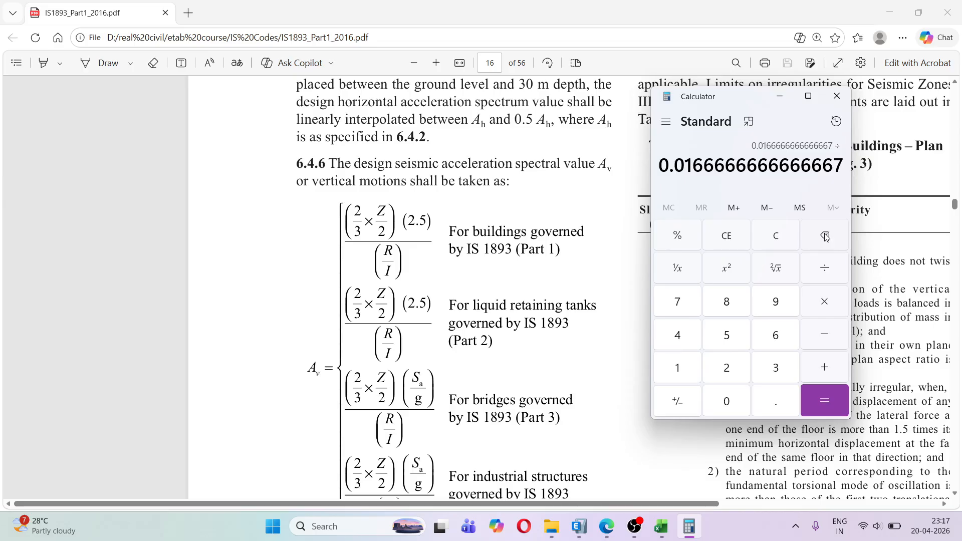
left_click_drag(660, 166, 844, 166)
key("ctrl+c")
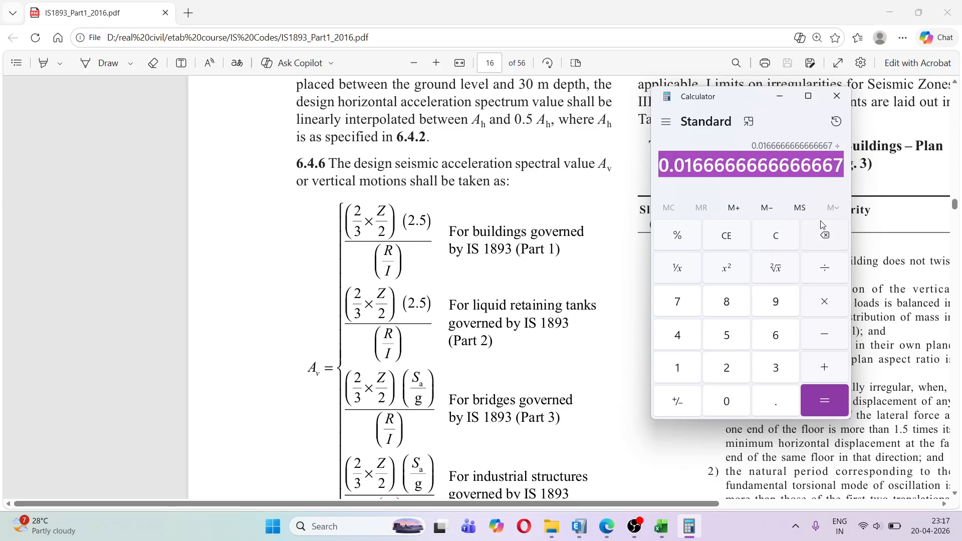
left_click(787, 237)
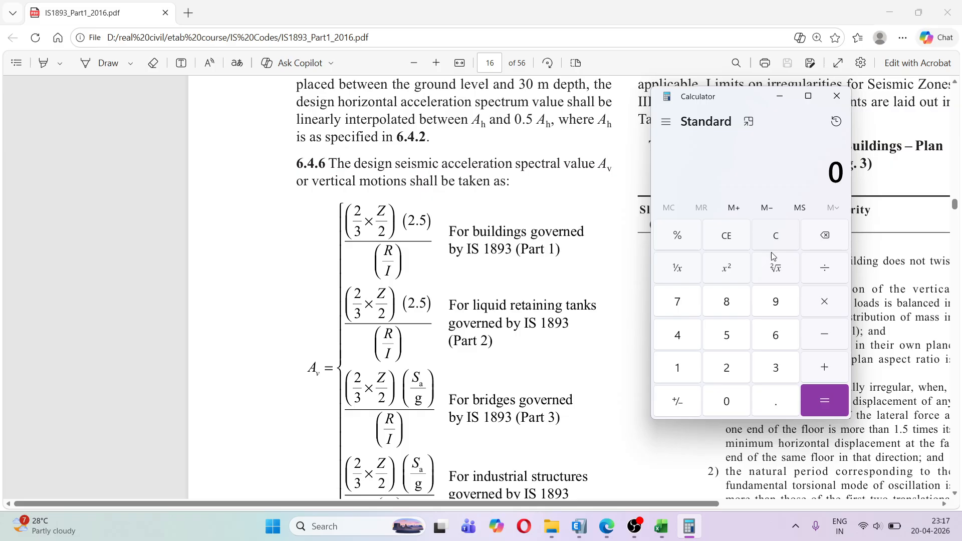
double_click(839, 172)
key("ctrl+v")
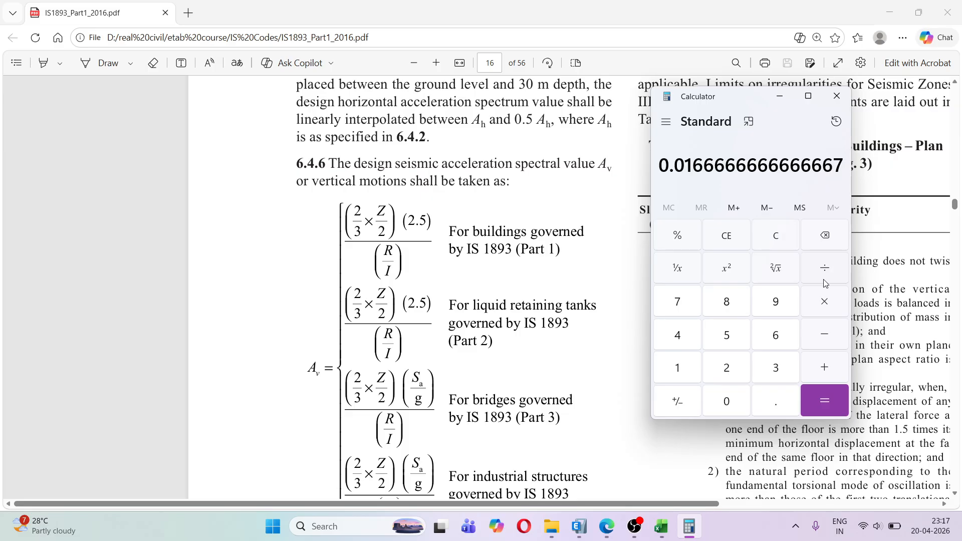
Step: Multiply the pasted value by 1.2 to get Av, and minimize Calculator
left_click(824, 301)
left_click(691, 377)
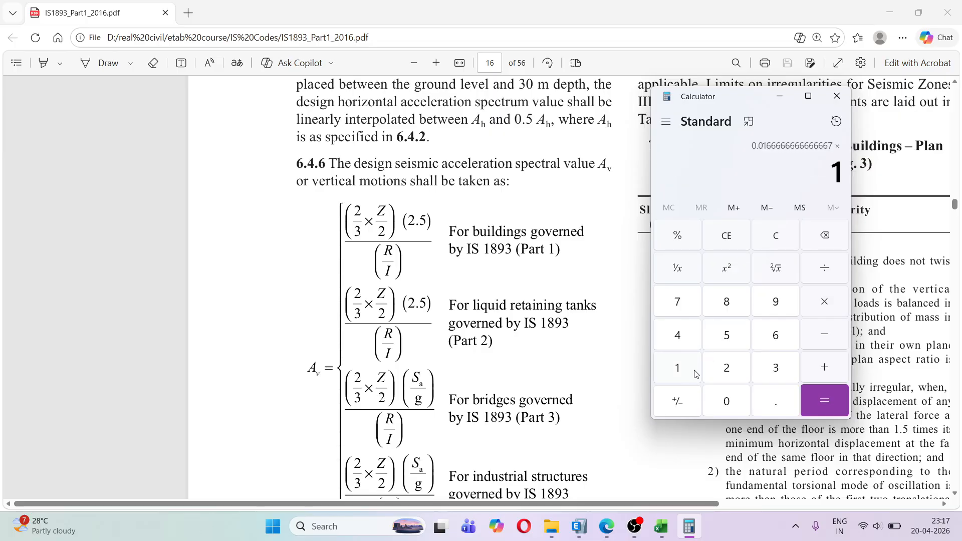
left_click(780, 407)
left_click(726, 369)
left_click(831, 396)
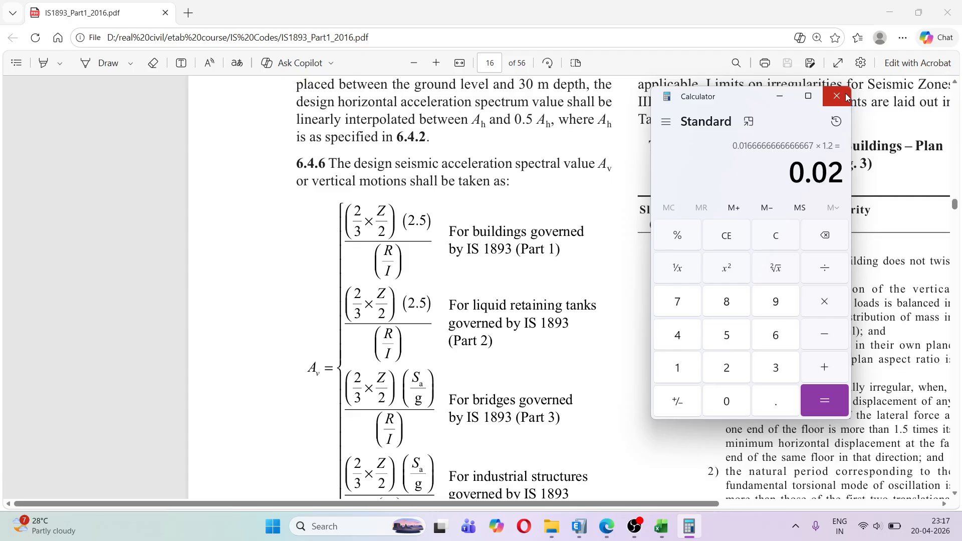
left_click(779, 96)
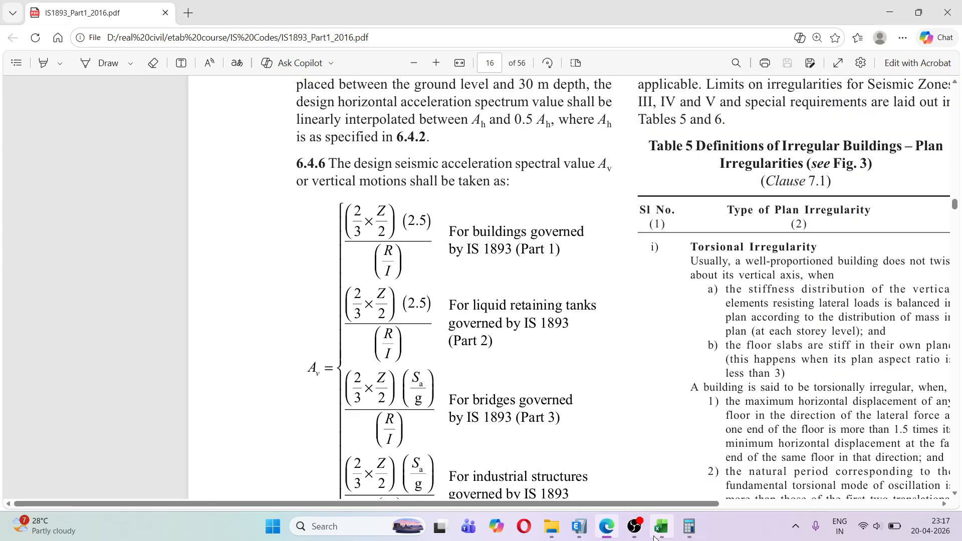
Step: Switch to ETABS and add two points to the IRSZ1893 function, periods 0 and 10, both with value 0.02
left_click(569, 479)
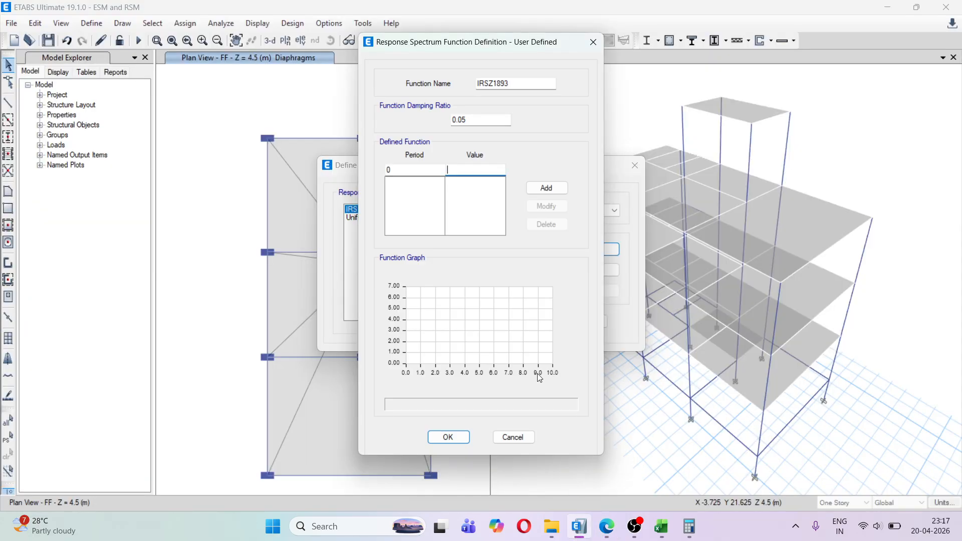
type("0.02")
left_click(528, 185)
double_click(400, 170)
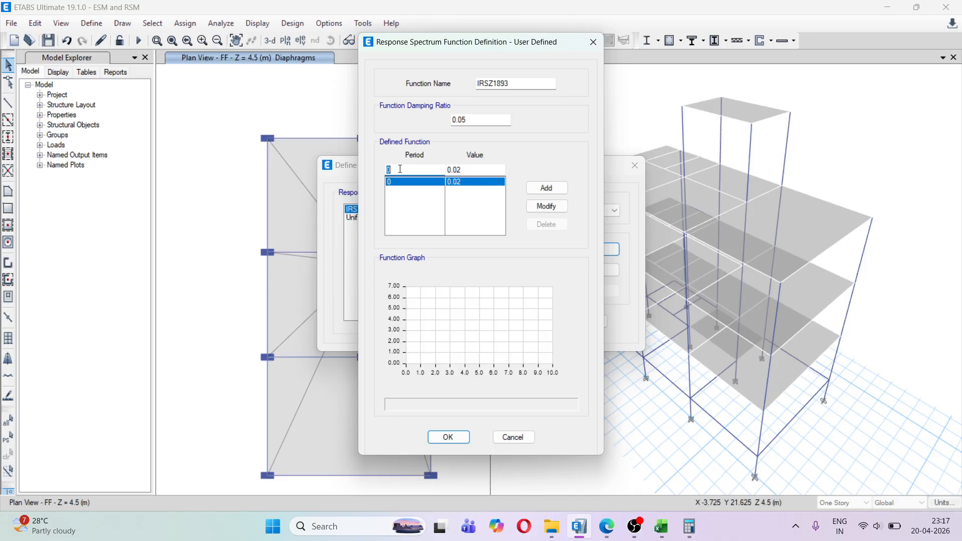
type("10")
left_click(545, 188)
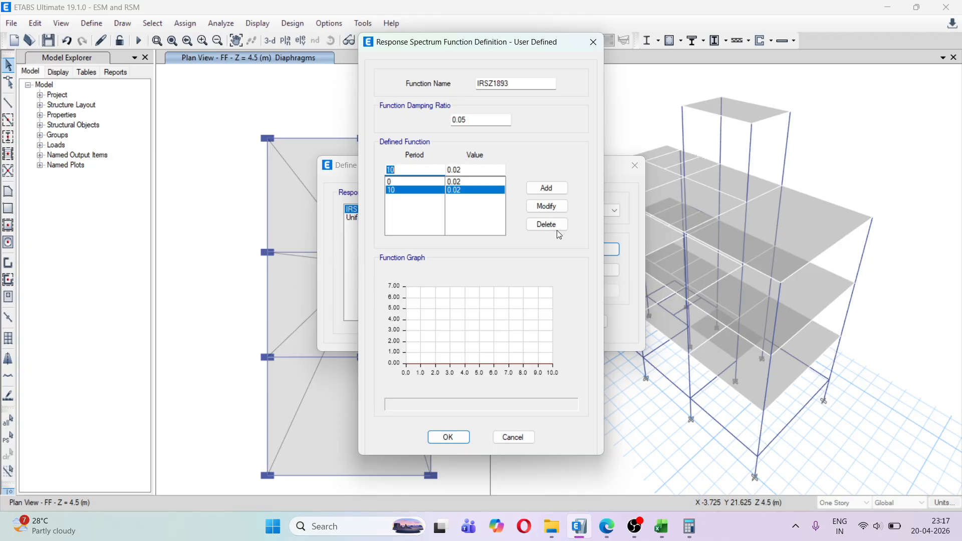
Step: Recheck the Av formula in the IS 1893 PDF, then return to ETABS and accept the IRSZ1893 function and the function list
left_click(607, 526)
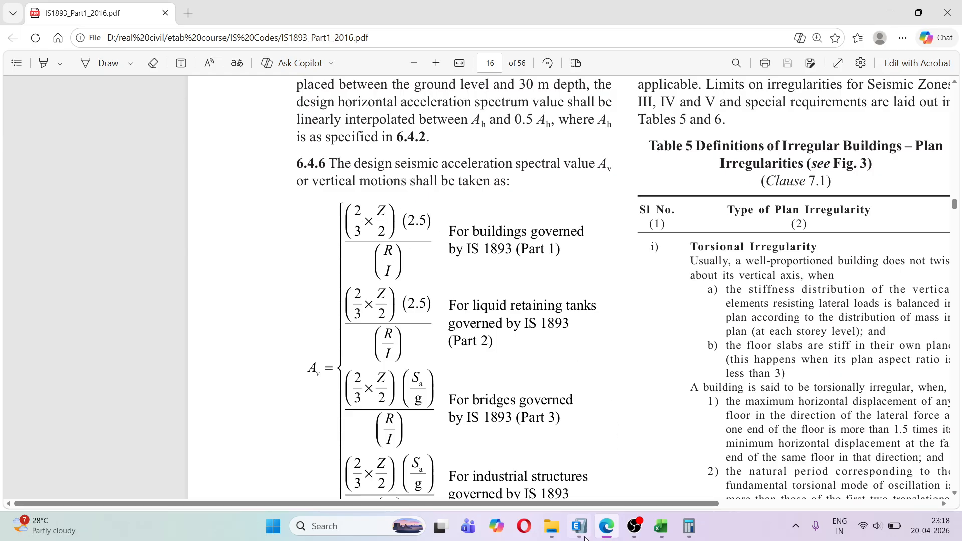
mouse_move(576, 531)
left_click(537, 441)
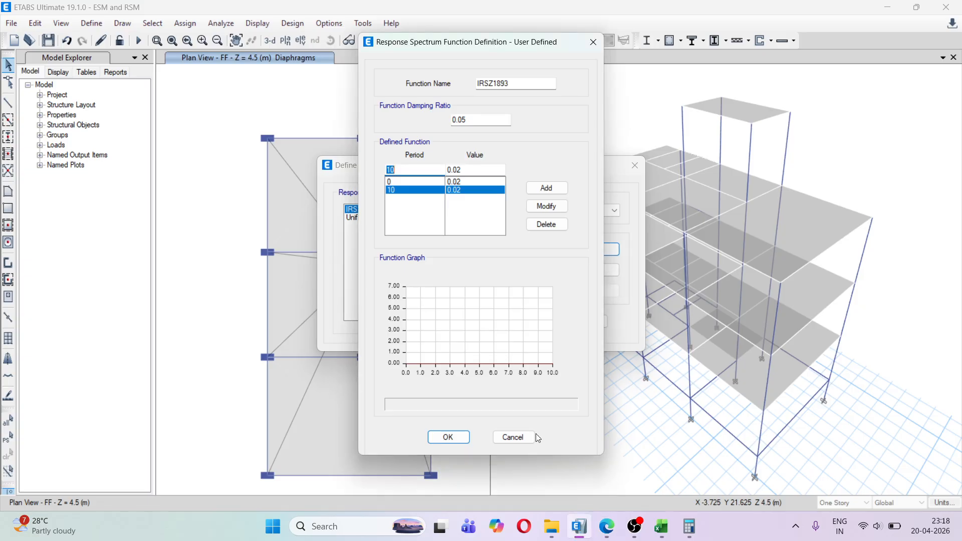
left_click(448, 437)
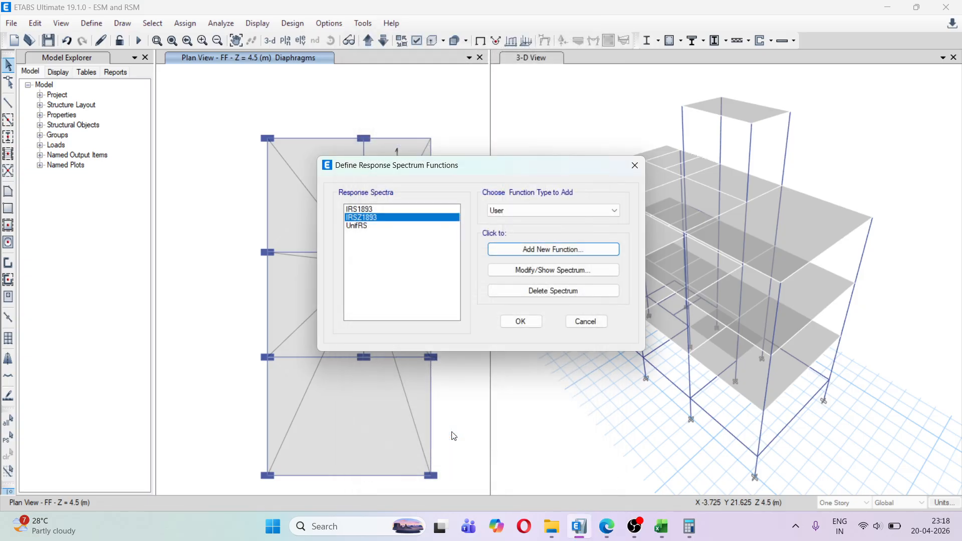
left_click(521, 322)
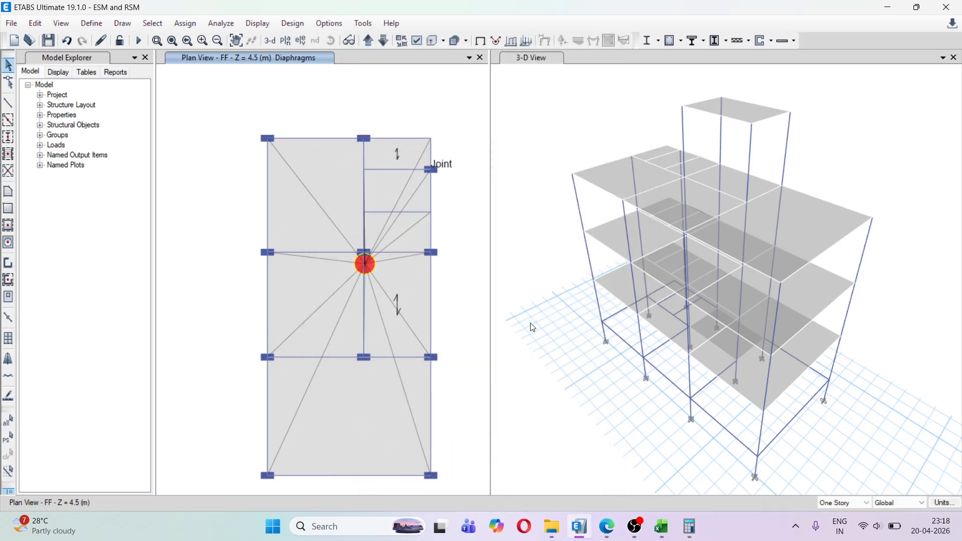
Step: Add a new load case named RSPZ with the type Response Spectrum
left_click(90, 24)
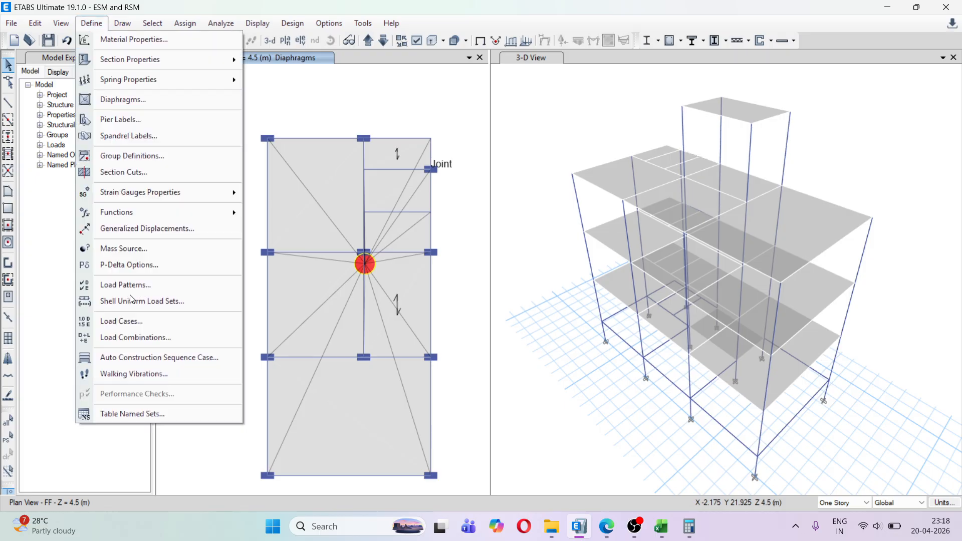
left_click(142, 322)
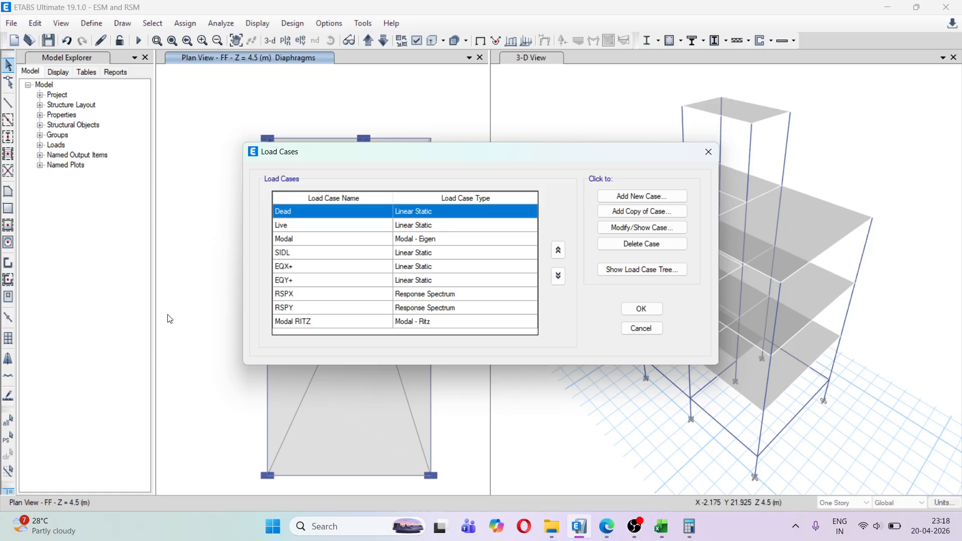
left_click(642, 196)
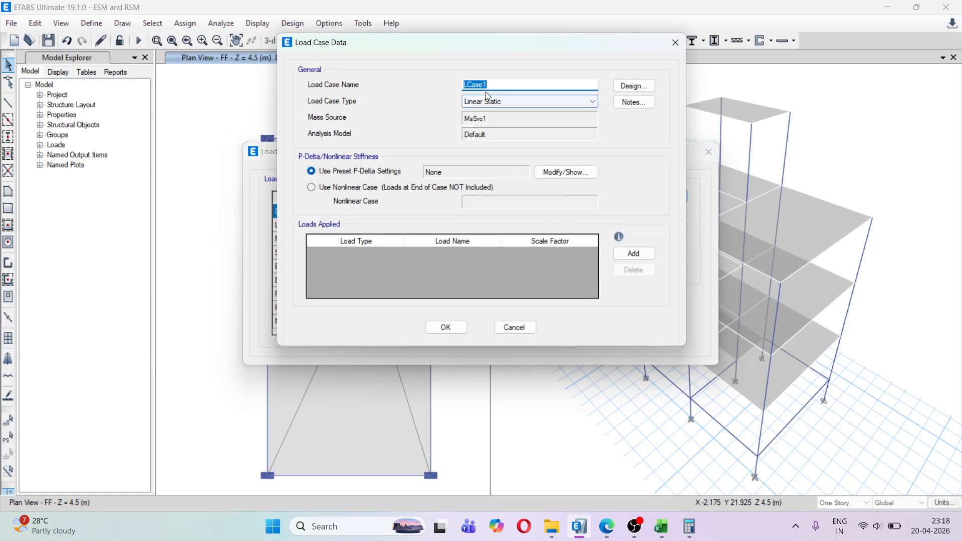
type("RSPZ")
left_click(498, 102)
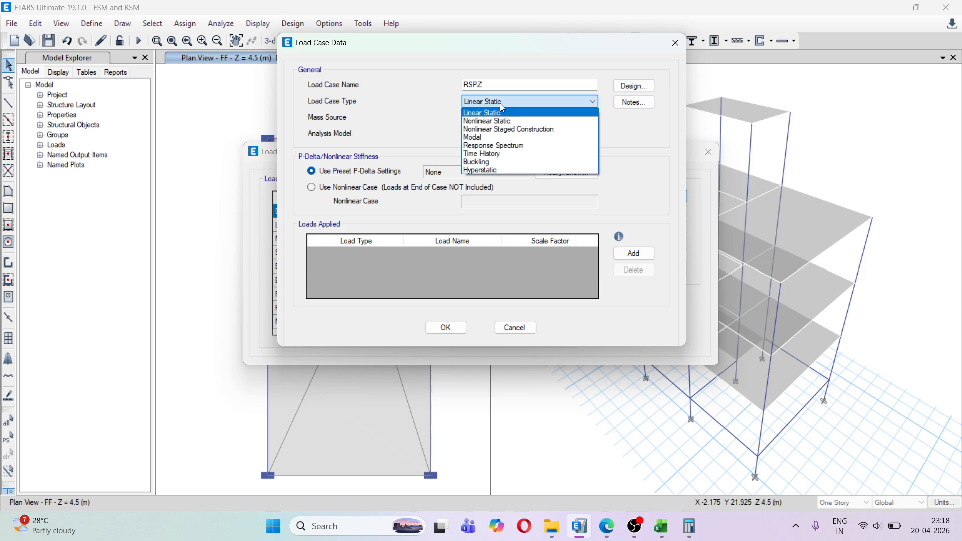
left_click(509, 146)
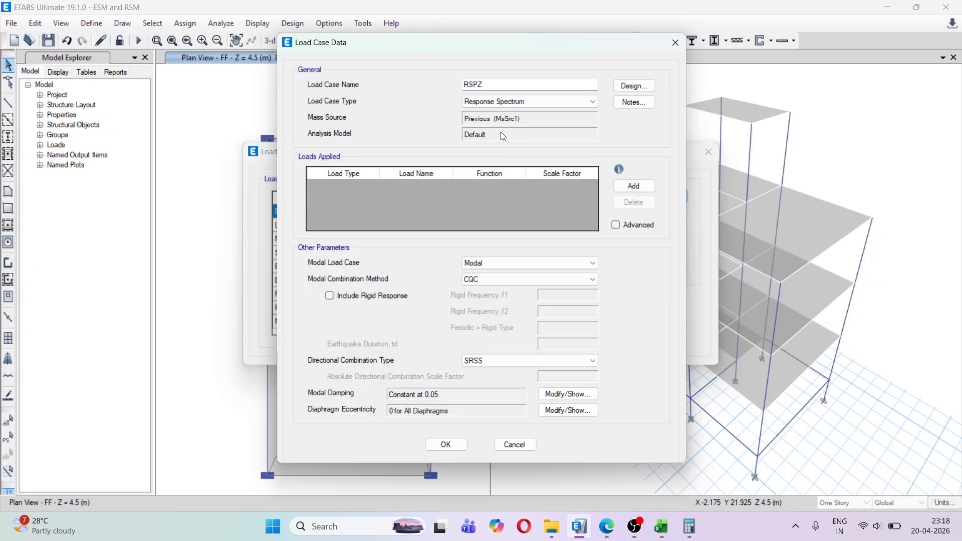
Step: Add an acceleration load to RSPZ in direction U3 using the IRSZ1893 function
left_click(641, 185)
left_click(376, 186)
left_click(377, 185)
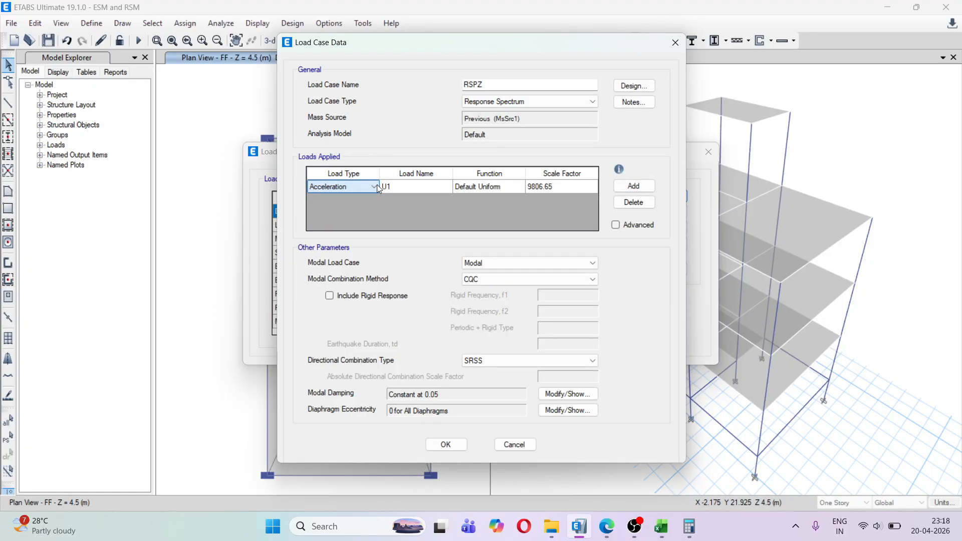
left_click(434, 187)
left_click(438, 191)
left_click(426, 214)
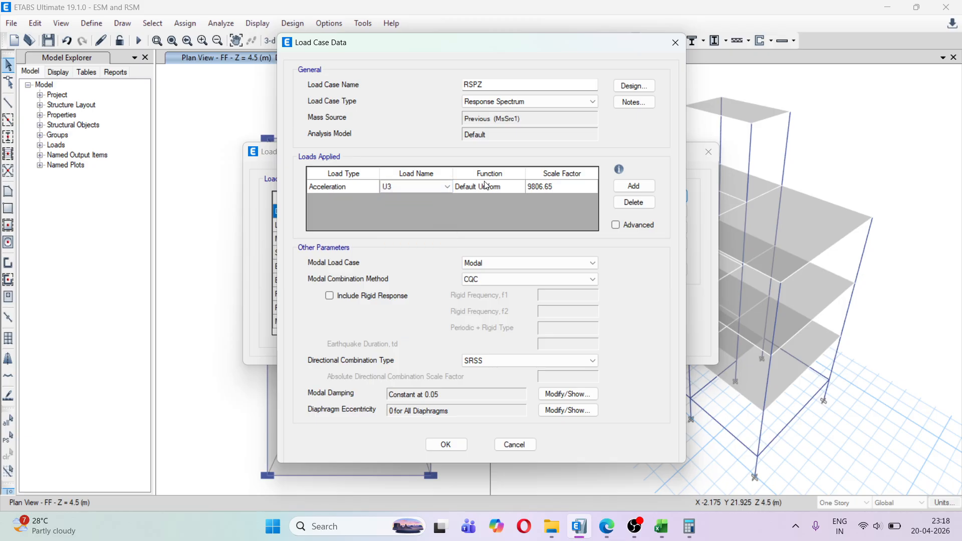
left_click(513, 188)
left_click(514, 189)
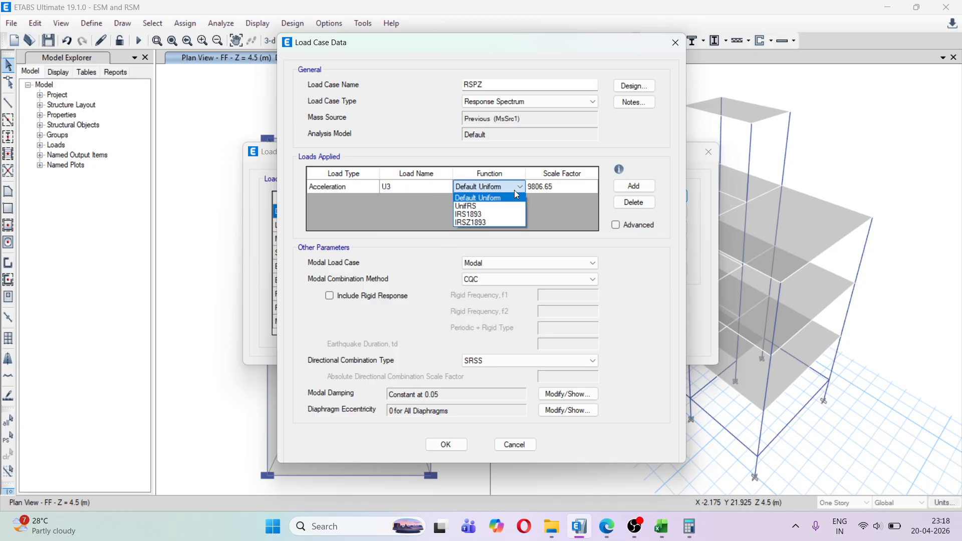
left_click(506, 221)
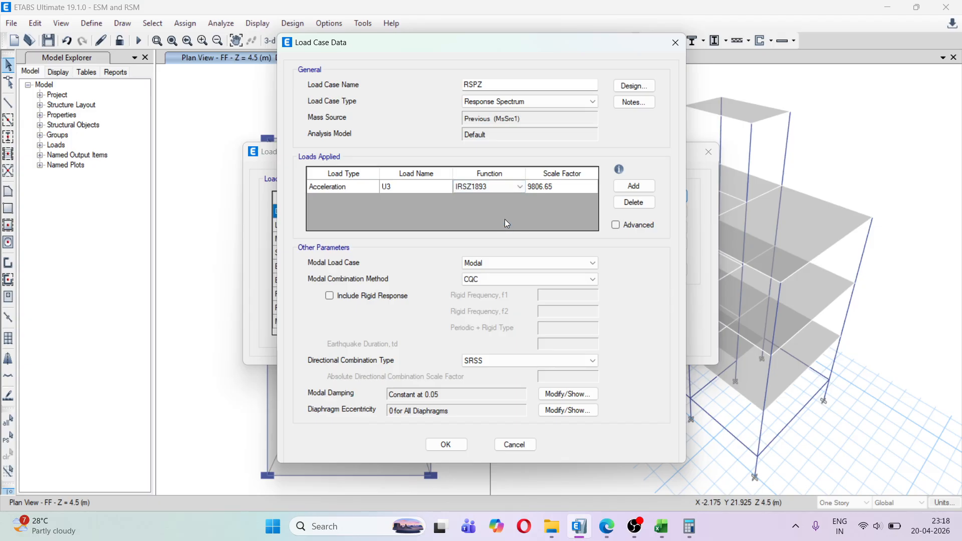
Step: Set RSPZ's modal load case to Modal RITZ and its diaphragm eccentricity ratio to 0.05, then accept the load case and the case list
left_click(513, 265)
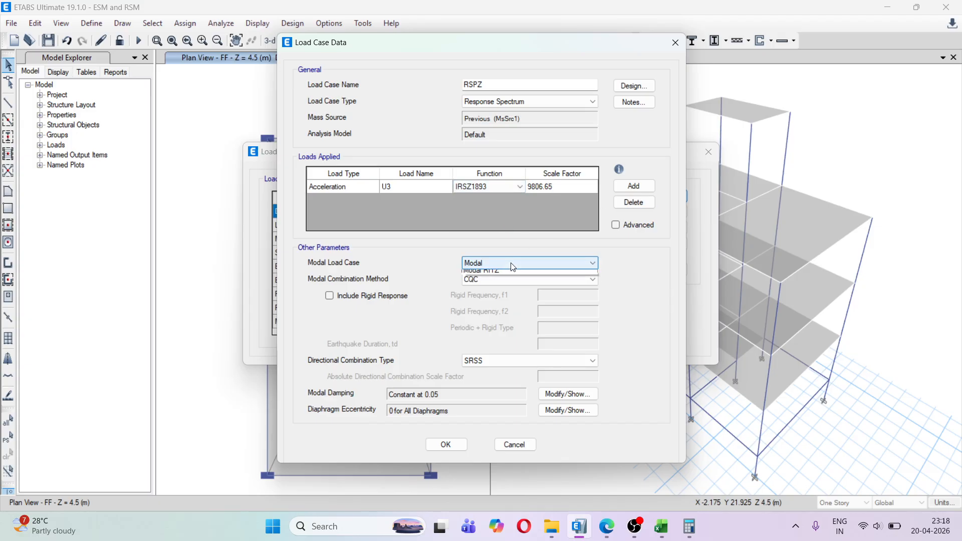
left_click(516, 281)
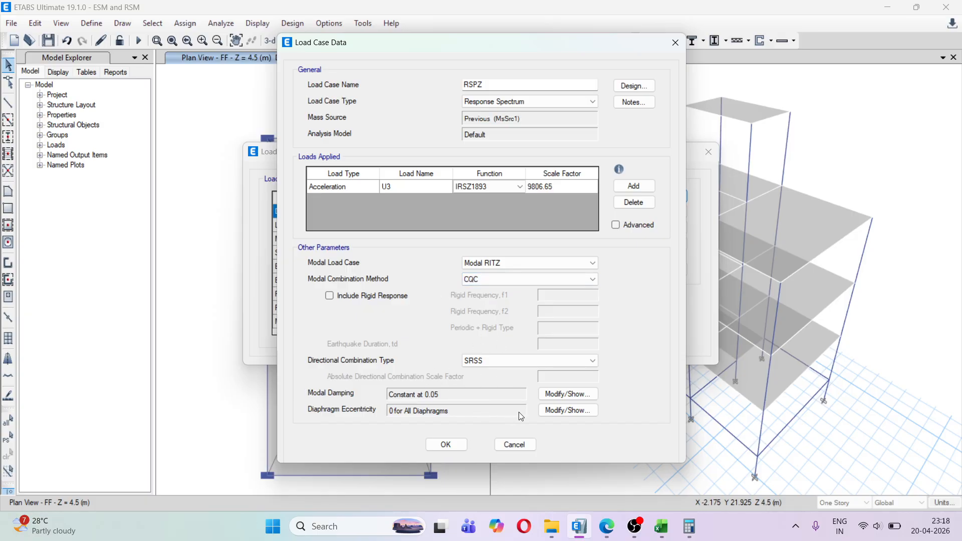
left_click(550, 411)
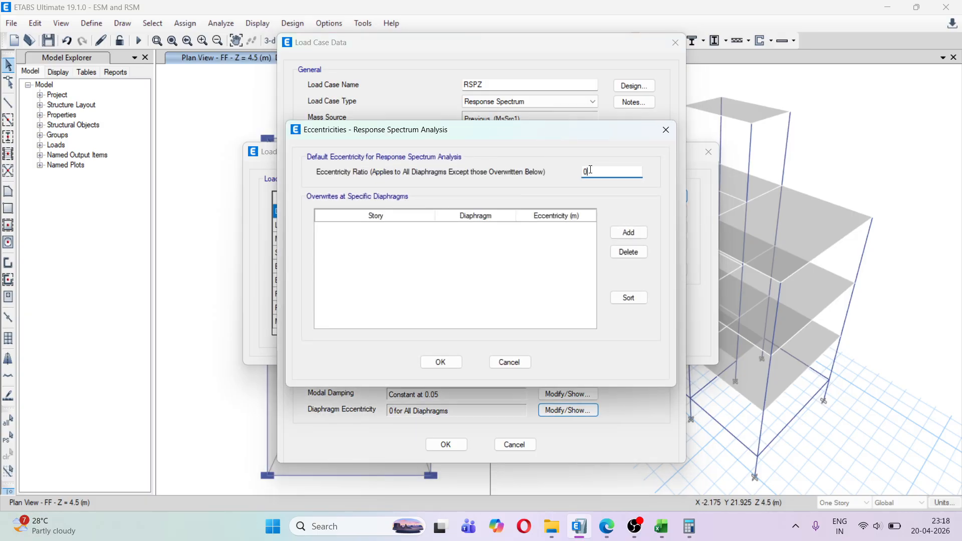
type(".05")
left_click(458, 364)
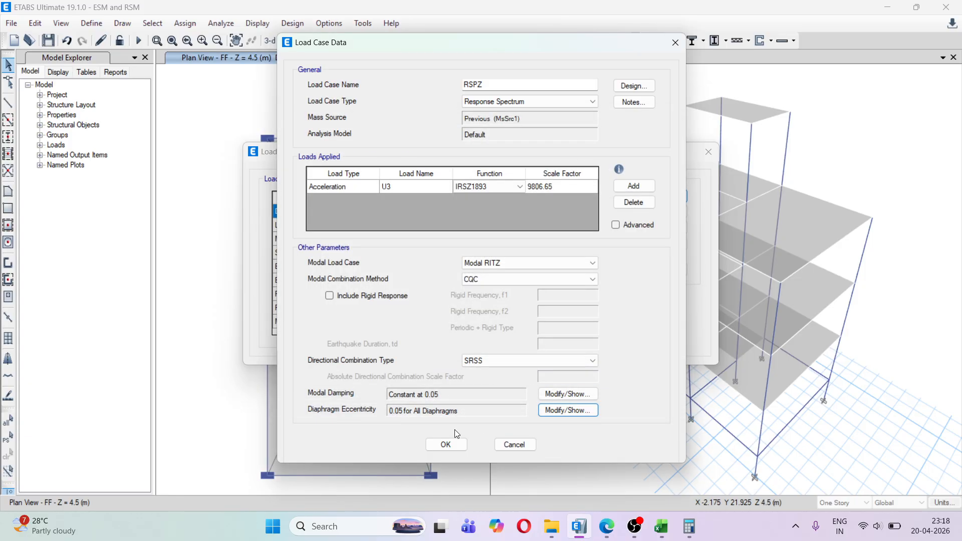
left_click(446, 445)
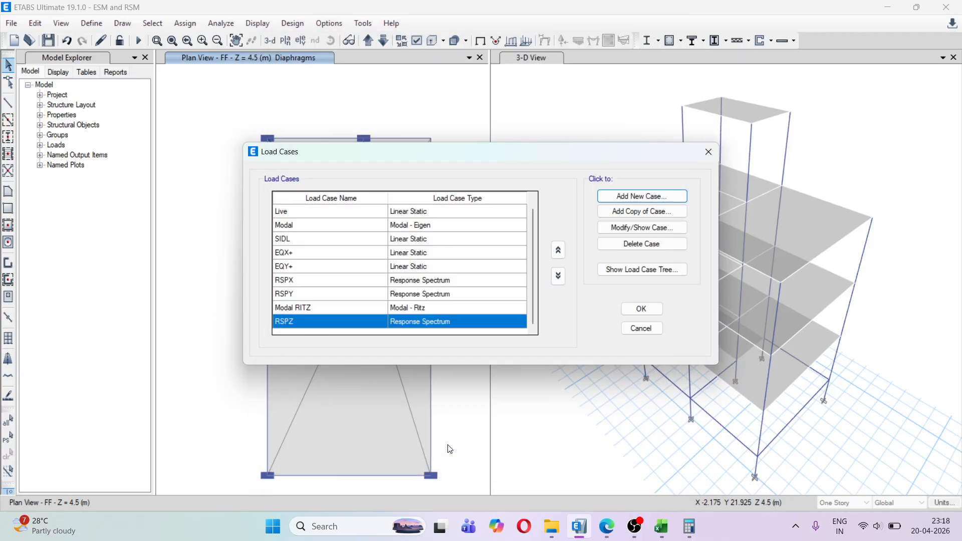
left_click(634, 307)
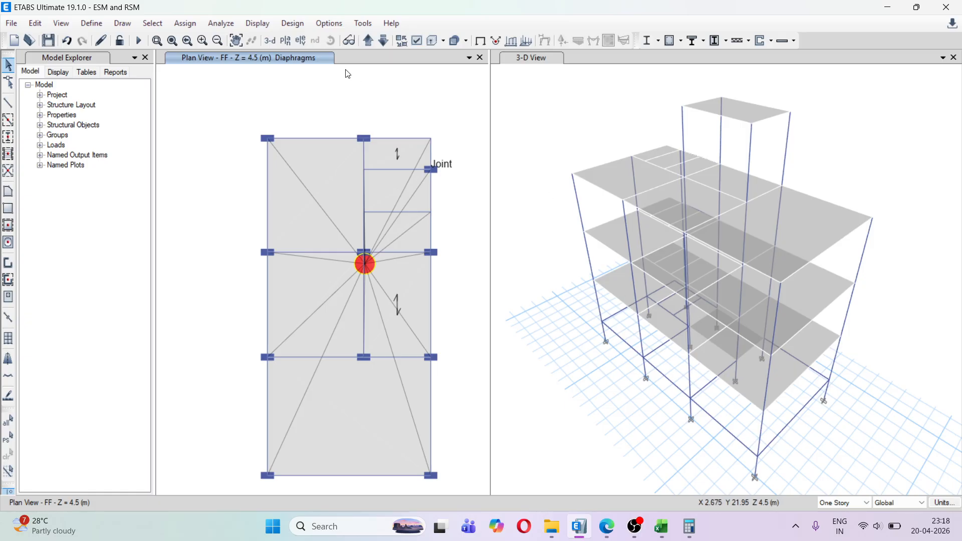
left_click(208, 28)
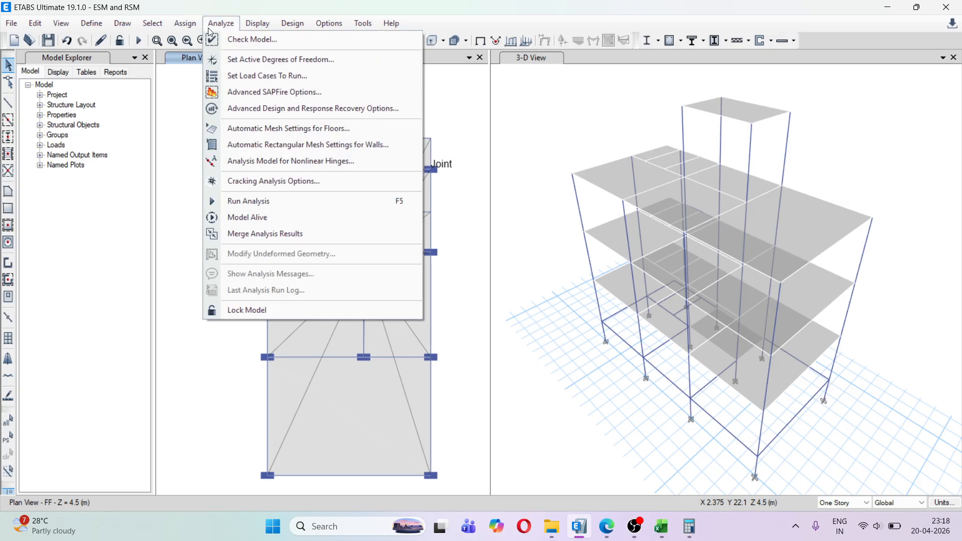
left_click(263, 81)
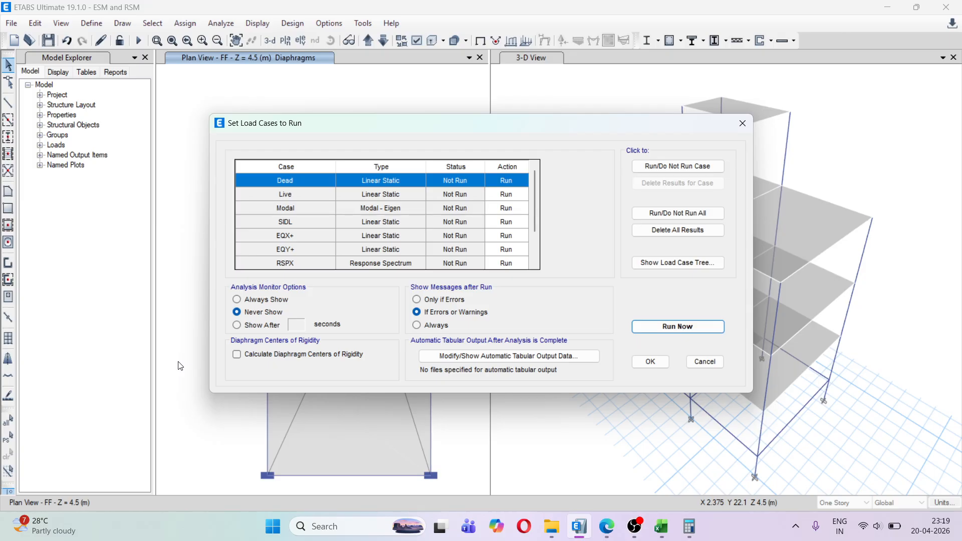
left_click_drag(534, 227, 541, 254)
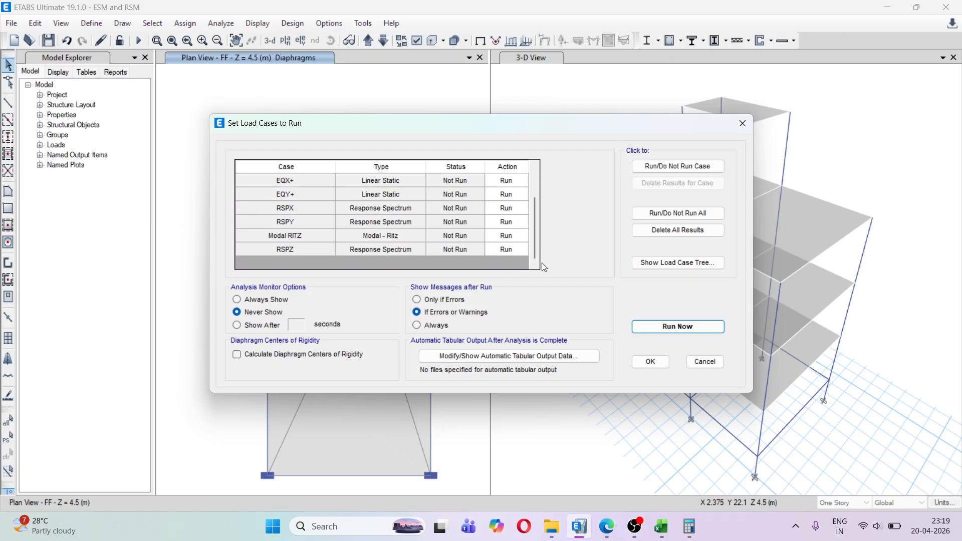
left_click(705, 361)
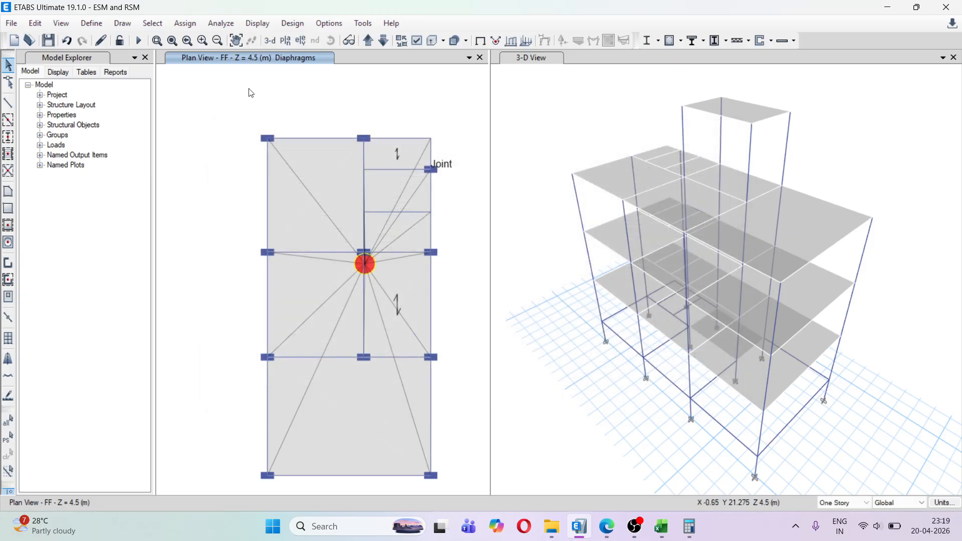
Step: Create a copy of the EQX+ linear static load case and name it EQX-
left_click(88, 26)
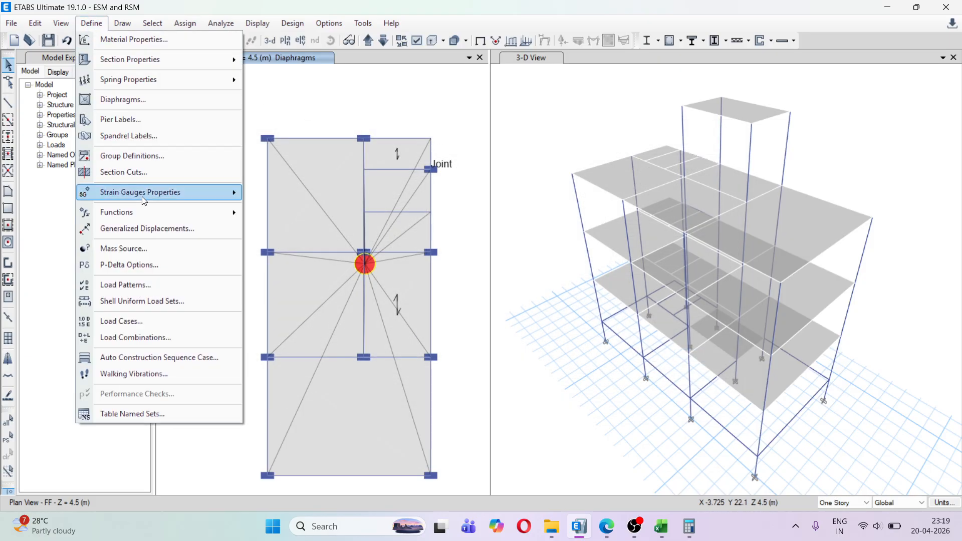
left_click(158, 318)
scroll(360, 282, "down", 1)
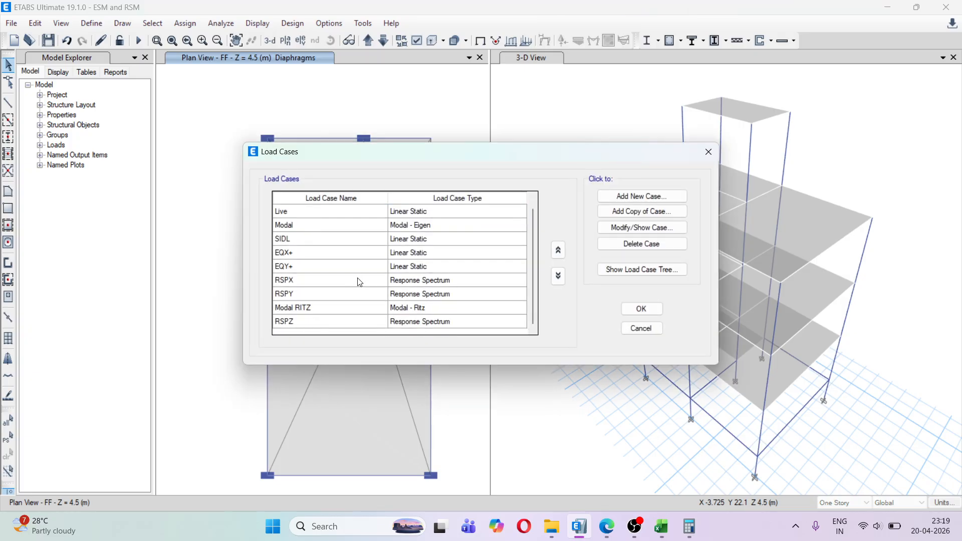
scroll(300, 260, "up", 1)
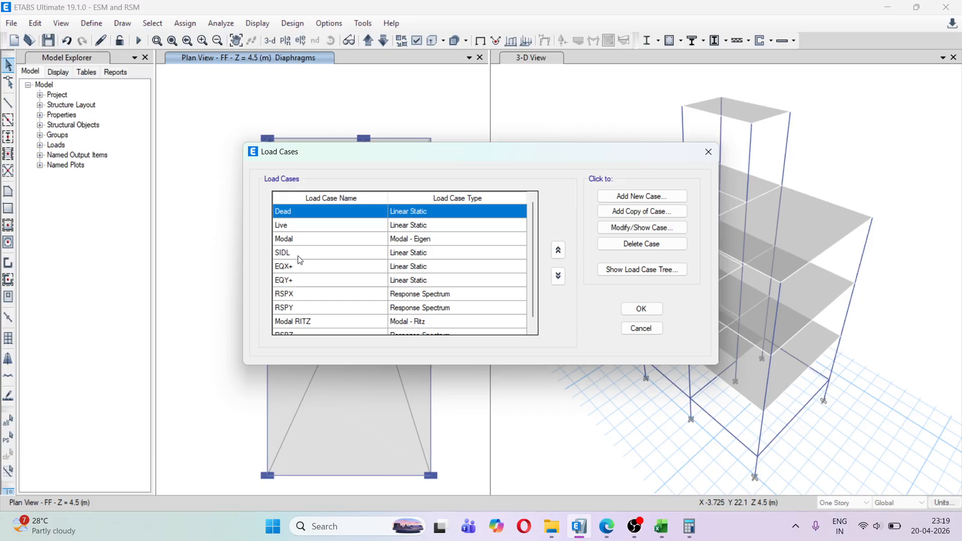
scroll(300, 260, "down", 1)
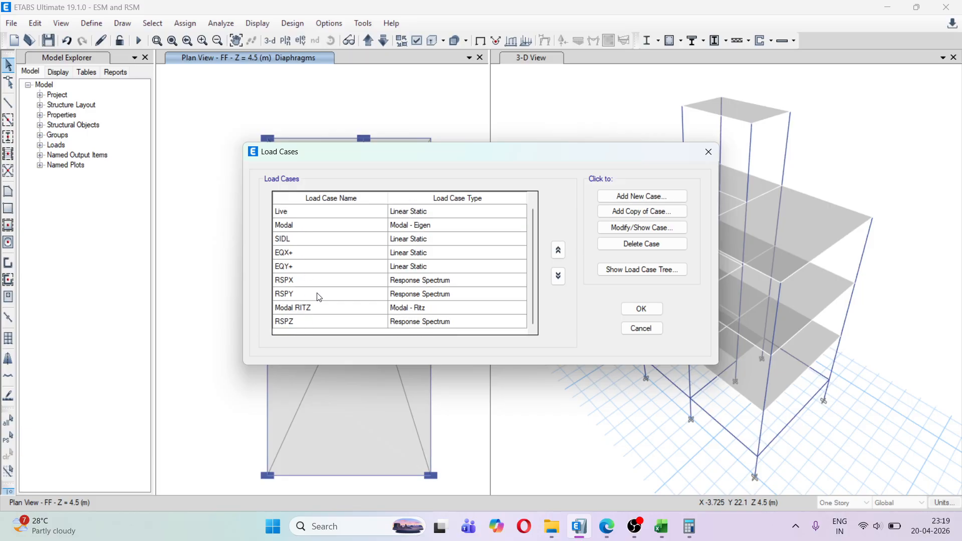
left_click(301, 258)
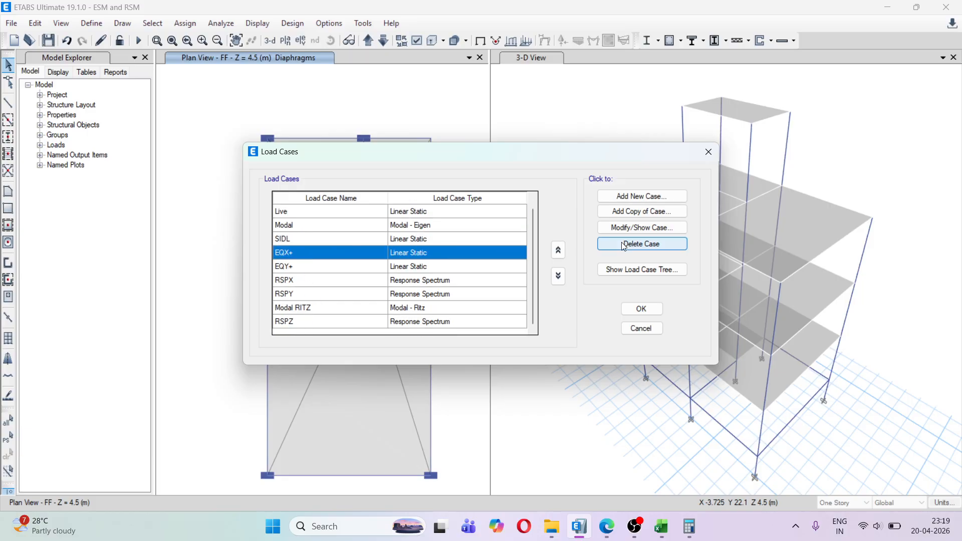
left_click(630, 211)
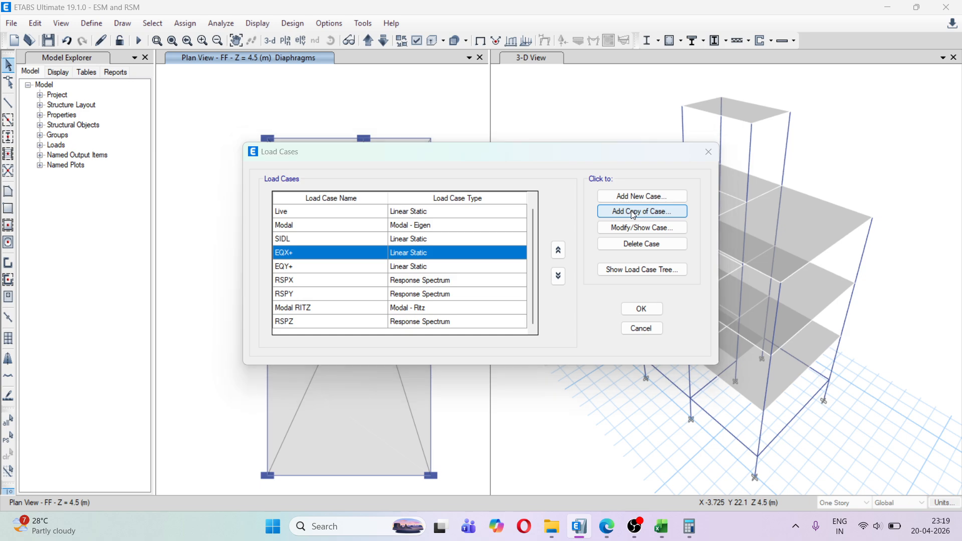
left_click(506, 84)
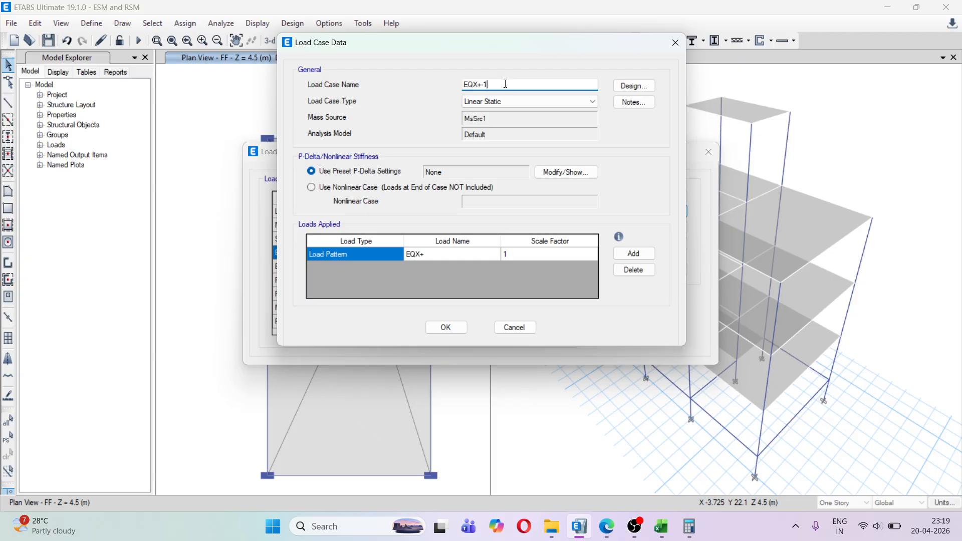
key("BackSpace")
key("BackSpace")
key("BackSpace")
type("-")
Step: Set the scale factor of the EQX+ load pattern in the EQX- case to -1 and accept the case
left_click(513, 255)
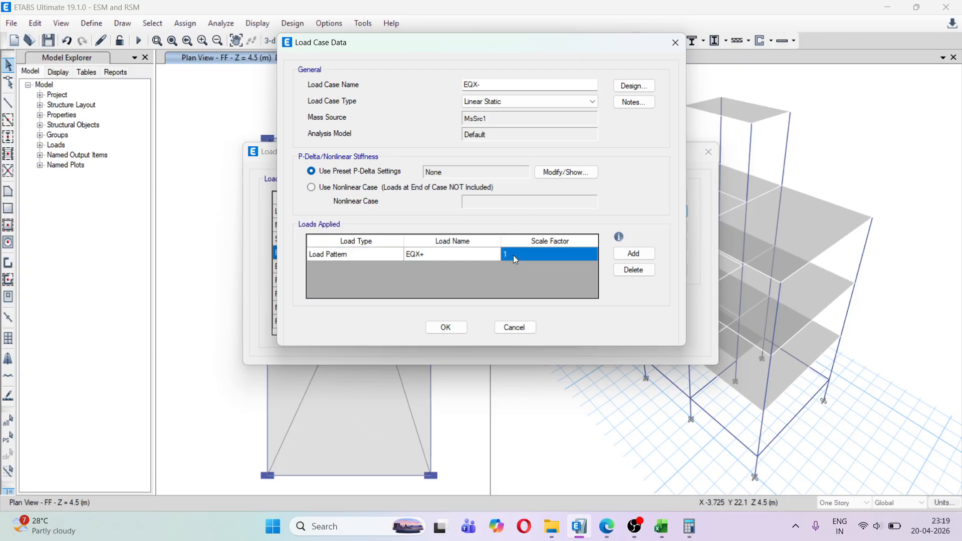
type("-1")
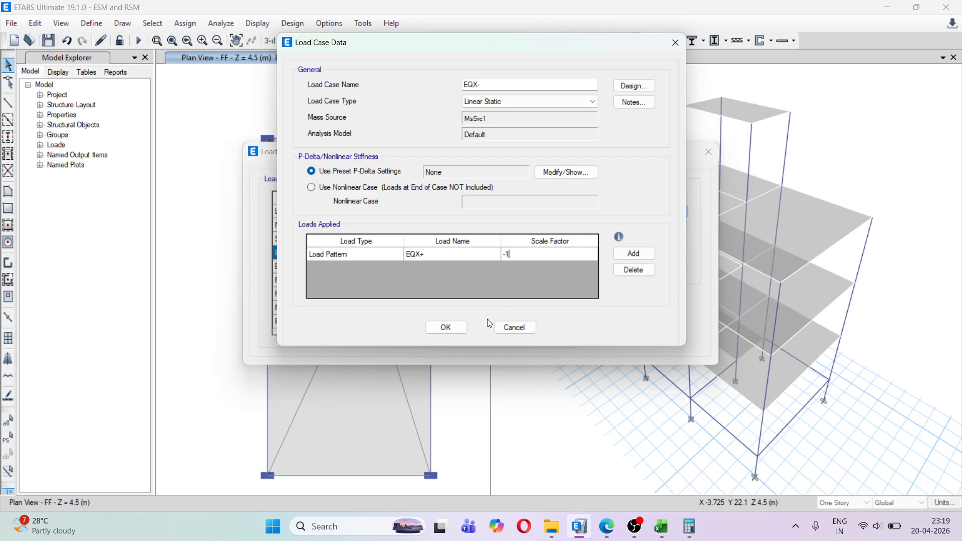
left_click(445, 328)
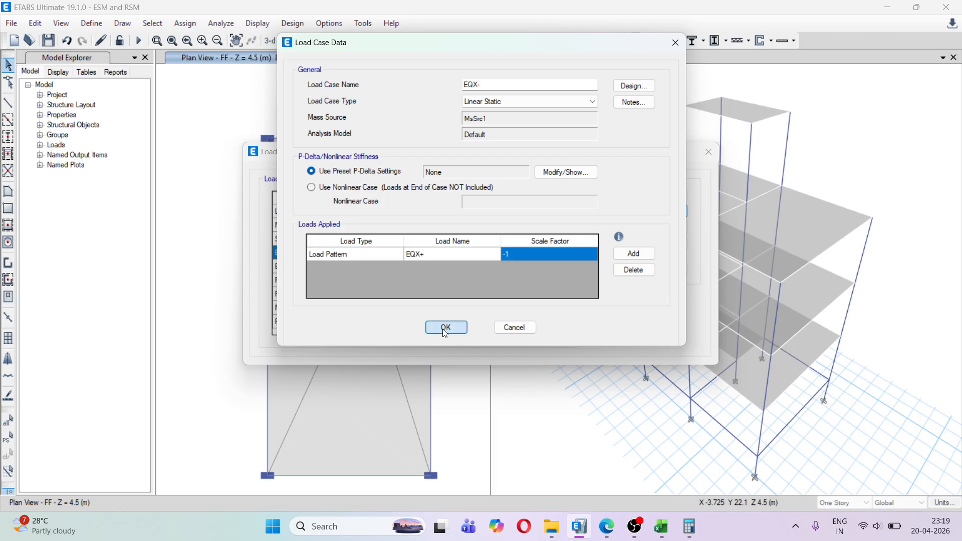
Step: Create a copy of the EQY+ linear static load case and name it EQY-
left_click(295, 257)
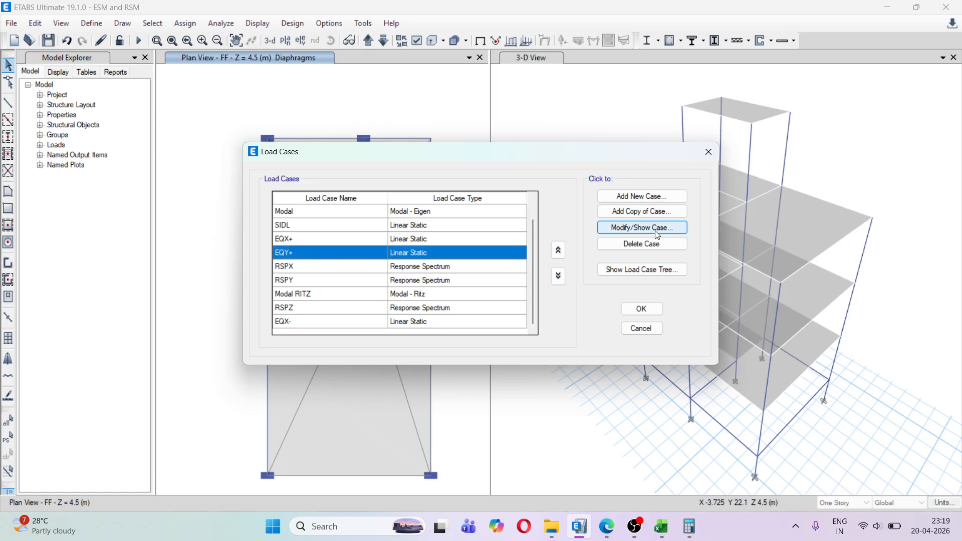
left_click(667, 211)
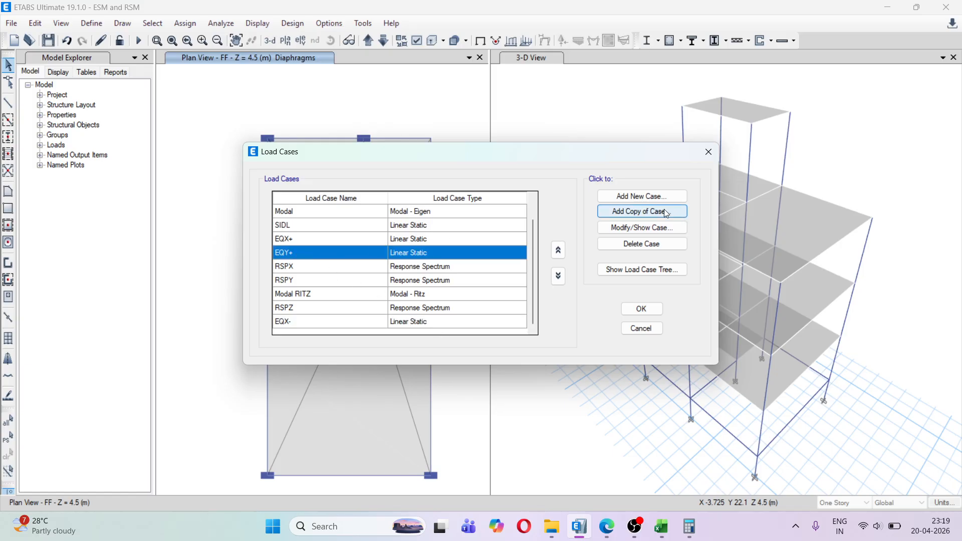
left_click(511, 83)
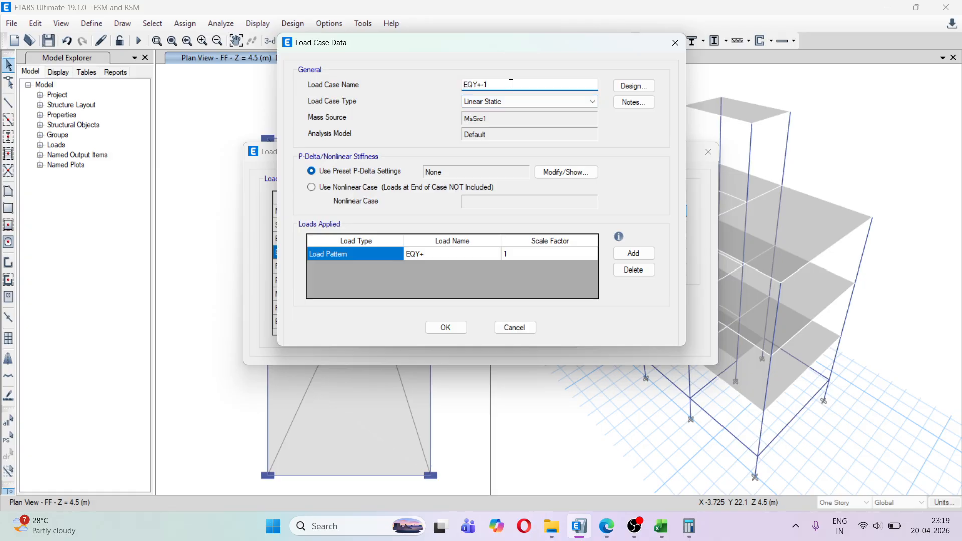
key("BackSpace")
key("BackSpace")
type("-")
Step: Set the scale factor of the EQY+ load pattern in the EQY- case to -1, then accept the case and the case list
left_click(516, 254)
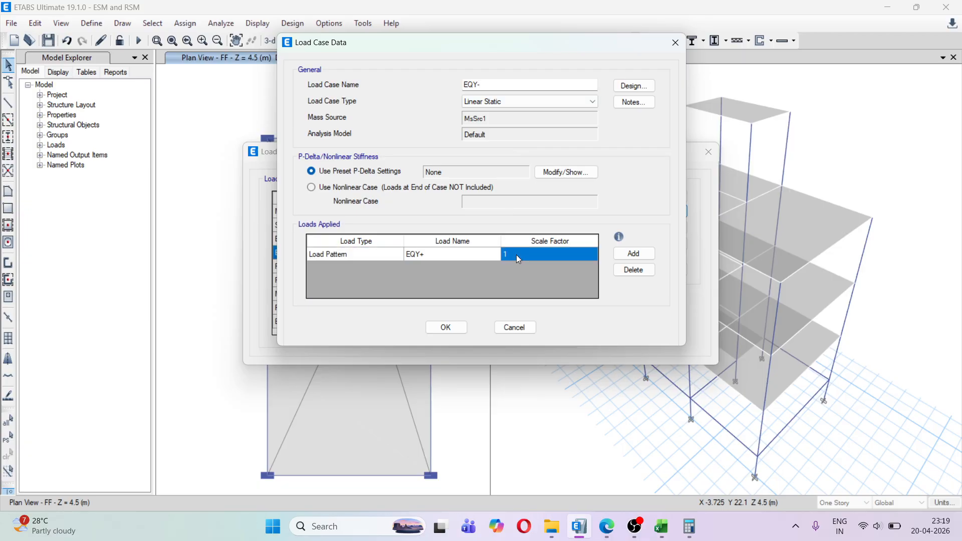
type("-1")
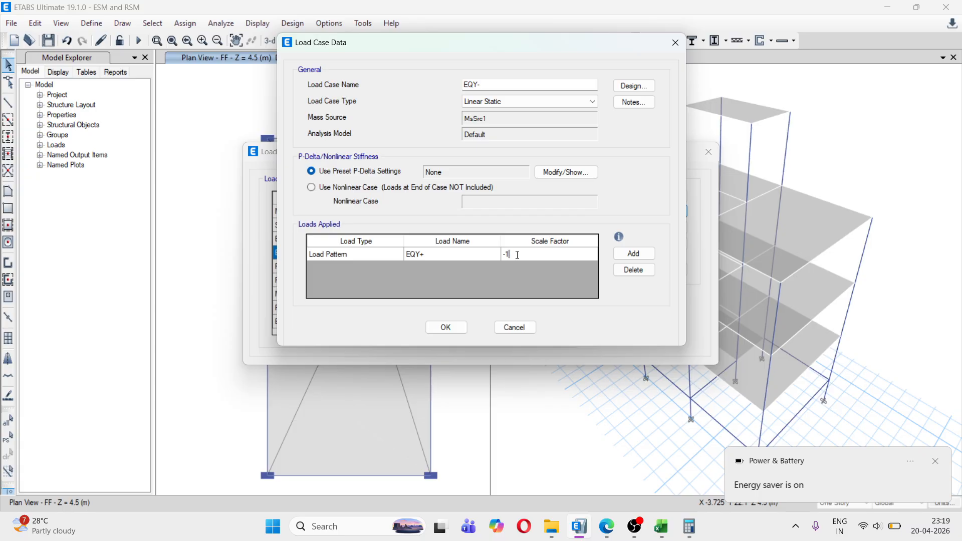
left_click(460, 331)
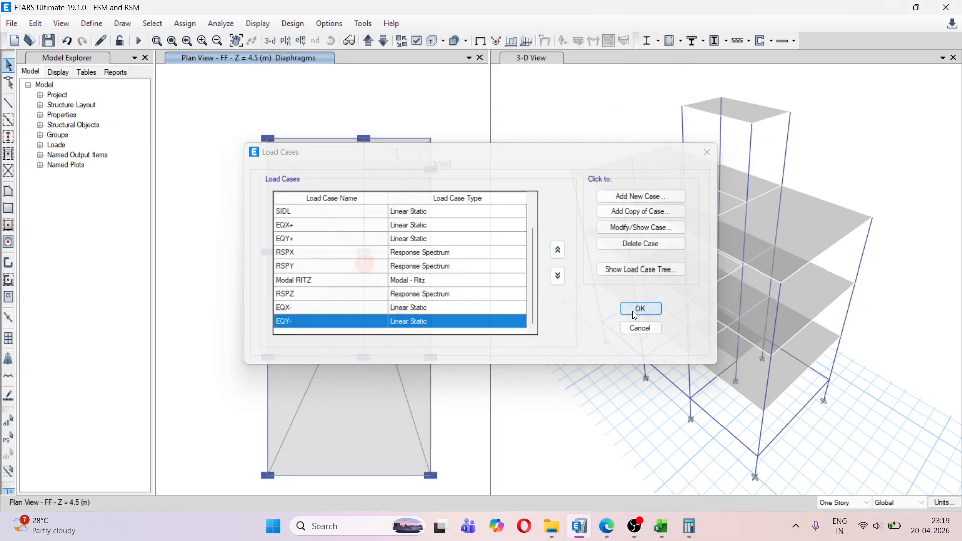
left_click(634, 309)
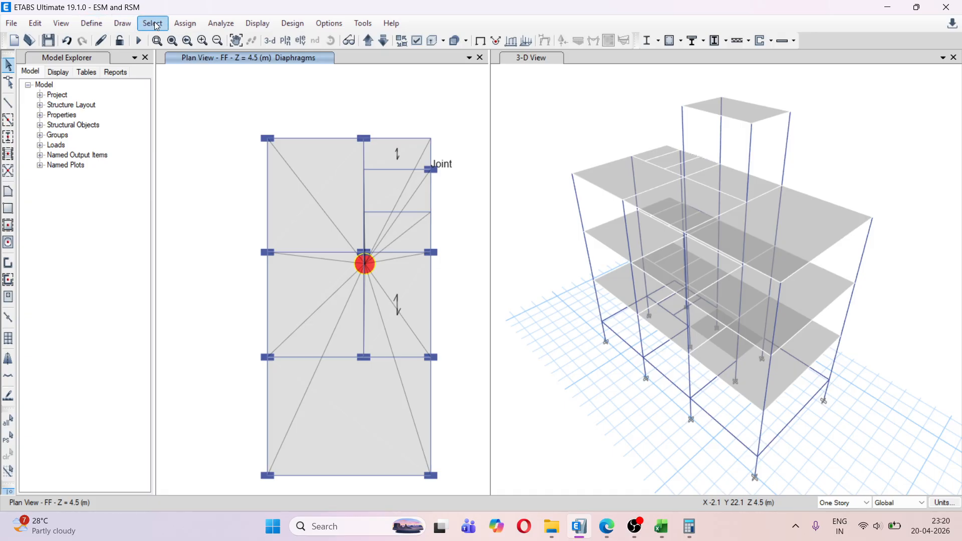
Step: Run the analysis for all load cases with calculation of diaphragm centers of rigidity enabled, then dismiss the analysis messages
left_click(221, 24)
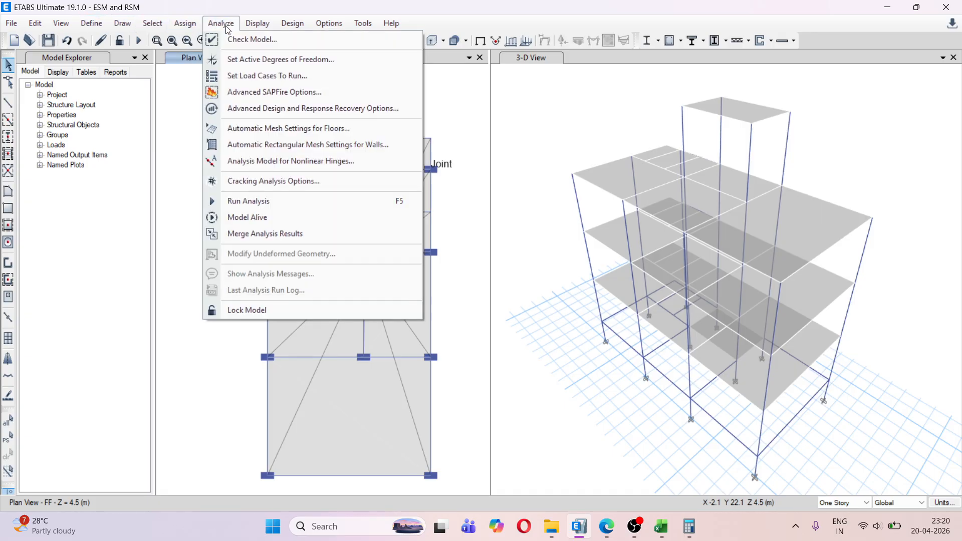
left_click(284, 78)
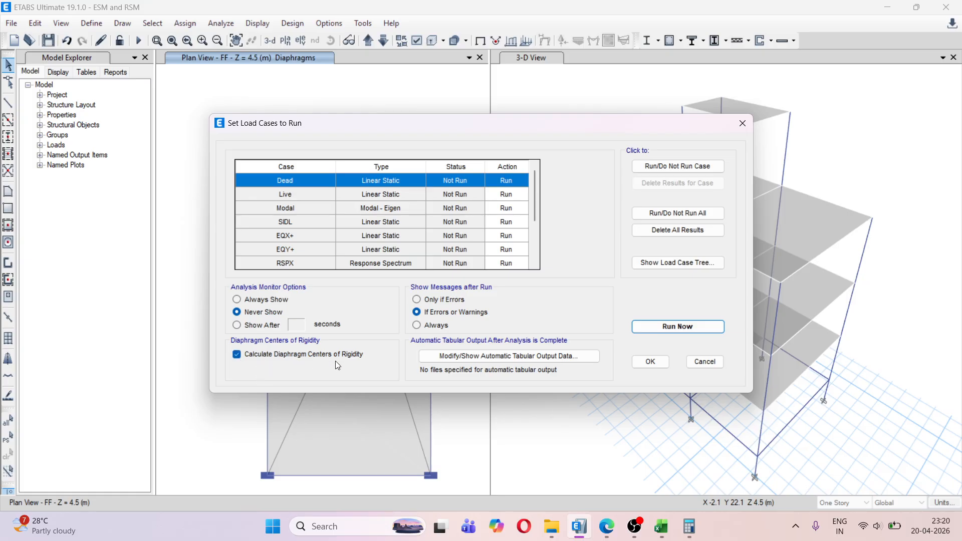
left_click(669, 327)
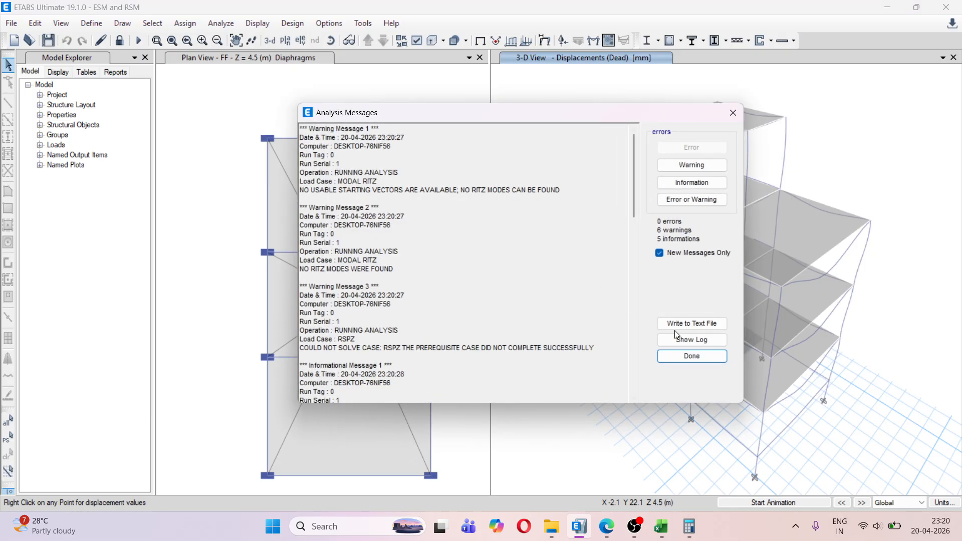
left_click(708, 355)
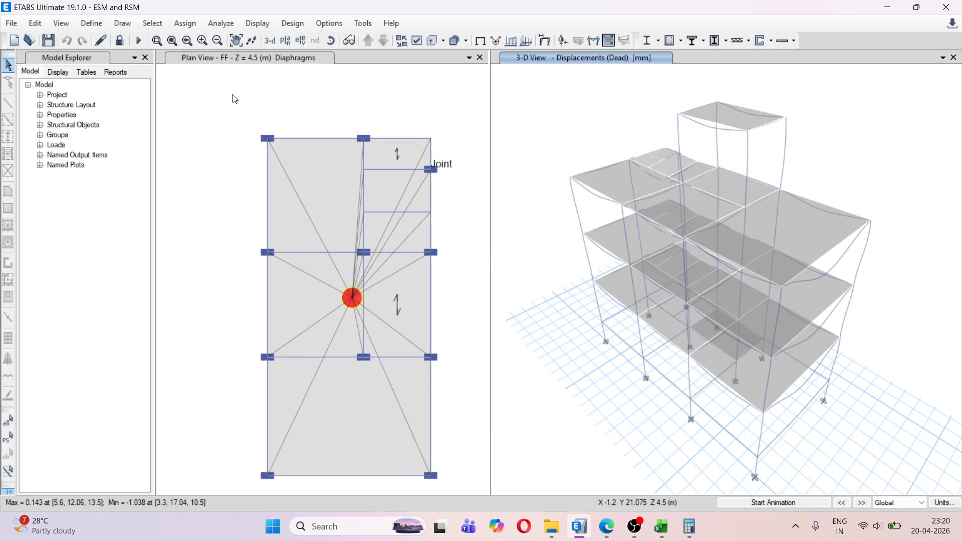
Step: Open the Base Reactions table from the structure output of the analysis results
left_click(86, 73)
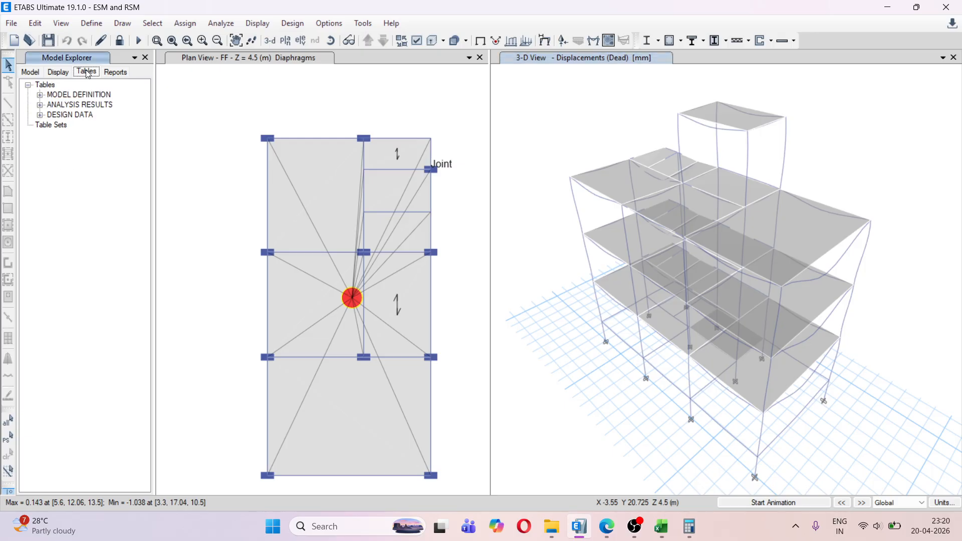
left_click(40, 105)
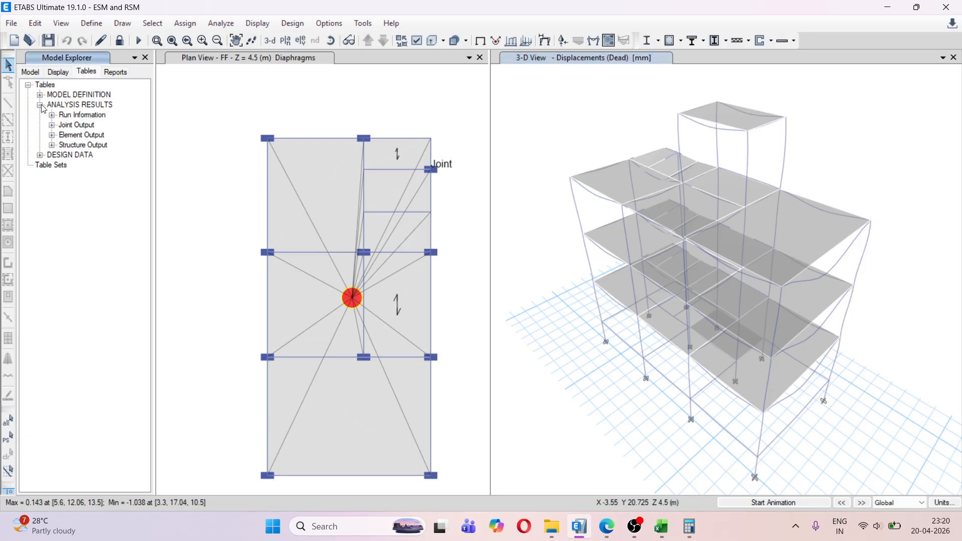
left_click(52, 145)
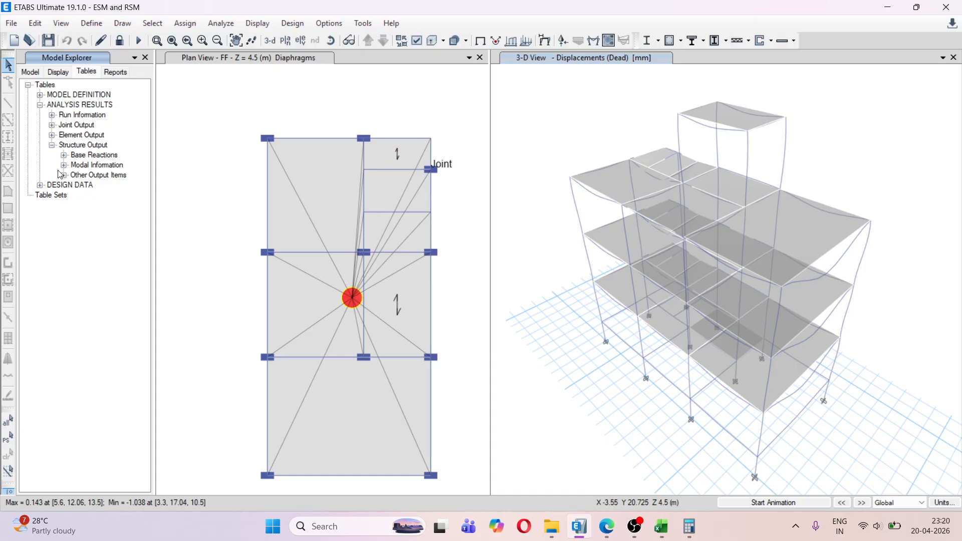
left_click(64, 156)
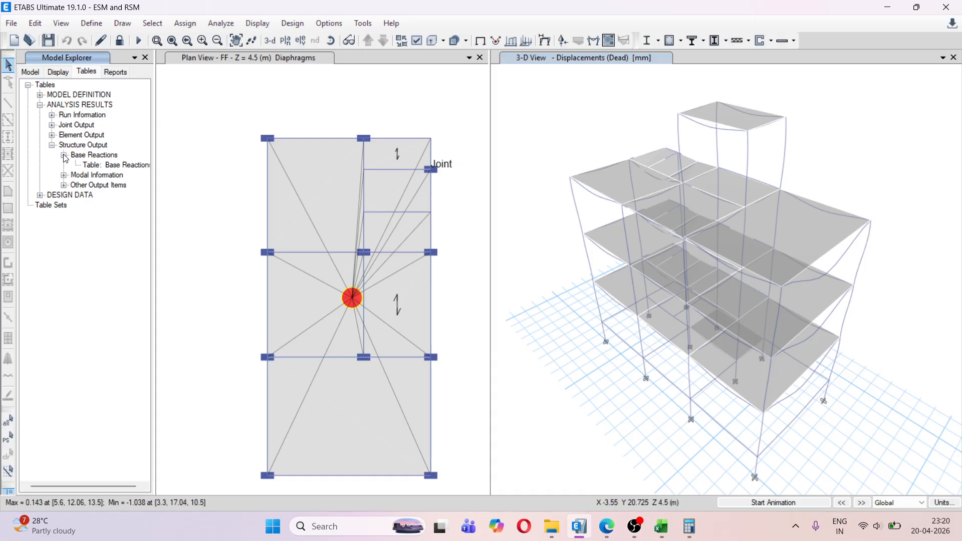
right_click(111, 165)
left_click(131, 170)
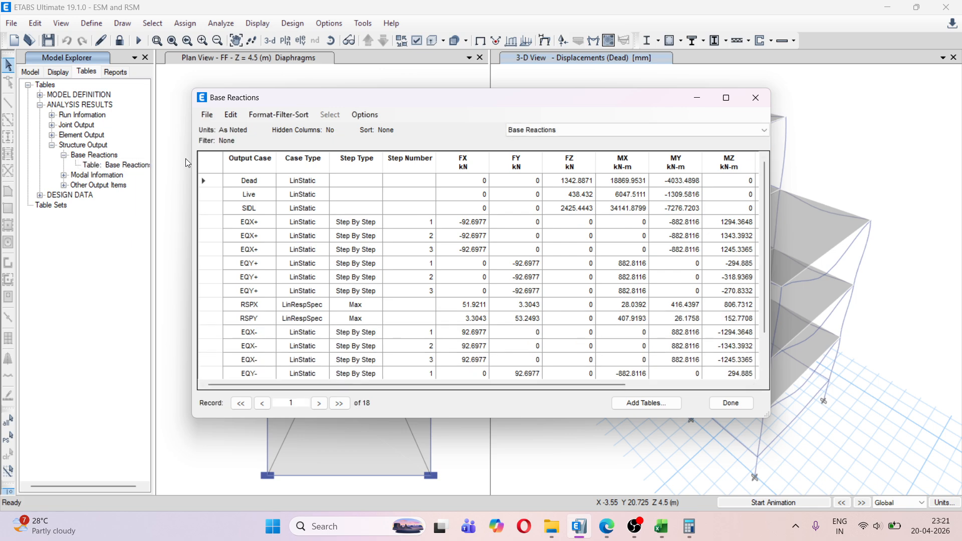
Step: Filter the Base Reactions table's output cases to EQX-, EQX+, EQY-, EQY+, RSPX and RSPY
right_click(255, 165)
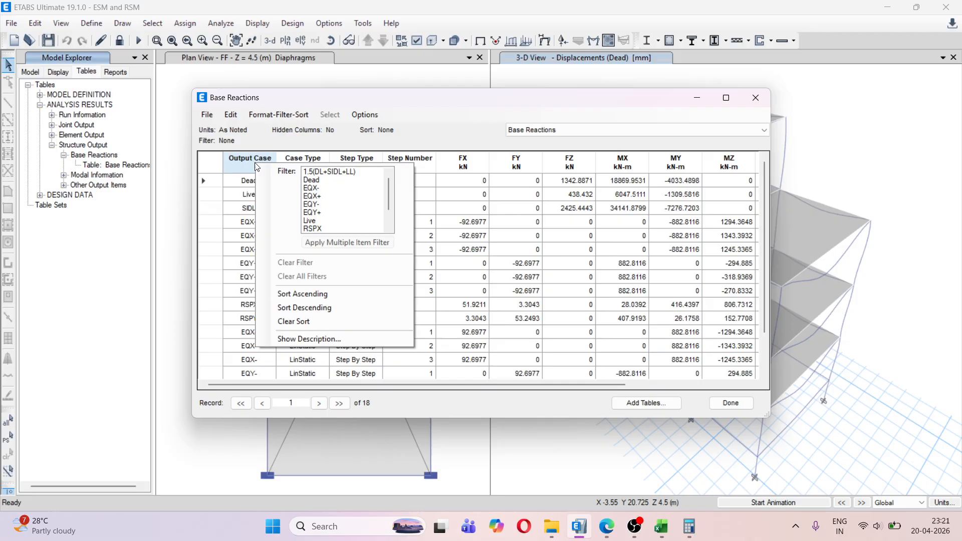
left_click(320, 197)
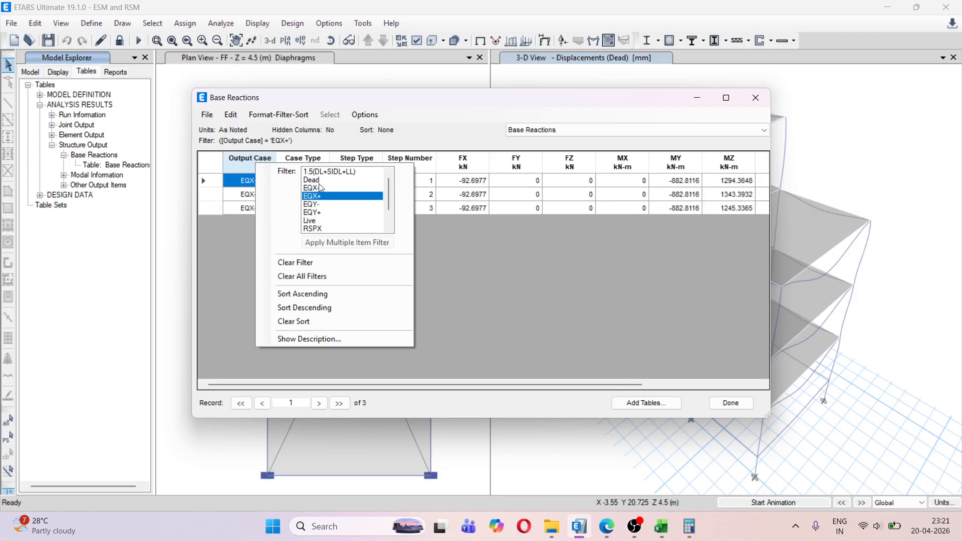
left_click(323, 188, "ctrl")
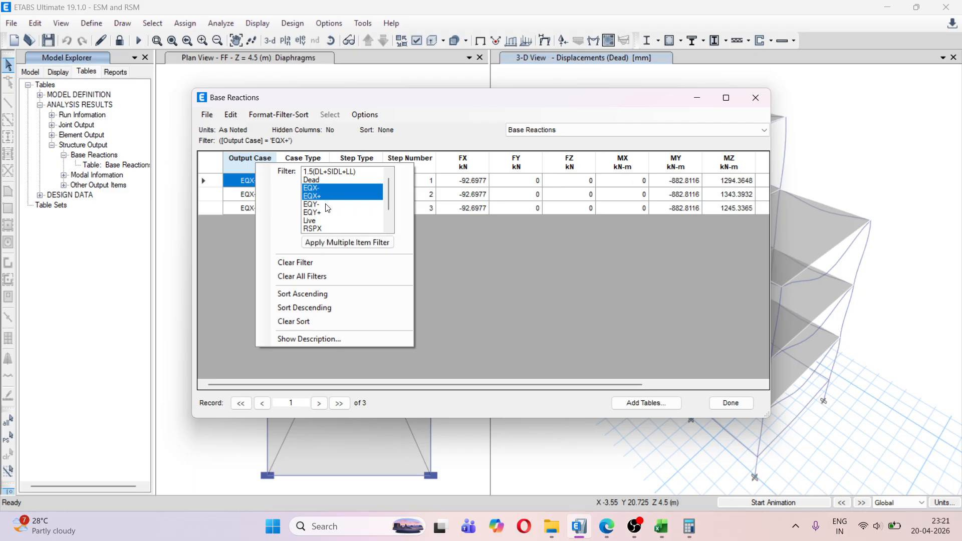
left_click(326, 204, "ctrl")
left_click(327, 212, "ctrl")
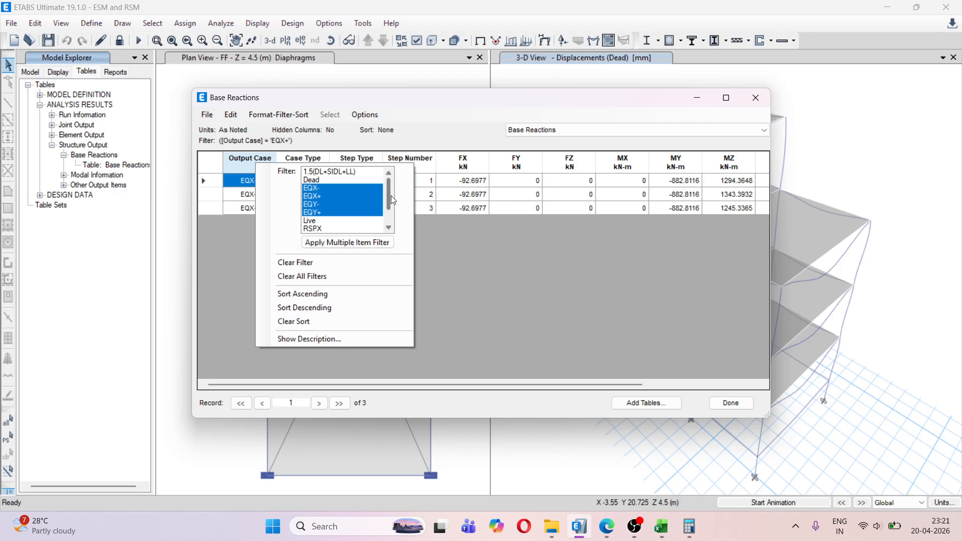
left_click_drag(390, 195, 386, 207)
left_click(333, 204, "ctrl")
left_click(328, 212, "ctrl")
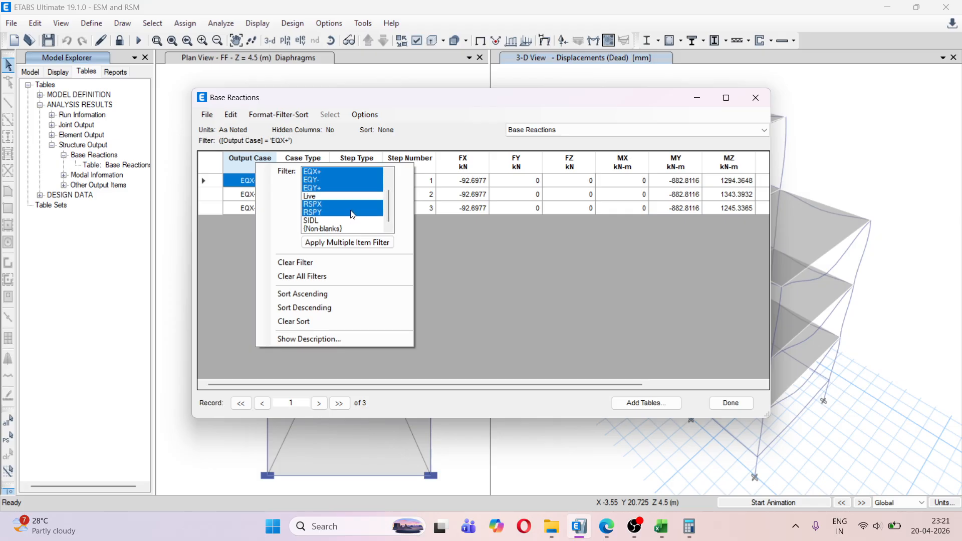
left_click(355, 242)
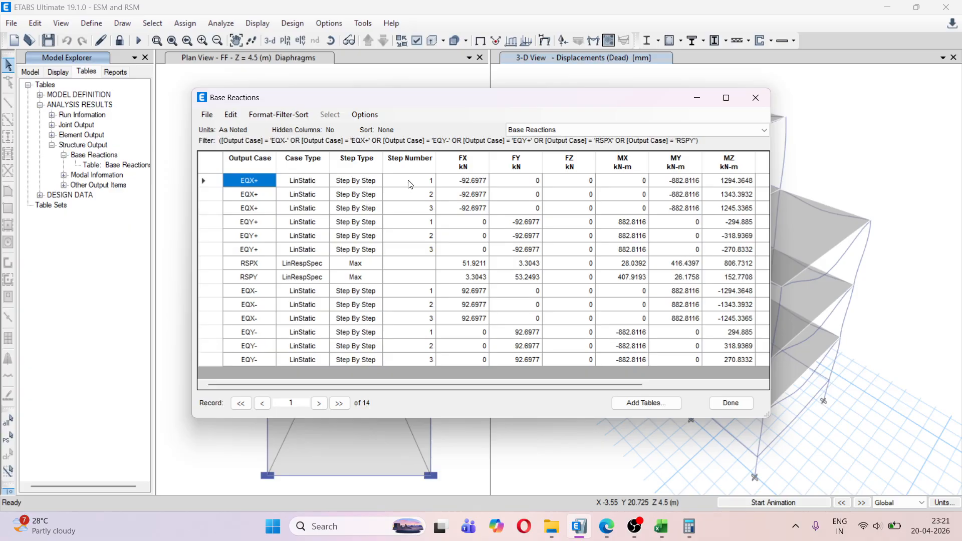
Step: Compare the FX base reactions of the EQX+ load case steps with that of the RSPX response spectrum case
left_click(252, 197)
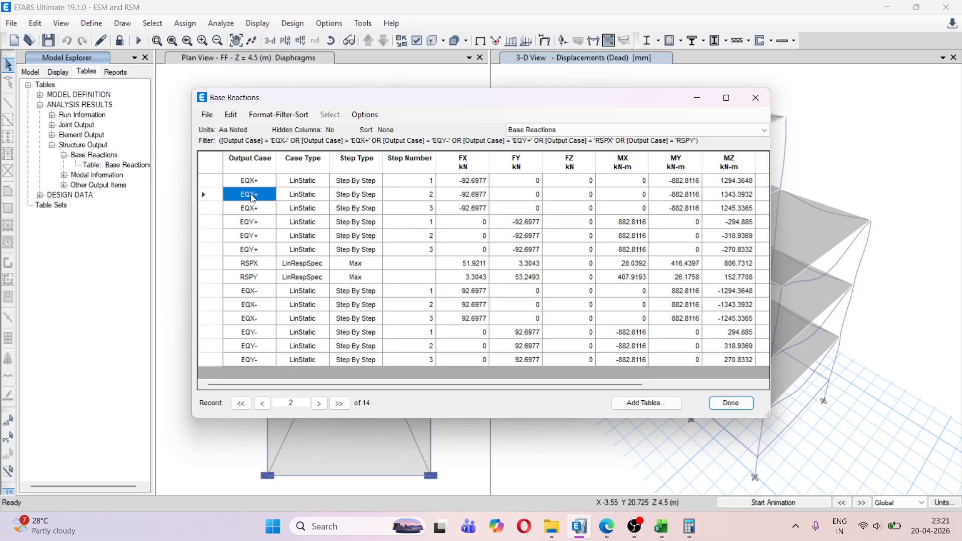
left_click(259, 211)
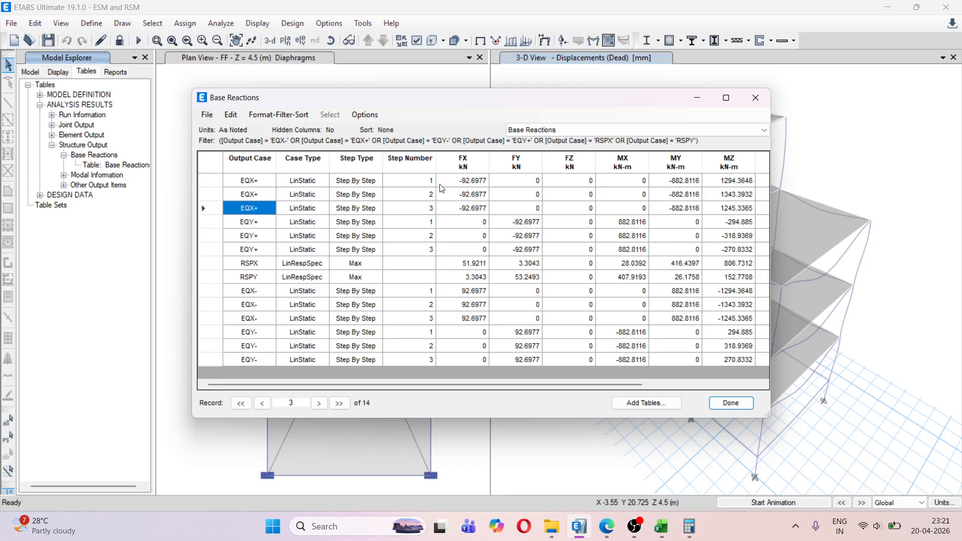
left_click(469, 185)
left_click(470, 198)
left_click(474, 209)
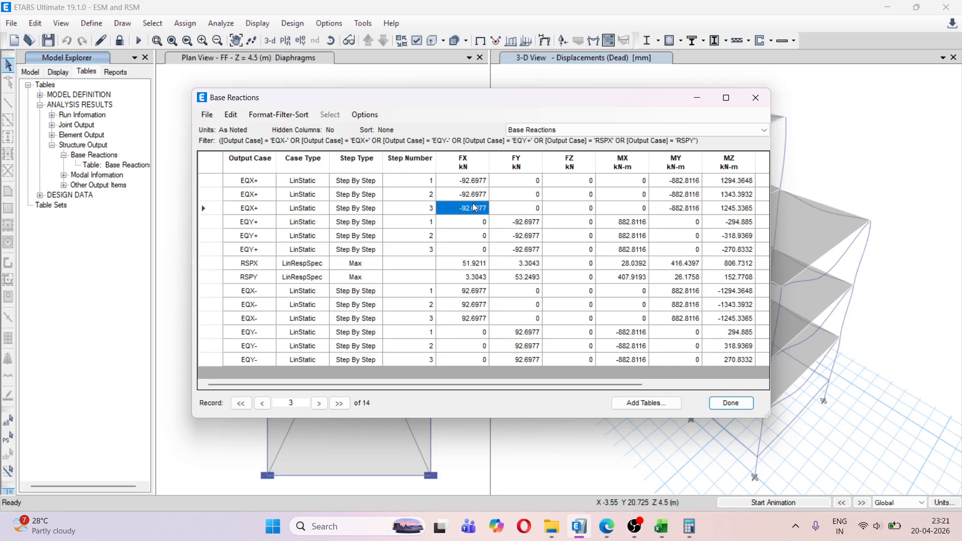
left_click(257, 183)
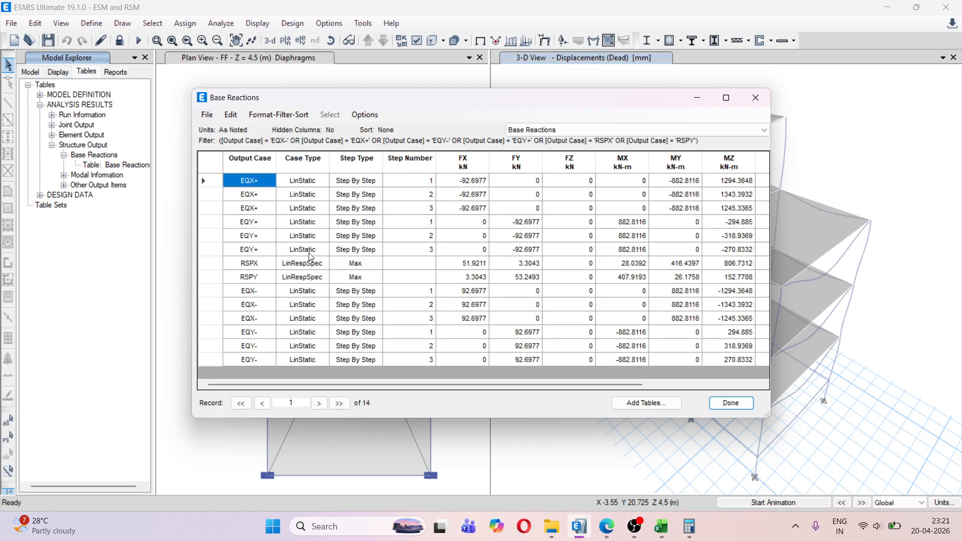
left_click(254, 266)
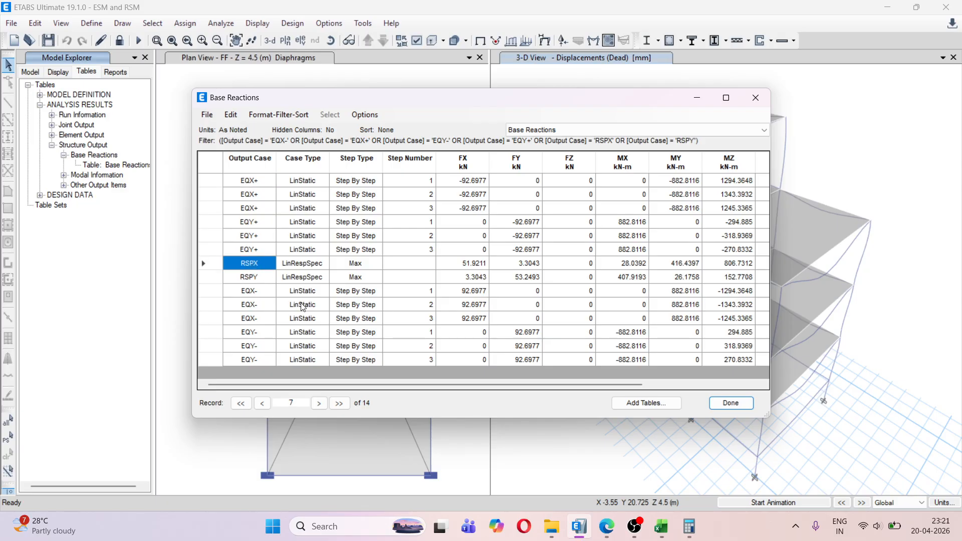
left_click(463, 263)
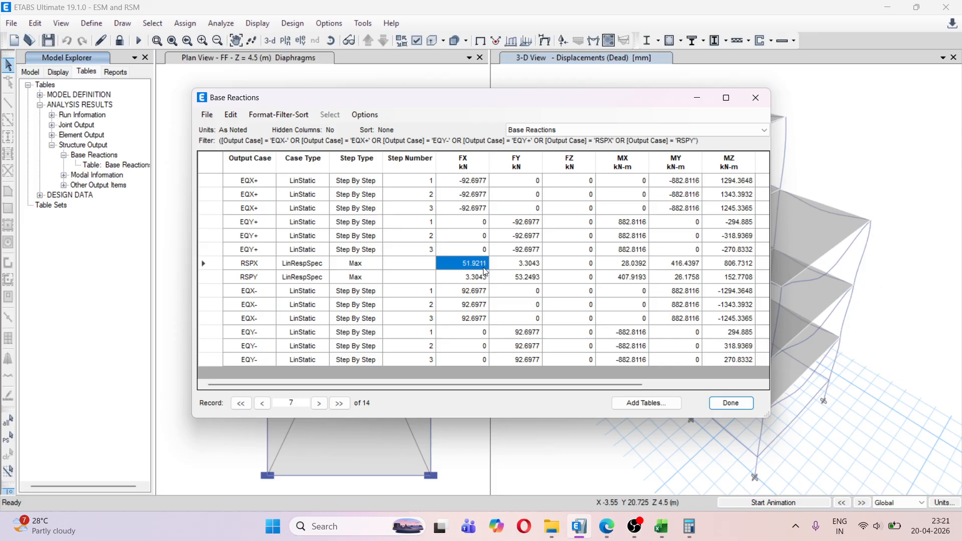
left_click(472, 186)
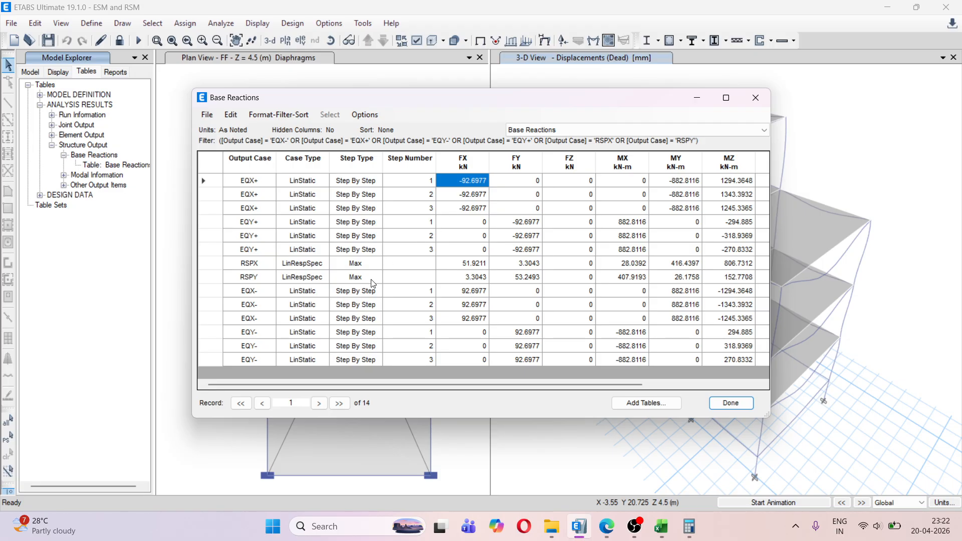
left_click(460, 265)
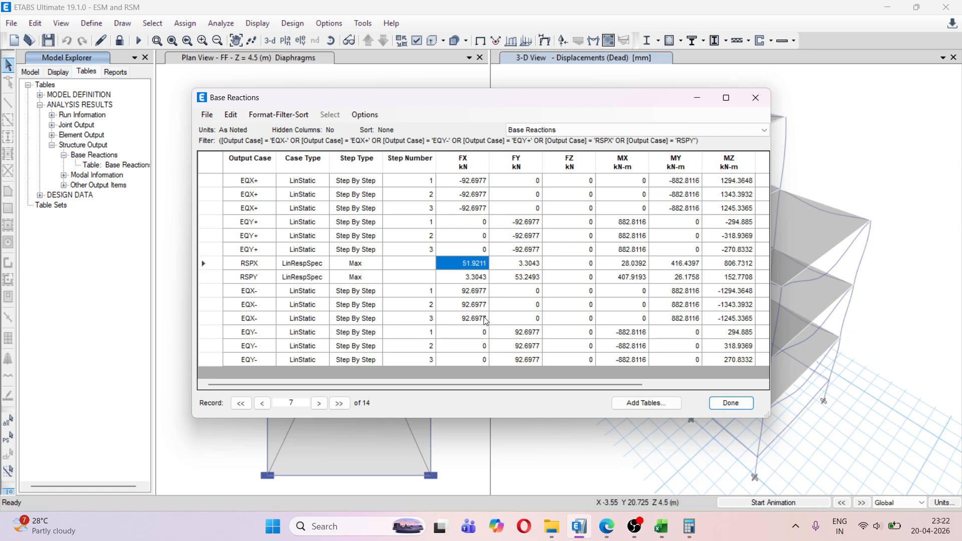
Step: Switch to Calculator and clear its previous result
left_click(682, 524)
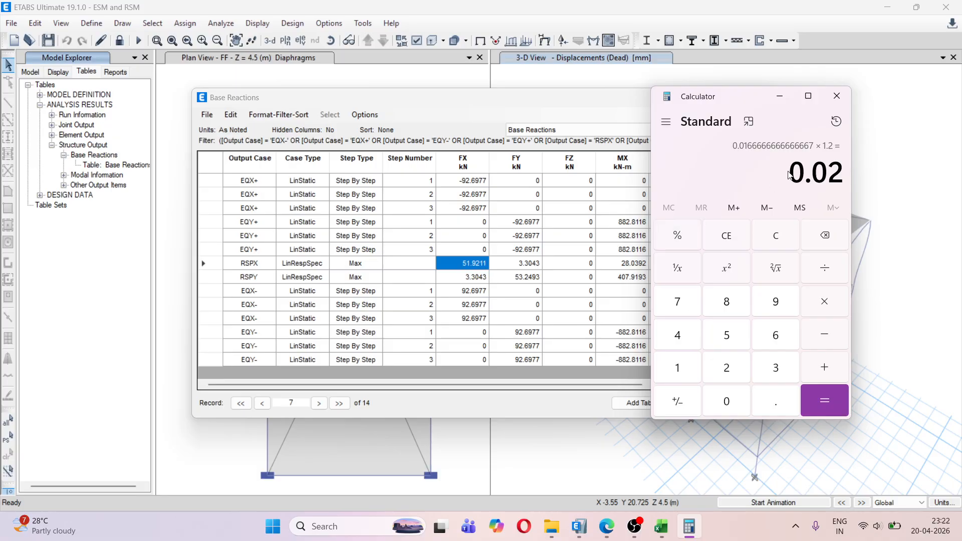
left_click(778, 243)
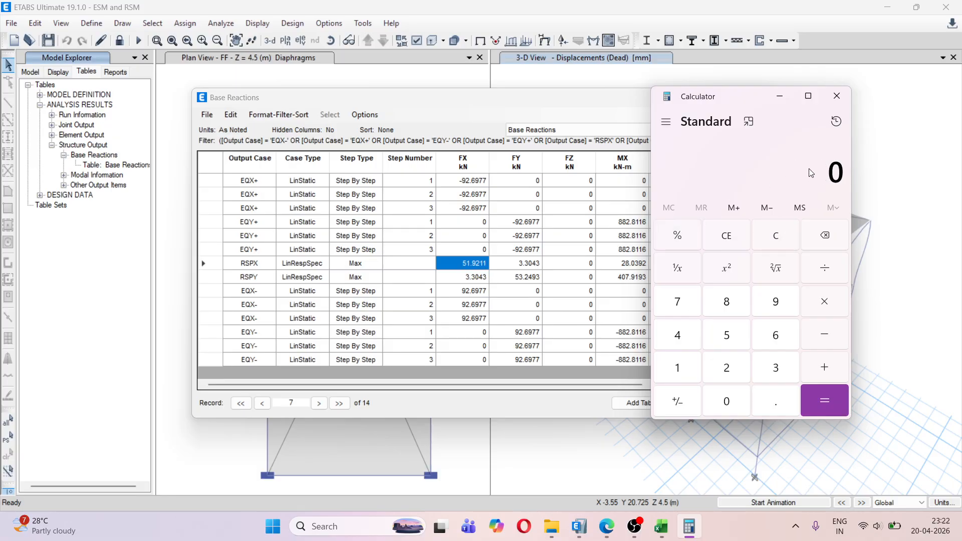
double_click(835, 171)
type("51.9211")
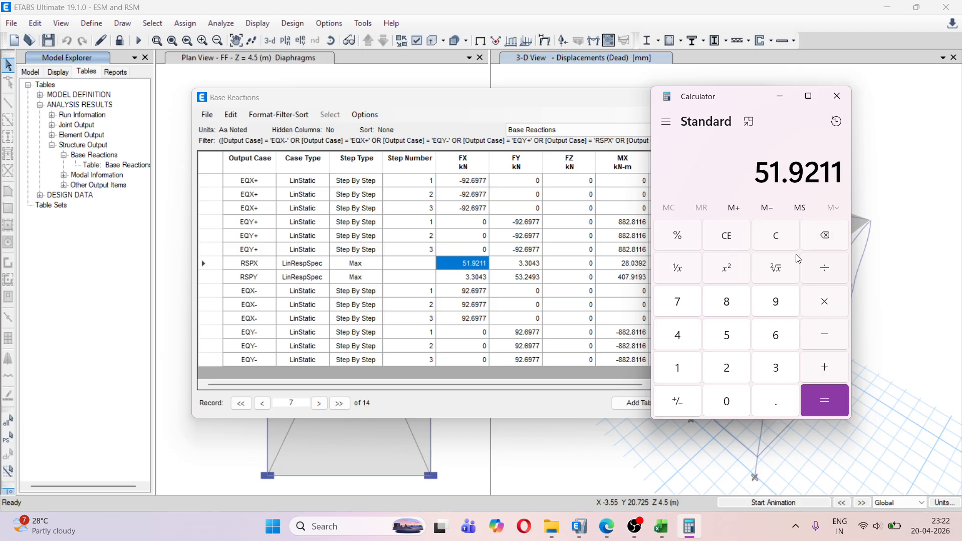
left_click_drag(760, 169, 805, 171)
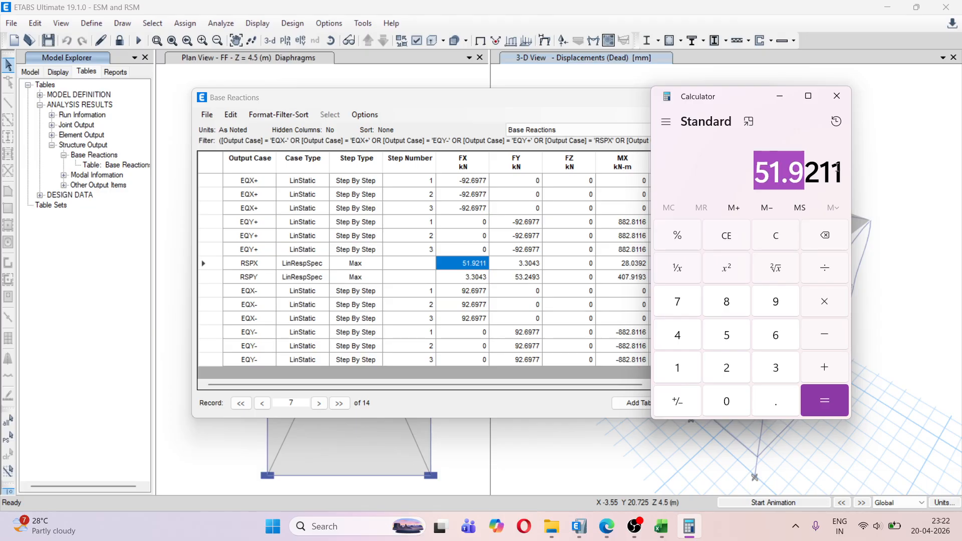
left_click(850, 173)
double_click(826, 170)
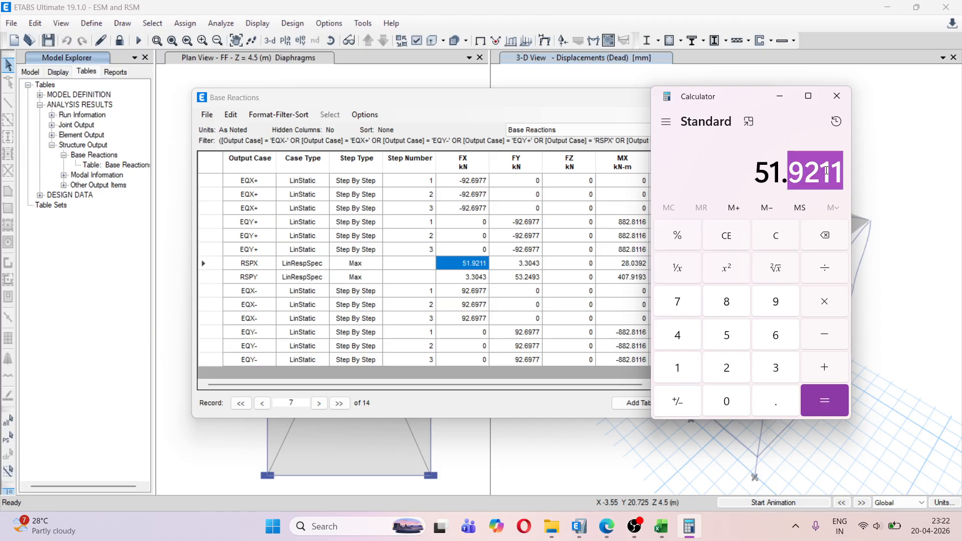
key("BackSpace")
key("BackSpace")
key("BackSpace")
key("BackSpace")
key("BackSpace")
key("BackSpace")
key("BackSpace")
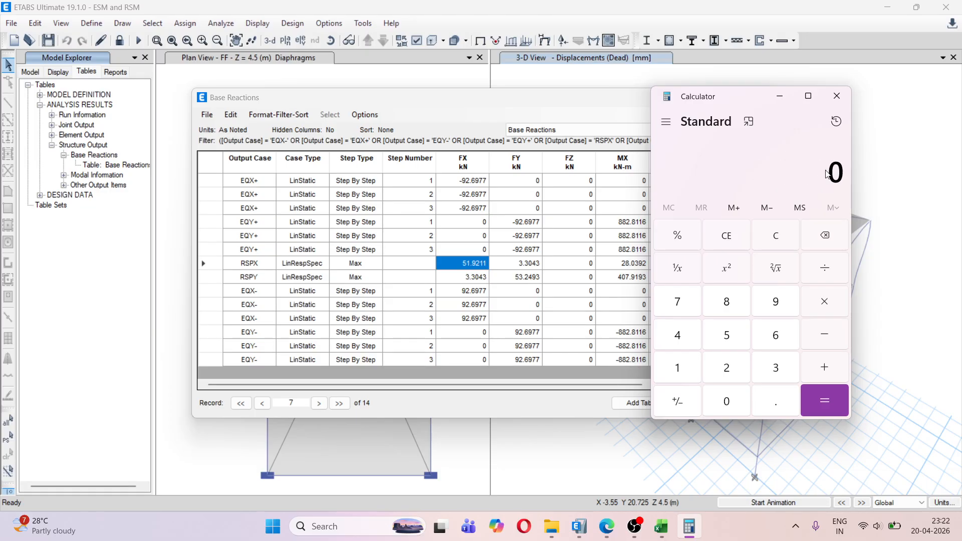
left_click(478, 182)
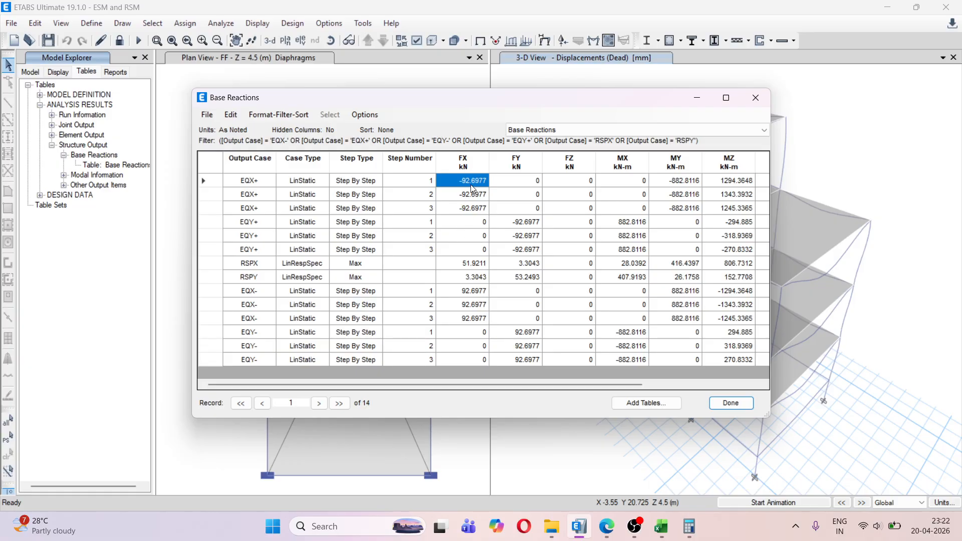
key("alt+Tab")
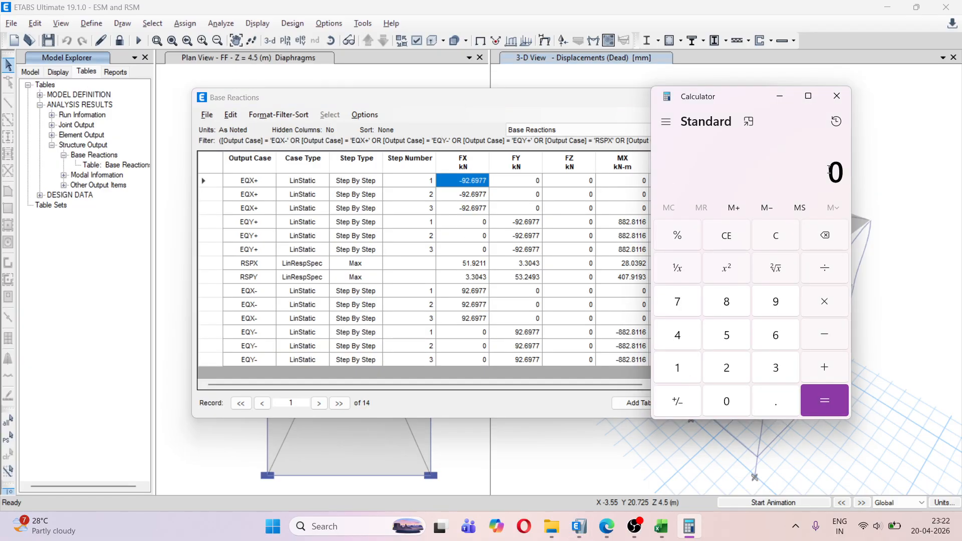
double_click(830, 170)
type("-92.6977")
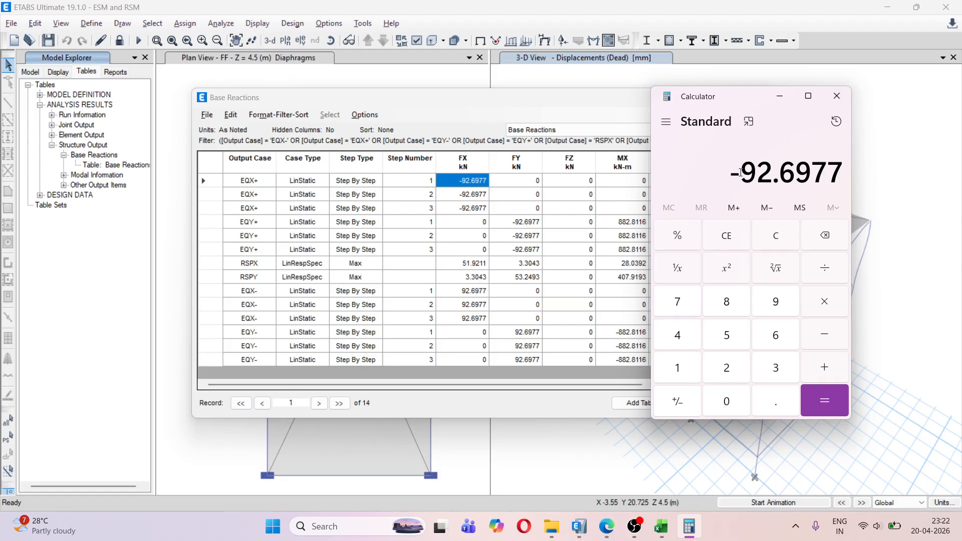
key("BackSpace")
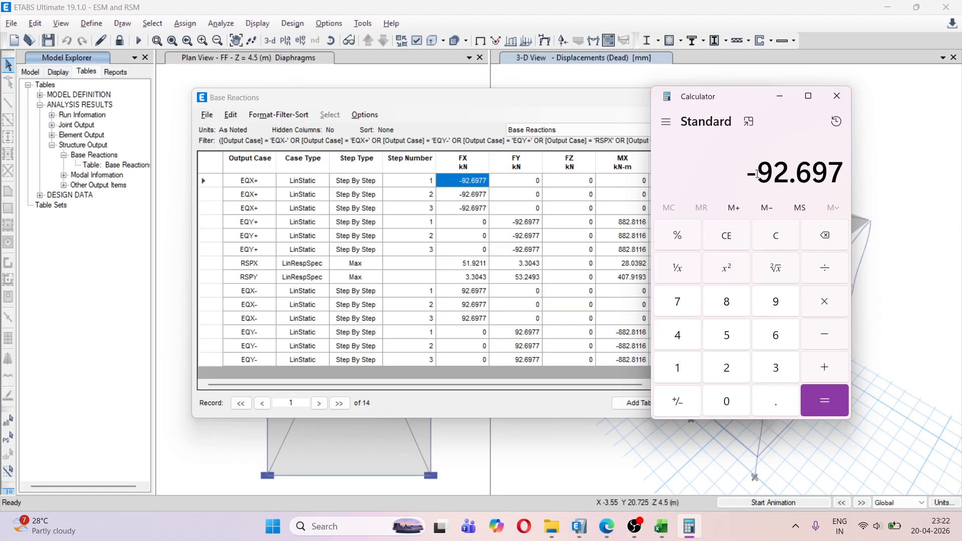
key("BackSpace")
key("BackSpace")
left_click_drag(791, 173, 846, 170)
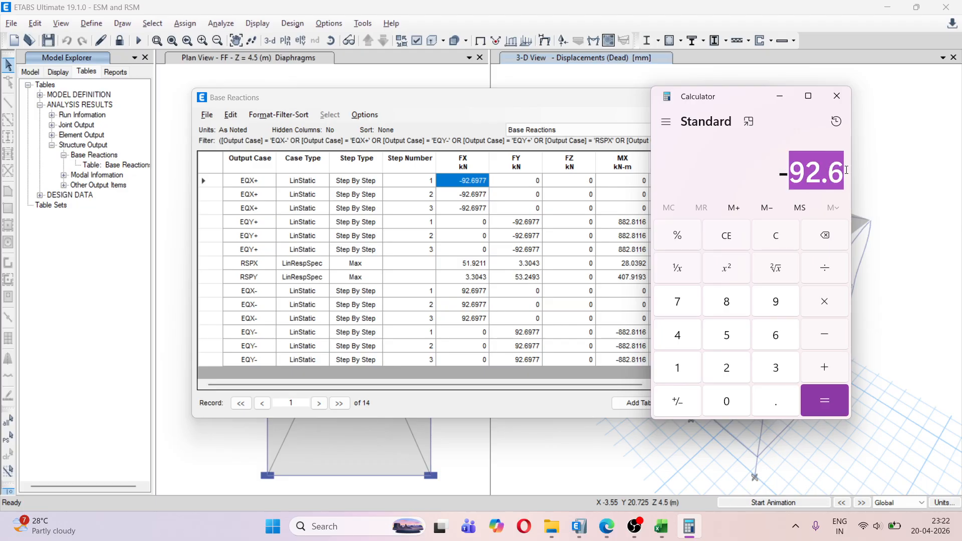
key("BackSpace")
key("BackSpace")
key("BackSpace")
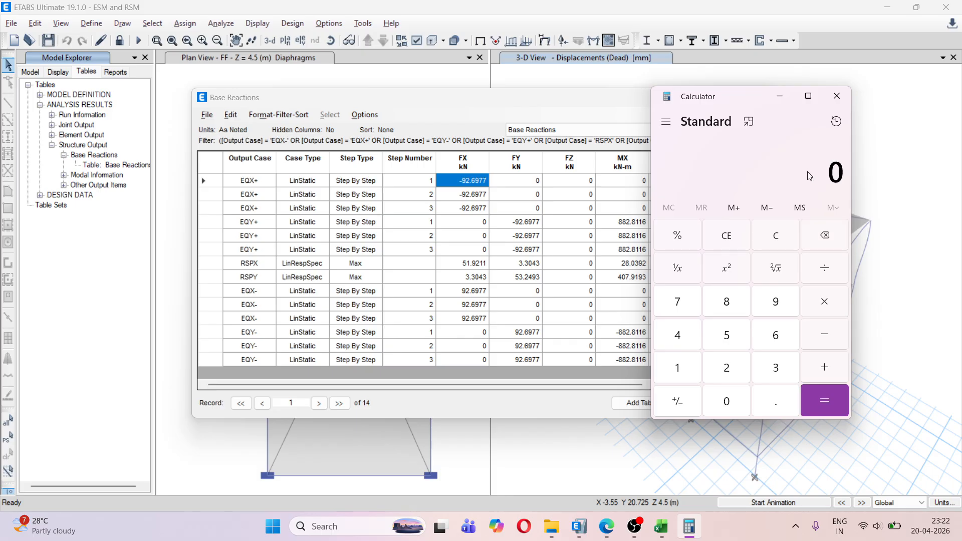
Step: Calculate the ratio of the EQX+ to RSPX base shear in X by dividing 92.6977 by 51.9211
type("92.6977")
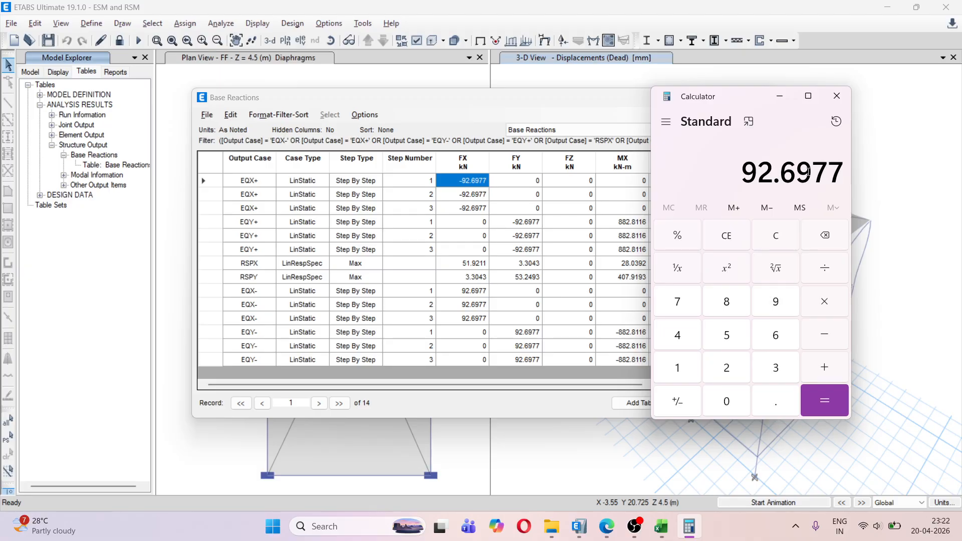
key("slash")
type("51")
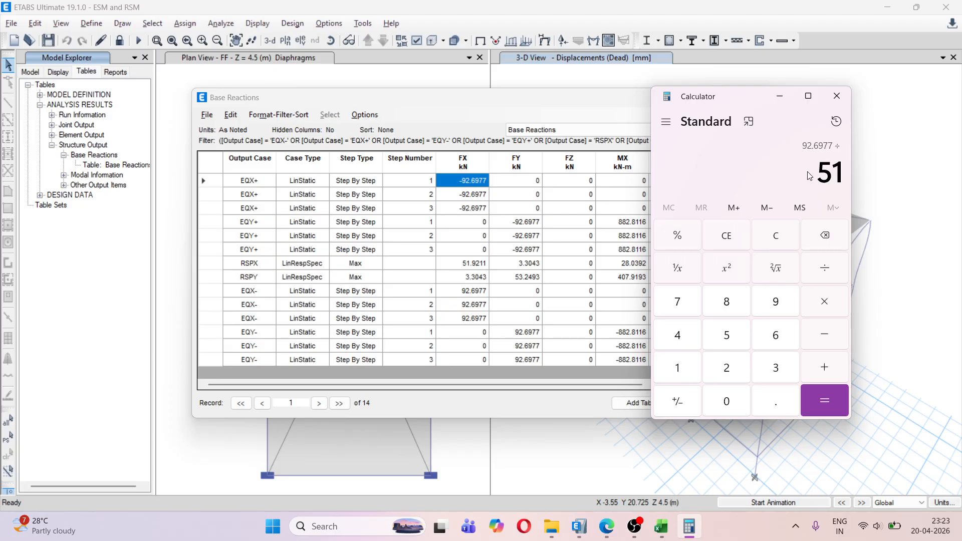
type(".9211")
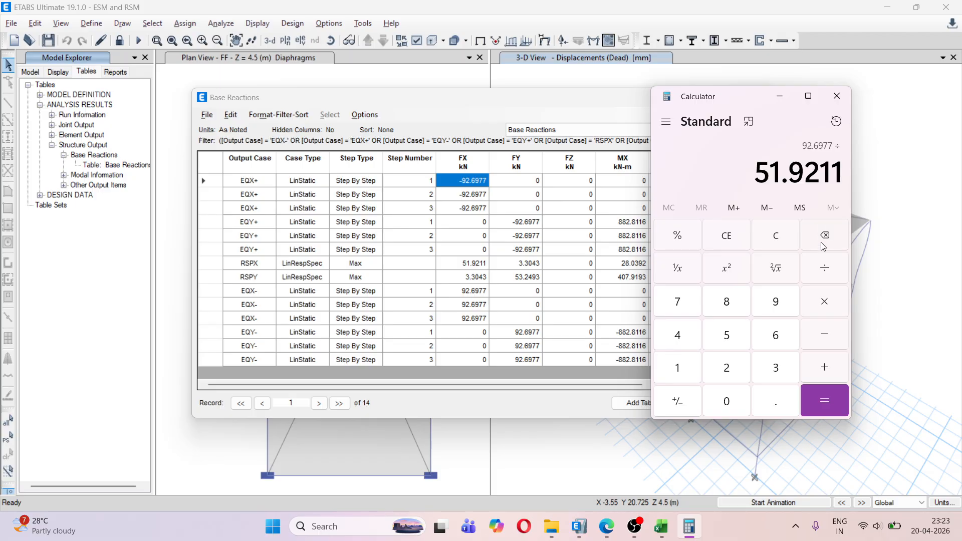
left_click(830, 409)
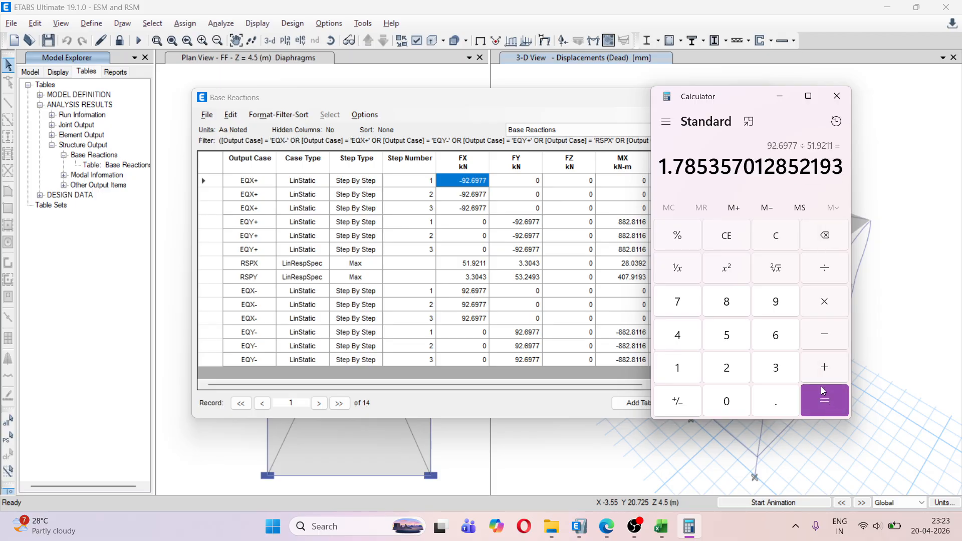
Step: Copy the calculated X base shear ratio and open a new Notepad document
left_click_drag(663, 164, 840, 167)
key("ctrl+c")
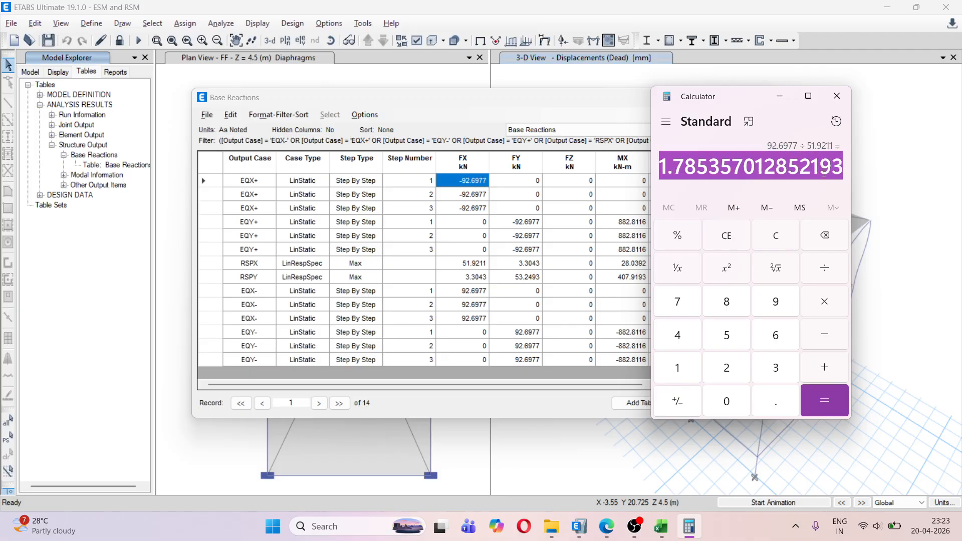
left_click(331, 531)
type("NO")
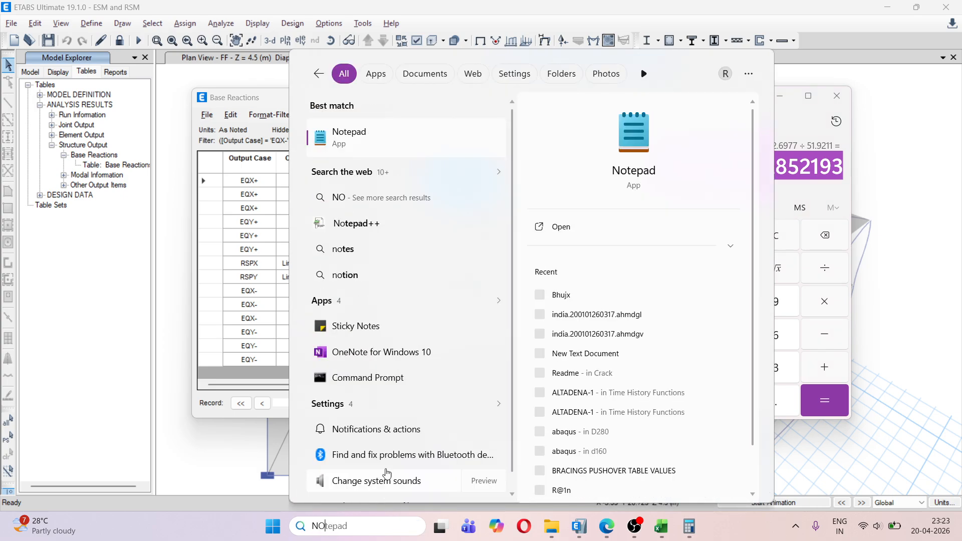
left_click(341, 132)
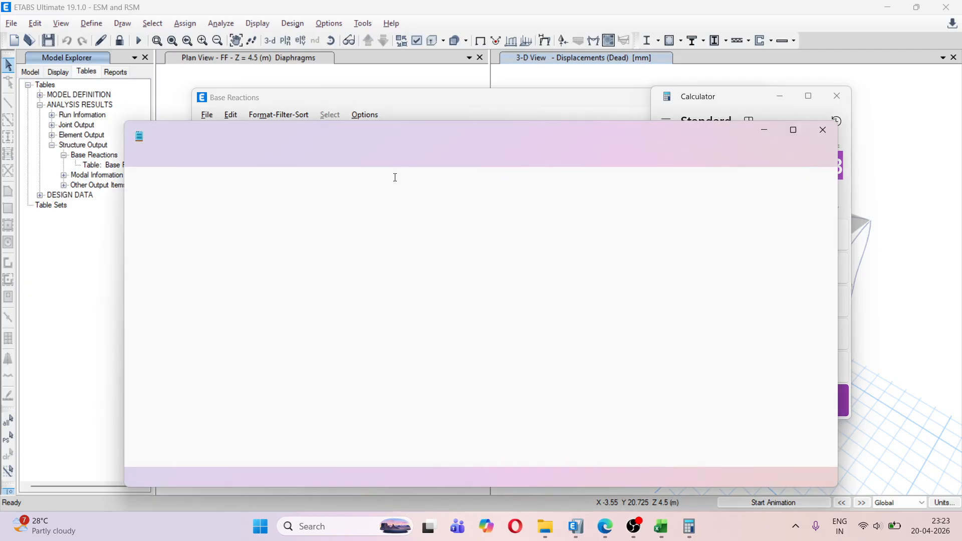
Step: Record the copied ratio in Notepad as "1.785357012852193 = X", start a new line and minimize the note
left_click_drag(253, 193, 129, 183)
key("BackSpace")
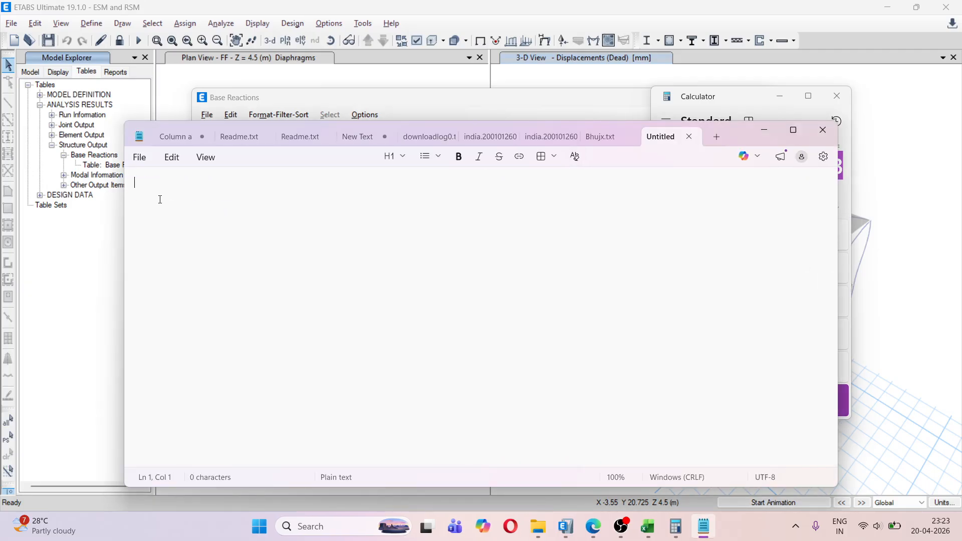
key("ctrl+v")
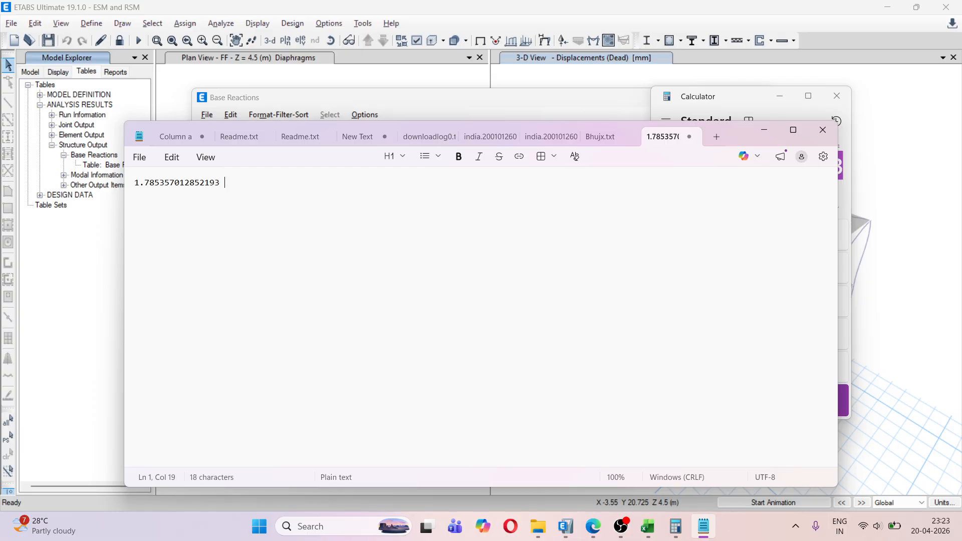
type("= X")
key("Return")
left_click(764, 130)
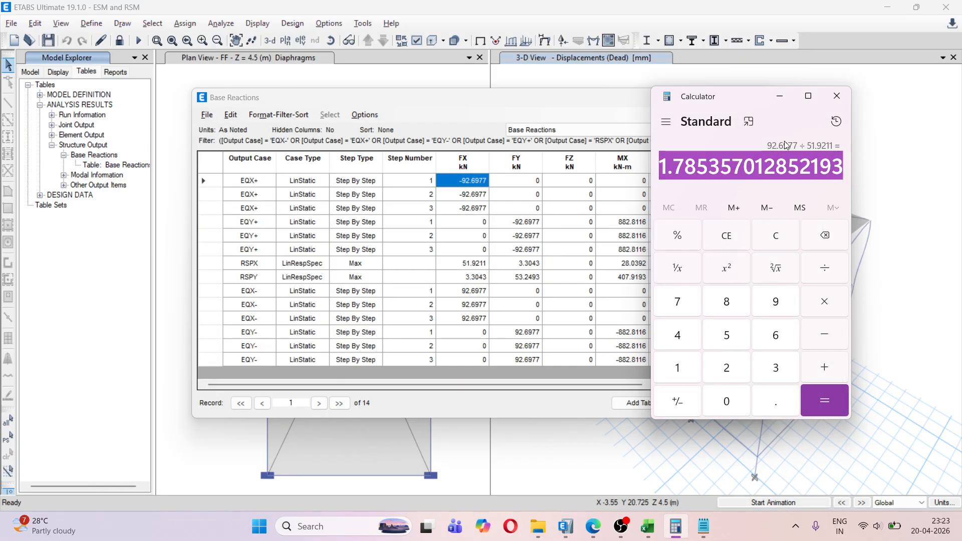
Step: Clear the Calculator and compare the FY base reaction of EQY+ with that of RSPY in the Base Reactions table
key("Escape")
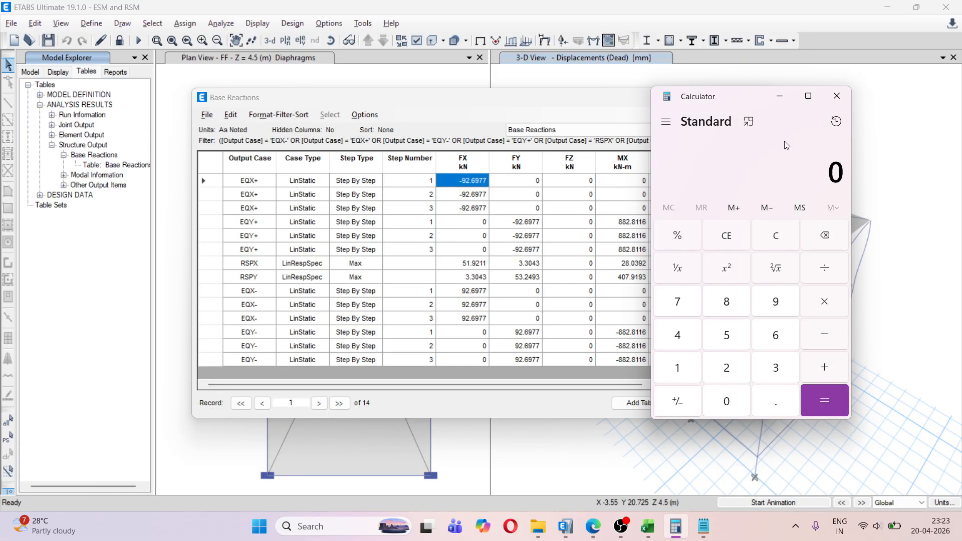
left_click(255, 227)
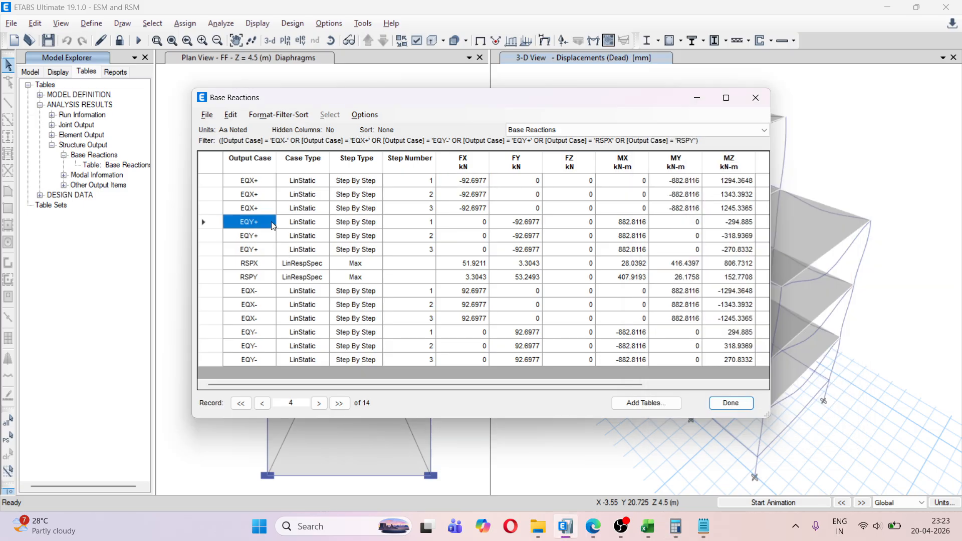
left_click(523, 224)
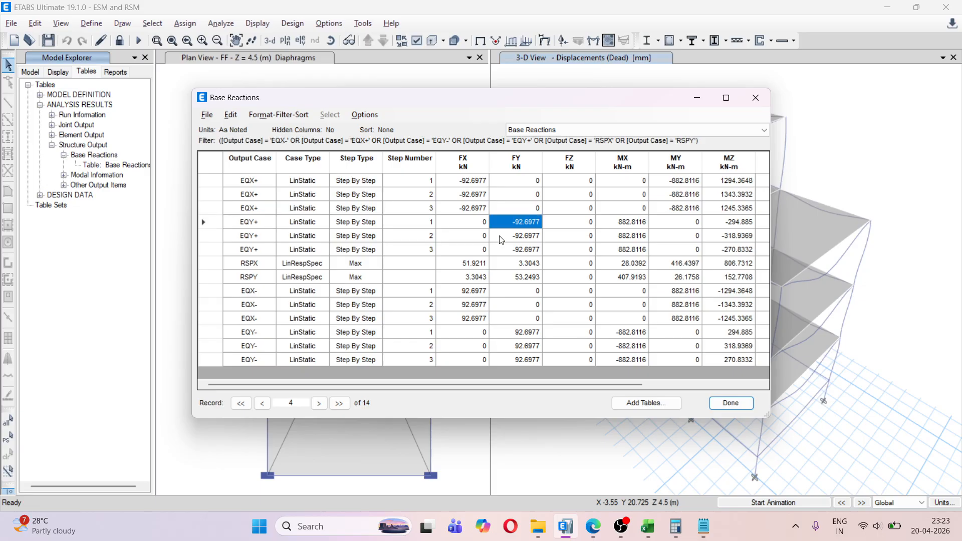
left_click(514, 279)
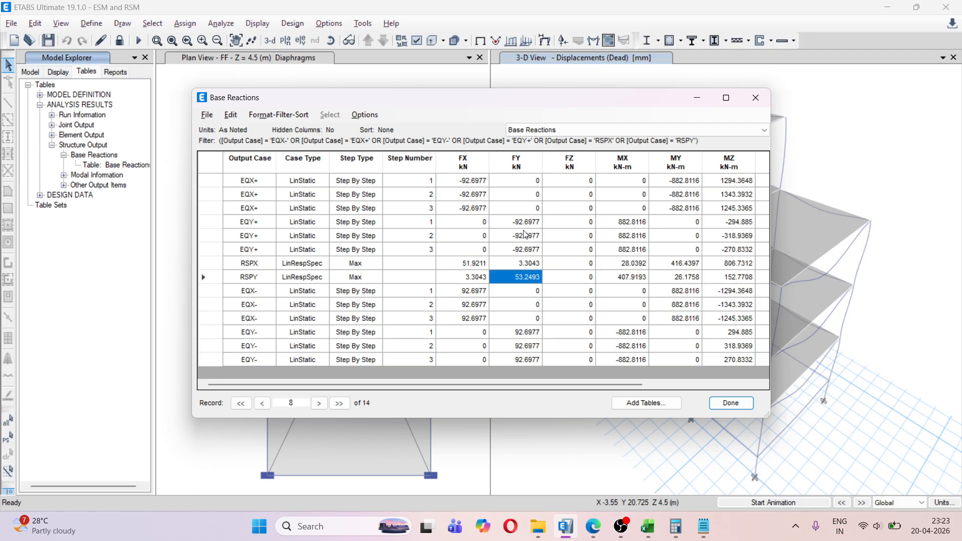
Step: In Calculator, compute the EQY+ to RSPY base shear ratio in Y by dividing 92.6977 by 53.2493
left_click(676, 526)
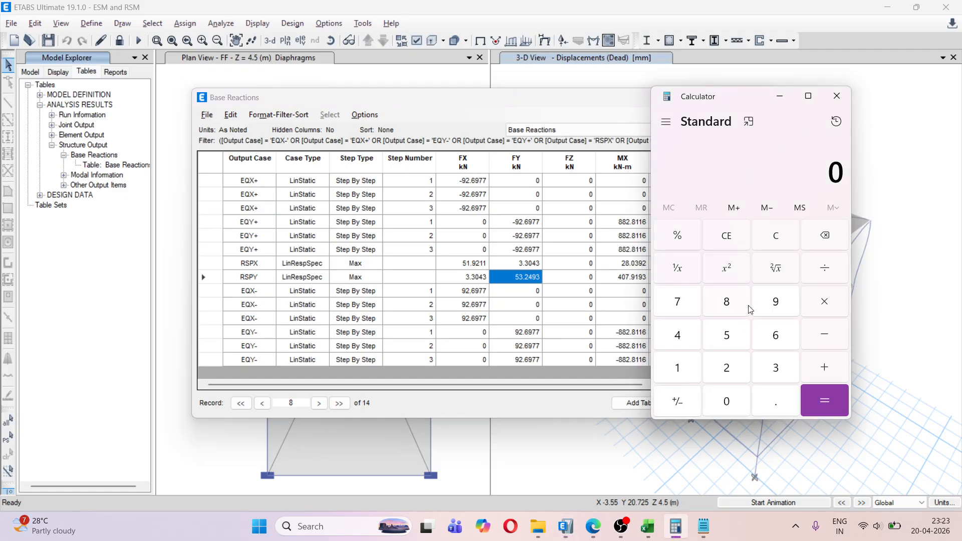
left_click(771, 305)
left_click(729, 371)
left_click(771, 399)
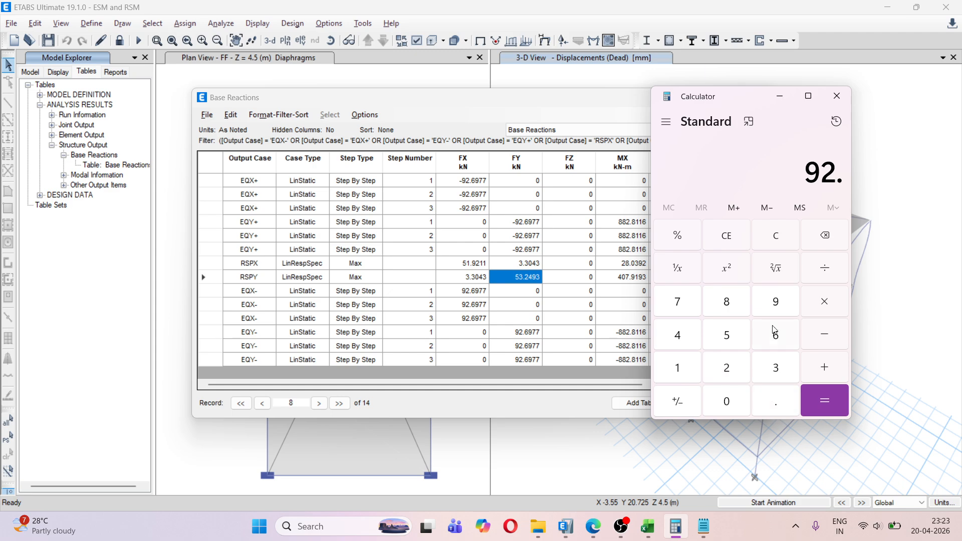
left_click(773, 328)
left_click(777, 304)
left_click(698, 304)
left_click(697, 303)
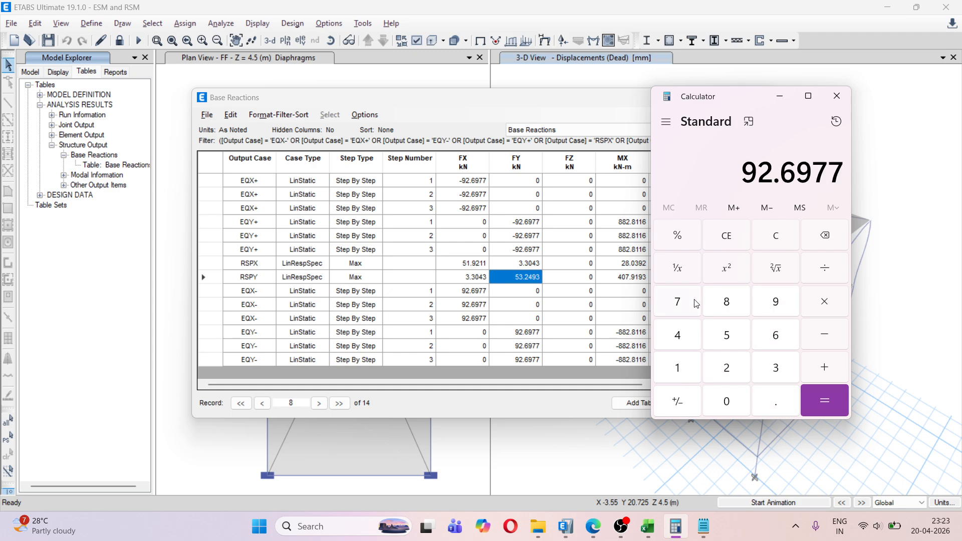
left_click(828, 270)
left_click(732, 339)
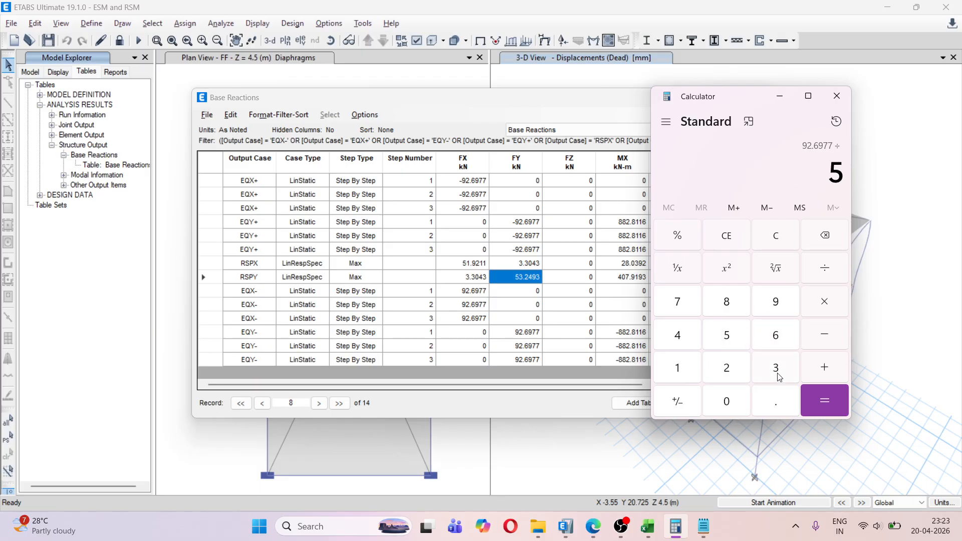
left_click(777, 380)
left_click(775, 401)
left_click(729, 370)
left_click(687, 336)
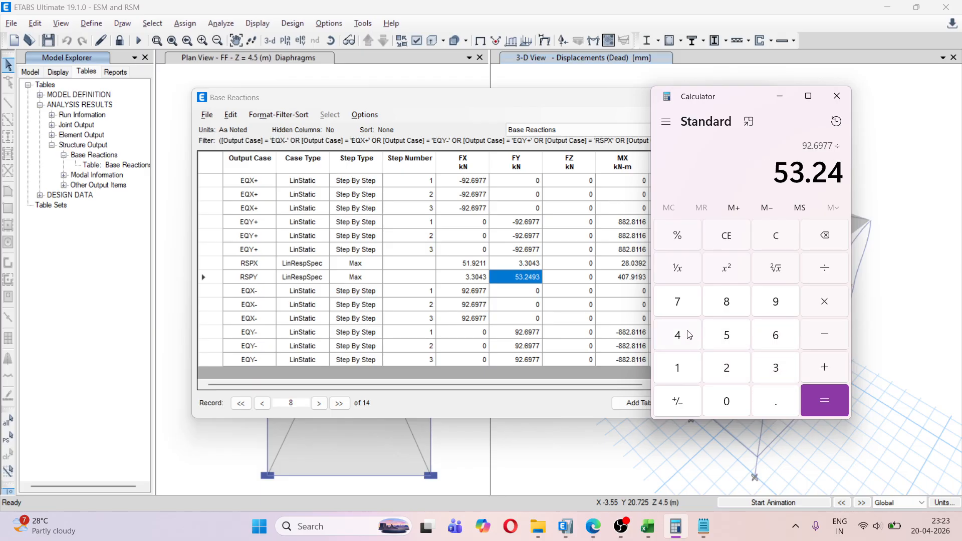
left_click(785, 304)
left_click(776, 367)
left_click(832, 404)
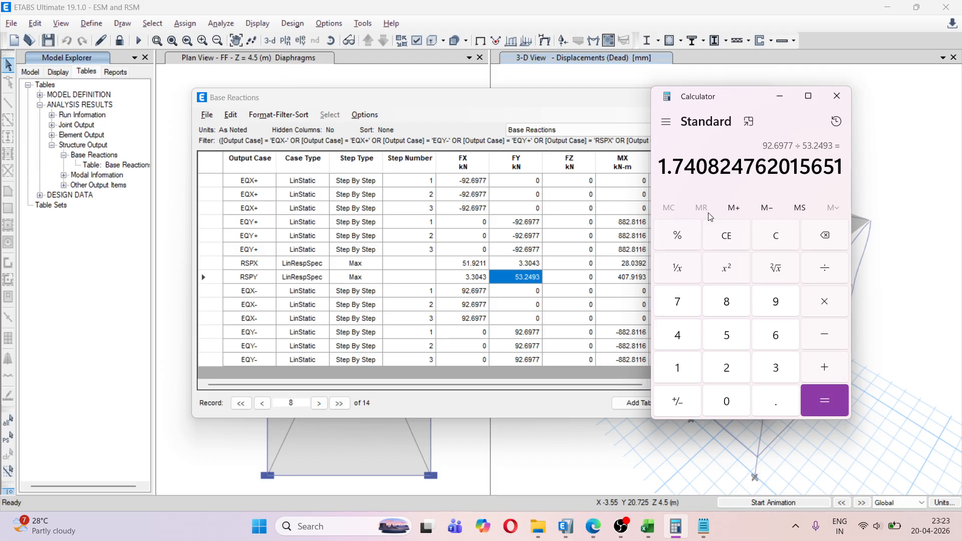
Step: Record the ratio in Notepad as "1.740824762015651 = Y", and close Calculator and the Base Reactions table
left_click_drag(663, 163, 840, 166)
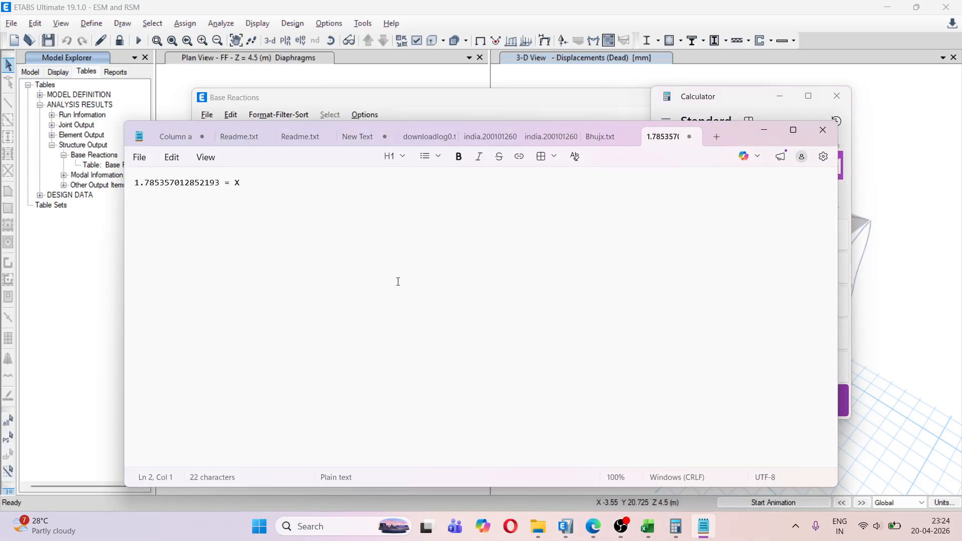
type("1.740824762015651")
type("= Y")
left_click(770, 132)
left_click(837, 95)
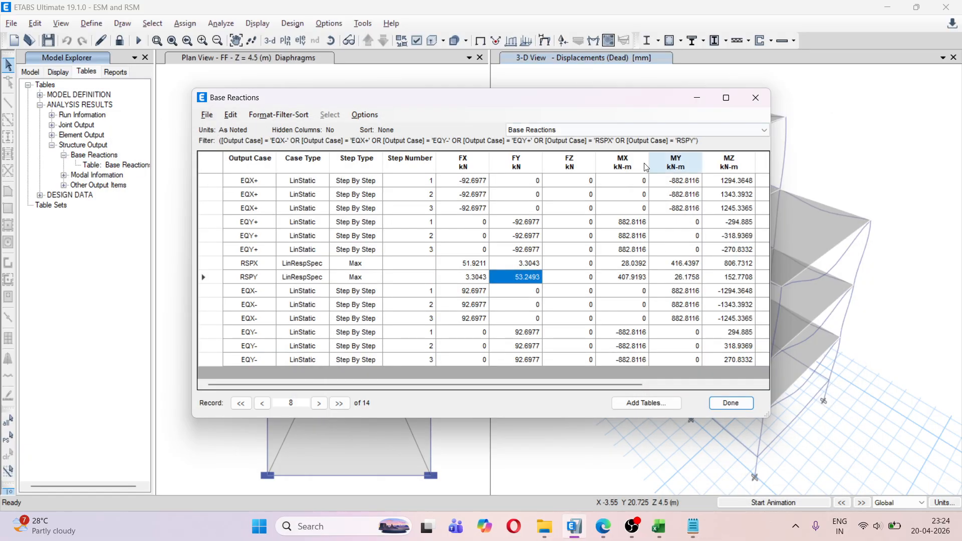
left_click(731, 403)
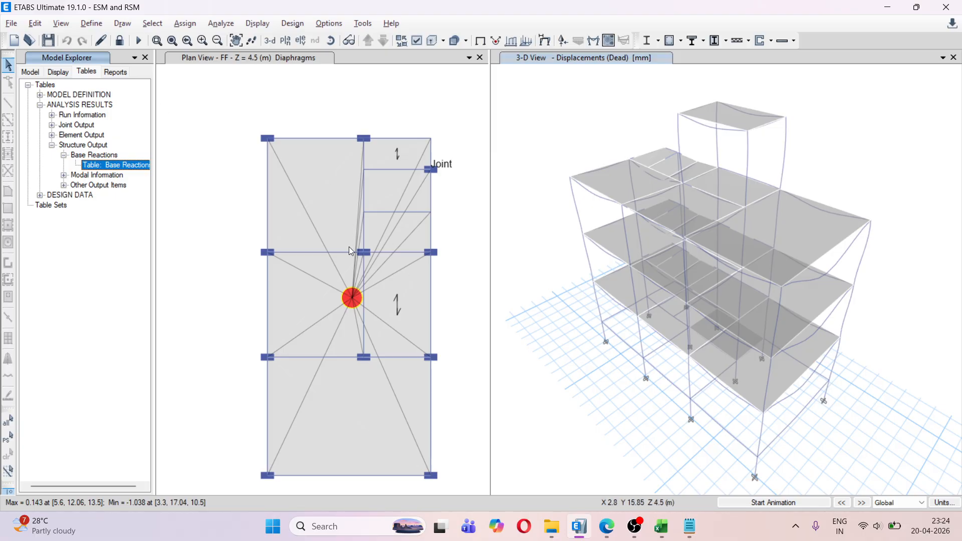
Step: Switch to IS1893_Part1_2016.pdf in Edge and find Table 7 on minimum design earthquake horizontal lateral force
left_click(606, 526)
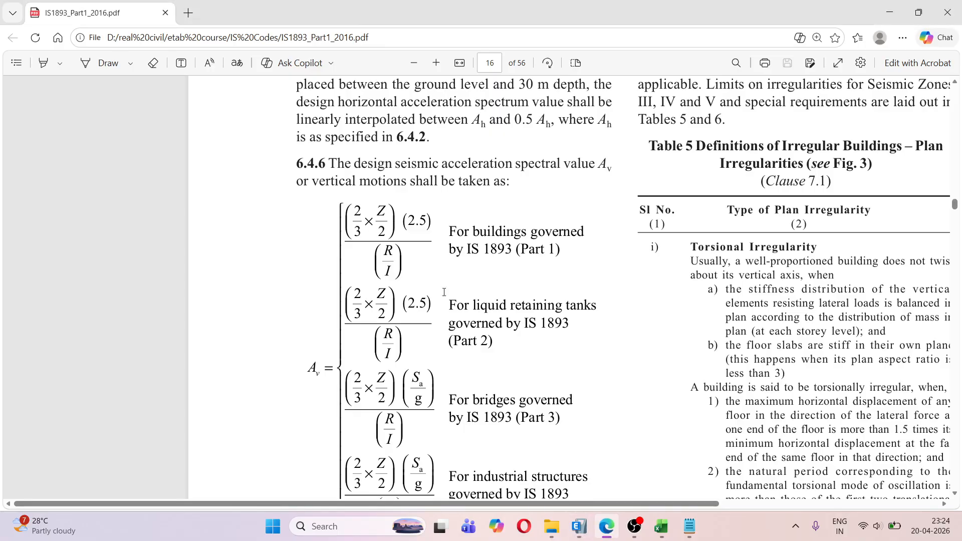
scroll(402, 236, "down", 10)
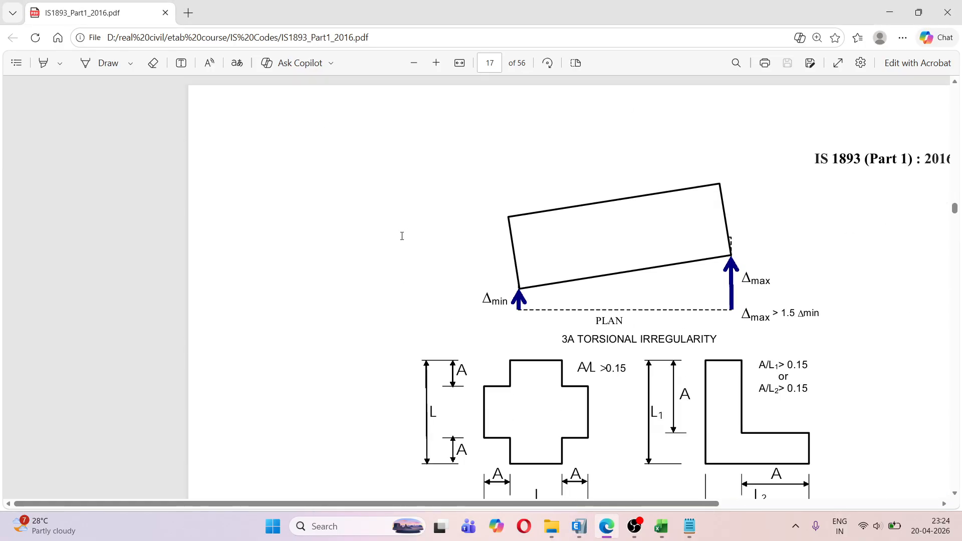
scroll(402, 236, "down", 15)
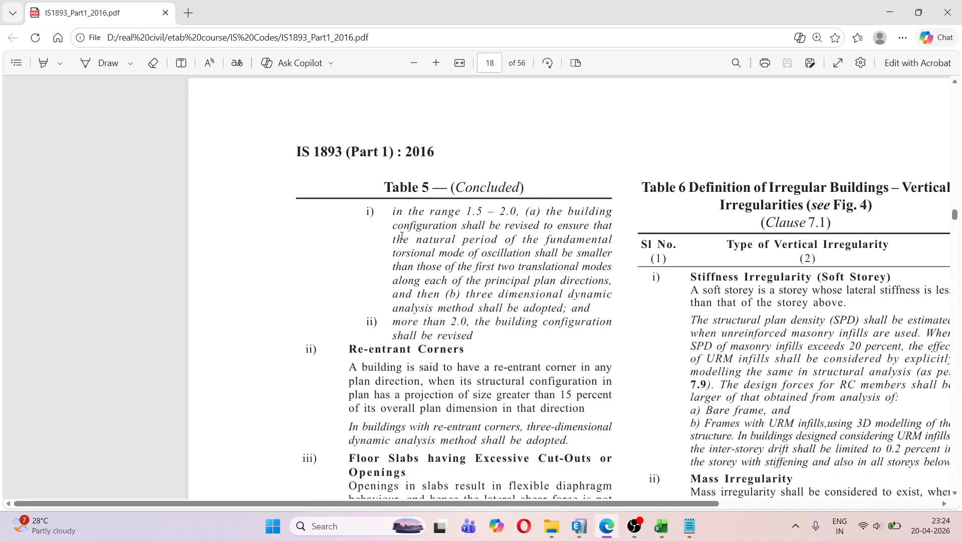
scroll(402, 236, "down", 15)
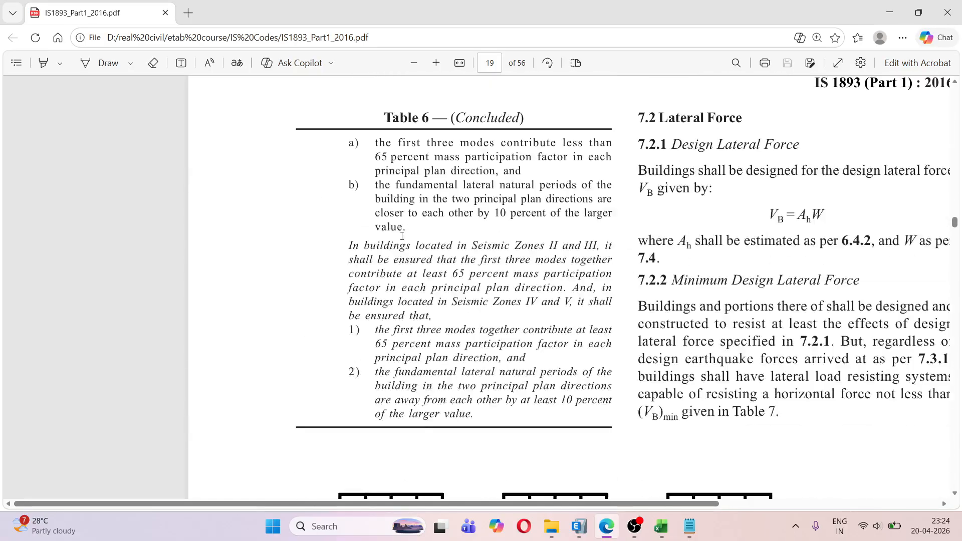
scroll(402, 236, "down", 15)
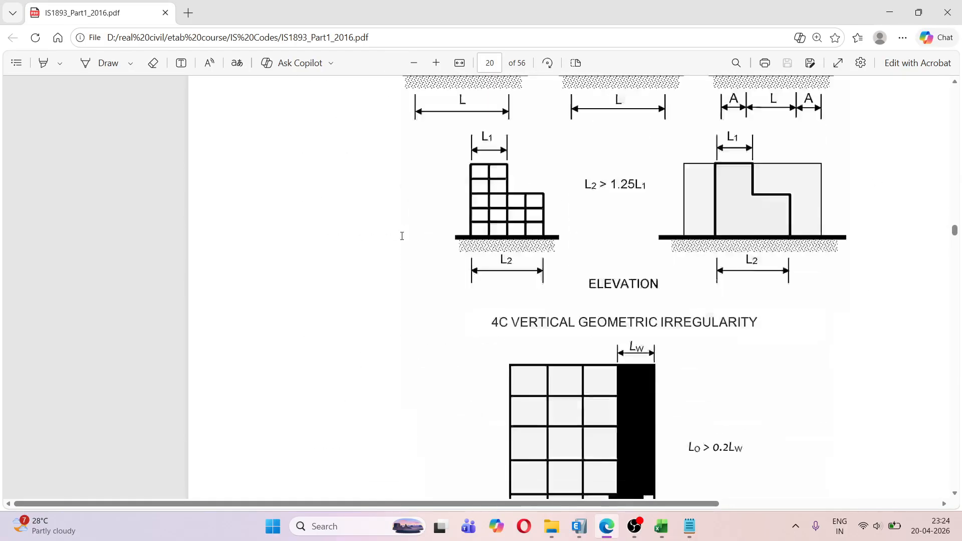
scroll(402, 236, "down", 15)
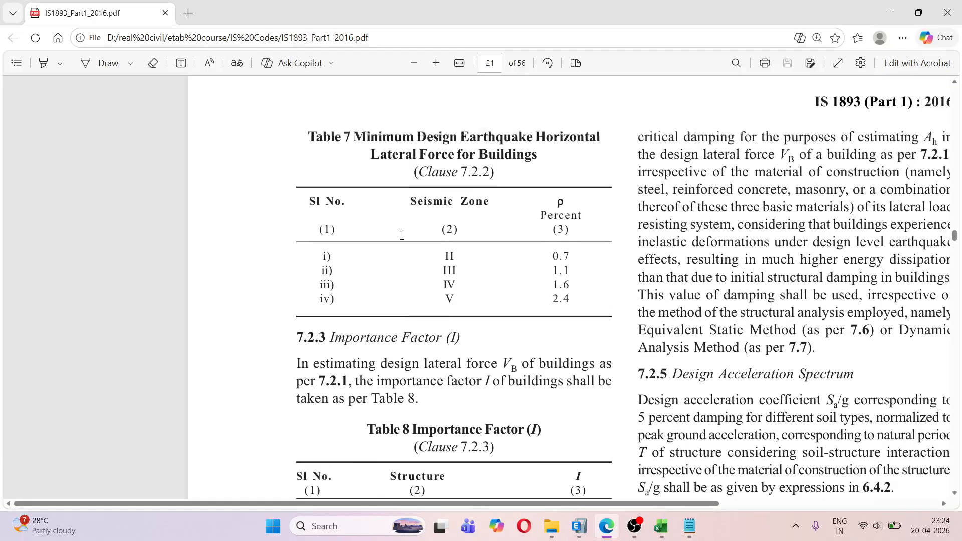
Step: Examine the minimum lateral force percentage that Table 7 gives for Seismic Zone II
left_click_drag(344, 166, 547, 183)
left_click(361, 186)
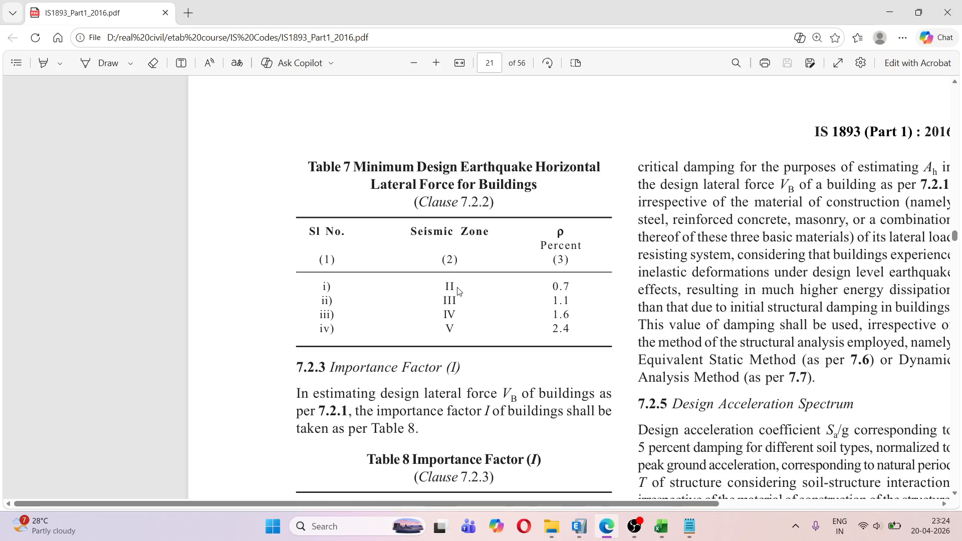
left_click_drag(551, 287, 574, 291)
left_click(509, 278)
left_click_drag(550, 283, 570, 287)
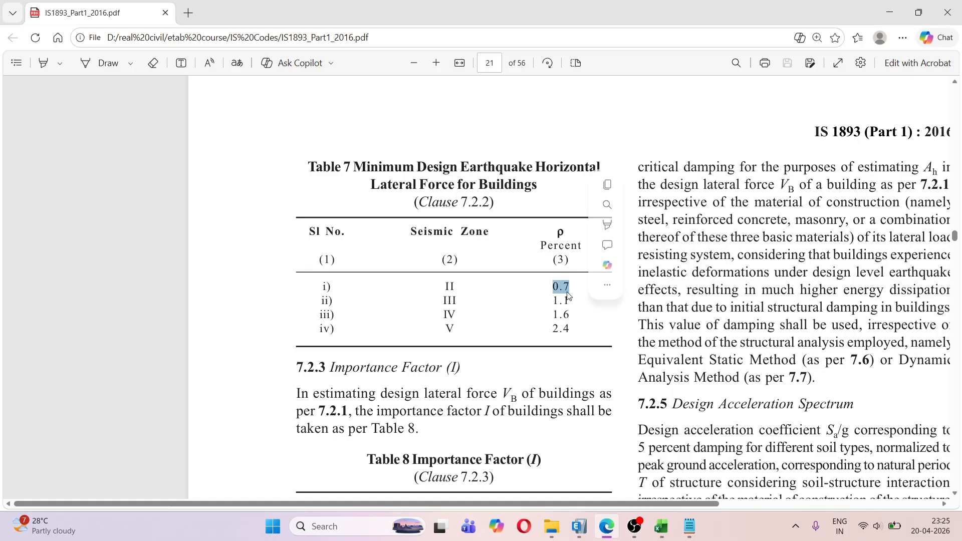
left_click(505, 292)
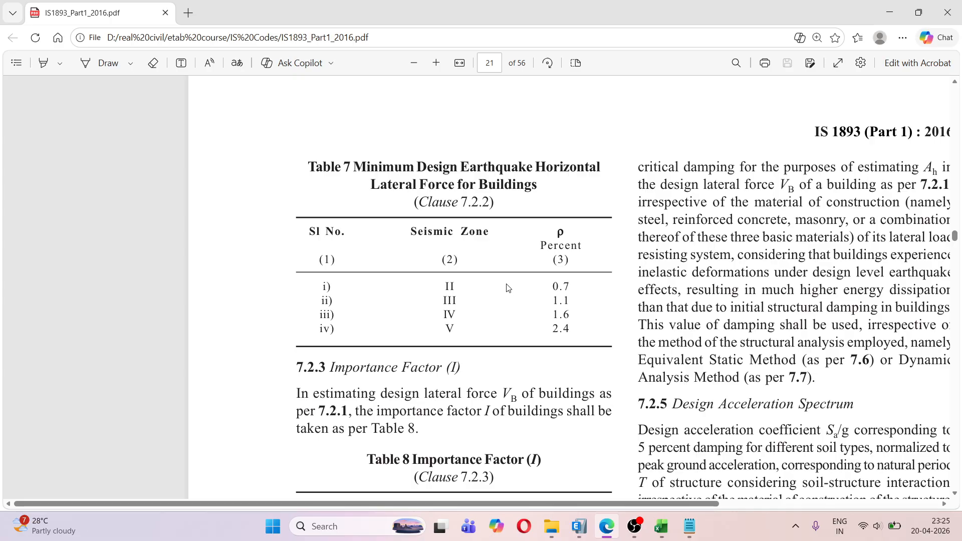
Step: Switch back to ETABS and generate the Project Report
left_click(579, 527)
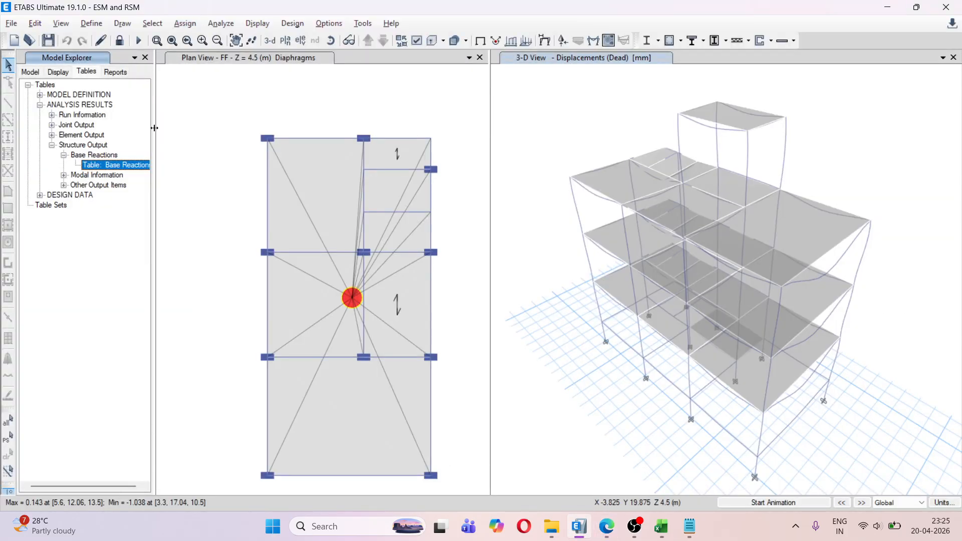
left_click(115, 71)
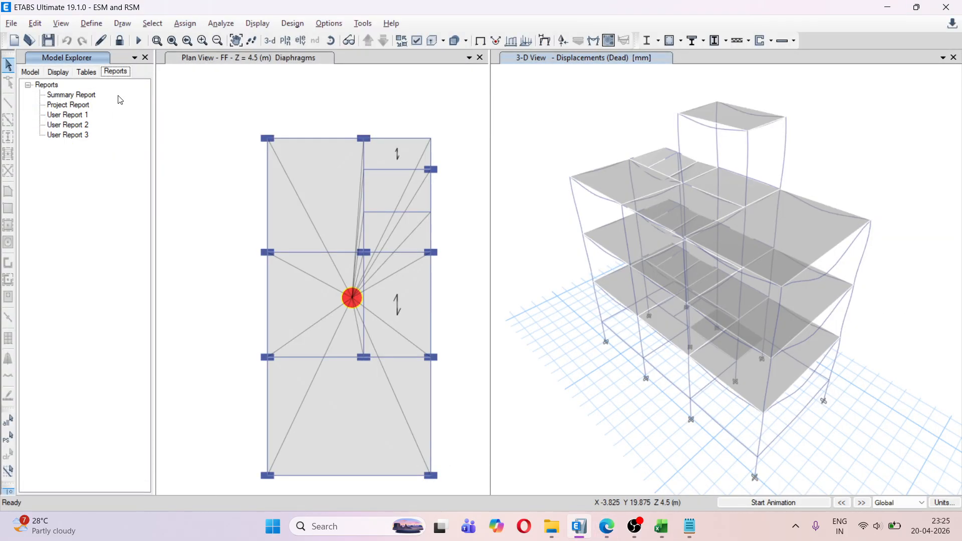
left_click(65, 105)
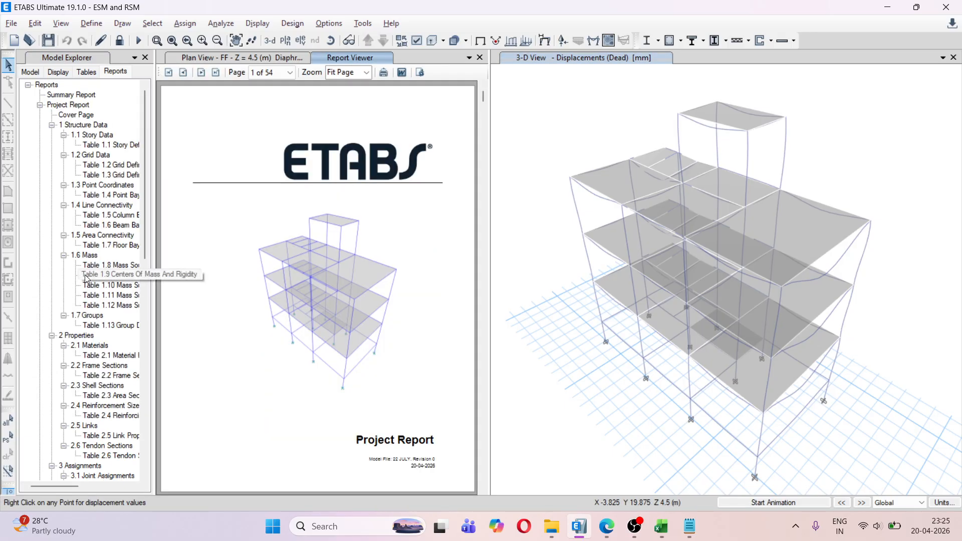
Step: Open the first IS 1893:2016 Auto Seismic Load Calculation in the report's Loads section and enlarge the page to 150%
scroll(95, 301, "down", 10)
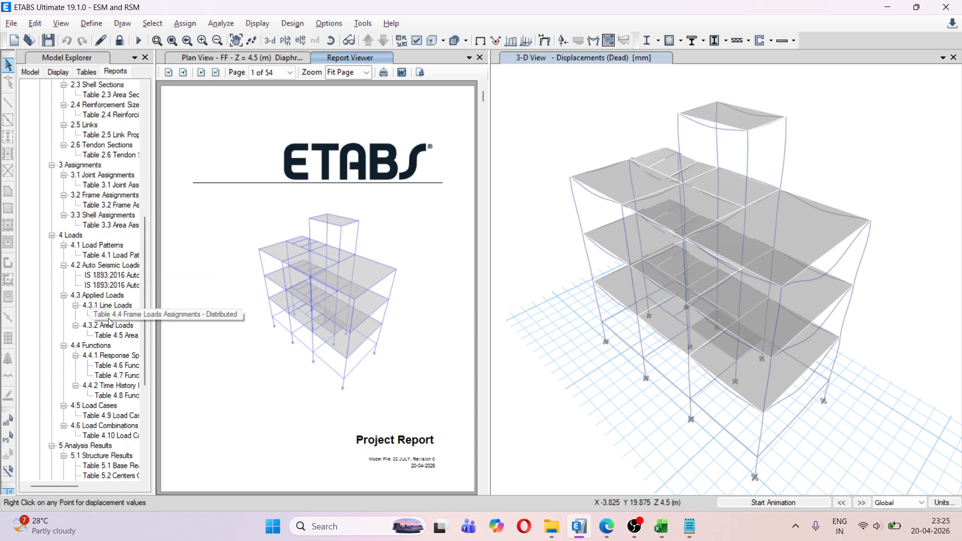
left_click(102, 279)
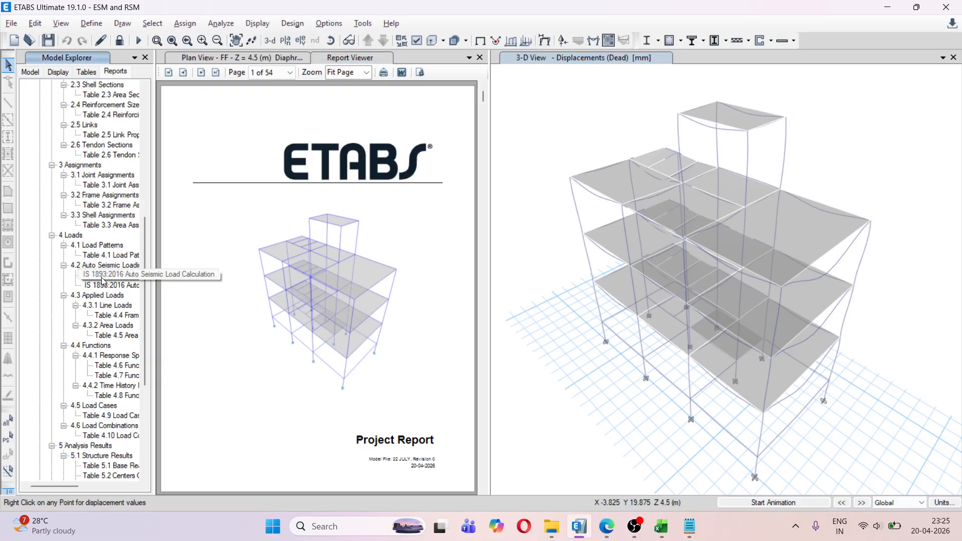
left_click(102, 280)
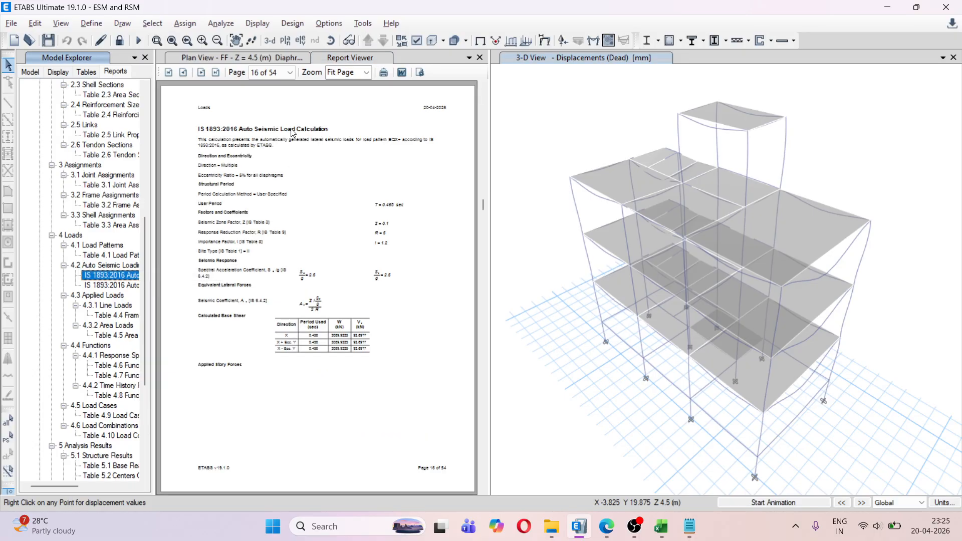
left_click(367, 72)
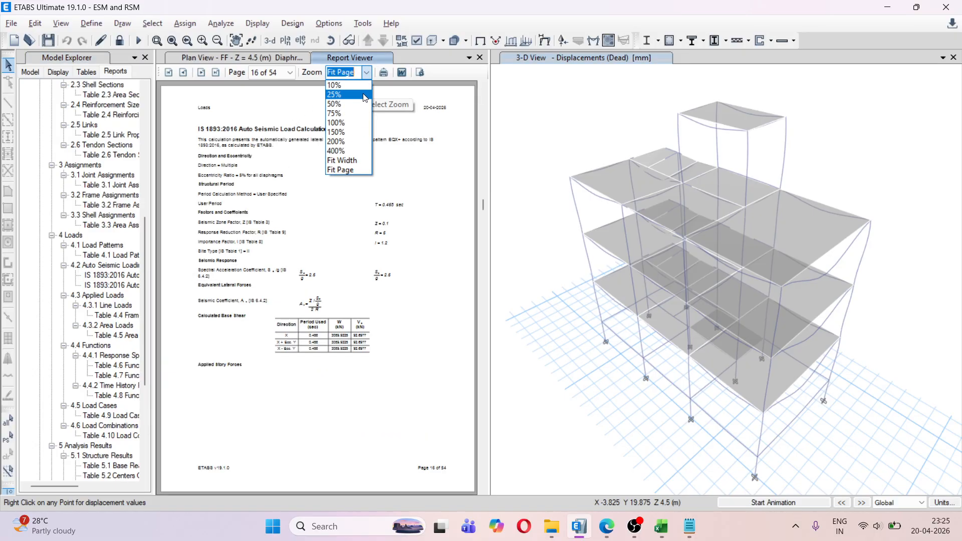
left_click(359, 123)
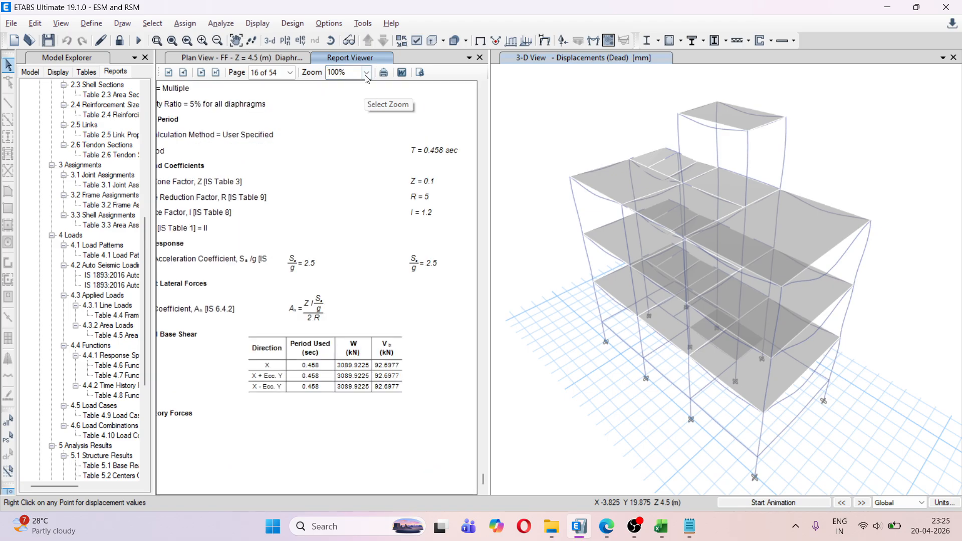
left_click(366, 73)
left_click(357, 133)
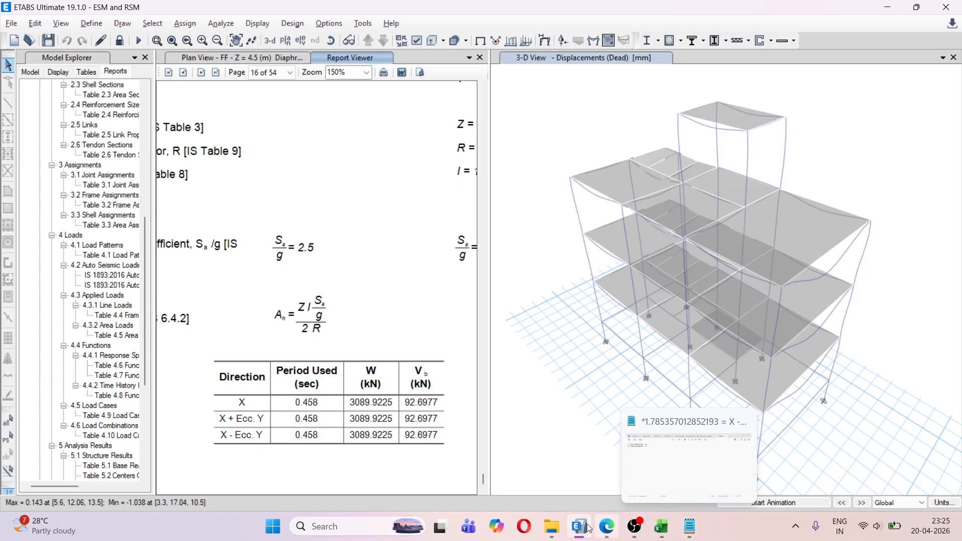
Step: Open Calculator and divide the reported X base shear of 92.6977 kN by the seismic weight of 3089.9225 kN
left_click(340, 527)
type("ca")
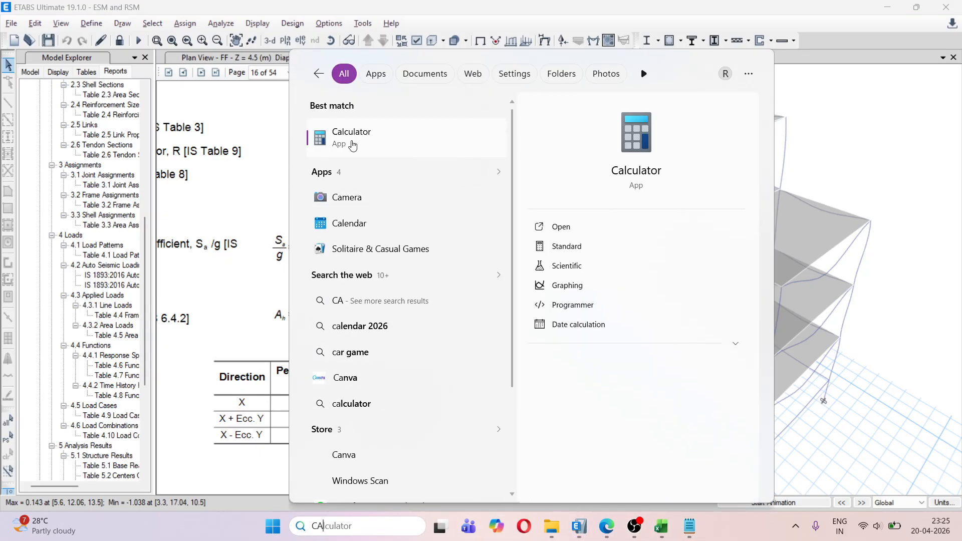
left_click(352, 140)
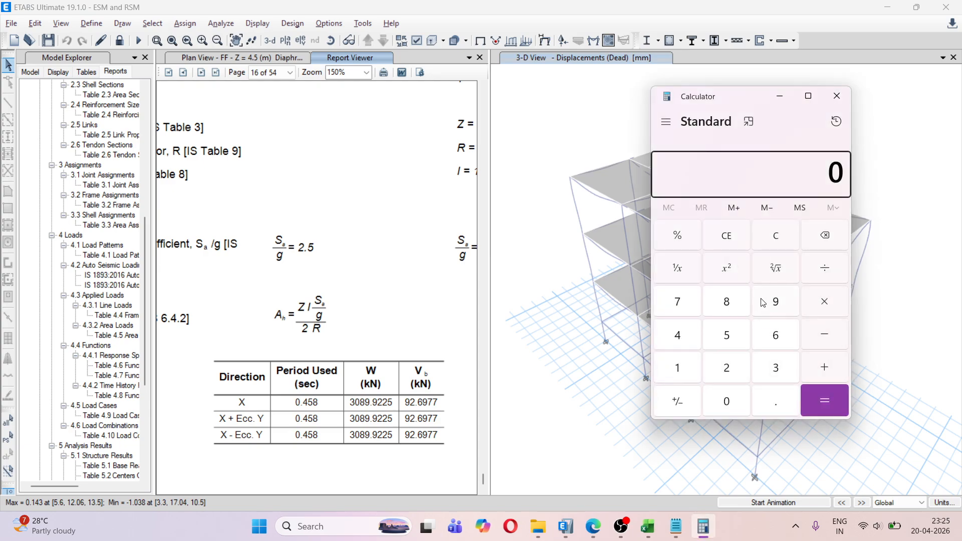
left_click(764, 302)
left_click(732, 370)
left_click(772, 406)
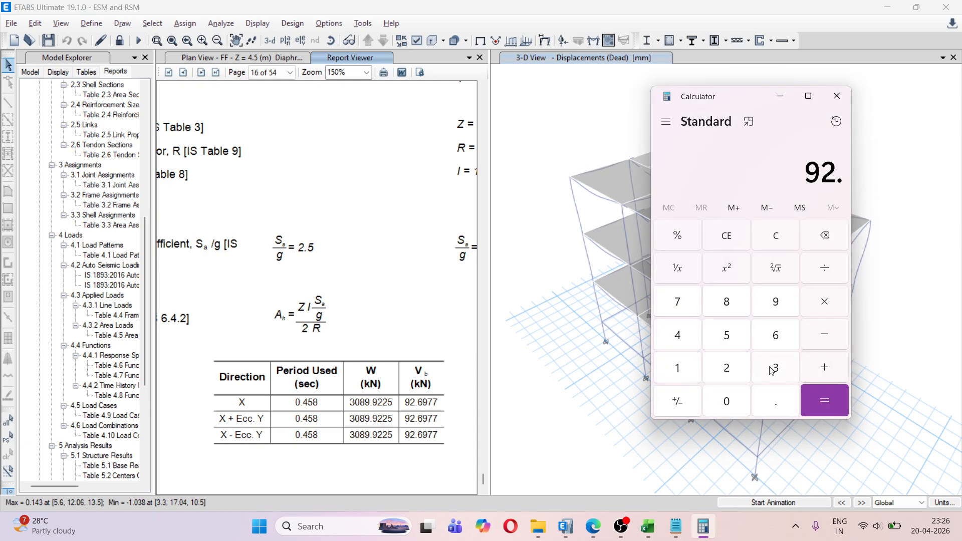
left_click(772, 329)
left_click(775, 301)
left_click(681, 301)
left_click(681, 301)
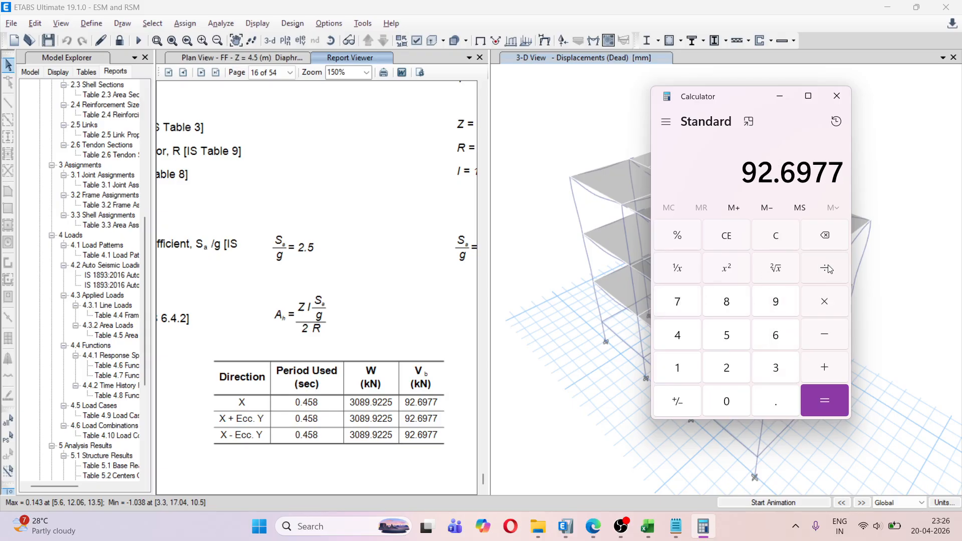
left_click(830, 270)
left_click(772, 369)
left_click(732, 400)
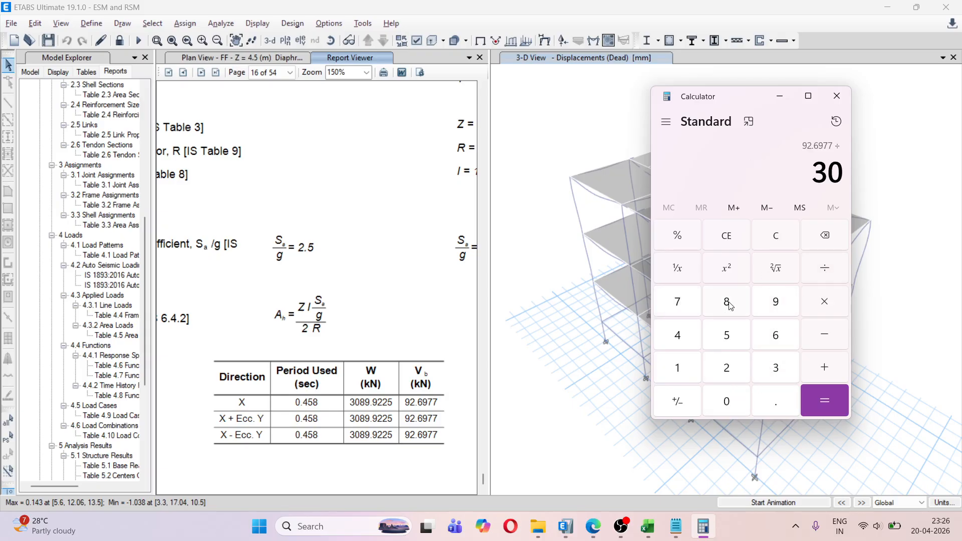
left_click(729, 305)
left_click(767, 304)
left_click(771, 403)
left_click(773, 298)
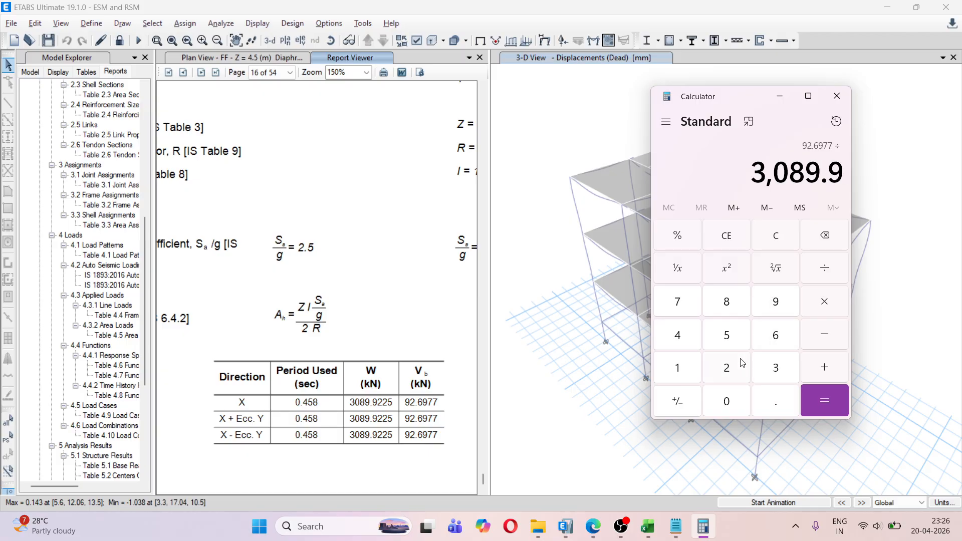
left_click(726, 368)
left_click(726, 368)
left_click(727, 334)
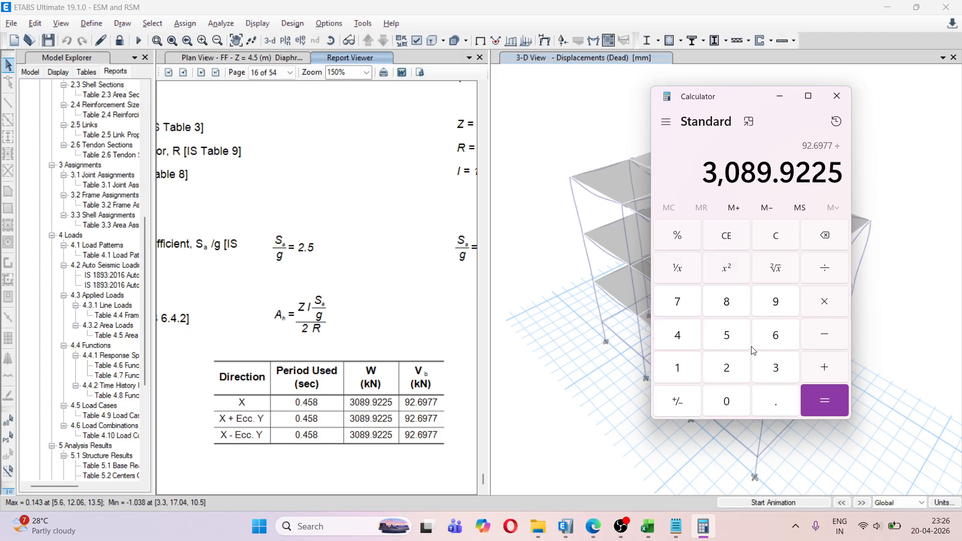
left_click(829, 401)
Step: Multiply the base shear to weight ratio by 100 to express it as a percentage, and close Calculator
left_click(822, 302)
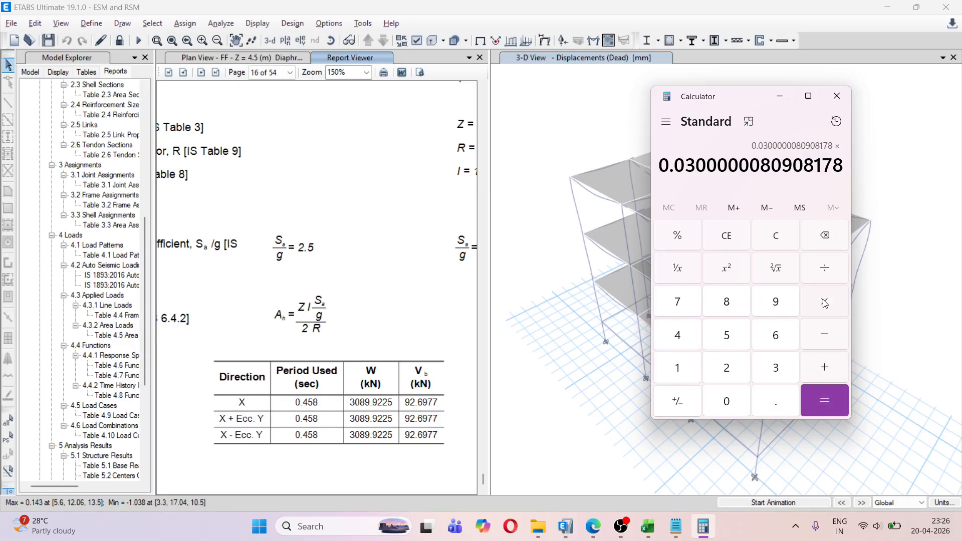
left_click(687, 365)
left_click(727, 404)
left_click(726, 404)
left_click(811, 395)
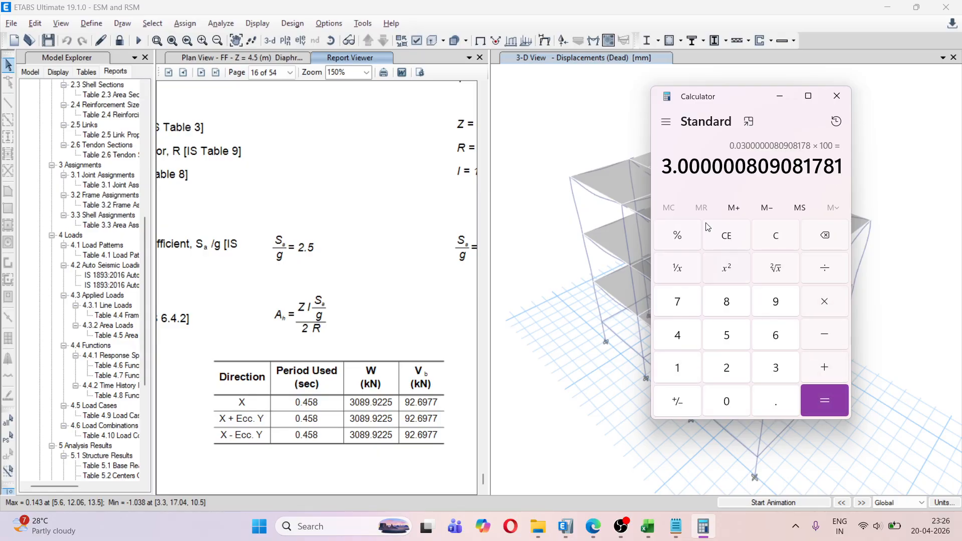
left_click(837, 95)
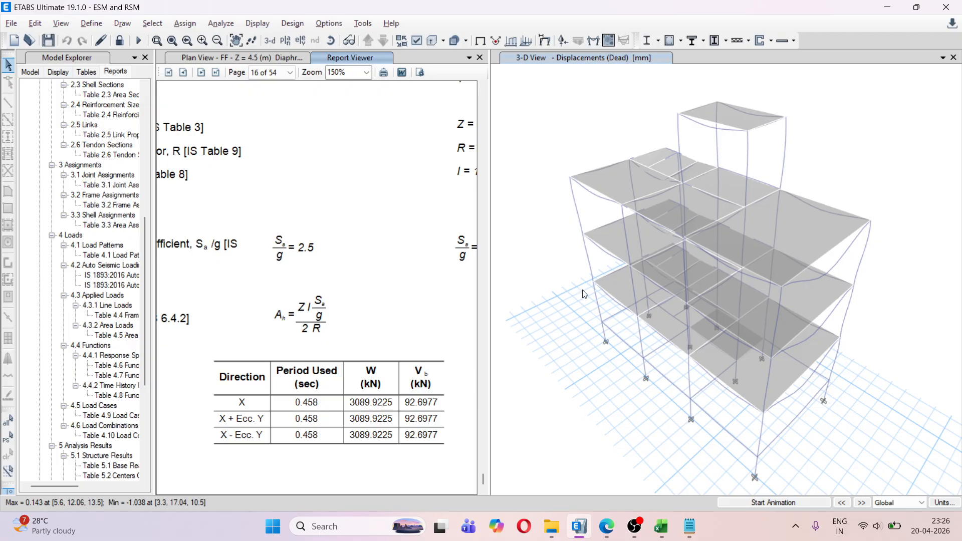
Step: Return to the plan view and open the definition of the RSPX response spectrum load case for modification
left_click(268, 59)
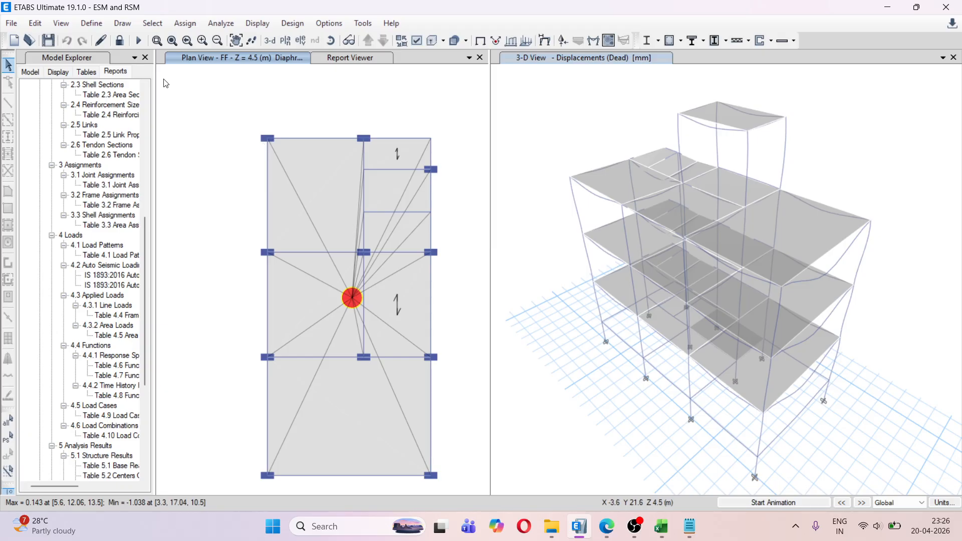
left_click(90, 25)
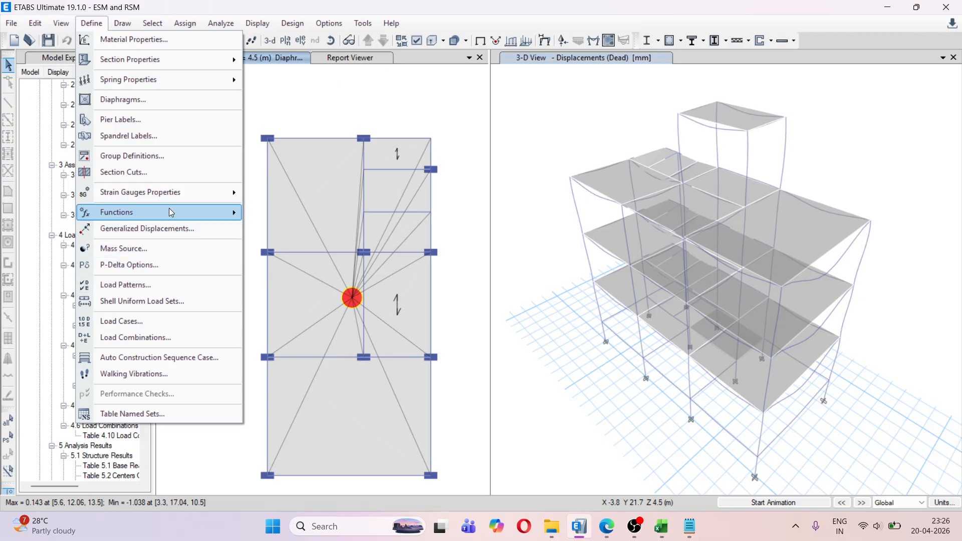
left_click(179, 322)
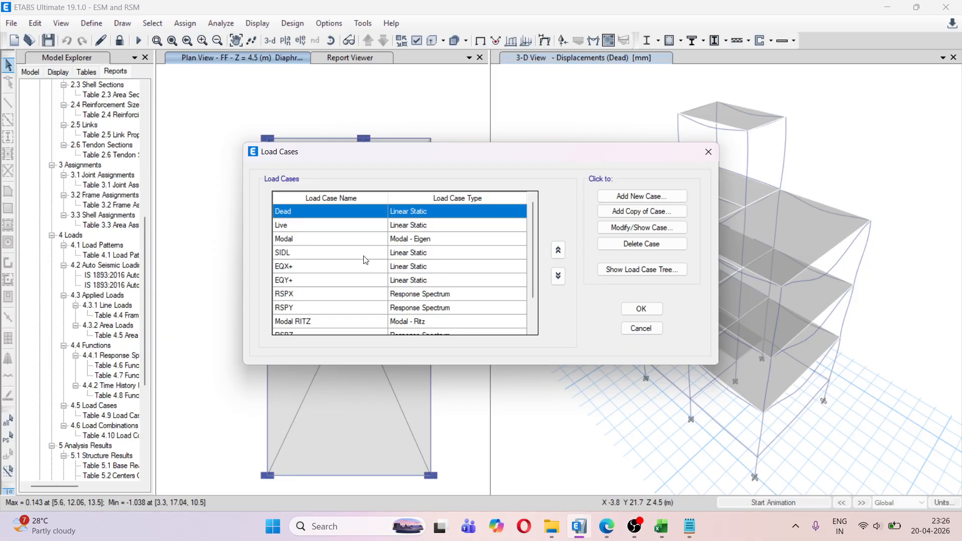
scroll(373, 258, "down", 1)
left_click(289, 256)
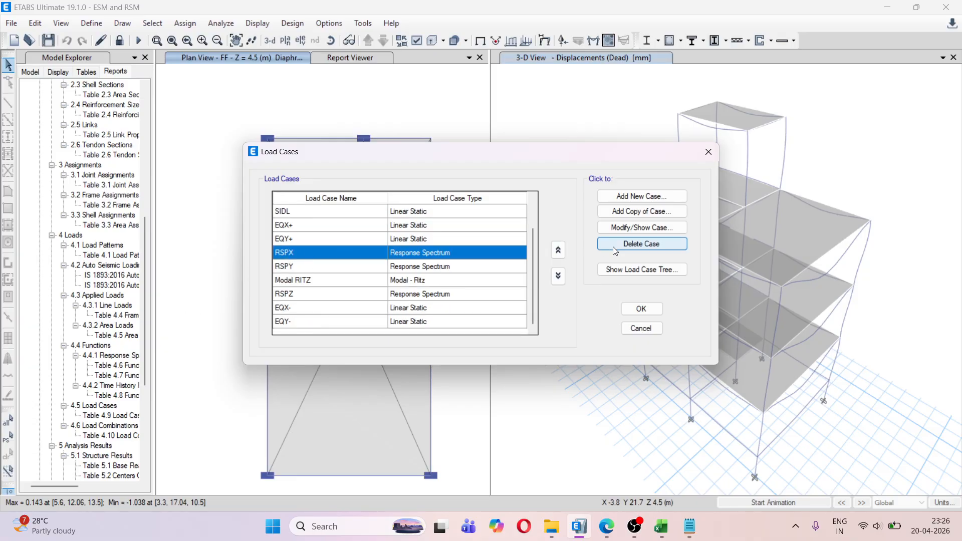
left_click(629, 233)
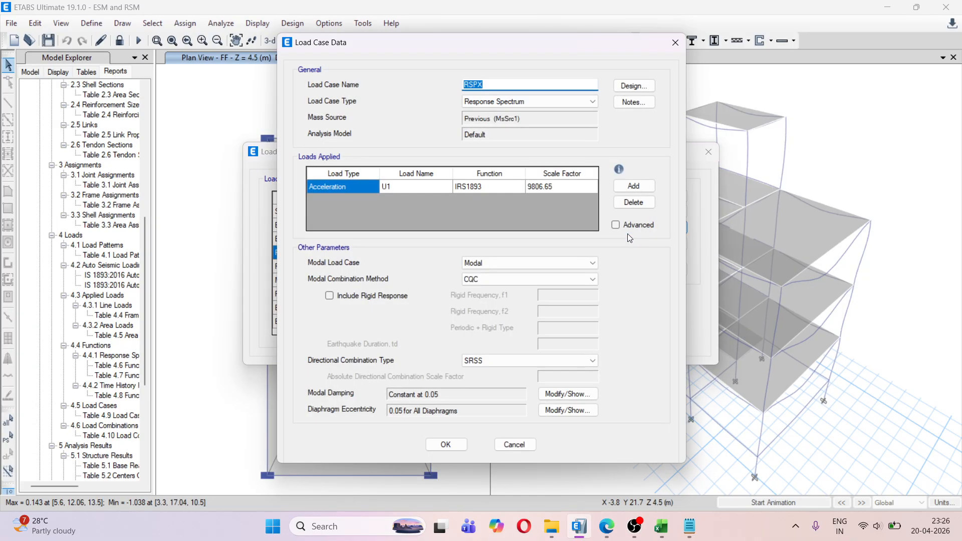
Step: Multiply the RSPX scale factor for U1 by the X ratio 1.785357012852193 from Notepad and accept the load case data
left_click(486, 87)
left_click(561, 186)
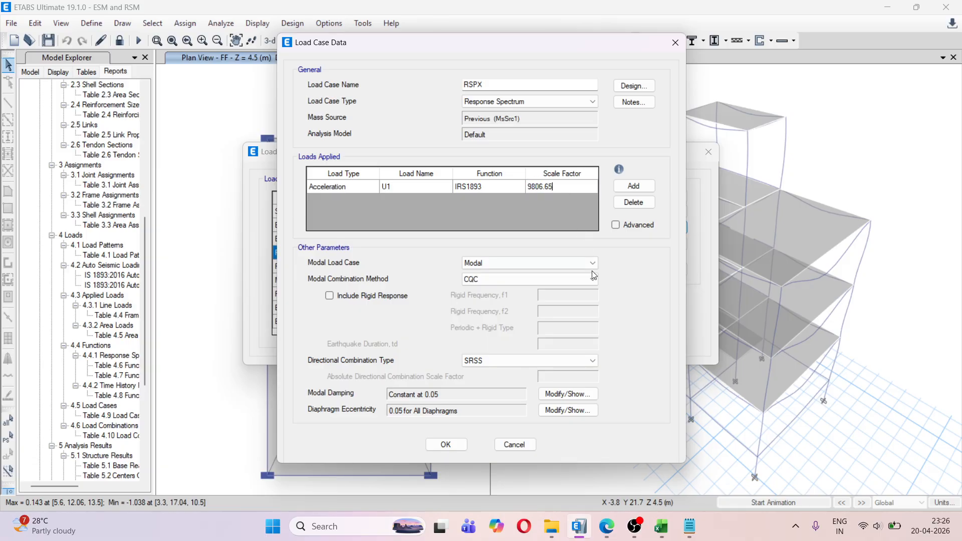
left_click(690, 526)
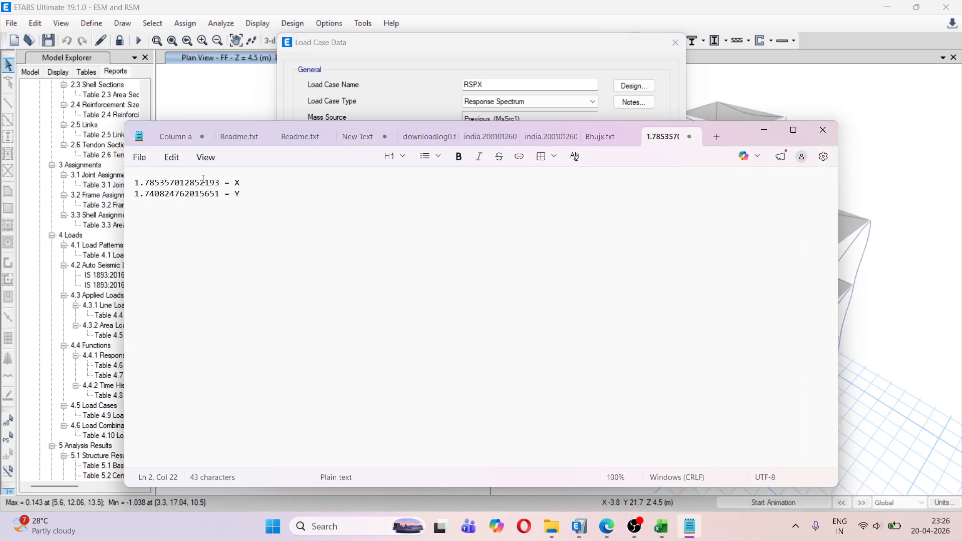
left_click_drag(220, 182, 130, 183)
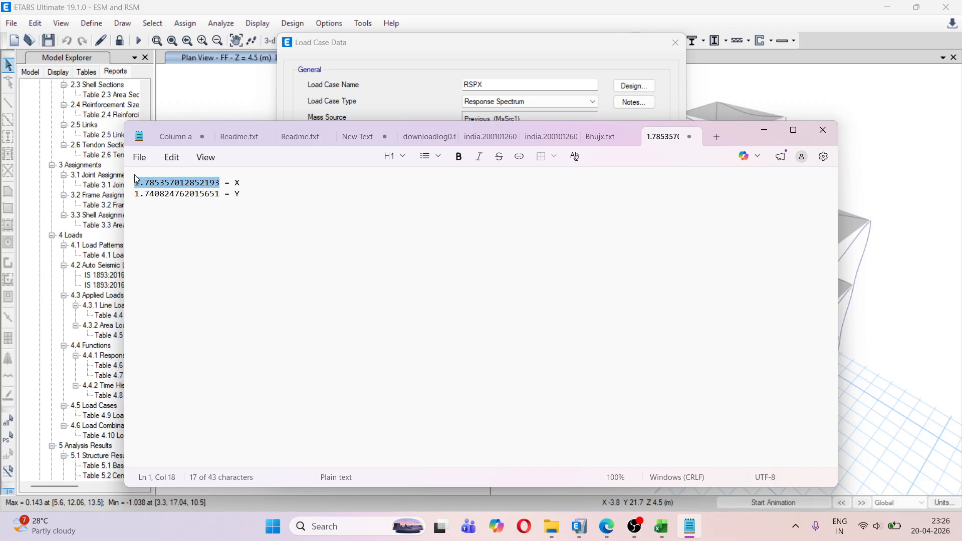
key("alt+Tab")
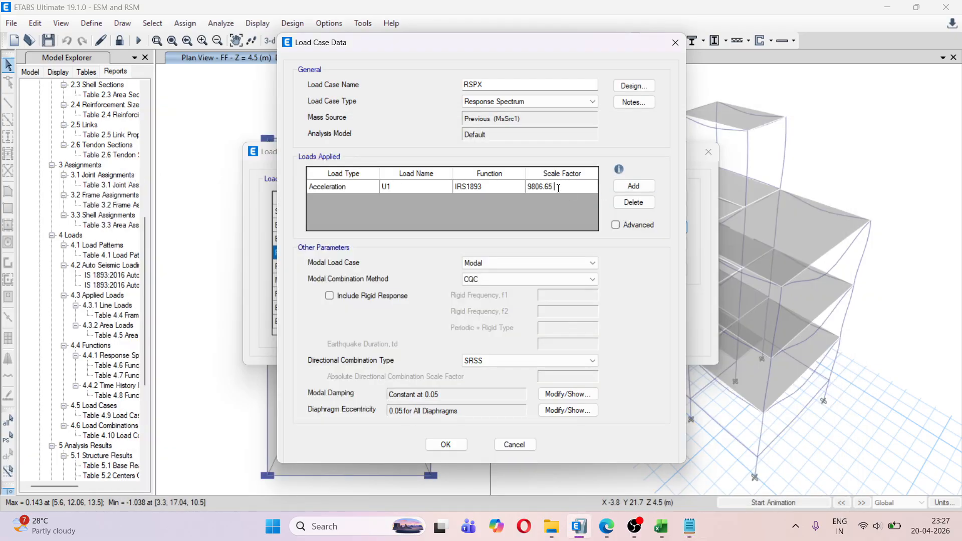
type("*")
type("1.785357012852193")
key("Return")
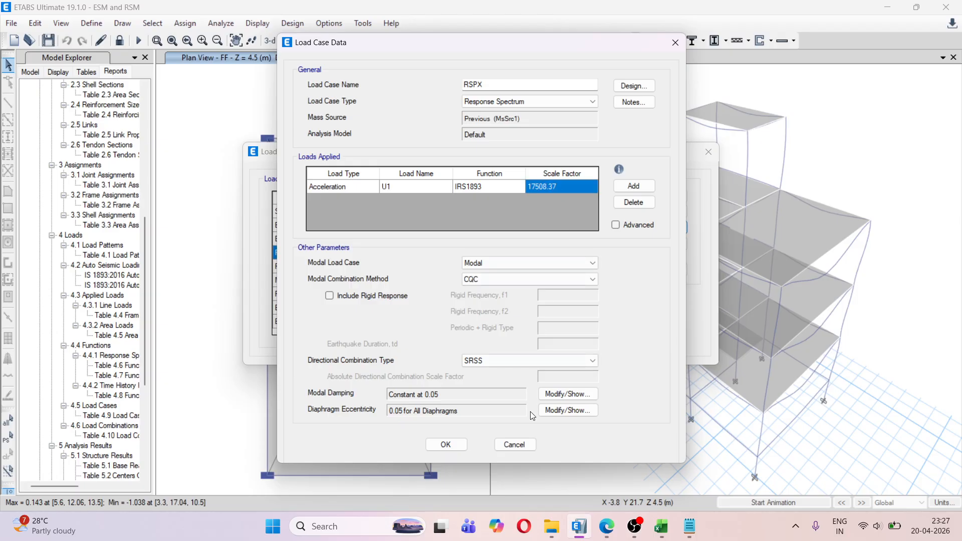
left_click(446, 444)
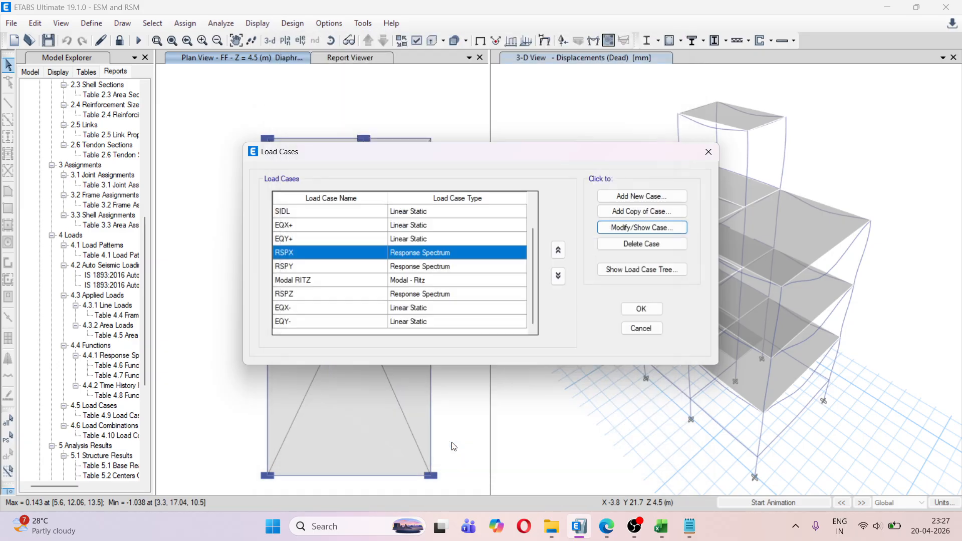
Step: Multiply the RSPY load case's U2 scale factor by the Y ratio 1.740824762015651 copied from Notepad, and accept the load case data
left_click(297, 267)
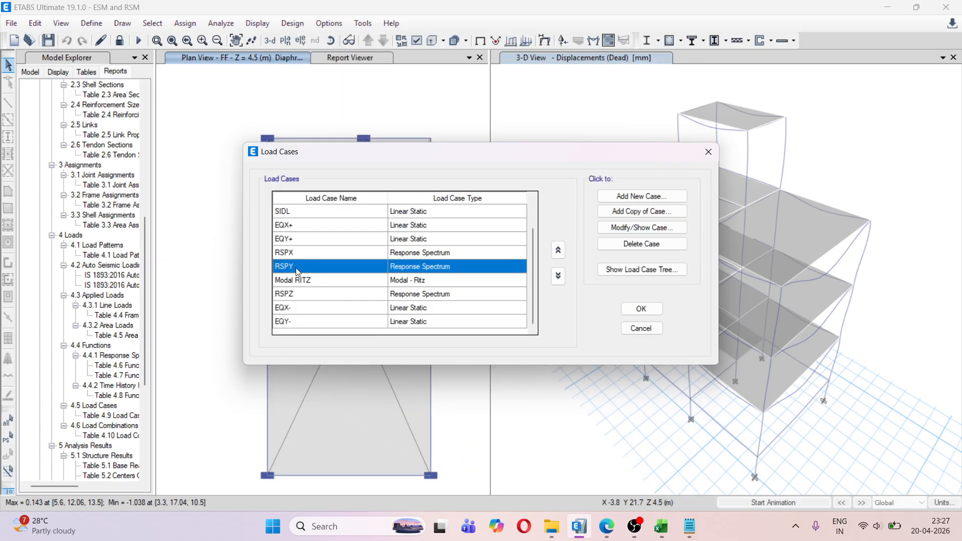
left_click(642, 228)
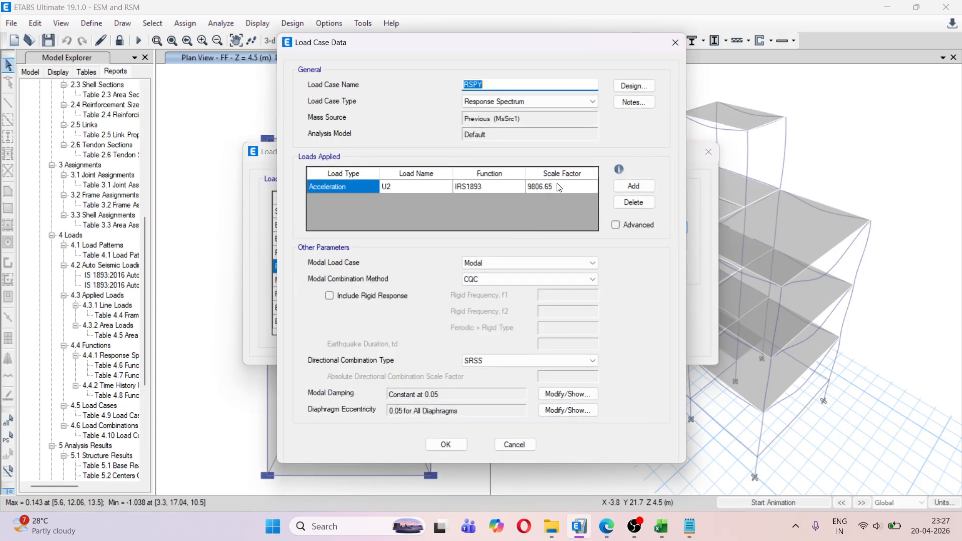
left_click(559, 186)
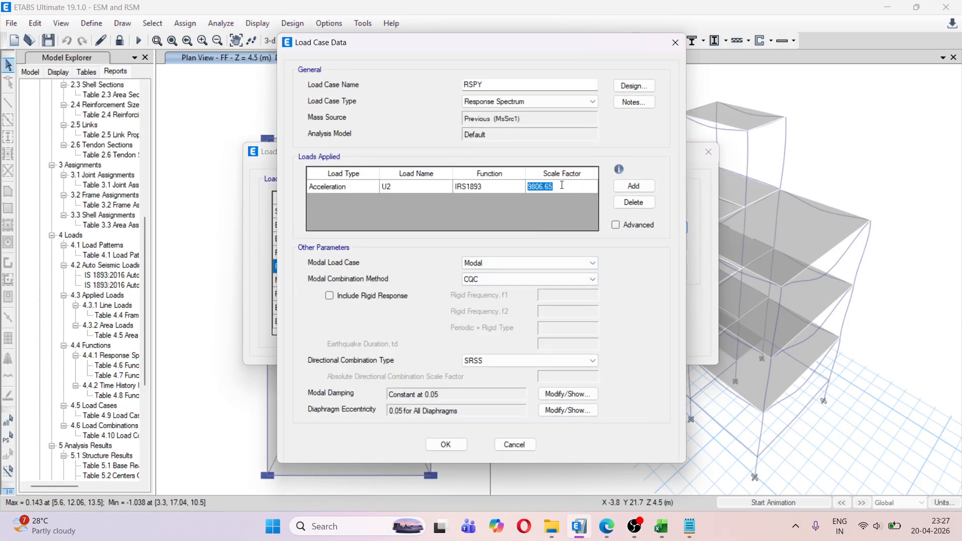
left_click(559, 187)
left_click(689, 526)
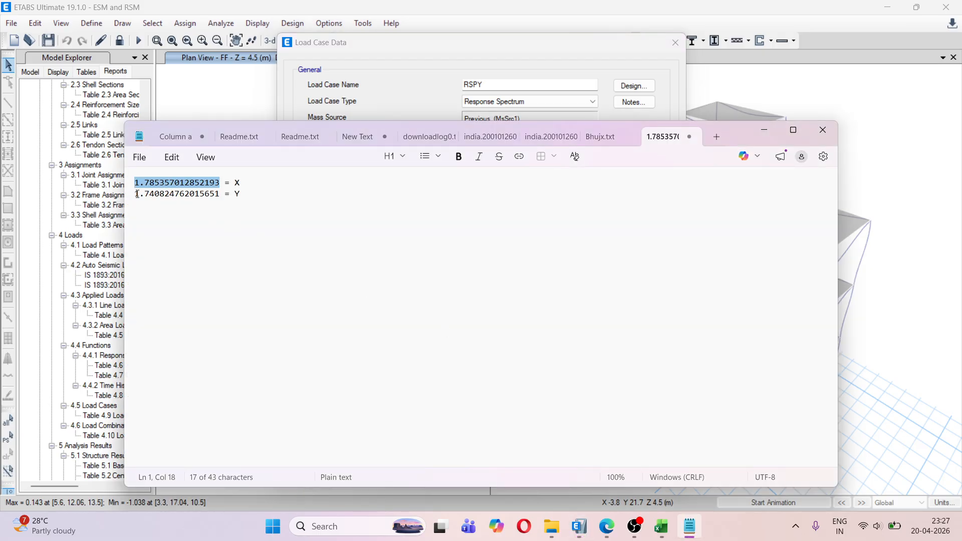
left_click_drag(137, 194, 222, 192)
key("ctrl+c")
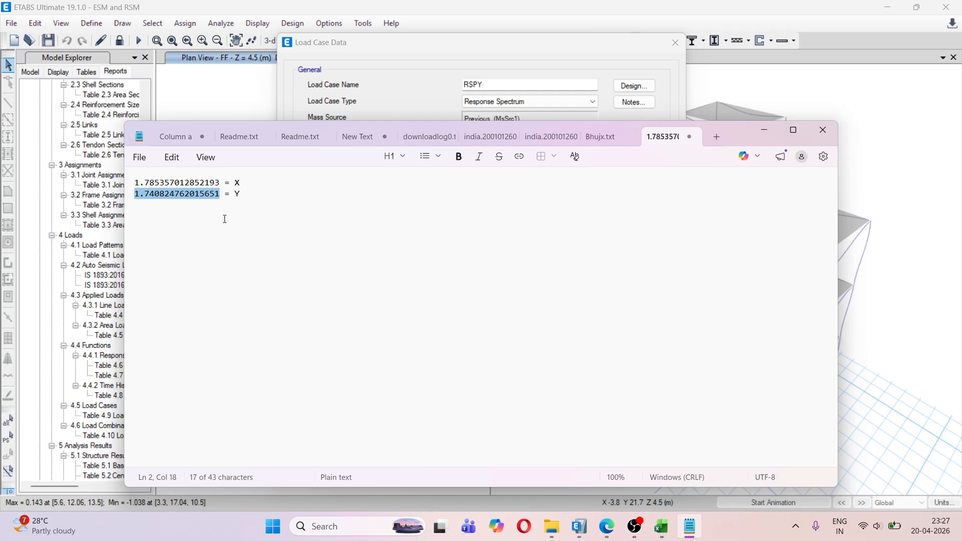
key("alt+Tab")
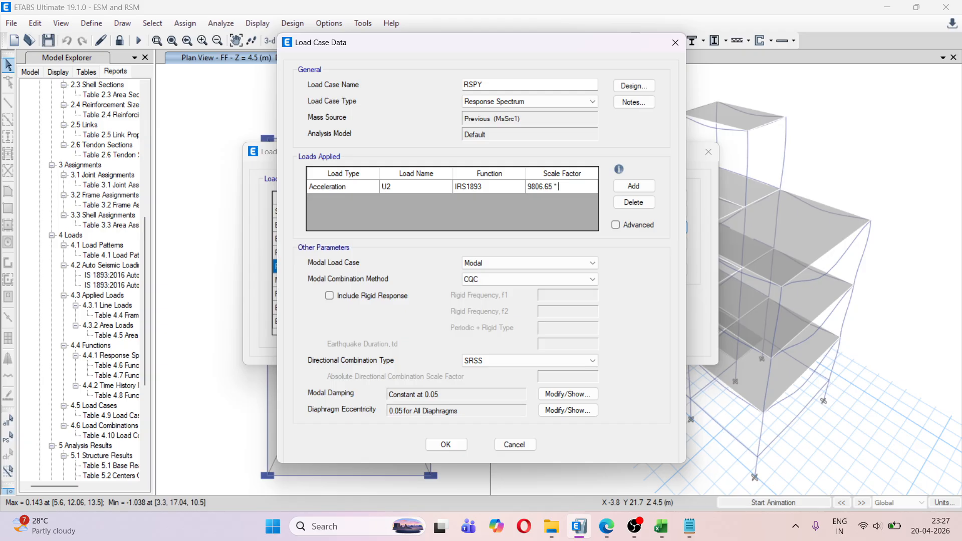
key("ctrl+v")
key("Return")
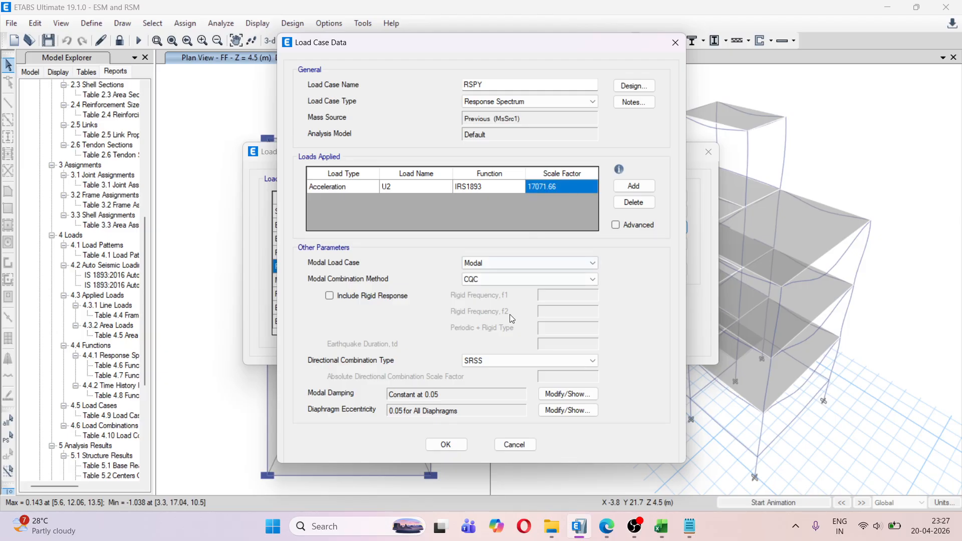
left_click(446, 444)
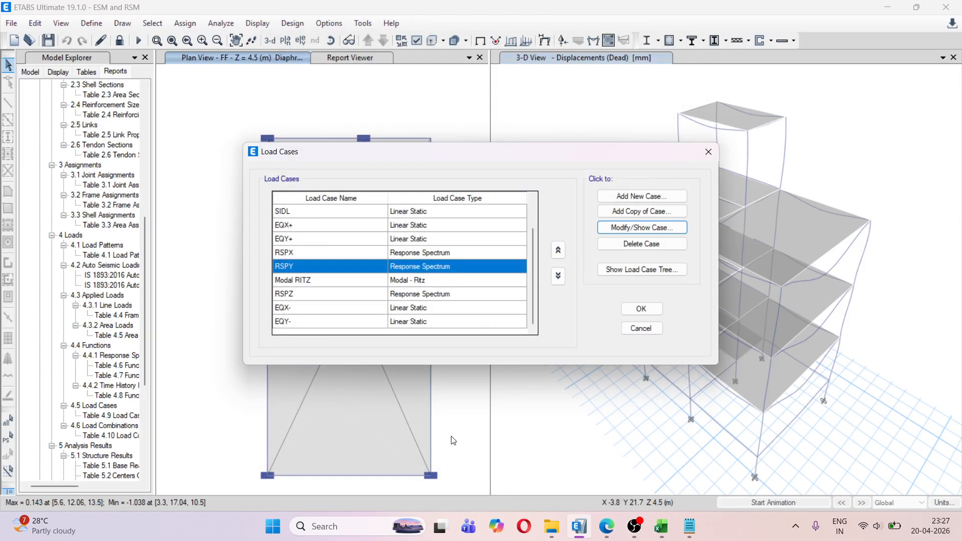
Step: Select the RSPZ response spectrum load case and copy the X ratio 1.785357012852193 from Notepad
left_click(294, 297)
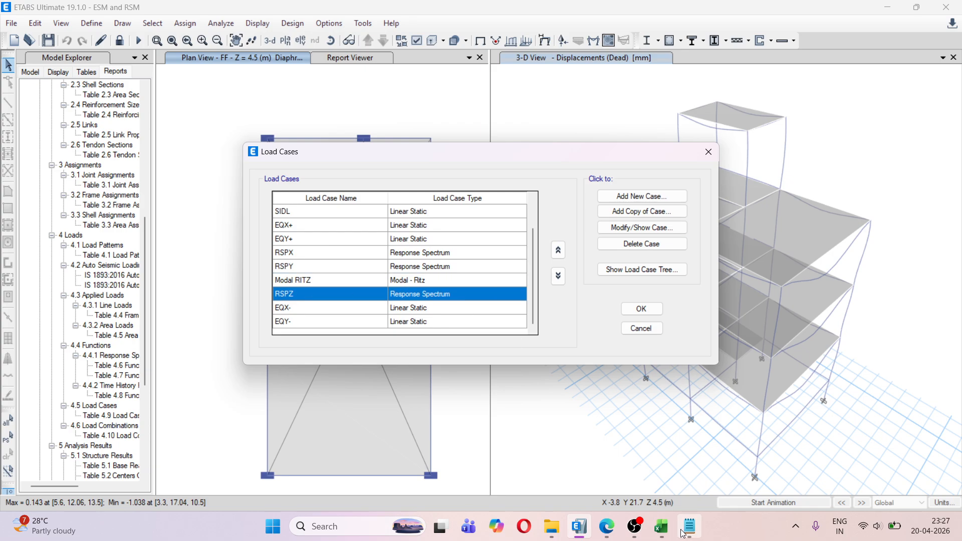
mouse_move(684, 534)
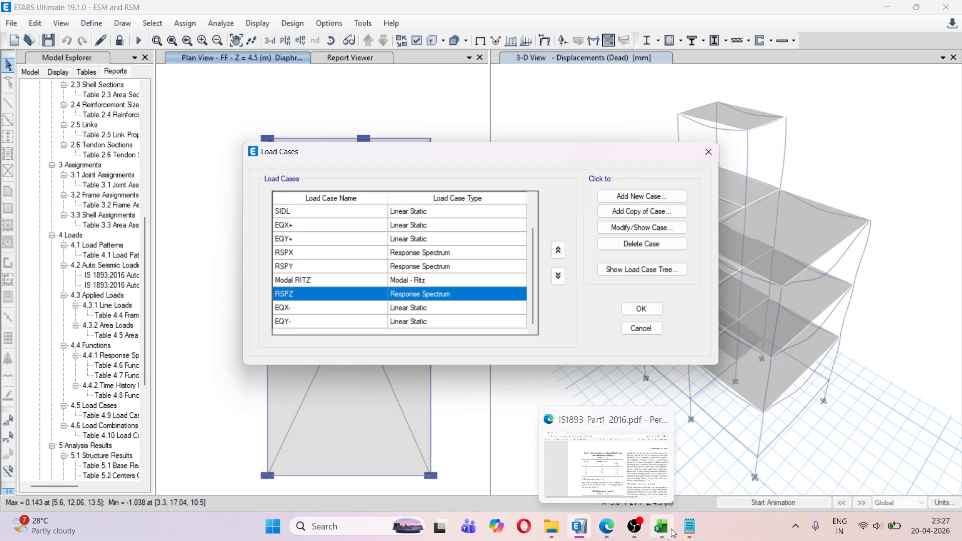
left_click(689, 533)
left_click(205, 194)
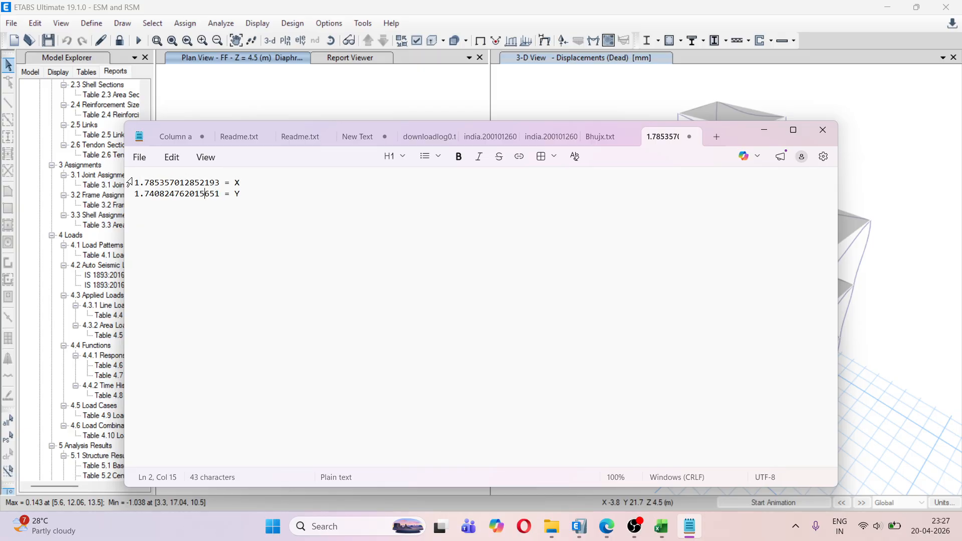
left_click_drag(137, 182, 221, 184)
key("ctrl+c")
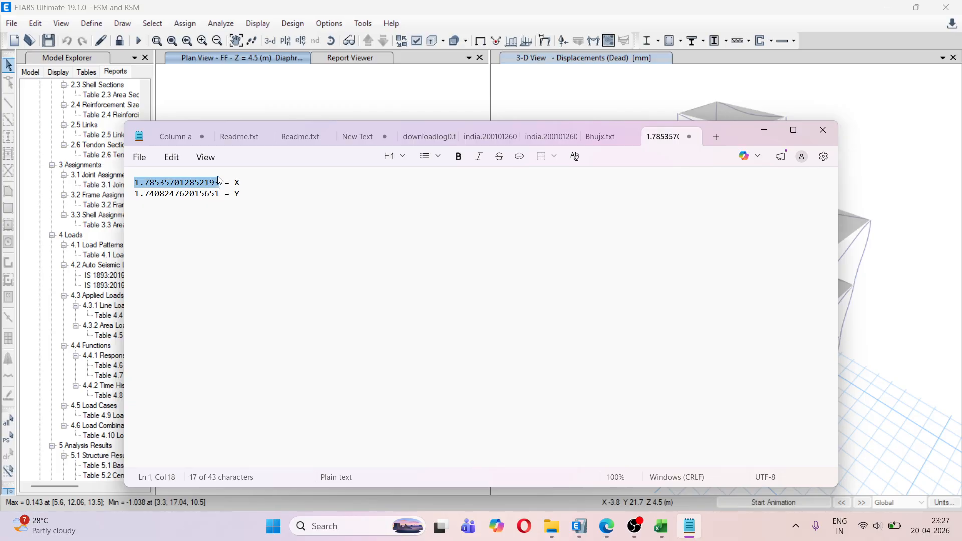
key("alt+Tab")
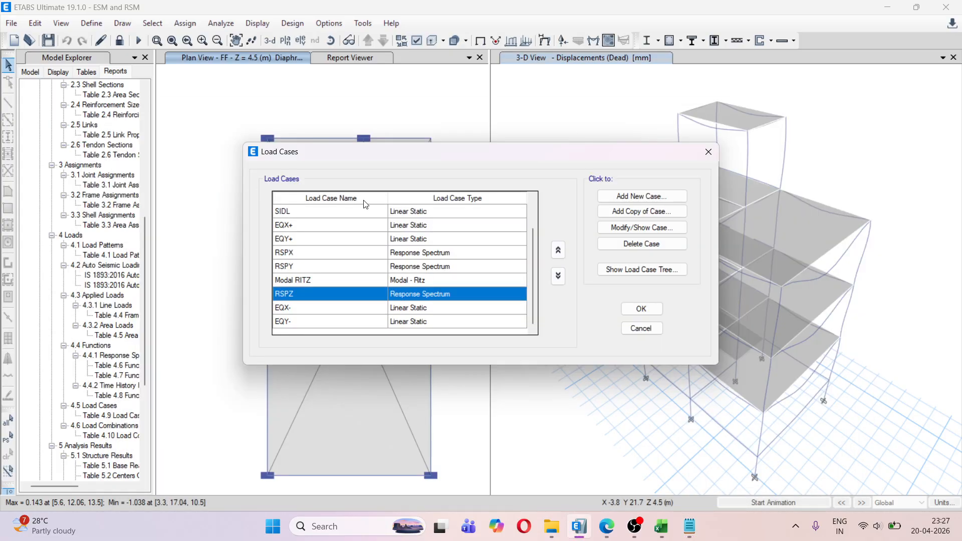
Step: Multiply the RSPZ load case's U3 scale factor by the copied X ratio and accept all the load case changes
left_click(644, 227)
left_click(556, 187)
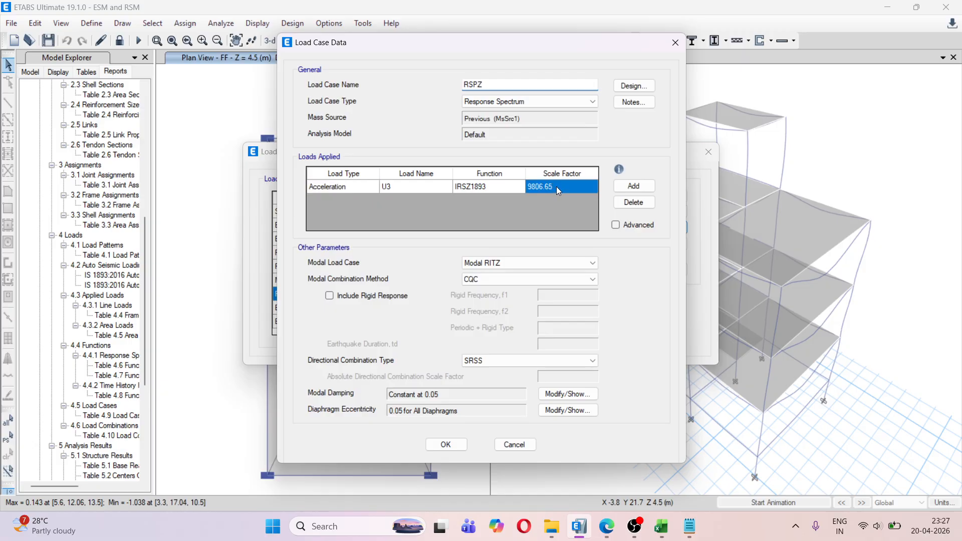
left_click(558, 188)
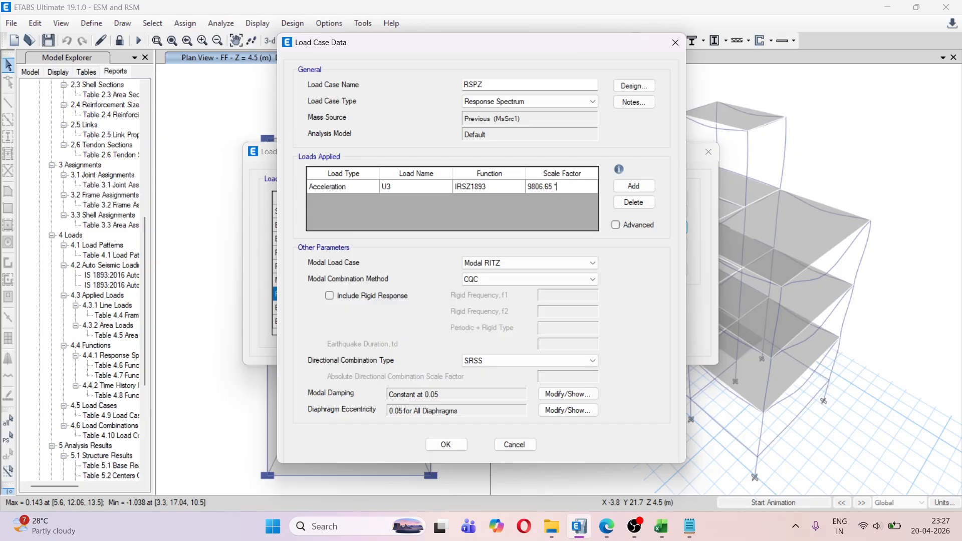
type("*")
key("ctrl+v")
key("Return")
left_click(446, 444)
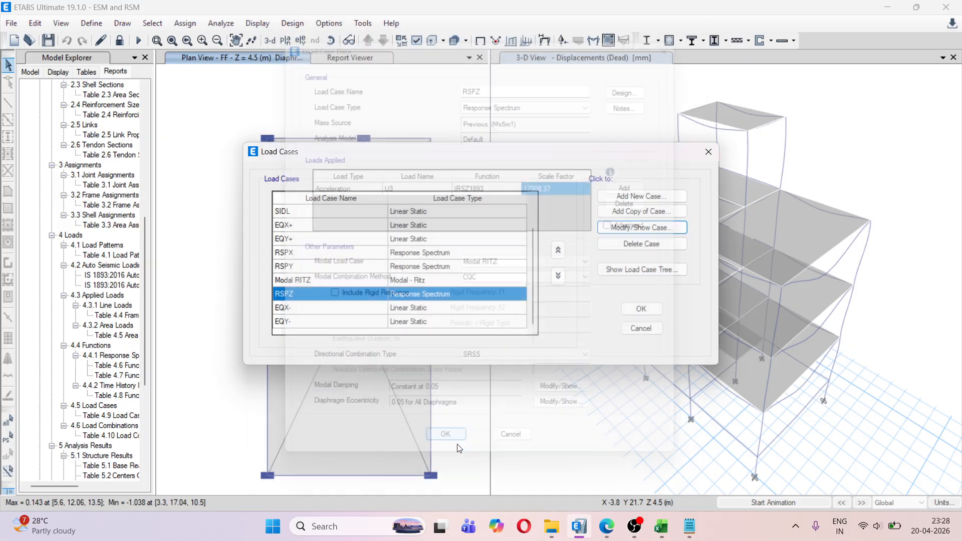
left_click(646, 307)
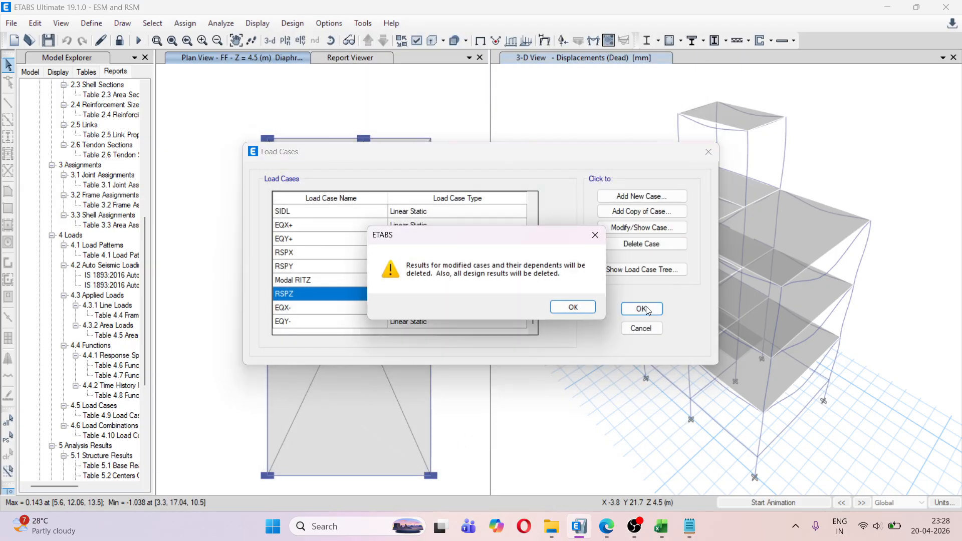
left_click(573, 308)
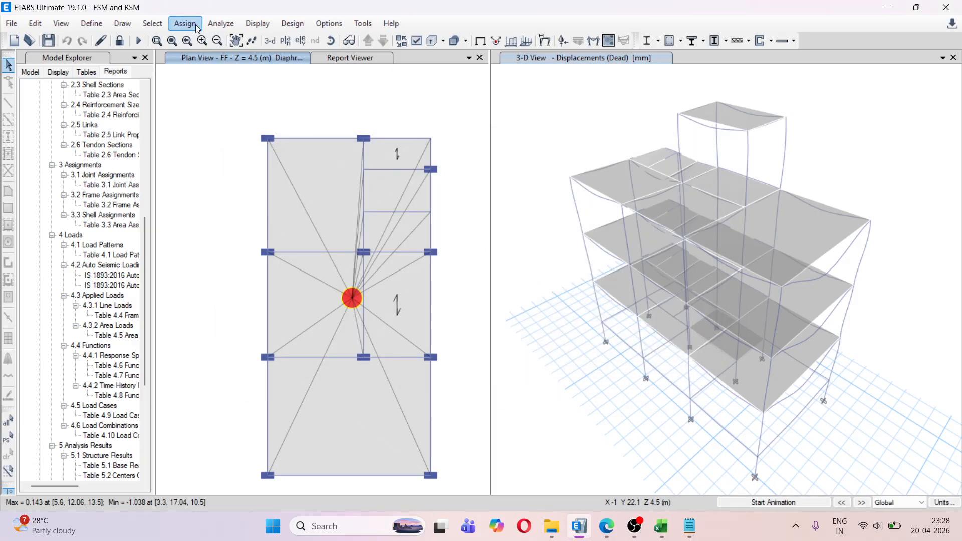
Step: Run the analysis for all load cases set to run and dismiss the analysis messages
left_click(221, 23)
left_click(265, 75)
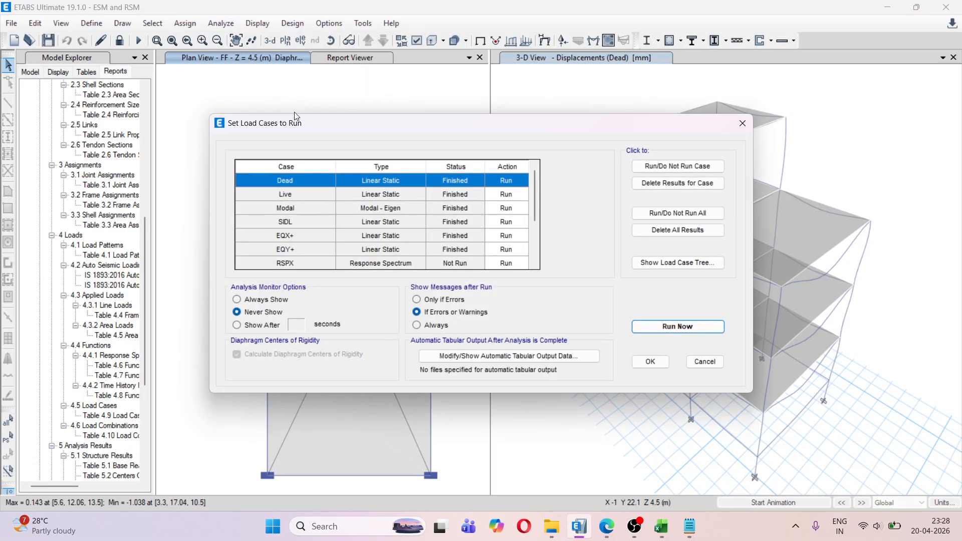
left_click(657, 327)
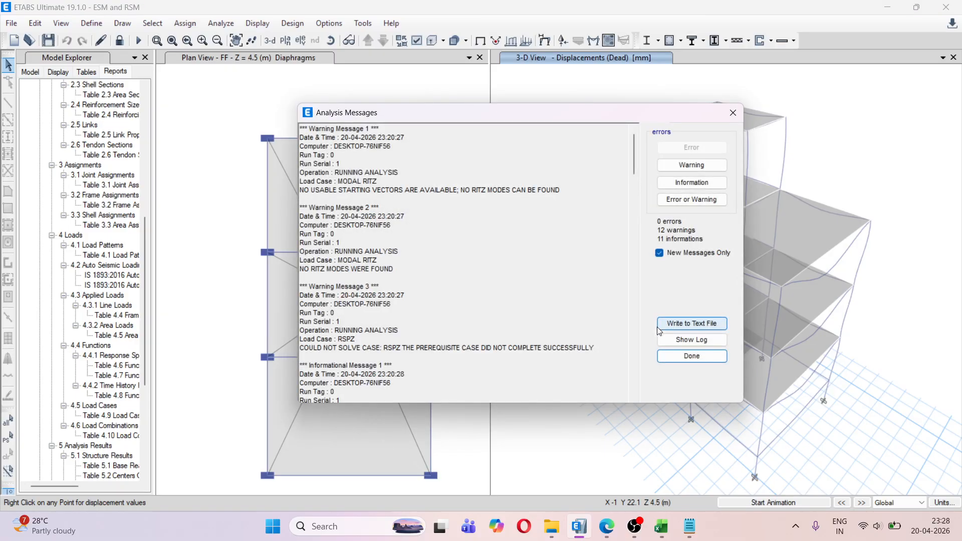
left_click(691, 357)
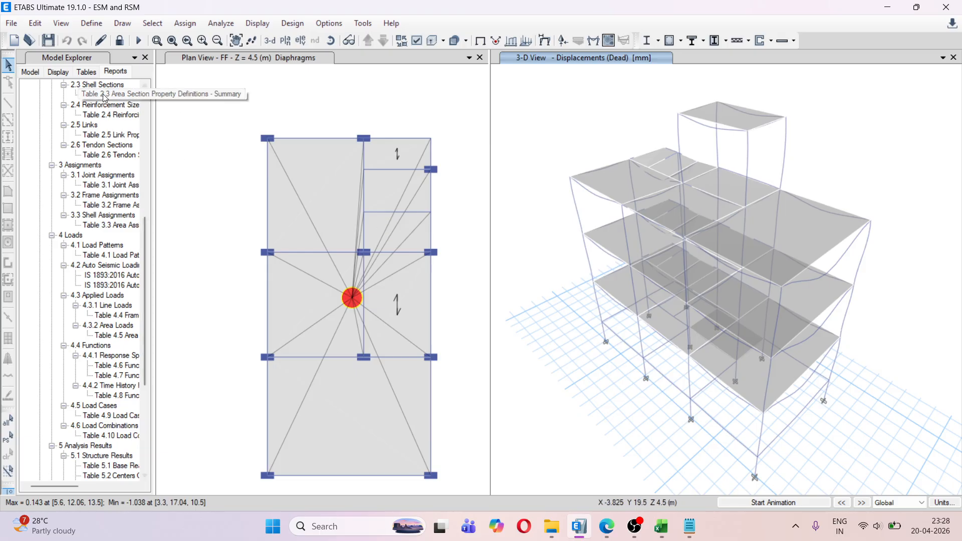
Step: Display the Base Reactions table from the structure output of the analysis results
left_click(88, 72)
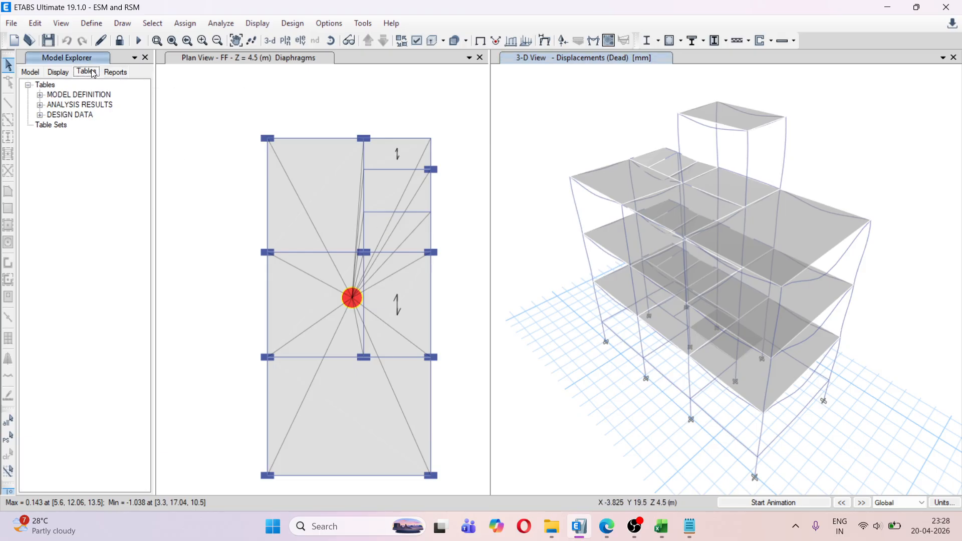
left_click(40, 105)
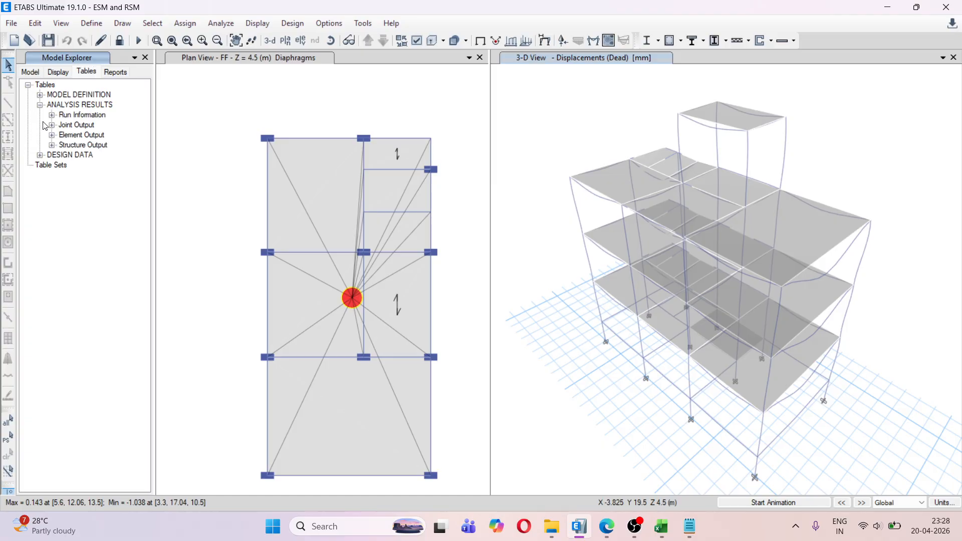
left_click(52, 145)
left_click(64, 156)
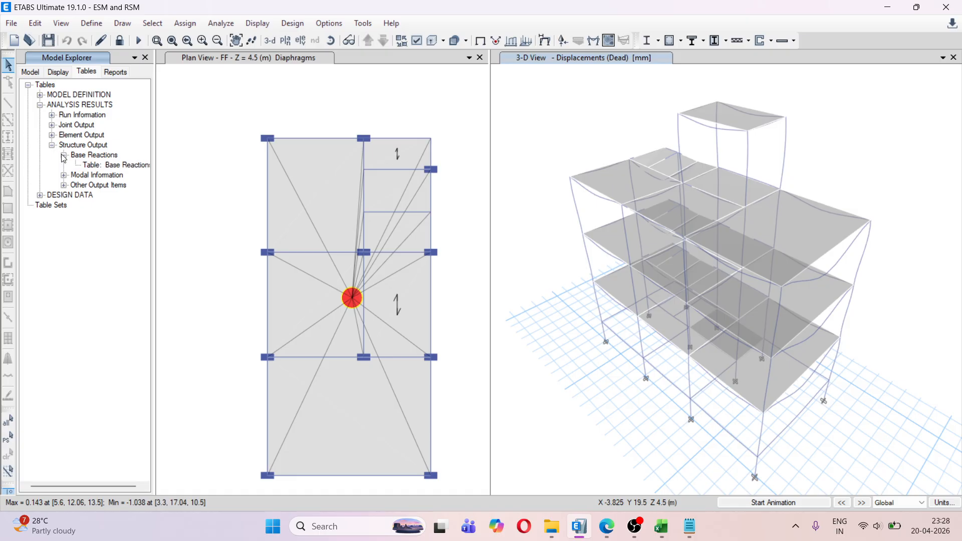
right_click(101, 164)
left_click(129, 173)
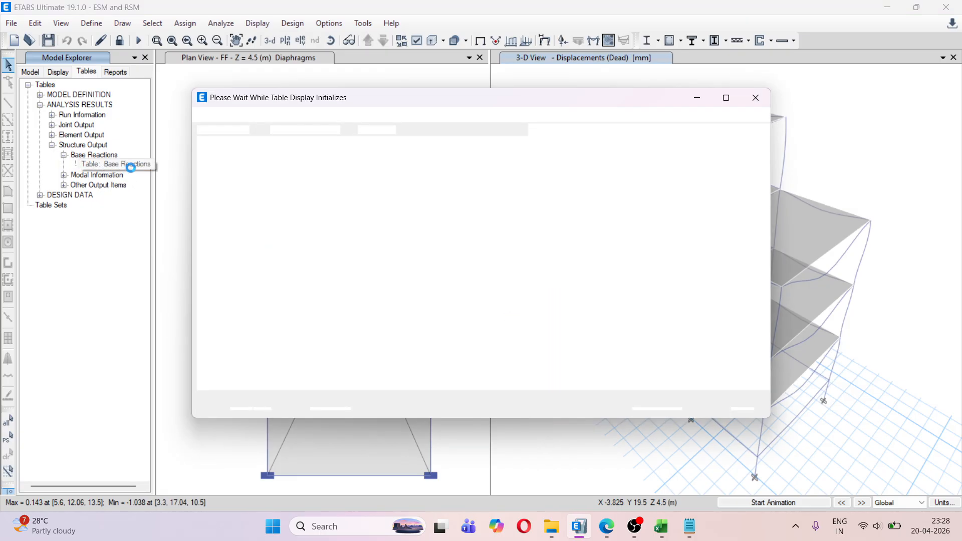
Step: Filter the Base Reactions table by output case to EQX-, EQX+, EQY-, EQY+, RSPX and RSPY
right_click(255, 162)
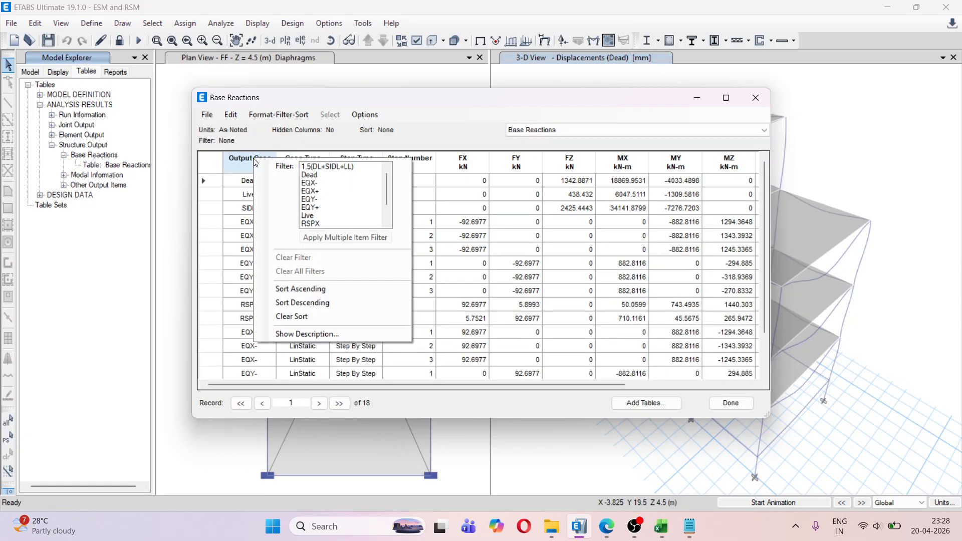
left_click(322, 183)
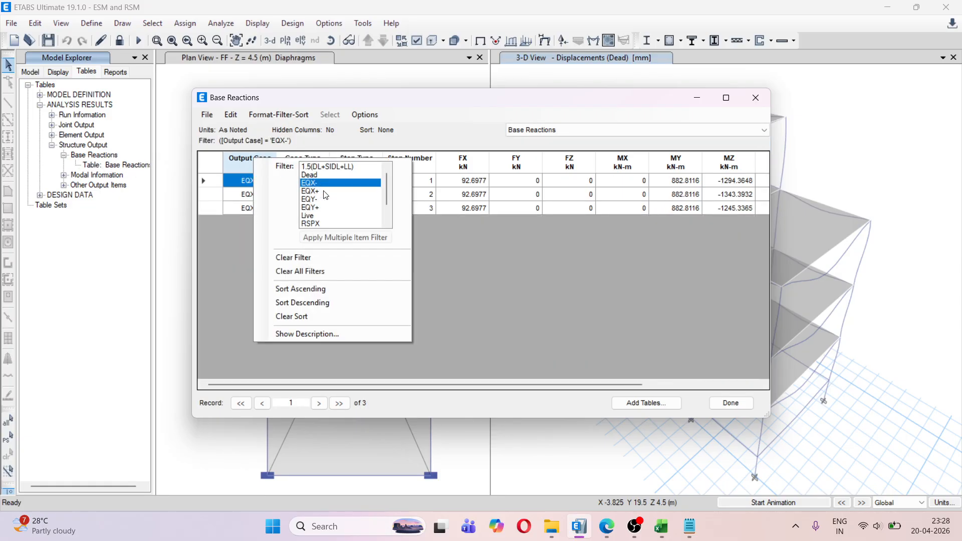
left_click(326, 192)
left_click(327, 200)
left_click(326, 208)
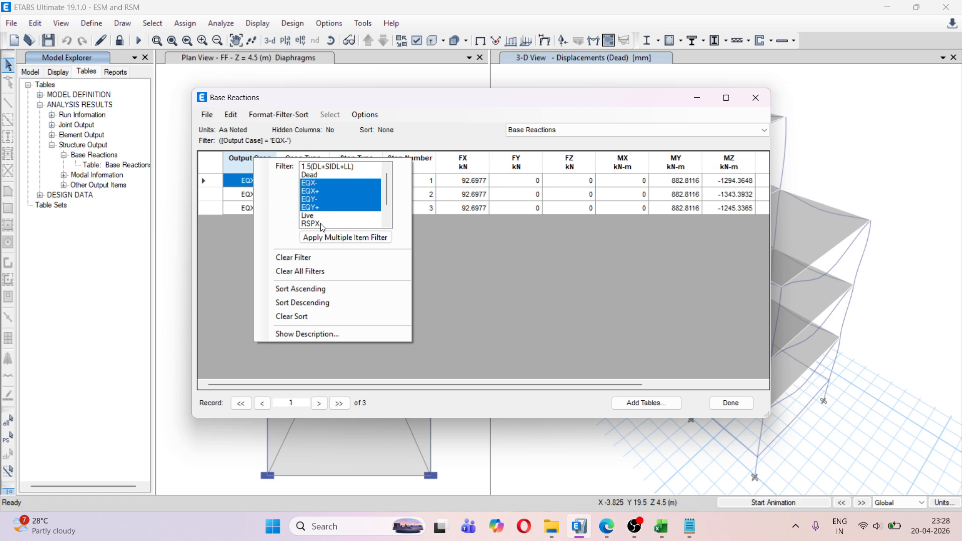
left_click(322, 224)
scroll(323, 224, "down", 1)
left_click(321, 216)
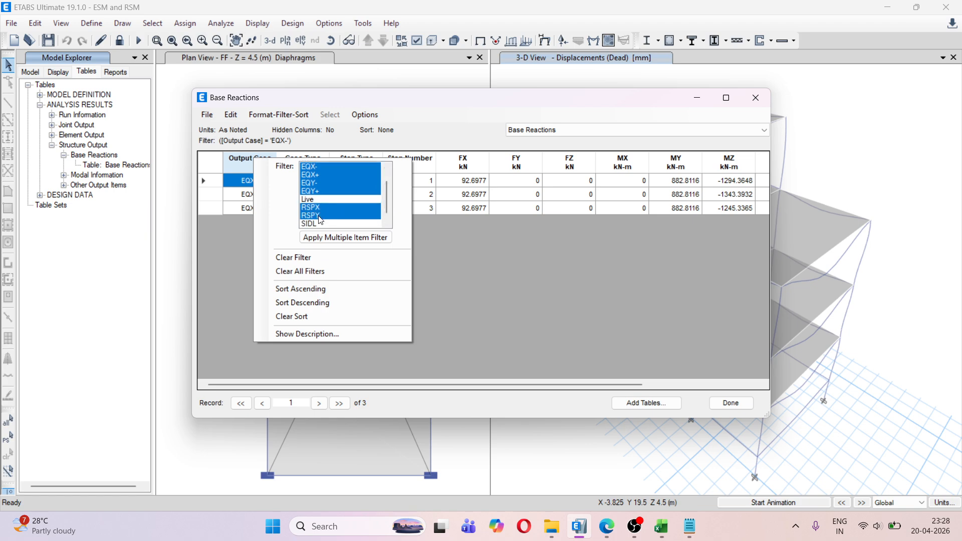
left_click(346, 238)
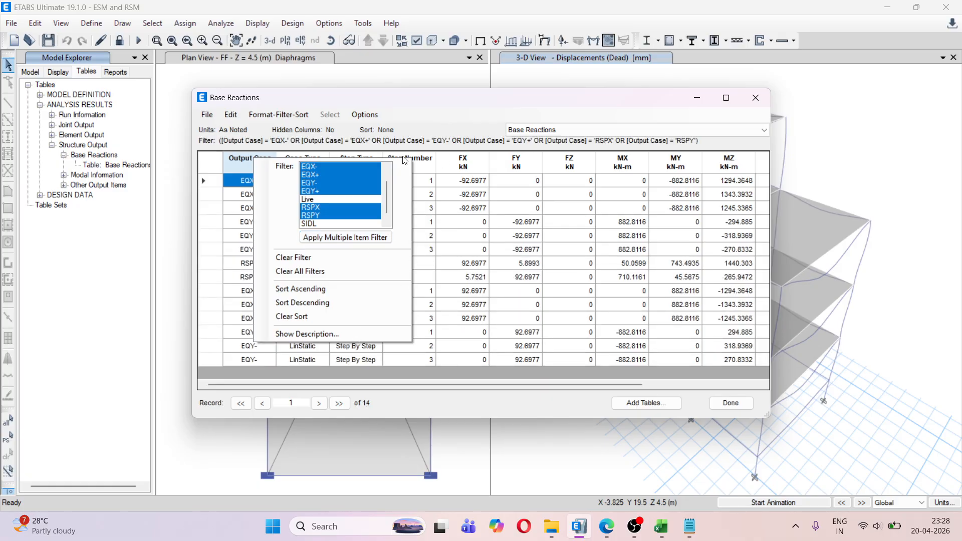
left_click(416, 109)
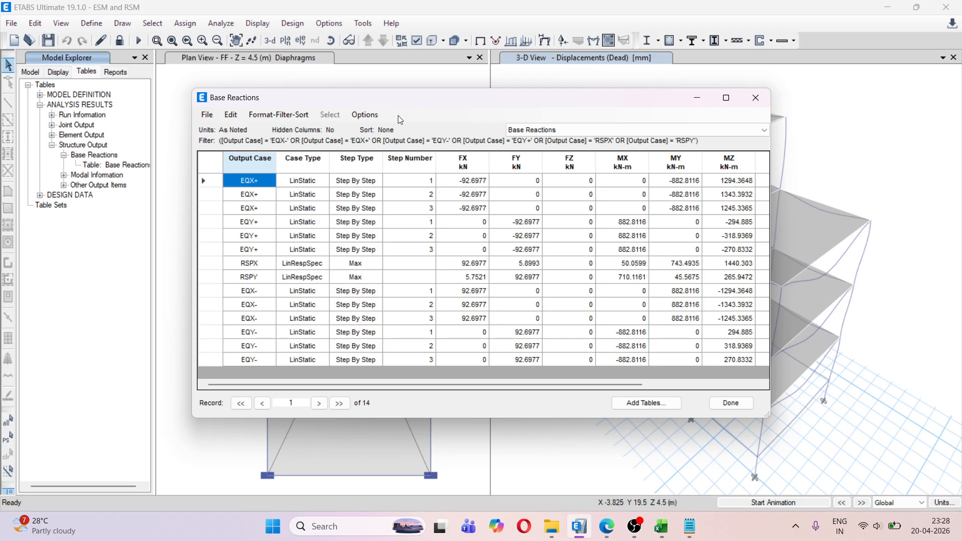
Step: Compare the RSPX and EQX+ base shears in FX and the RSPY and EQY+ base shears in FY, and close the table
left_click(253, 266)
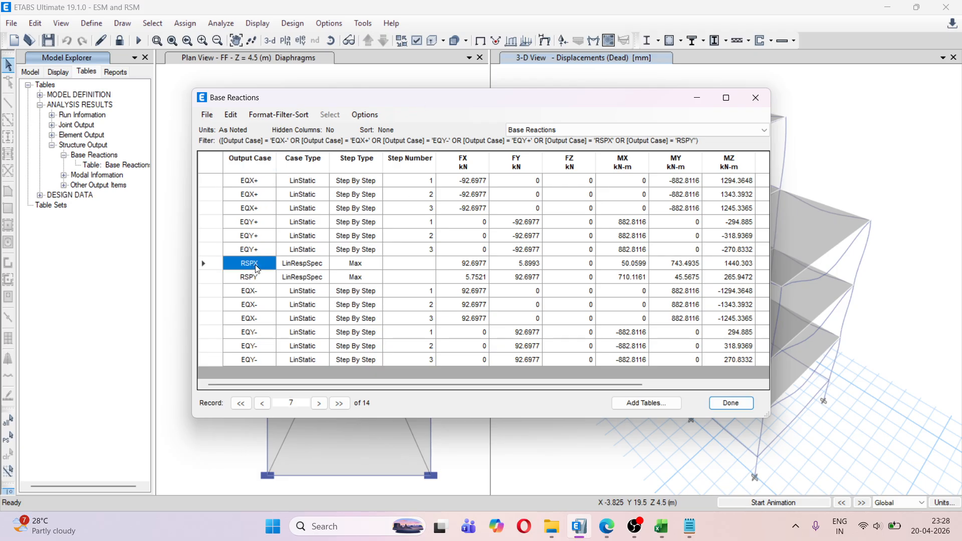
left_click(455, 266)
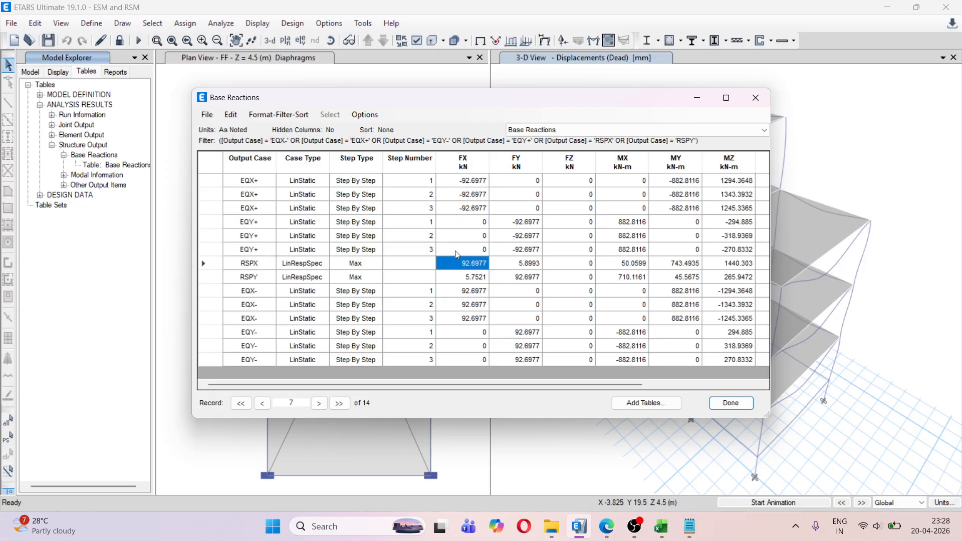
left_click(466, 182)
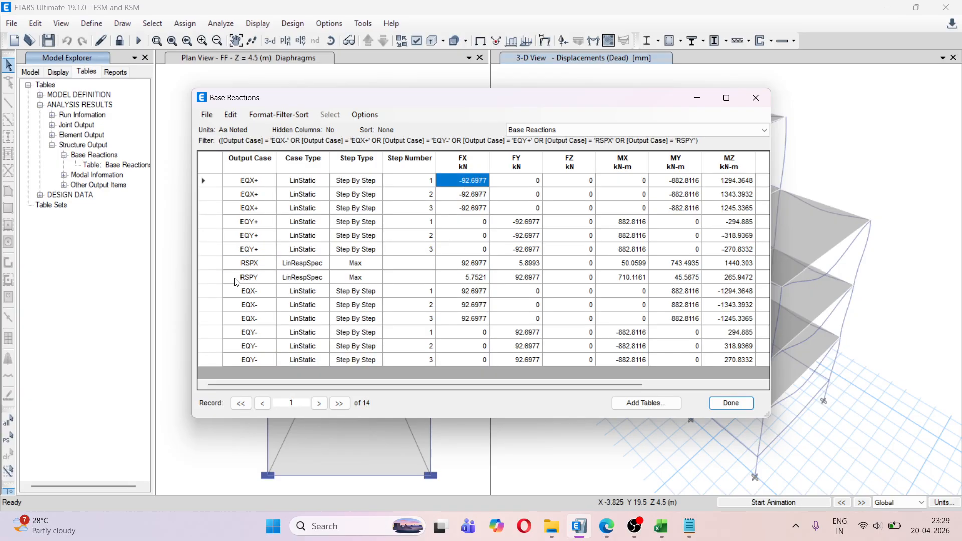
left_click(527, 279)
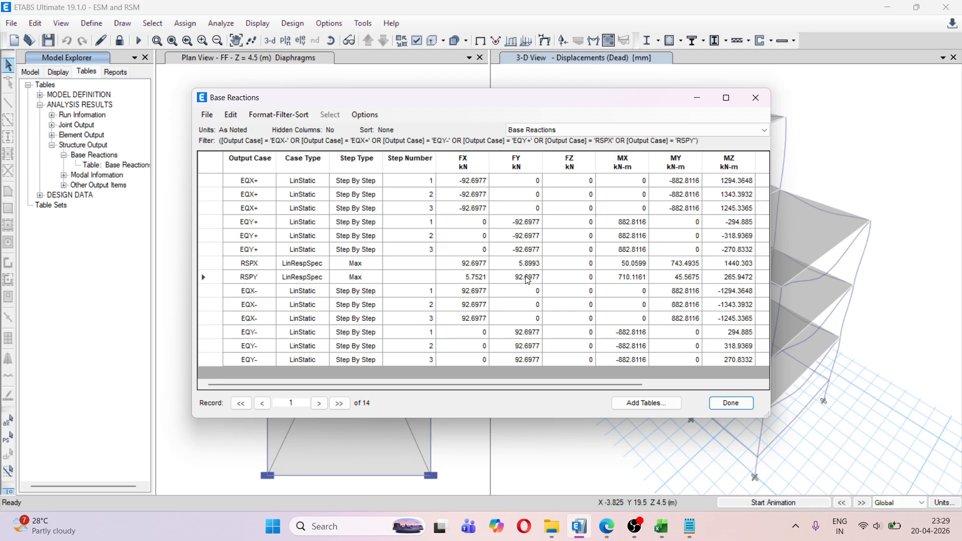
left_click(527, 224)
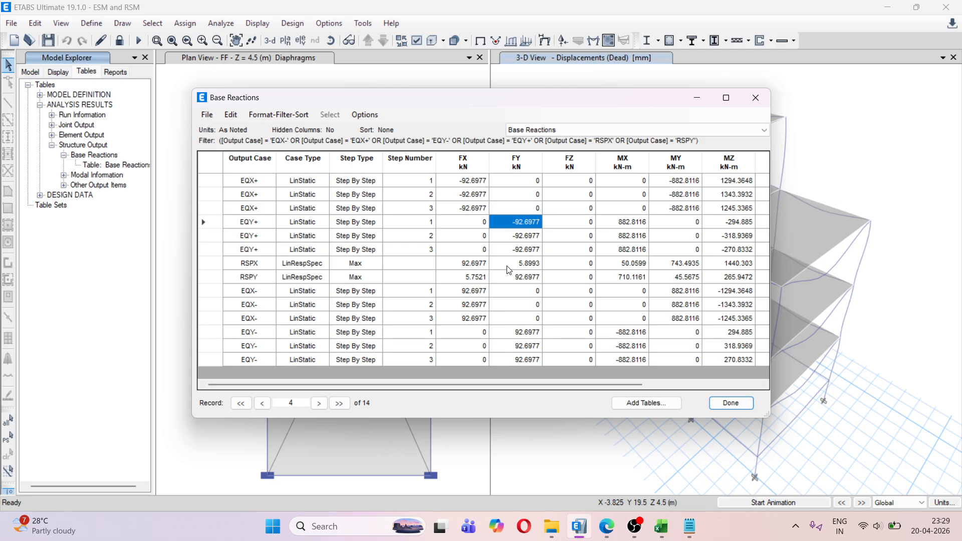
left_click(463, 161)
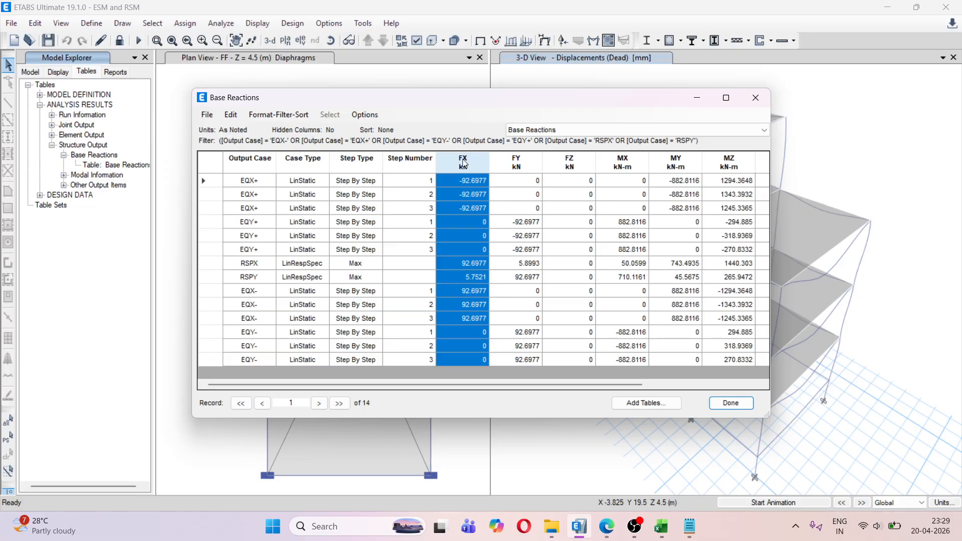
left_click(475, 182)
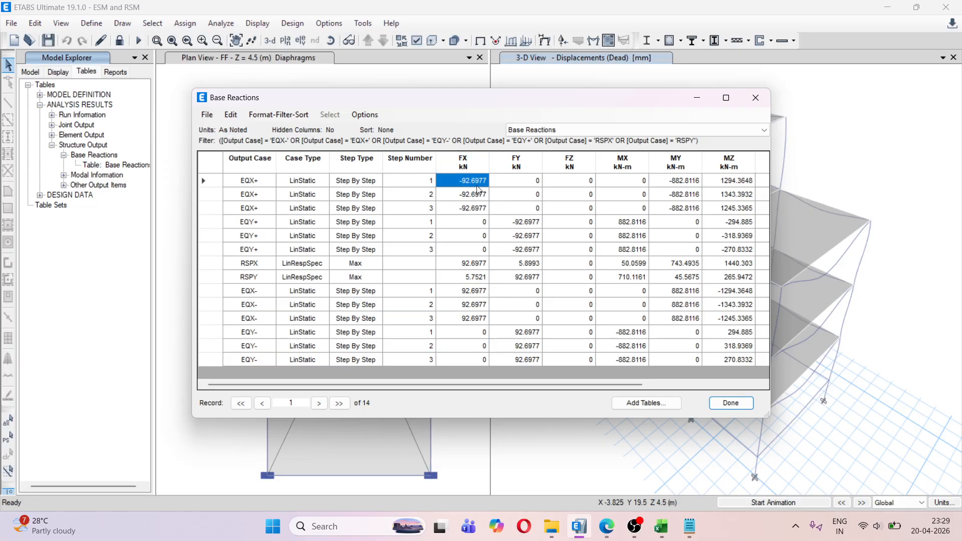
left_click(521, 226)
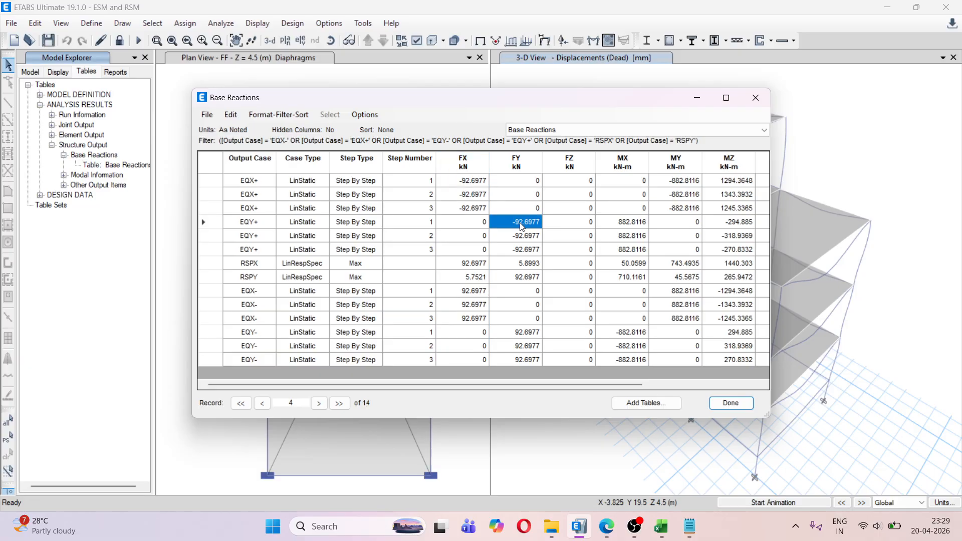
left_click_drag(544, 385, 646, 385)
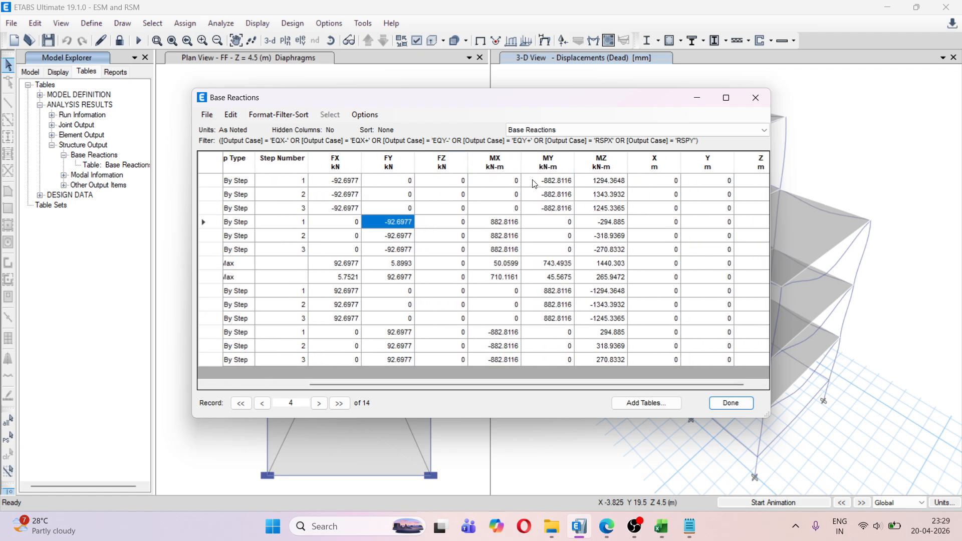
left_click(733, 403)
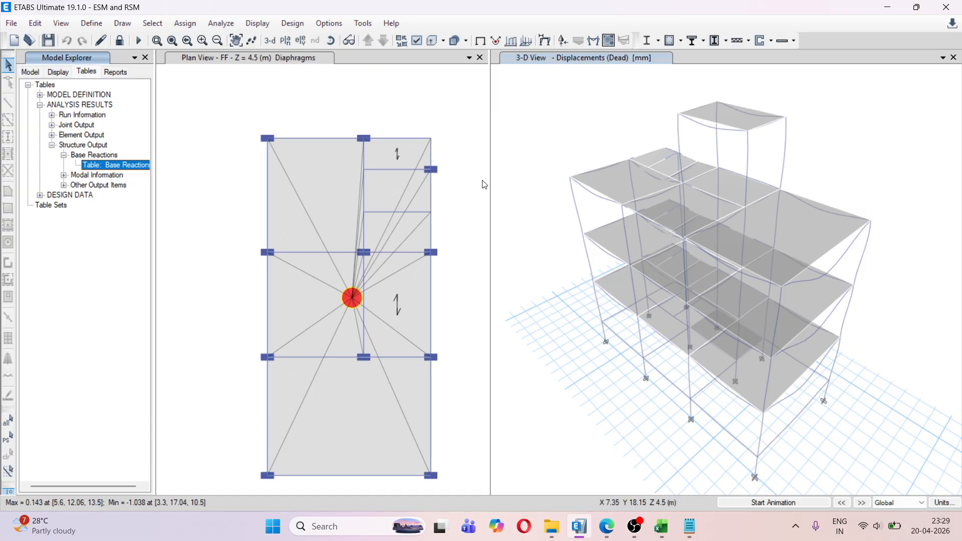
Step: Switch to the IS 1893 PDF in Edge and find the design eccentricity formulas in clause 7.8.2
left_click(606, 526)
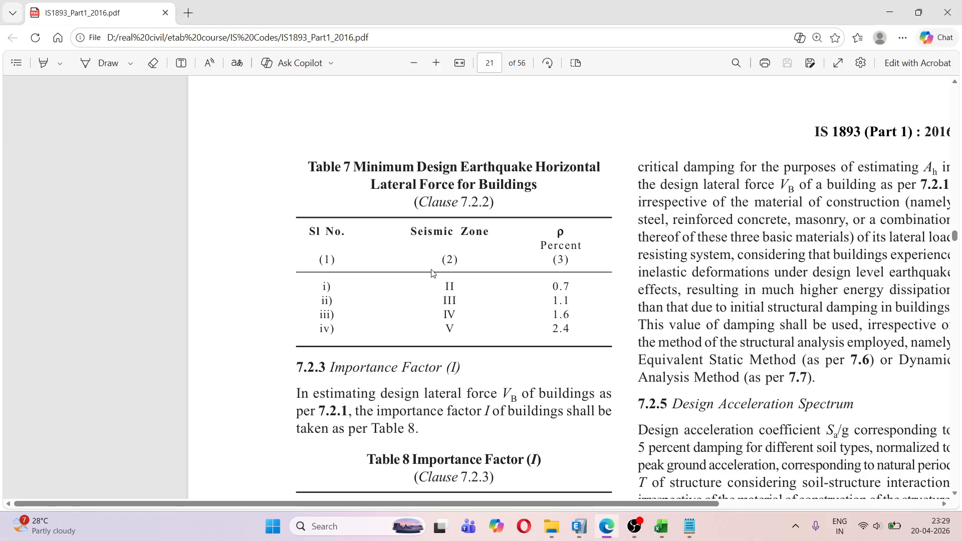
scroll(433, 273, "down", 5)
scroll(432, 273, "down", 10)
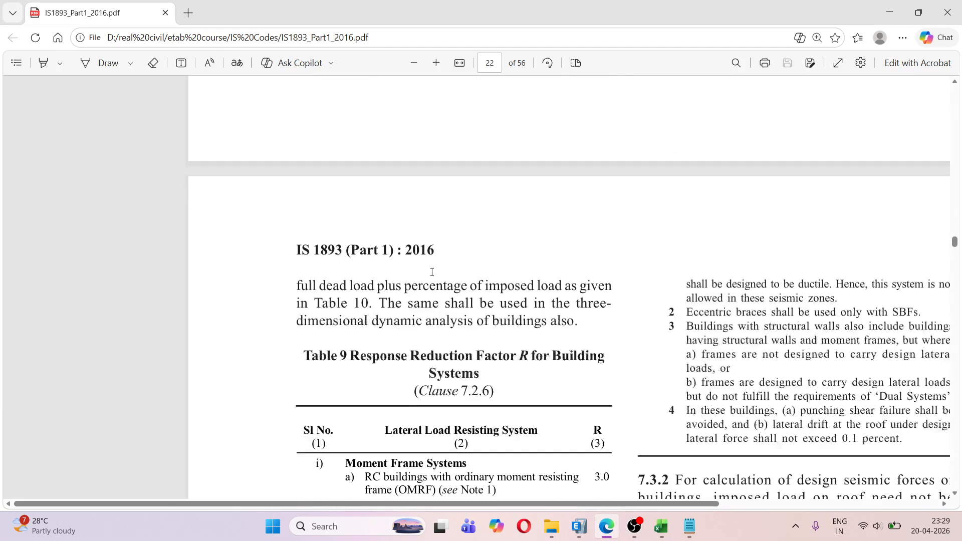
scroll(432, 272, "down", 10)
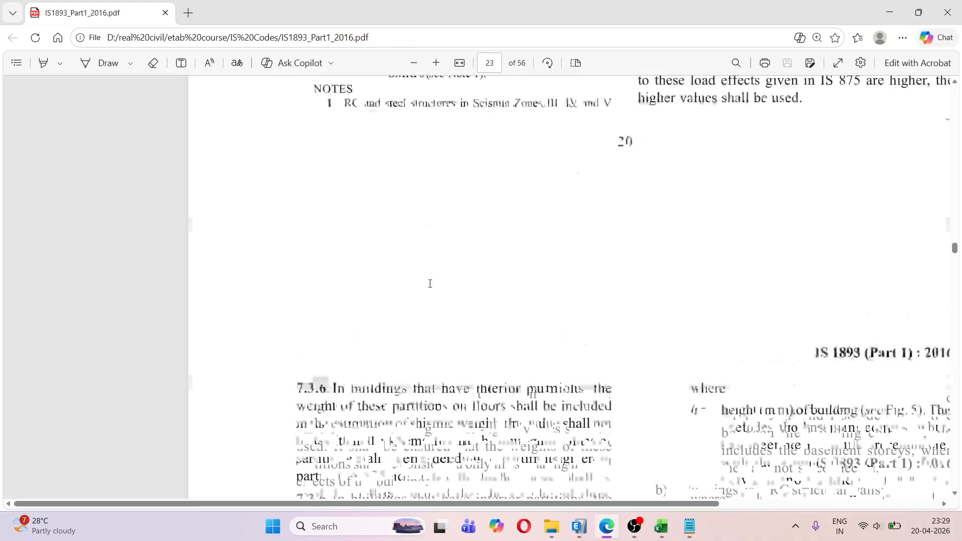
scroll(430, 284, "down", 10)
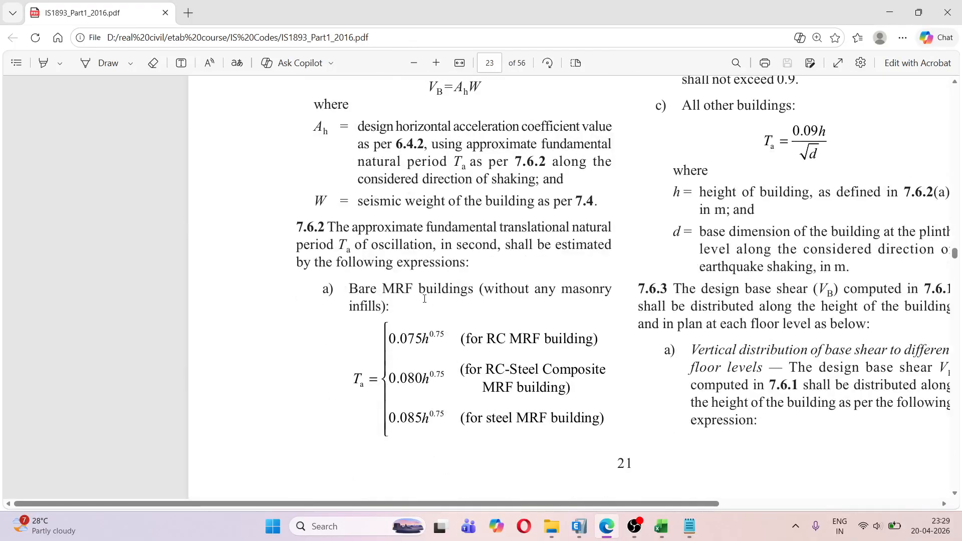
scroll(425, 300, "down", 15)
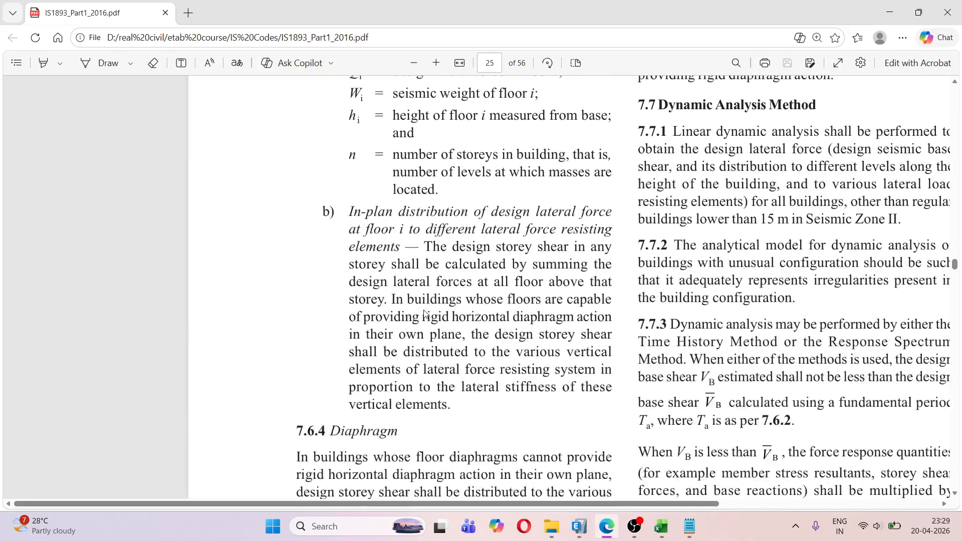
scroll(425, 314, "down", 15)
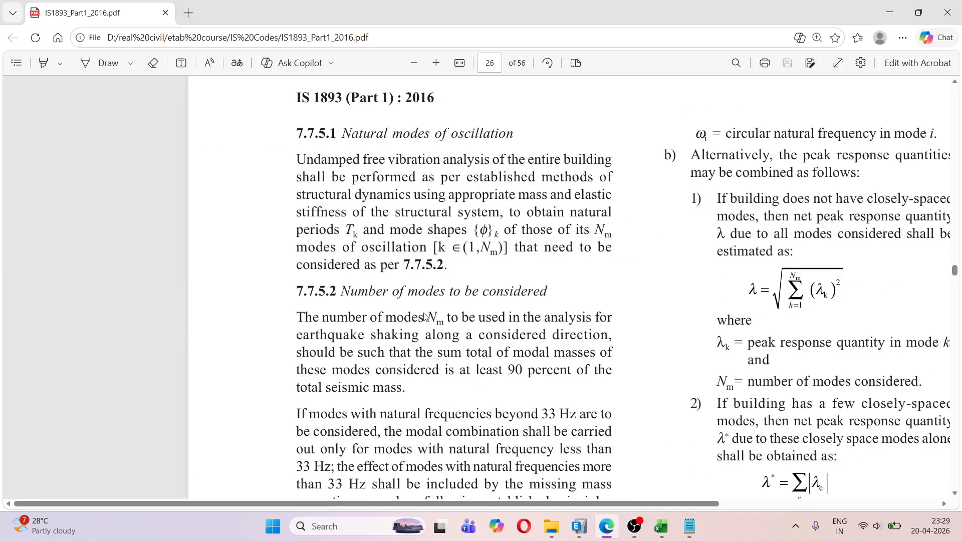
scroll(424, 317, "down", 15)
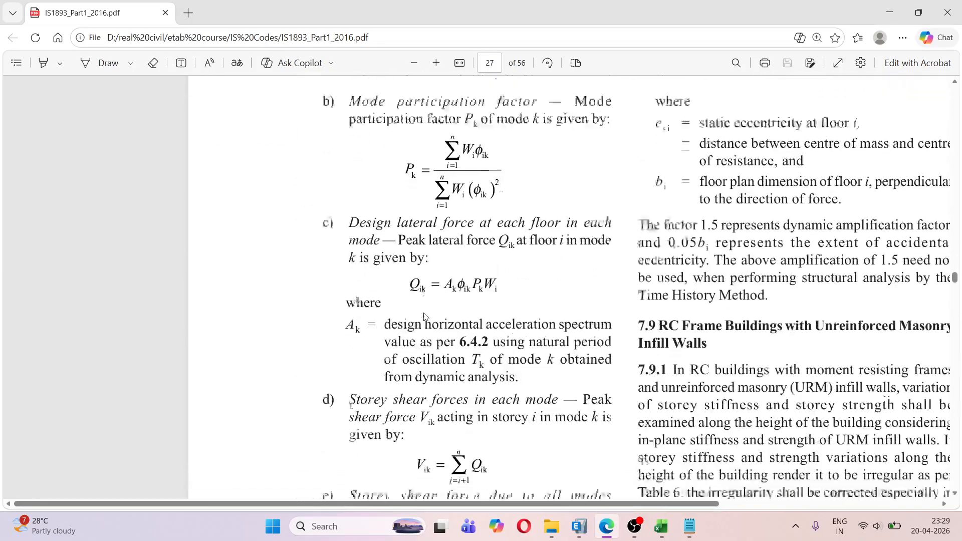
scroll(424, 317, "down", 10)
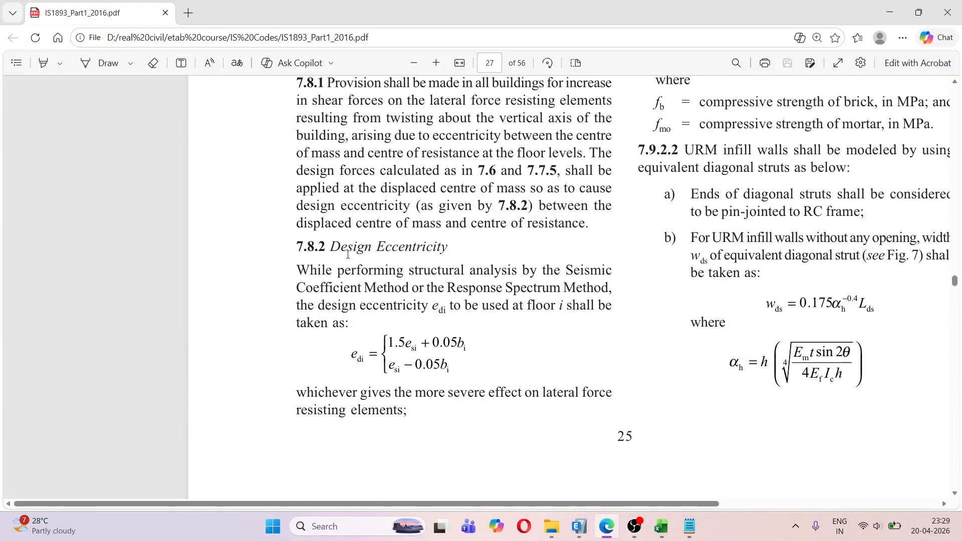
left_click_drag(330, 247, 447, 247)
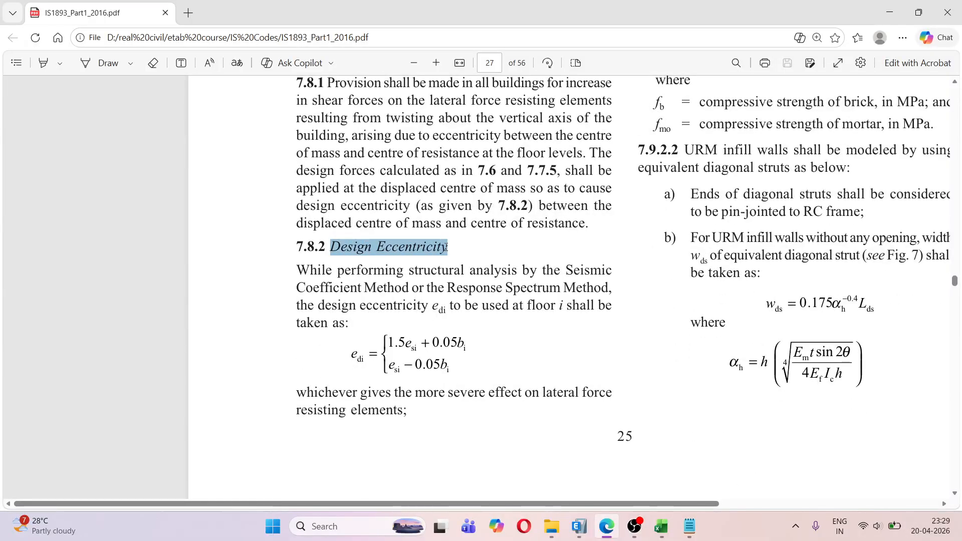
left_click(402, 344)
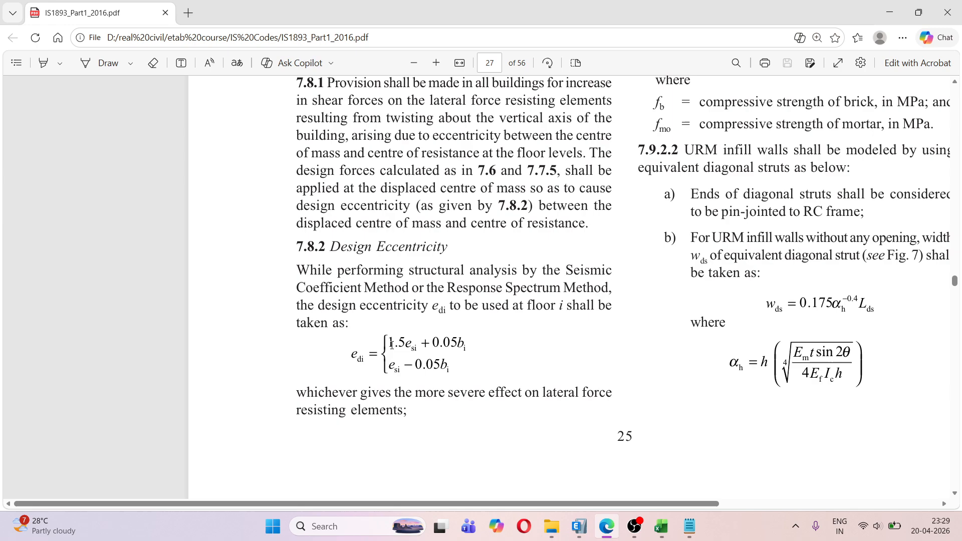
Step: Read the definitions of static eccentricity esi and floor plan dimension bi, and return to the clause 7.8.2 formulas
scroll(391, 345, "up", 2)
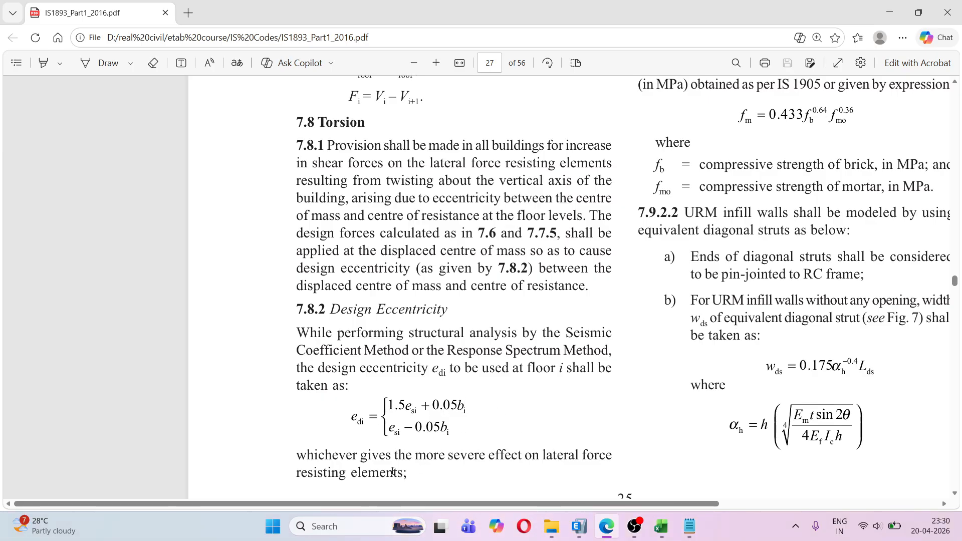
scroll(614, 344, "up", 10)
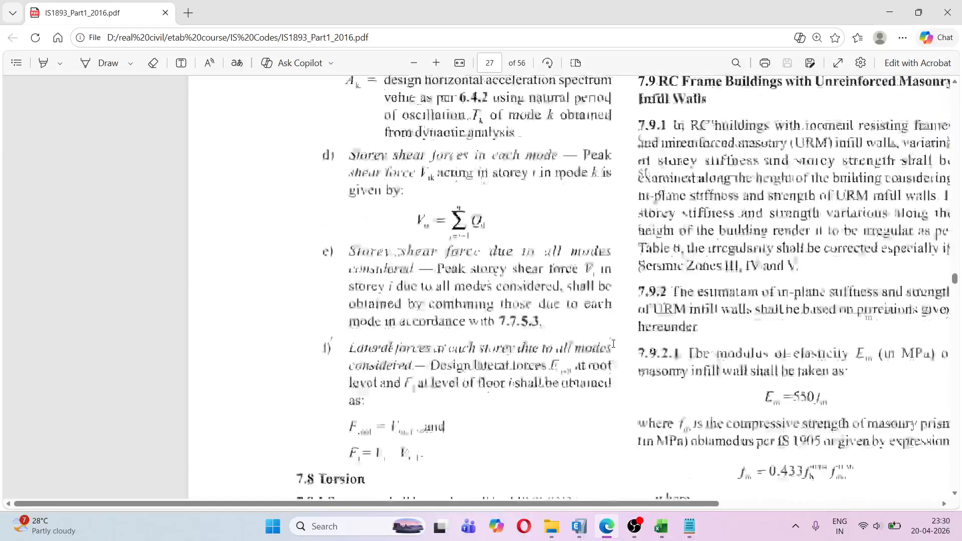
scroll(613, 343, "up", 3)
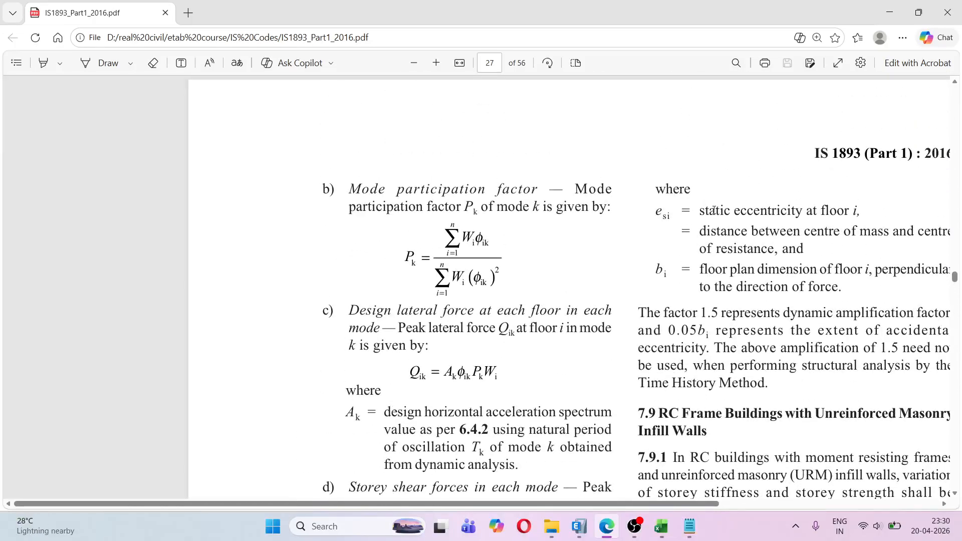
left_click_drag(701, 209, 865, 210)
left_click(755, 233)
left_click_drag(706, 241, 811, 234)
left_click(756, 246)
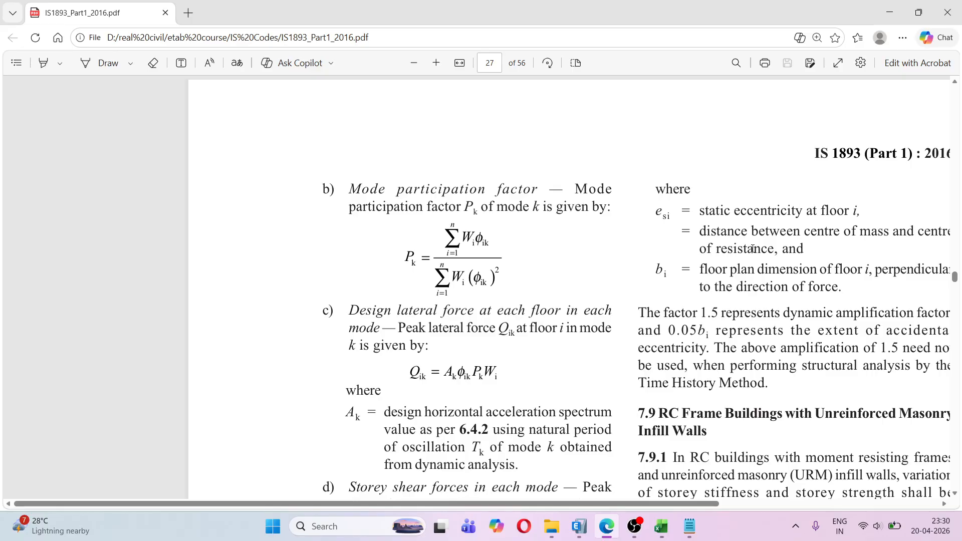
left_click_drag(700, 270, 784, 287)
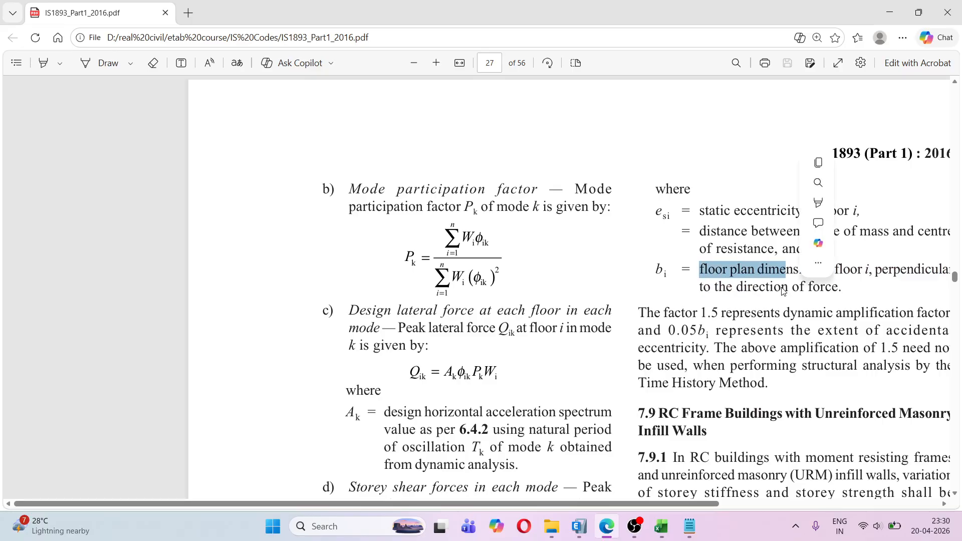
left_click(780, 287)
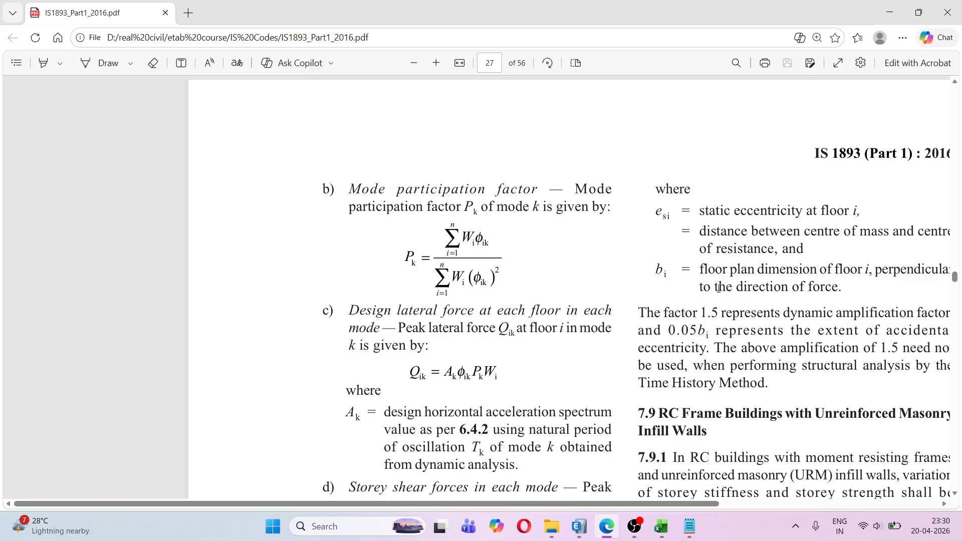
scroll(719, 287, "down", 10)
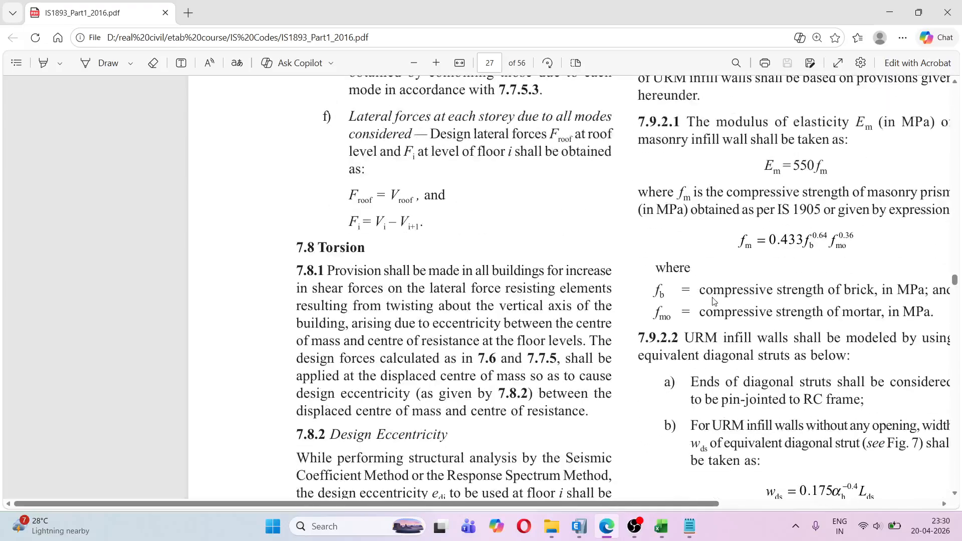
scroll(714, 301, "down", 6)
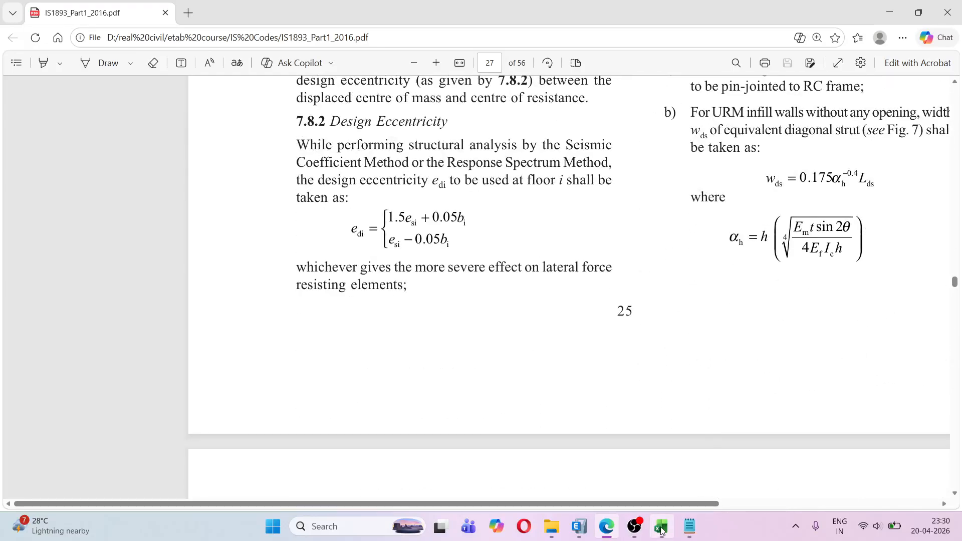
Step: Switch to the Eccentricity Calculation IS 1893 workbook in Excel and review the story rows from Staircase Head room to GF/PL
left_click(662, 527)
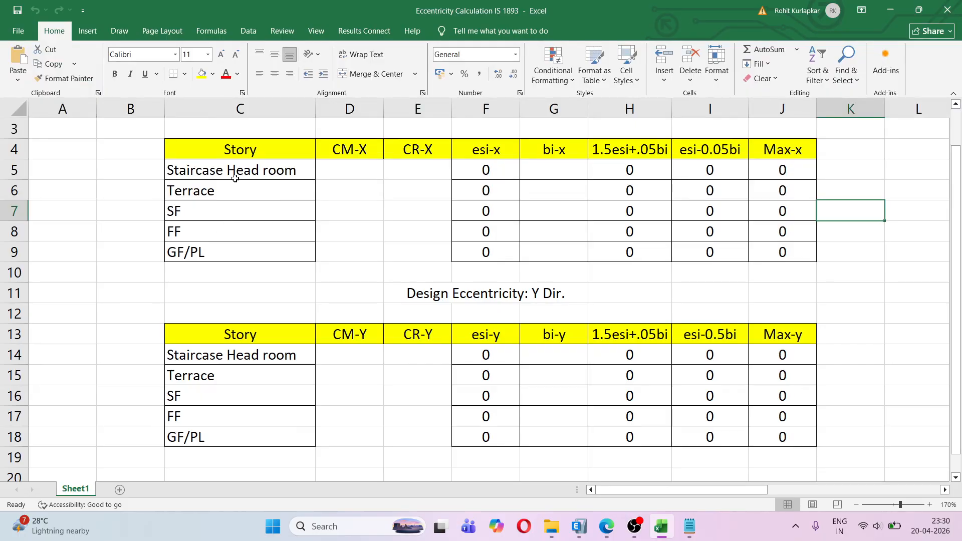
left_click(235, 179)
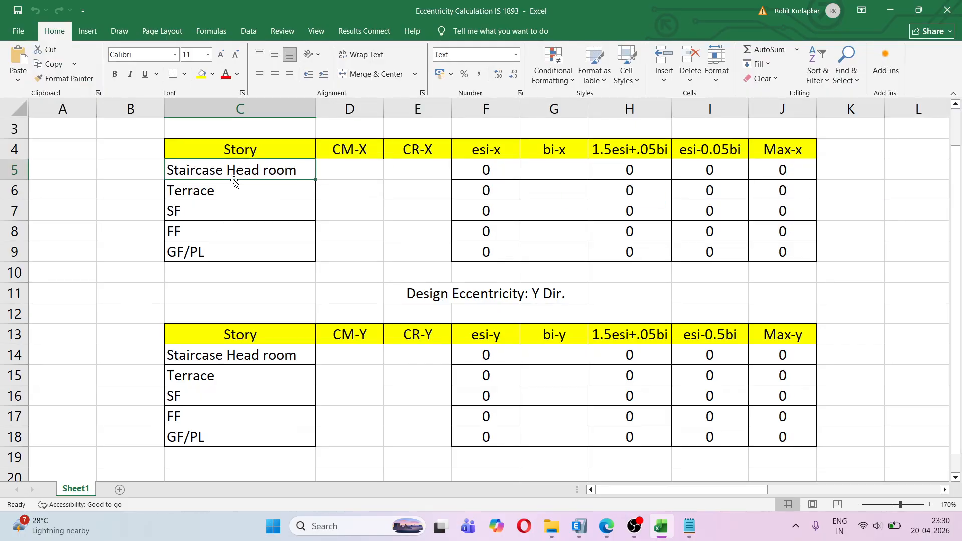
left_click(201, 190)
left_click(202, 210)
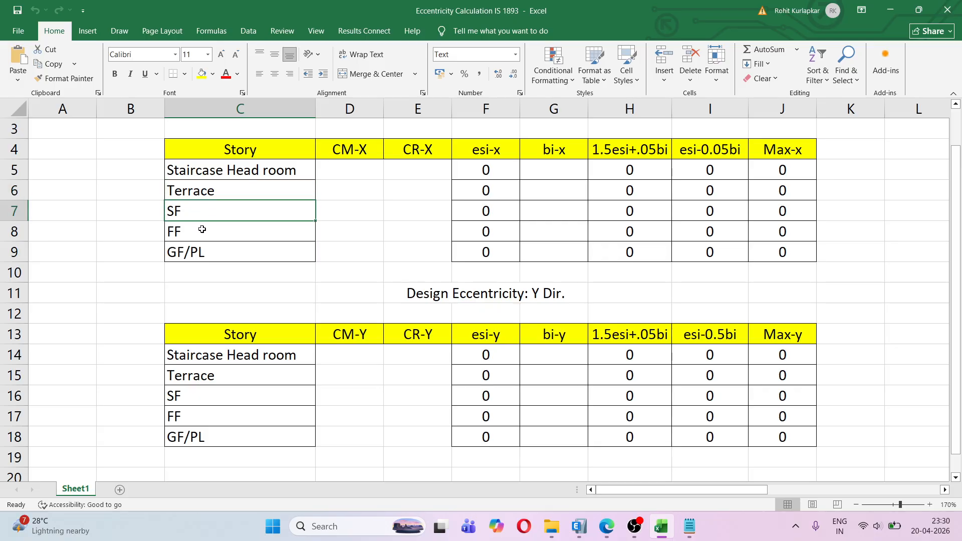
left_click(202, 229)
left_click(202, 248)
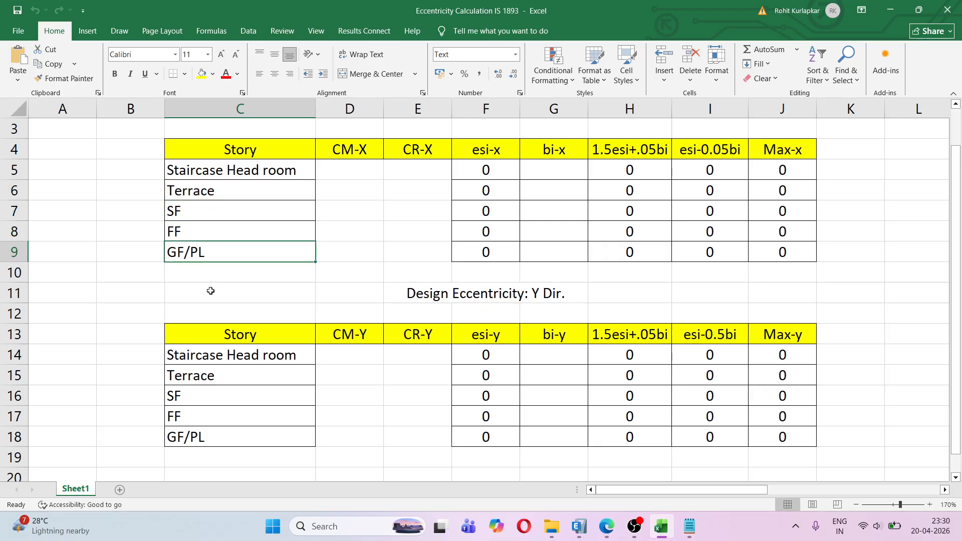
Step: Examine the layout of the X-direction and Y-direction design eccentricity tables in the worksheet
scroll(356, 254, "up", 1)
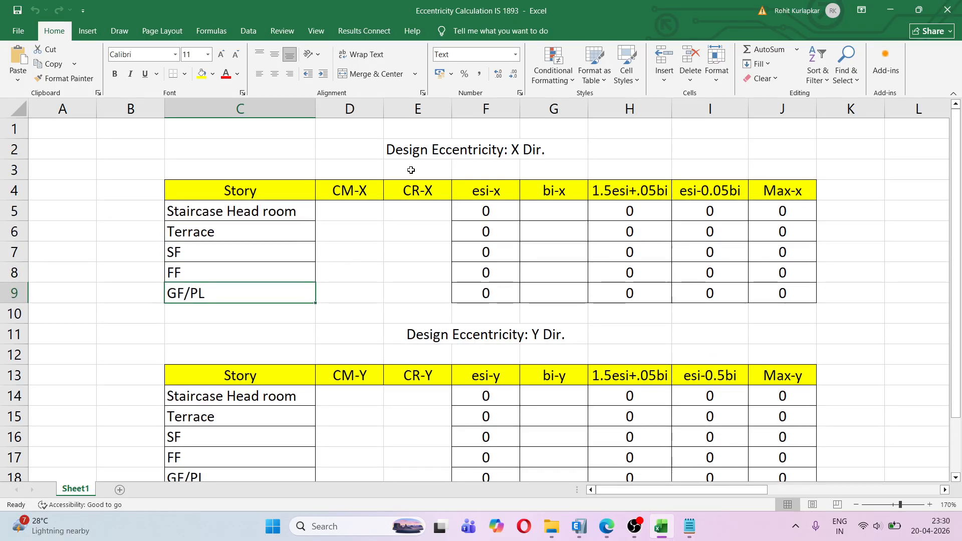
left_click(411, 150)
left_click_drag(176, 145, 782, 314)
left_click(855, 298)
scroll(271, 252, "down", 2)
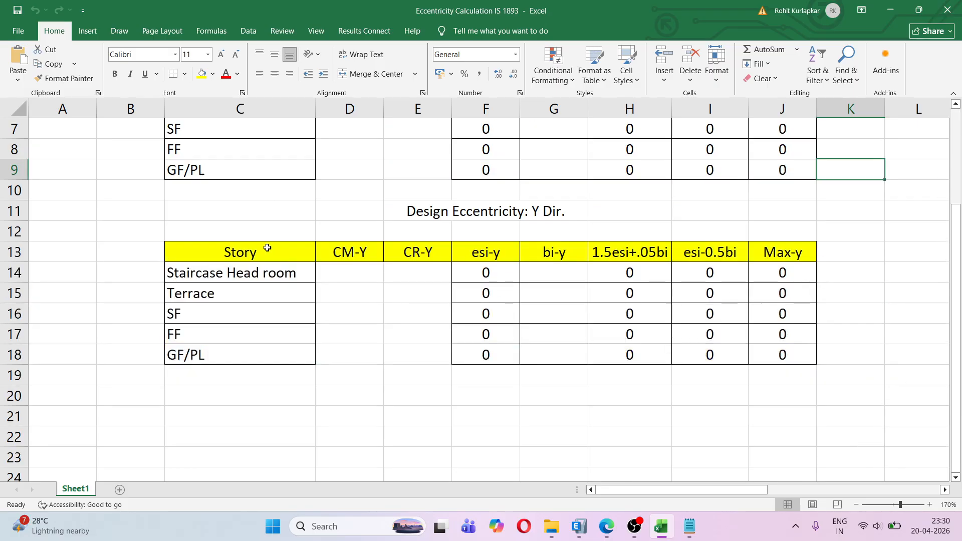
left_click_drag(153, 208, 892, 393)
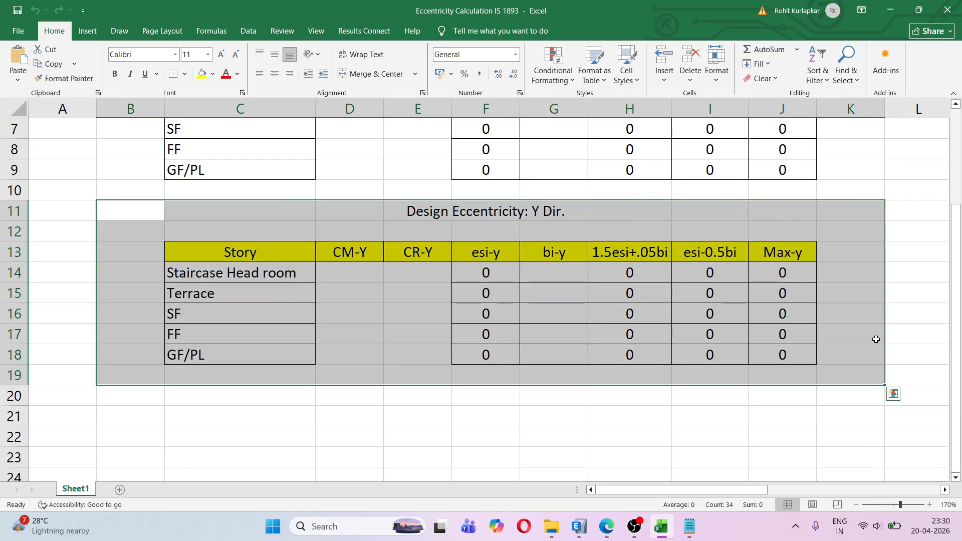
left_click(889, 336)
scroll(876, 343, "up", 2)
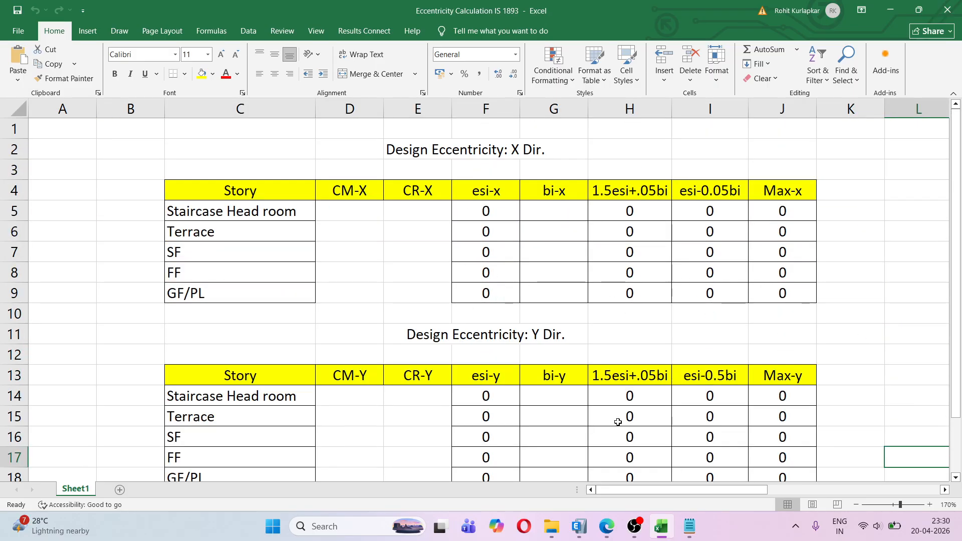
Step: Switch to ETABS and display the Centers Of Mass And Rigidity table from the other structure output items
left_click(605, 532)
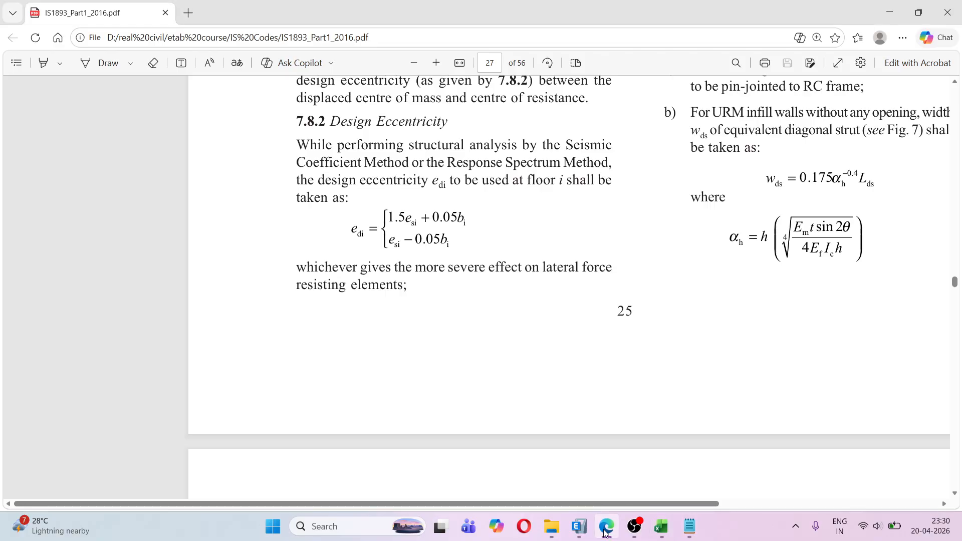
left_click(579, 526)
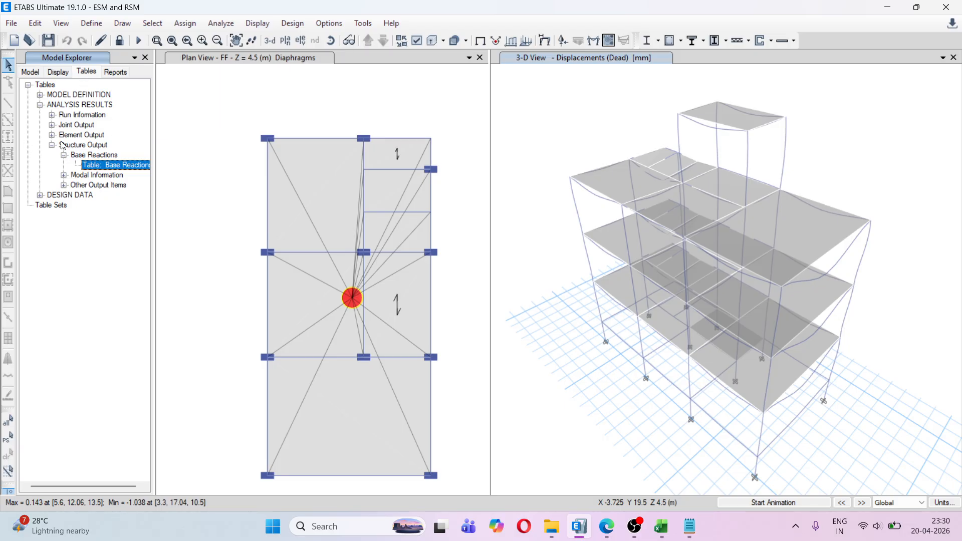
left_click(63, 186)
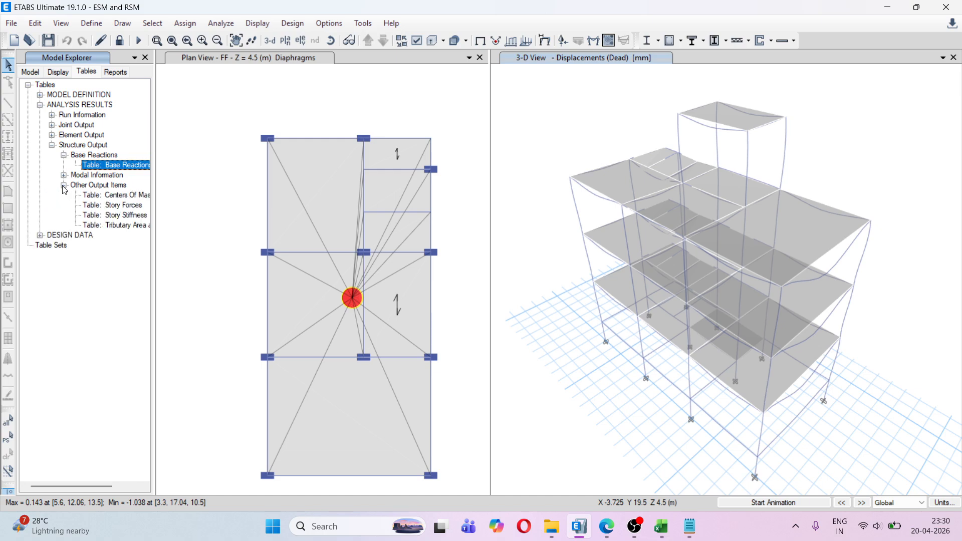
right_click(112, 195)
left_click(130, 201)
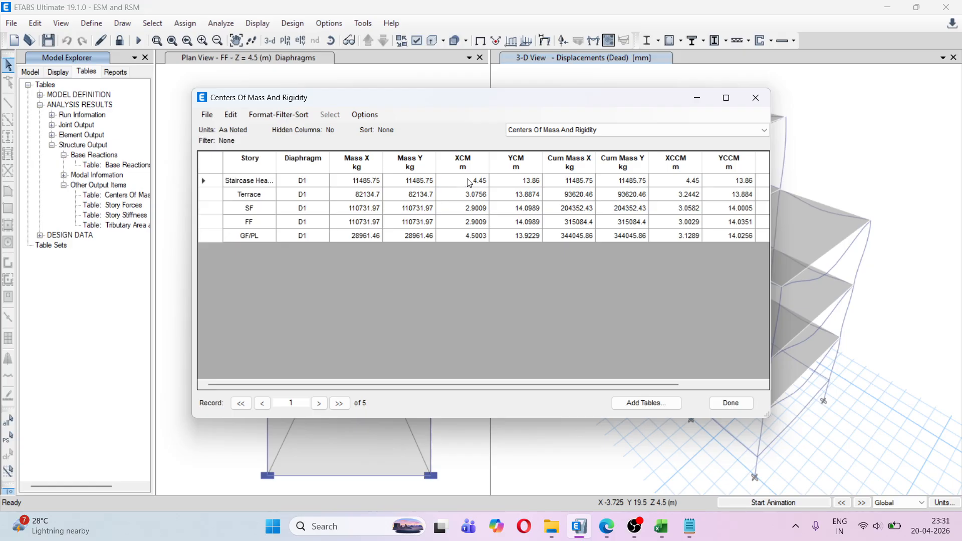
Step: Copy the XCM values of all five stories into the CM-X column of the Excel sheet, starting at D5, and return to ETABS
left_click_drag(469, 181, 479, 239)
key("ctrl+c")
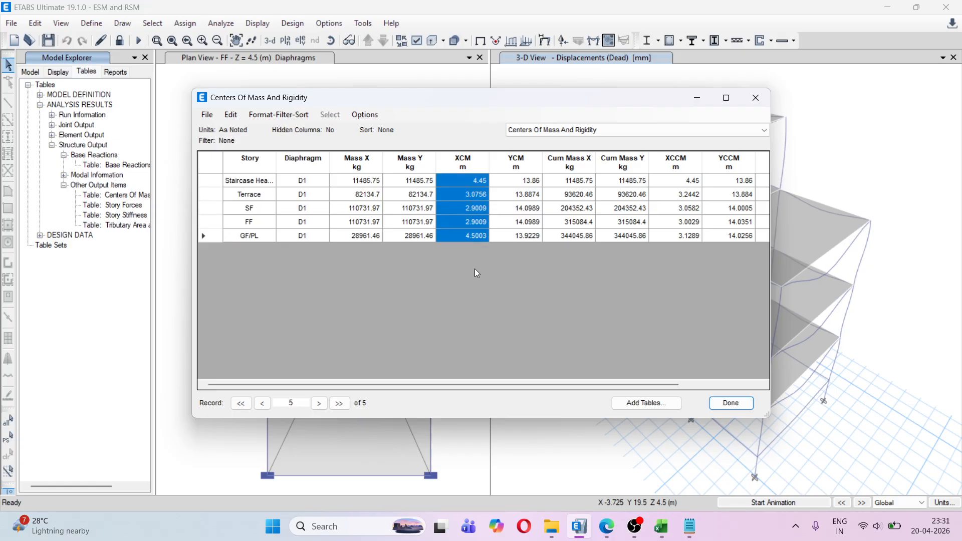
key("alt+Tab")
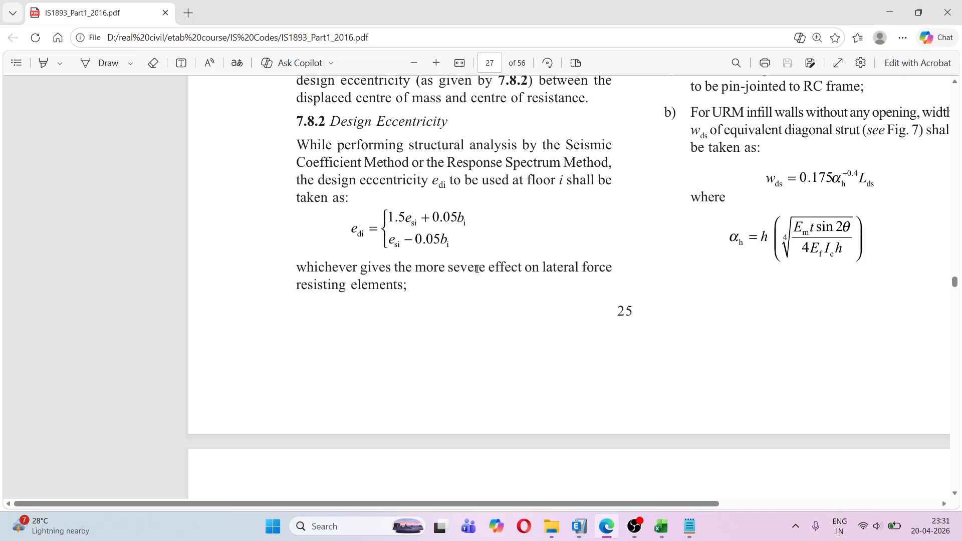
key("alt+Tab")
left_click(661, 466)
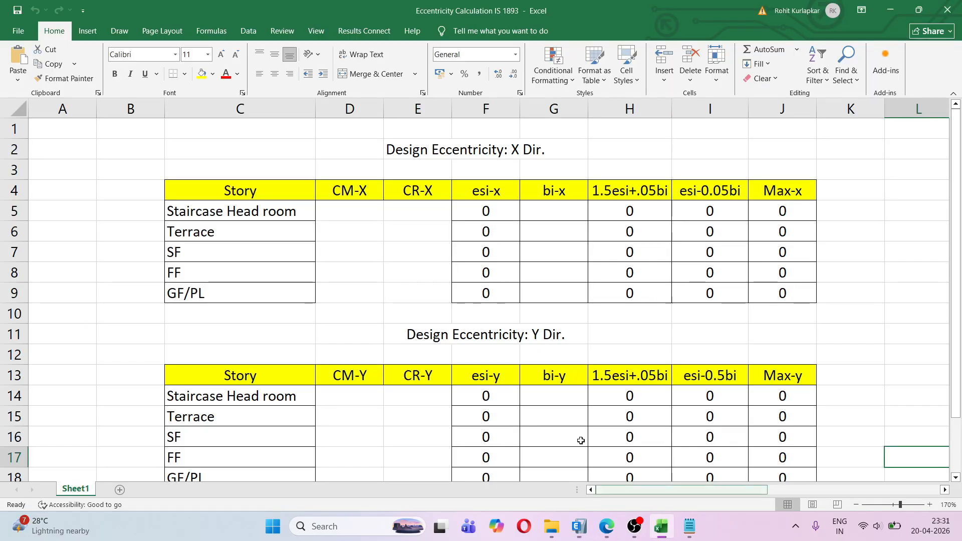
left_click(341, 214)
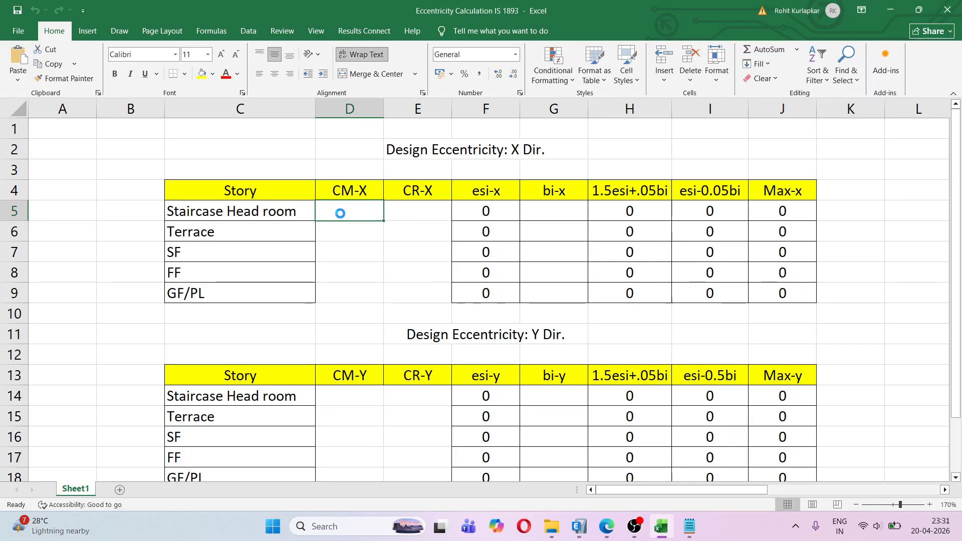
key("ctrl+v")
key("alt+Tab")
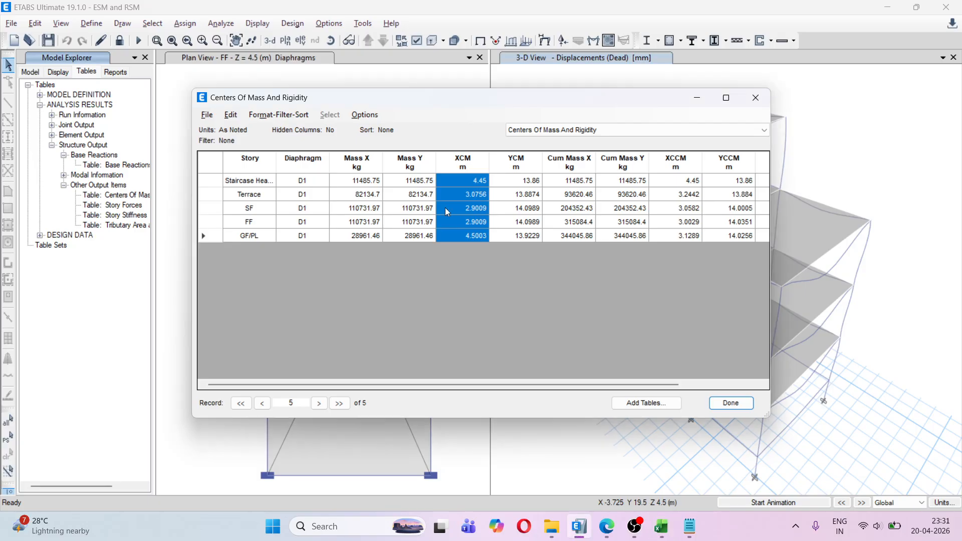
Step: Copy the YCM values of all five stories into the CM-Y column of the Excel sheet, starting at D14
left_click_drag(519, 181, 528, 235)
key("ctrl+c")
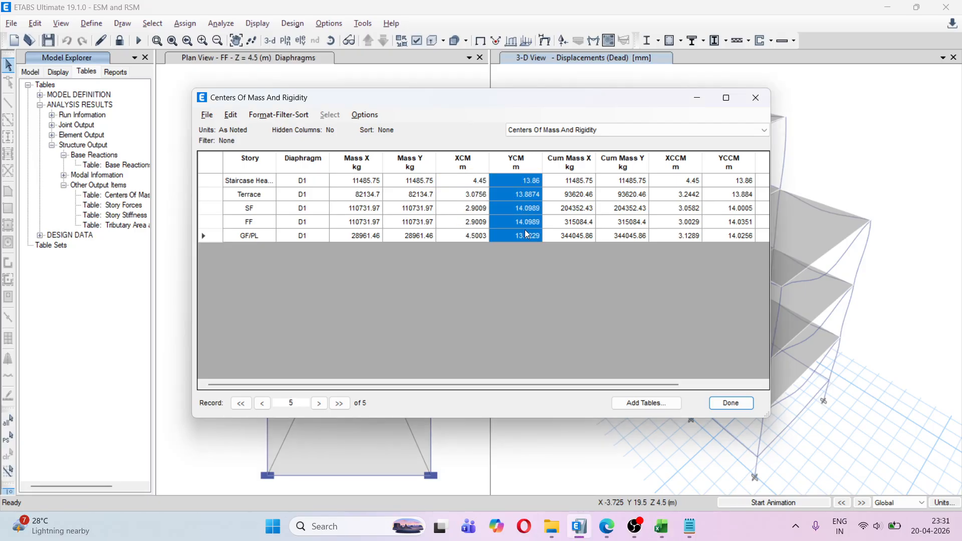
key("alt+Tab")
scroll(375, 344, "down", 1)
left_click(351, 334)
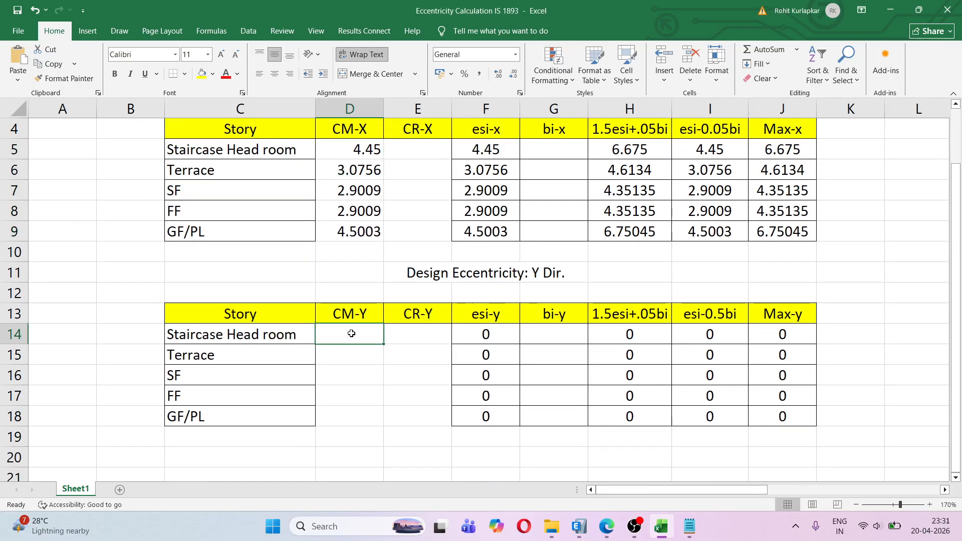
key("ctrl+v")
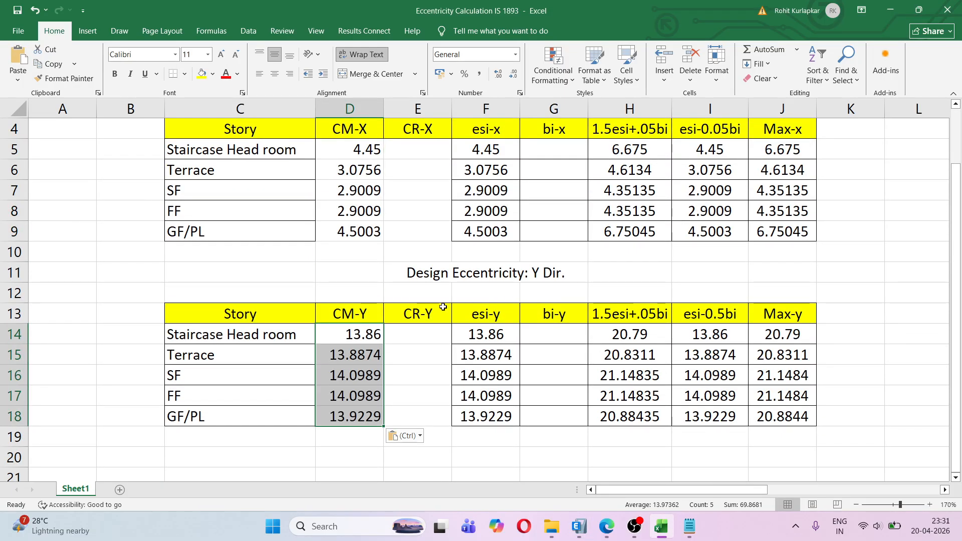
Step: Copy the XCR values of all five stories from the ETABS table into the CR-X column in Excel, starting at E5
key("alt+Tab")
left_click_drag(495, 385, 593, 383)
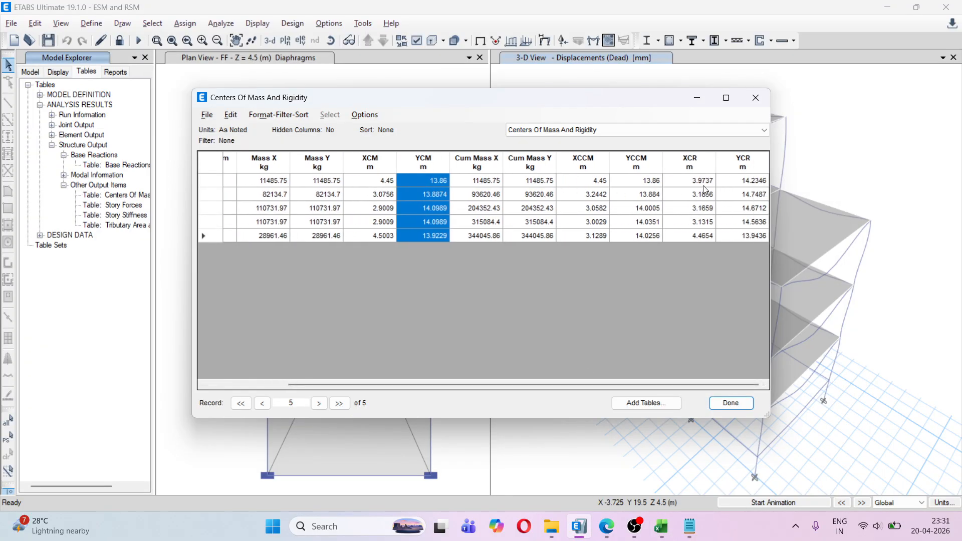
left_click_drag(703, 181, 707, 240)
key("ctrl+c")
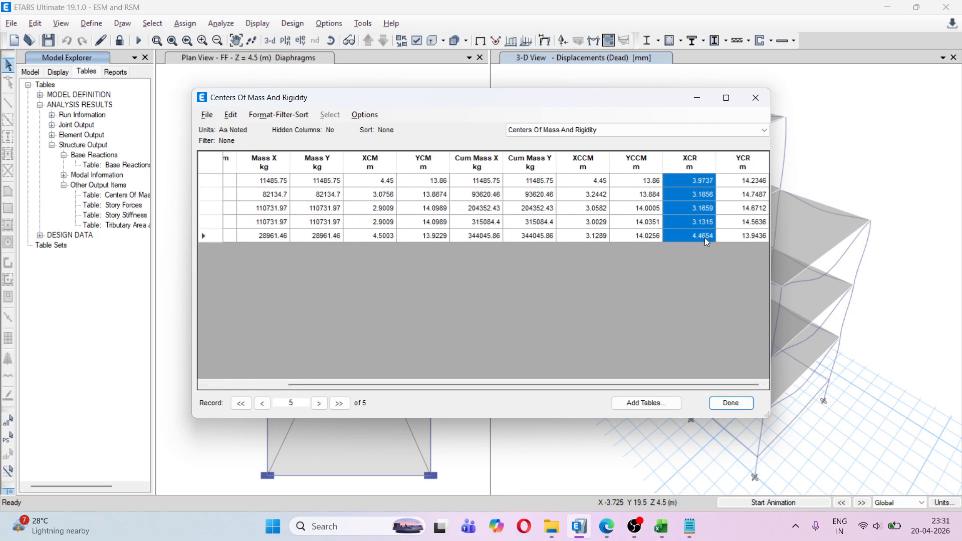
key("alt+Tab")
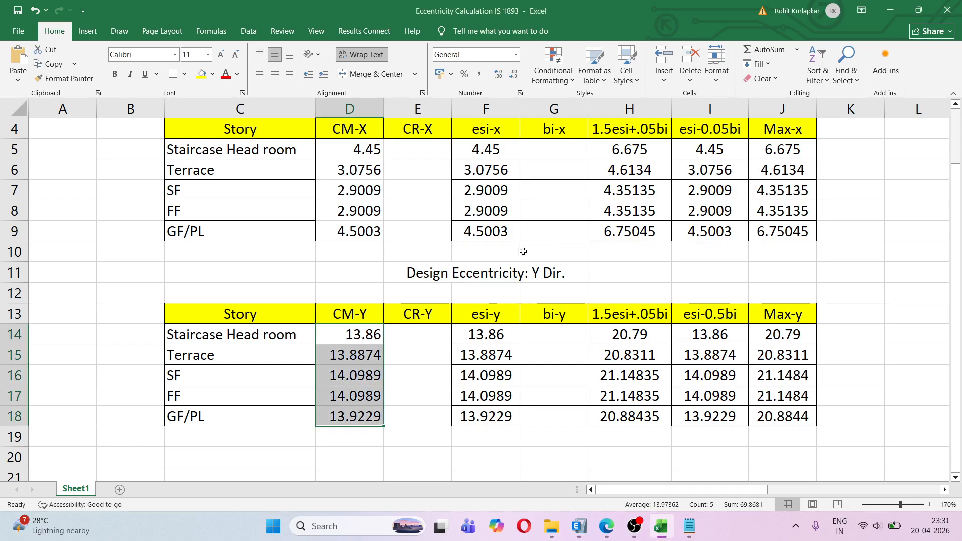
left_click(426, 149)
key("ctrl+v")
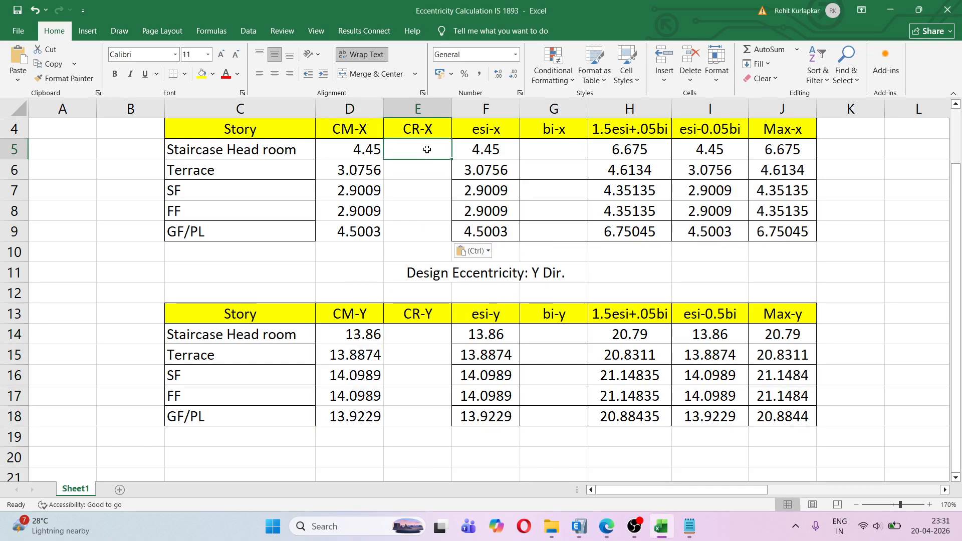
Step: Copy the YCR values of all five stories from the ETABS table into the CR-Y column in Excel, starting at E14
key("alt+Tab")
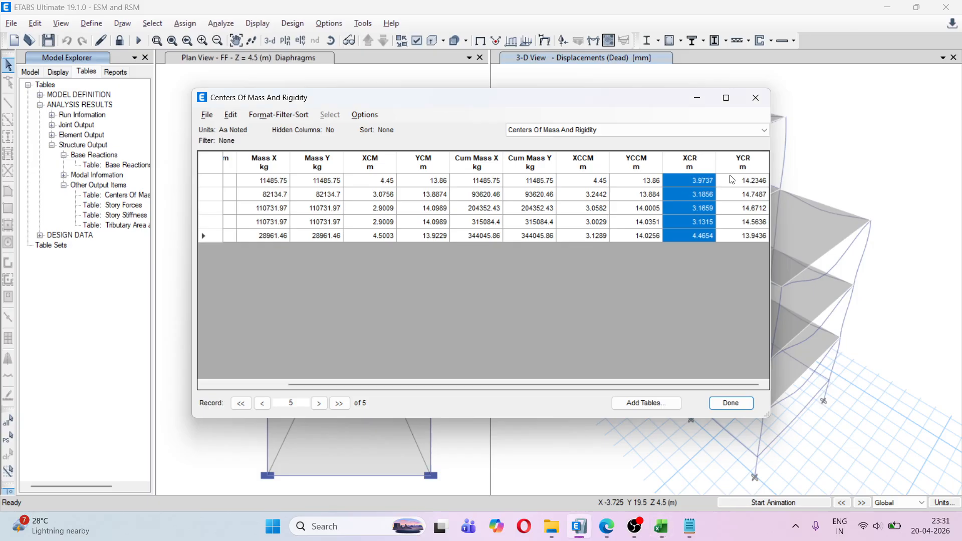
left_click_drag(738, 181, 747, 245)
key("ctrl+c")
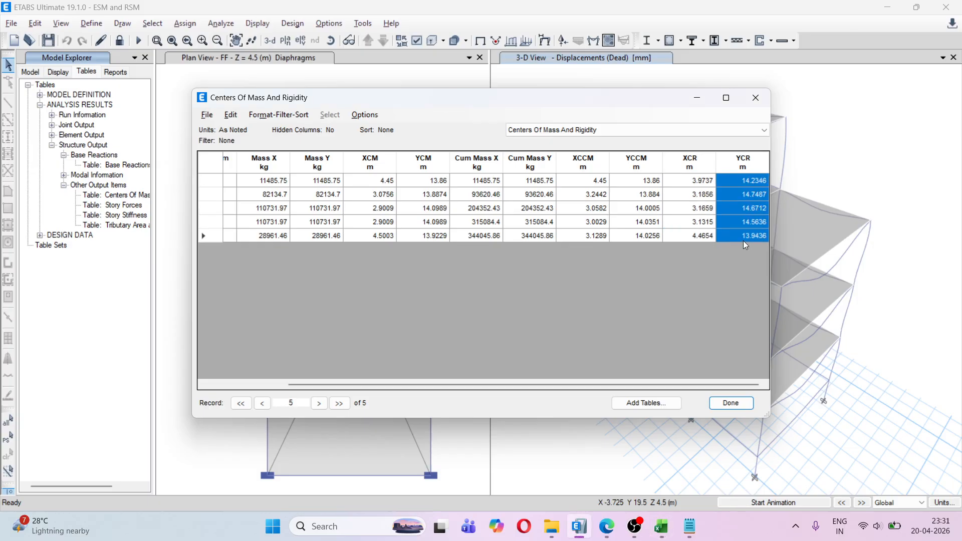
key("alt+Tab")
left_click(428, 341)
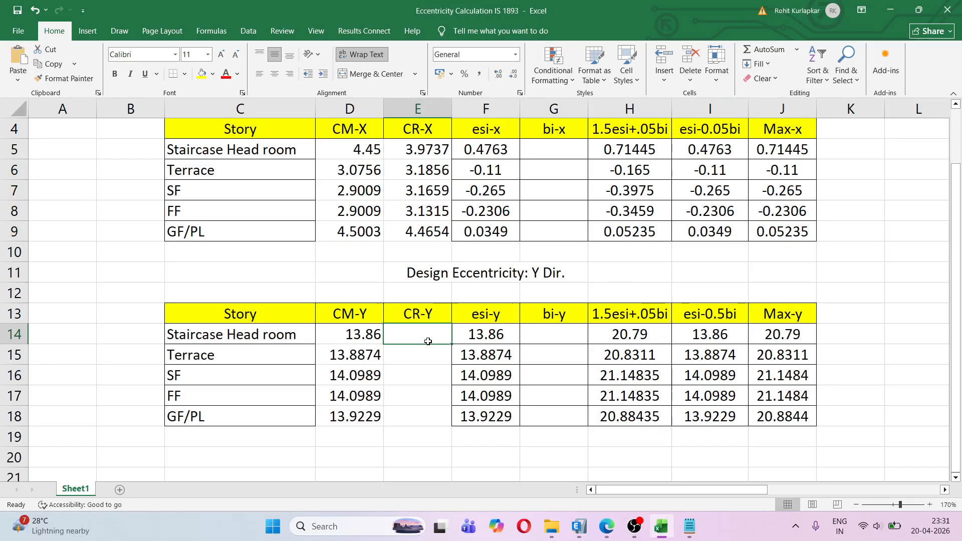
key("ctrl+v")
left_click(868, 311)
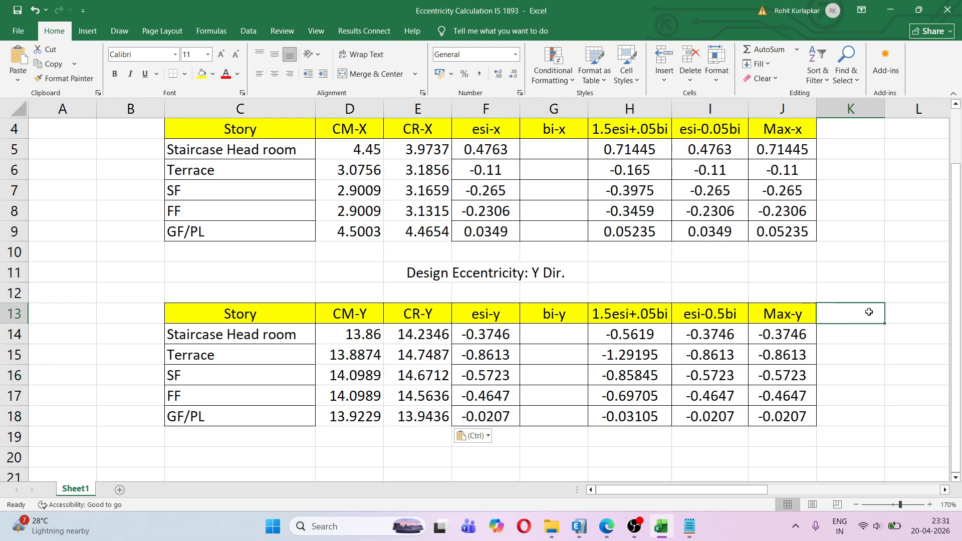
Step: Review the CM-X, CR-X, esi-x and bi-x columns of the X-direction design eccentricity table
scroll(868, 311, "up", 1)
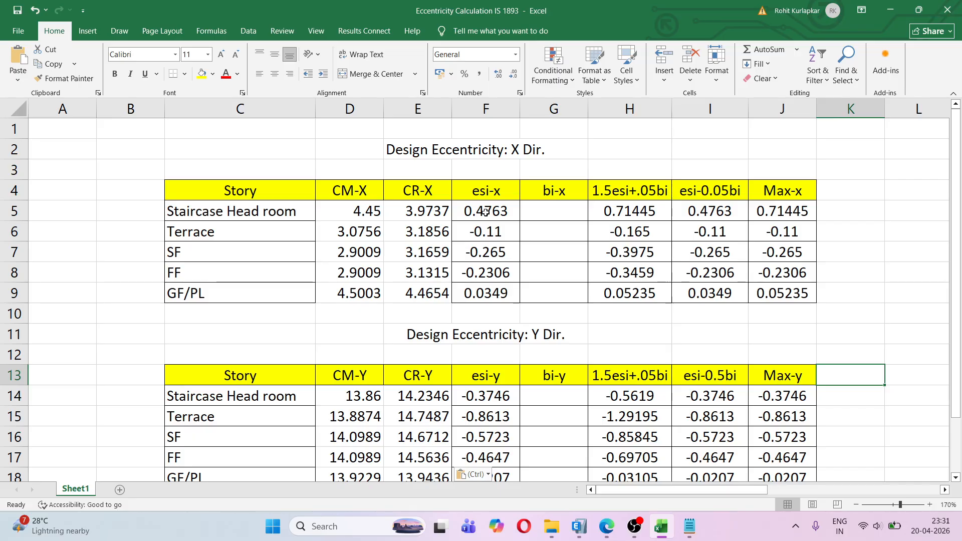
left_click(358, 194)
left_click(415, 194)
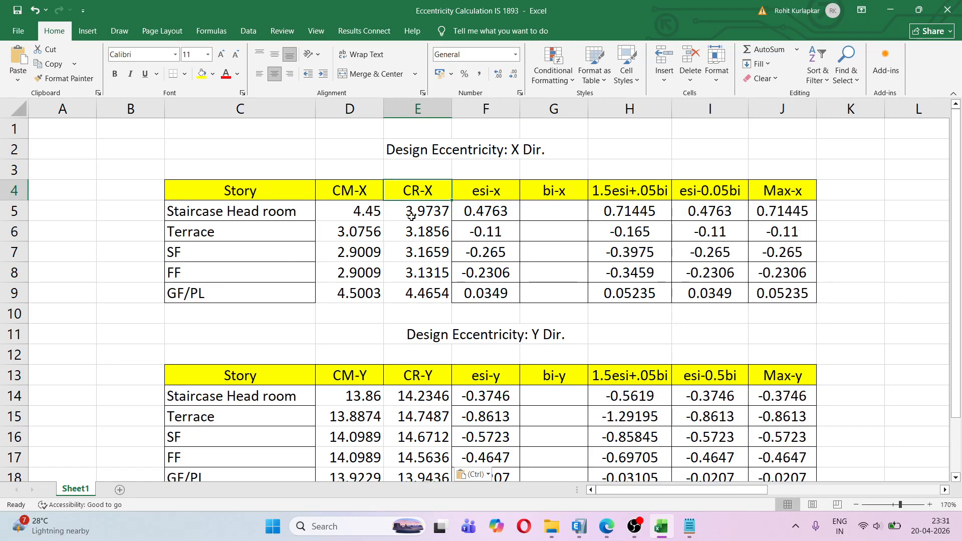
left_click(489, 215)
left_click(564, 211)
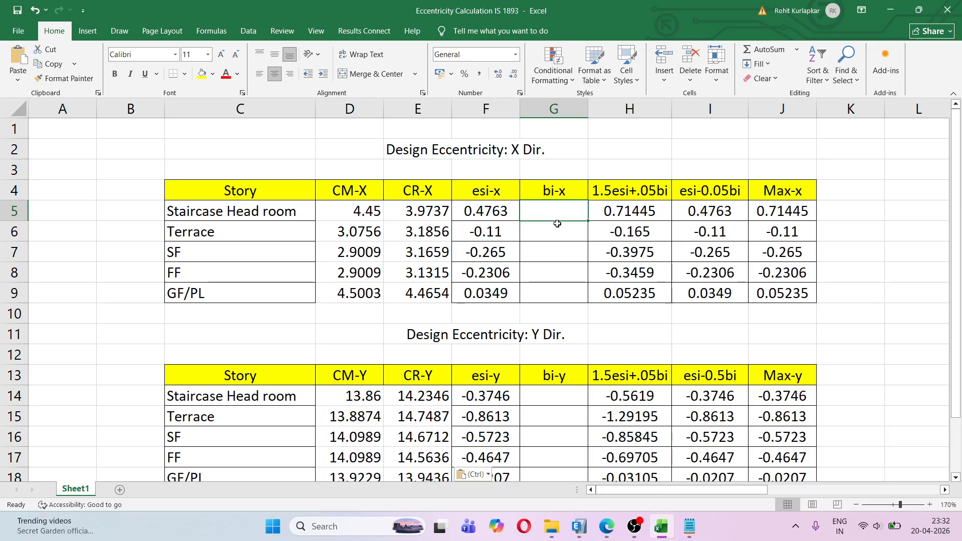
Step: Close the Centers Of Mass And Rigidity table in ETABS, and save the eccentricity workbook in Excel
left_click(580, 526)
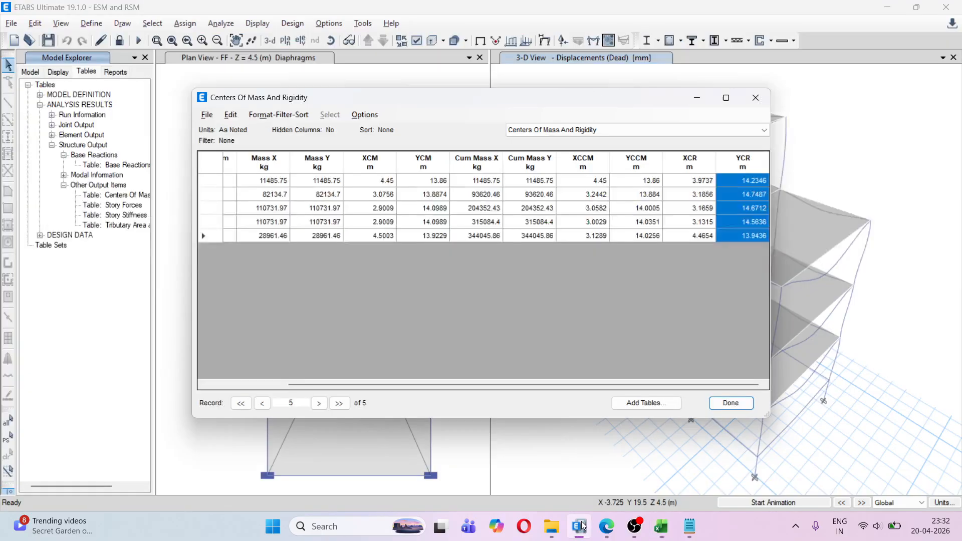
left_click(756, 94)
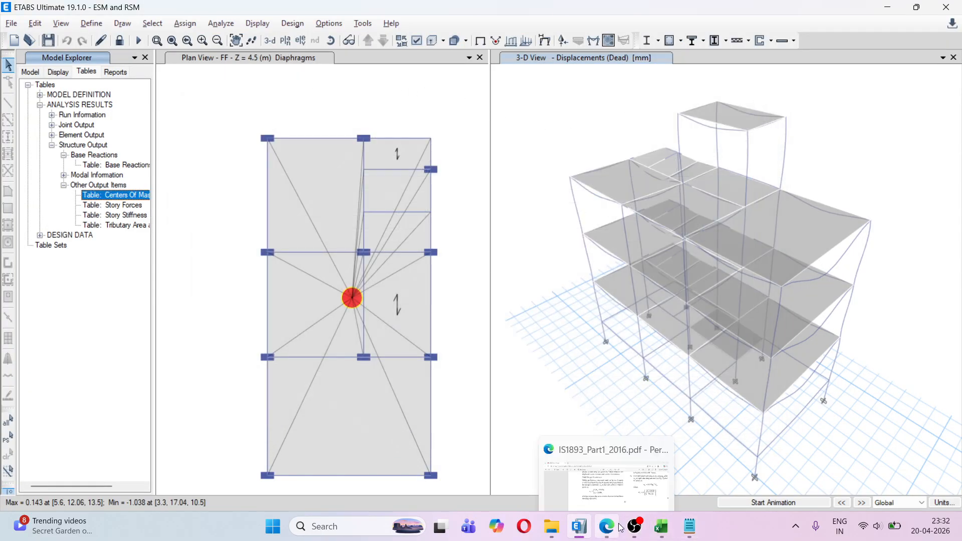
left_click(661, 532)
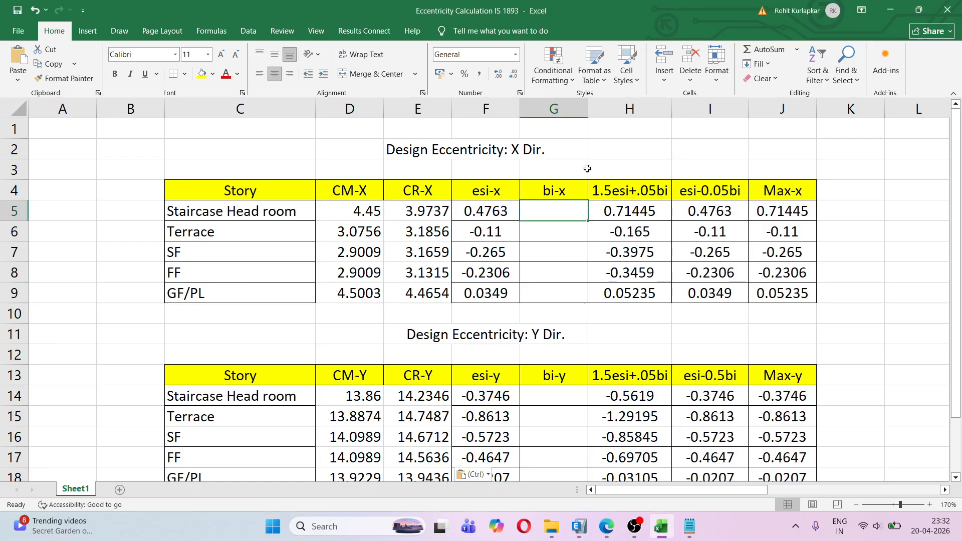
key("ctrl+s")
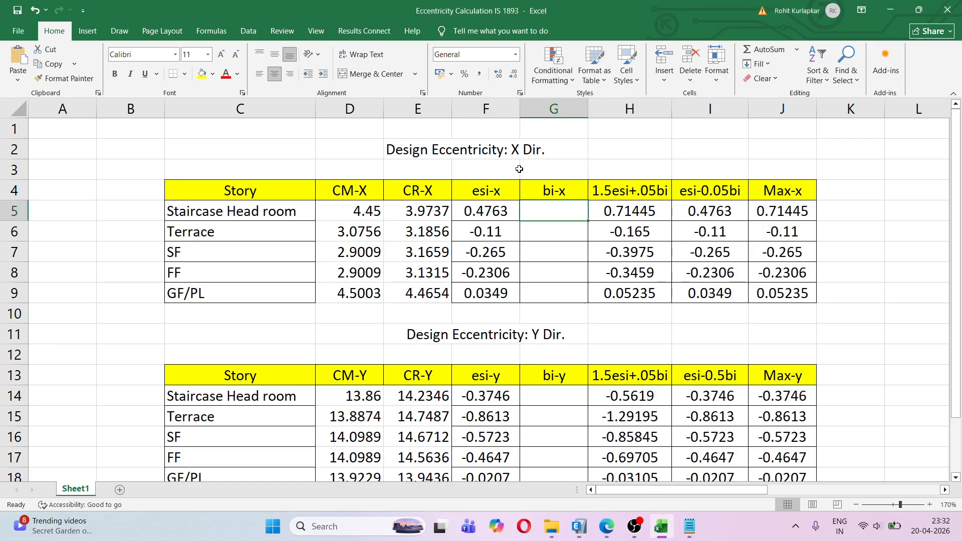
Step: Switch to ETABS and move the diaphragm plan view up one story to SF at Z = 7.5 m
key("alt+Tab")
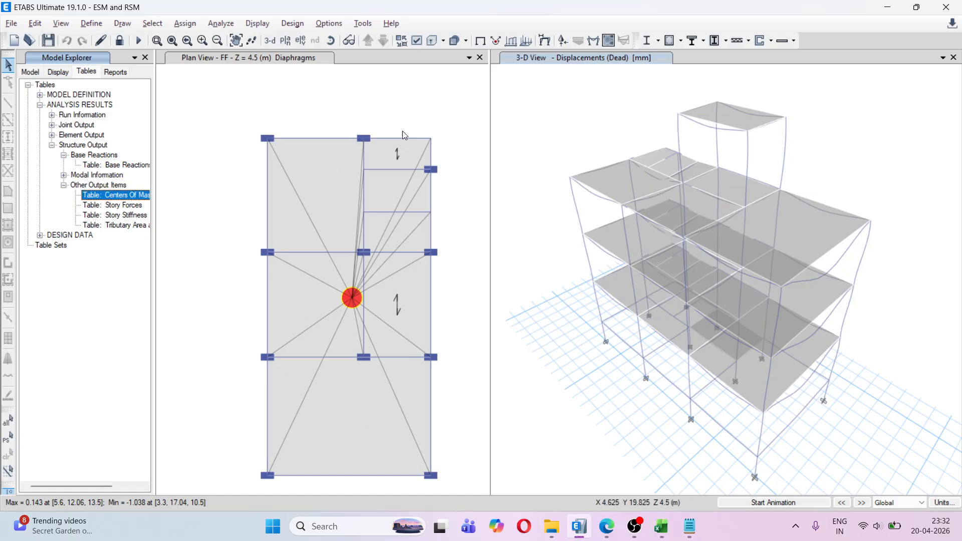
left_click(296, 57)
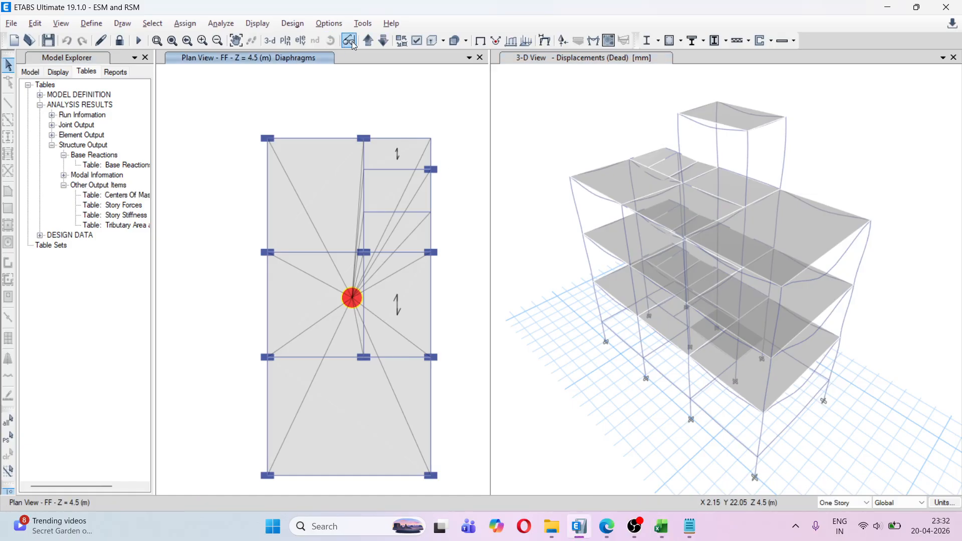
left_click(368, 41)
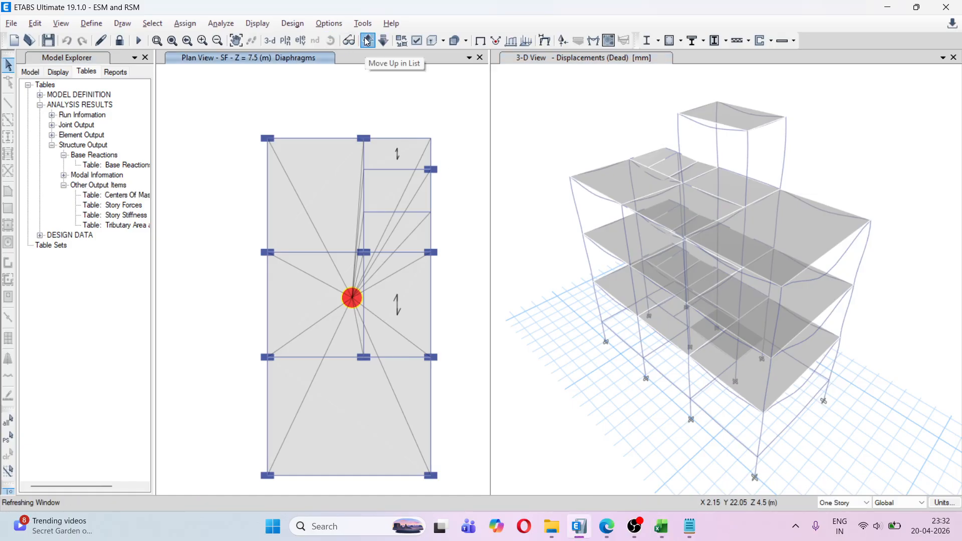
Step: Show the Staircase Head room plan and draw a dimension line for the slab's full Y-direction length, offset outside its left edge
left_click(367, 41)
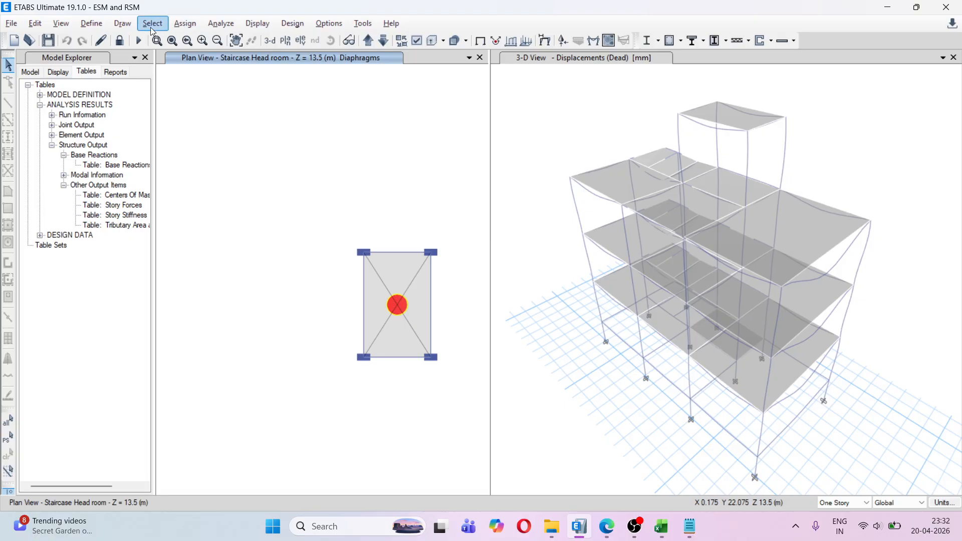
left_click(131, 25)
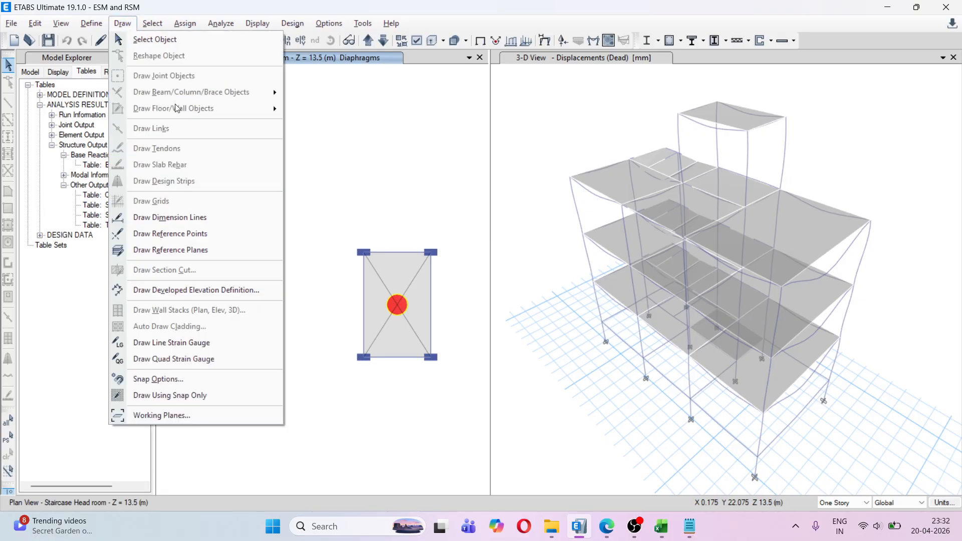
left_click(210, 218)
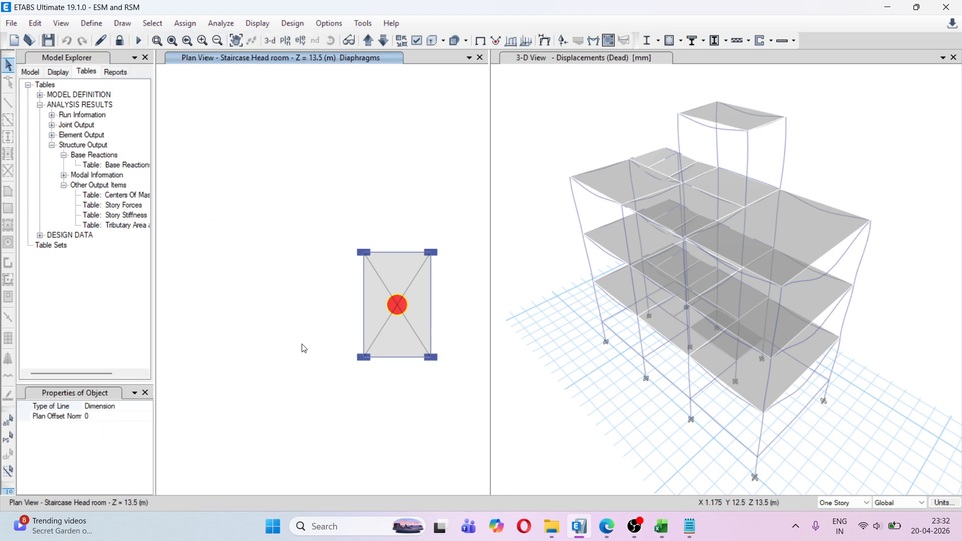
left_click(364, 357)
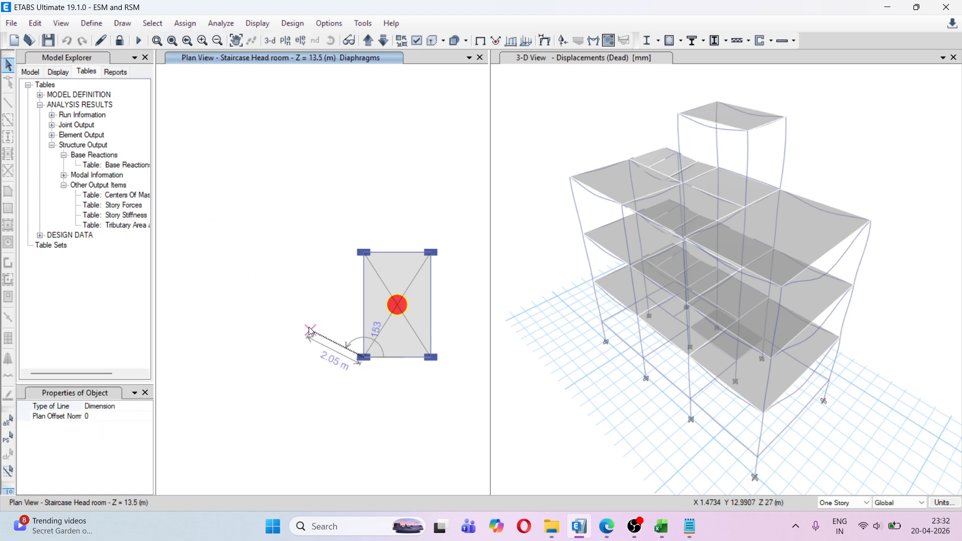
left_click(363, 253)
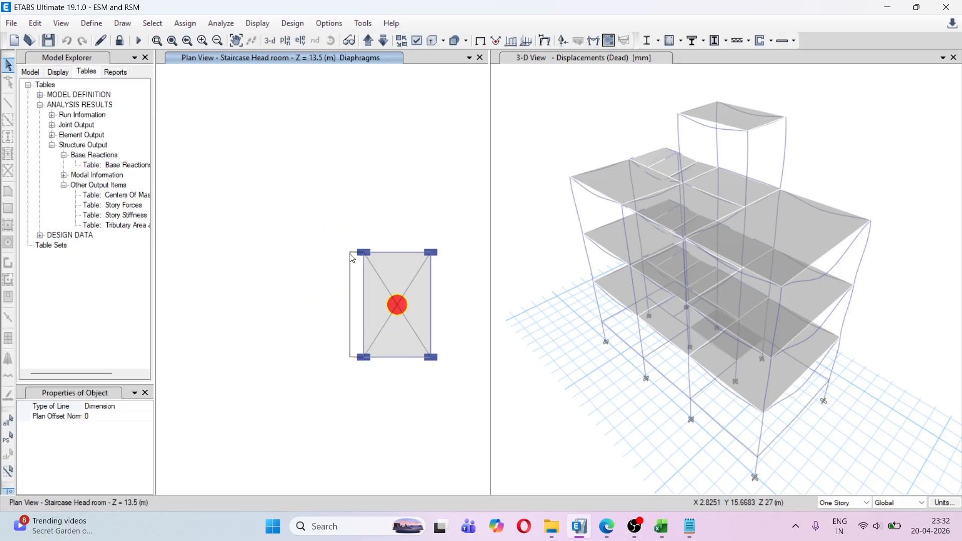
left_click(322, 254)
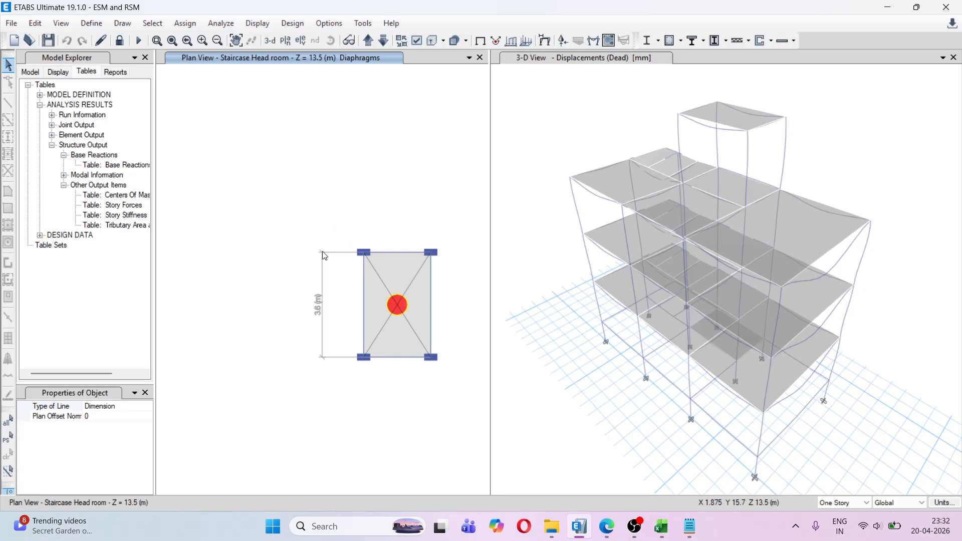
Step: Switch to the Excel eccentricity sheet and enter 3.6 as bi-x for Staircase Head room
key("alt+Tab")
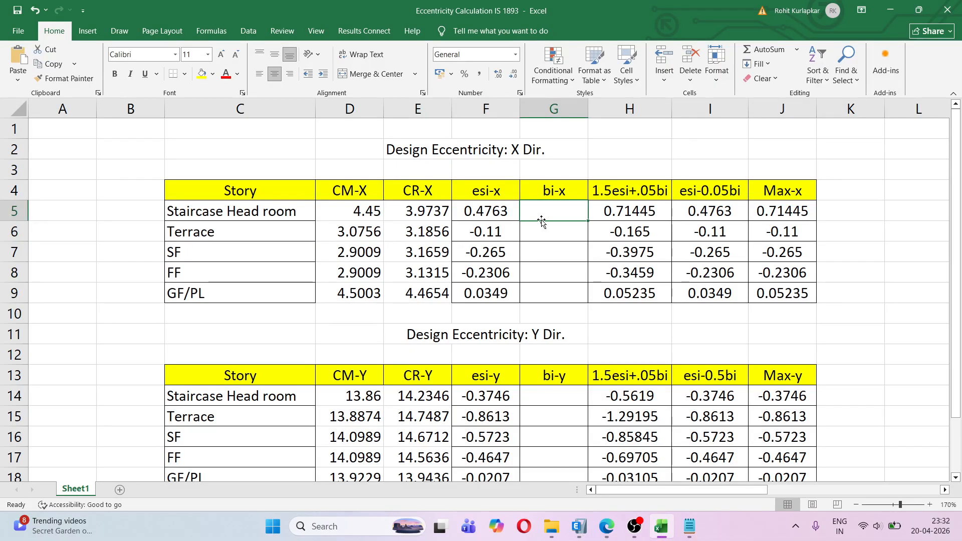
type("3.6")
left_click(549, 236)
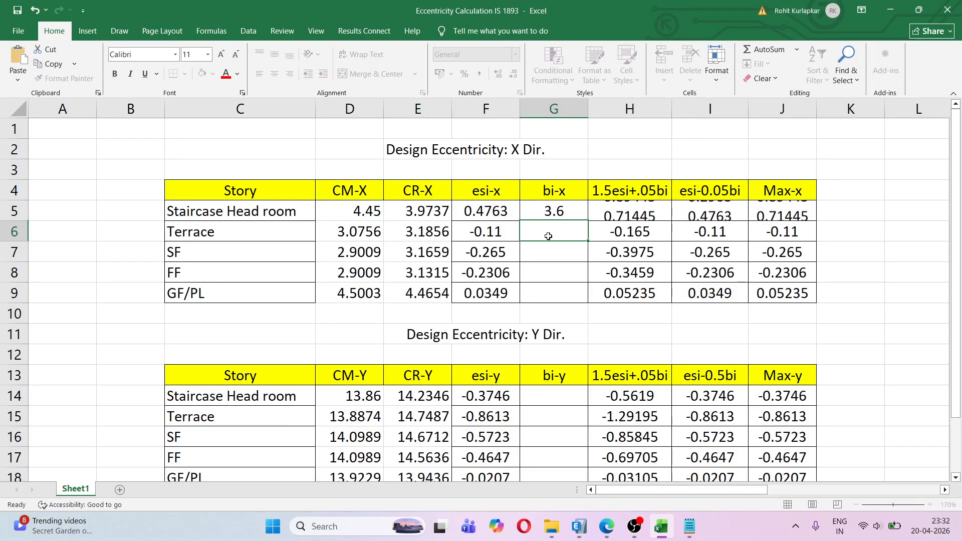
Step: Switch to ETABS, show the Terrace plan and dimension the slab's full Y-direction length along its left edge
key("alt+Tab")
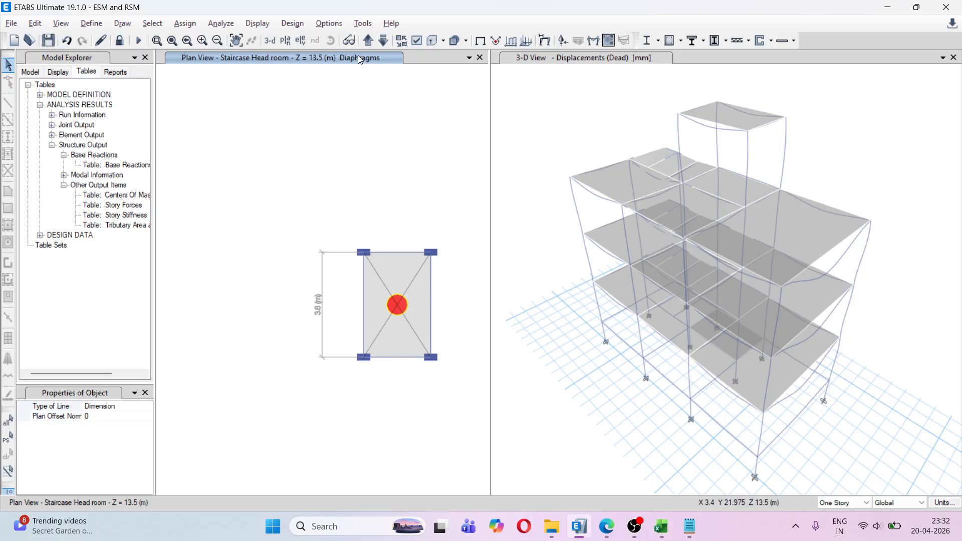
left_click(383, 42)
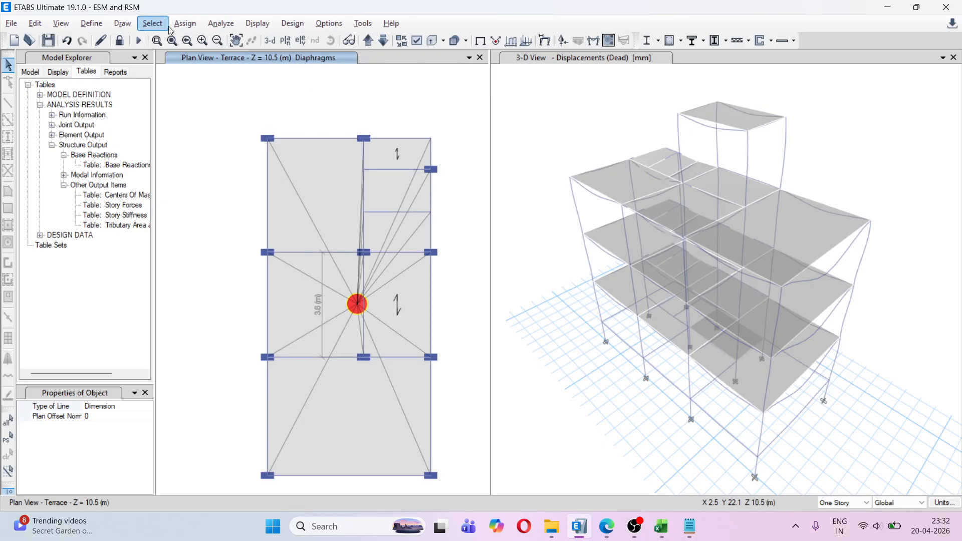
left_click(117, 26)
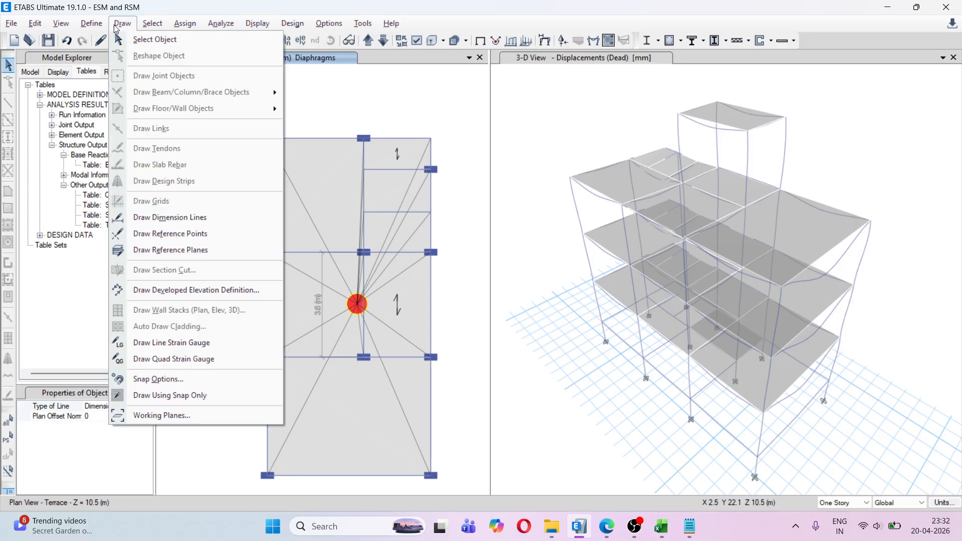
left_click(192, 218)
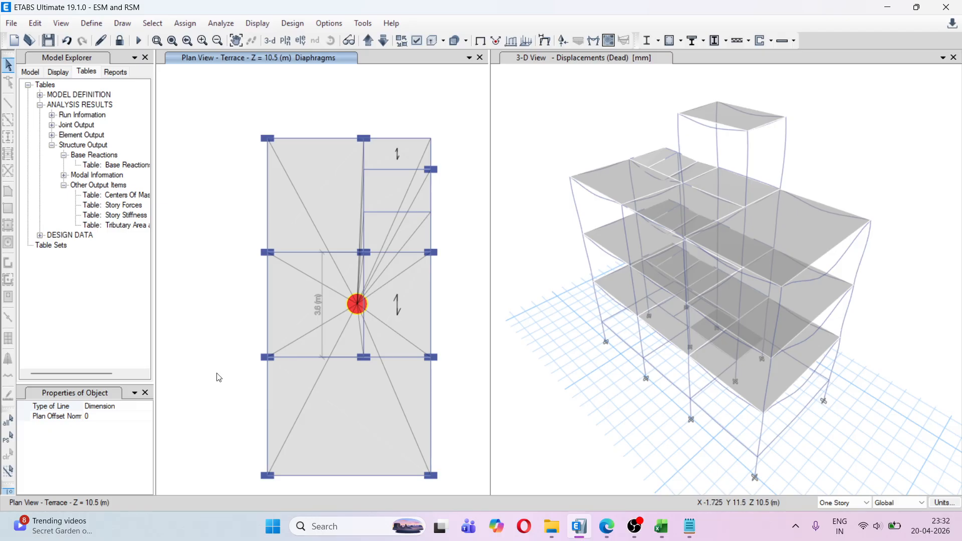
left_click(268, 476)
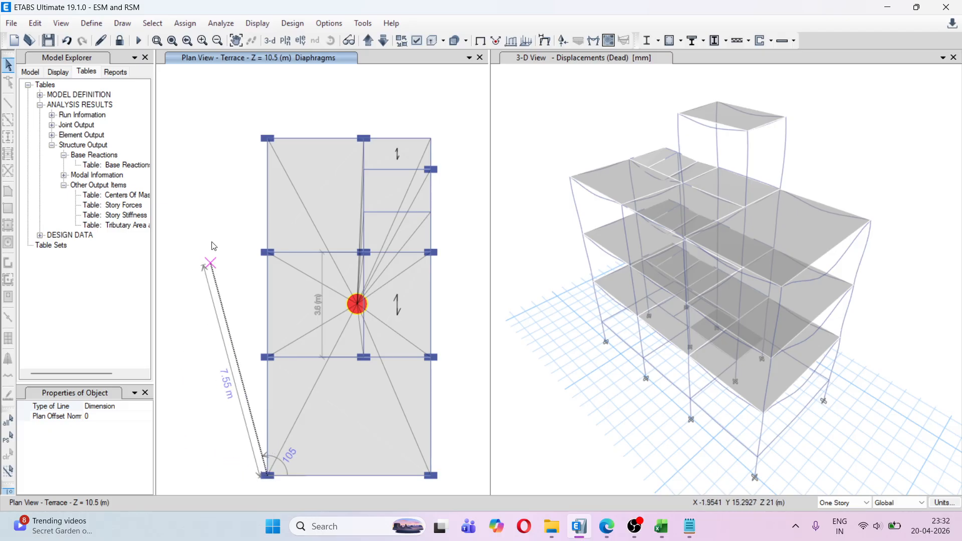
left_click(269, 142)
left_click(239, 141)
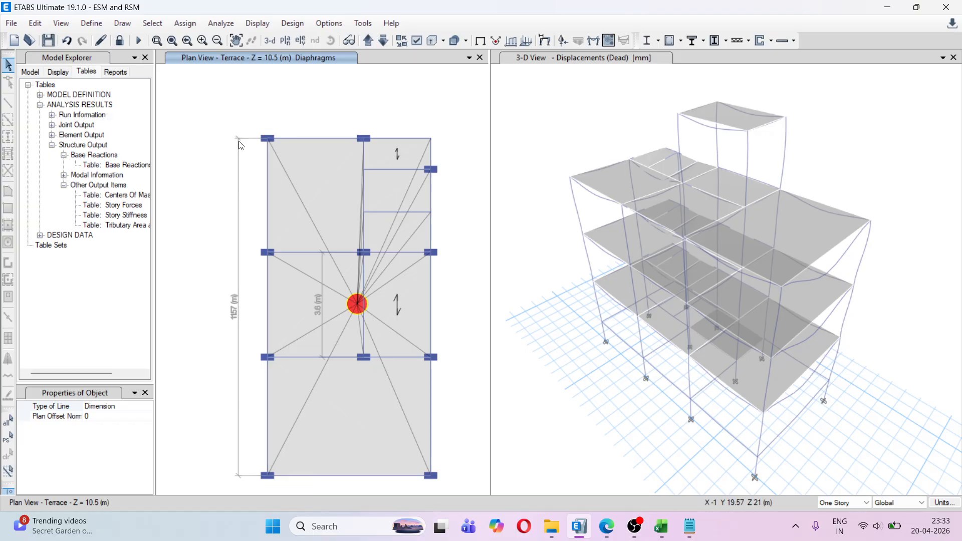
scroll(232, 332, "up", 2)
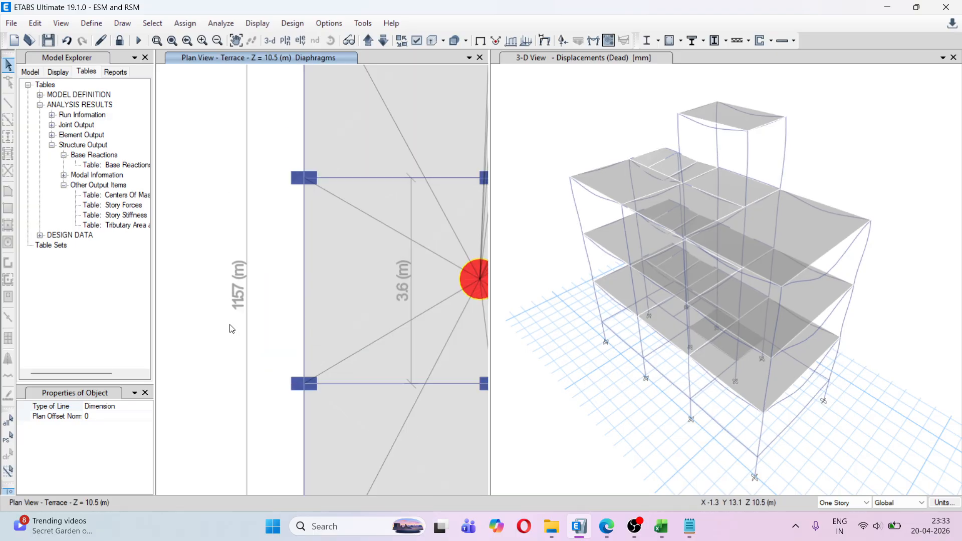
scroll(232, 331, "down", 2)
Step: Switch to Excel and enter 11.57 as bi-x for each of the Terrace, SF, FF and GF/PL stories
key("alt+Tab")
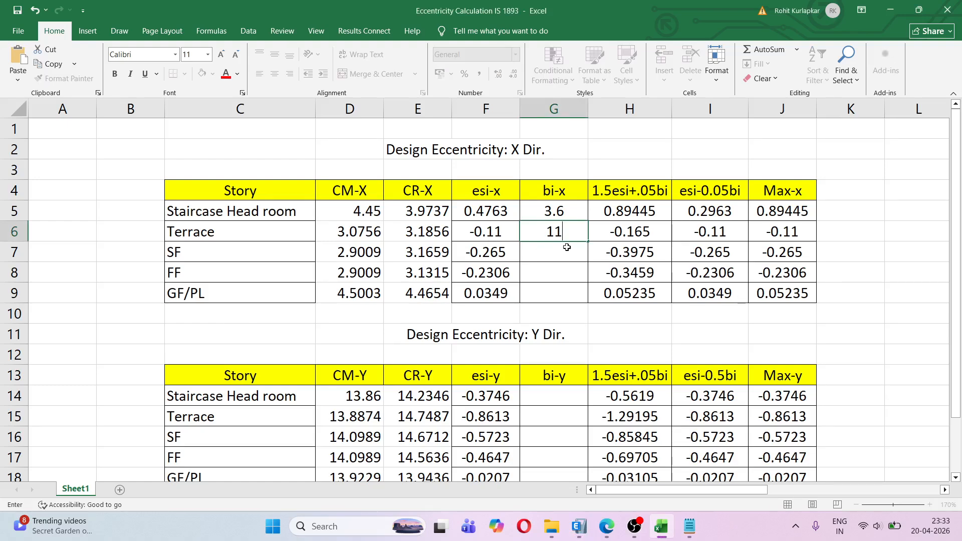
type("11.57")
key("Return")
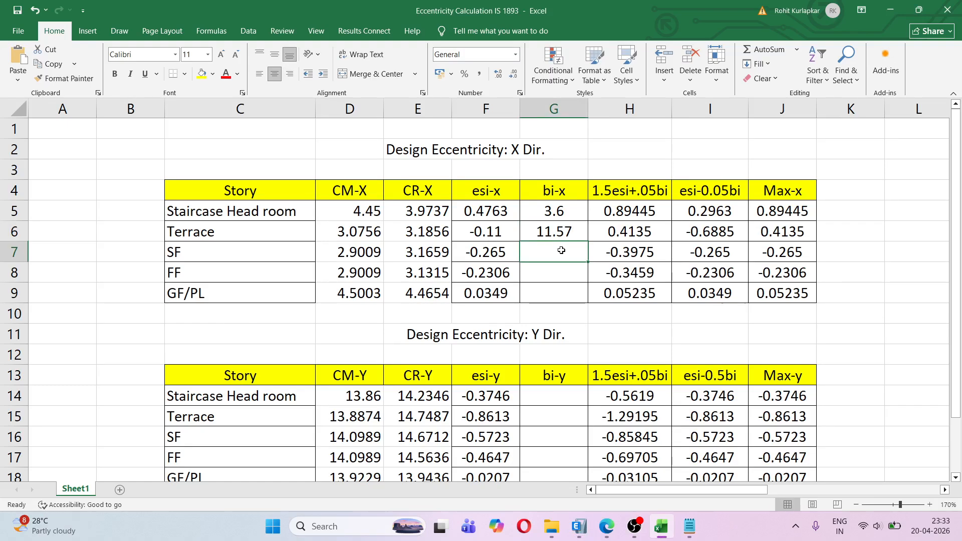
type("11.57")
key("Return")
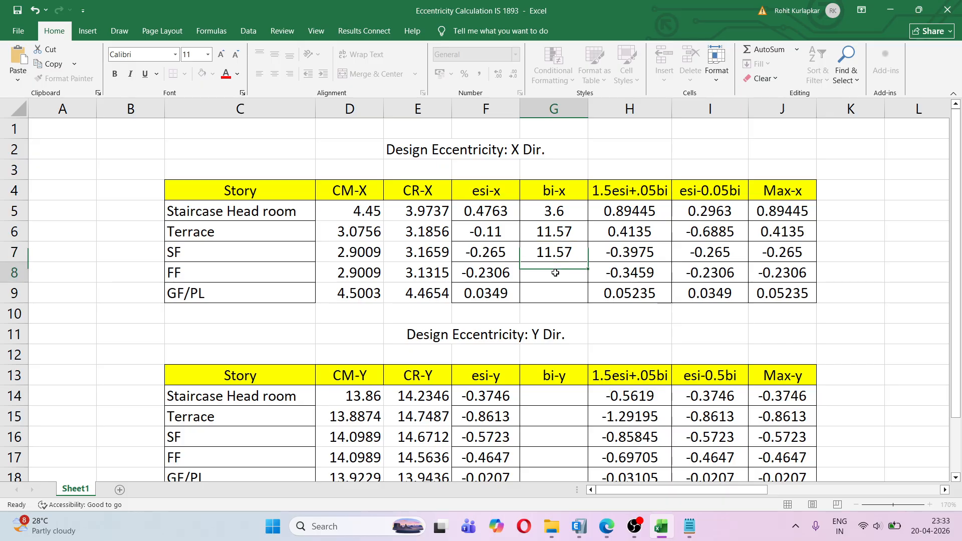
type("11.57")
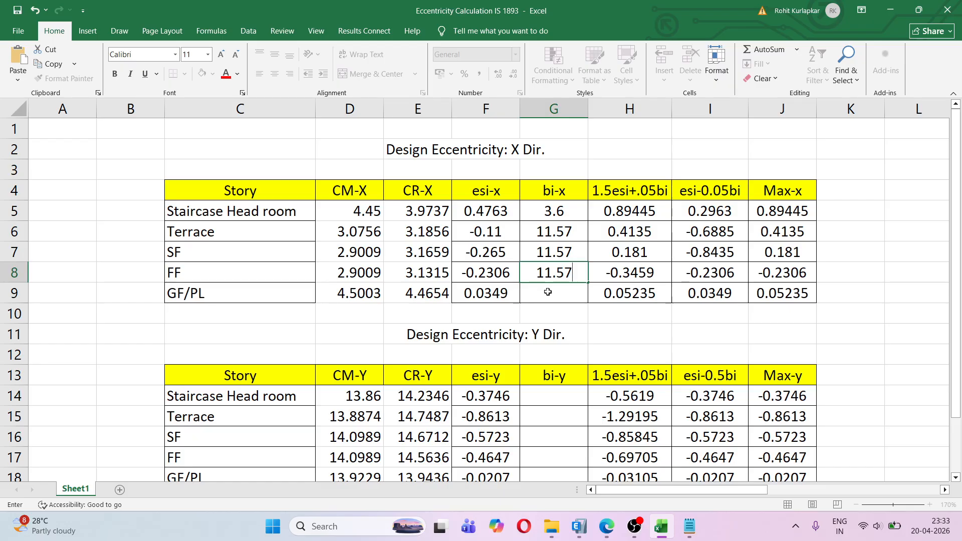
key("Return")
type("11.5")
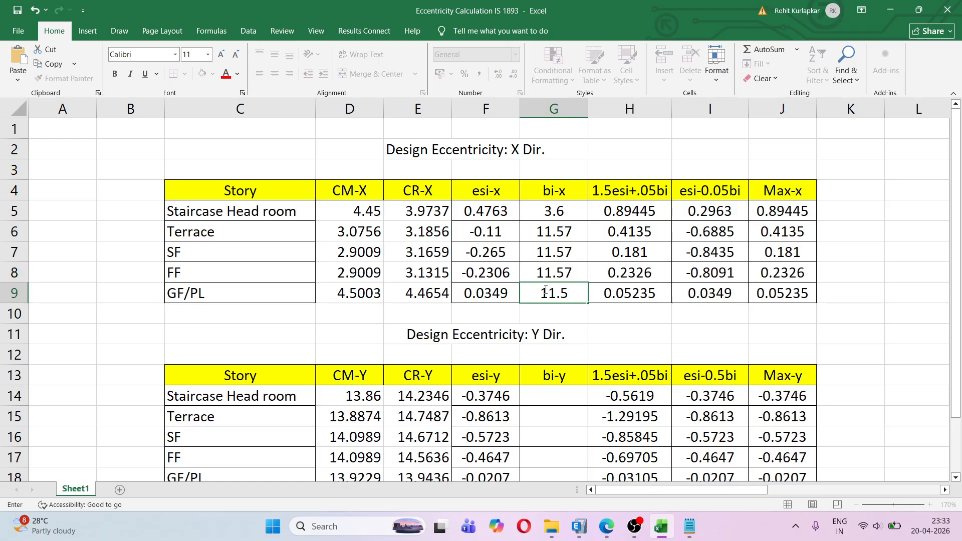
type("7")
left_click(835, 325)
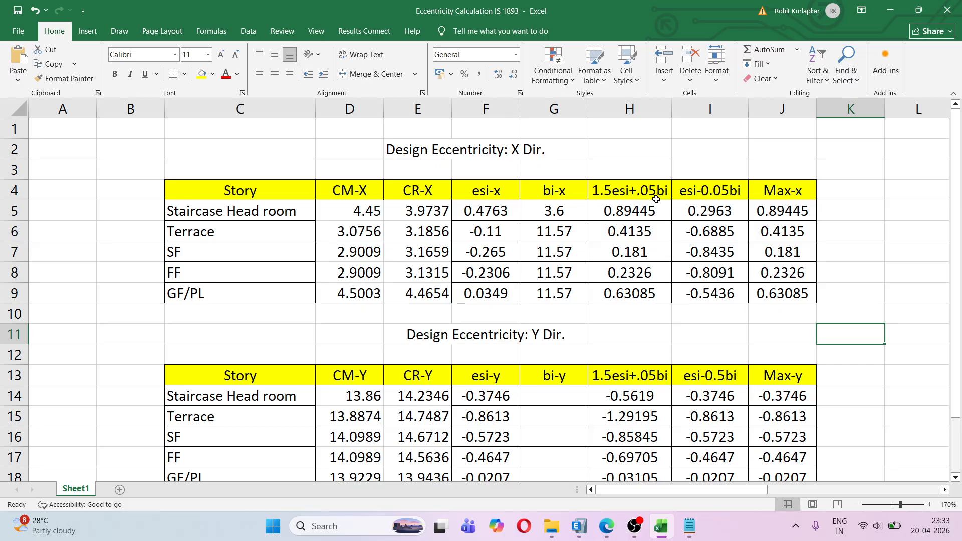
left_click(636, 176)
left_click(702, 173)
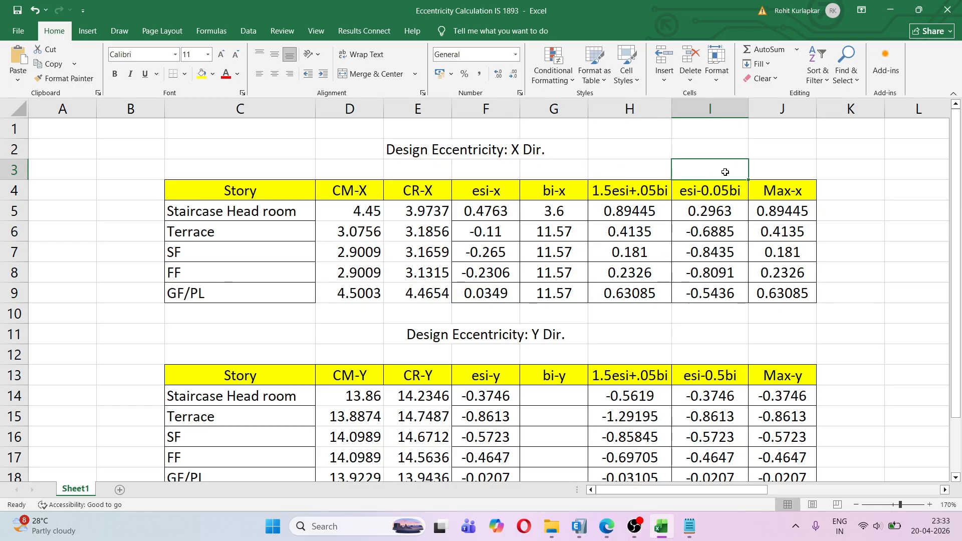
left_click(793, 173)
scroll(793, 296, "down", 2)
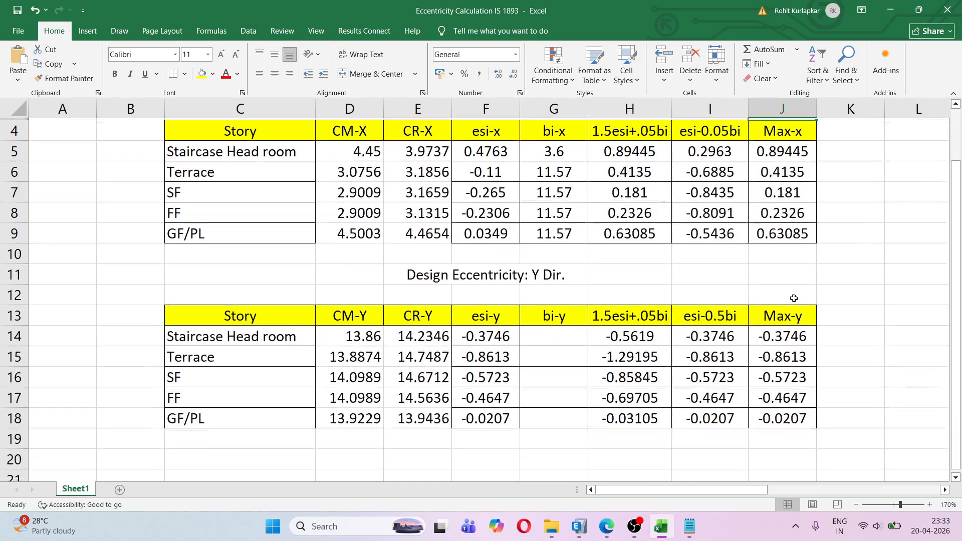
Step: Select the Staircase Head room bi-y cell, switch to ETABS and dimension that story's slab width in the X direction below its lower edge
left_click(569, 275)
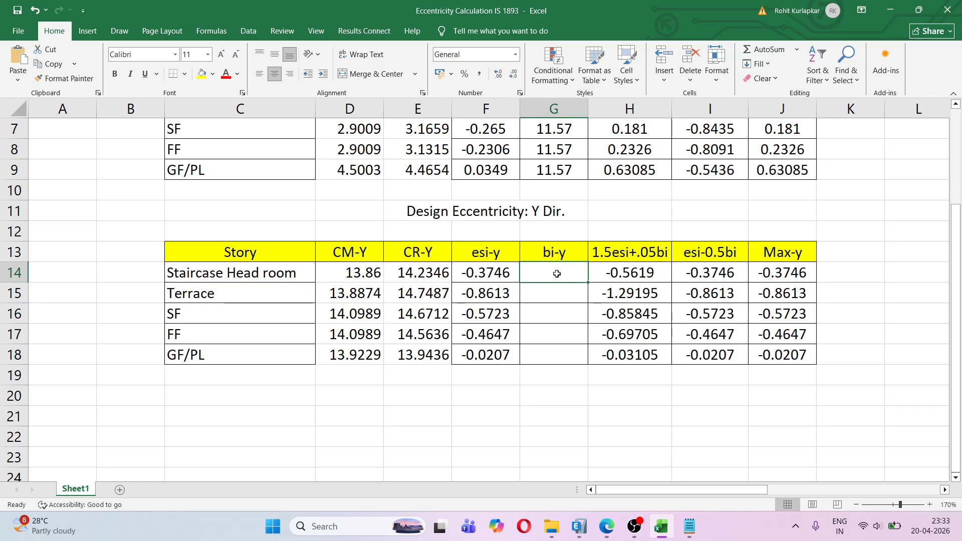
key("alt+Tab")
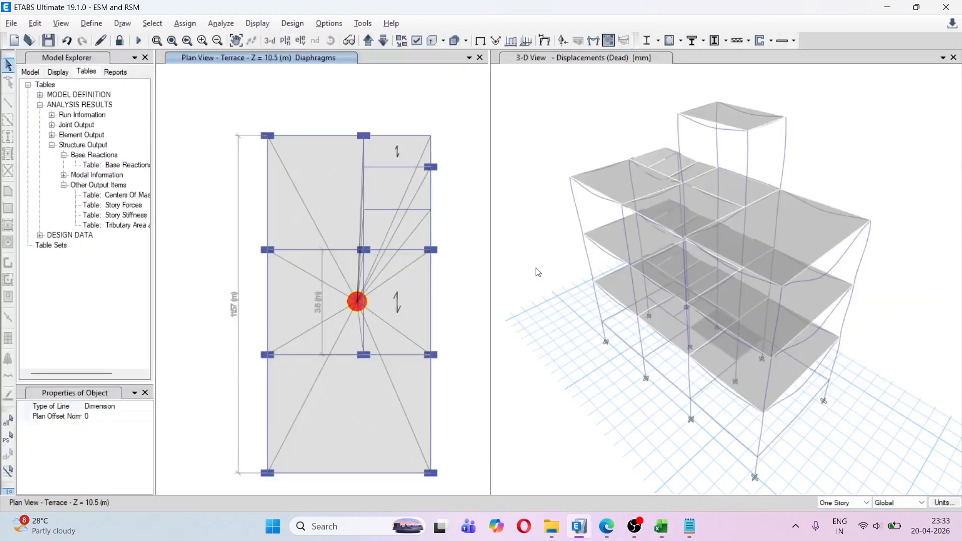
left_click(371, 40)
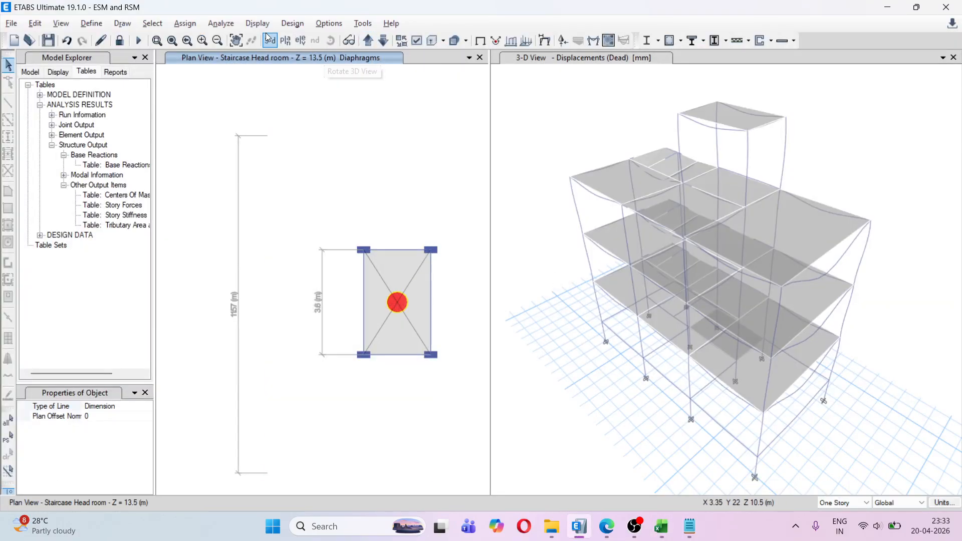
left_click(123, 23)
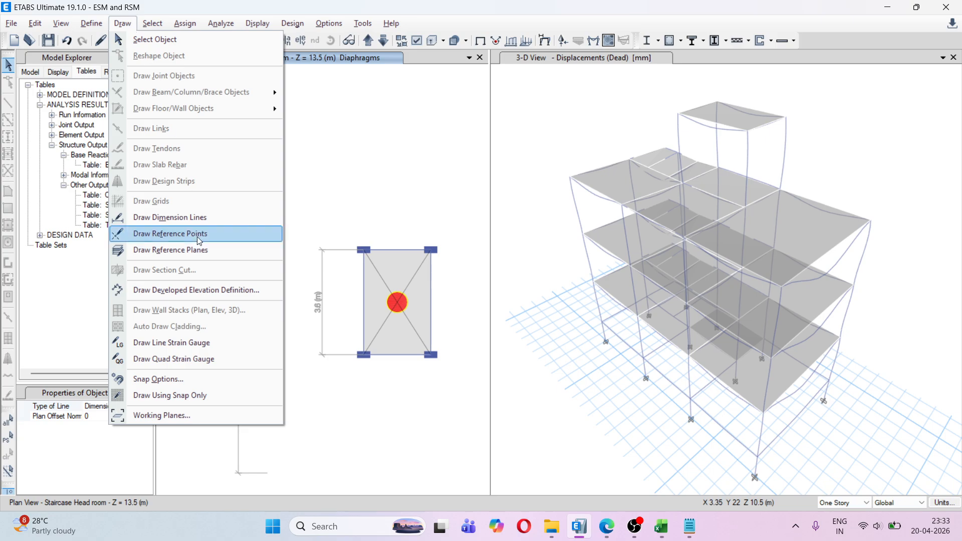
left_click(184, 217)
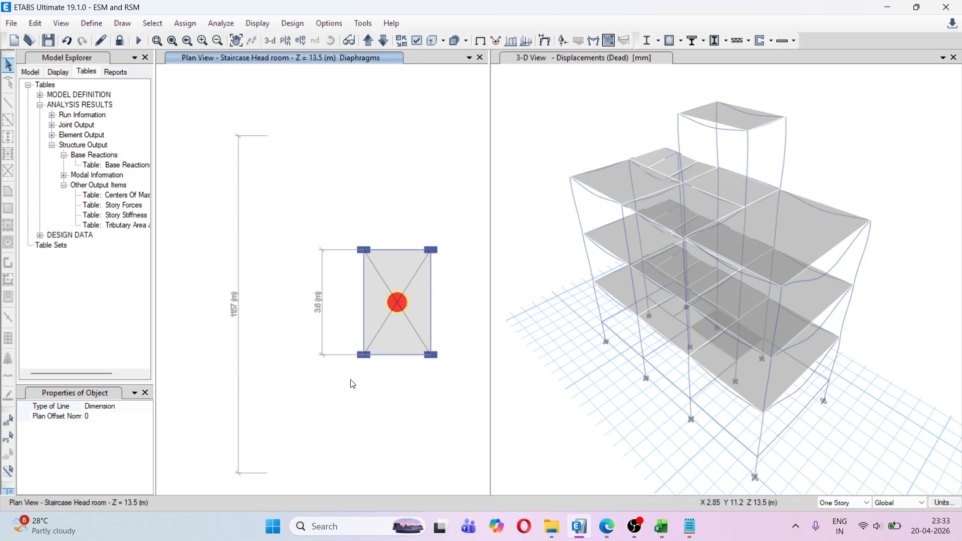
left_click(364, 355)
left_click(434, 356)
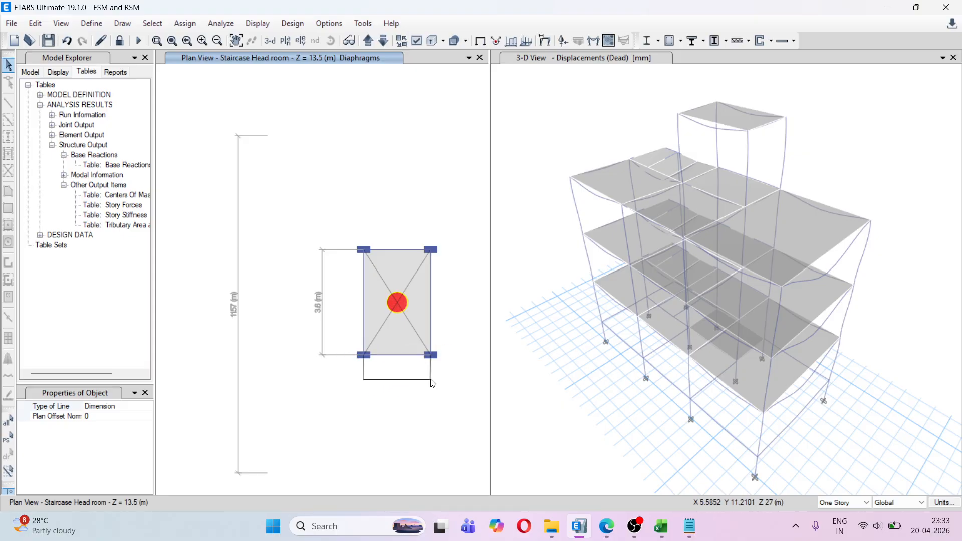
left_click(430, 389)
Step: Switch to Excel and enter 2.3 as bi-y for Staircase Head room
key("alt+Tab")
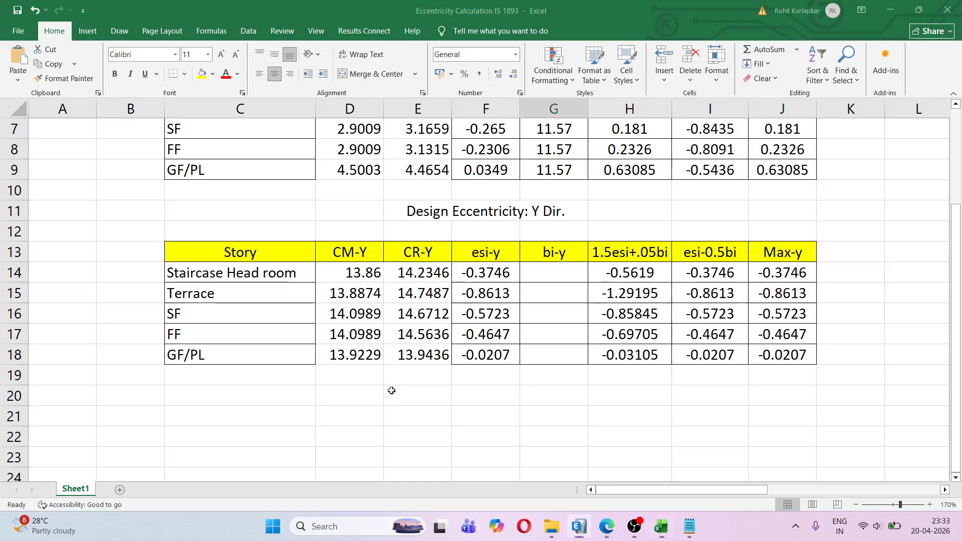
type("2.3")
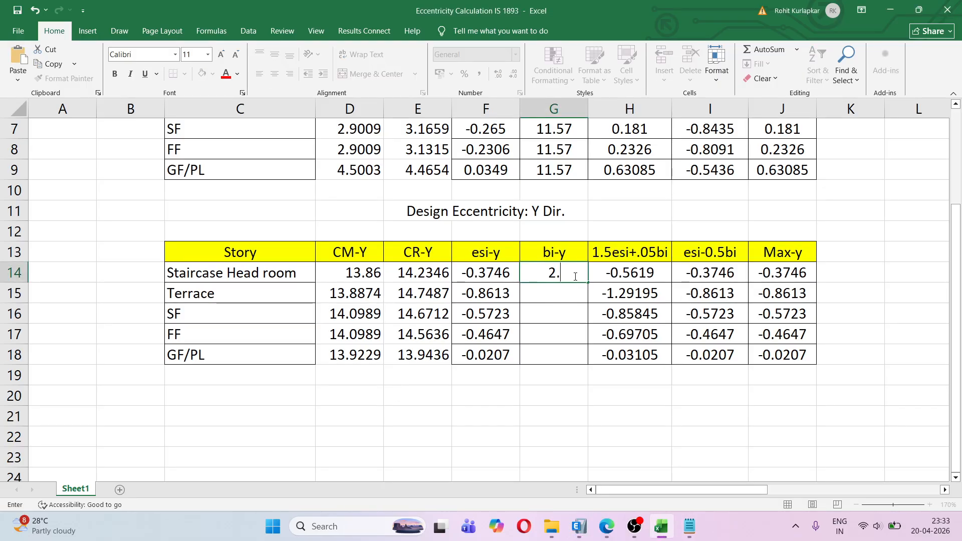
left_click(554, 297)
Step: Switch to ETABS and dimension the Terrace slab's full X-direction width above its upper edge
key("alt+Tab")
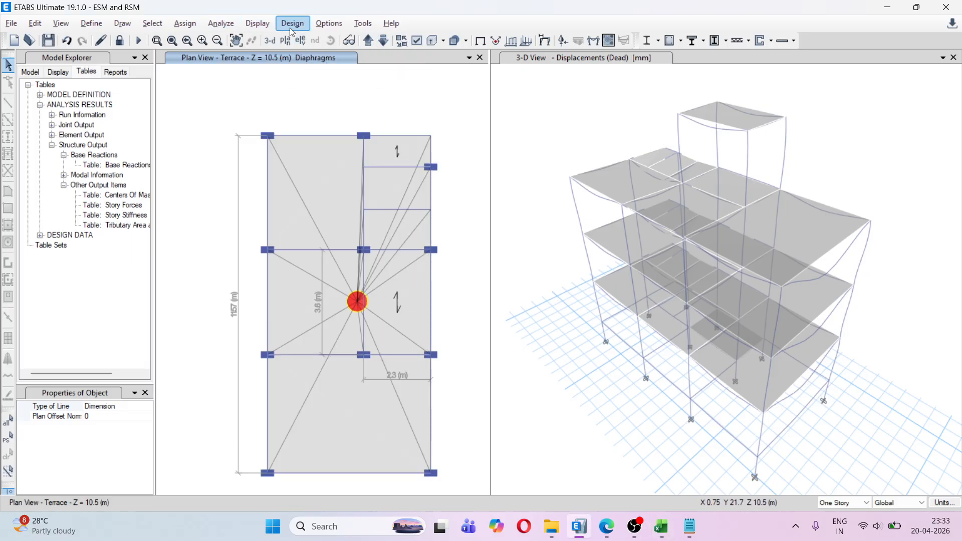
left_click(122, 24)
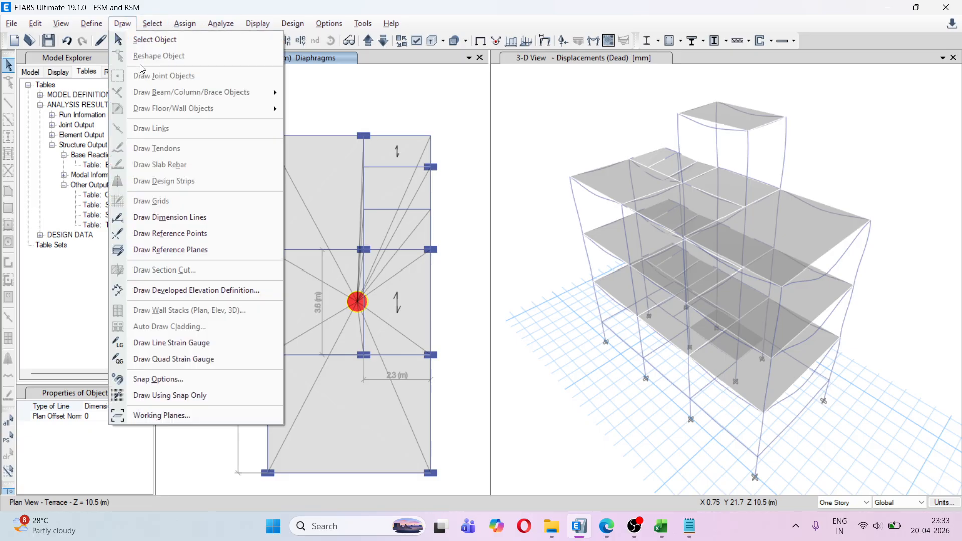
left_click(171, 217)
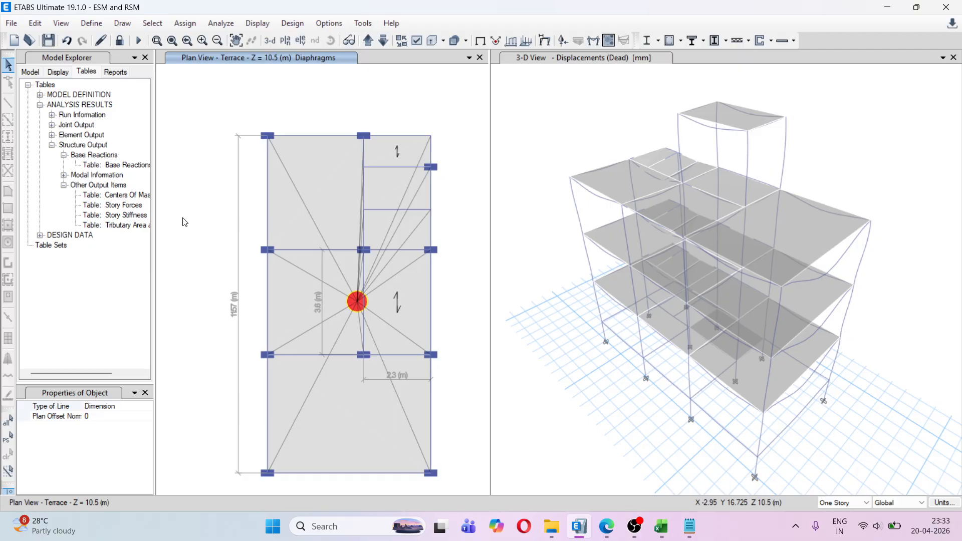
left_click(268, 135)
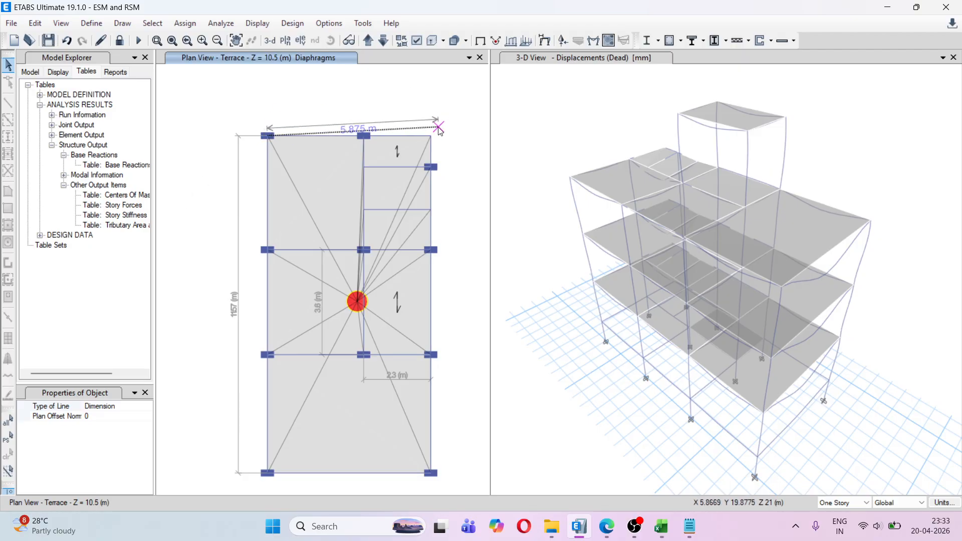
left_click(431, 135)
left_click(431, 115)
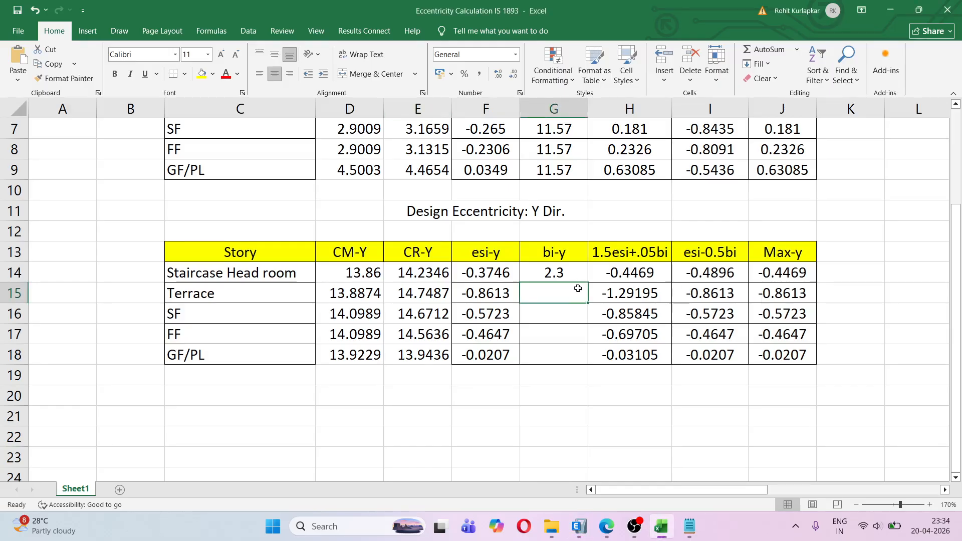
Step: Switch to Excel and enter 5.6 as bi-y for each of the Terrace, SF, FF and GF/PL stories
type("5.6")
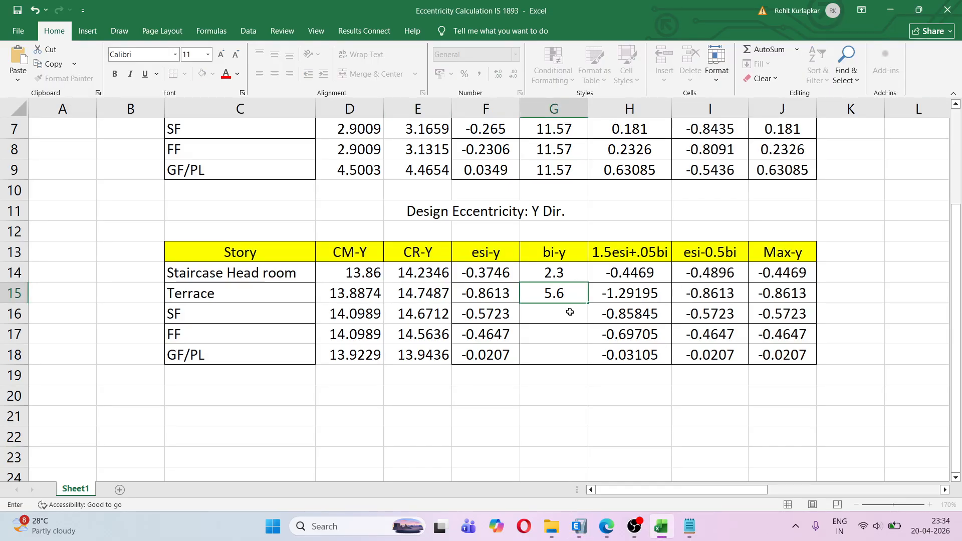
key("Return")
type("5.6")
key("Return")
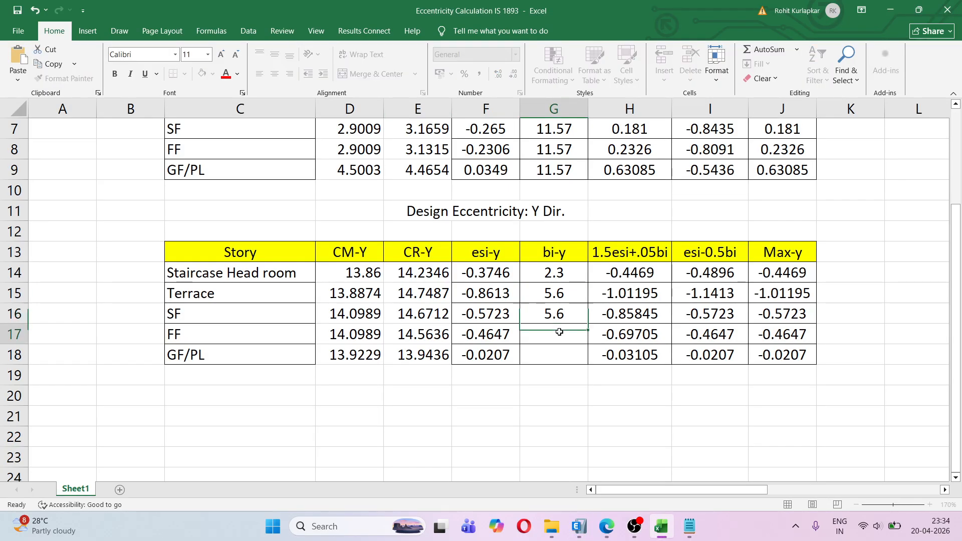
type("5.6")
key("Return")
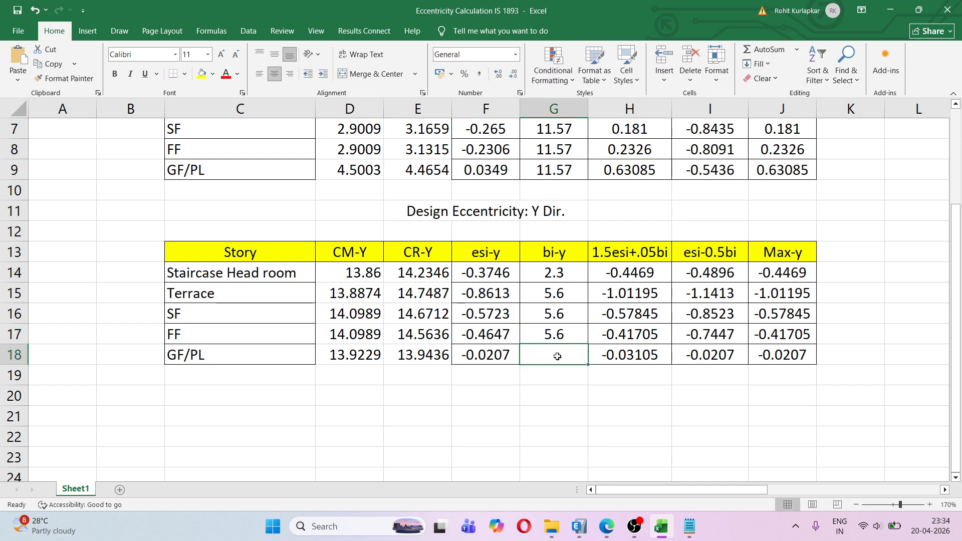
type("5.6")
left_click(586, 412)
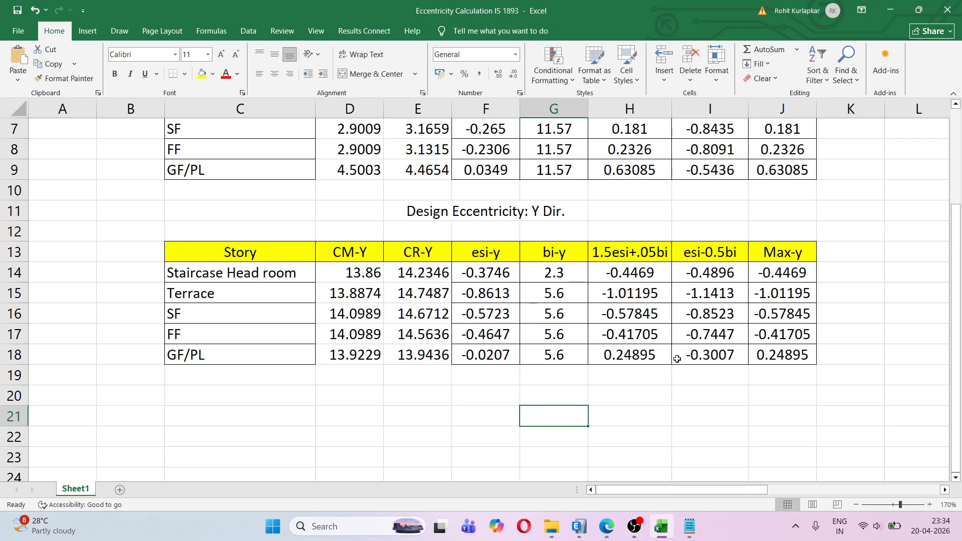
Step: Review the Max-x and Max-y design eccentricities of all stories in the two tables
scroll(789, 361, "up", 2)
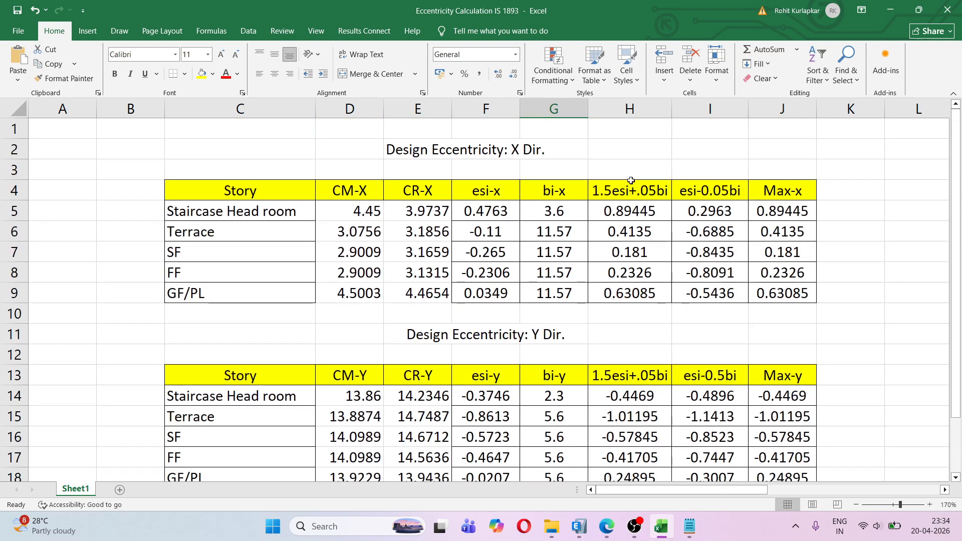
left_click_drag(778, 208, 785, 355)
left_click(848, 241)
scroll(848, 241, "down", 2)
left_click(856, 321)
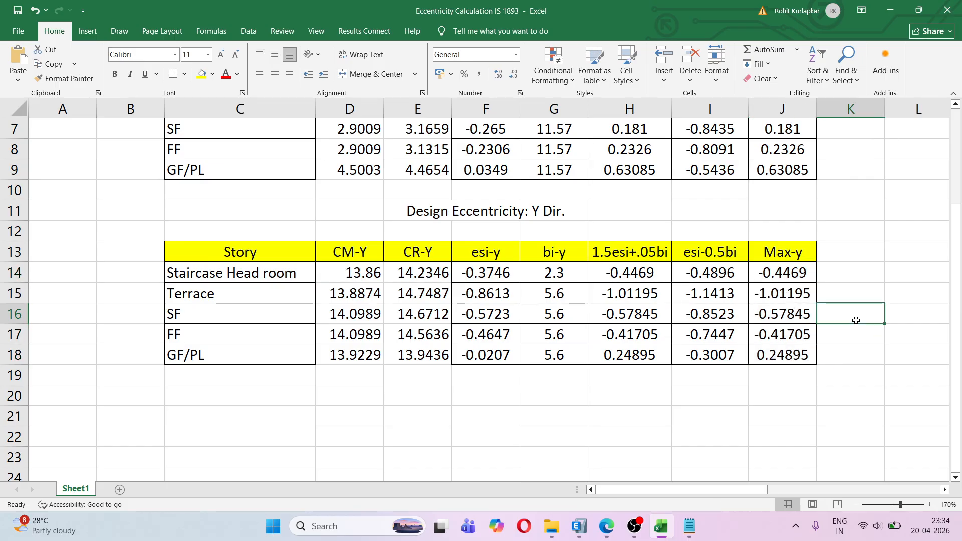
scroll(855, 316, "up", 2)
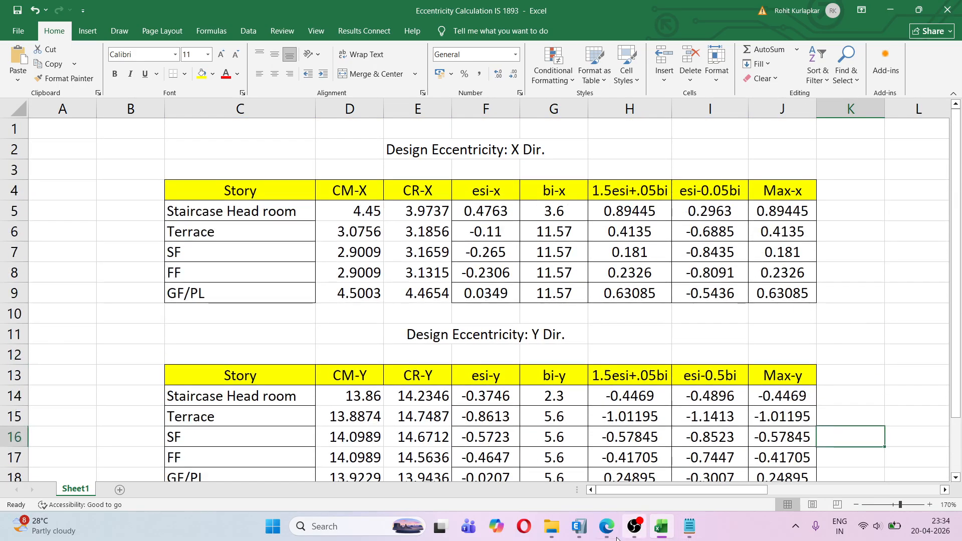
Step: Switch to ETABS and end the dimension line drawing in the Terrace plan
left_click(579, 526)
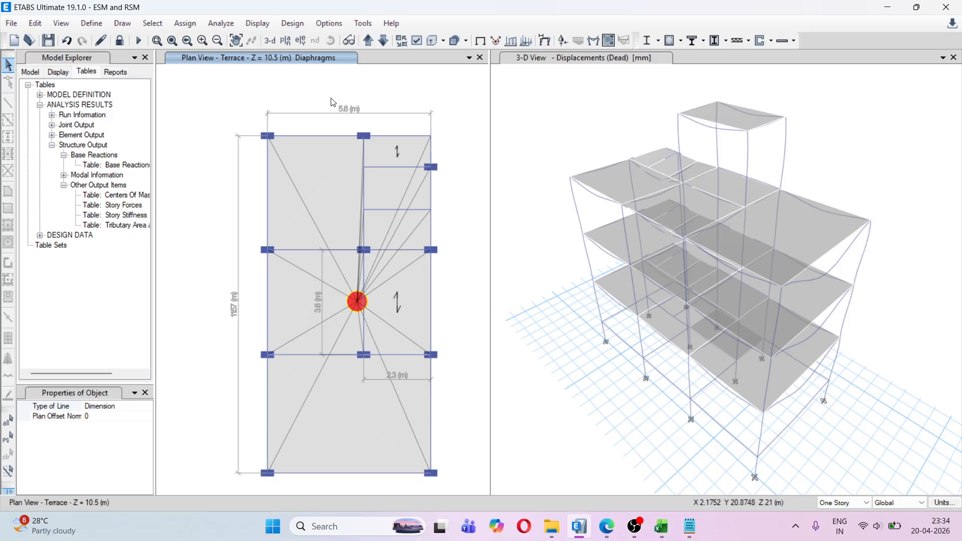
left_click(352, 119)
key("Escape")
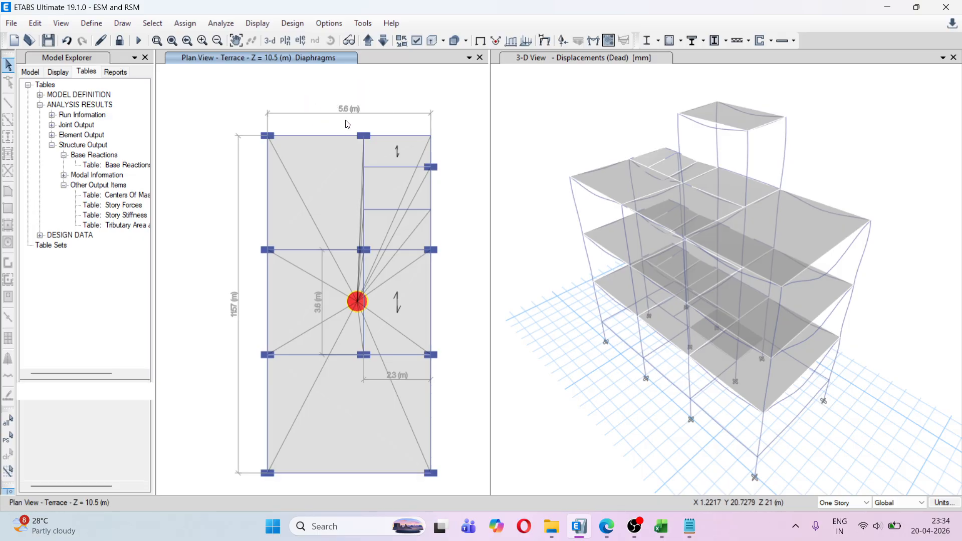
Step: Toggle the onscreen grid system edit lock in the Terrace plan view
right_click(339, 99)
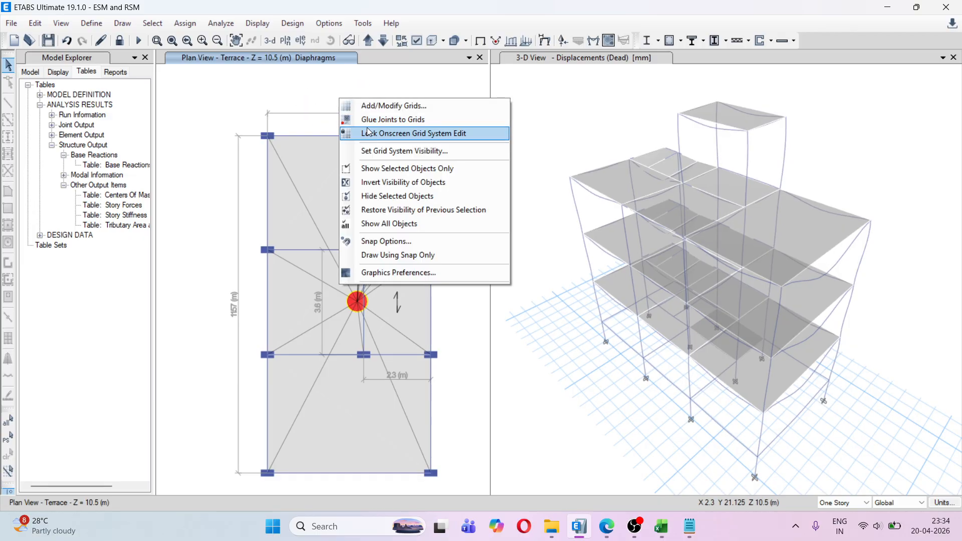
left_click(396, 136)
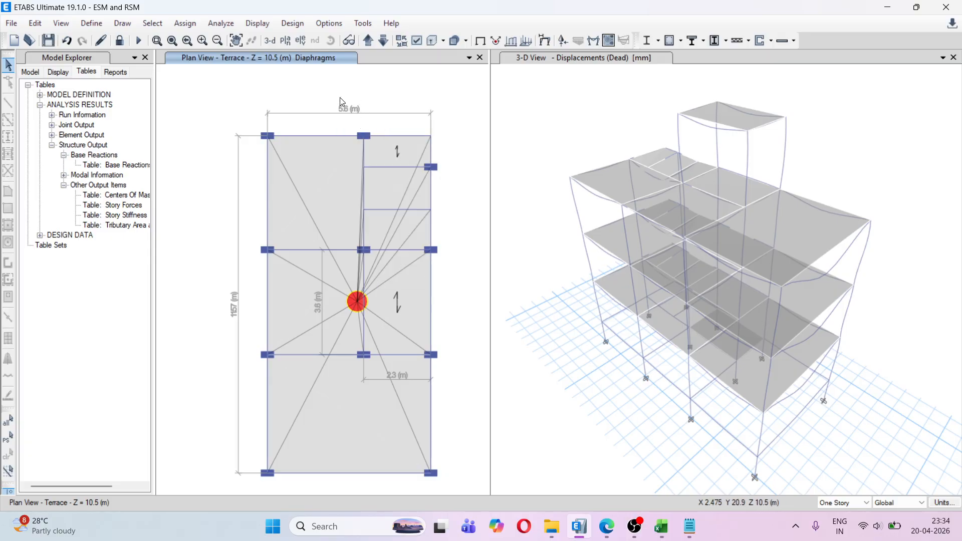
right_click(326, 96)
left_click(386, 119)
right_click(338, 96)
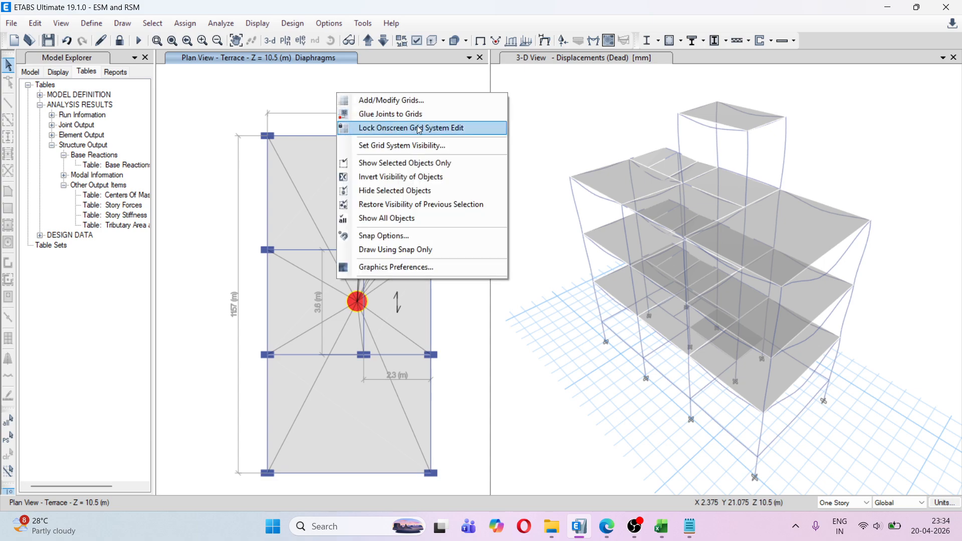
left_click(401, 128)
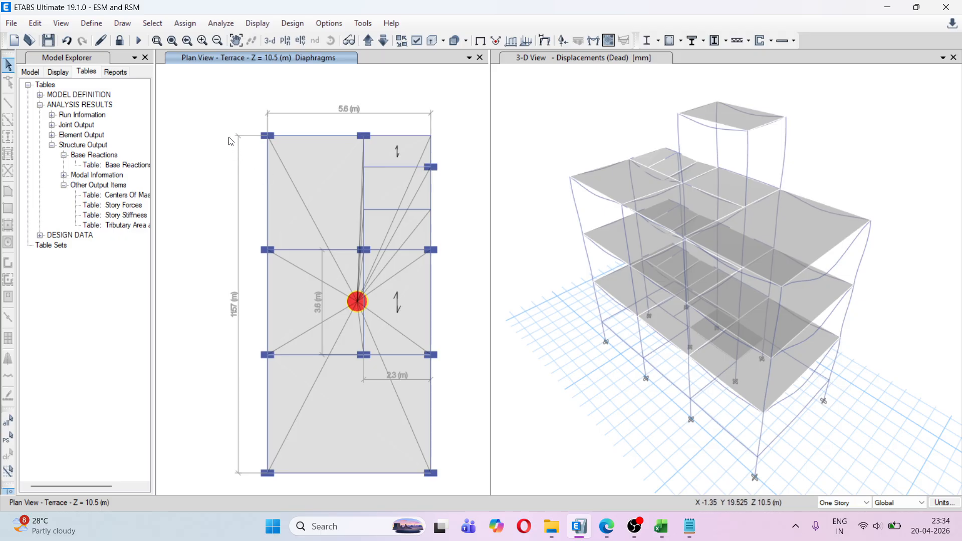
Step: Examine the load case list and the IS 1893:2016 seismic loading settings of the EQX+ load pattern without changing them
left_click(92, 24)
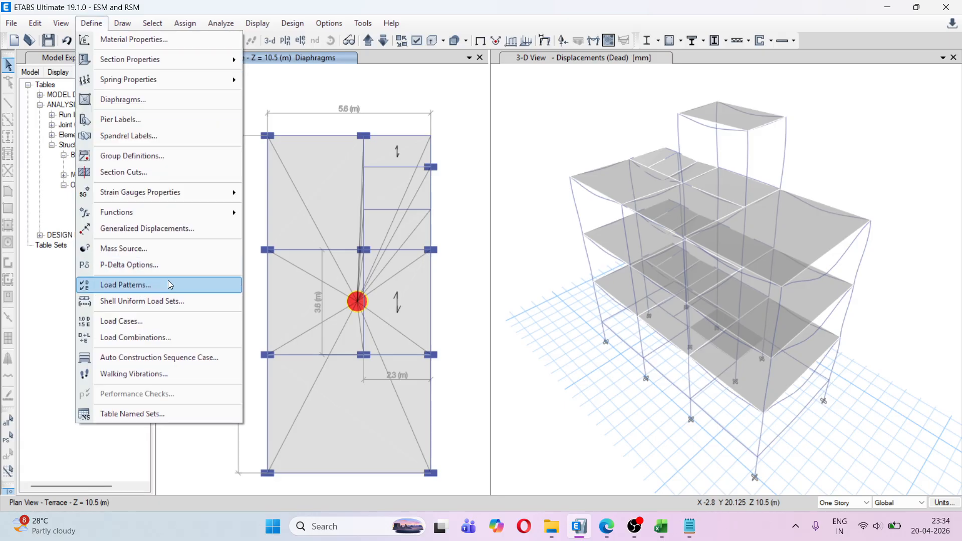
left_click(164, 326)
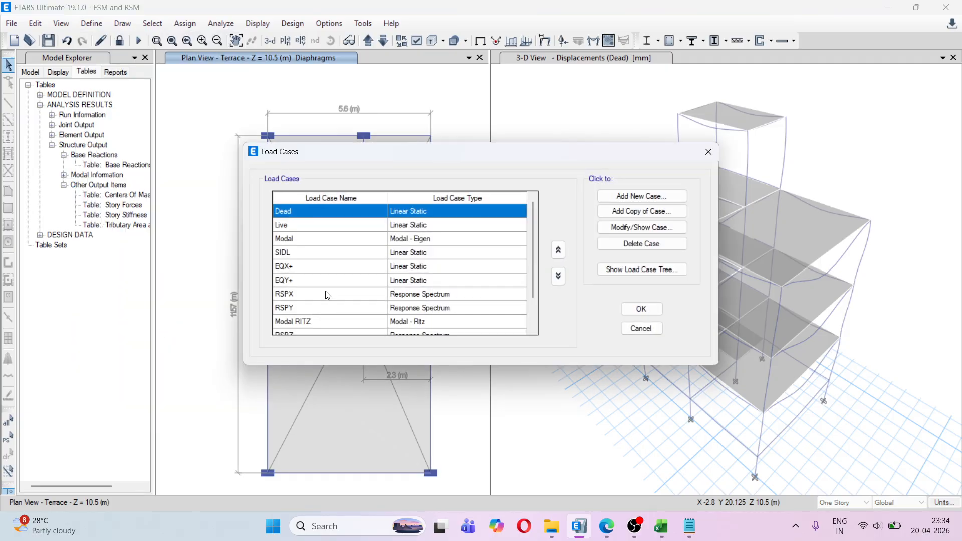
left_click(708, 151)
left_click(92, 23)
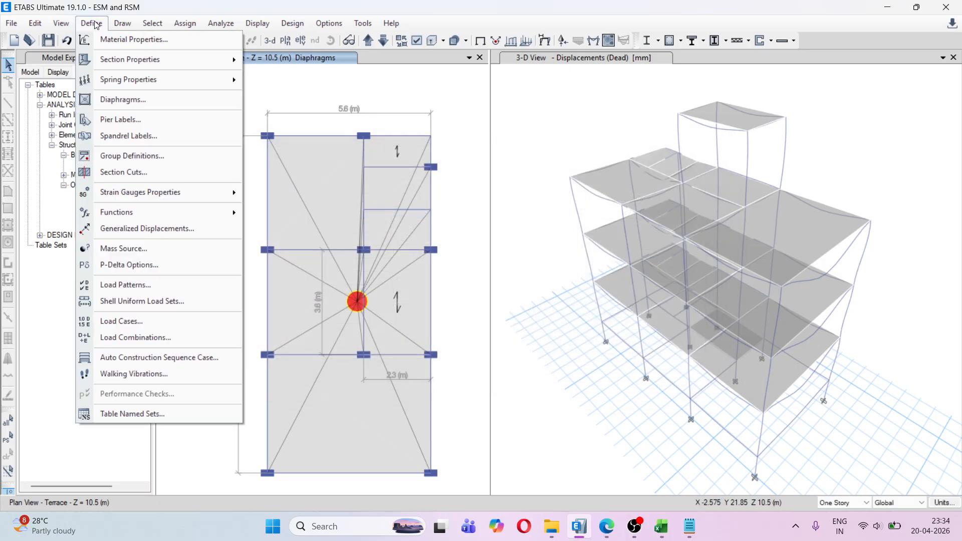
left_click(143, 285)
left_click(268, 268)
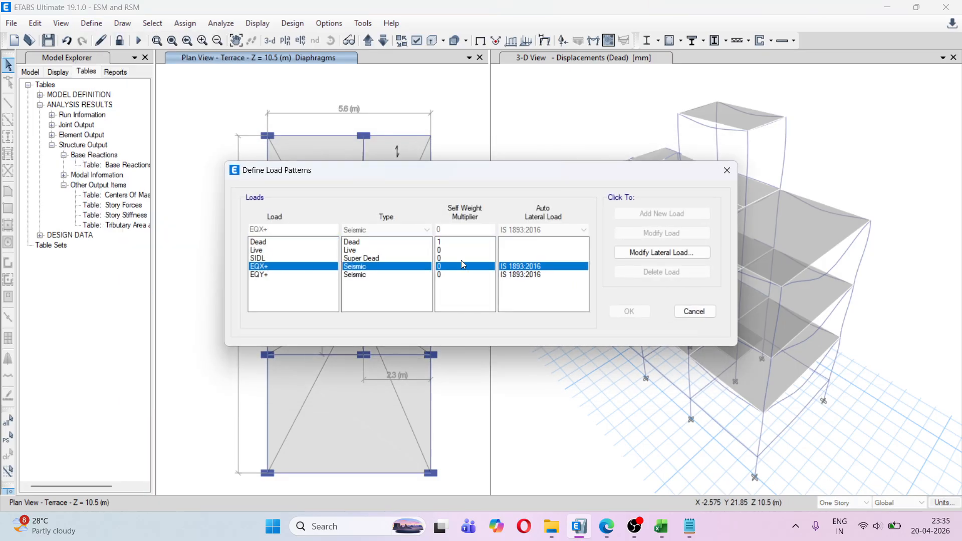
left_click(637, 252)
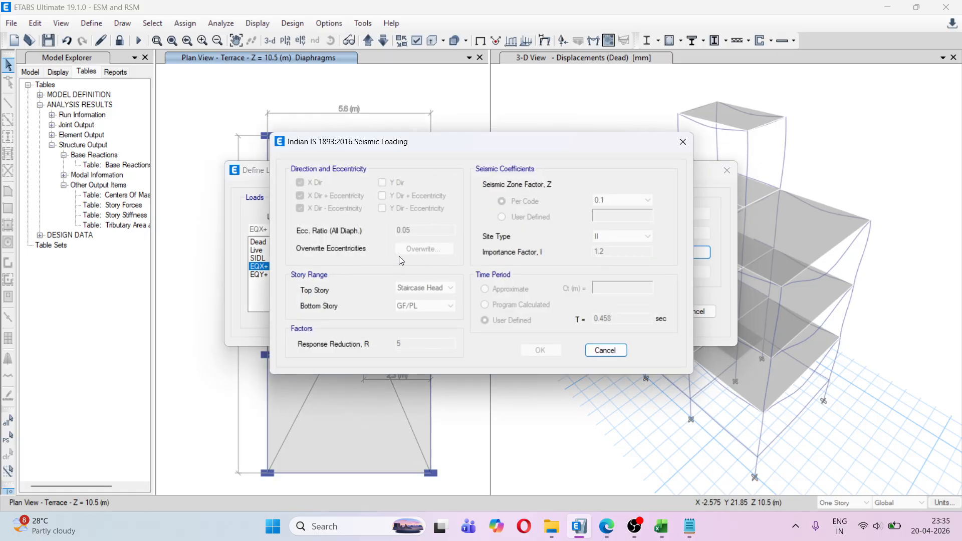
left_click(683, 142)
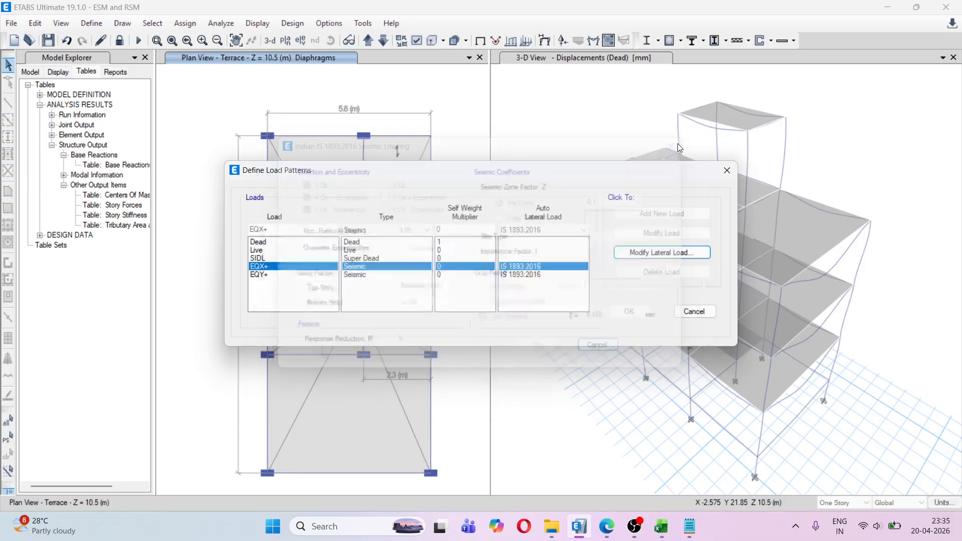
left_click(727, 171)
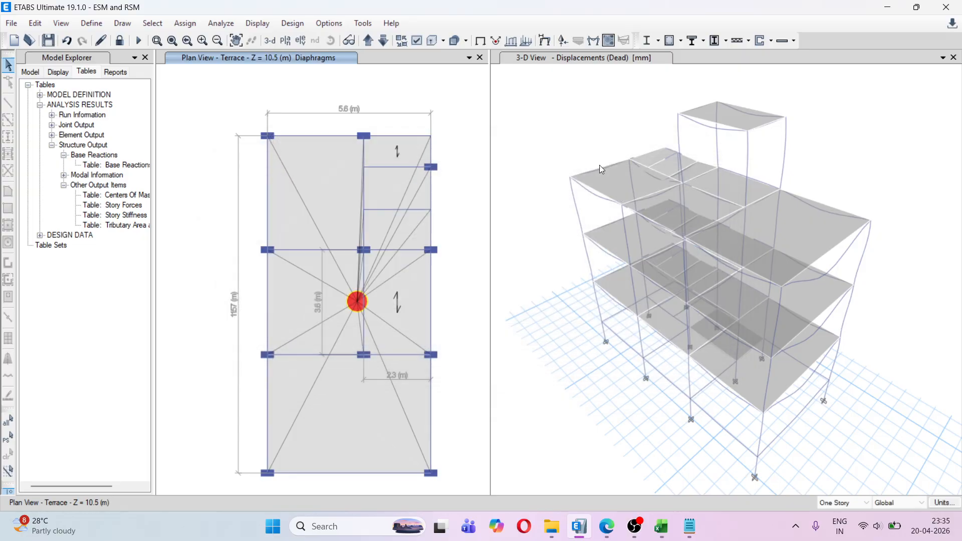
Step: Unlock the model and delete the X-direction dimension line above the Terrace slab, with onscreen grid system editing unlocked
left_click(120, 40)
left_click(494, 309)
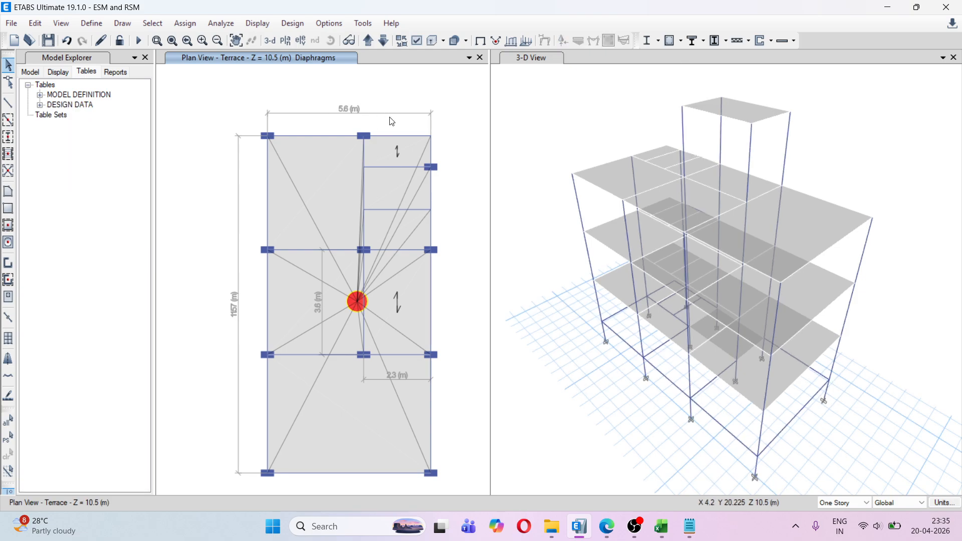
right_click(385, 90)
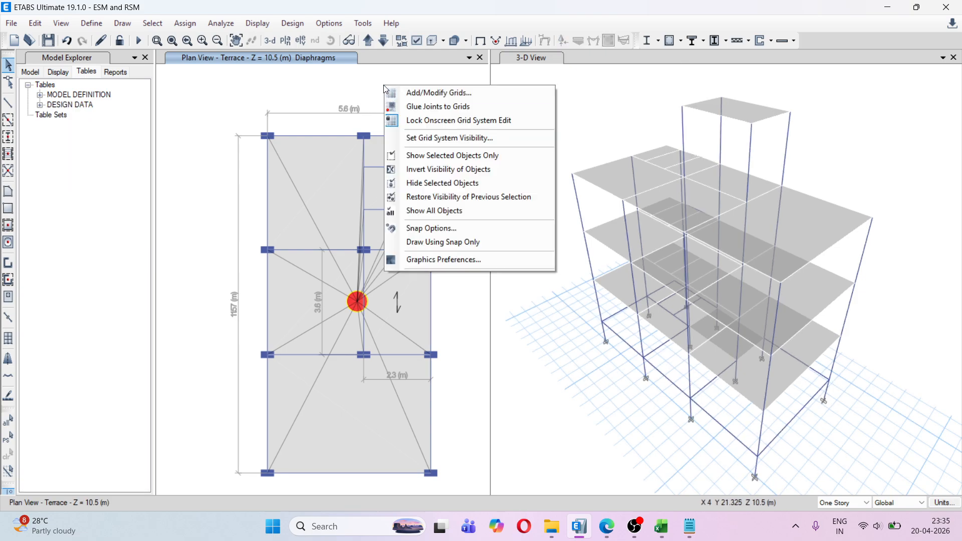
left_click(414, 122)
left_click_drag(409, 120, 387, 111)
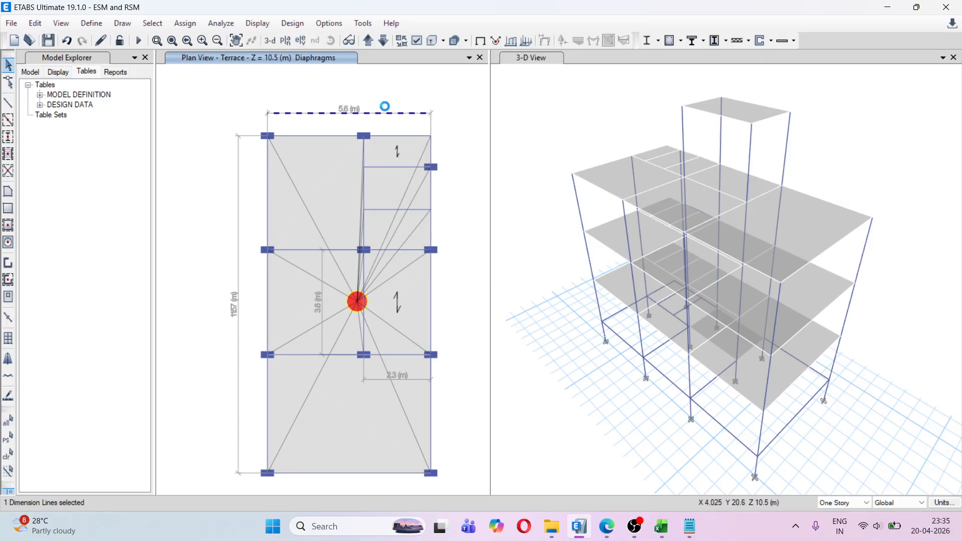
key("Delete")
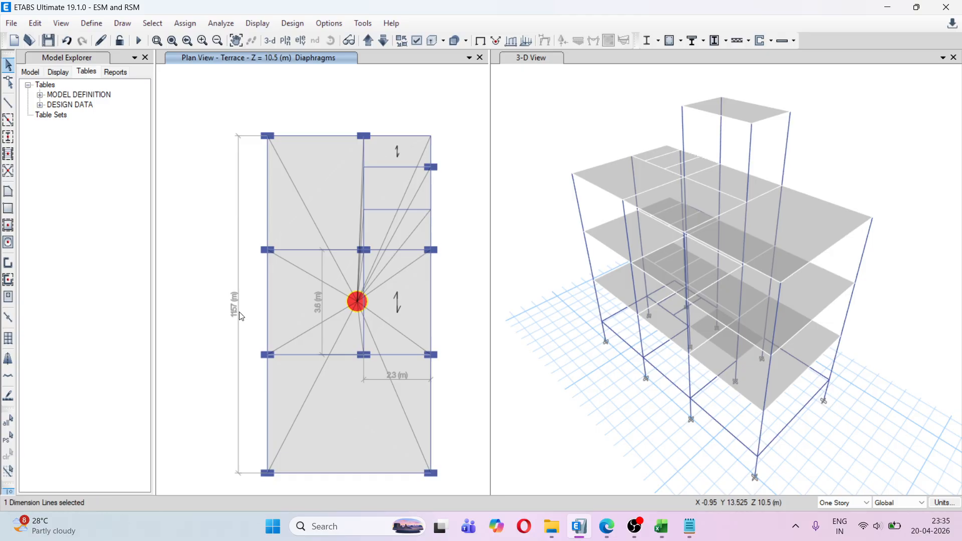
Step: Try to delete the full-length Y-direction dimension line along the Terrace slab's left edge
right_click(217, 242)
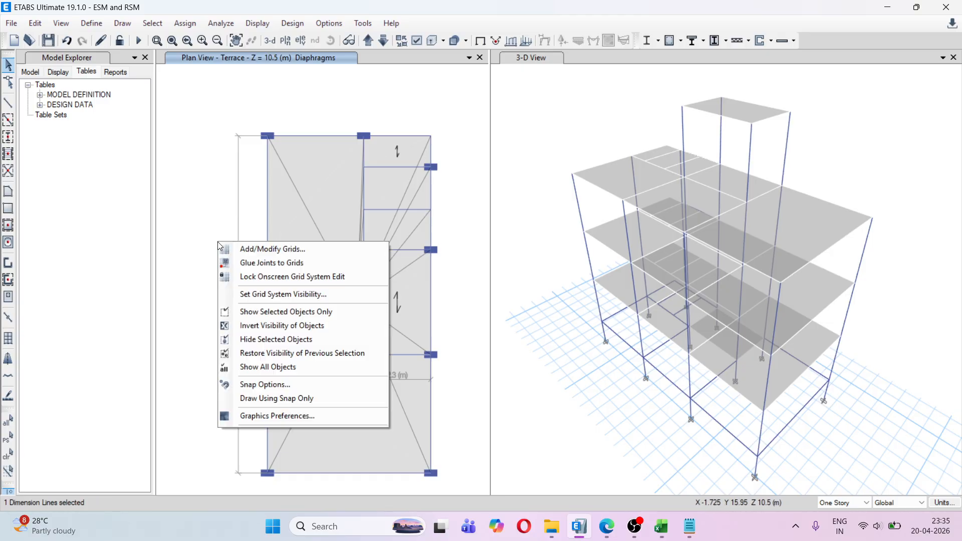
left_click(249, 277)
right_click(242, 272)
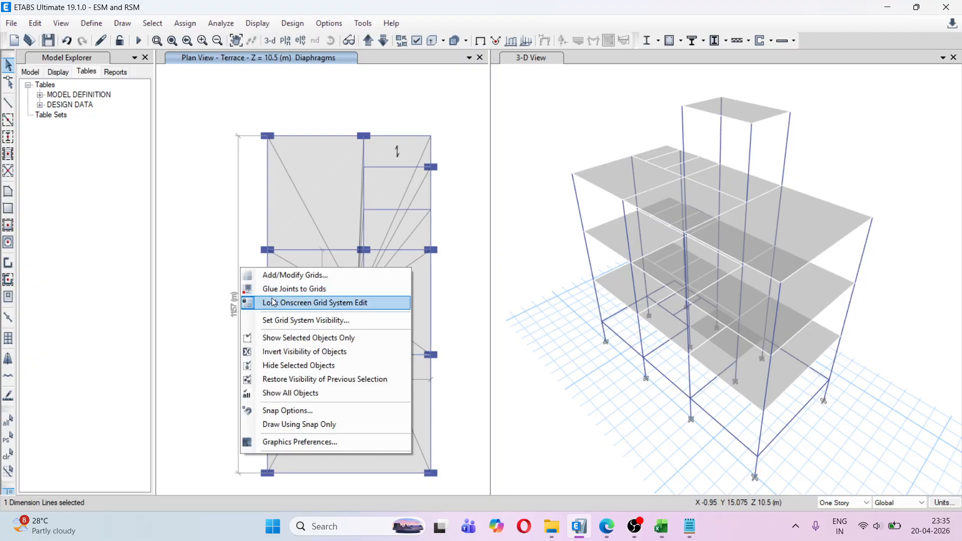
left_click(273, 301)
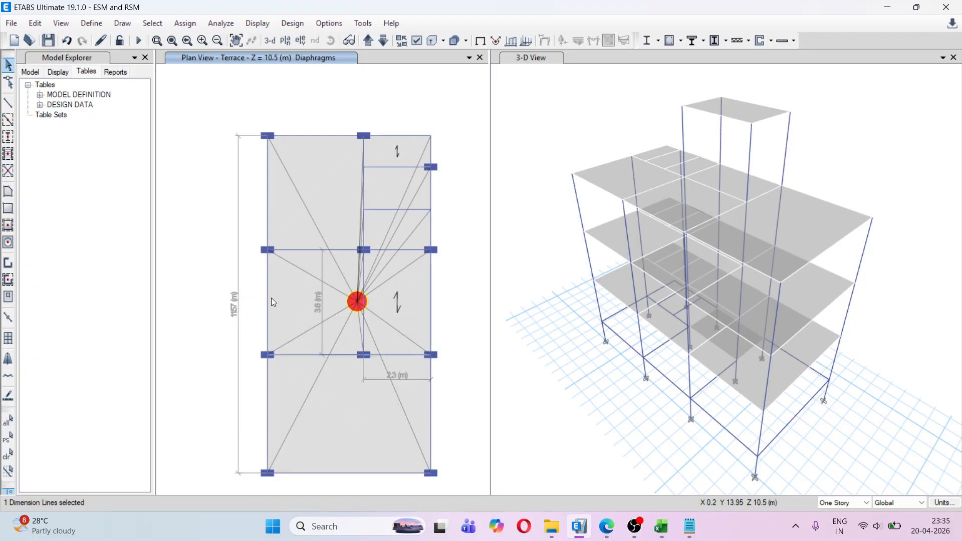
left_click(238, 279)
left_click(238, 279)
key("Delete")
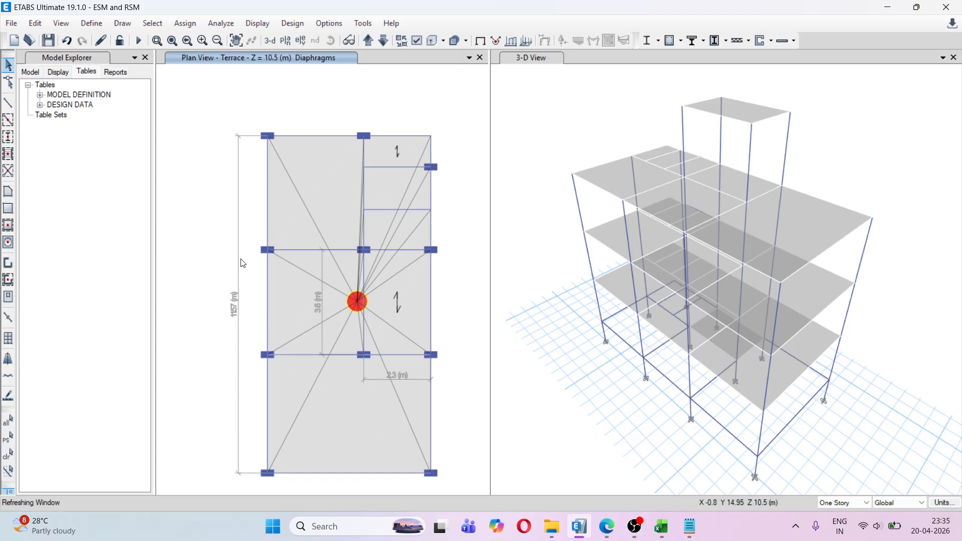
Step: Show the Staircase Head room plan and delete the Y-direction dimension line directly beside its slab
left_click(368, 40)
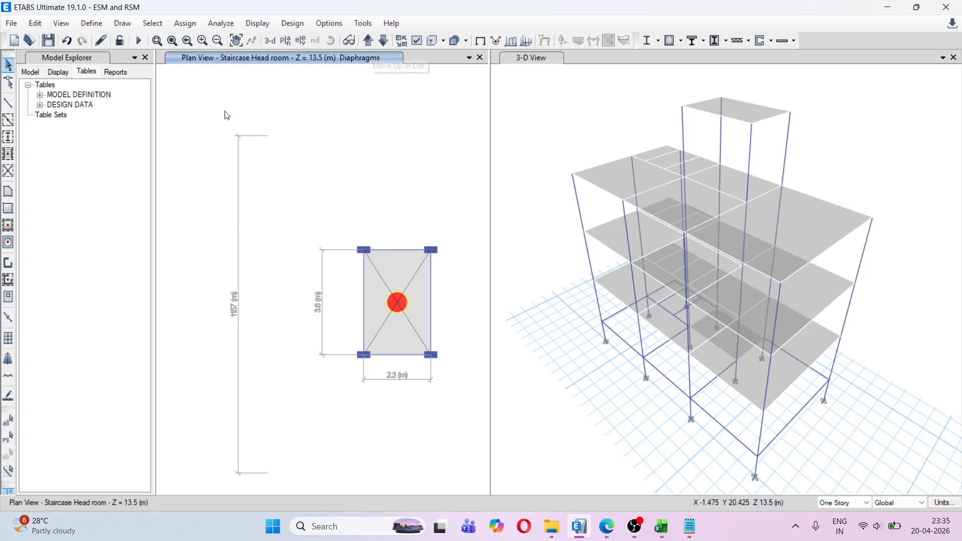
left_click(323, 317)
key("Delete")
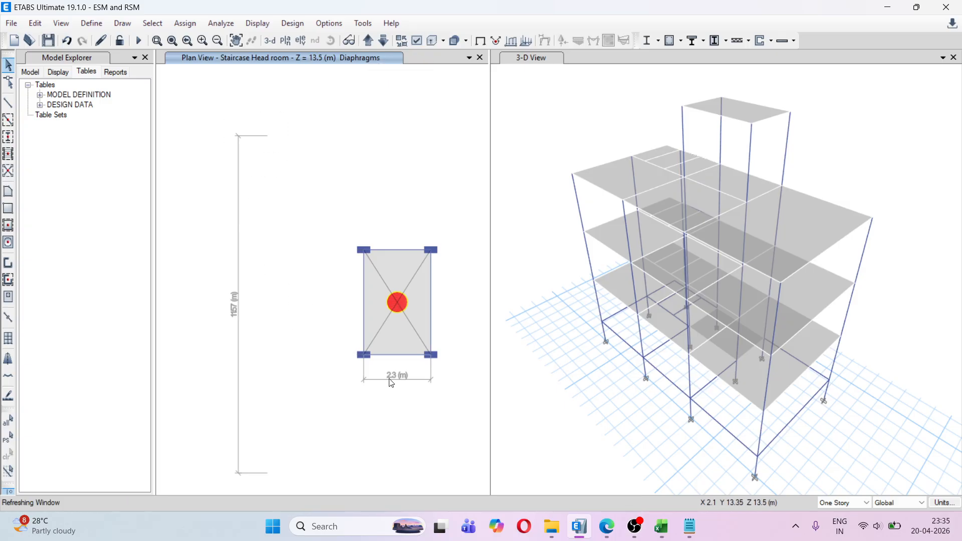
Step: Delete the X-direction dimension line below the Staircase Head room slab and the full-length Y-direction dimension line beside the Terrace slab
left_click(391, 382)
key("Delete")
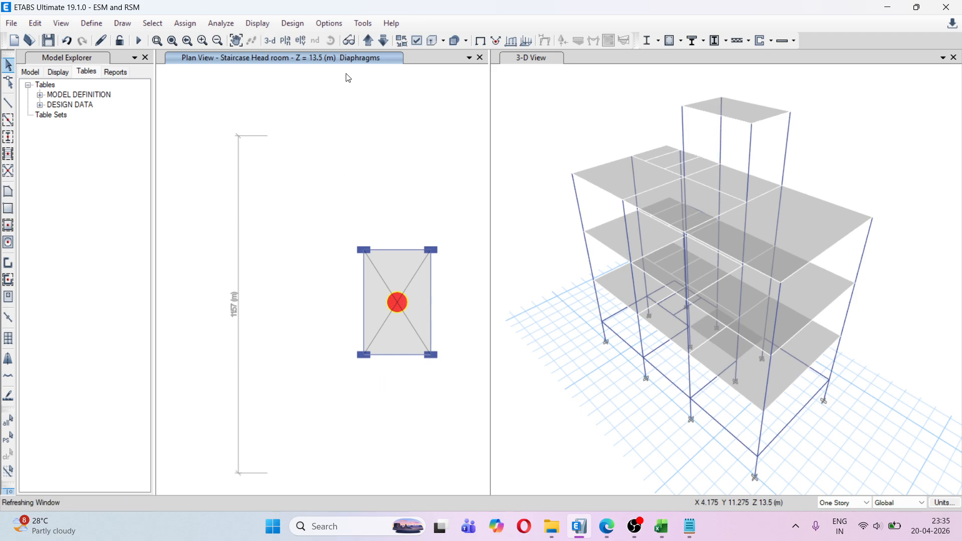
left_click(384, 40)
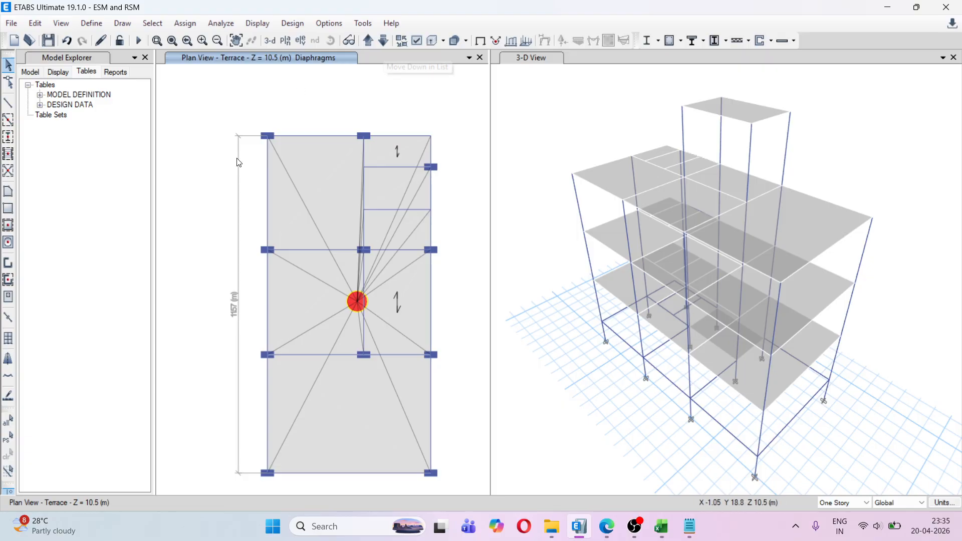
left_click(239, 163)
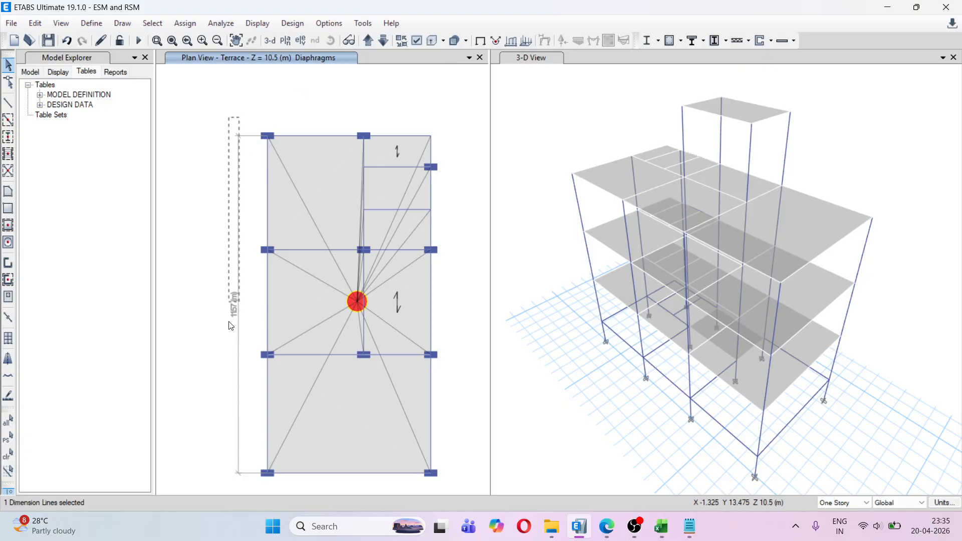
left_click(235, 377)
left_click(238, 311)
key("Delete")
Step: Open the eccentricity overwrites in the IS 1893:2016 lateral load settings of the EQX+ load pattern
left_click(97, 25)
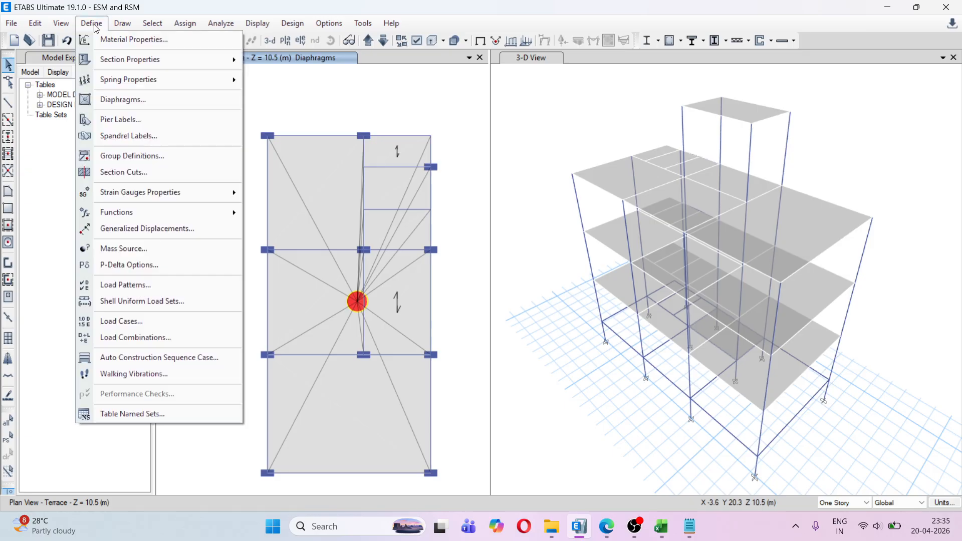
left_click(176, 284)
left_click(373, 267)
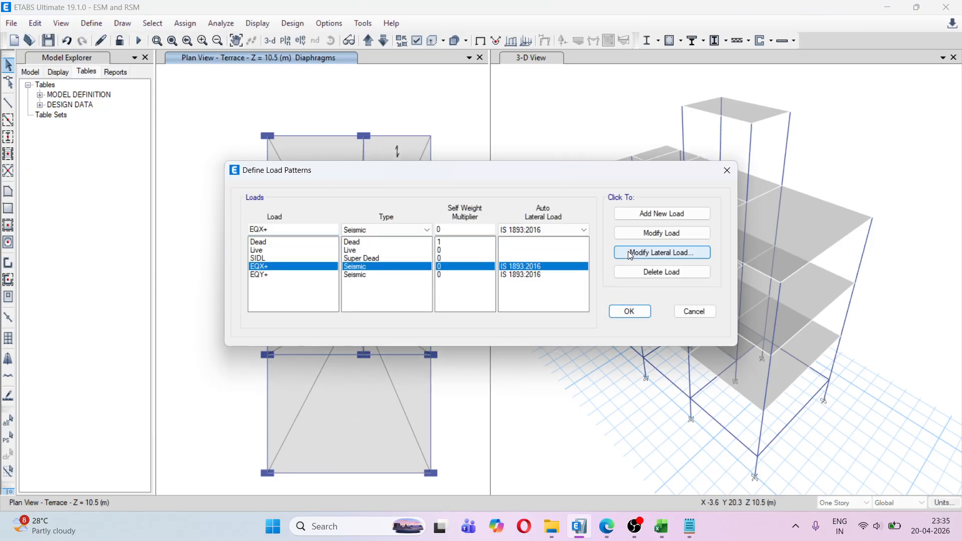
left_click(630, 253)
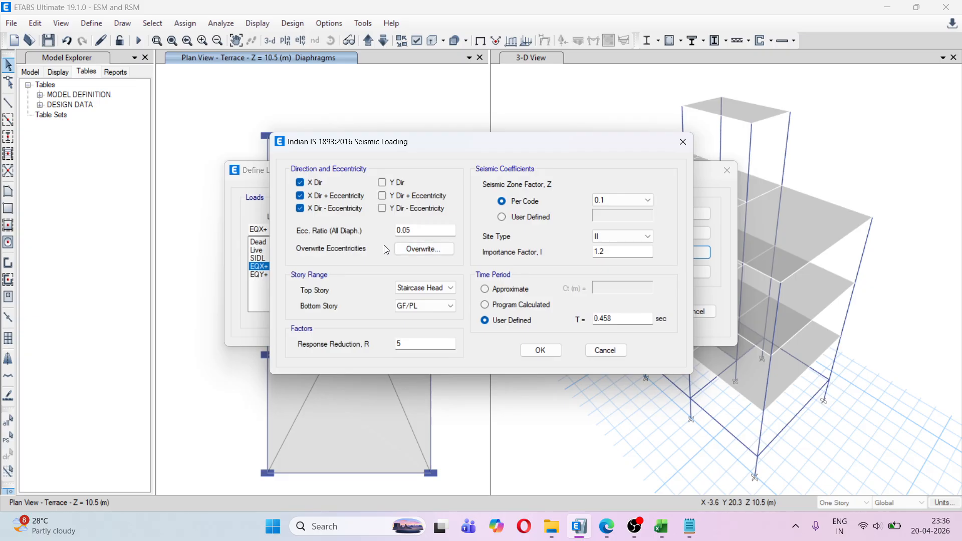
left_click(419, 249)
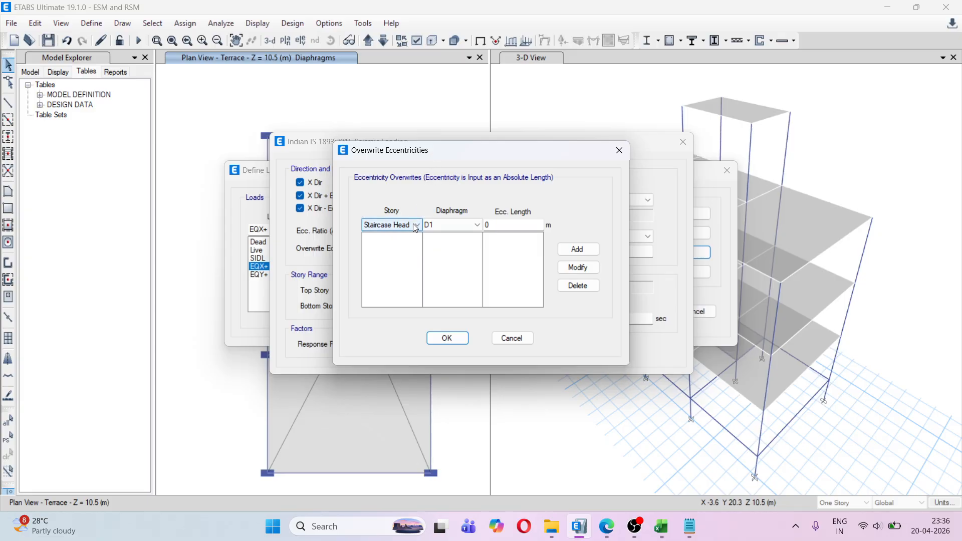
Step: Copy the GF/PL Max-x value from the Excel sheet and add it in ETABS as a D1 eccentricity overwrite of 0.63085 m
left_click(414, 225)
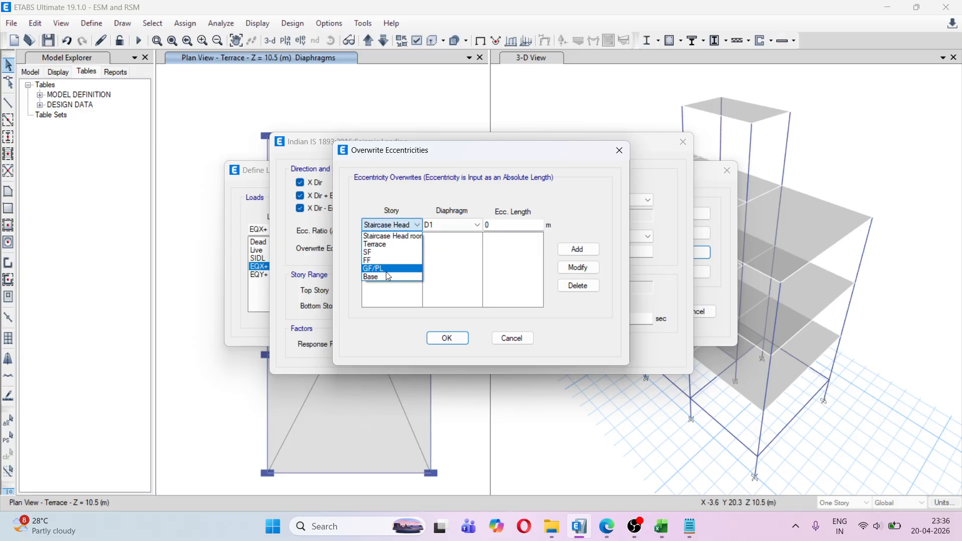
left_click(387, 271)
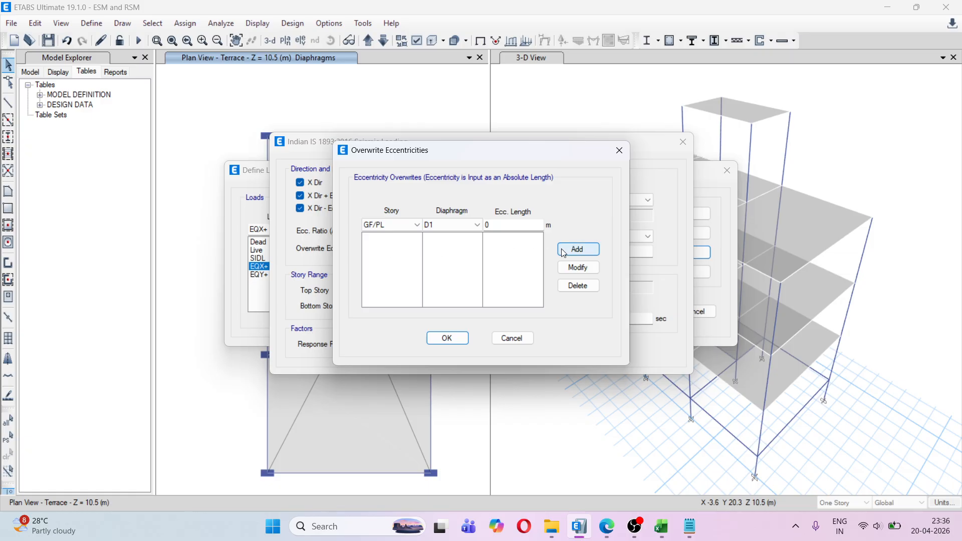
left_click(457, 224)
left_click(458, 224)
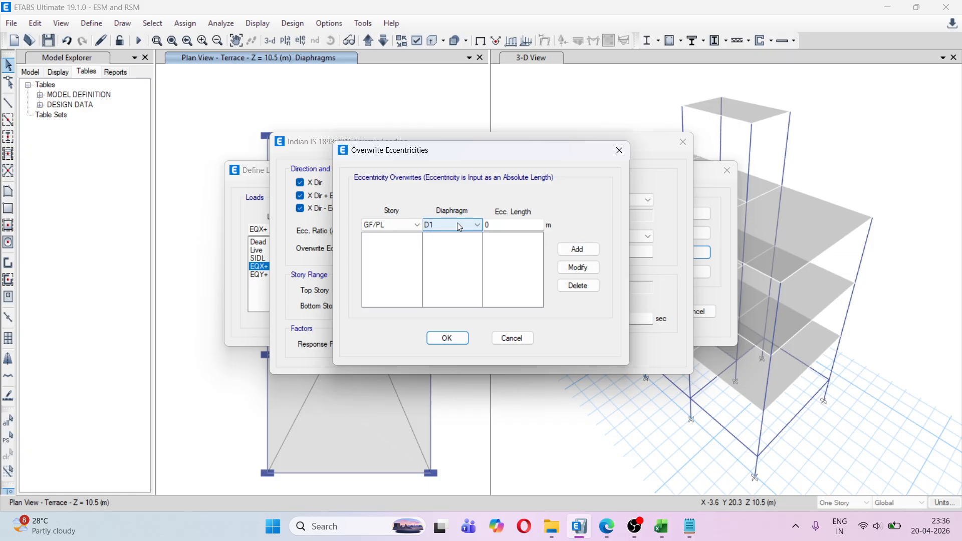
key("alt+Tab")
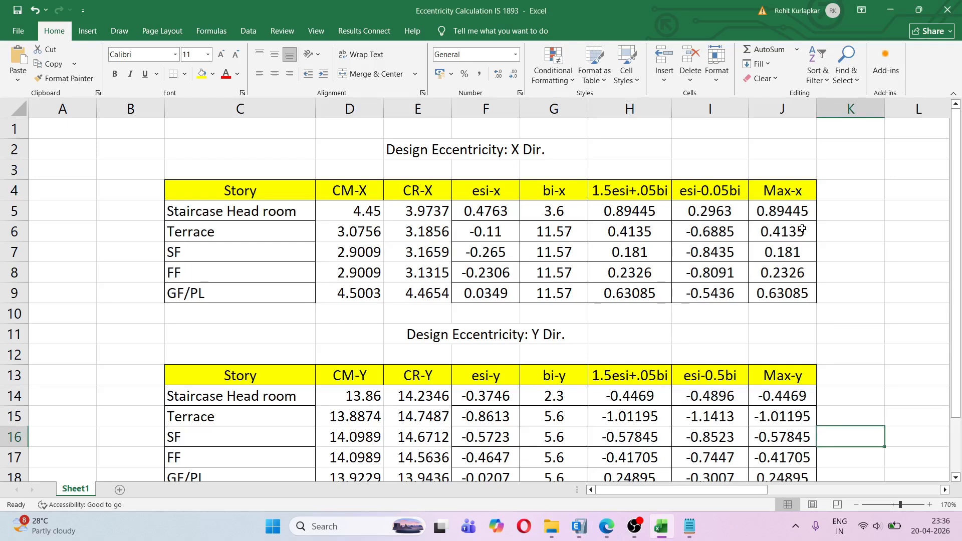
left_click(795, 216)
key("ctrl+c")
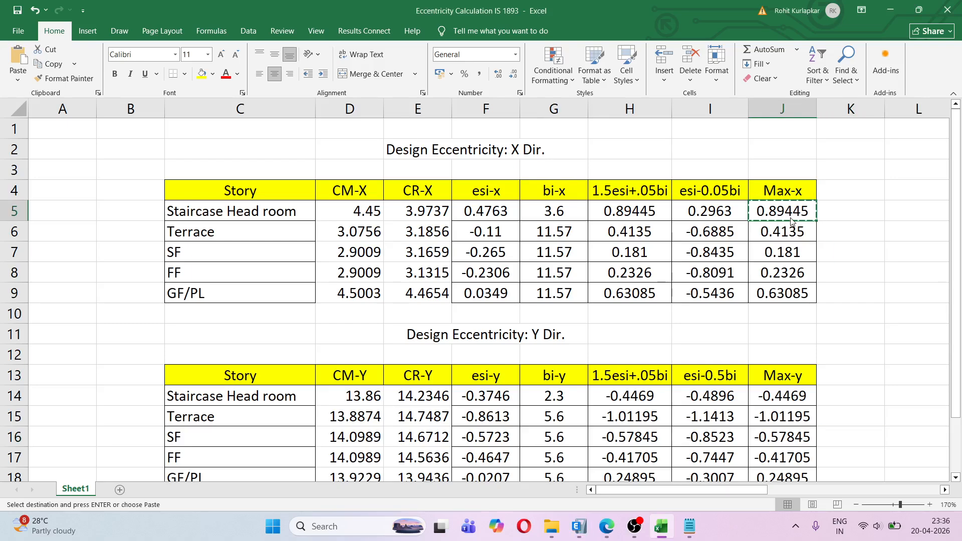
key("alt+Tab")
key("alt+Tab")
left_click(771, 295)
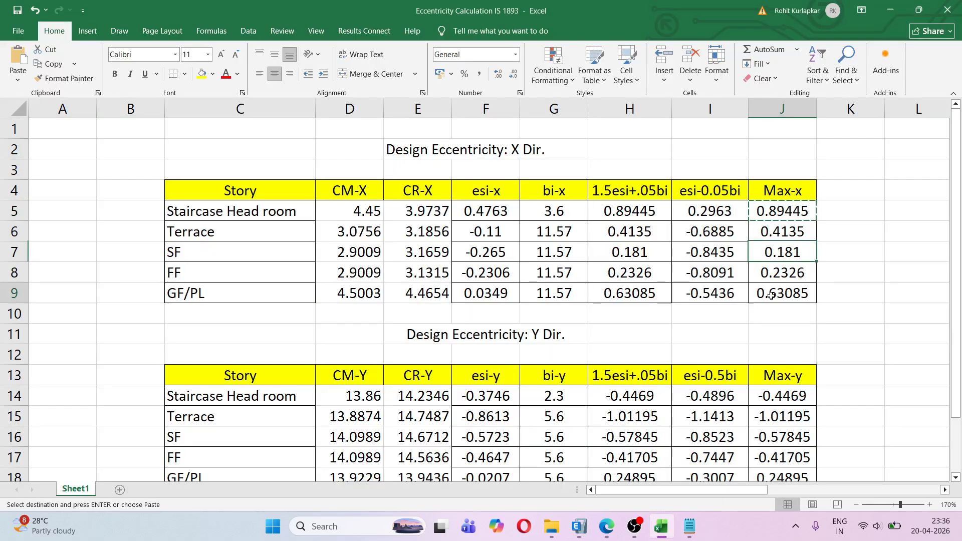
key("ctrl+c")
key("alt+Tab")
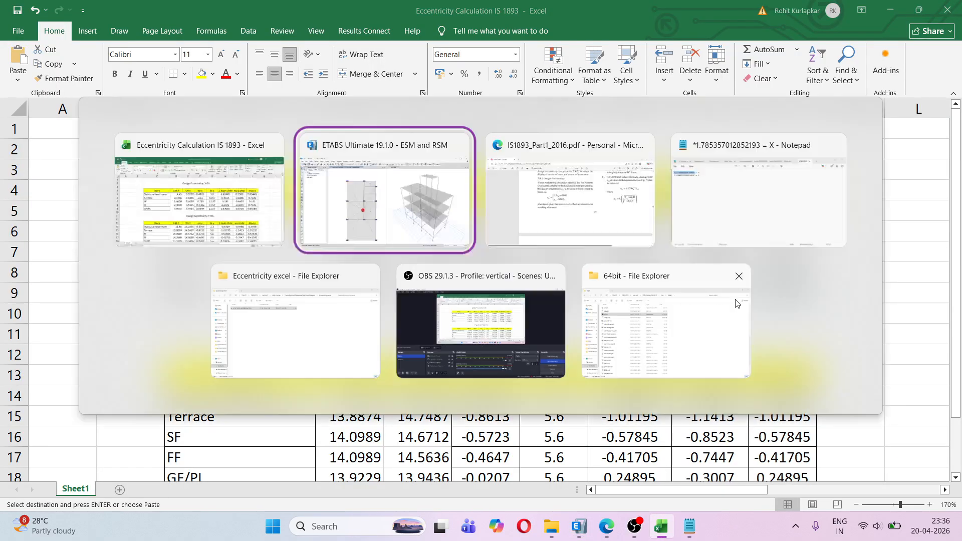
key("ctrl+v")
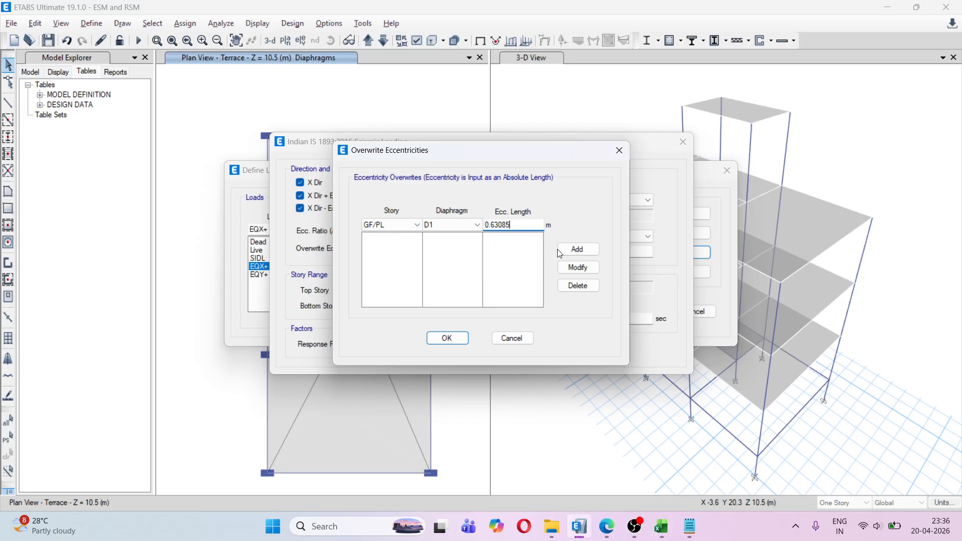
left_click(578, 249)
Step: Copy the FF Max-x value from Excel and add an ETABS eccentricity overwrite of 0.2326 m for story FF, diaphragm D1
key("alt+Tab")
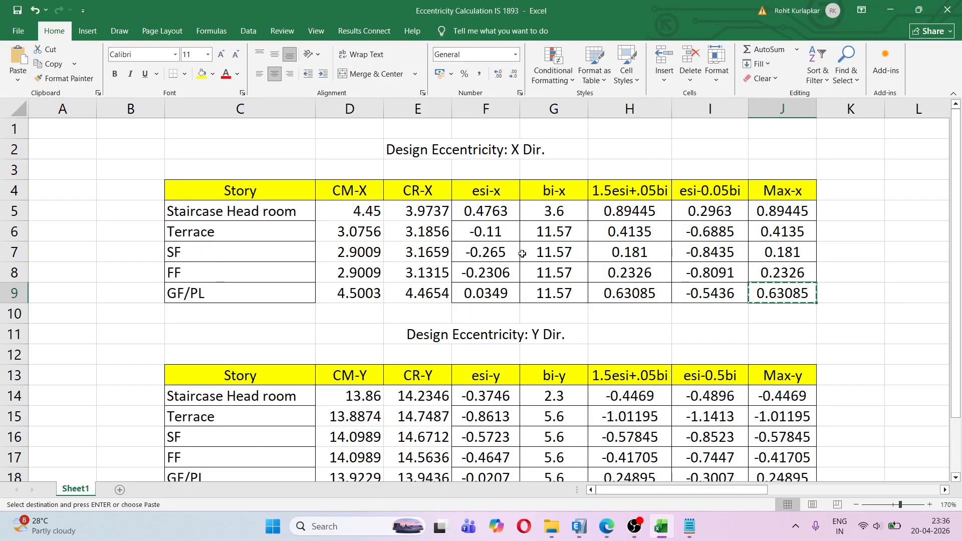
left_click(776, 277)
key("ctrl+c")
key("alt+Tab")
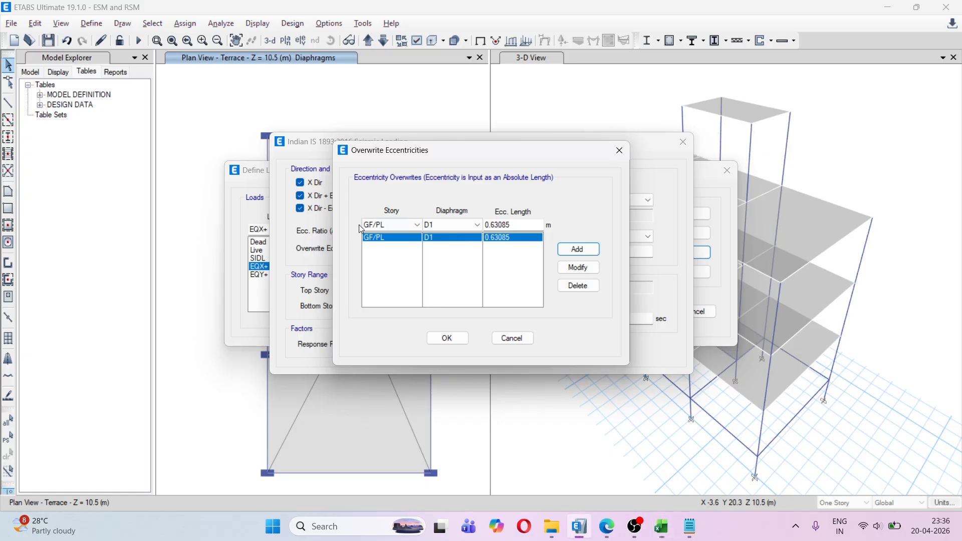
left_click(395, 227)
left_click(395, 260)
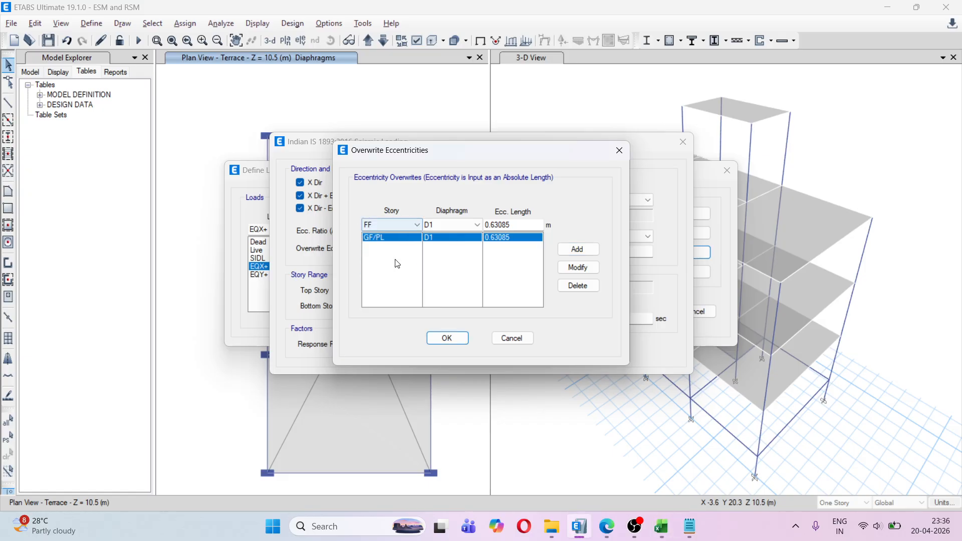
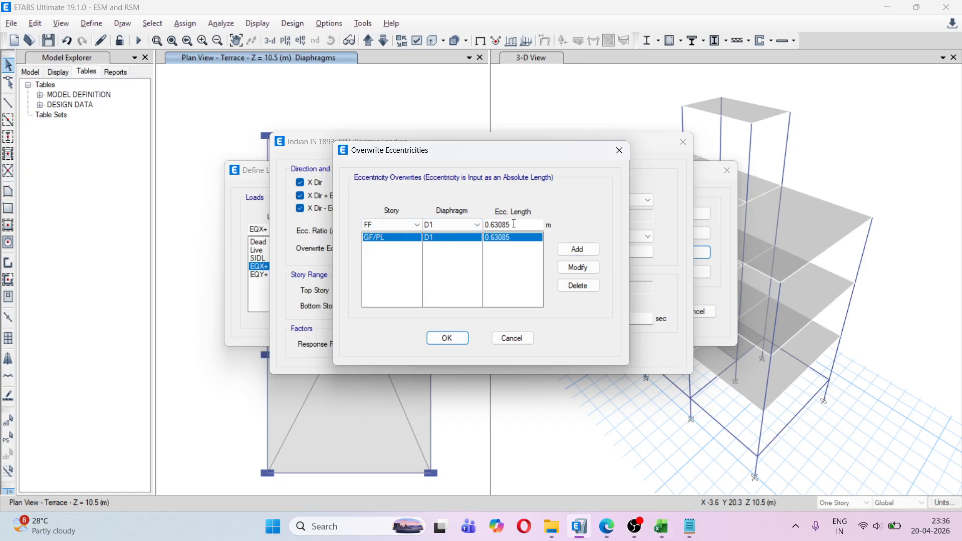
left_click_drag(514, 224, 469, 220)
key("ctrl+v")
left_click(577, 249)
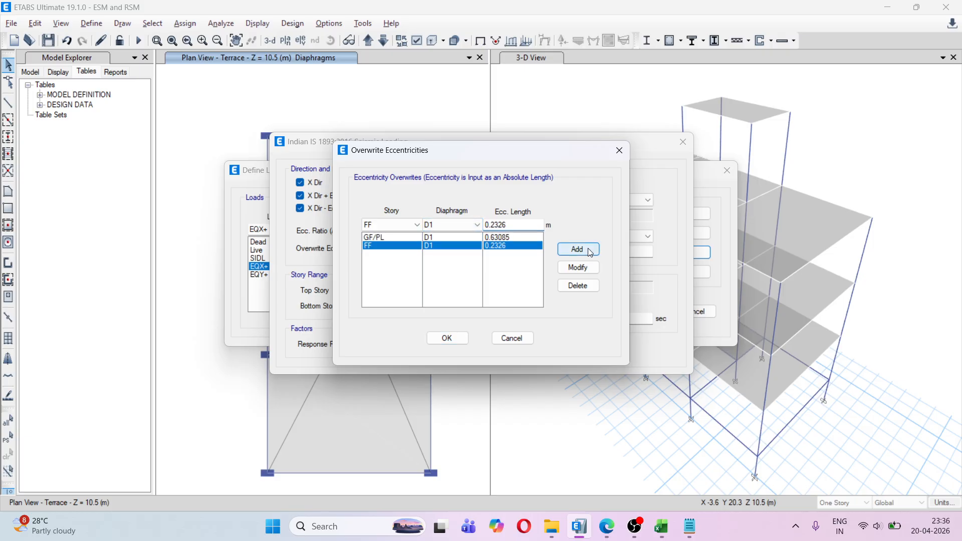
Step: Copy the SF Max-x value from Excel and add an ETABS eccentricity overwrite of 0.181 m for story SF, diaphragm D1
key("alt+Tab")
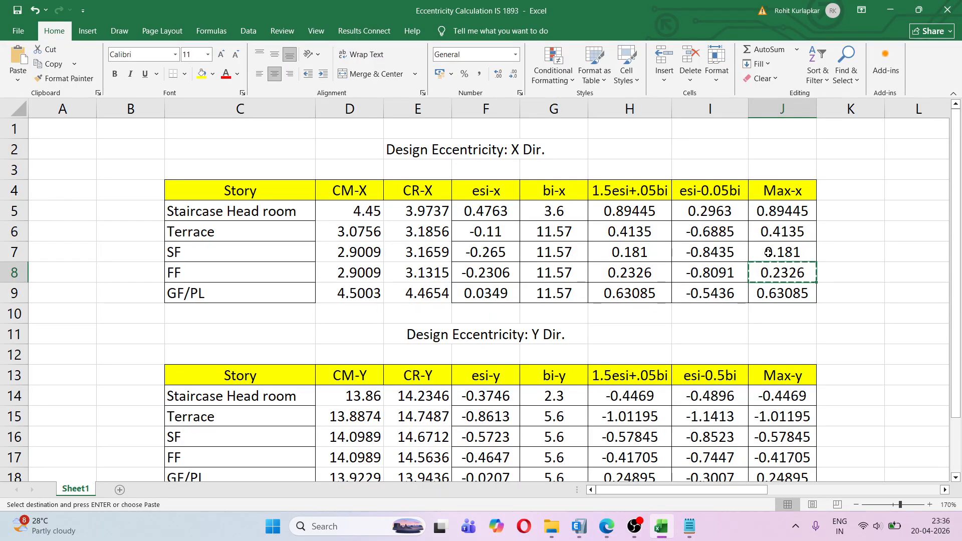
left_click(769, 252)
key("ctrl+c")
key("alt+Tab")
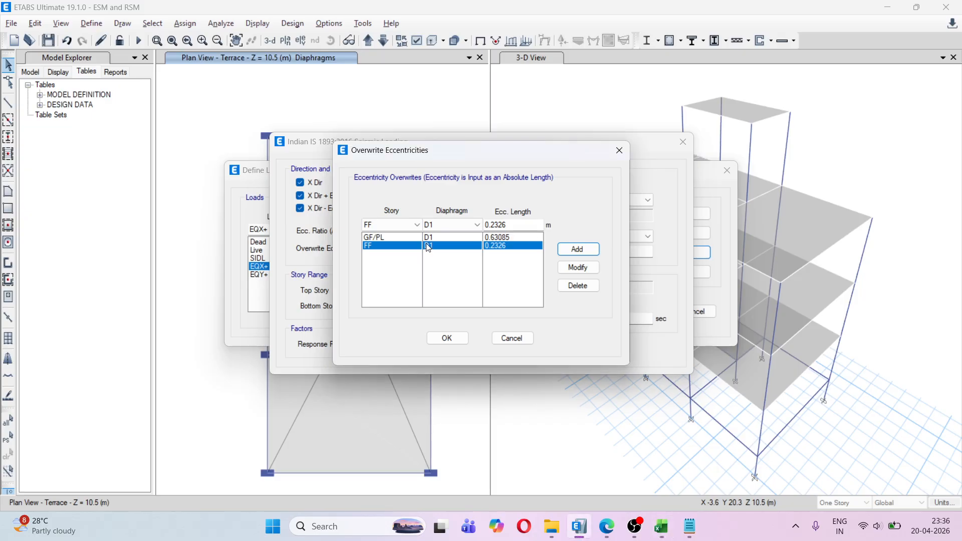
left_click(398, 254)
left_click_drag(497, 221, 479, 218)
key("ctrl+v")
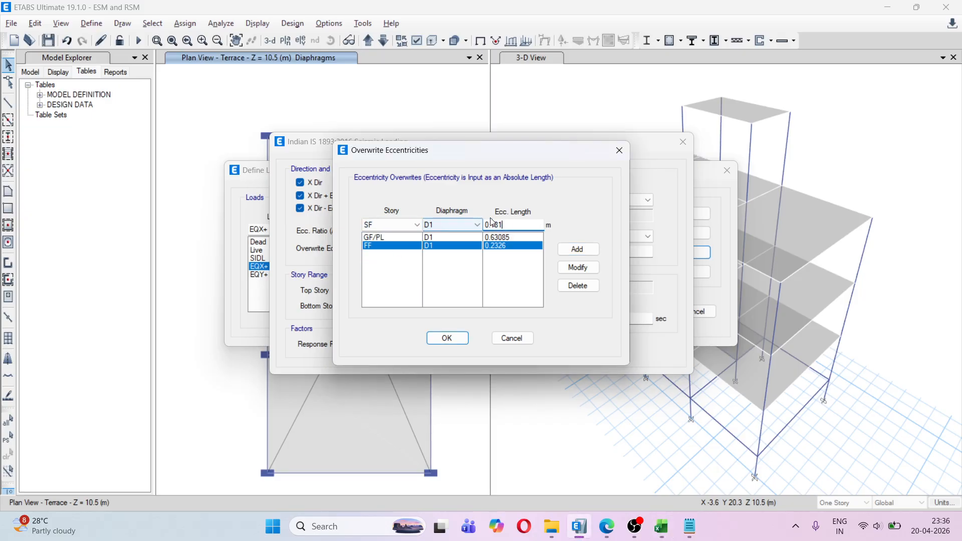
left_click(596, 252)
Step: Copy the Terrace Max-x value from Excel and add an ETABS eccentricity overwrite of 0.4135 m for the Terrace, diaphragm D1
key("alt+Tab")
left_click(774, 229)
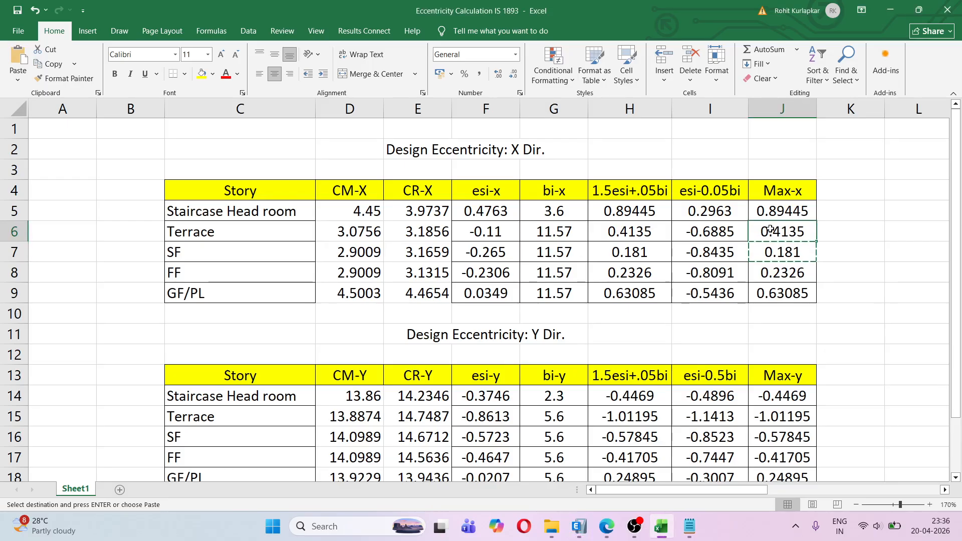
key("ctrl+c")
key("alt+Tab")
left_click(387, 225)
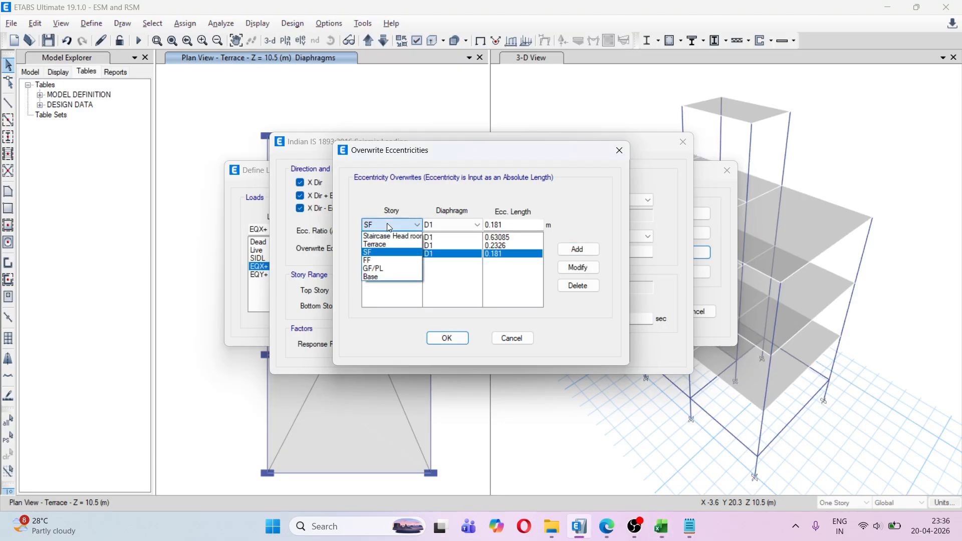
left_click(392, 245)
left_click_drag(500, 222, 468, 221)
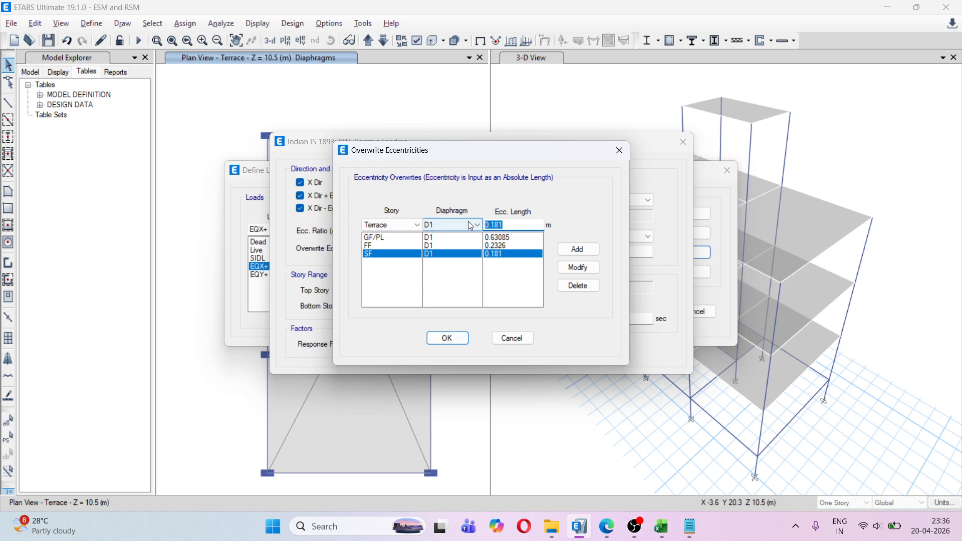
key("ctrl+v")
left_click(594, 249)
Step: Copy the Staircase Head room Max-x value from Excel, add it in ETABS as a 0.89445 m D1 overwrite, and accept the EQX+ seismic loading
key("alt+Tab")
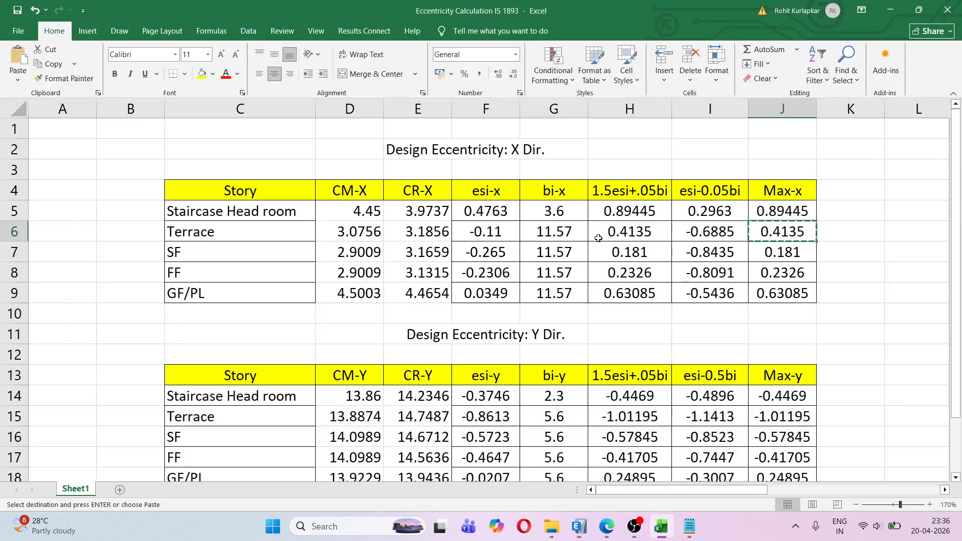
left_click(766, 215)
key("ctrl+c")
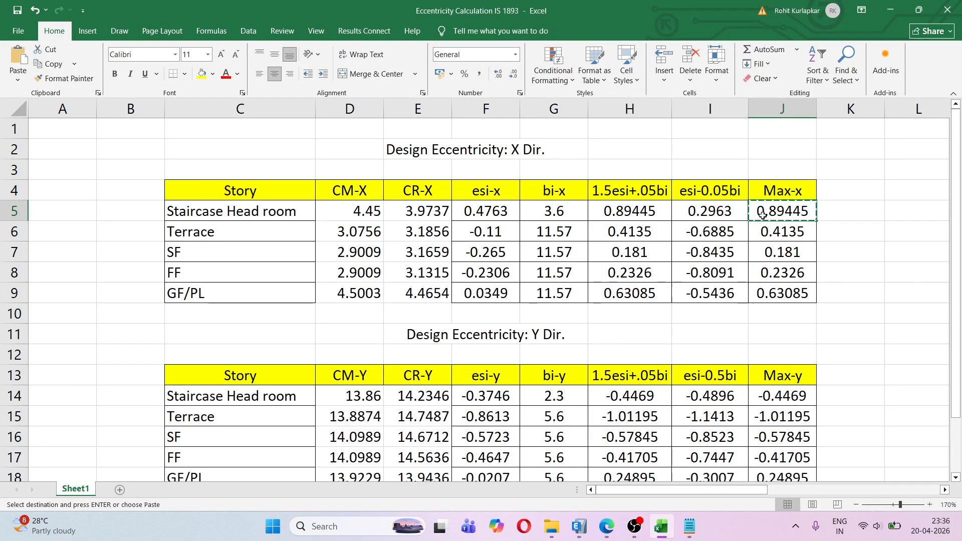
key("alt+Tab")
left_click(396, 224)
left_click(386, 235)
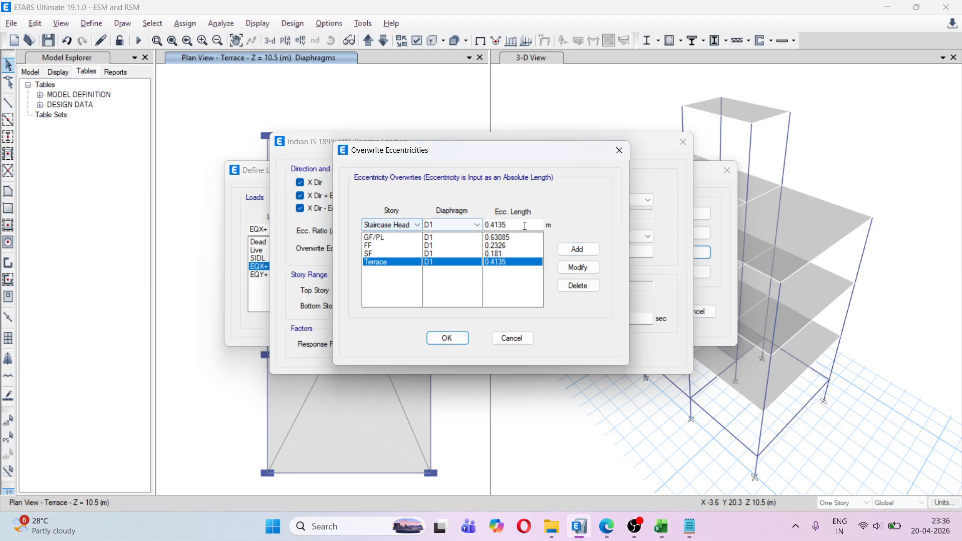
left_click_drag(525, 226, 453, 225)
key("ctrl+v")
left_click(590, 249)
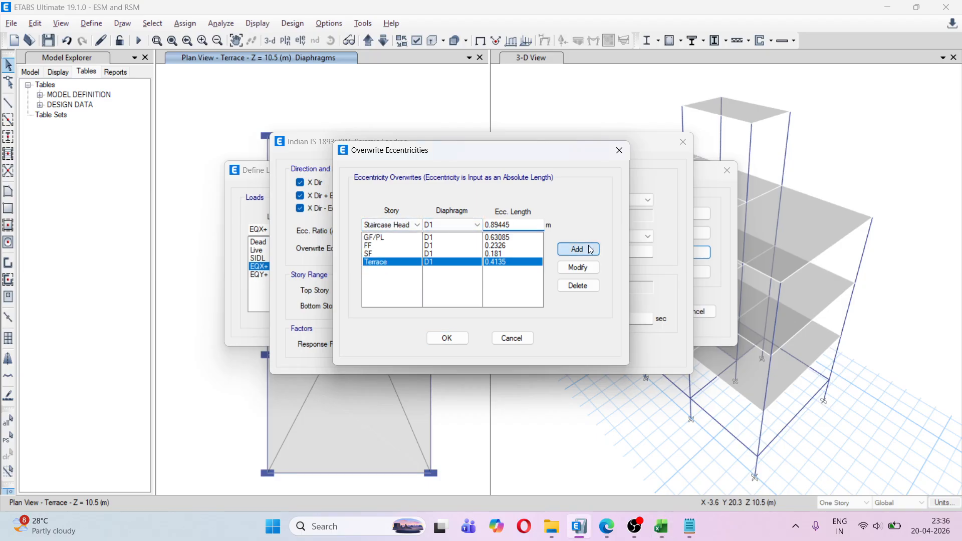
key("alt+Tab")
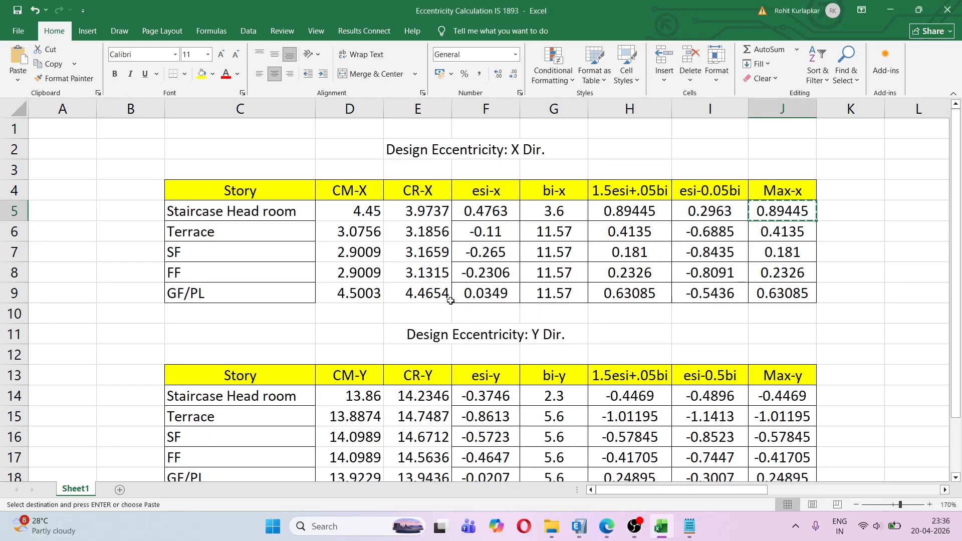
key("alt+Tab")
left_click(457, 339)
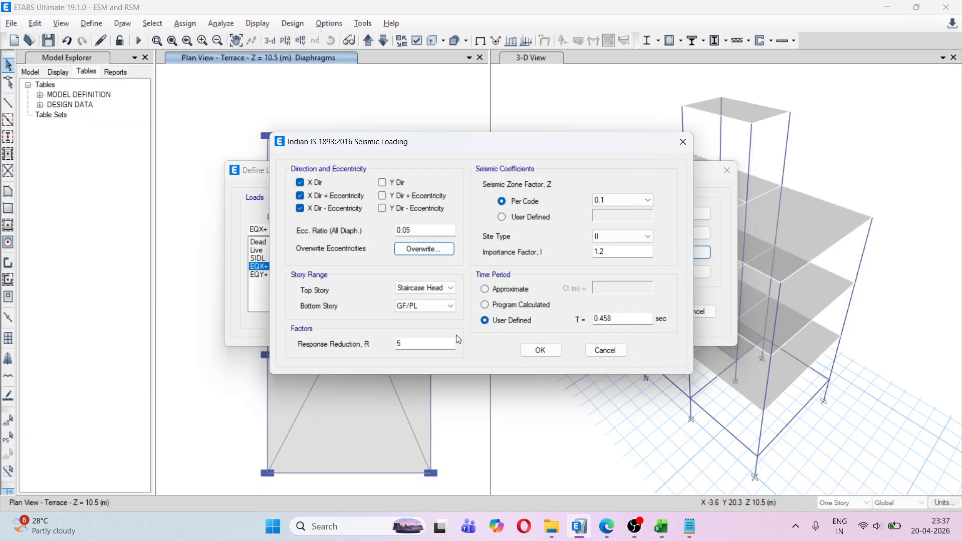
left_click(541, 352)
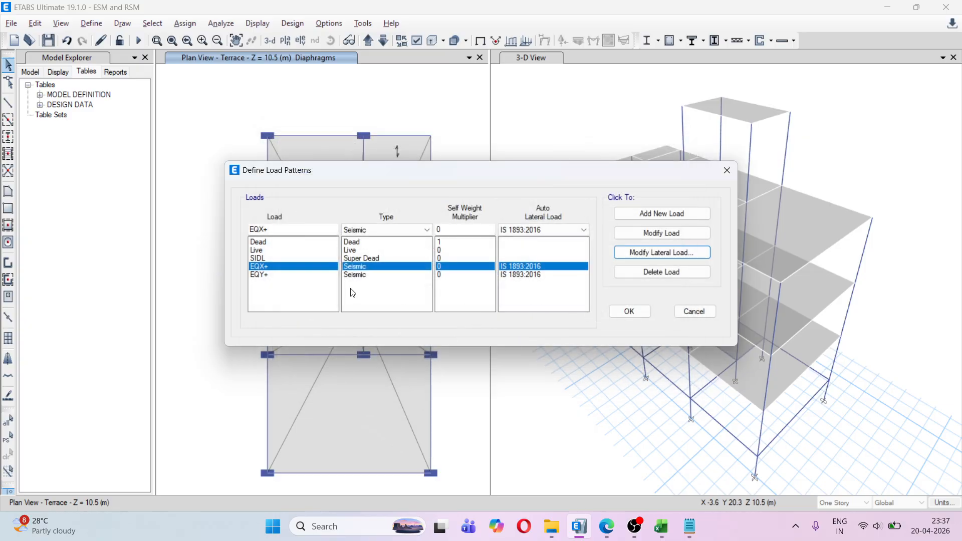
Step: Open the eccentricity overwrites of the EQY+ seismic load pattern
left_click(279, 275)
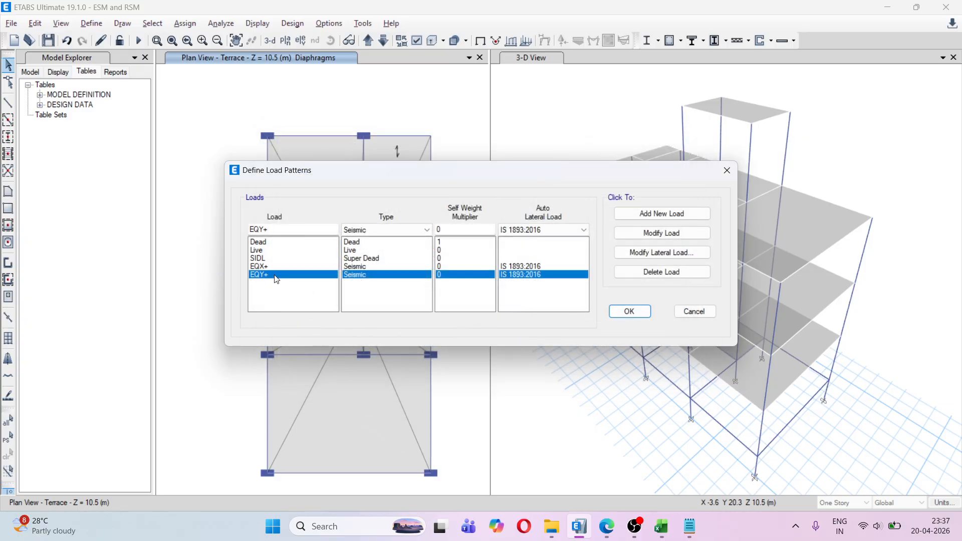
left_click(648, 252)
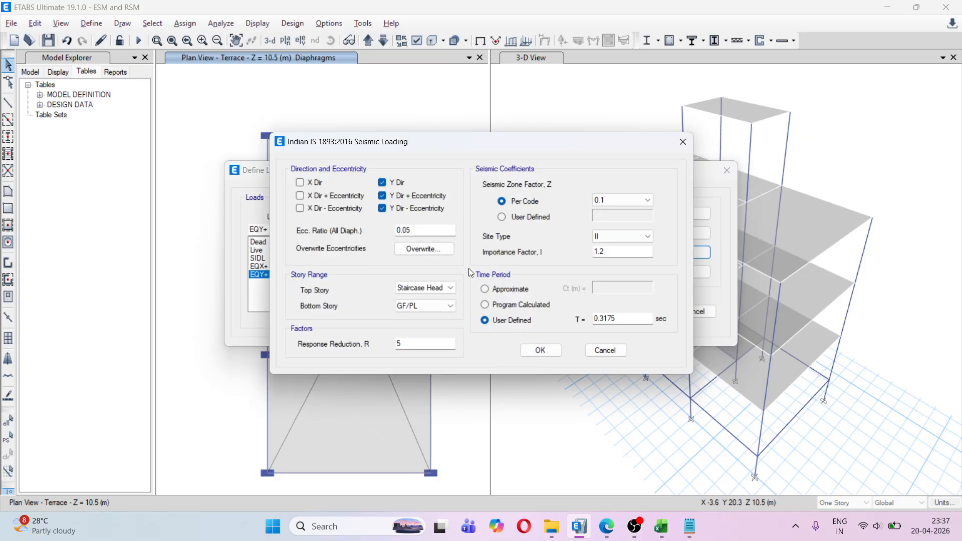
left_click(410, 251)
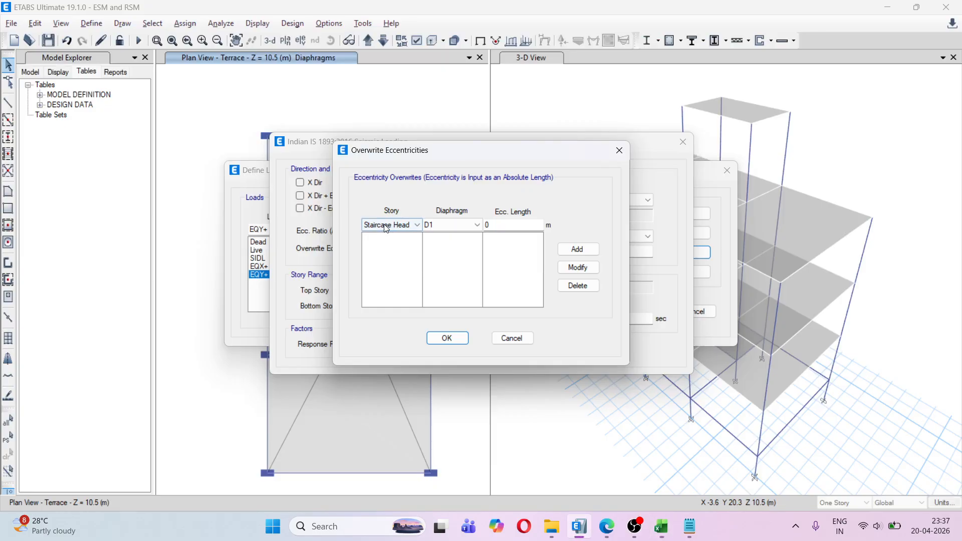
Step: Copy the GF/PL Max-y value from Excel and add an ETABS eccentricity overwrite of 0.24895 m for story GF/PL, diaphragm D1
left_click(417, 225)
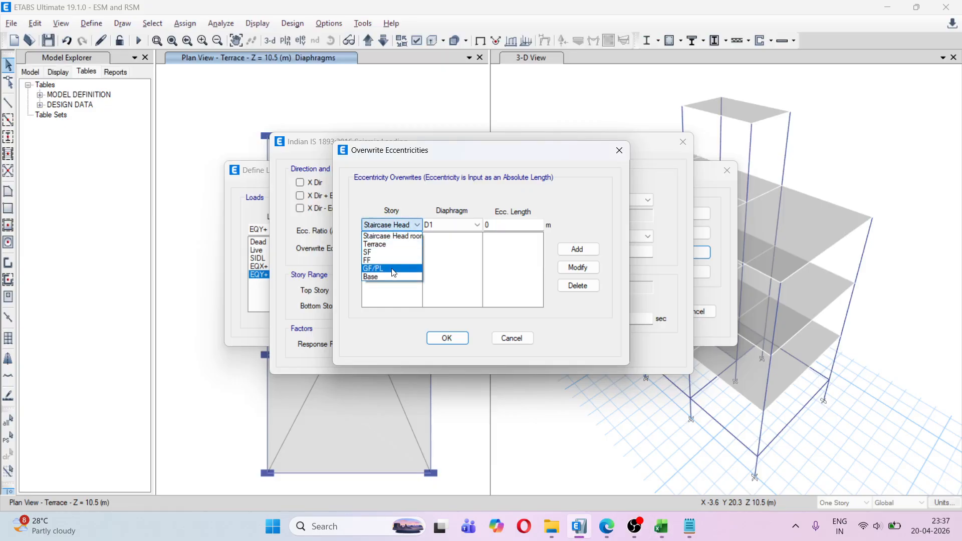
left_click(394, 268)
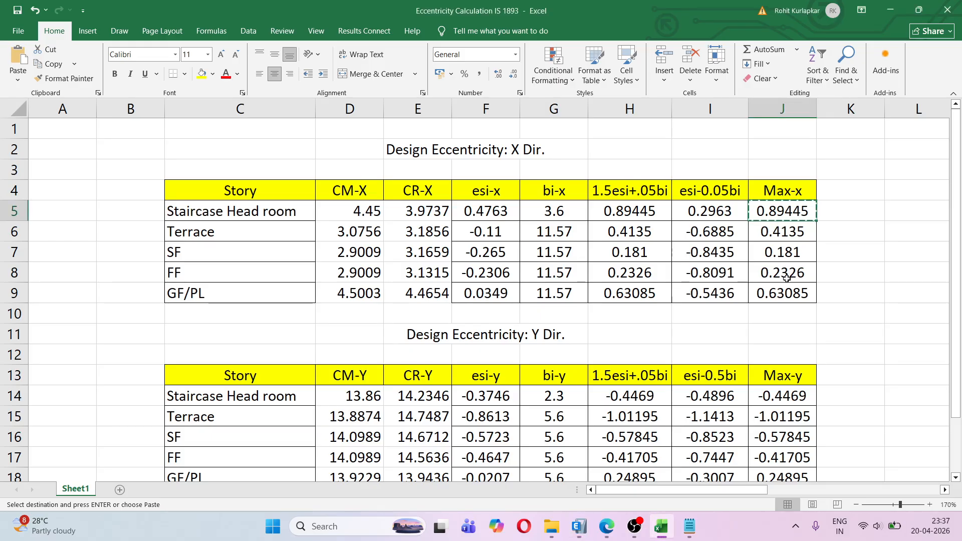
left_click(791, 295)
scroll(816, 307, "down", 3)
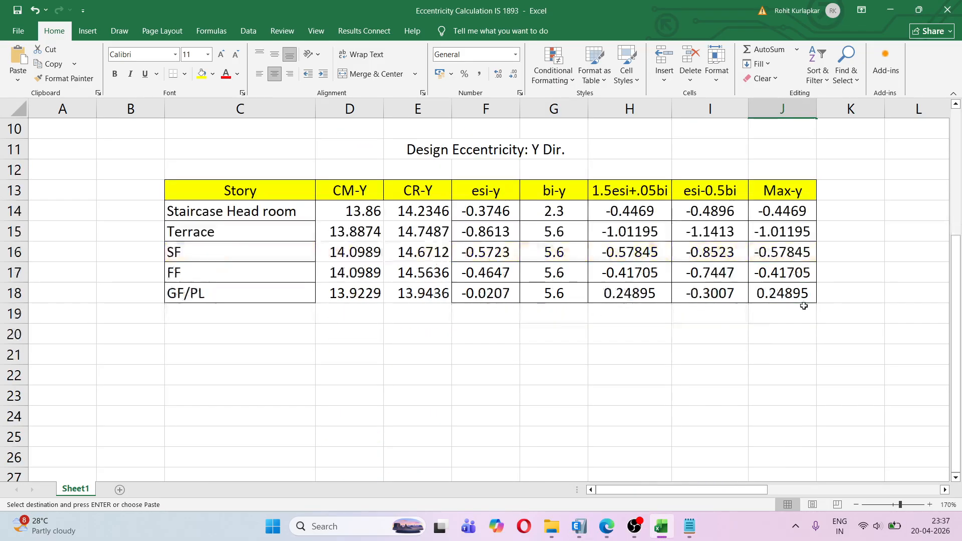
left_click(791, 297)
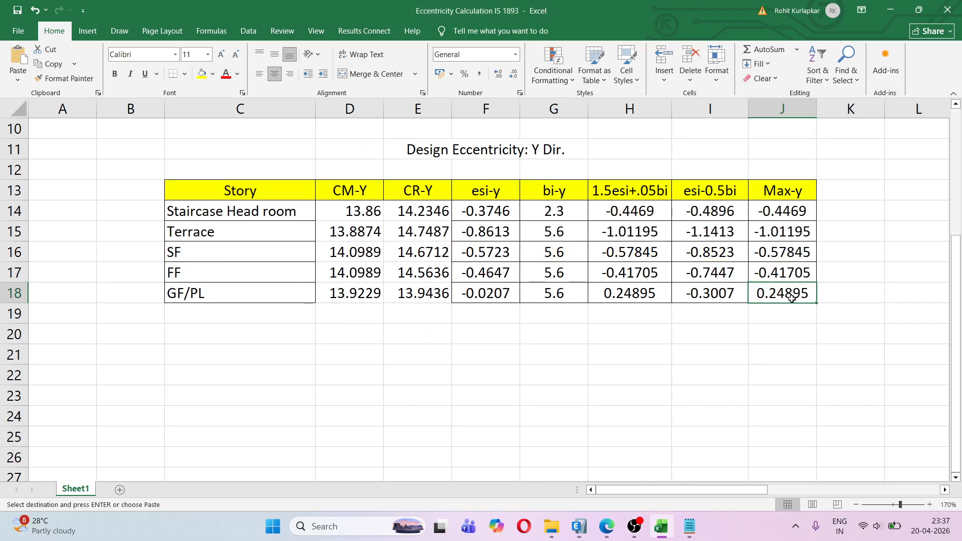
key("ctrl+c")
key("alt+Tab")
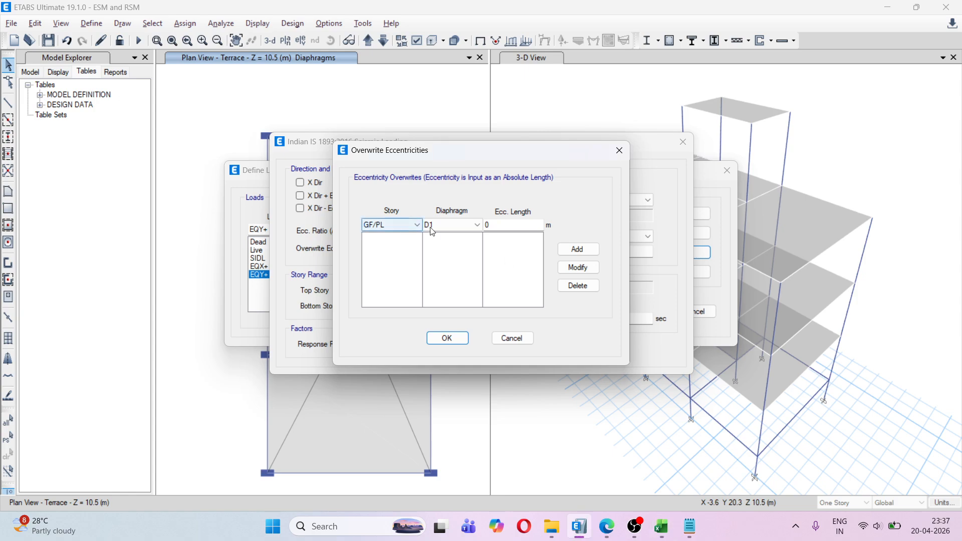
left_click(502, 226)
double_click(503, 226)
key("ctrl+v")
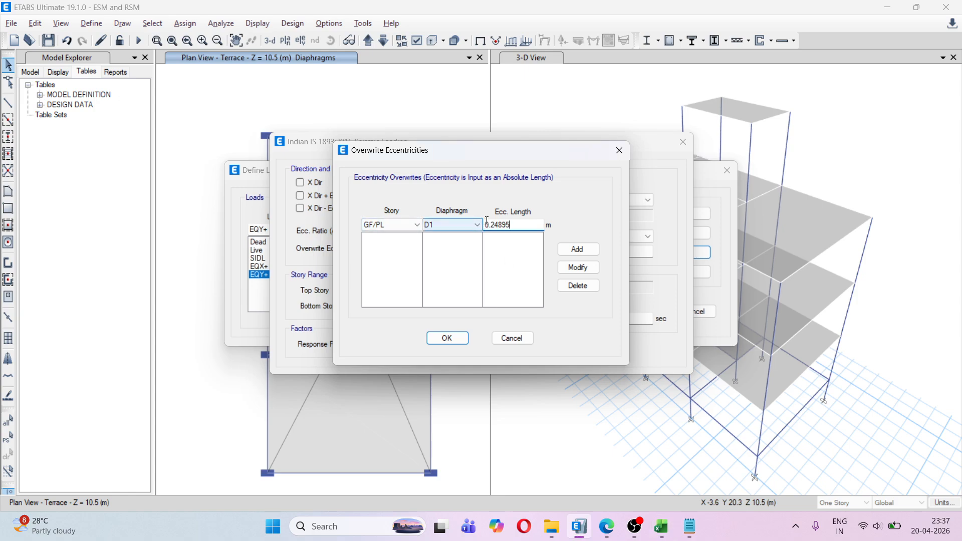
left_click(596, 256)
Step: Copy the FF Max-y value from Excel and add it without its minus sign in ETABS as a 0.41705 m overwrite for story FF, diaphragm D1
left_click(792, 278)
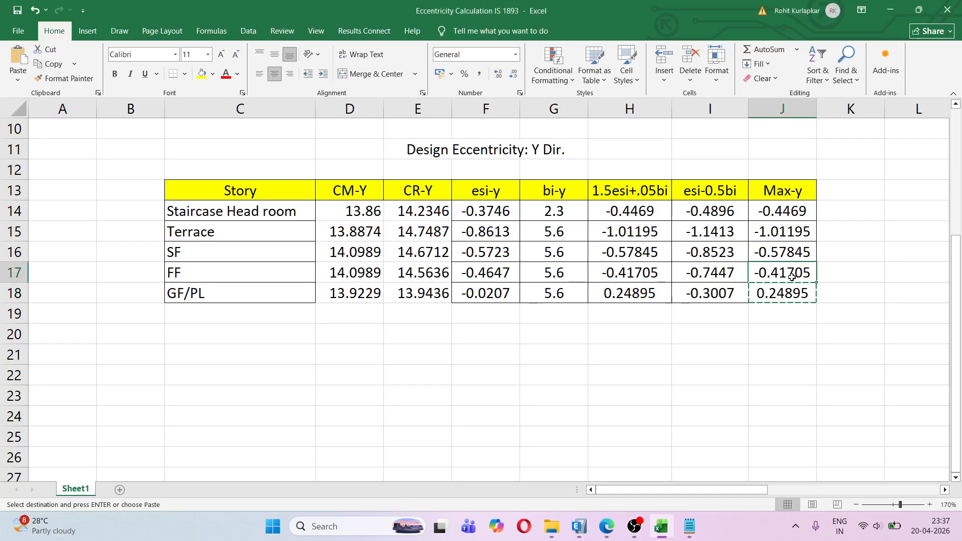
key("alt+Tab")
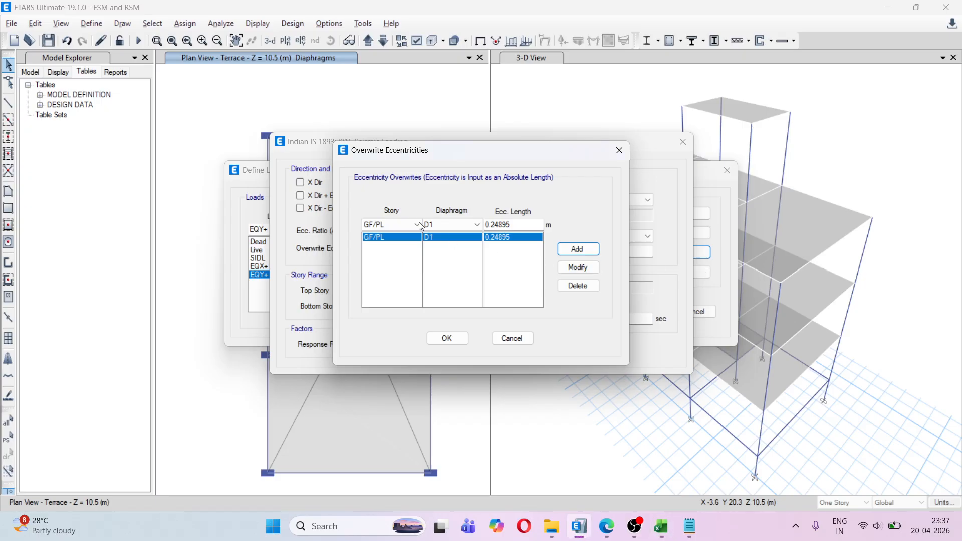
left_click(403, 223)
left_click(398, 261)
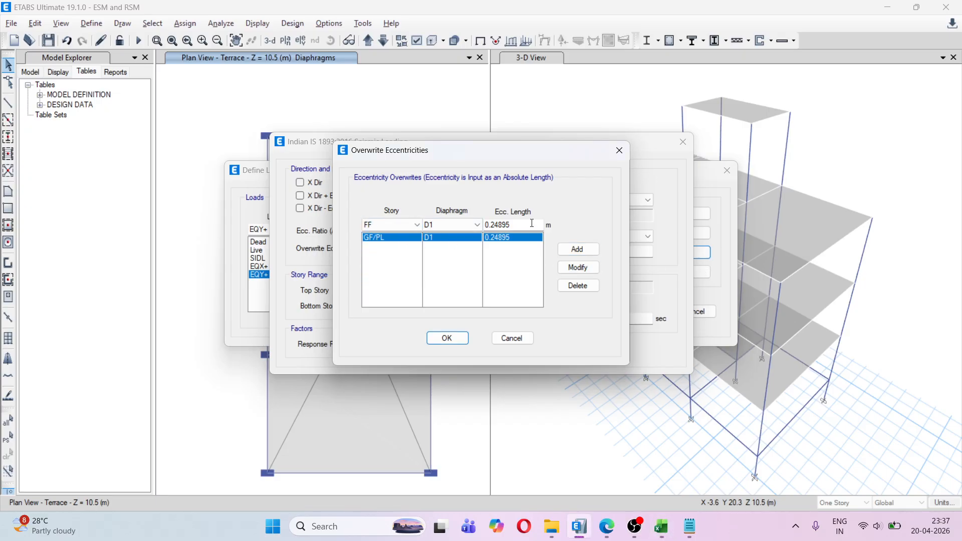
left_click_drag(531, 223, 487, 223)
key("ctrl+v")
left_click(579, 249)
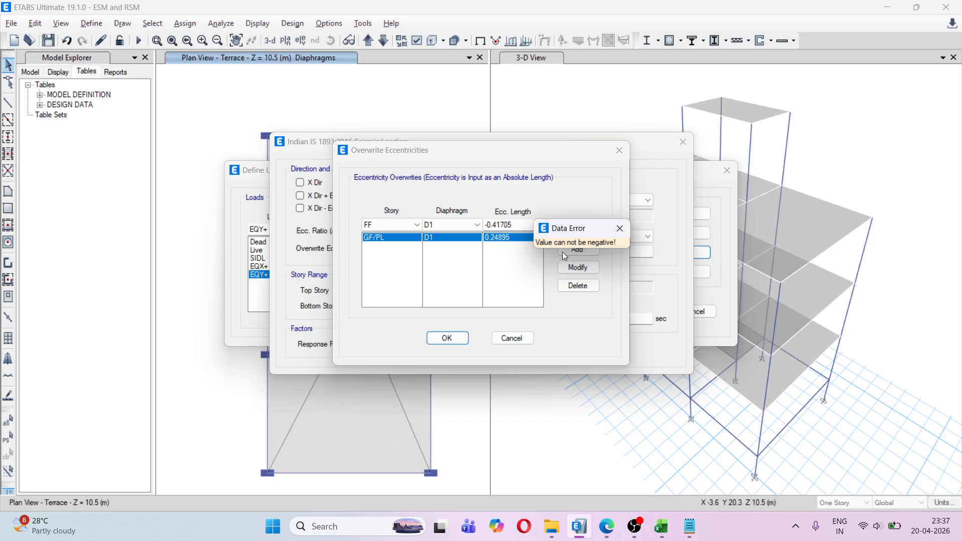
left_click(620, 228)
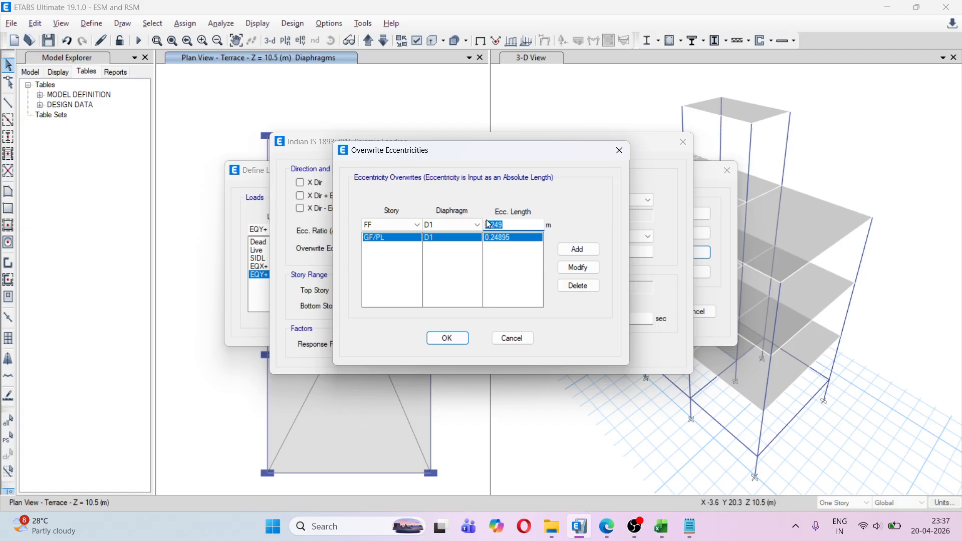
key("ctrl+v")
left_click(489, 224)
key("BackSpace")
left_click(579, 249)
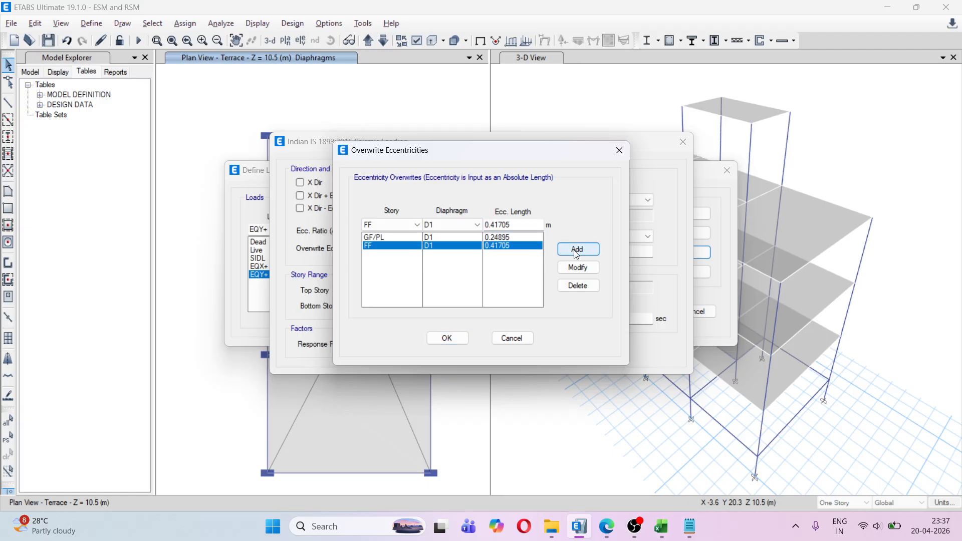
Step: Copy the SF Max-y value from Excel and add it in ETABS as a positive 0.57845 m overwrite for story SF, diaphragm D1
key("alt+Tab")
left_click(774, 252)
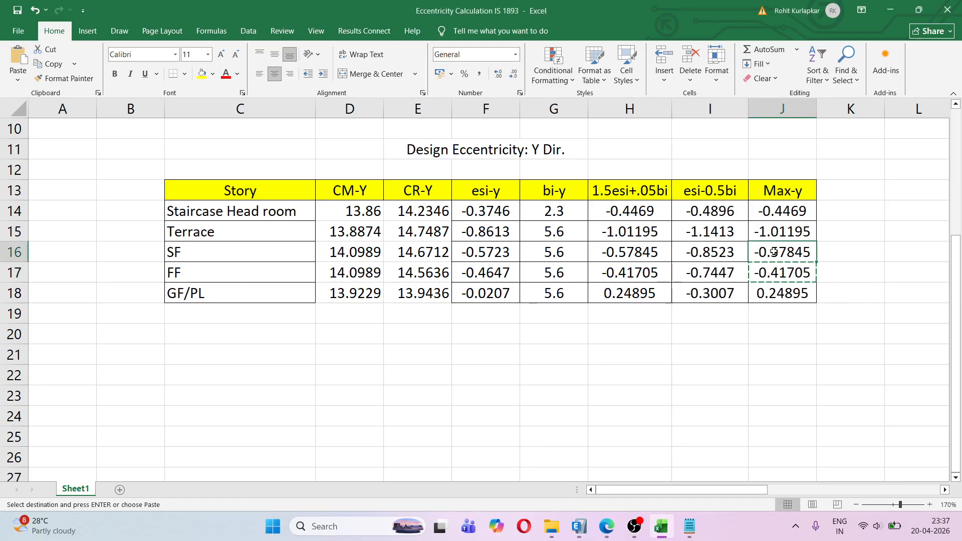
key("ctrl+c")
key("alt+Tab")
left_click(409, 227)
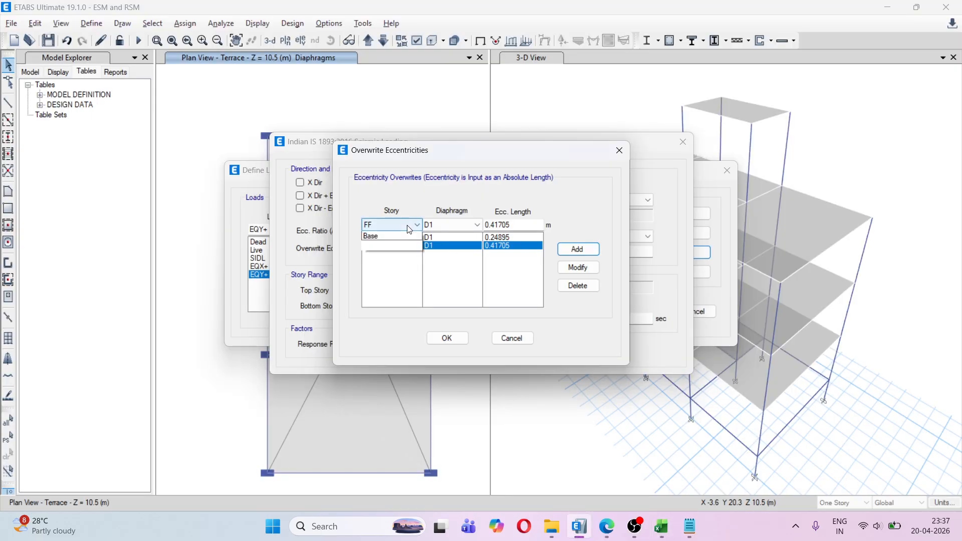
left_click(391, 253)
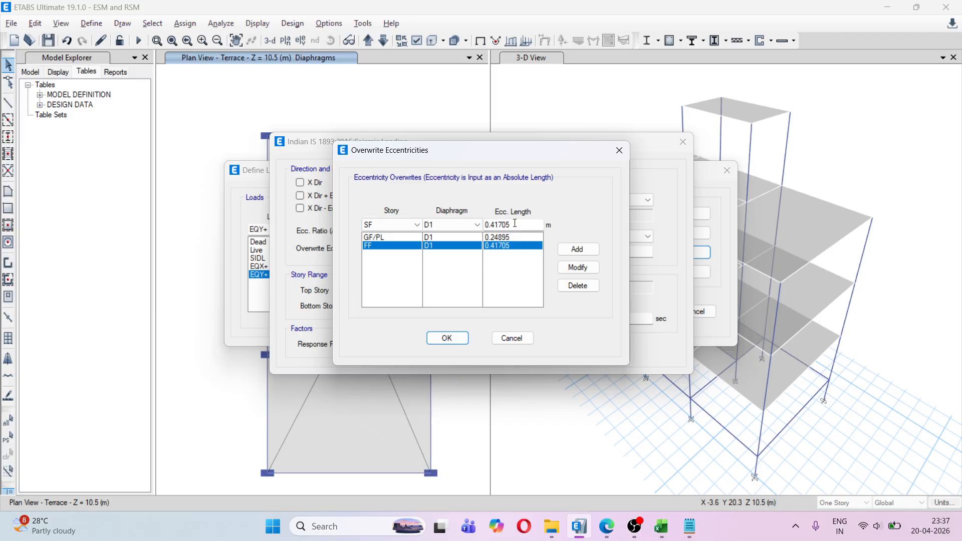
left_click_drag(514, 223, 487, 225)
key("ctrl+v")
key("Home")
key("Delete")
left_click(577, 249)
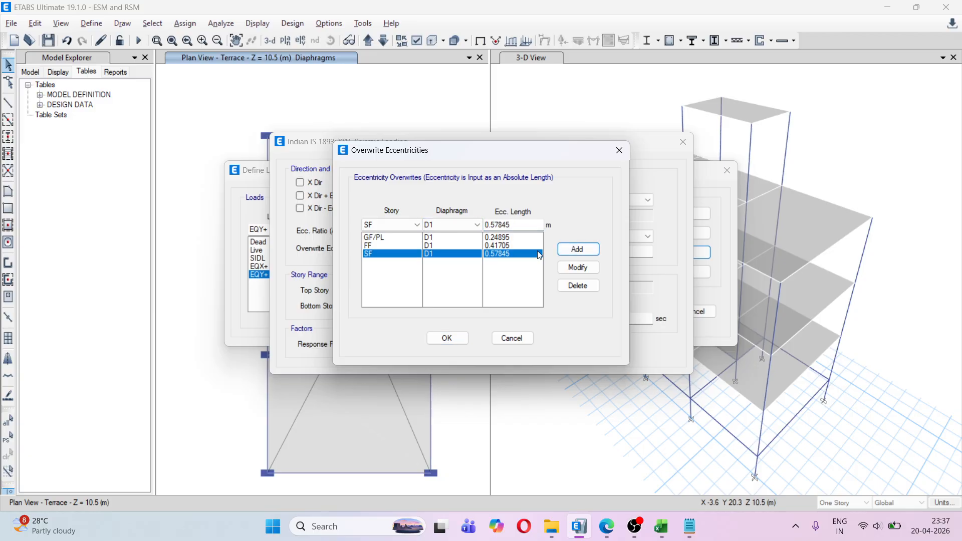
Step: Copy the Terrace Max-y value from Excel and add it in ETABS as a positive 1.01195 m overwrite for the Terrace, diaphragm D1
key("alt+Tab")
left_click(774, 232)
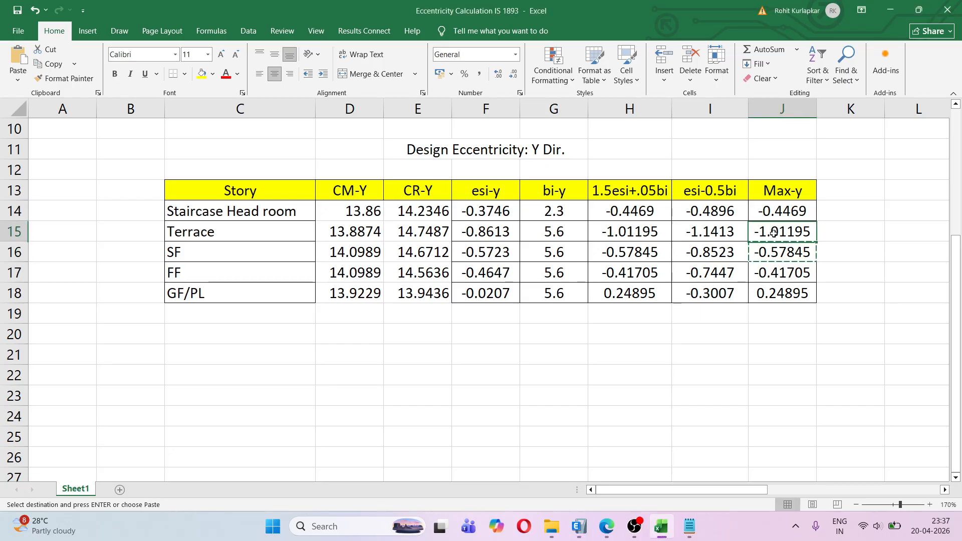
key("ctrl+c")
key("alt+Tab")
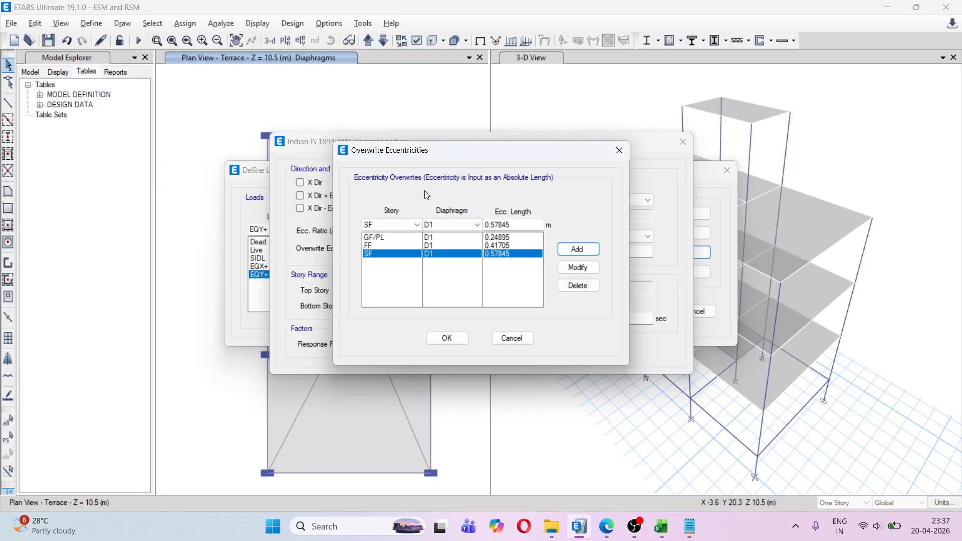
left_click(399, 225)
left_click(386, 236)
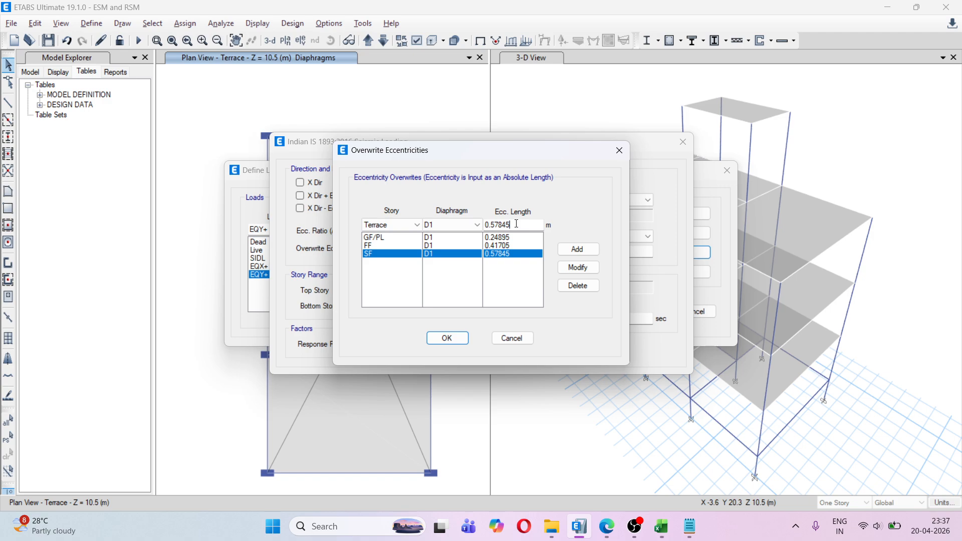
key("Tab")
key("Tab")
key("ctrl+v")
left_click(491, 225)
key("BackSpace")
left_click(597, 250)
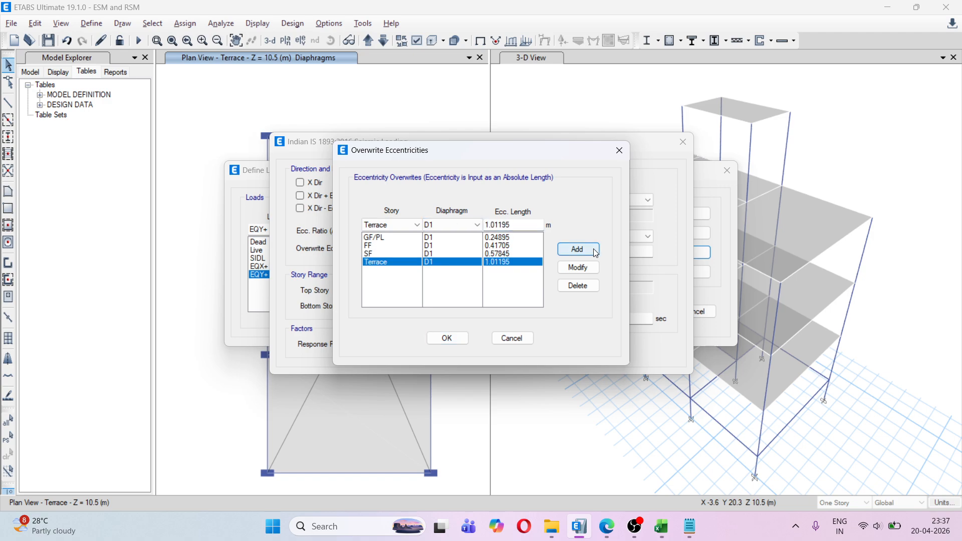
Step: Copy the Staircase Head room Max-y value from Excel and add it in ETABS as a positive 0.4469 m overwrite for diaphragm D1
key("alt+Tab")
left_click(761, 214)
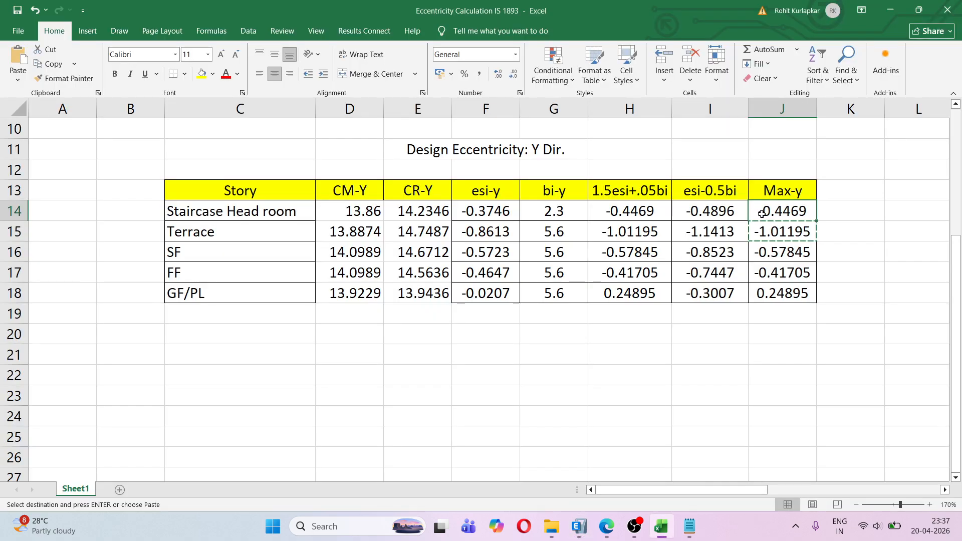
key("ctrl+c")
key("alt+Tab")
left_click(374, 226)
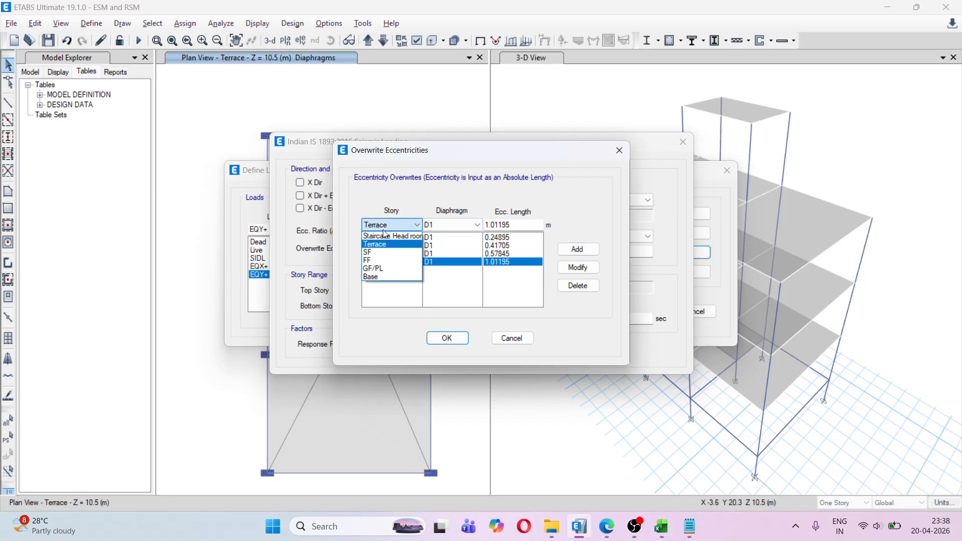
left_click(384, 235)
key("Tab")
key("Tab")
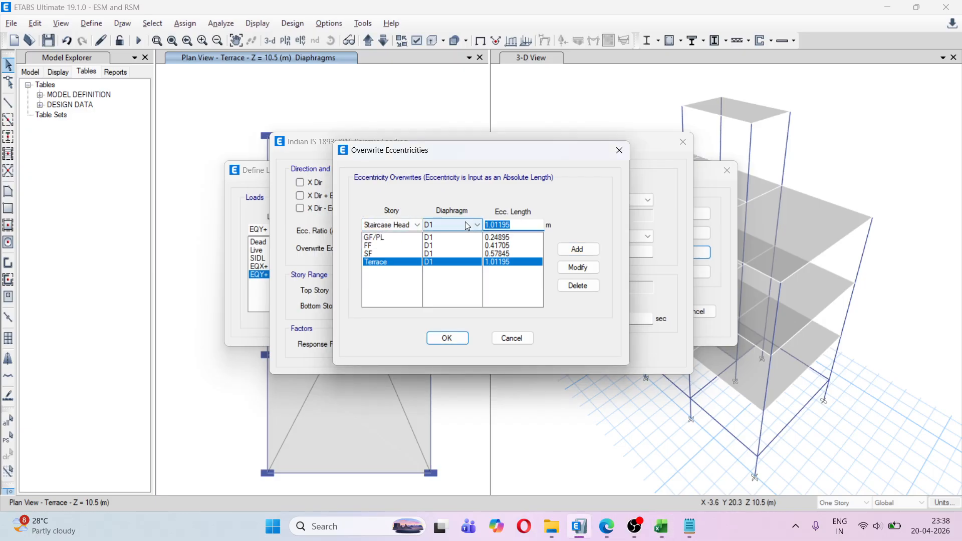
key("ctrl+v")
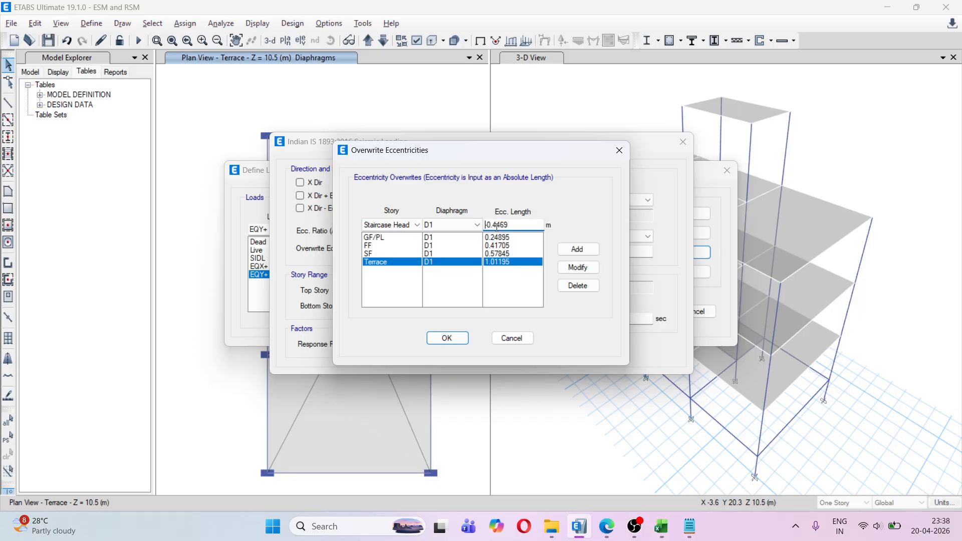
key("Delete")
left_click(577, 249)
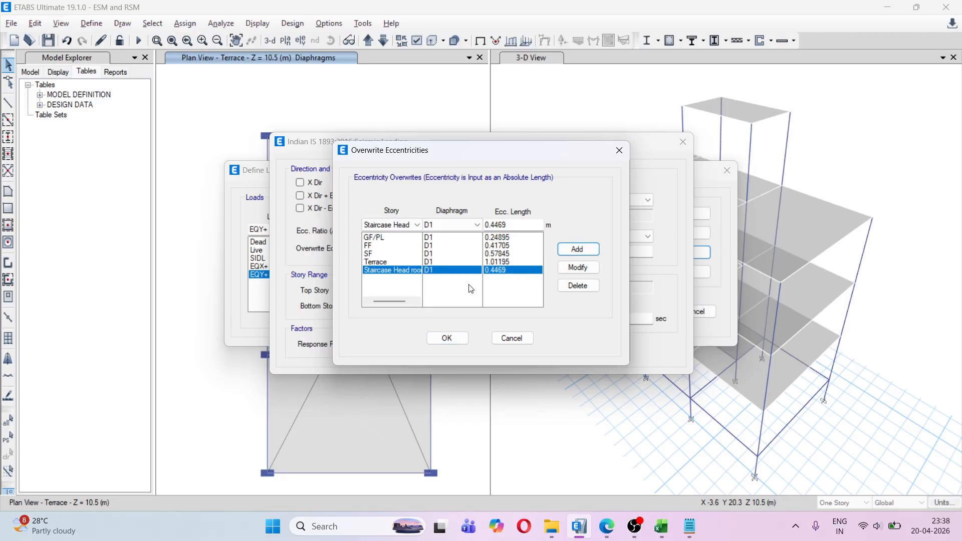
Step: Accept the EQY+ eccentricity overwrites and seismic loading, and close the load pattern definitions
left_click(458, 339)
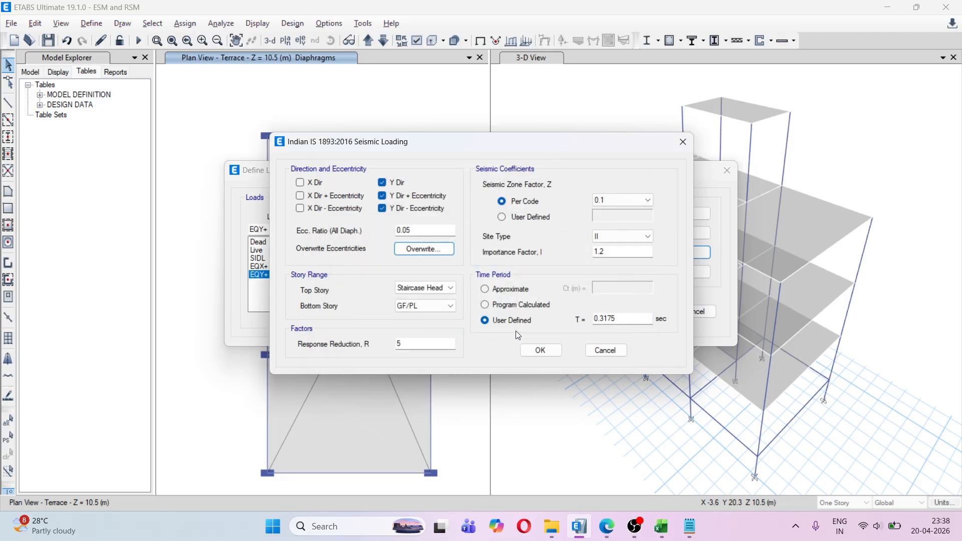
left_click(540, 347)
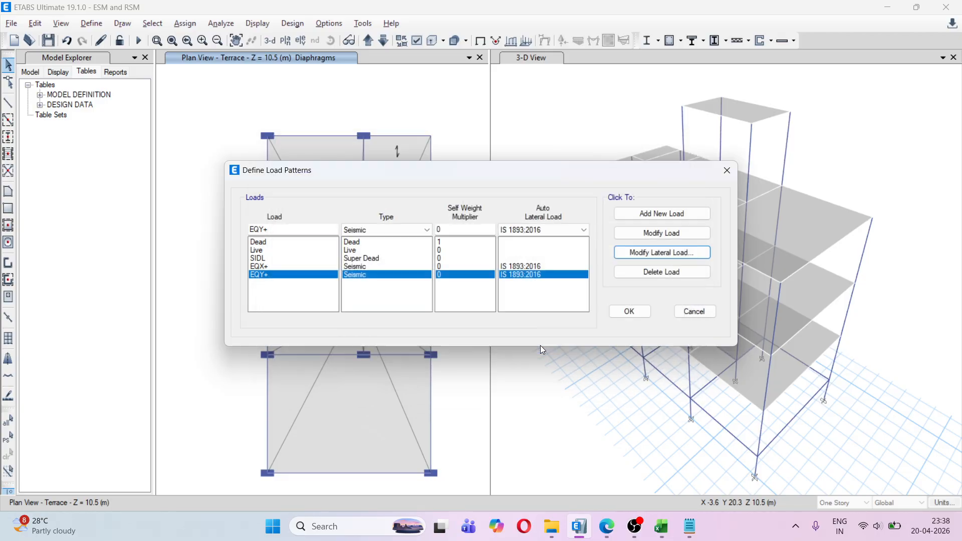
left_click(630, 311)
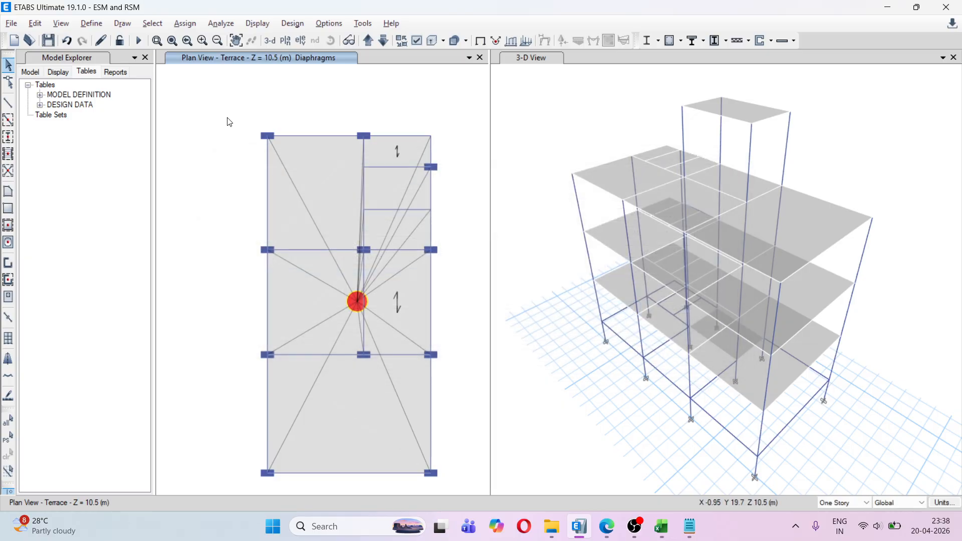
Step: Open the diaphragm eccentricity settings of the RSPX response spectrum load case and set the default eccentricity ratio to 0
left_click(100, 25)
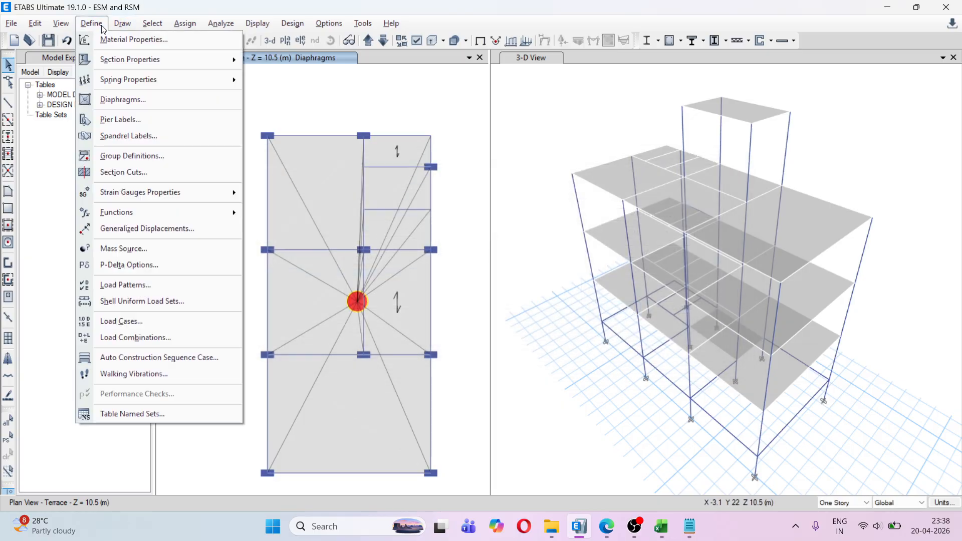
left_click(195, 328)
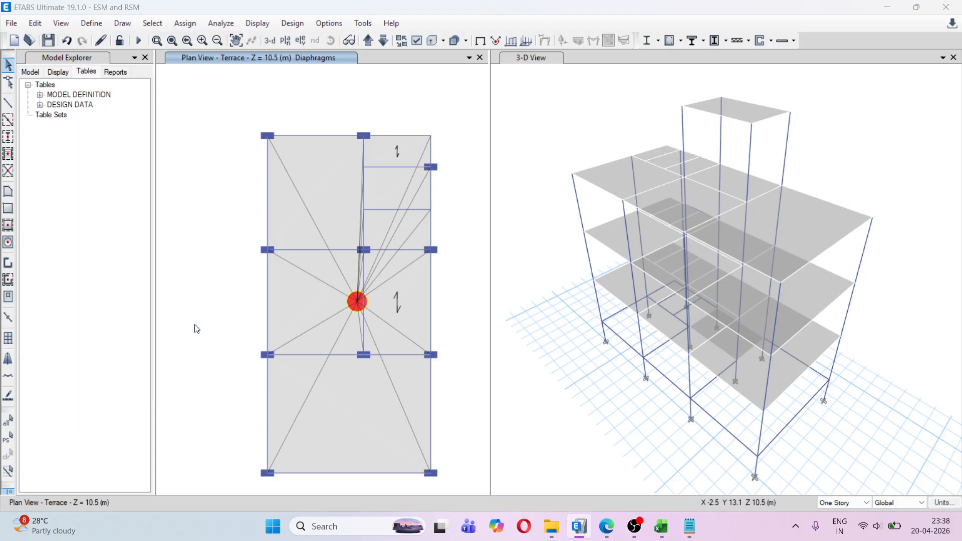
left_click(295, 299)
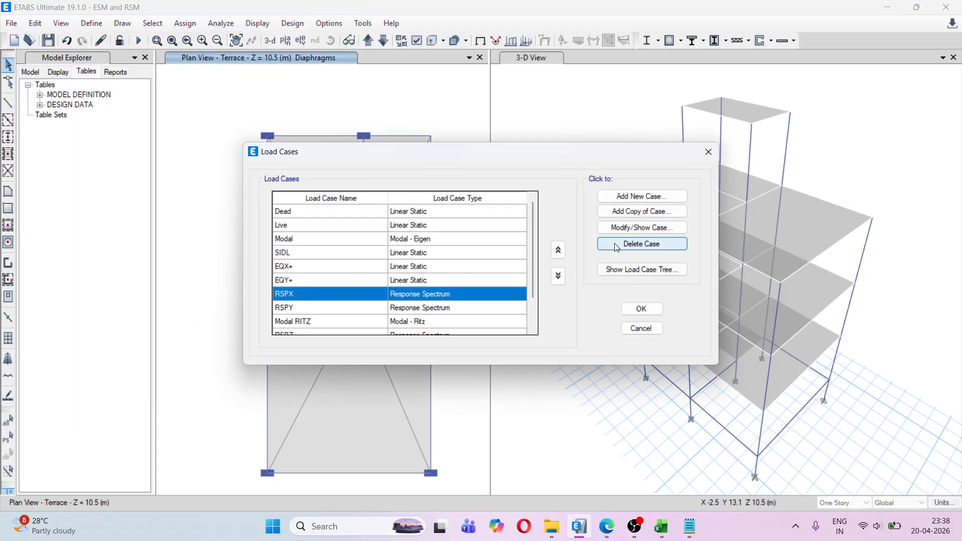
left_click(633, 228)
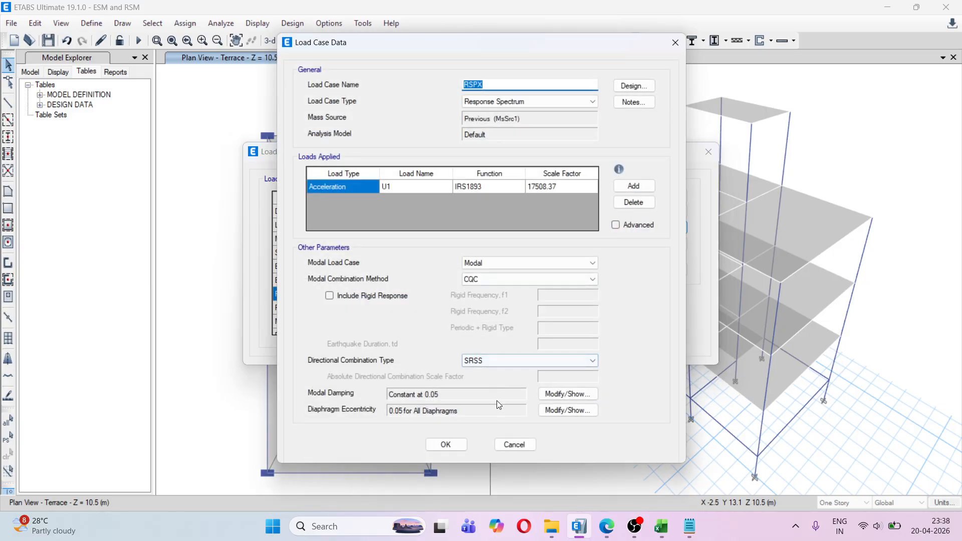
left_click(561, 411)
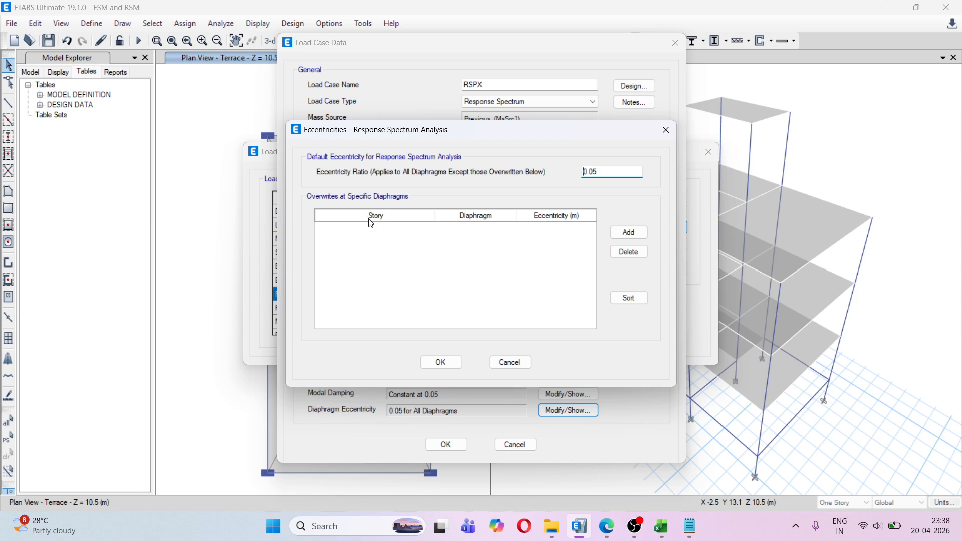
left_click_drag(602, 172, 572, 172)
type("0")
Step: Add four diaphragm eccentricity overwrite rows and assign the first two to stories GF/PL and FF
left_click(632, 233)
left_click(634, 233)
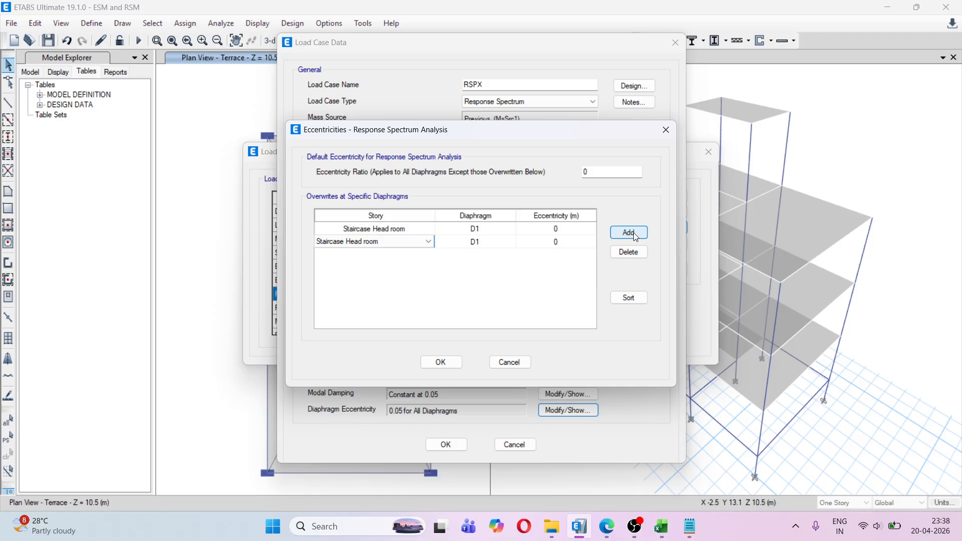
left_click(633, 232)
left_click(633, 232)
left_click(400, 229)
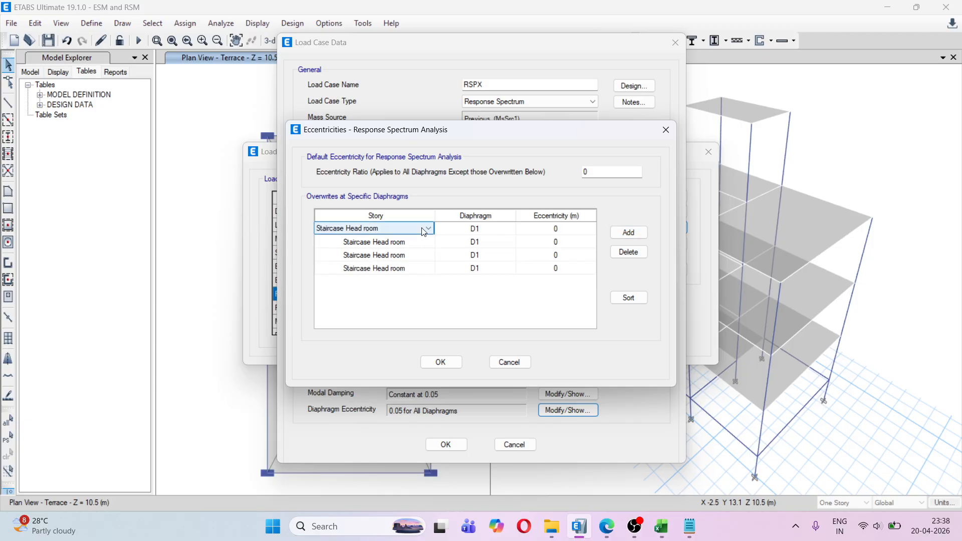
left_click(427, 229)
left_click(375, 264)
left_click(367, 242)
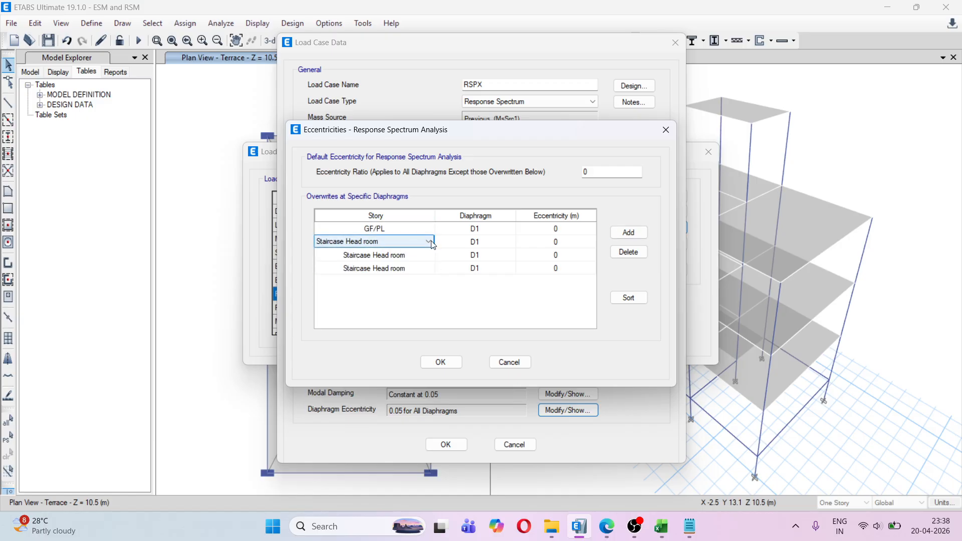
left_click(428, 242)
left_click(365, 280)
Step: Assign the third and fourth overwrite rows to SF and Terrace, and add a fifth row for Staircase Head room
left_click(361, 257)
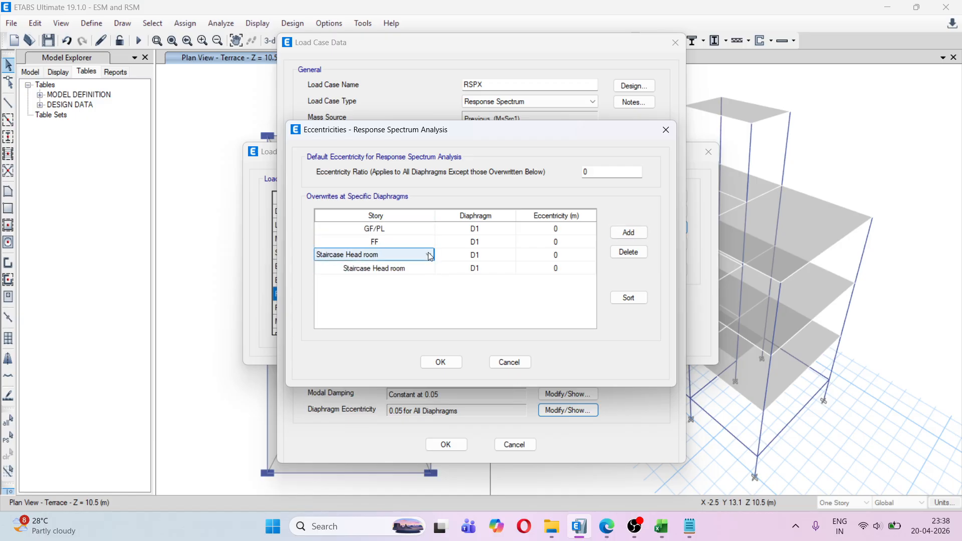
left_click(375, 255)
left_click(395, 278)
left_click(416, 270)
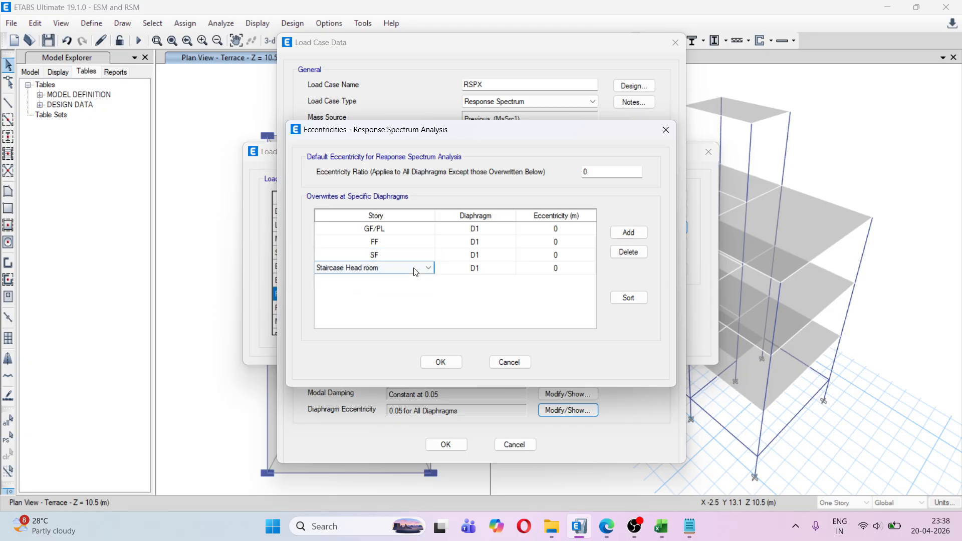
left_click(422, 269)
left_click(379, 288)
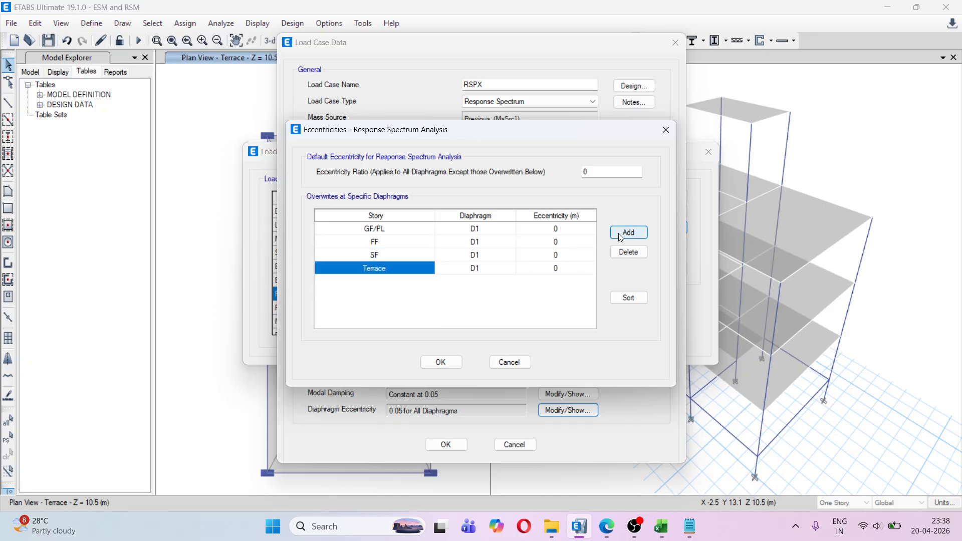
left_click(628, 232)
left_click(383, 281)
left_click(383, 291)
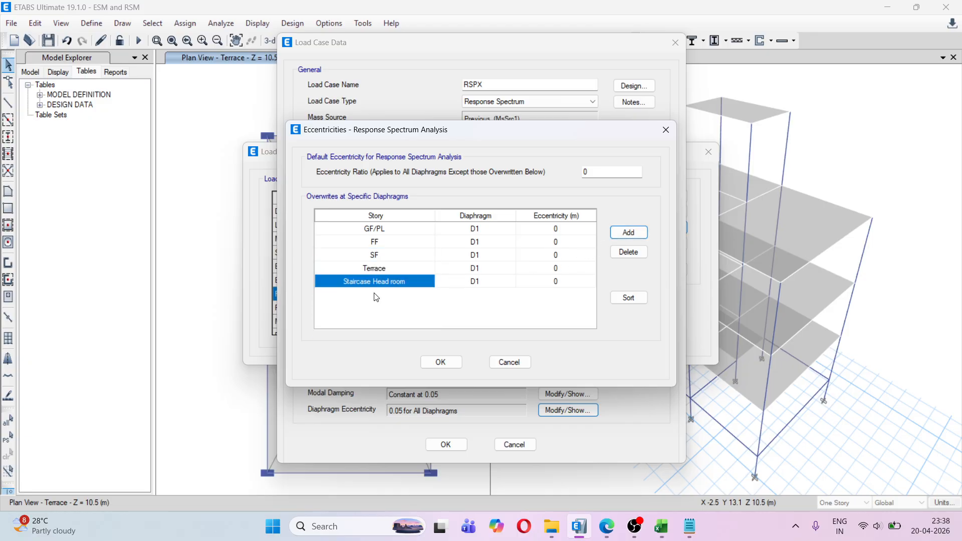
Step: Copy the GF/PL Max-x value from the Excel X-direction table and enter 0.63085 m as the GF/PL eccentricity in ETABS
key("alt+Tab")
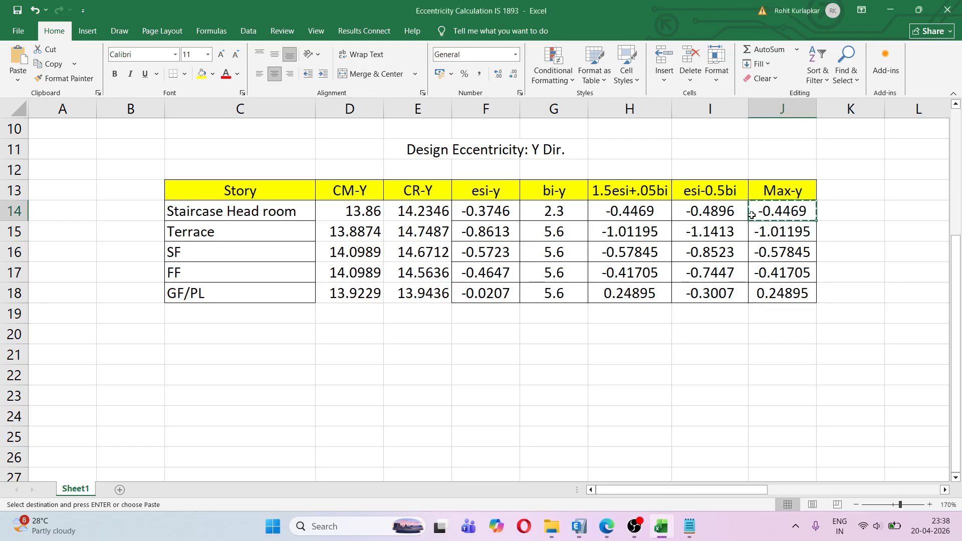
left_click(833, 287)
scroll(844, 279, "up", 3)
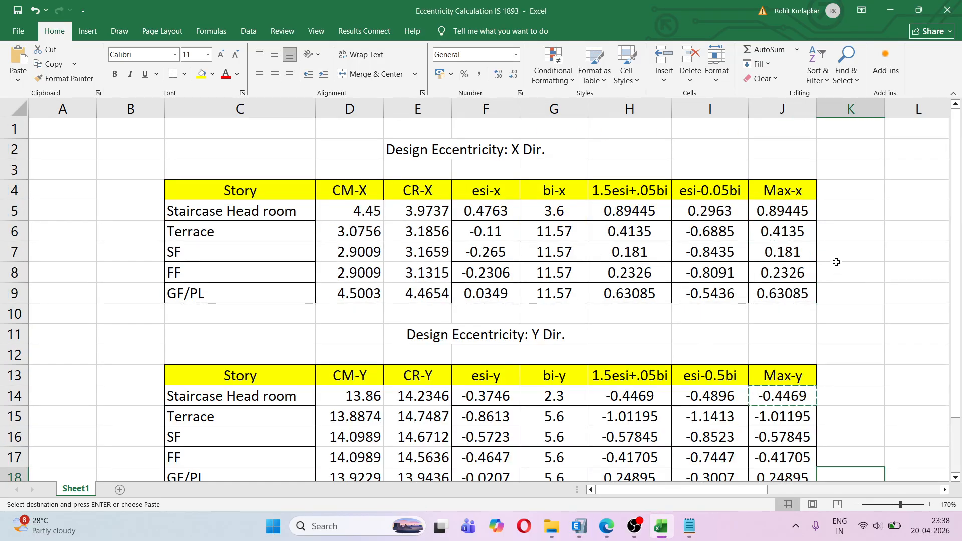
key("Escape")
scroll(852, 272, "down", 3)
scroll(807, 235, "up", 3)
left_click(798, 212)
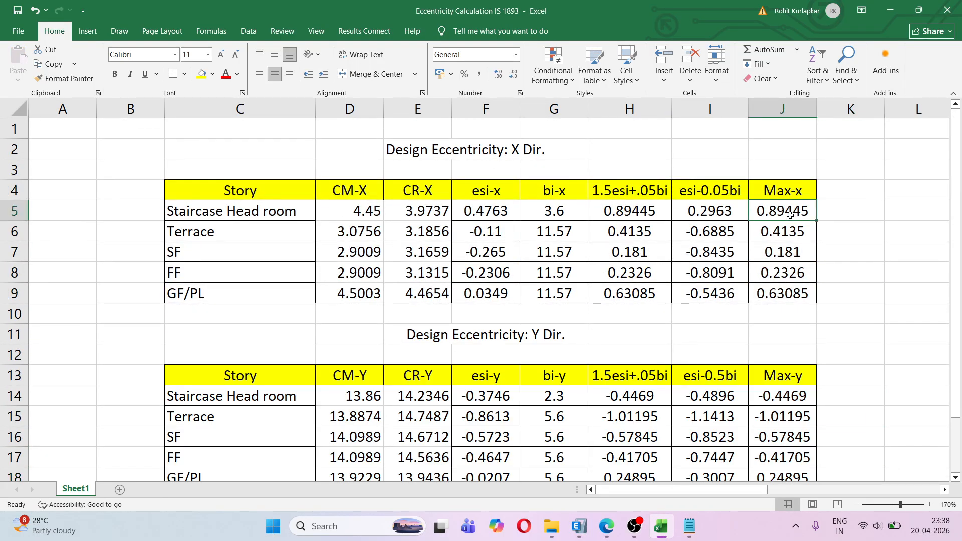
left_click(795, 296)
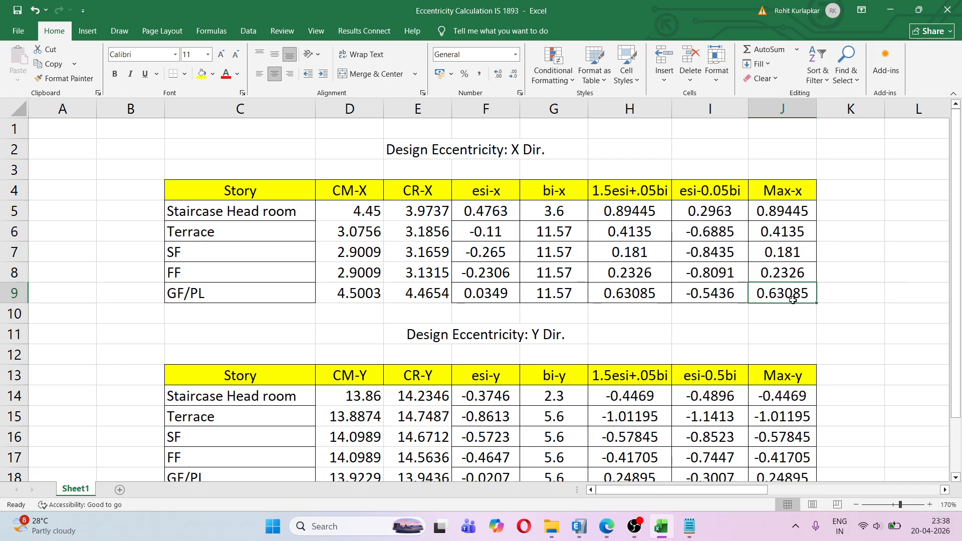
key("ctrl+c")
key("alt+Tab")
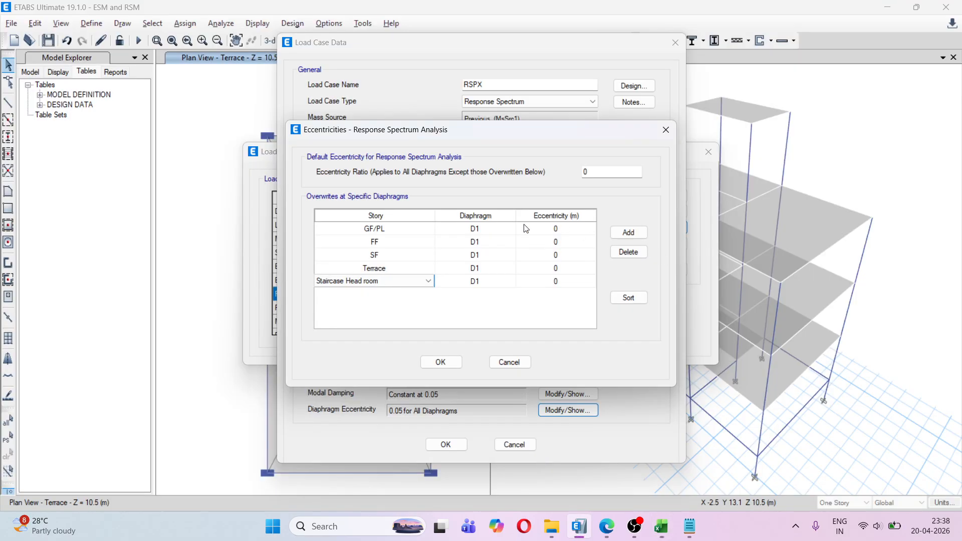
left_click(557, 230)
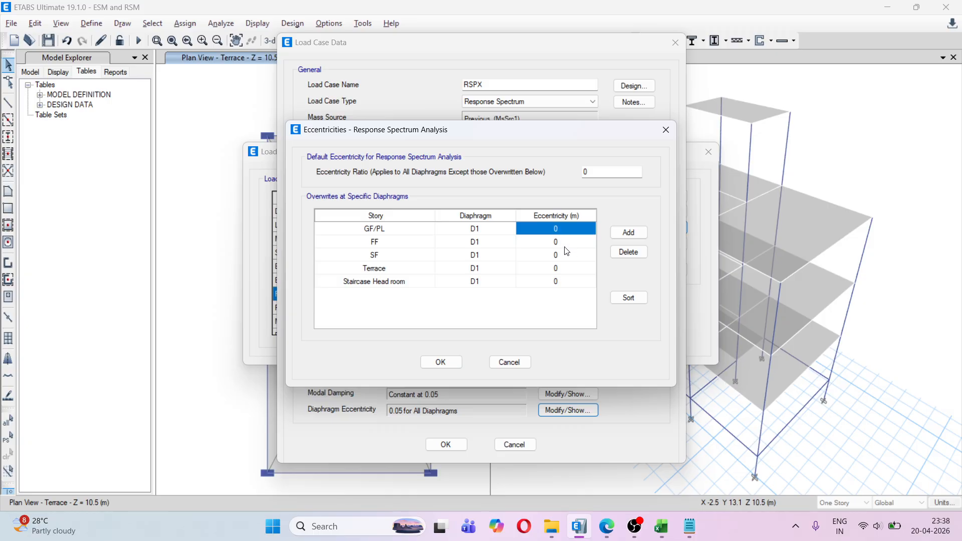
left_click(559, 229)
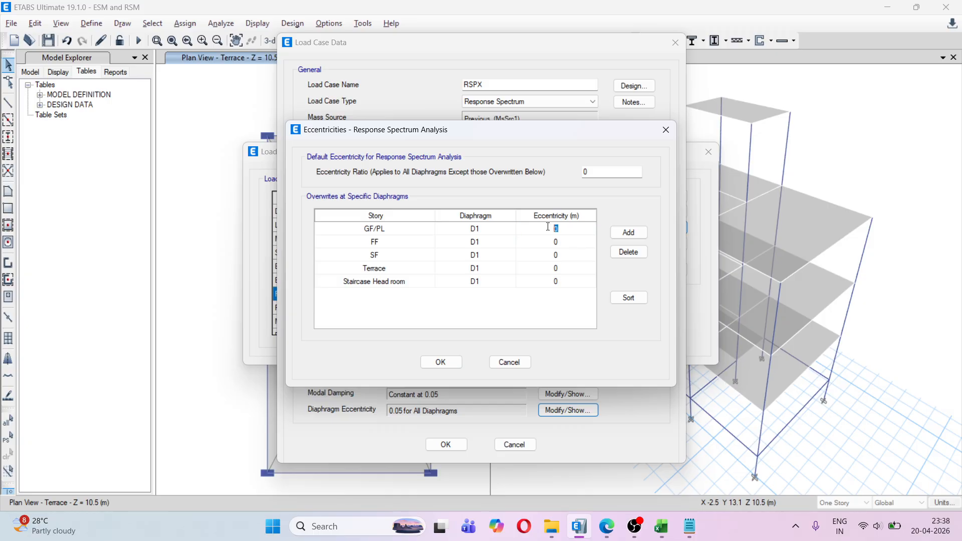
key("ctrl+v")
Step: Copy the FF Max-x value from Excel and enter 0.2326 m as the FF eccentricity in ETABS
key("alt+Tab")
left_click(790, 268)
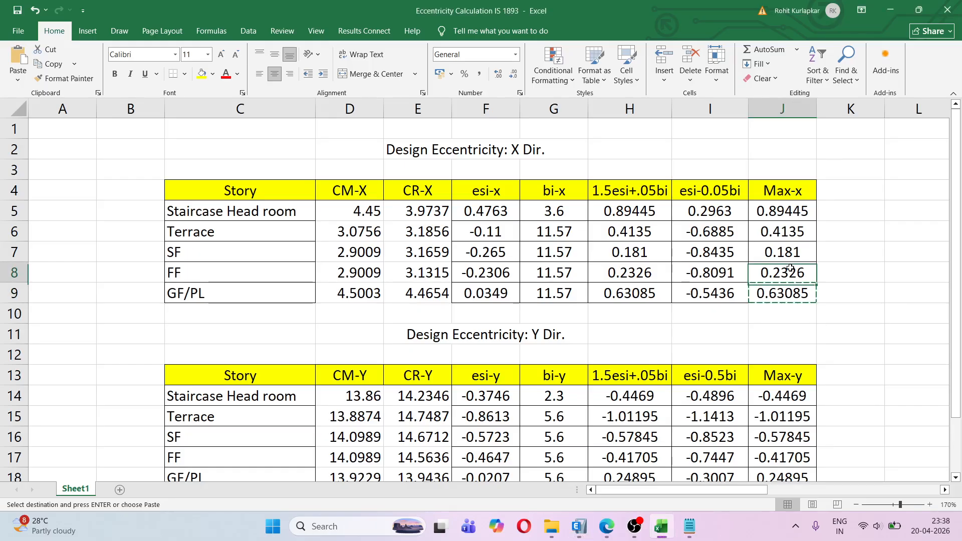
key("ctrl+c")
key("alt+Tab")
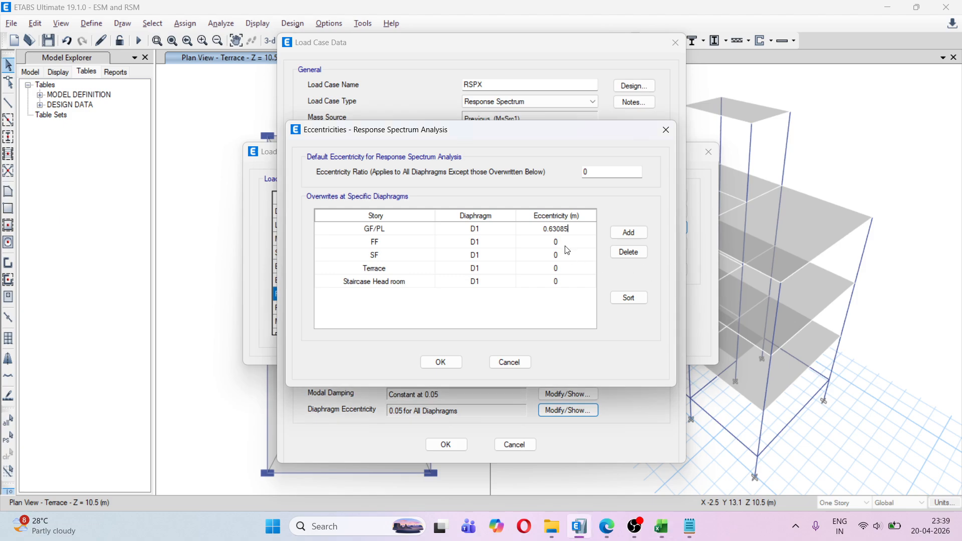
left_click(560, 243)
left_click(564, 241)
key("ctrl+v")
Step: Copy the SF Max-x value from Excel and enter 0.181 m as the SF eccentricity in ETABS
key("alt+Tab")
left_click(789, 249)
key("ctrl+c")
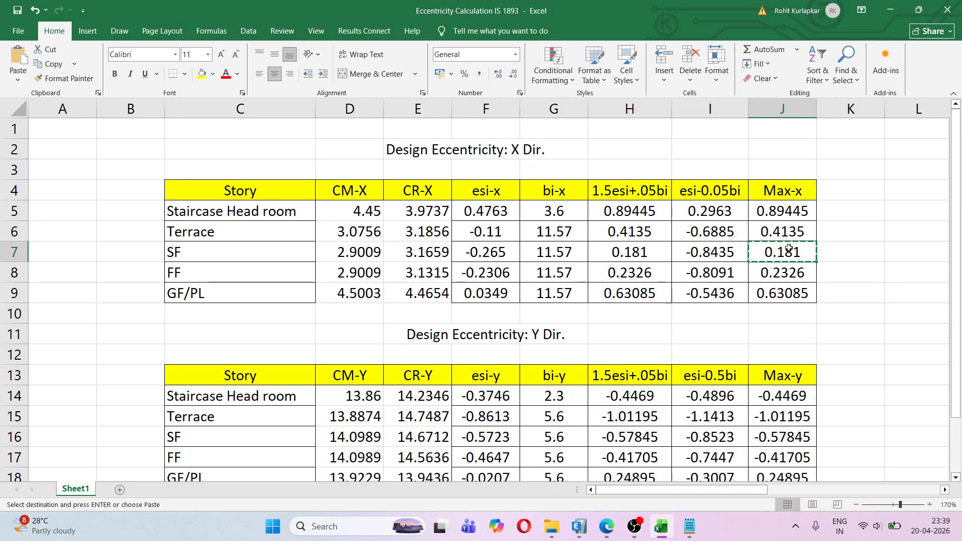
key("alt+Tab")
left_click(562, 258)
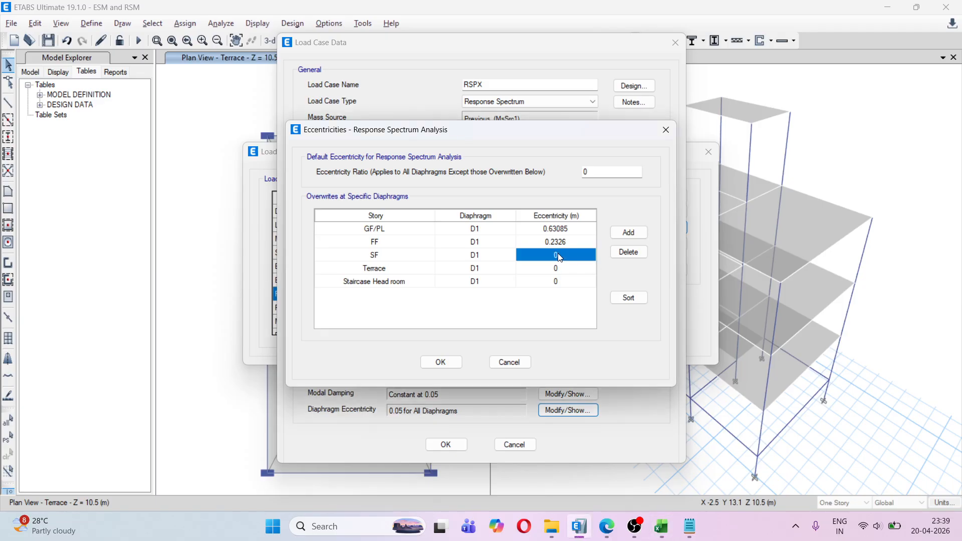
left_click(559, 256)
key("ctrl+v")
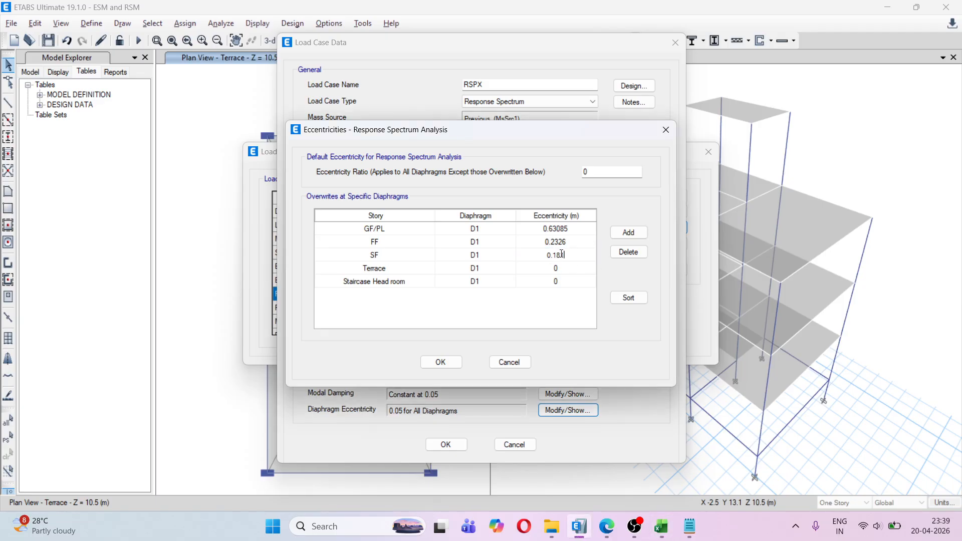
Step: Copy the Terrace Max-x value from Excel and enter 0.4135 m as the Terrace eccentricity in ETABS
key("alt+Tab")
left_click(792, 231)
key("ctrl+c")
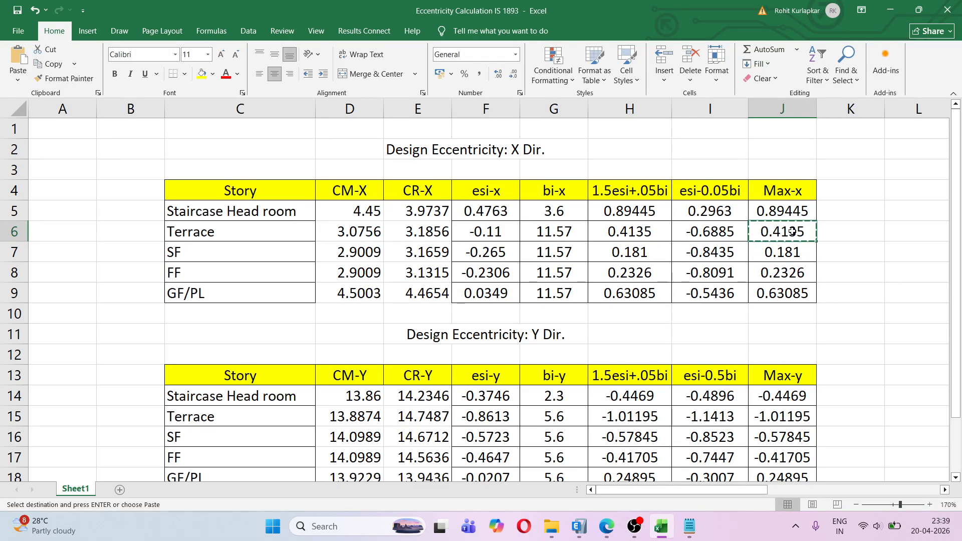
key("alt+Tab")
left_click(558, 268)
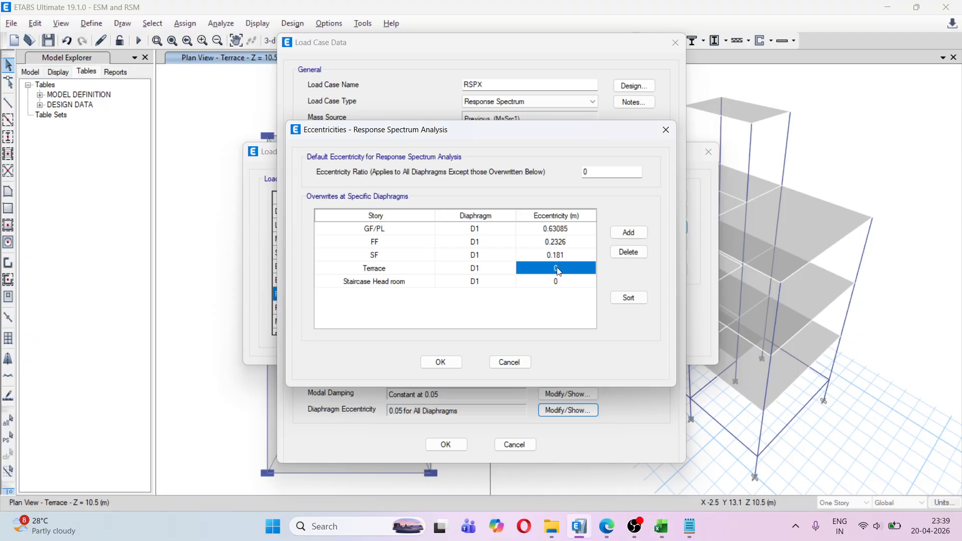
left_click(558, 268)
key("ctrl+v")
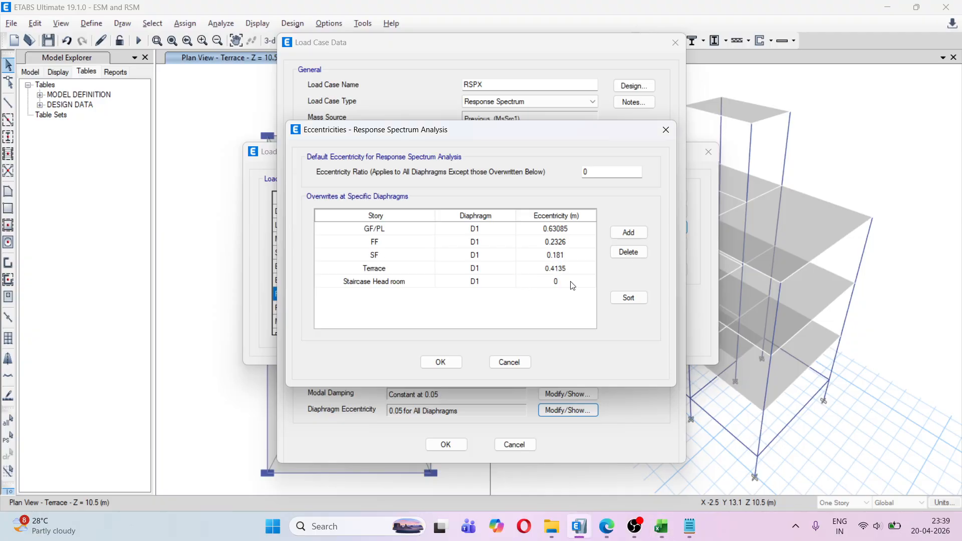
Step: Copy the Staircase Head room Max-x value from Excel, enter 0.89445 m as its eccentricity in ETABS, and accept the RSPX load case
key("alt+Tab")
left_click(776, 215)
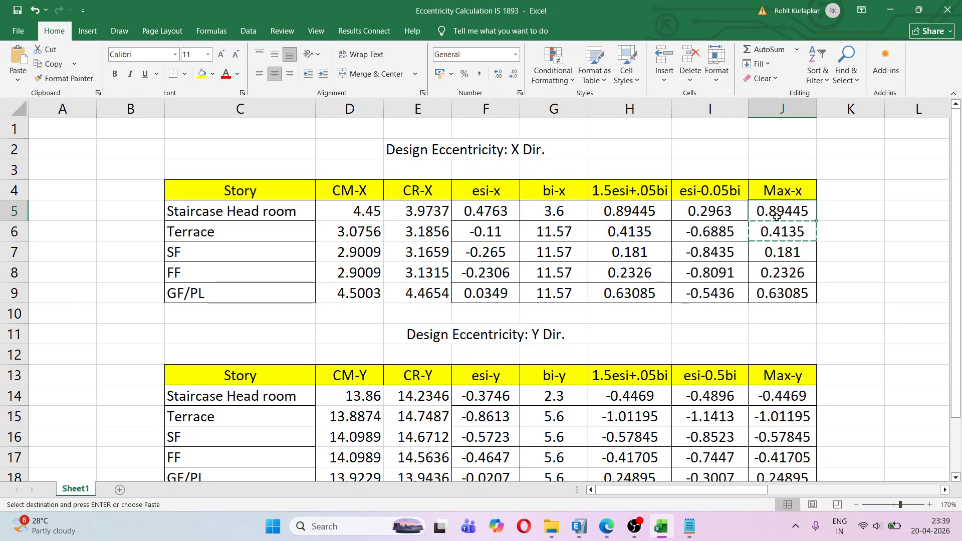
key("ctrl+c")
key("alt+Tab")
left_click(559, 283)
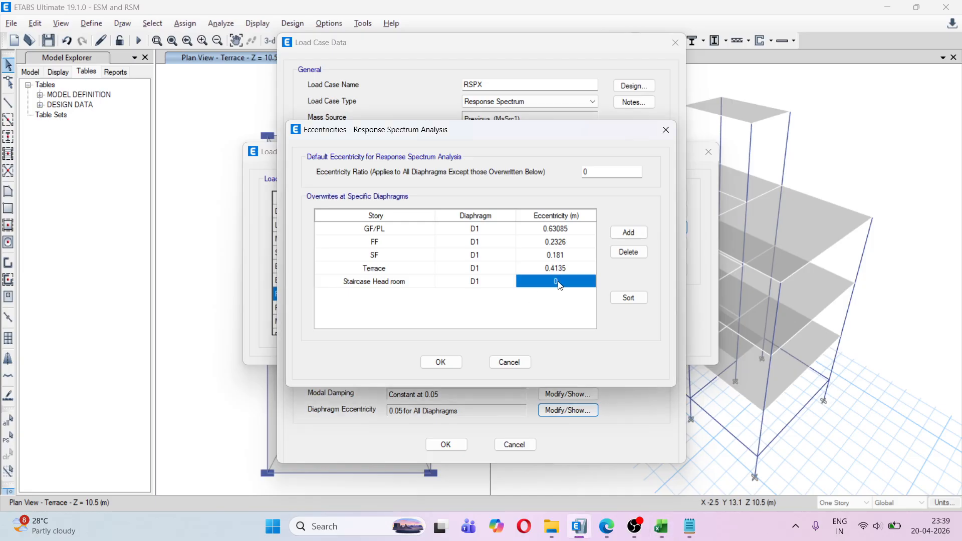
left_click(559, 282)
key("ctrl+v")
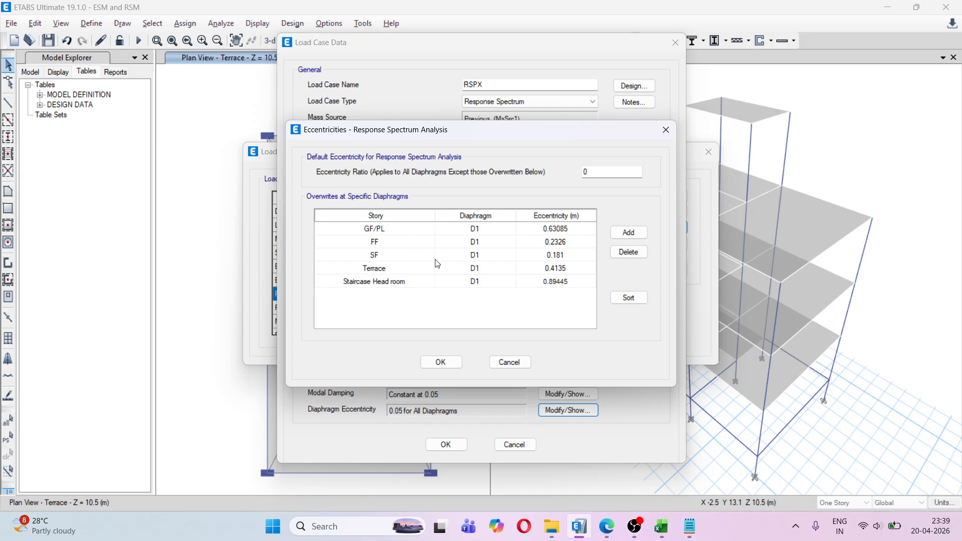
left_click(434, 360)
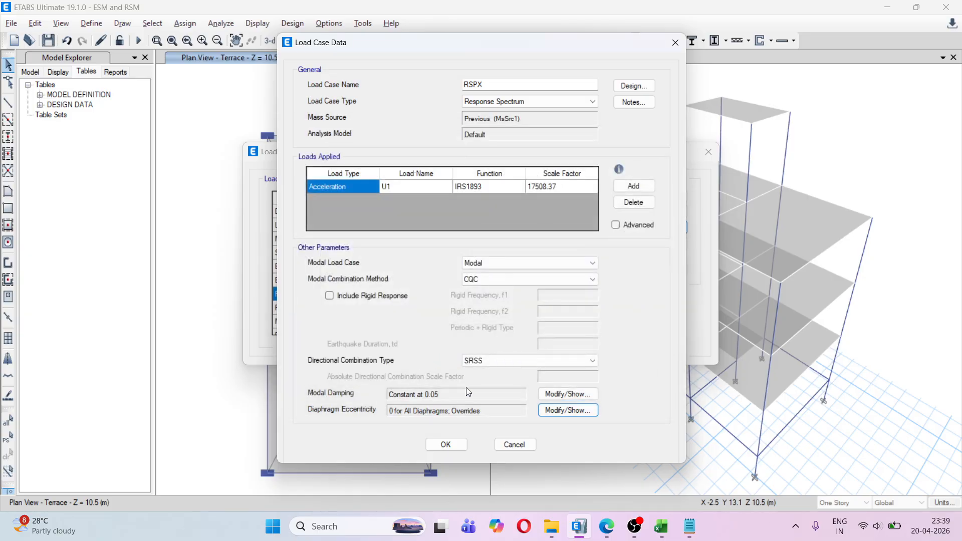
left_click(442, 446)
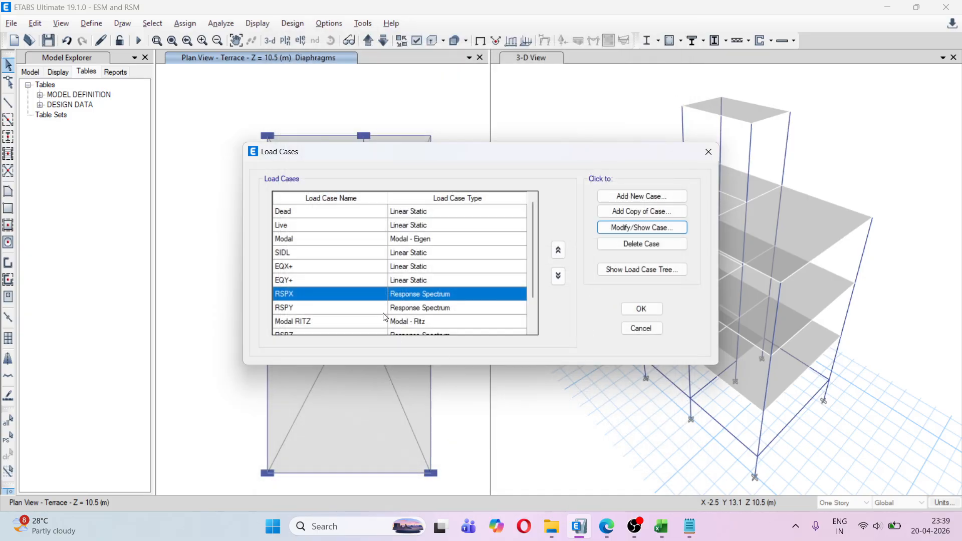
Step: Open the diaphragm eccentricity settings of the RSPY load case and clear the default eccentricity ratio
left_click(402, 307)
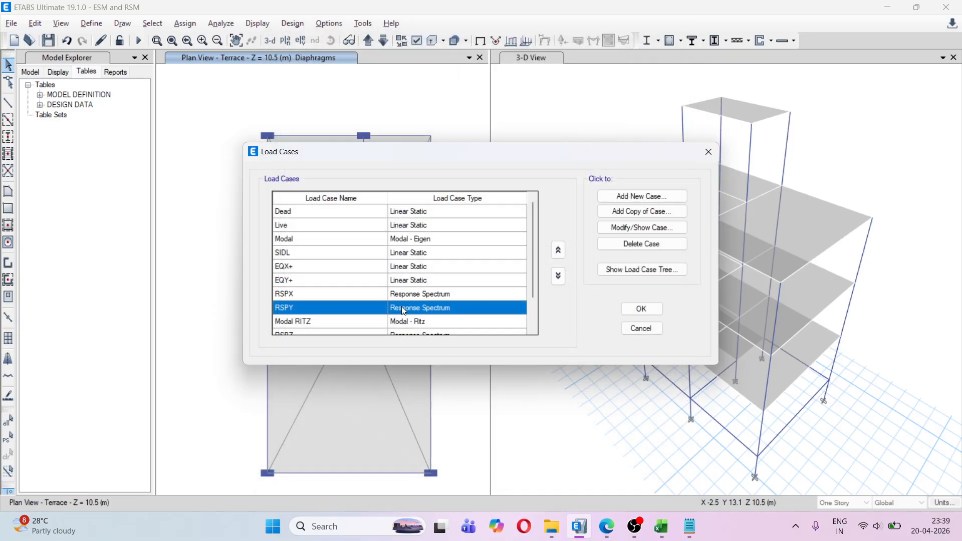
left_click(663, 230)
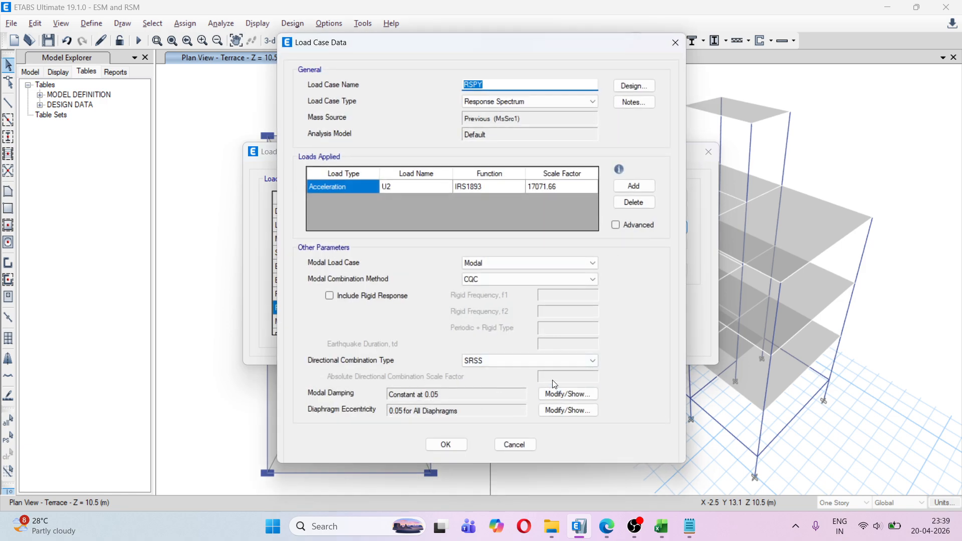
left_click(564, 410)
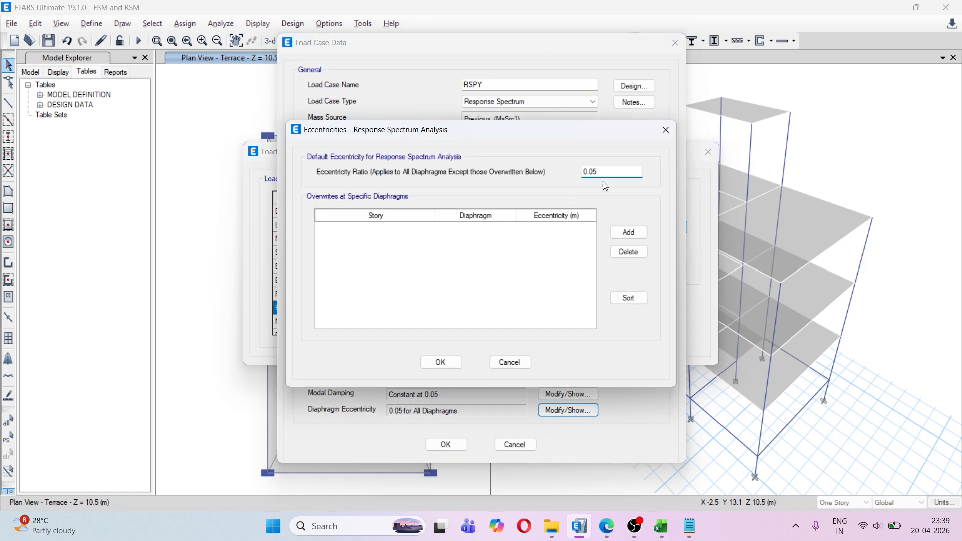
key("BackSpace")
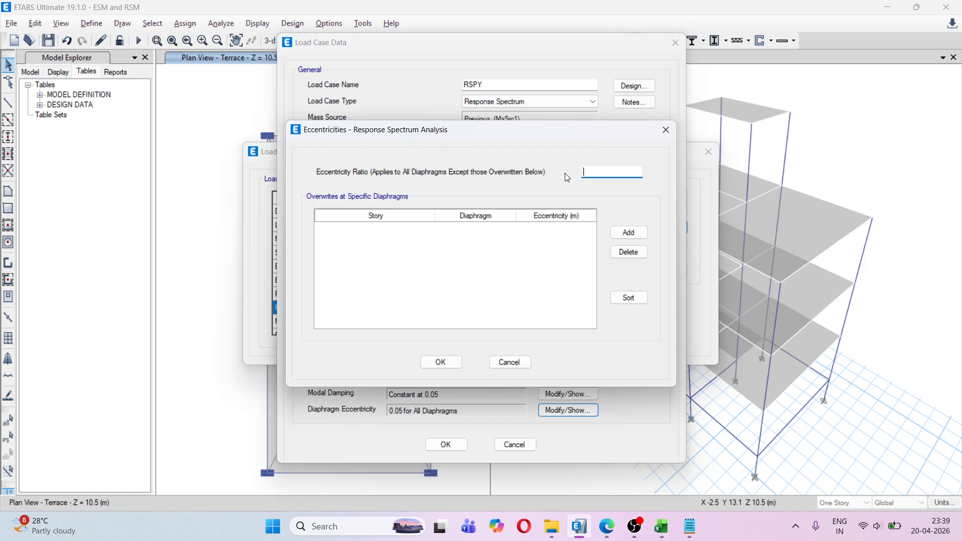
key("alt+Tab")
key("alt+Tab")
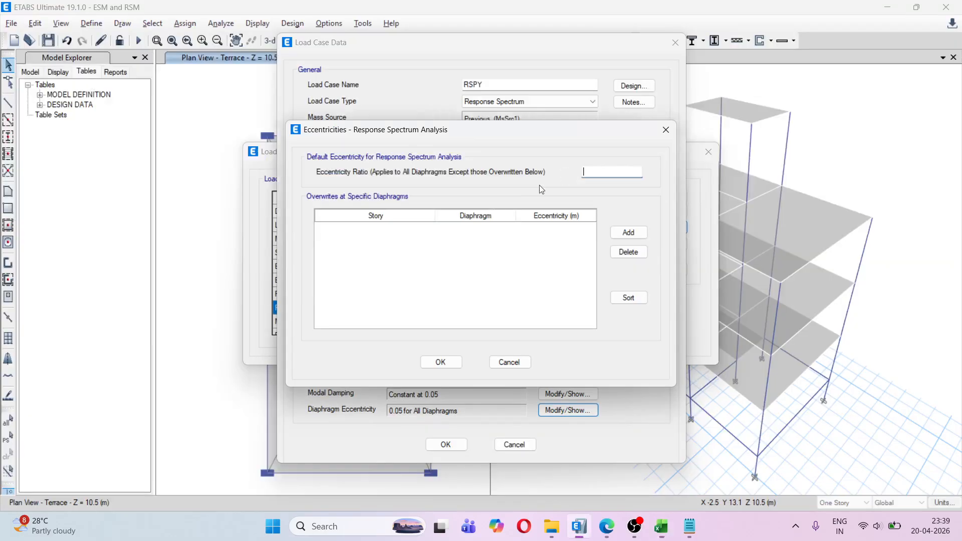
Step: Add five diaphragm overwrite rows to the RSPY eccentricities
left_click(620, 234)
left_click(620, 233)
left_click(619, 233)
left_click(619, 233)
left_click(620, 234)
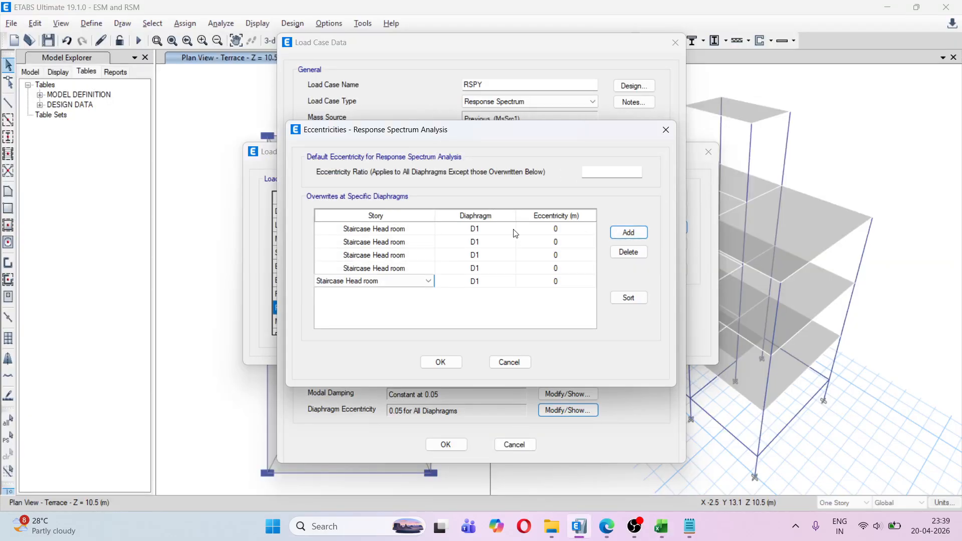
Step: Assign the stories GF/PL, FF, SF and Terrace to the first four overwrite rows, keeping Staircase Head room for the fifth
left_click(403, 232)
left_click(420, 230)
left_click(378, 272)
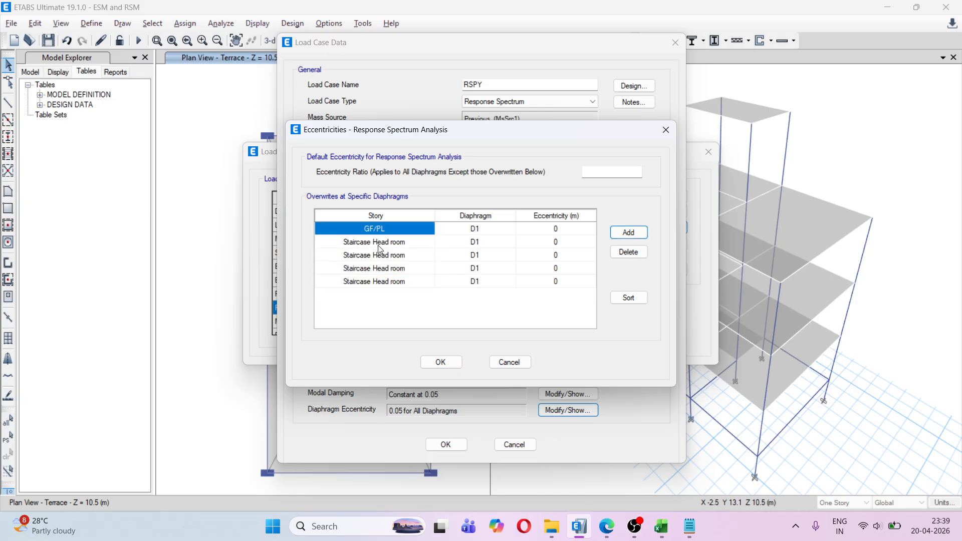
left_click(406, 245)
left_click(408, 243)
left_click(380, 266)
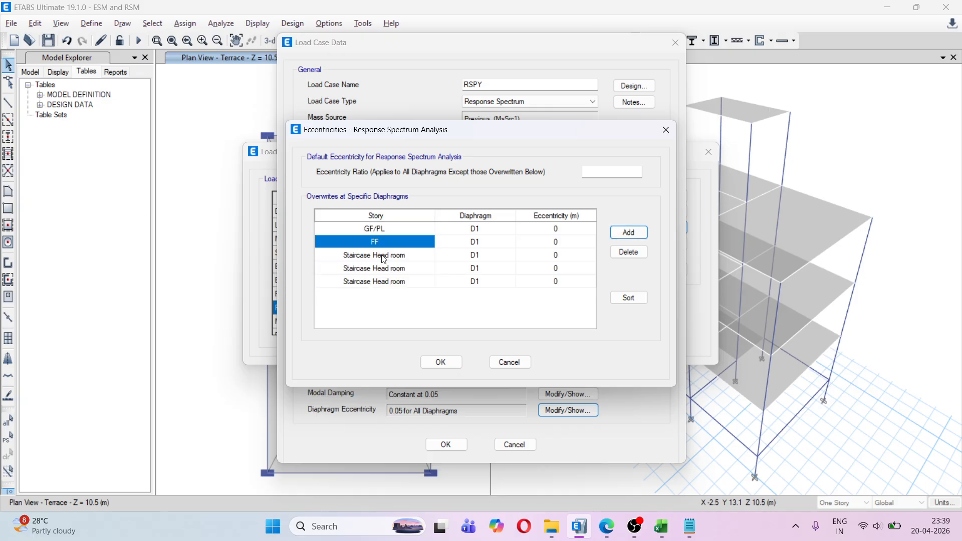
left_click(425, 257)
left_click(425, 257)
left_click(381, 279)
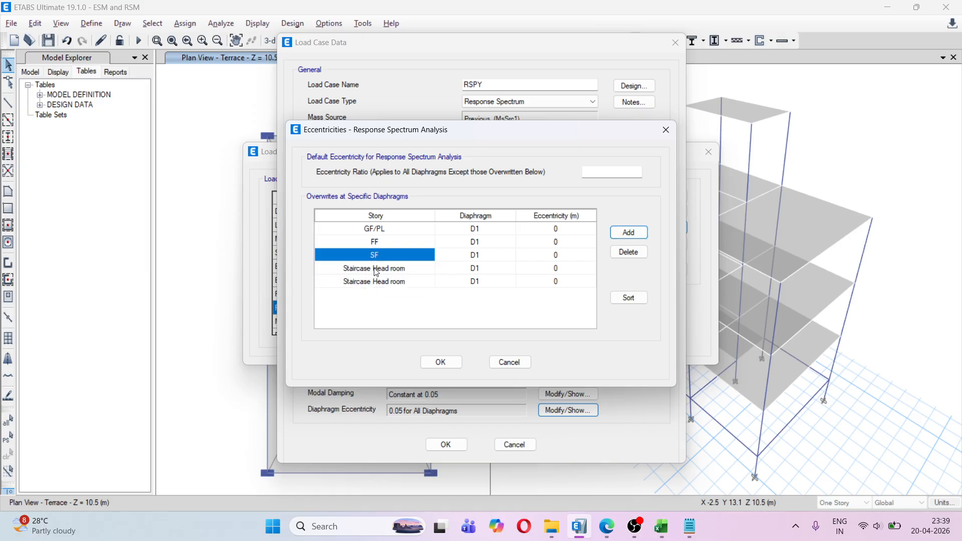
left_click(415, 270)
left_click(415, 275)
left_click(381, 291)
left_click(383, 283)
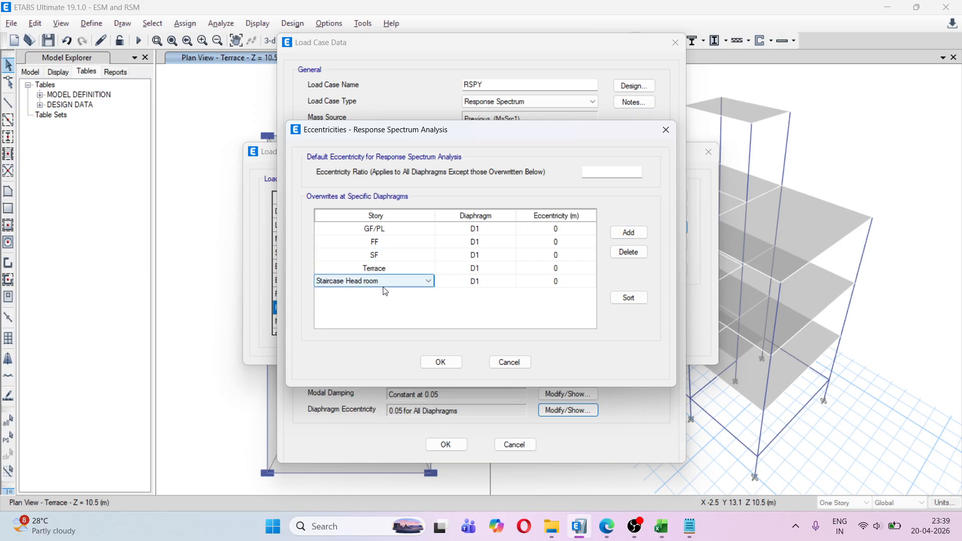
Step: Copy the GF/PL Max-y value from Excel and enter 0.24895 m as the GF/PL eccentricity in ETABS
key("alt+Tab")
scroll(775, 280, "down", 2)
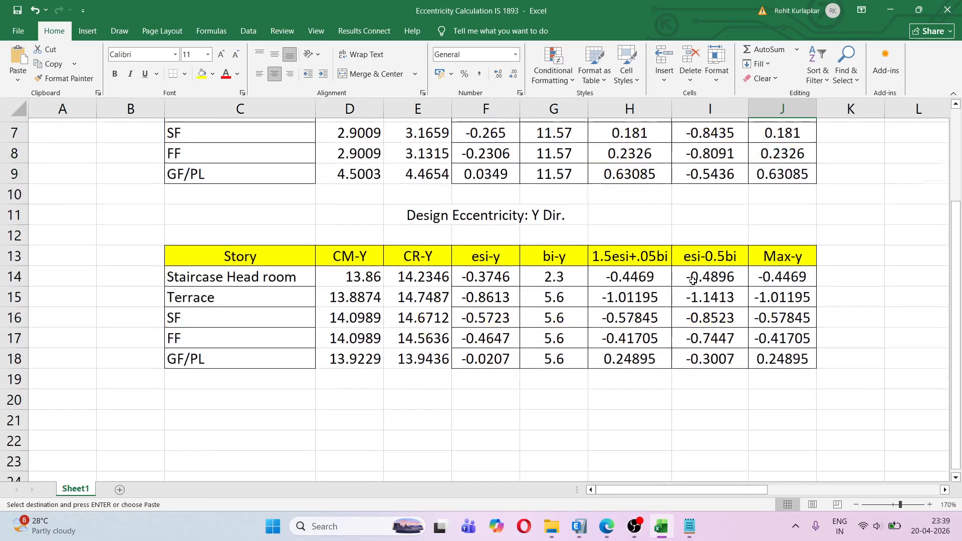
left_click(797, 353)
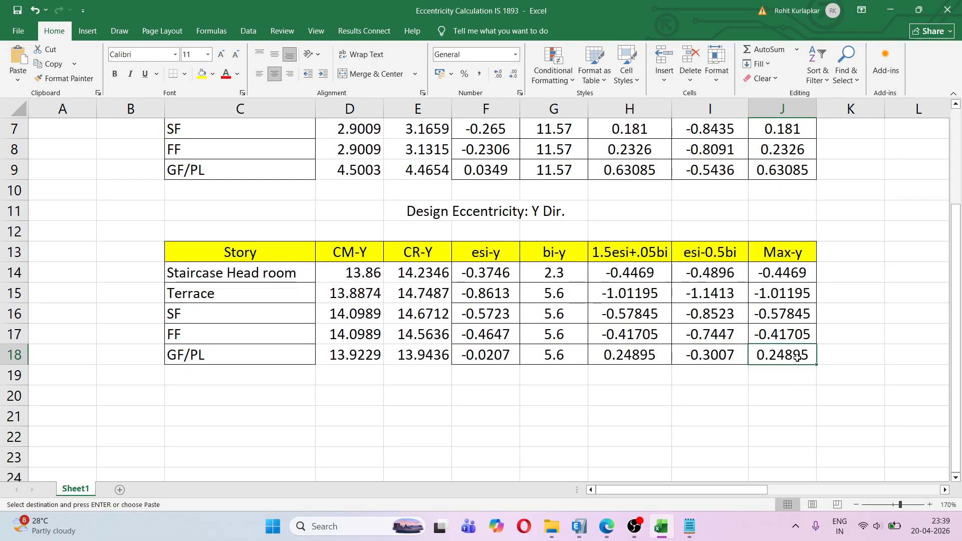
key("alt+Tab")
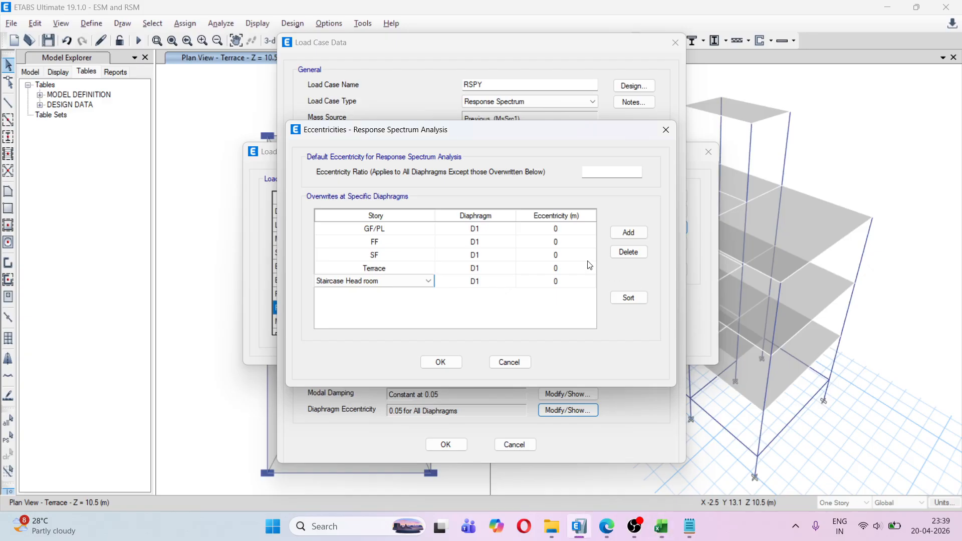
left_click(555, 231)
left_click(559, 230)
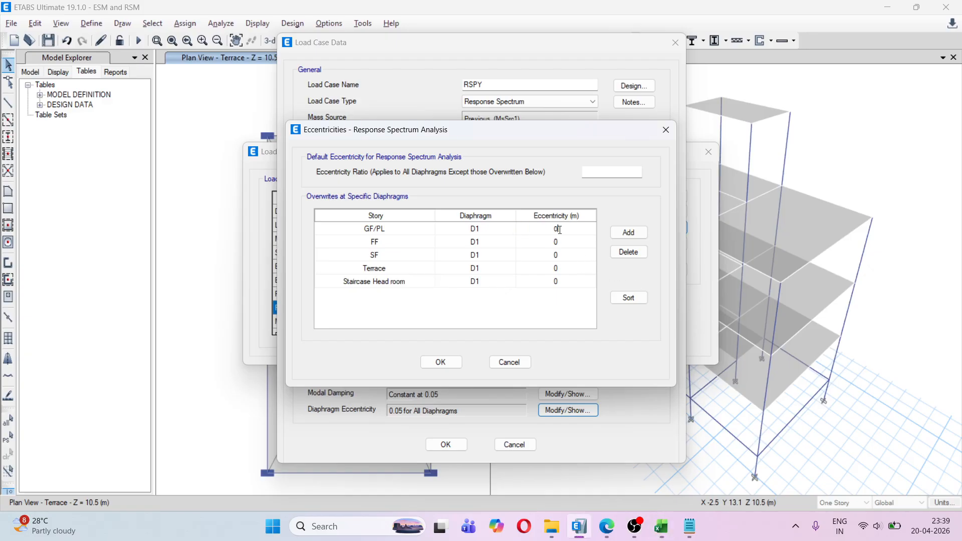
key("ctrl+v")
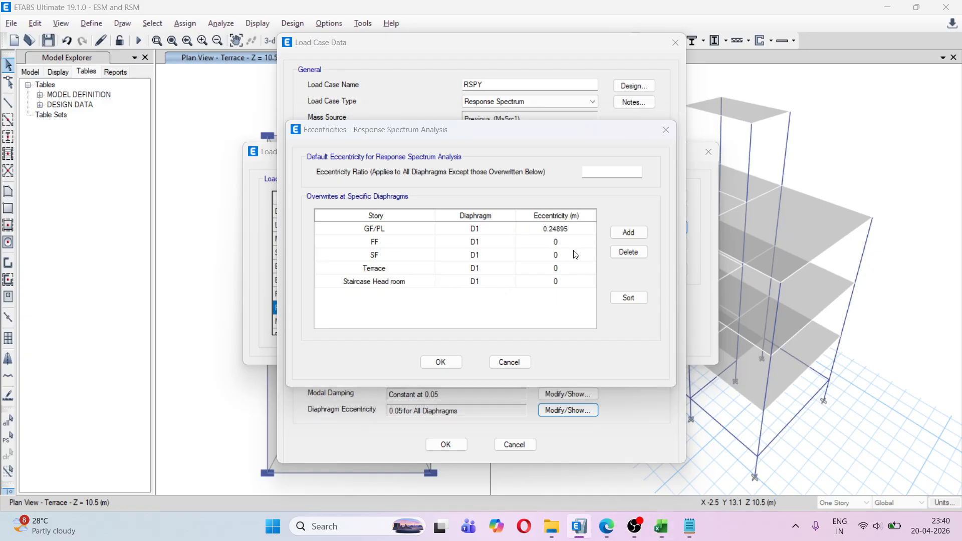
Step: Copy the FF Max-y value from Excel and enter -0.41705 m as the FF eccentricity in ETABS
key("alt+Tab")
left_click(770, 335)
key("ctrl+c")
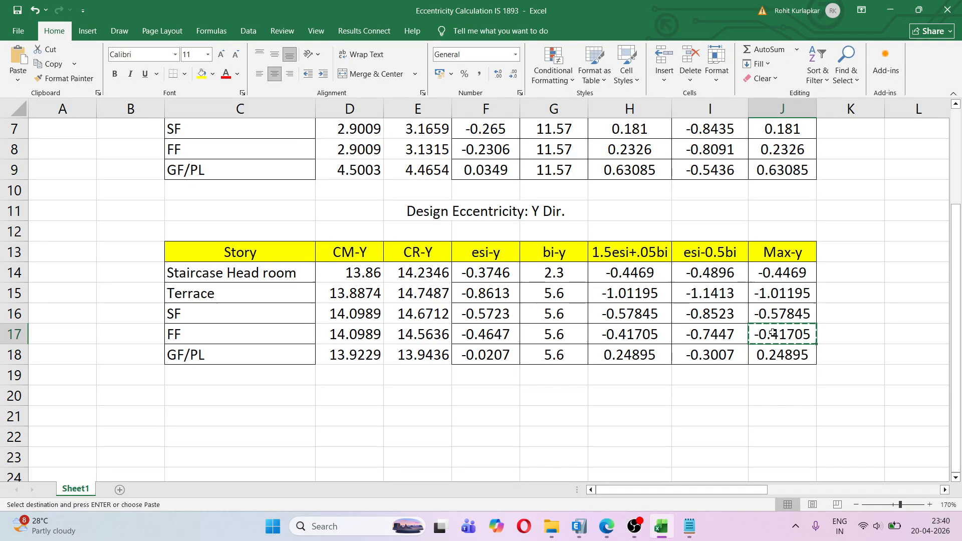
key("alt+Tab")
left_click(557, 240)
left_click(559, 242)
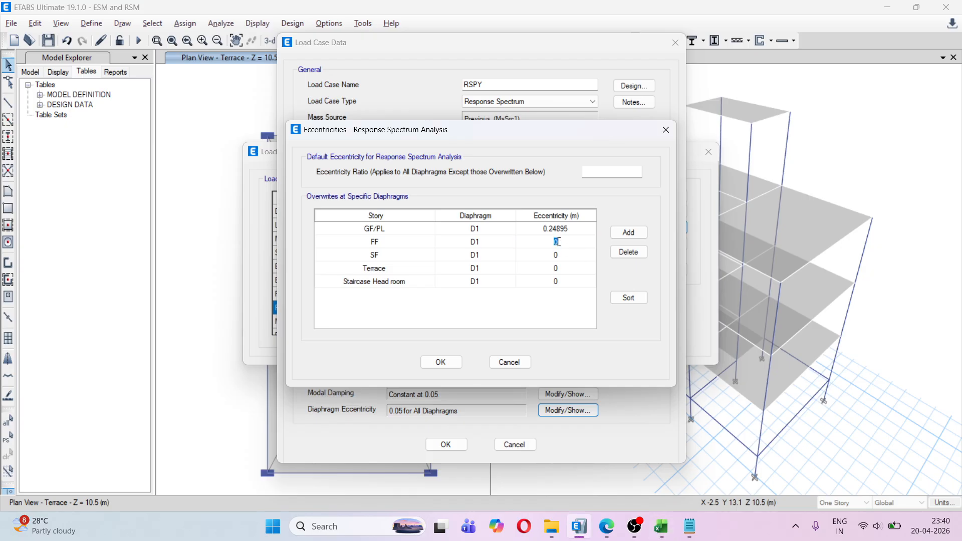
key("ctrl+v")
Step: Copy the SF Max-y value from Excel and enter -0.57845 m as the SF eccentricity in ETABS
left_click(557, 255)
key("alt+Tab")
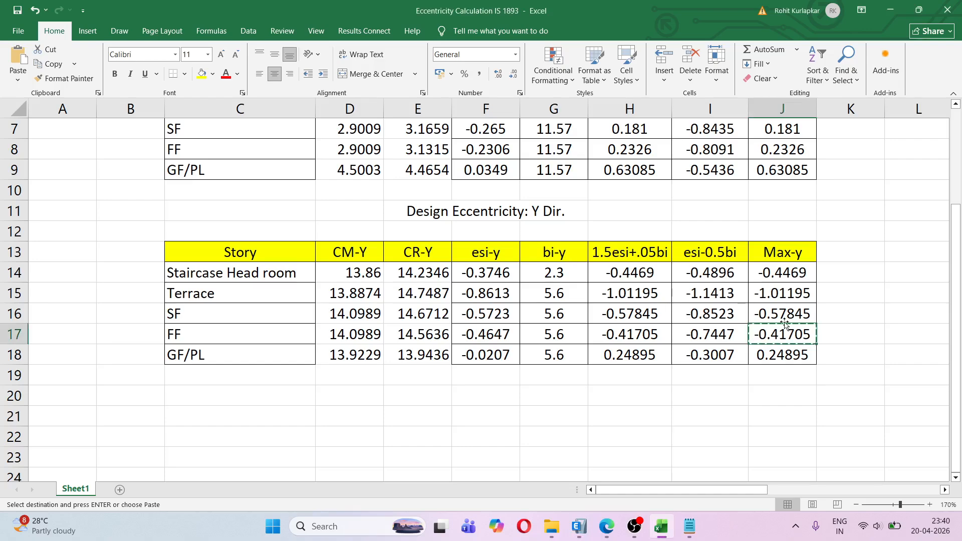
left_click(785, 321)
key("ctrl+c")
key("alt+Tab")
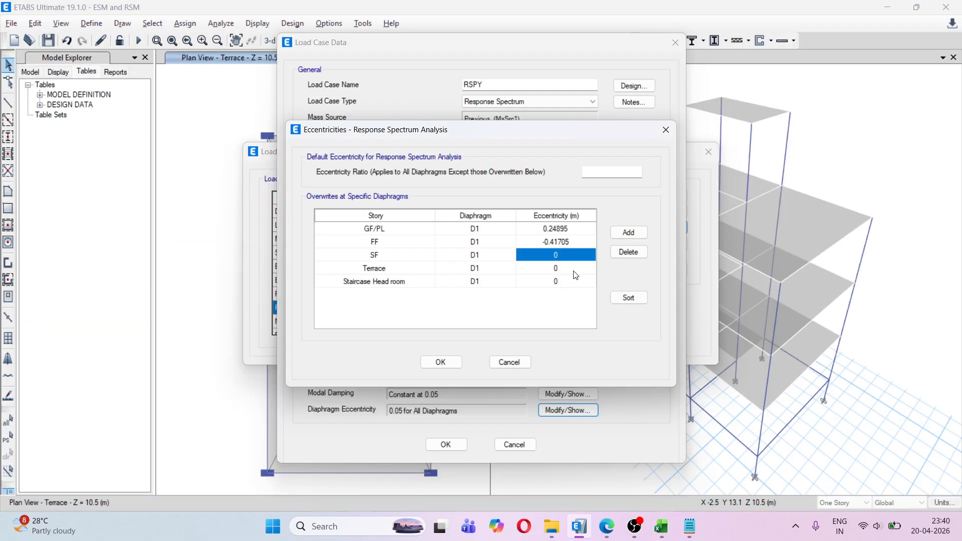
left_click(560, 257)
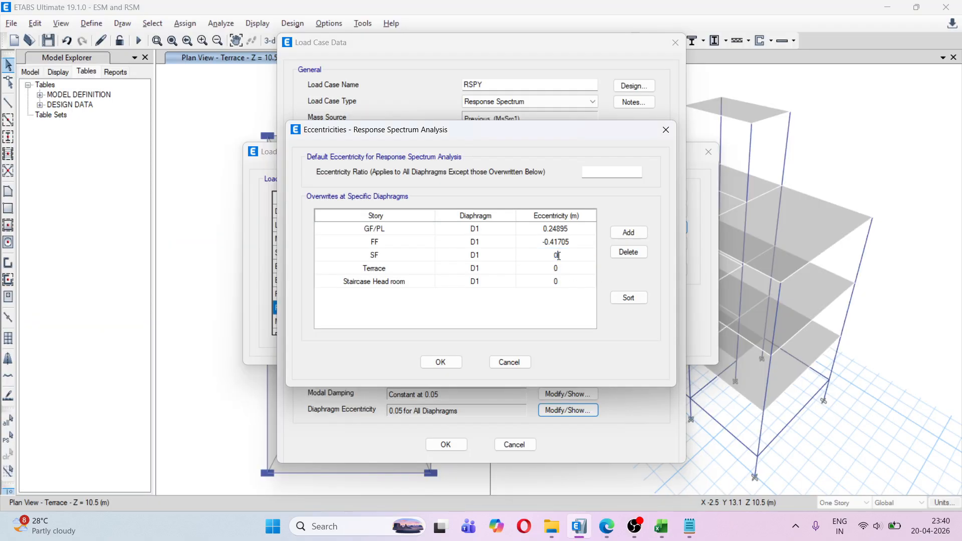
key("ctrl+v")
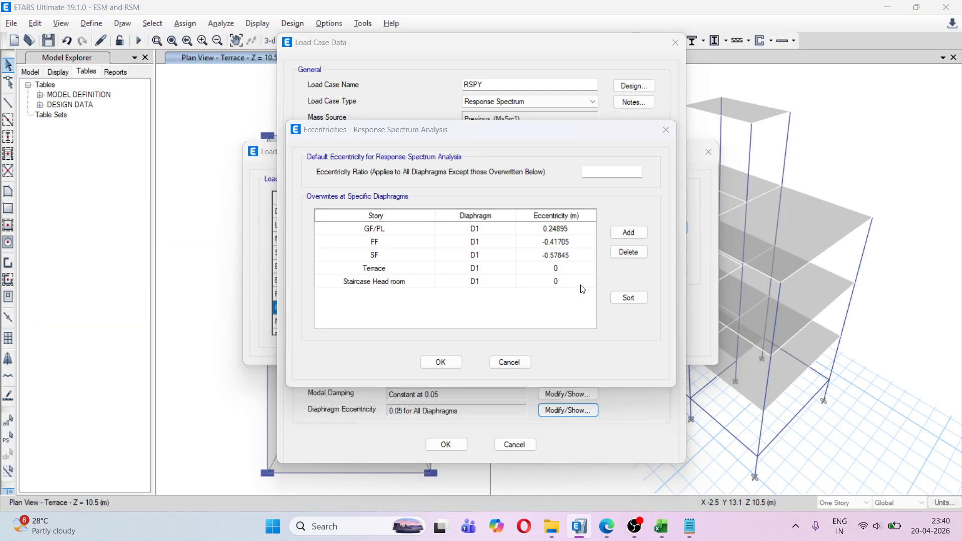
Step: Copy the FF Max-y value from Excel and enter -0.41705 m as the Terrace eccentricity in ETABS
key("alt+Tab")
left_click(774, 333)
key("ctrl+c")
key("alt+Tab")
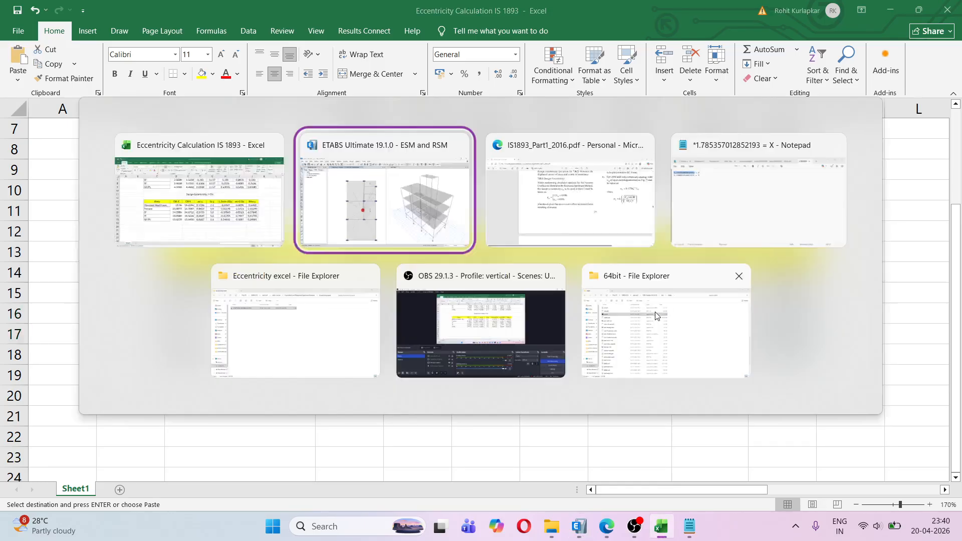
left_click(557, 269)
left_click(560, 271)
key("ctrl+v")
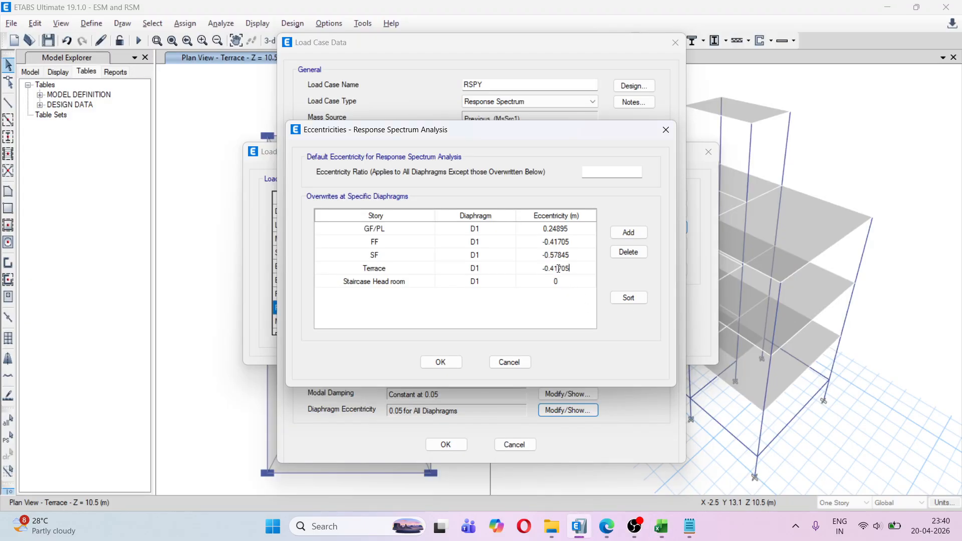
Step: Copy the GF/PL Max-y value from Excel, enter 0.24895 m as the Staircase Head room eccentricity in ETABS, and accept the RSPY load case
key("alt+Tab")
left_click(801, 353)
key("ctrl+c")
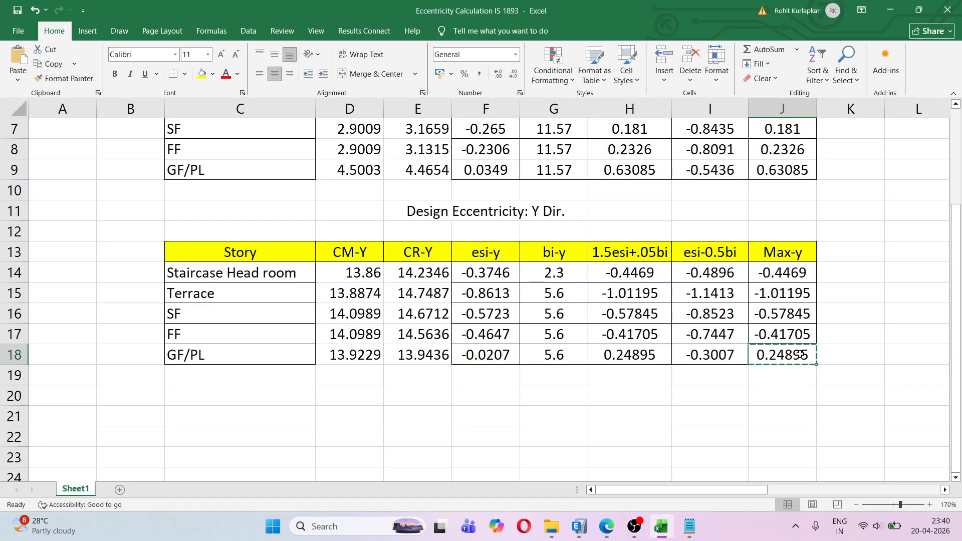
key("alt+Tab")
left_click(559, 279)
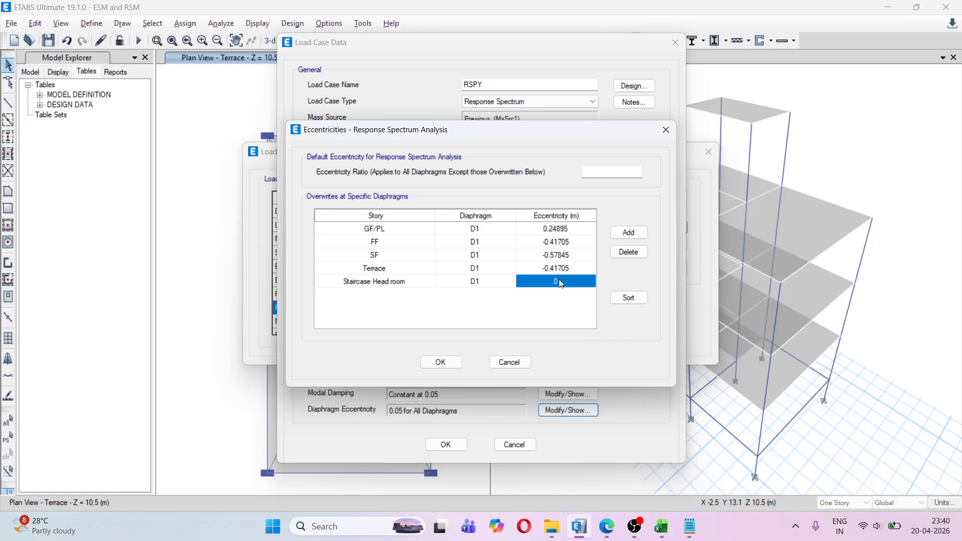
left_click(559, 279)
key("ctrl+v")
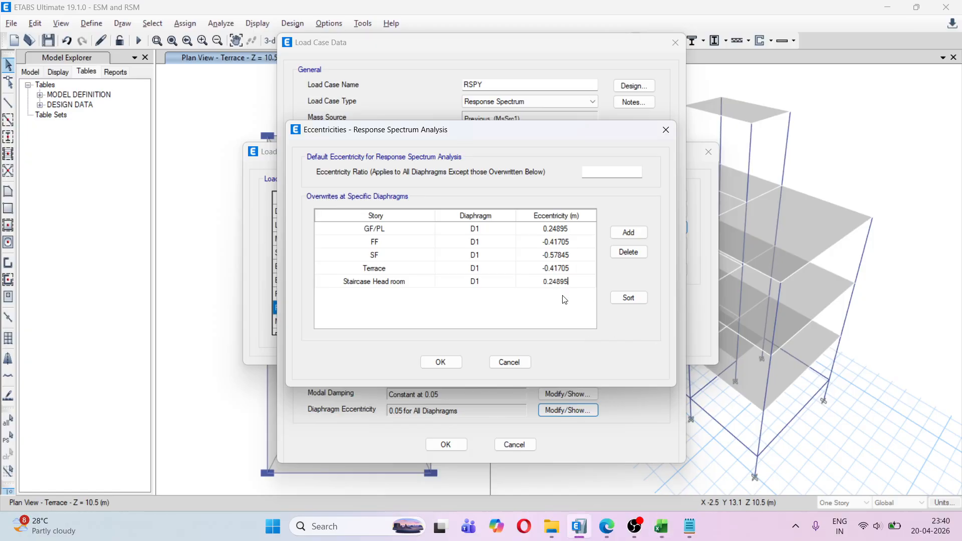
left_click(451, 361)
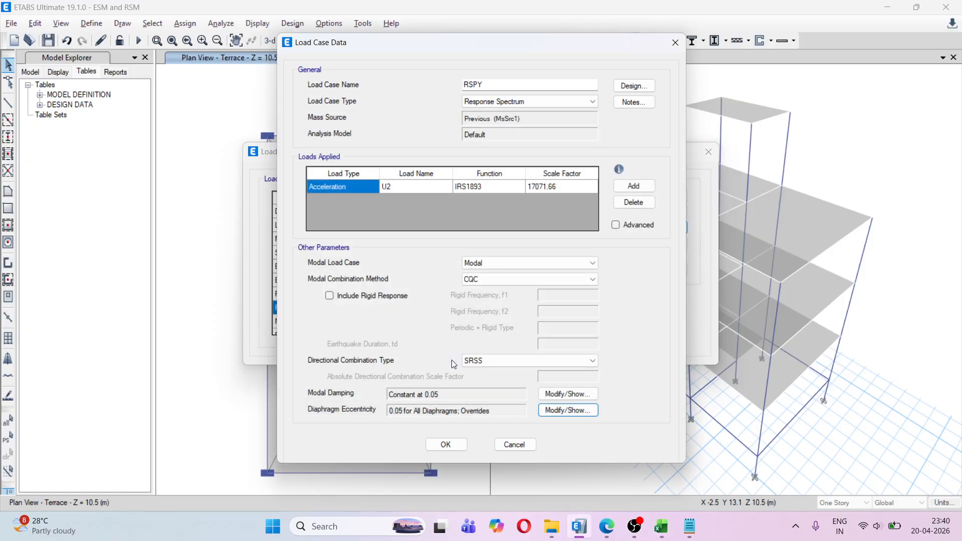
left_click(452, 442)
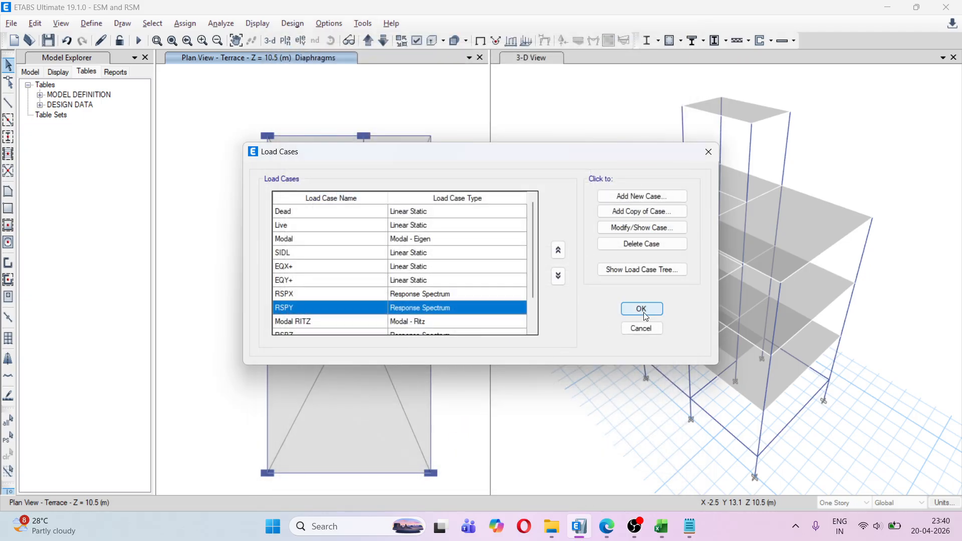
left_click(643, 311)
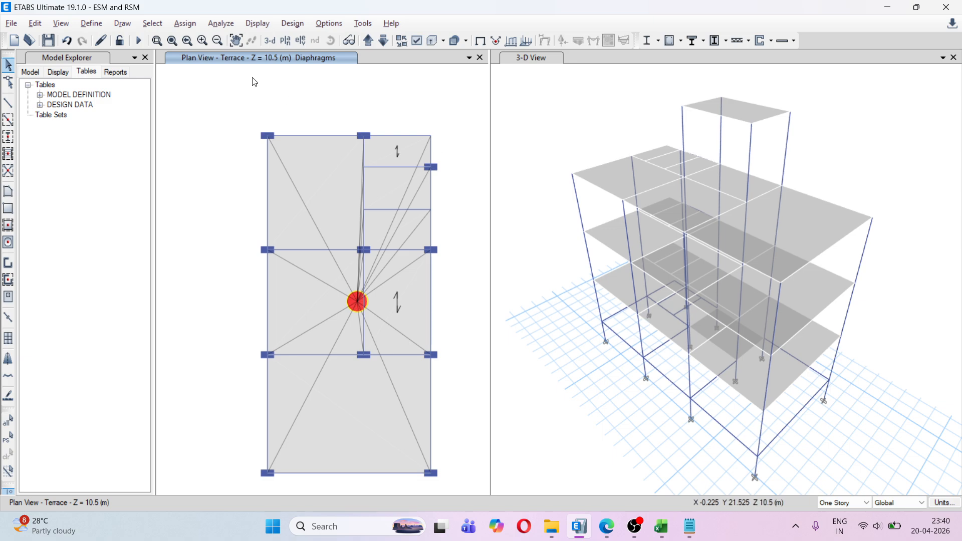
Step: Run the structural analysis of the model and close the analysis messages
left_click(222, 27)
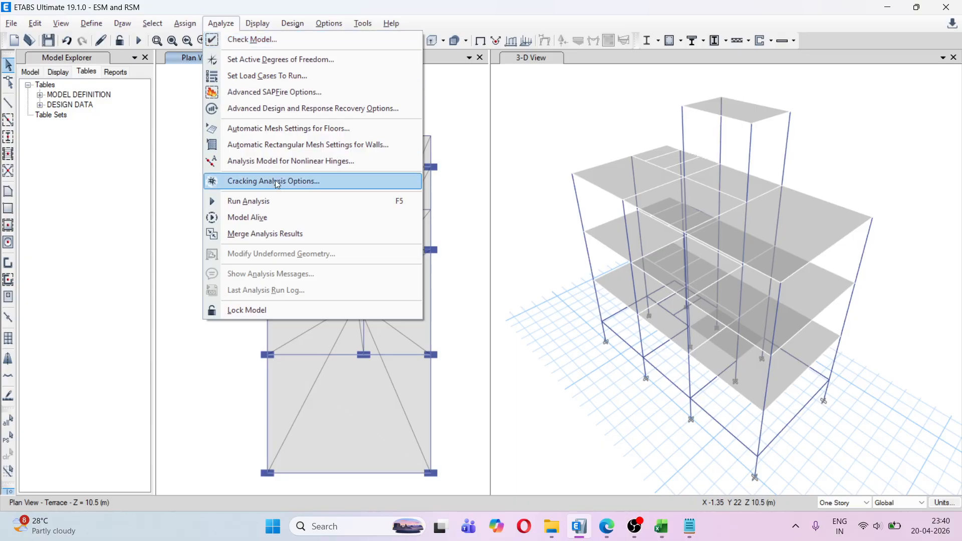
left_click(281, 199)
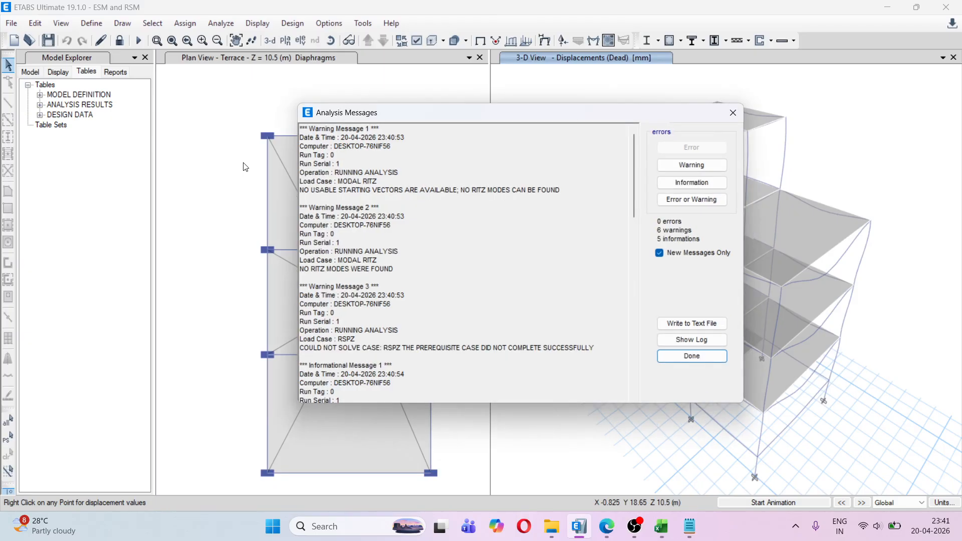
left_click(692, 356)
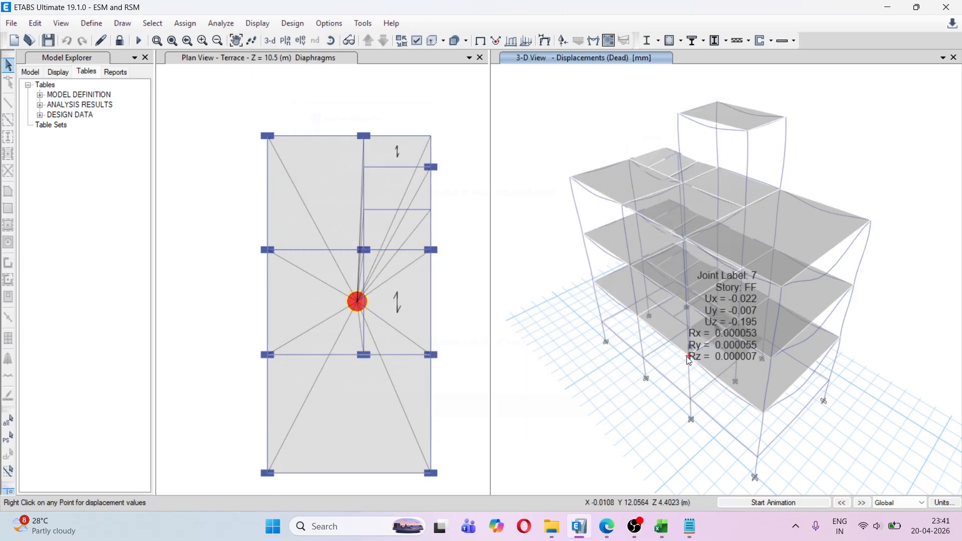
left_click(216, 26)
left_click(133, 147)
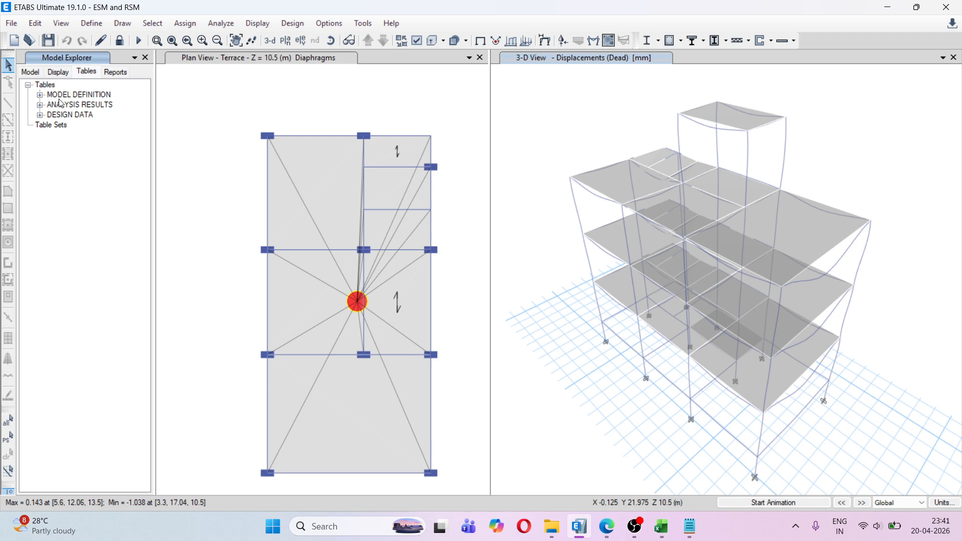
Step: Review the Modal Participating Mass Ratios table from the structure output's modal information through the final mode, and close it
left_click(39, 105)
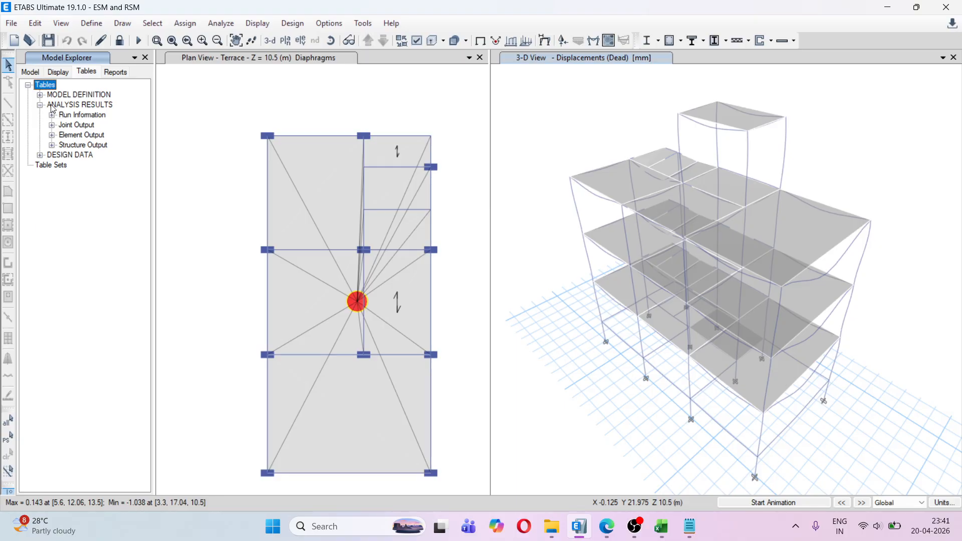
left_click(51, 145)
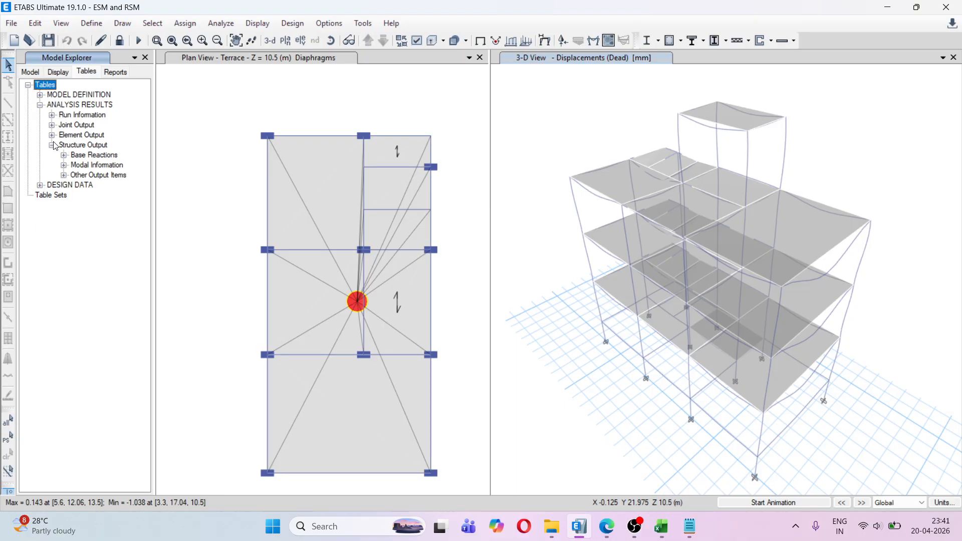
left_click(63, 165)
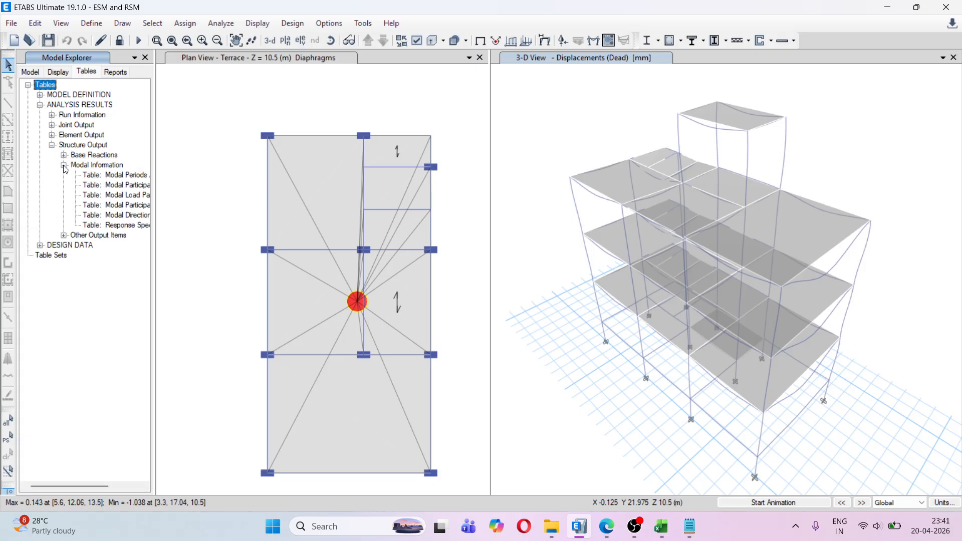
right_click(104, 184)
left_click(128, 194)
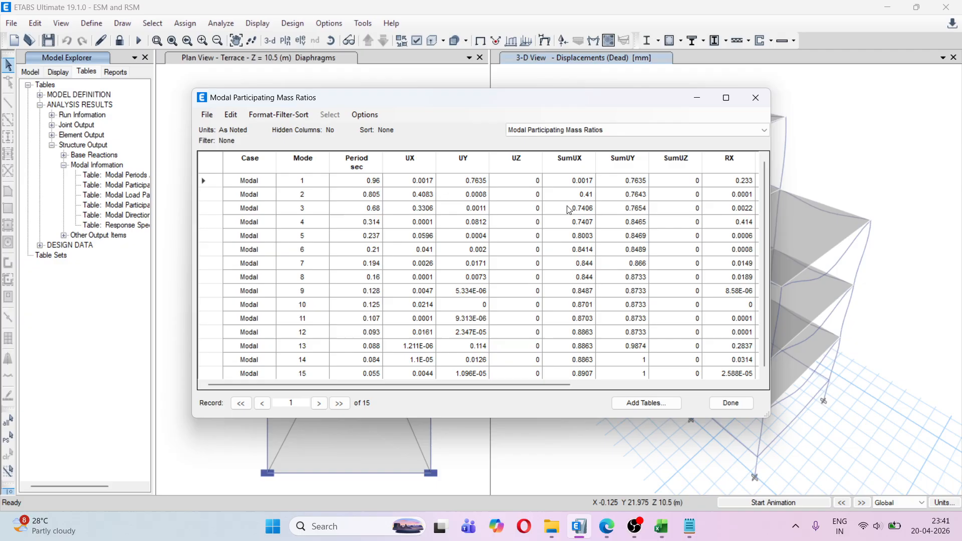
scroll(569, 213, "down", 1)
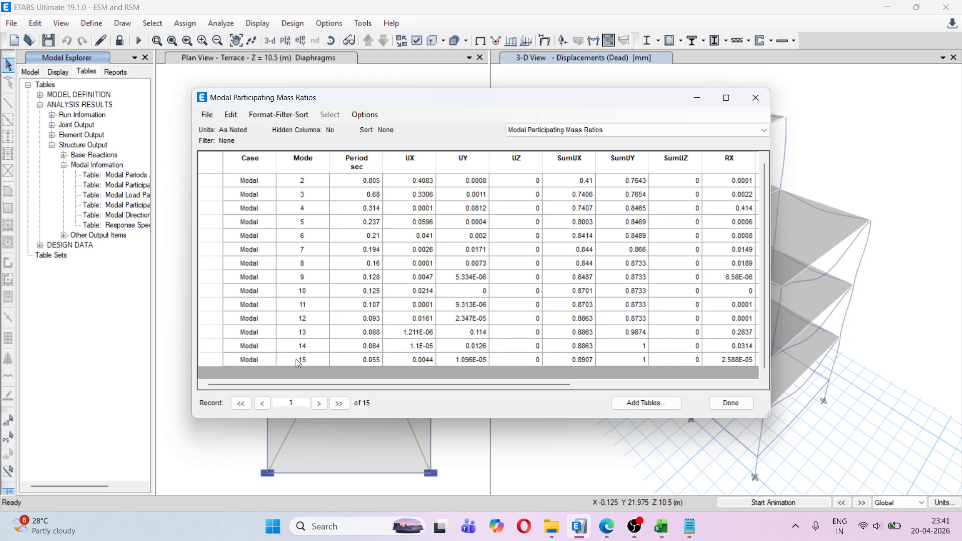
left_click(730, 403)
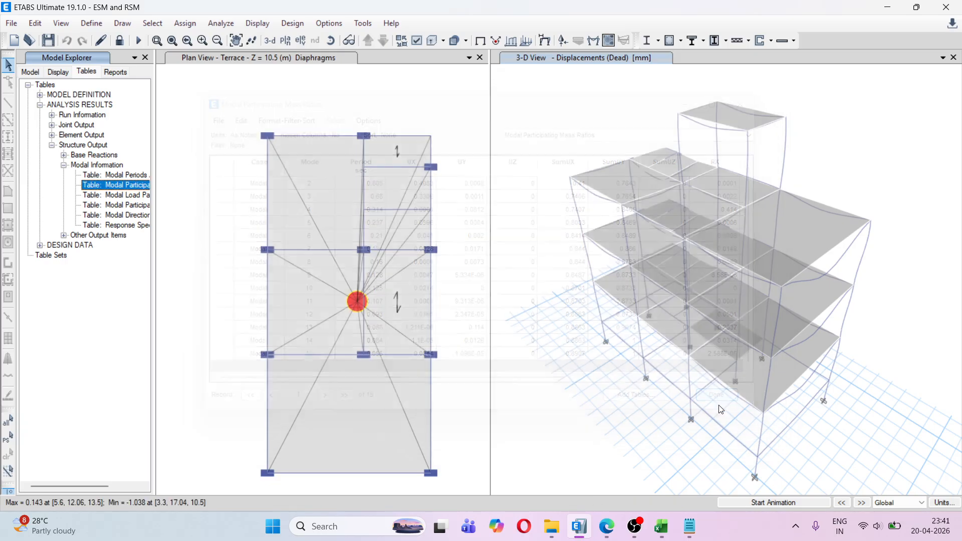
Step: Set the maximum number of modes of the Modal Eigen load case to 18
left_click(91, 23)
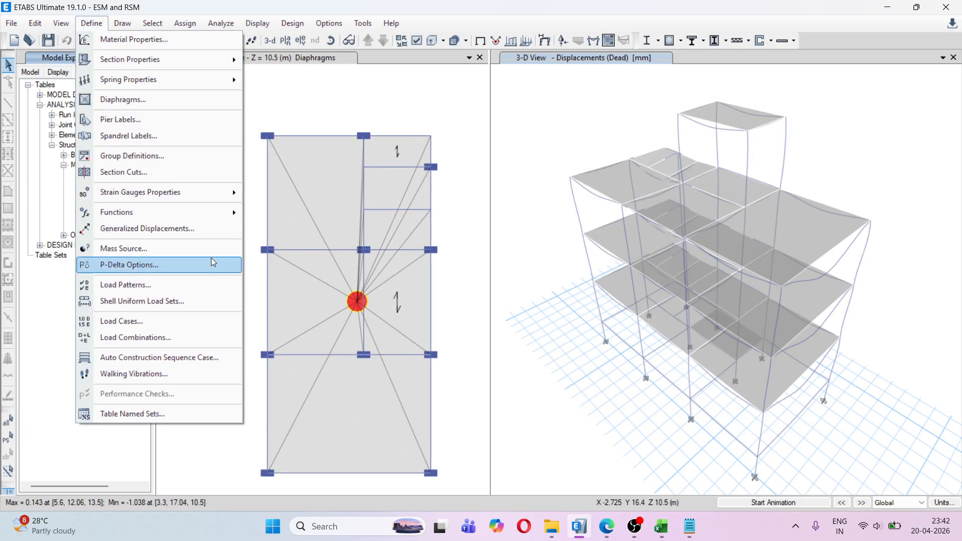
left_click(199, 322)
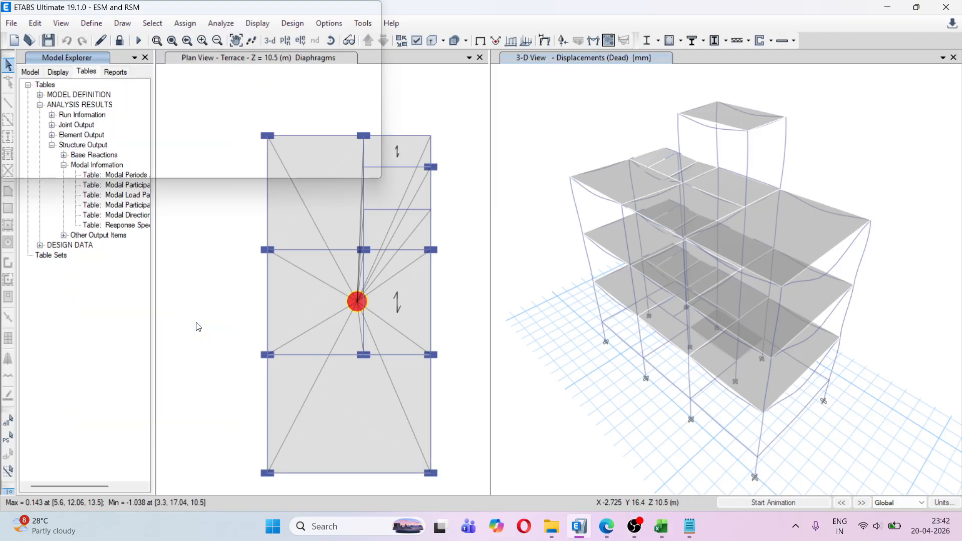
left_click(308, 240)
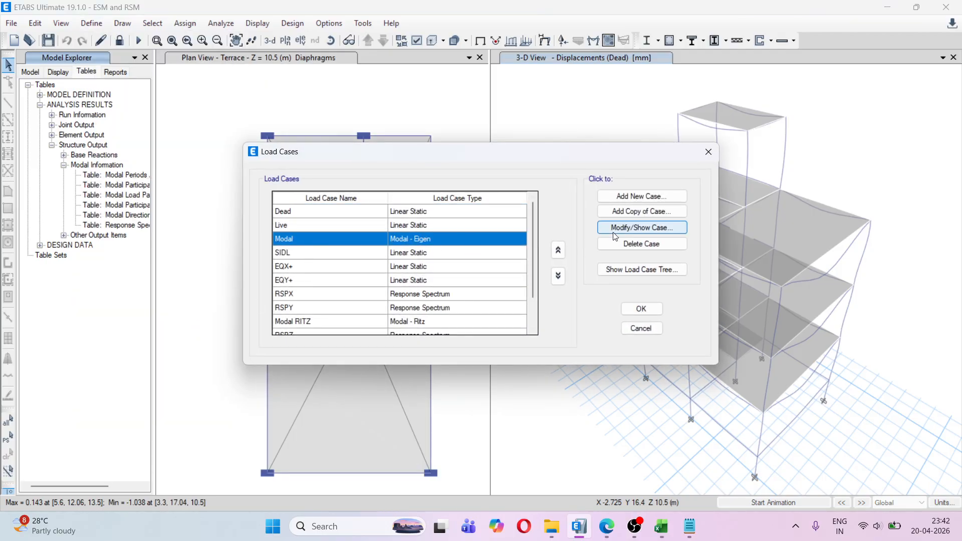
left_click(642, 227)
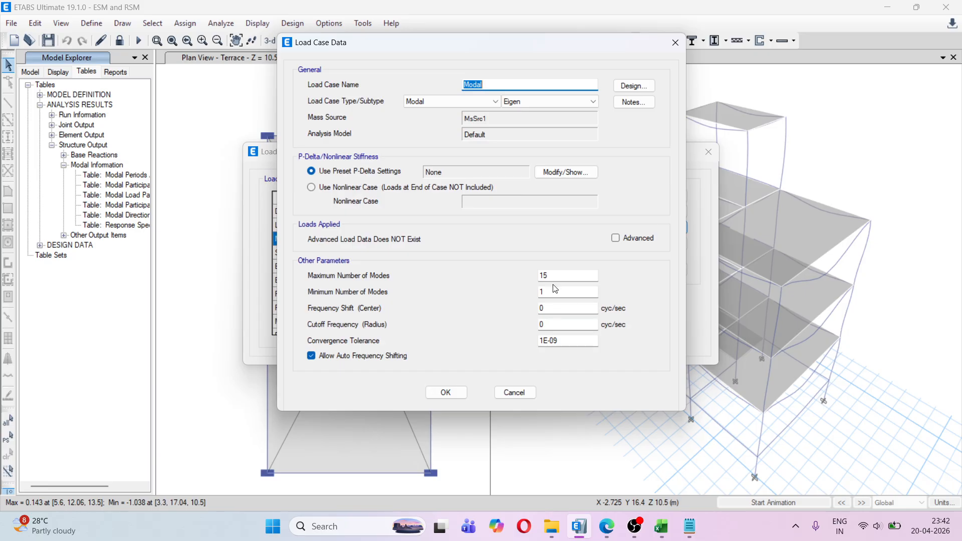
left_click_drag(552, 277, 539, 275)
type("18")
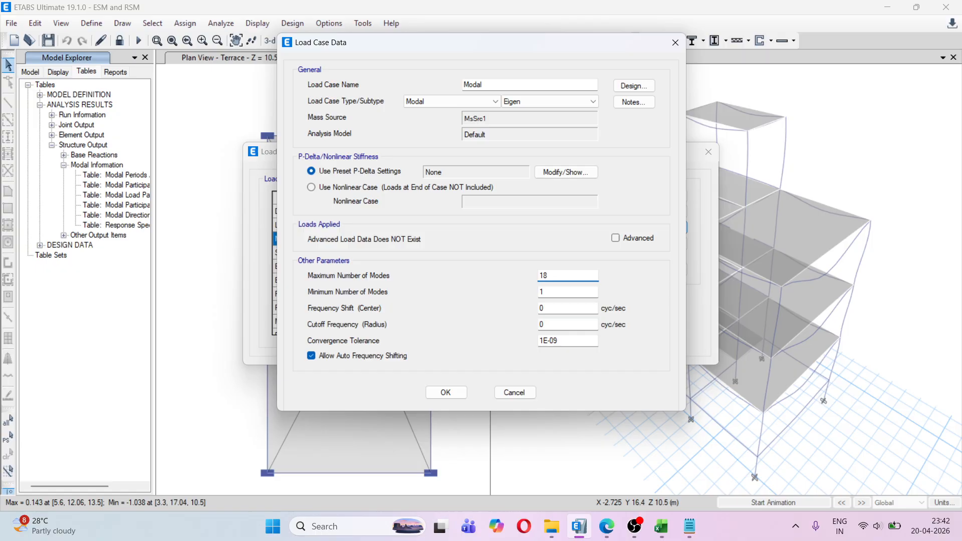
left_click(446, 393)
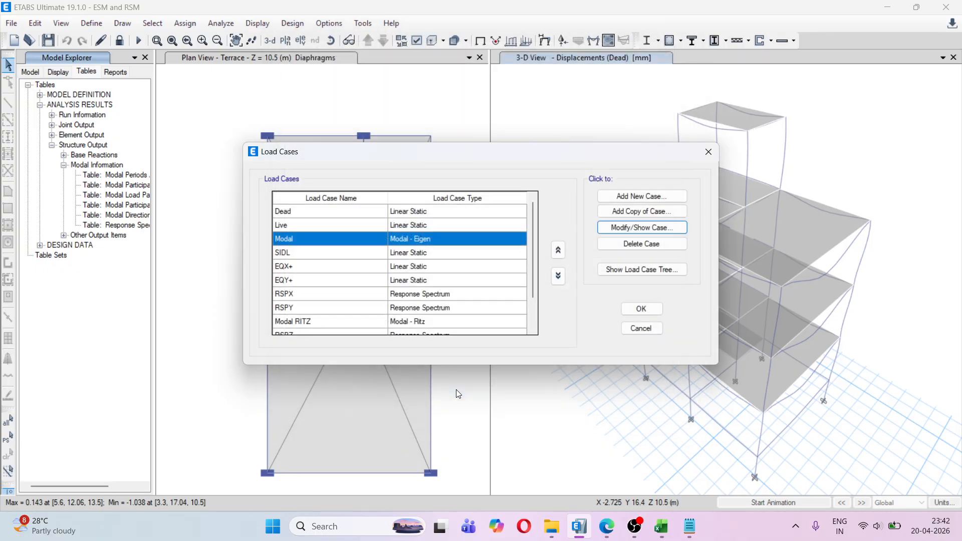
Step: Set the maximum number of modes of the Modal RITZ load case to 18 and accept the load case changes
scroll(311, 318, "down", 1)
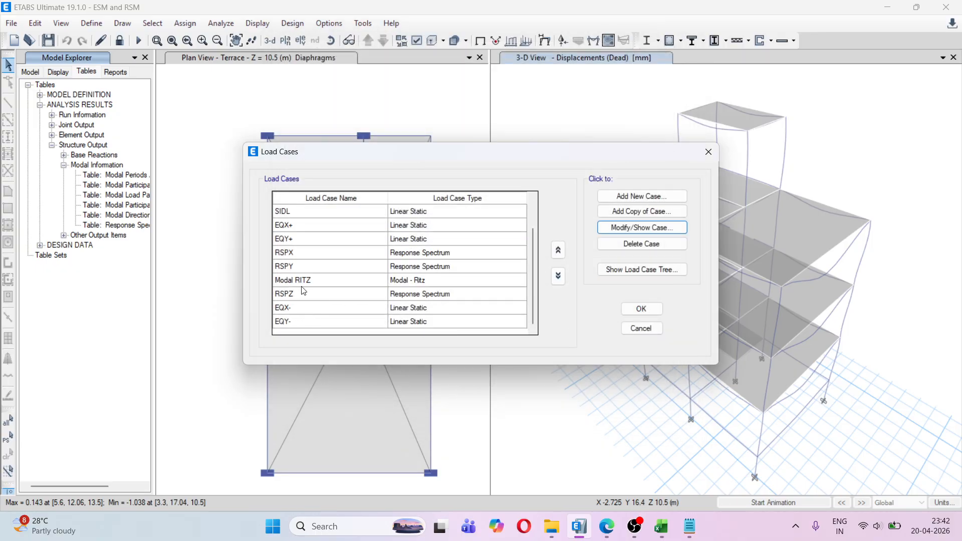
left_click(301, 280)
left_click(619, 228)
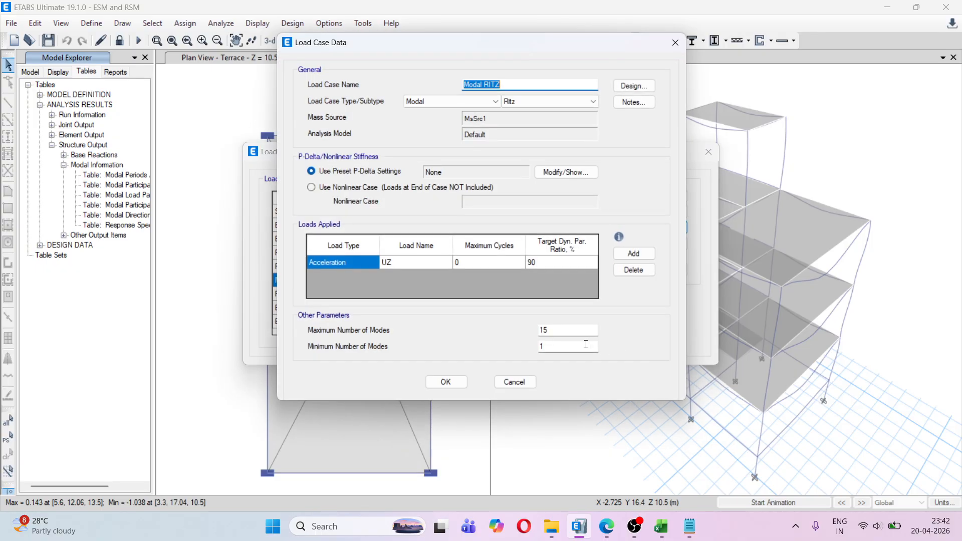
double_click(545, 329)
type("18")
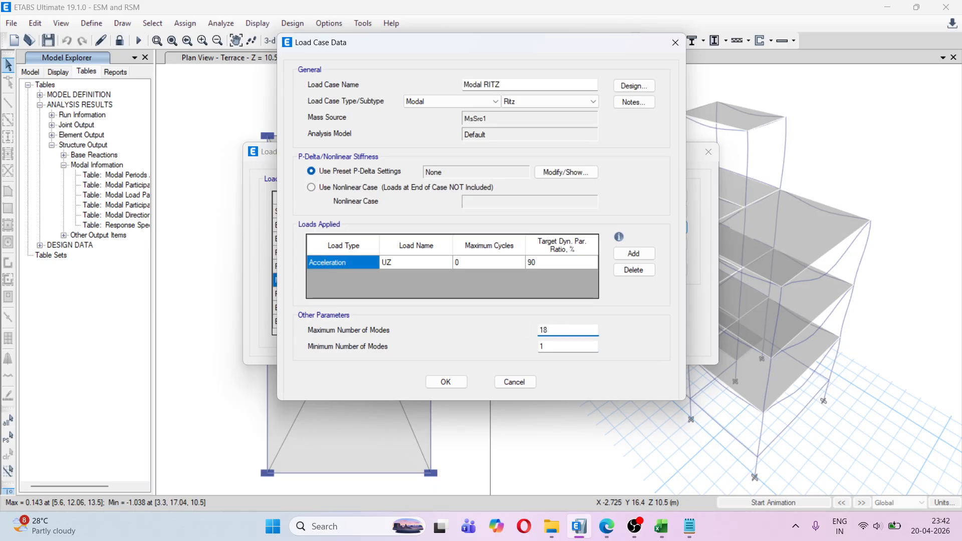
left_click(446, 382)
left_click(641, 308)
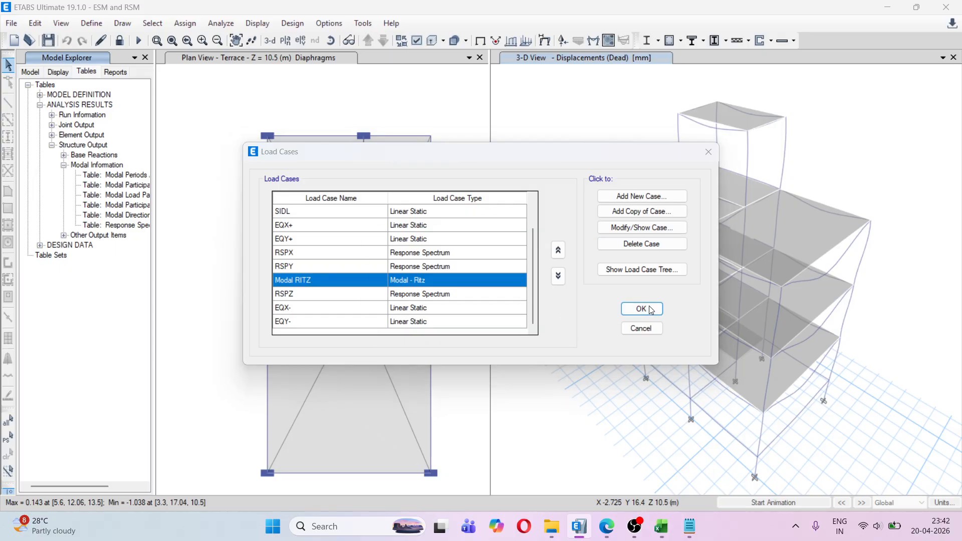
left_click(573, 307)
left_click(633, 311)
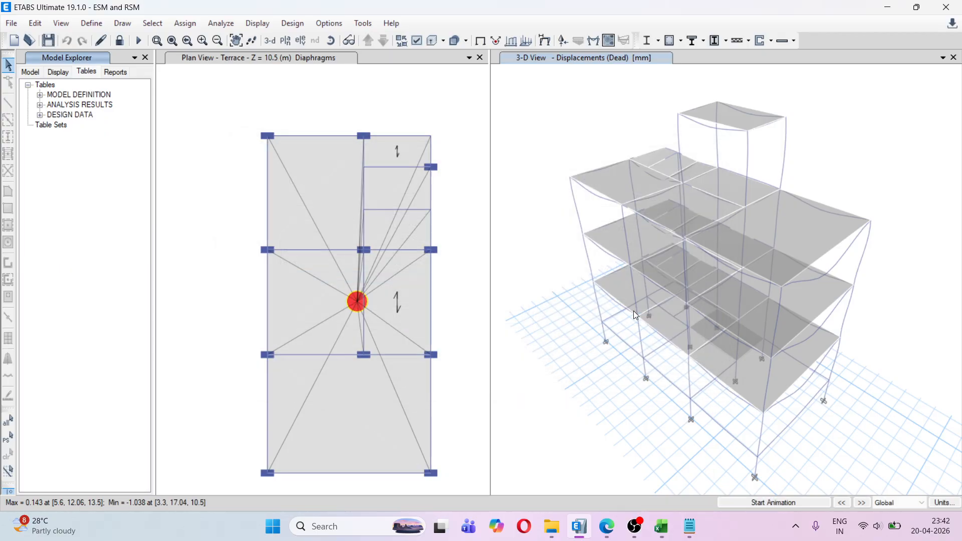
Step: Rerun the analysis with the revised modal cases and dismiss the analysis messages
left_click(221, 23)
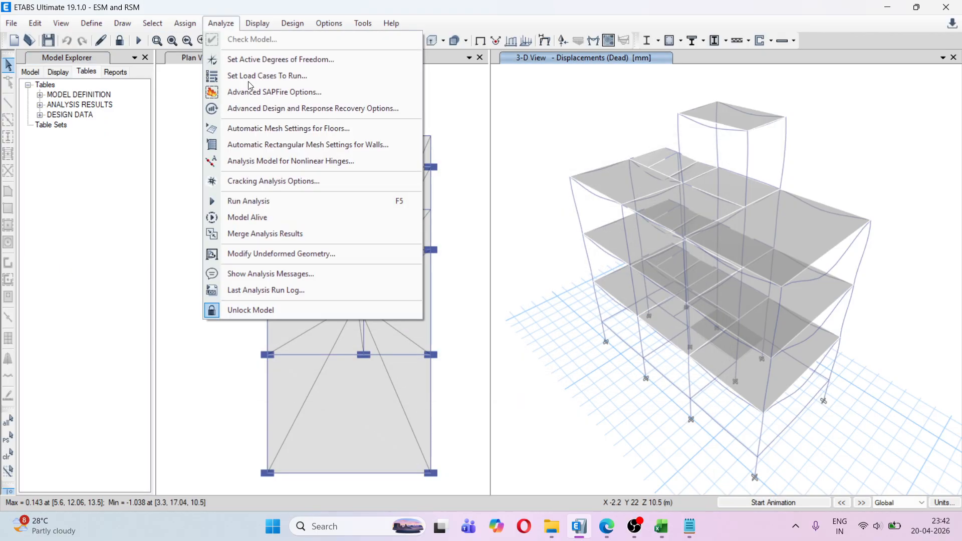
left_click(277, 200)
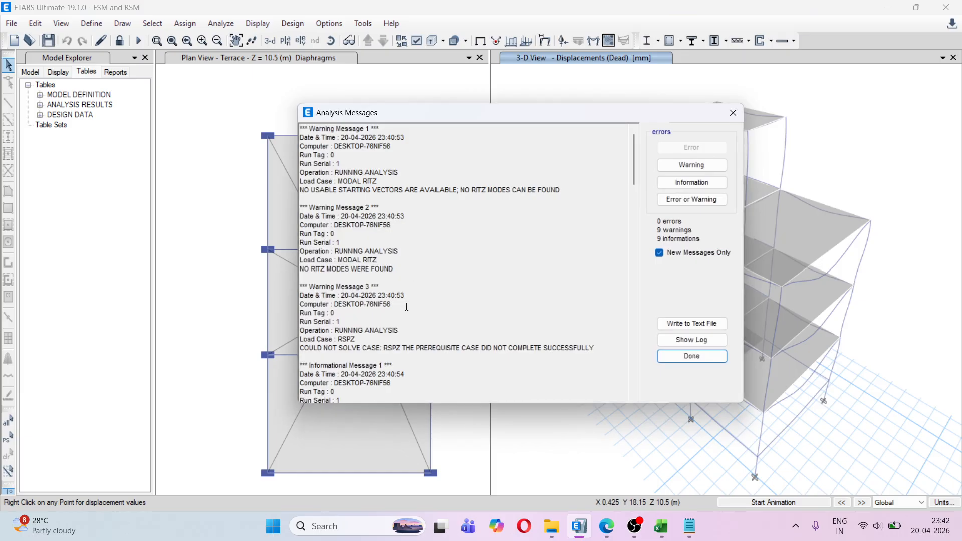
left_click(706, 358)
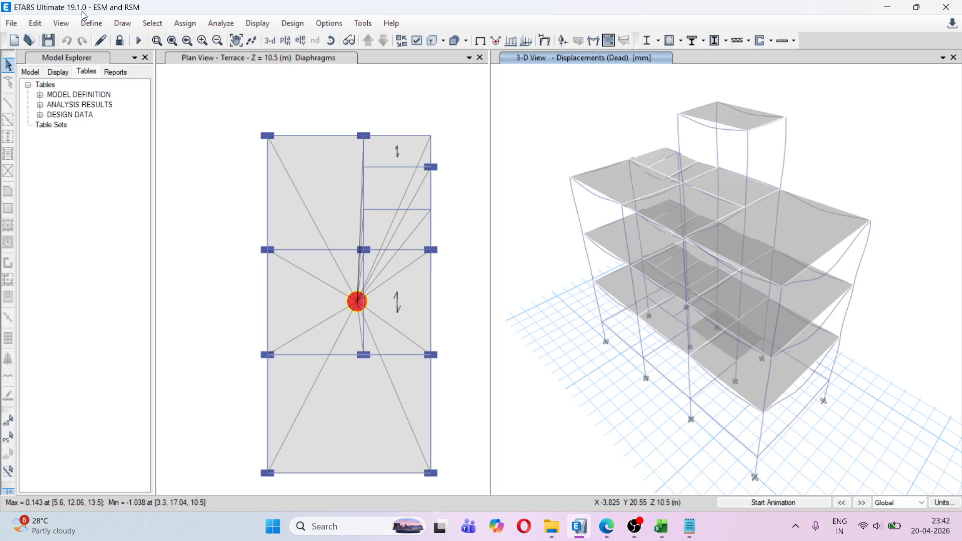
Step: Reopen the Modal Participating Mass Ratios table from the modal information of the structure output
left_click(93, 24)
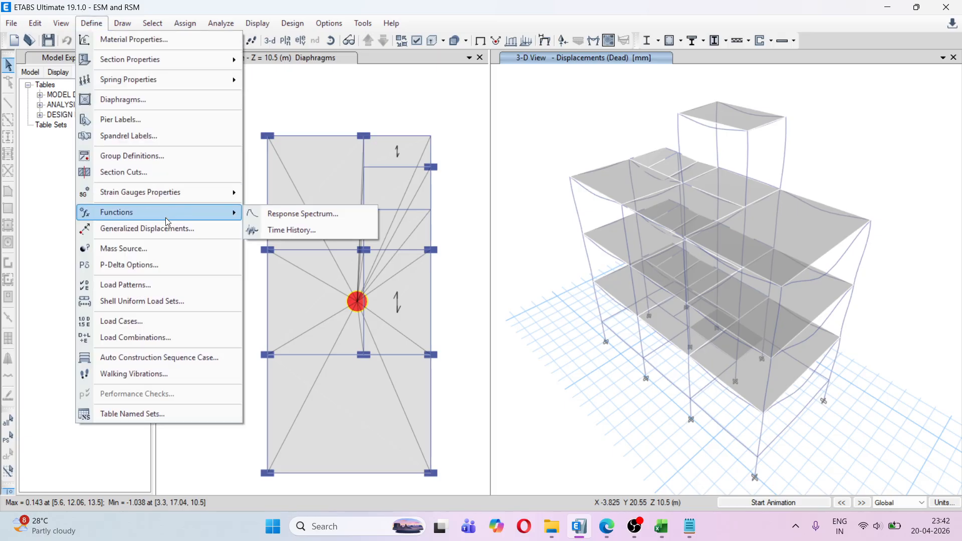
left_click(61, 162)
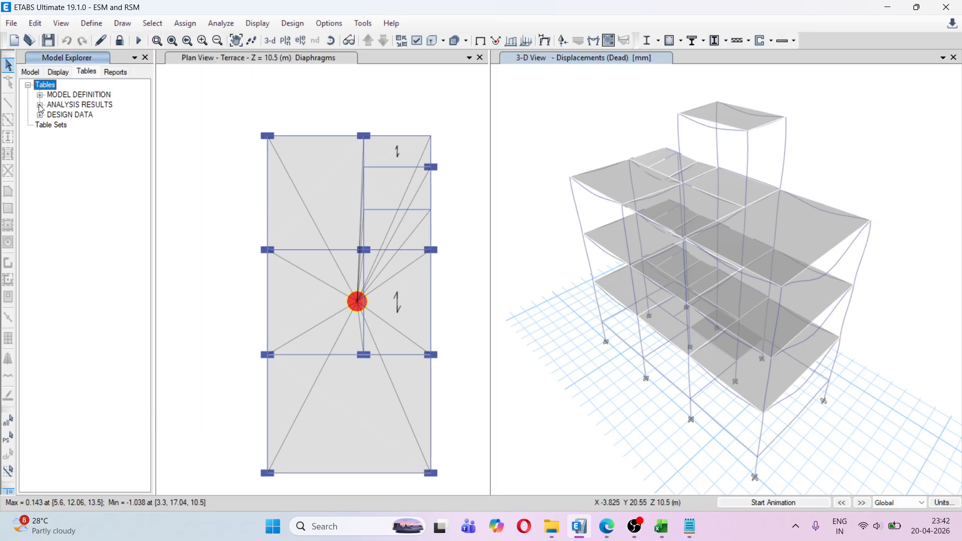
left_click(40, 105)
left_click(52, 145)
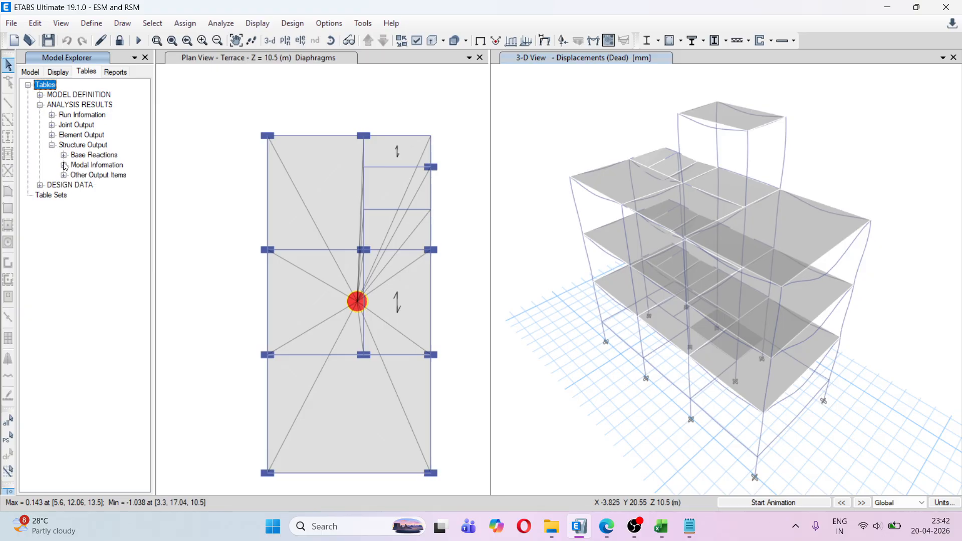
left_click(63, 165)
left_click(107, 187)
right_click(107, 187)
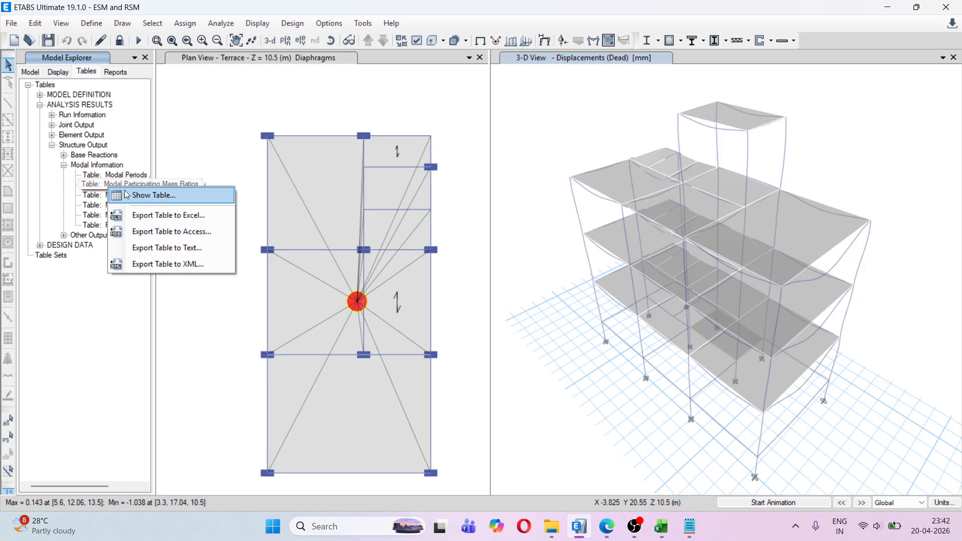
left_click(135, 195)
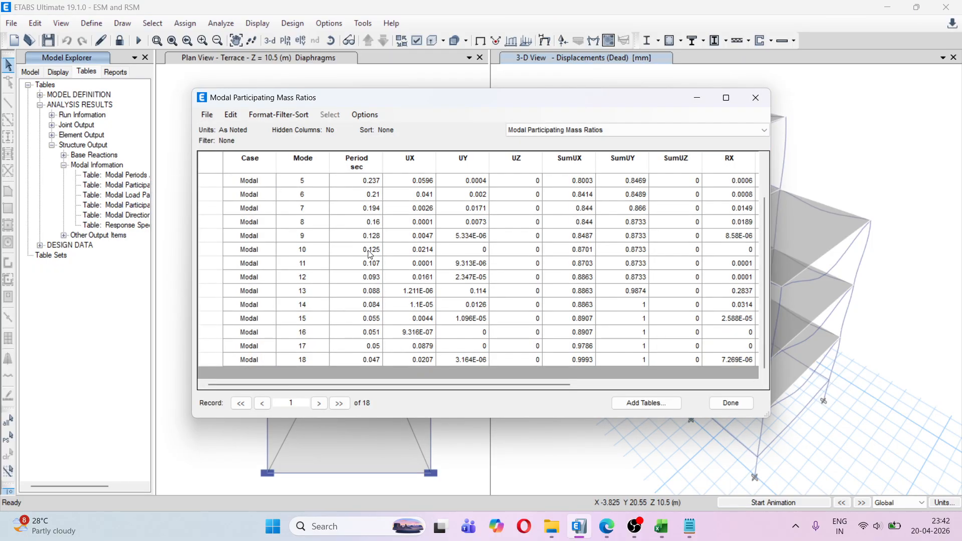
Step: Examine the cumulative SumUX and SumUY mass participation across all modes, checking modes 13 and 17
scroll(609, 333, "up", 2)
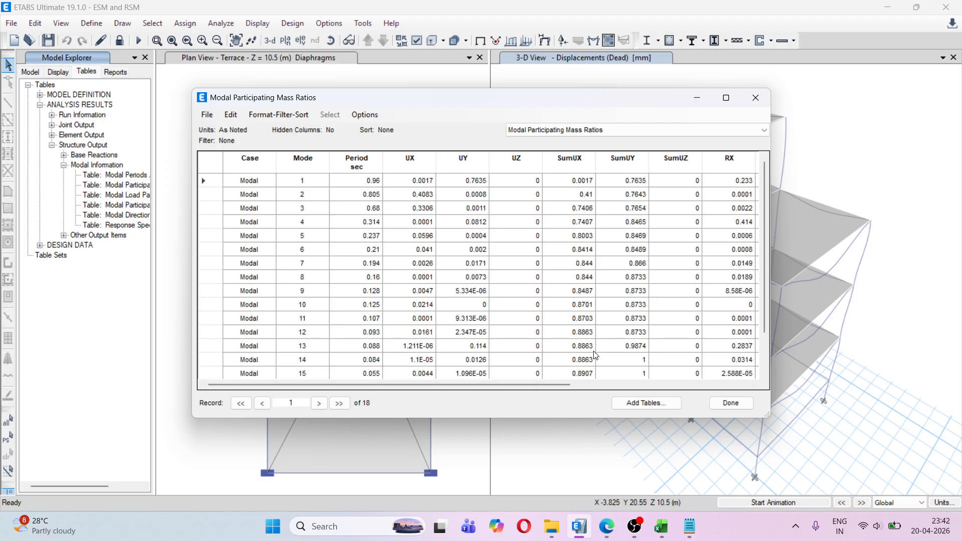
scroll(595, 354, "down", 1)
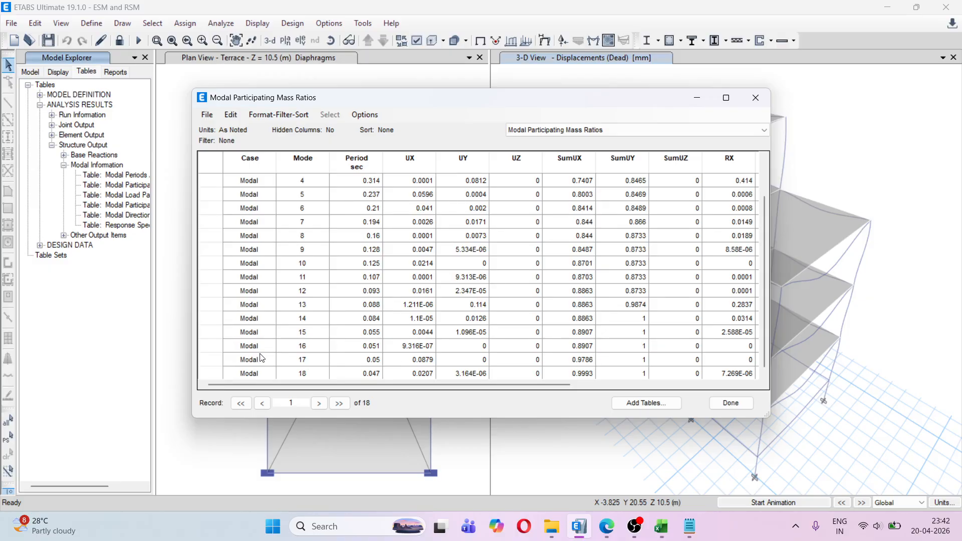
left_click(574, 362)
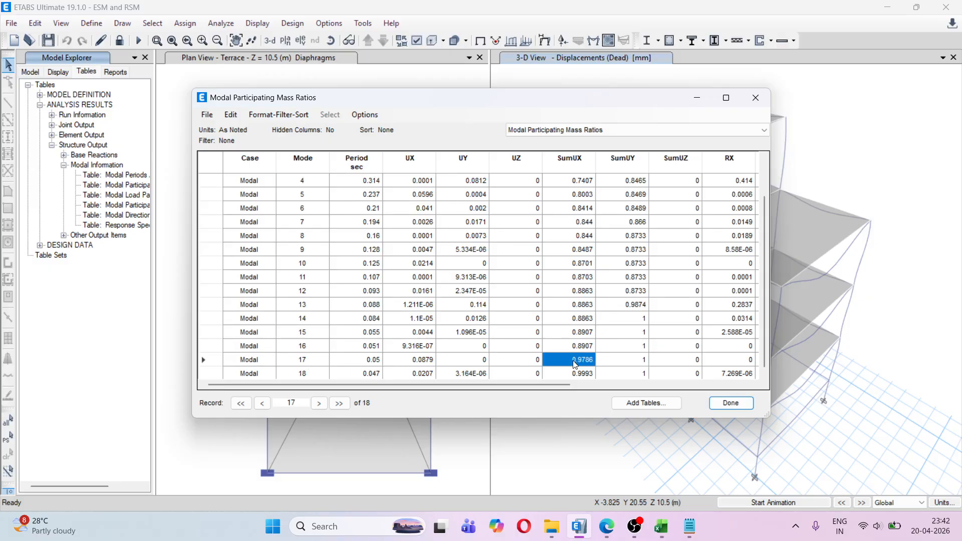
scroll(529, 223, "up", 1)
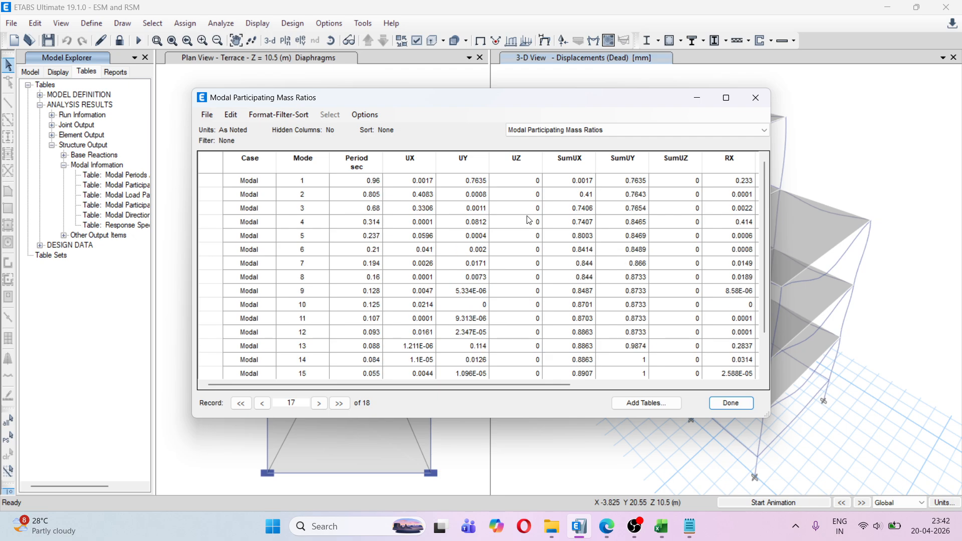
scroll(529, 223, "down", 2)
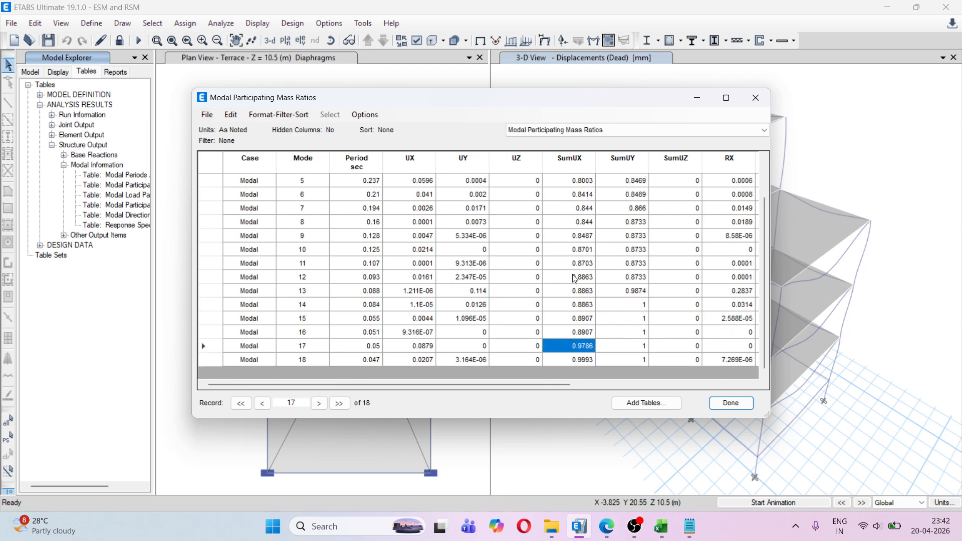
scroll(574, 278, "up", 1)
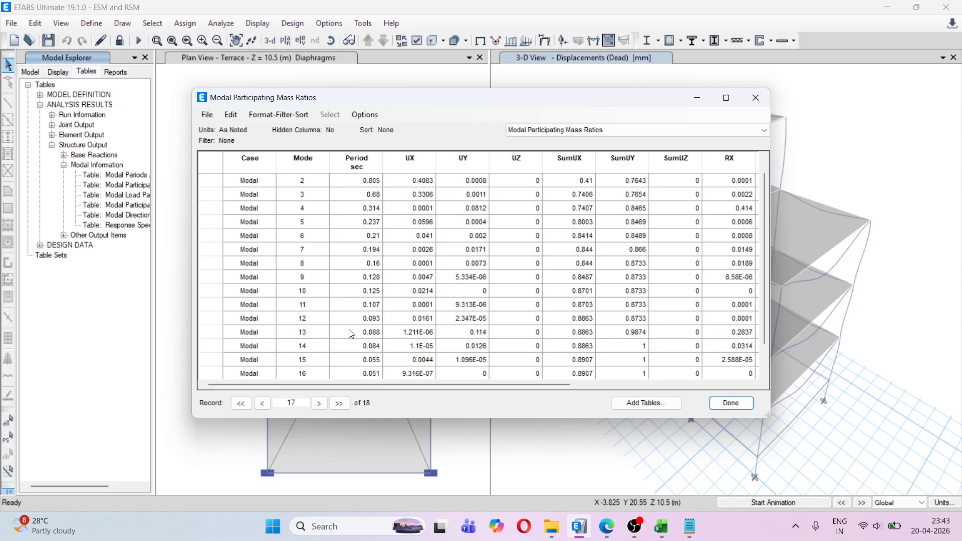
left_click(300, 335)
scroll(573, 325, "up", 1)
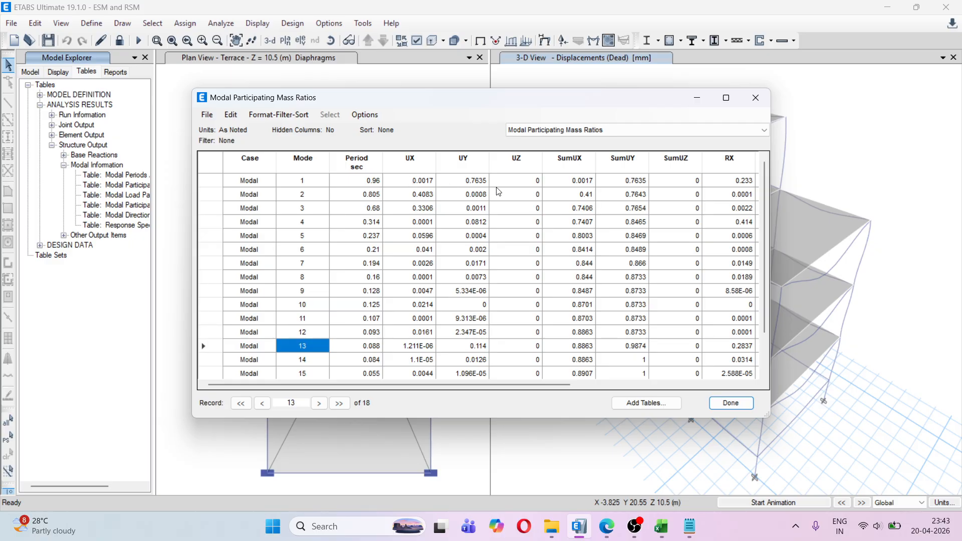
Step: Review the UY ratio of mode 1, the UX ratio of mode 2 and the rotational participation columns, and close the table
left_click(475, 183)
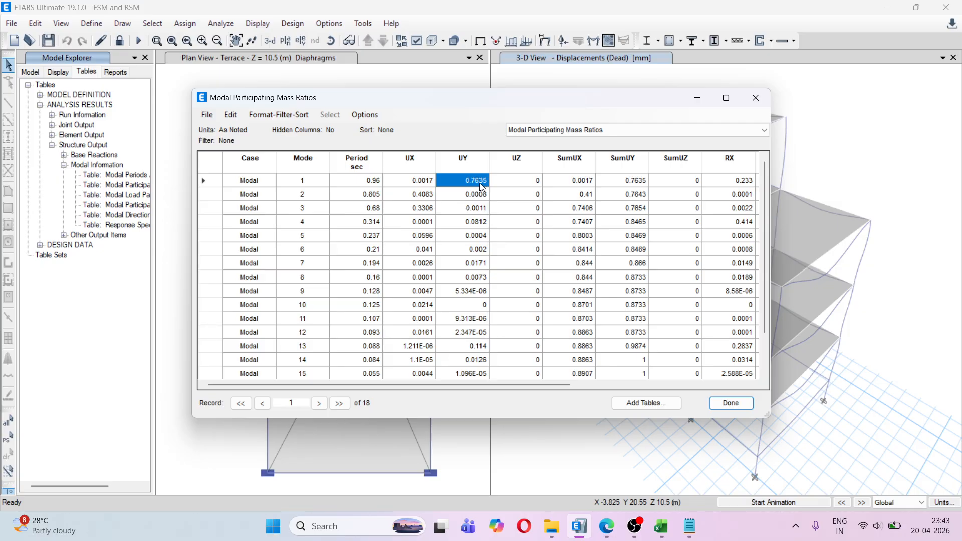
mouse_move(469, 390)
left_mouse_down()
mouse_move(624, 395)
mouse_move(459, 394)
left_mouse_up()
left_click(422, 197)
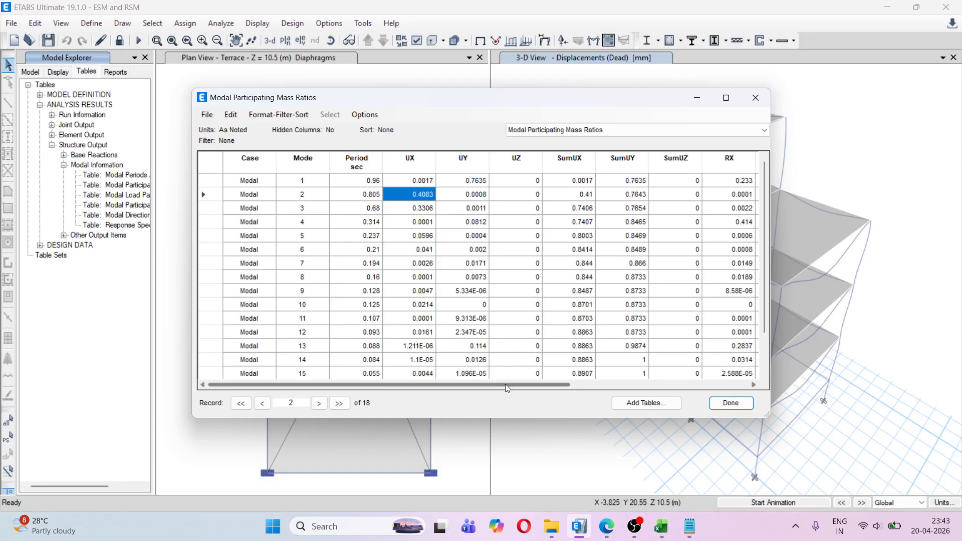
left_click_drag(507, 389, 690, 391)
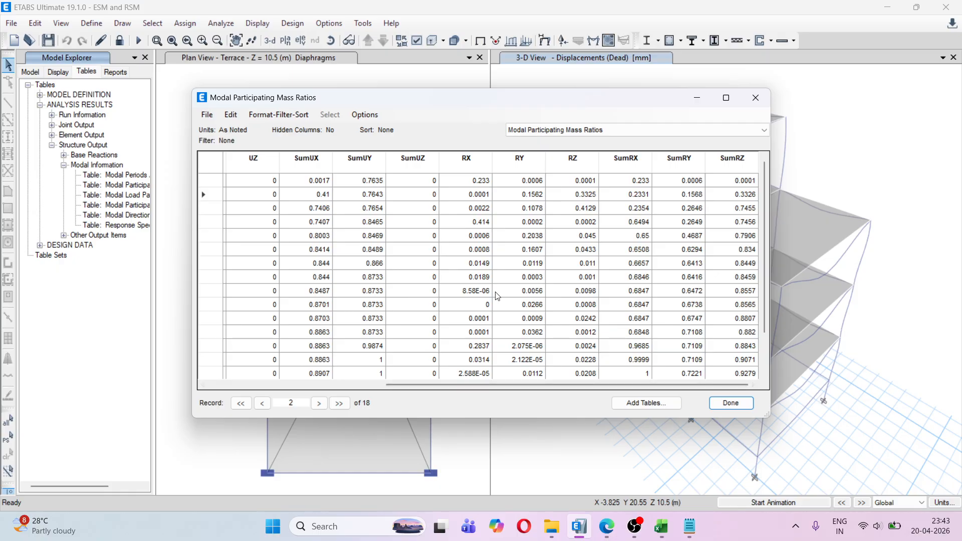
left_click_drag(519, 386, 370, 384)
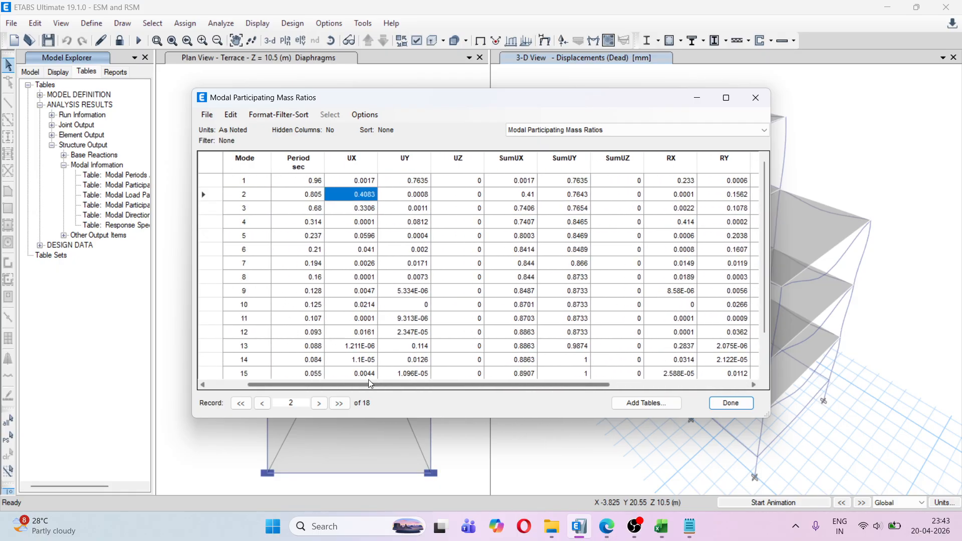
left_click(731, 403)
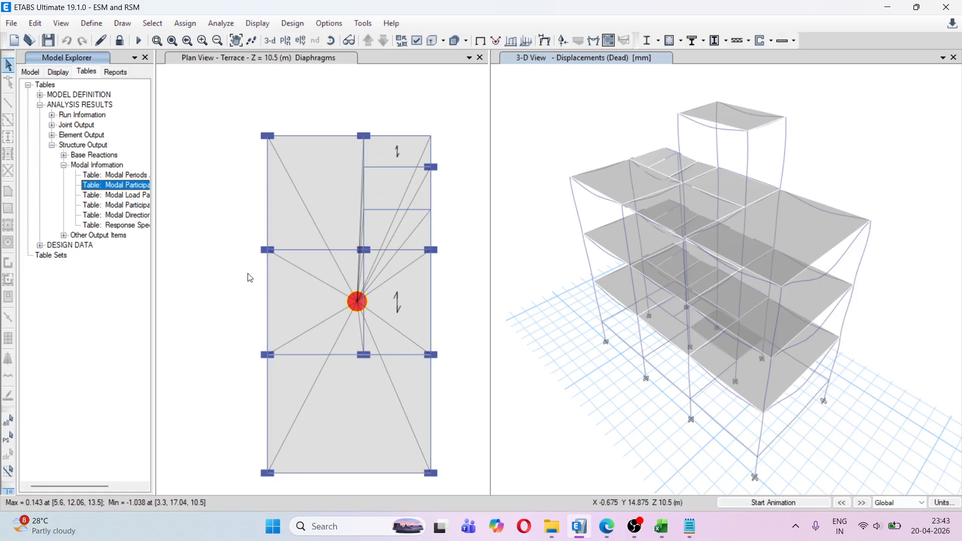
Step: Show the Base Reactions table from the structure output results
left_click(52, 145)
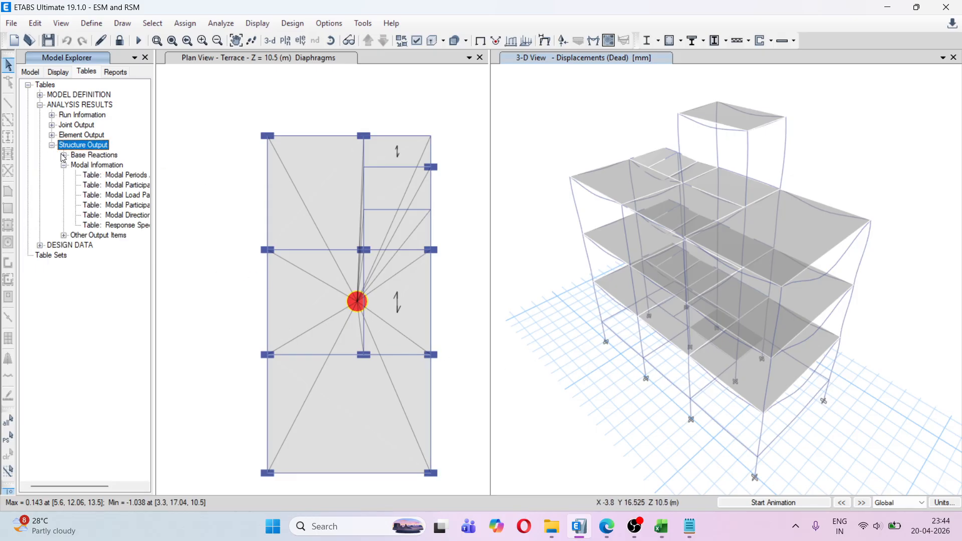
left_click(64, 155)
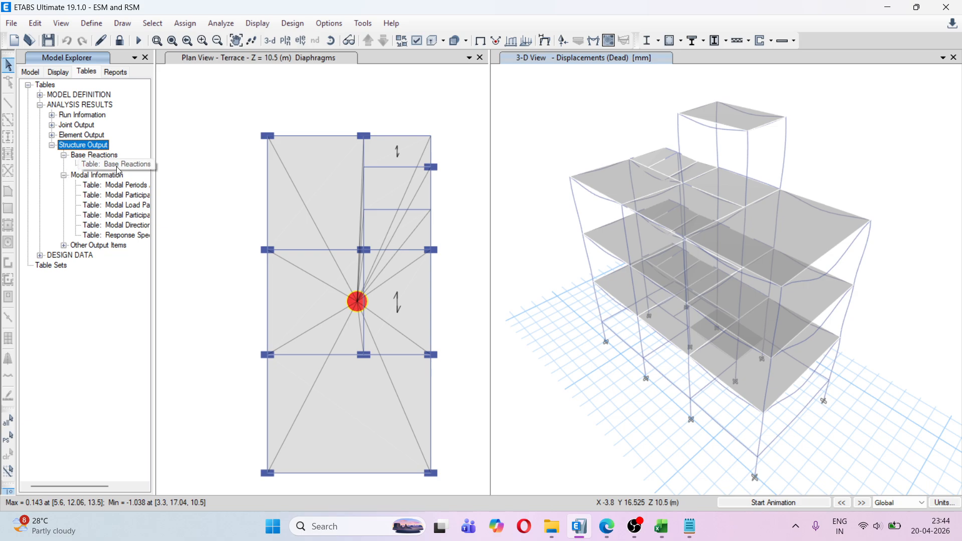
right_click(116, 167)
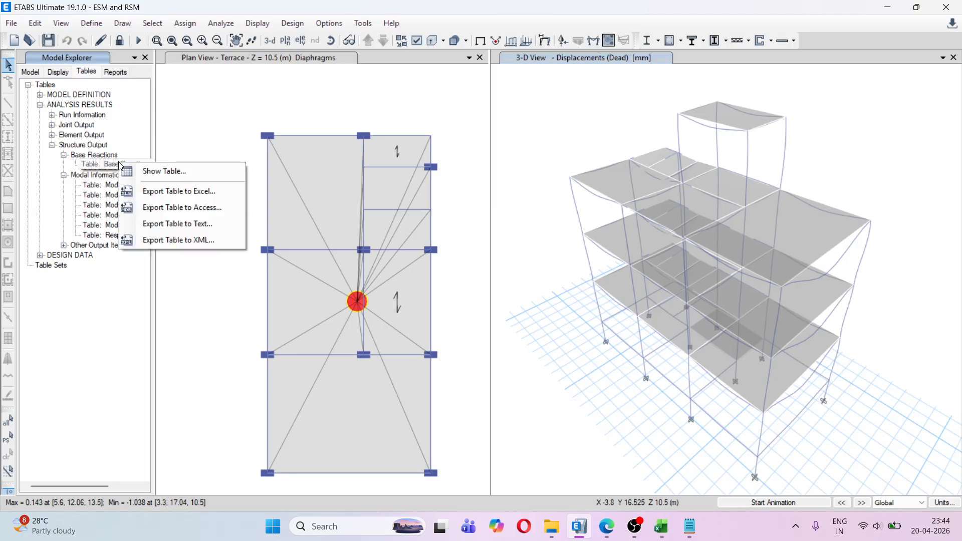
left_click(144, 172)
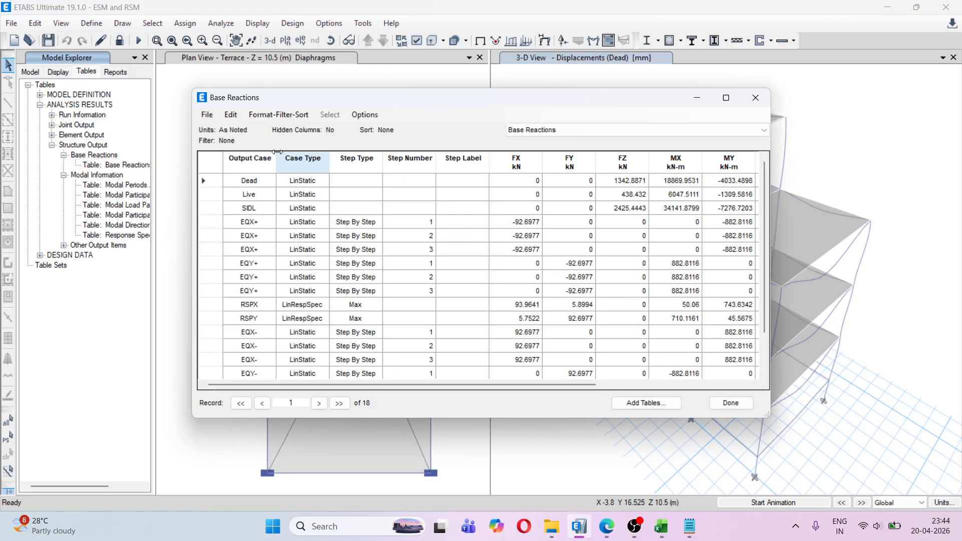
Step: Filter the base reactions by output case to EQX-, EQX+, EQY-, EQY+ and RSPX
left_click(249, 165)
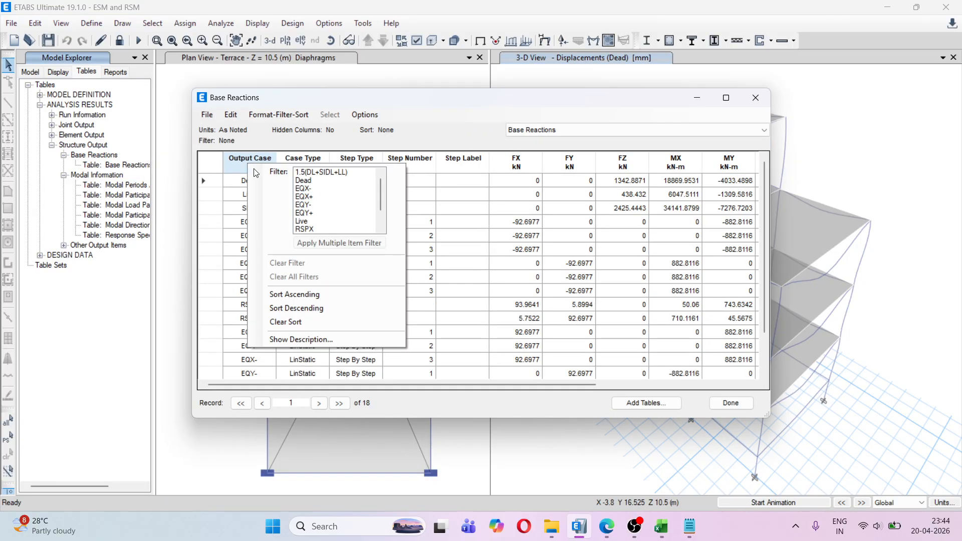
left_click(320, 189)
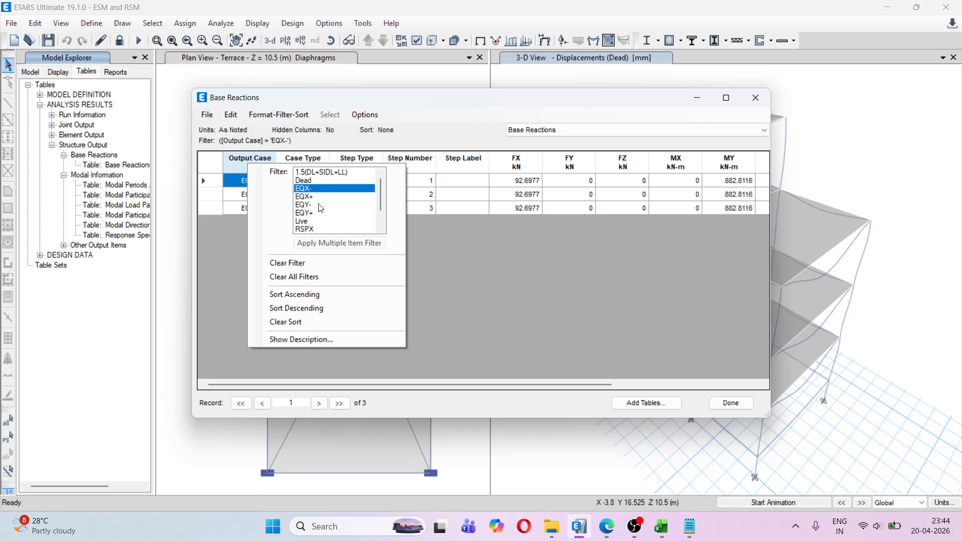
left_click(319, 197, "ctrl")
left_click(319, 205, "ctrl")
left_click(316, 213, "ctrl")
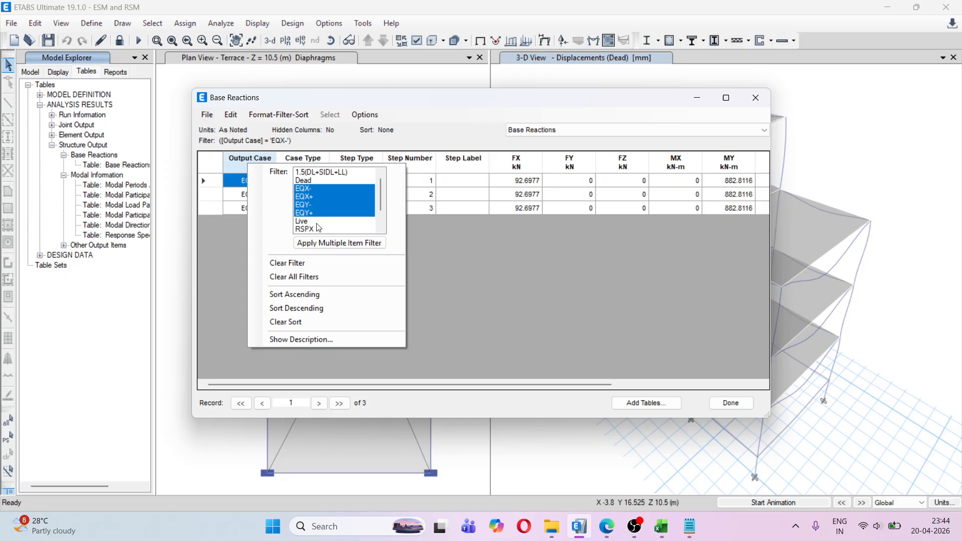
left_click(321, 229, "ctrl")
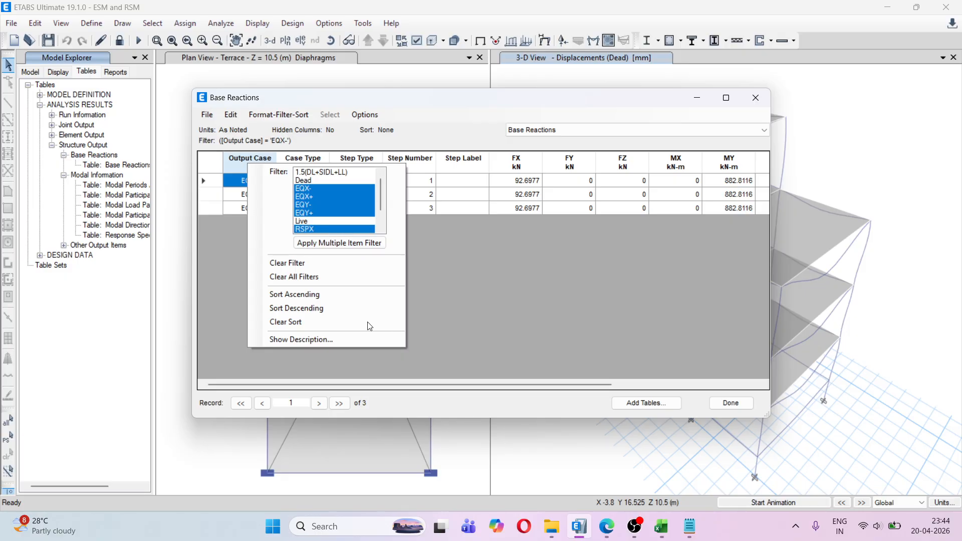
left_click(323, 247)
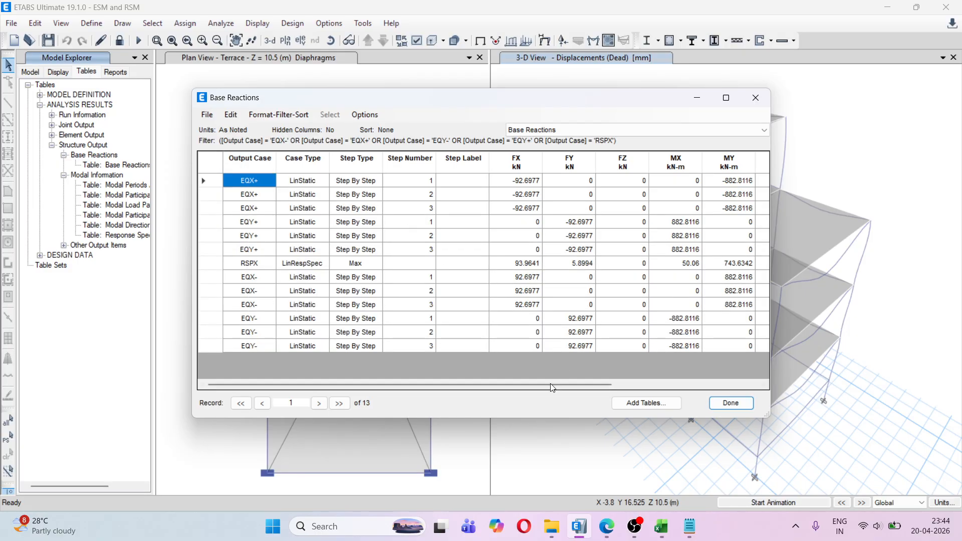
Step: Compare the MZ moments and the FX and FY shears of the filtered seismic cases, and close the base reactions
left_click_drag(536, 385, 713, 383)
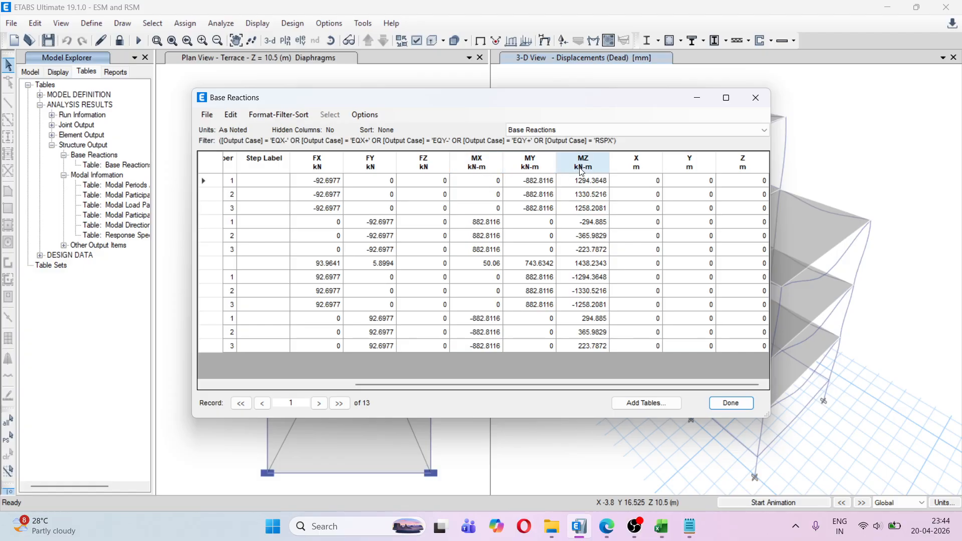
left_click_drag(520, 383, 373, 394)
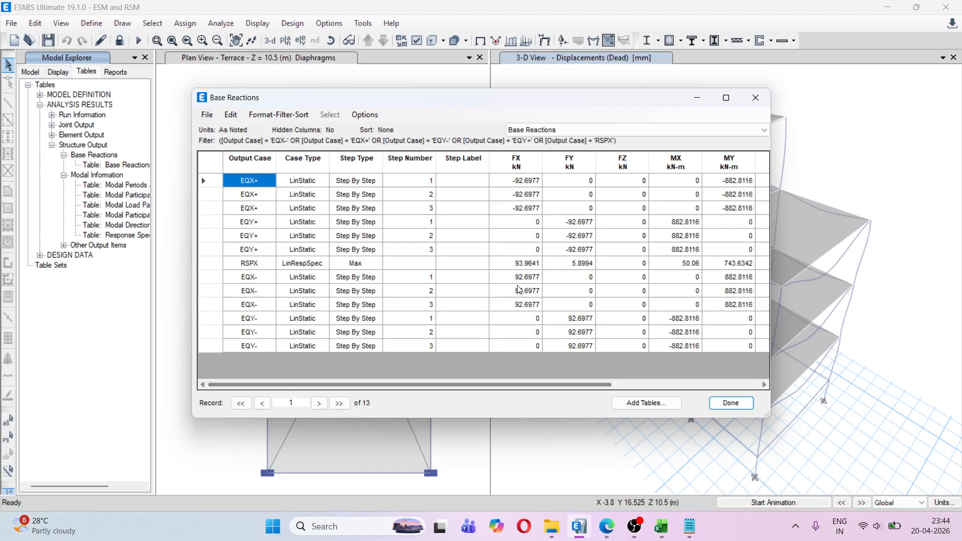
key("Escape")
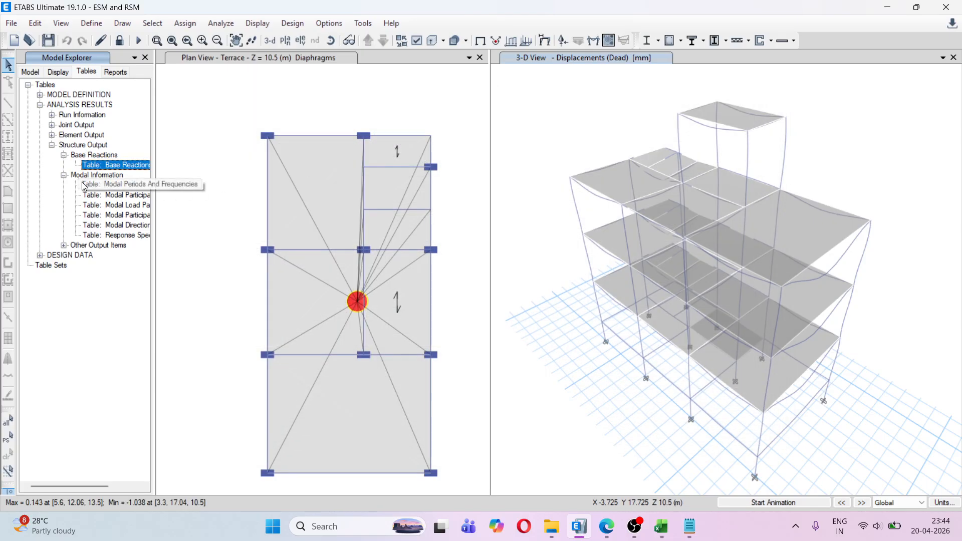
Step: View the Diaphragm Center Of Mass Displacements table from the joint output and close it
left_click(52, 125)
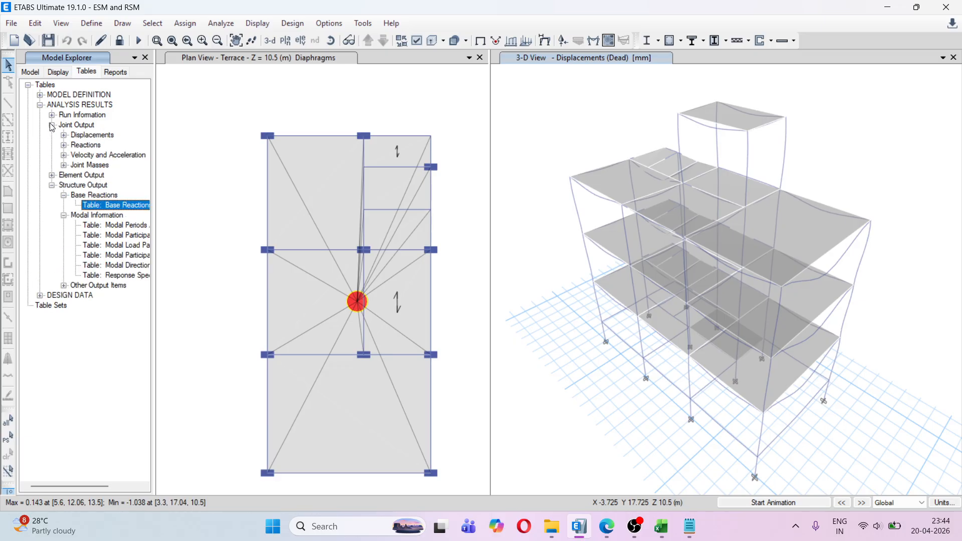
left_click(63, 135)
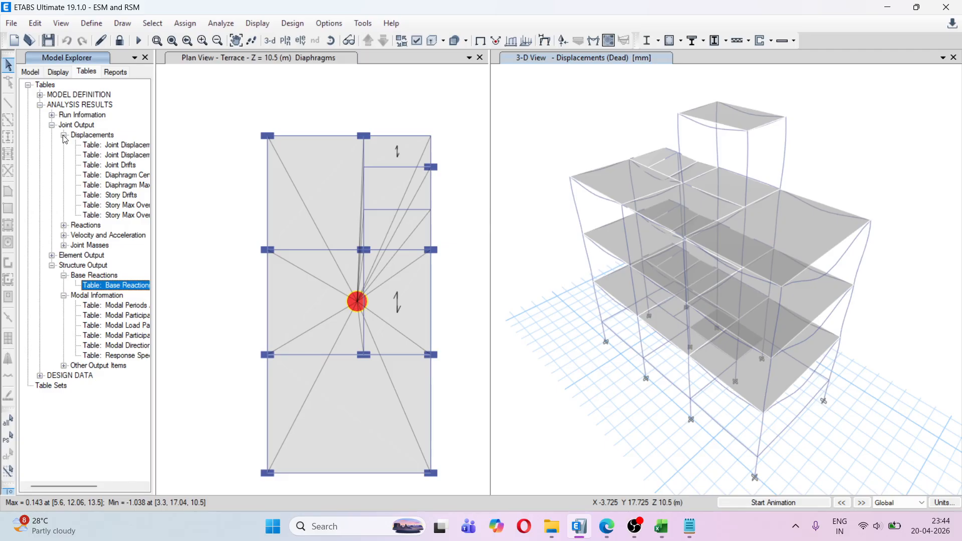
right_click(113, 179)
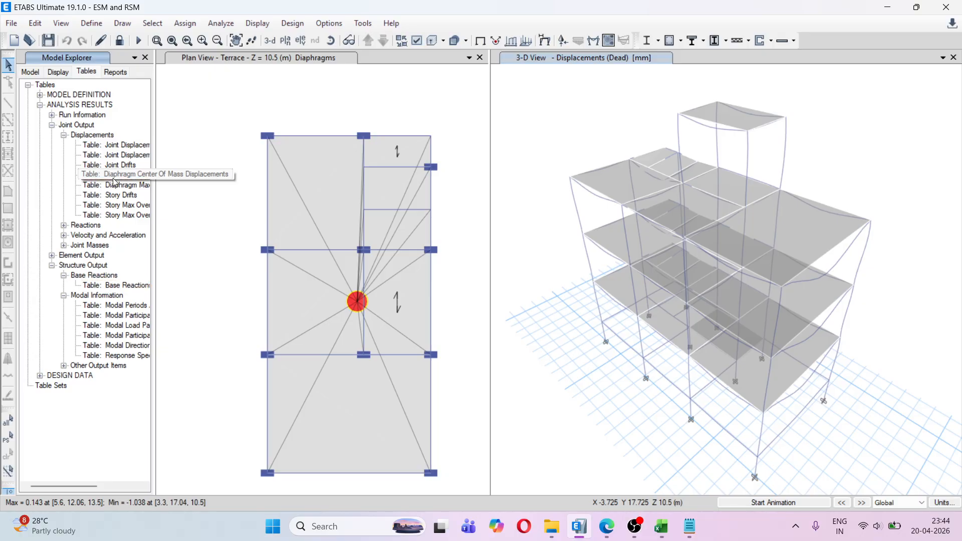
left_click(144, 185)
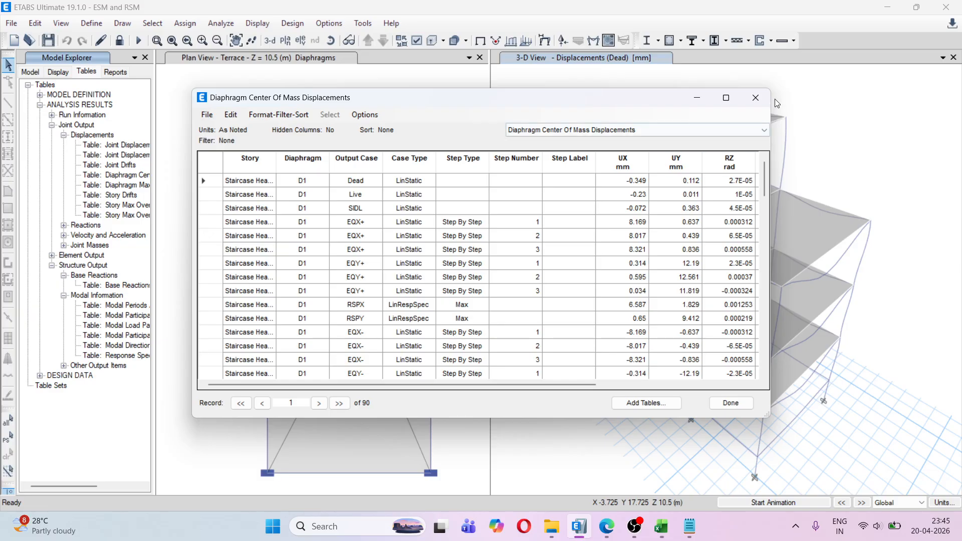
left_click(762, 102)
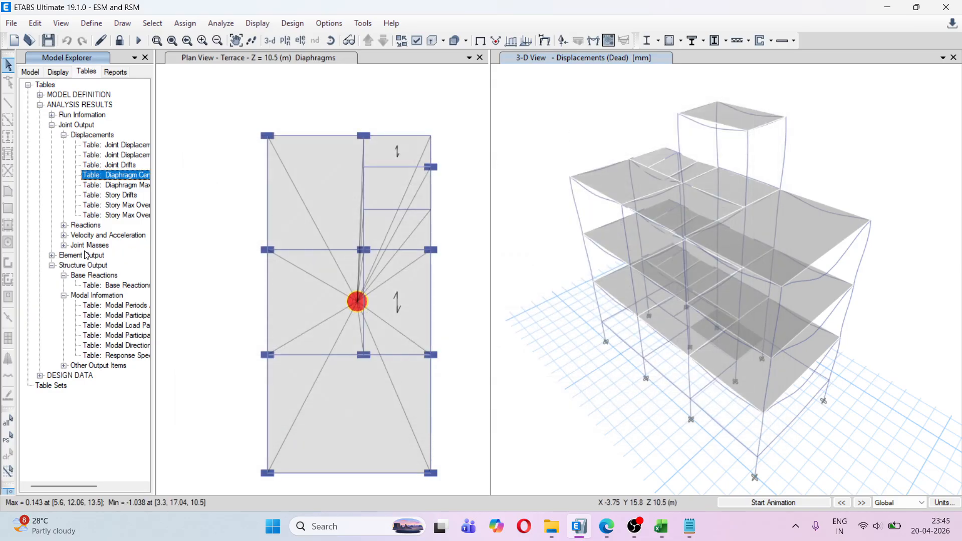
Step: Collapse the displacement and structure output groups and show the Element Forces - Columns table from the frame output
left_click(64, 134)
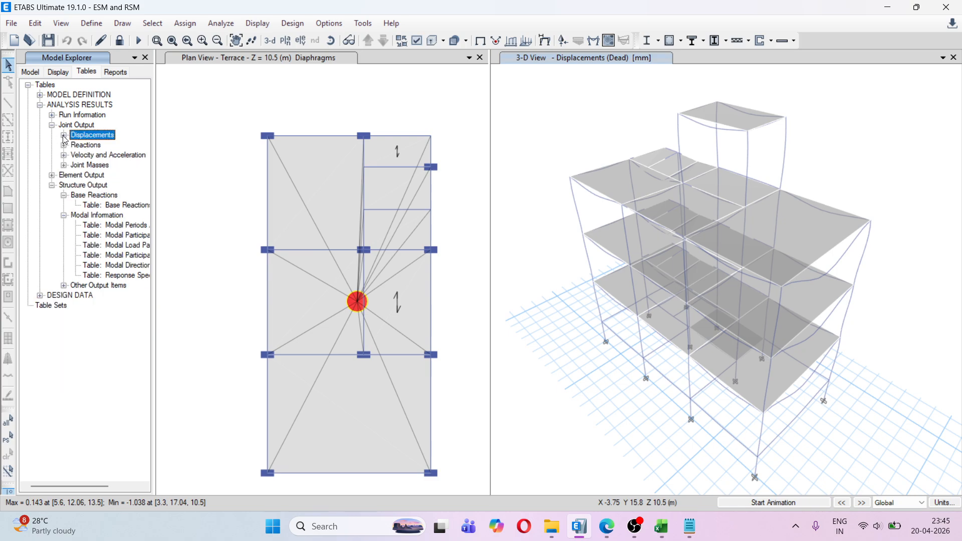
left_click(63, 215)
left_click(52, 186)
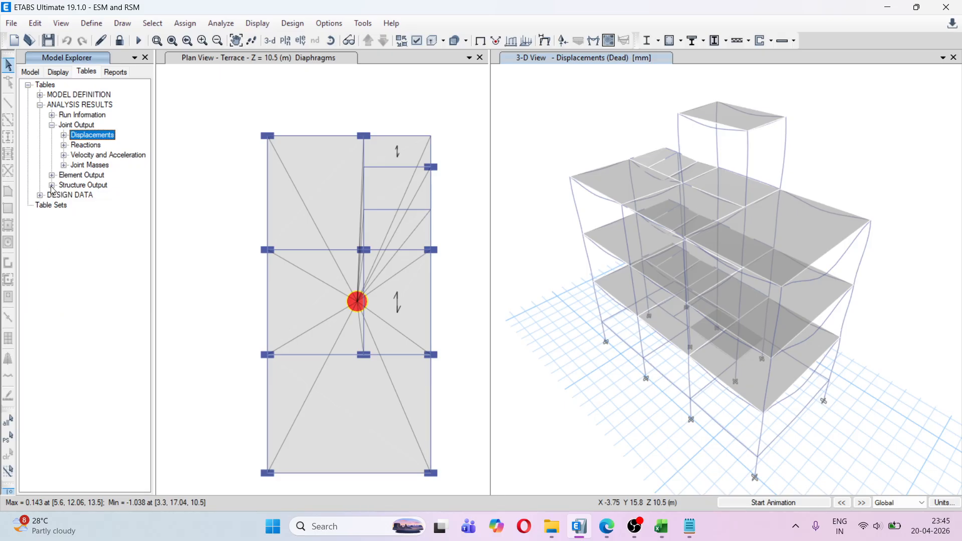
left_click(51, 175)
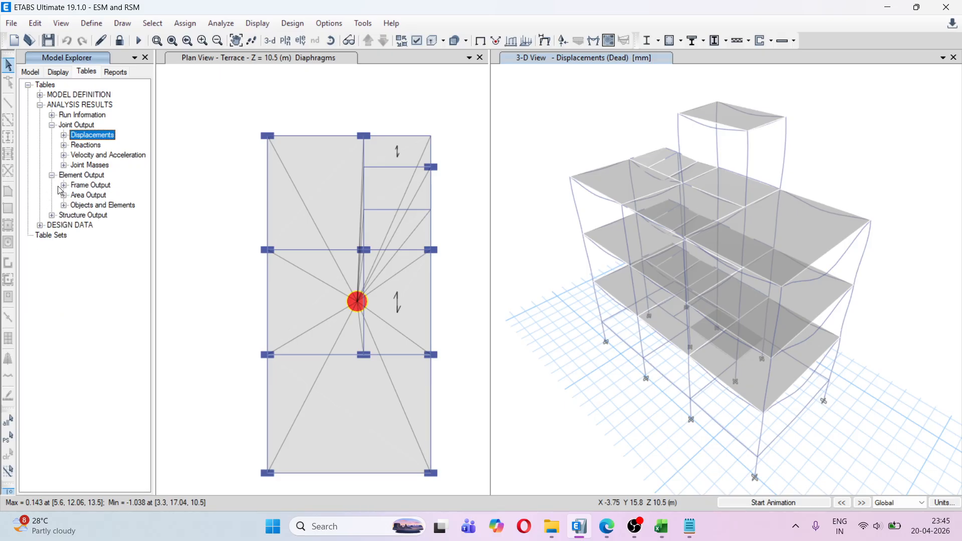
left_click(63, 186)
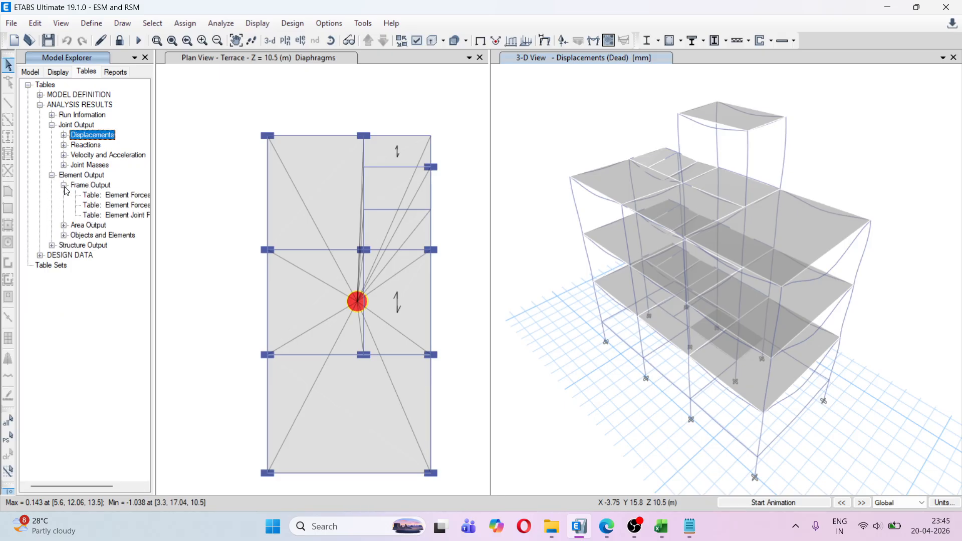
right_click(112, 195)
left_click(129, 205)
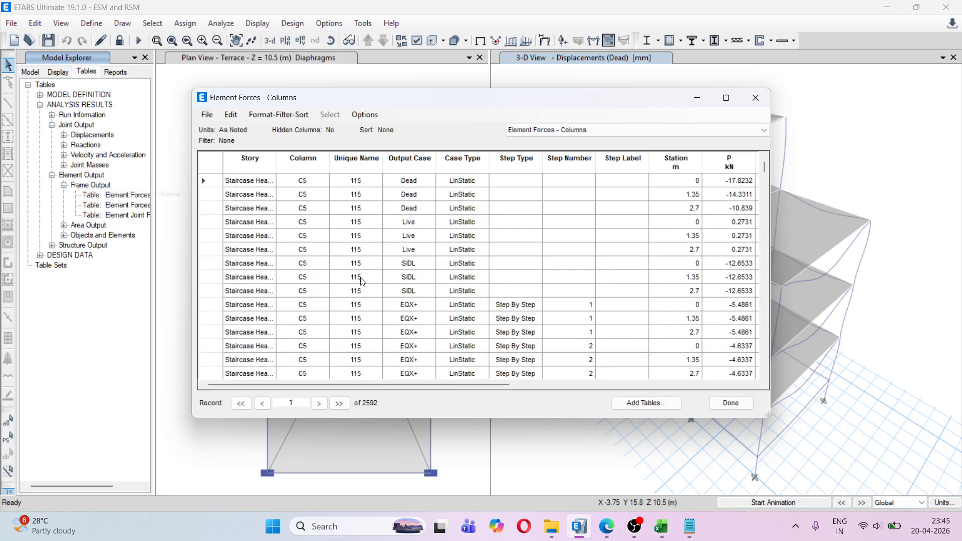
Step: Examine the torsion T values and the output cases of the staircase headroom columns, and close the column forces table
left_click_drag(371, 385, 509, 393)
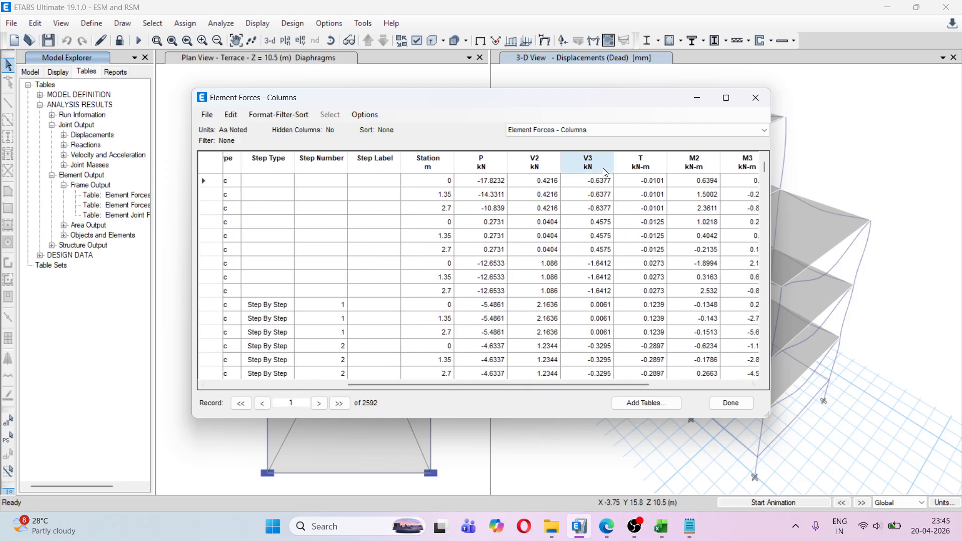
left_click(630, 166)
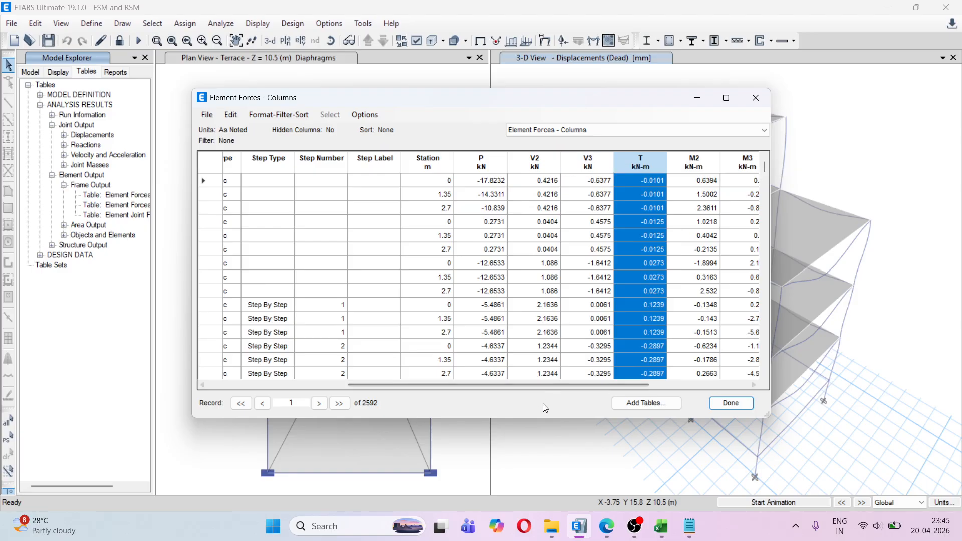
left_click_drag(549, 389, 381, 396)
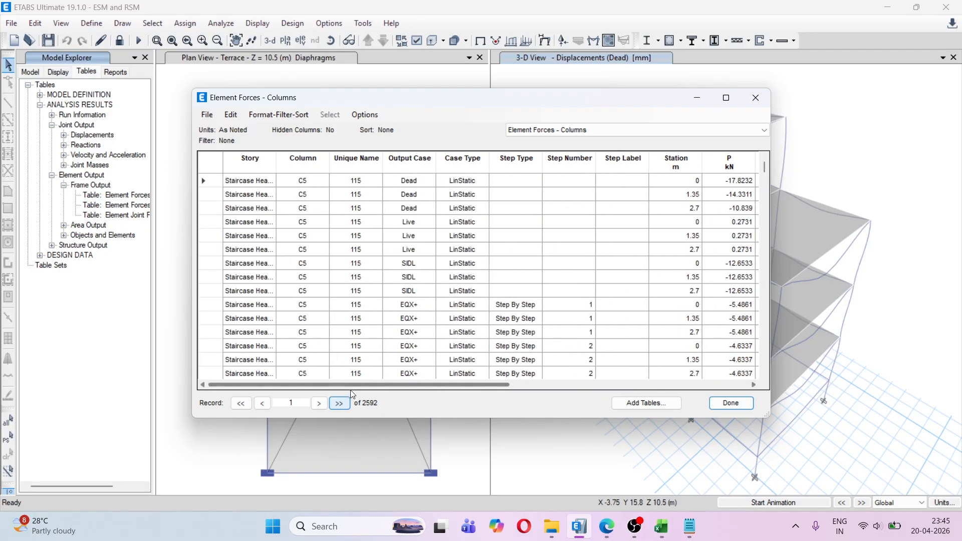
scroll(349, 260, "down", 6)
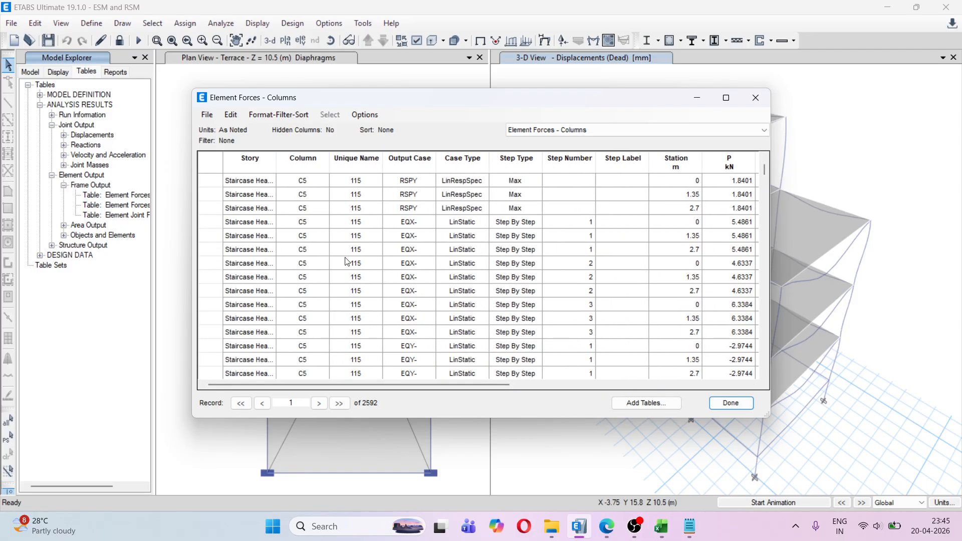
scroll(346, 261, "down", 15)
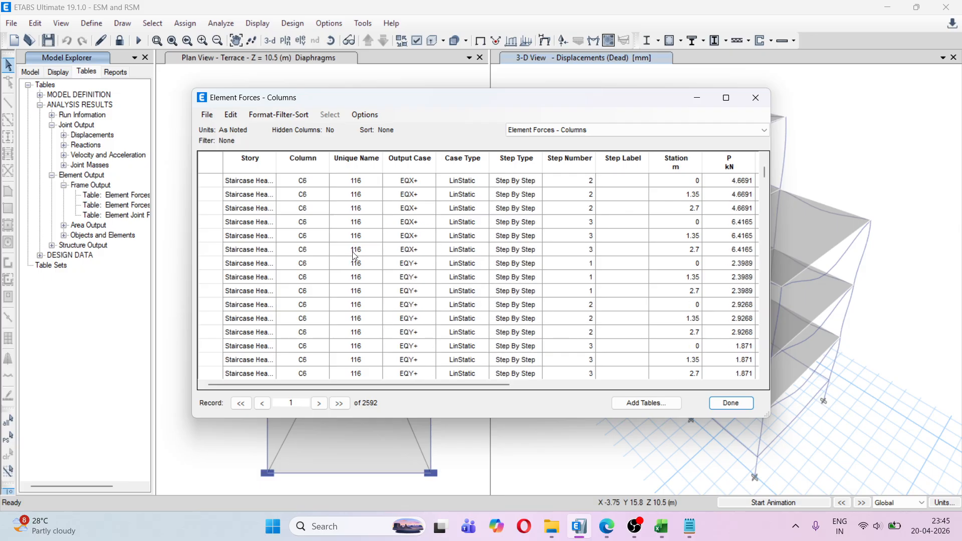
scroll(364, 250, "down", 15)
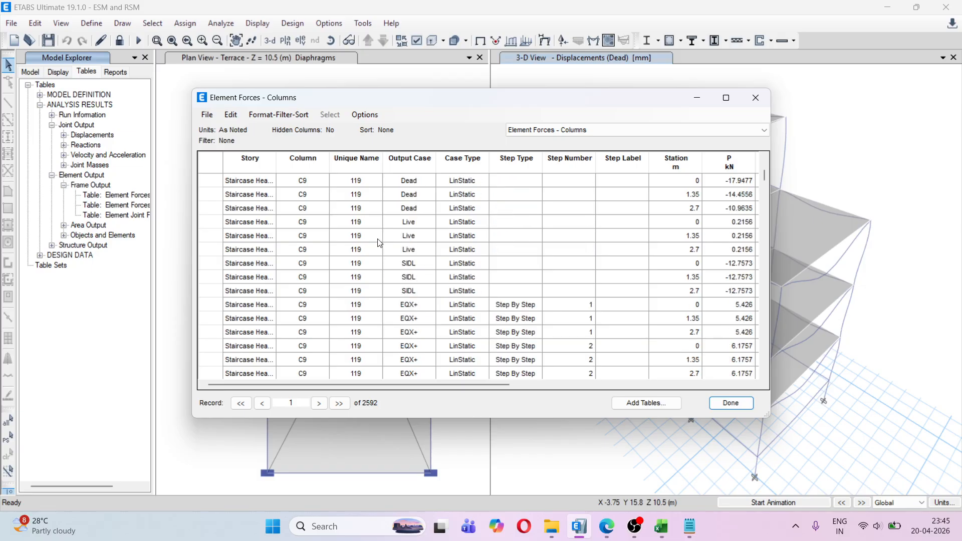
left_click(756, 98)
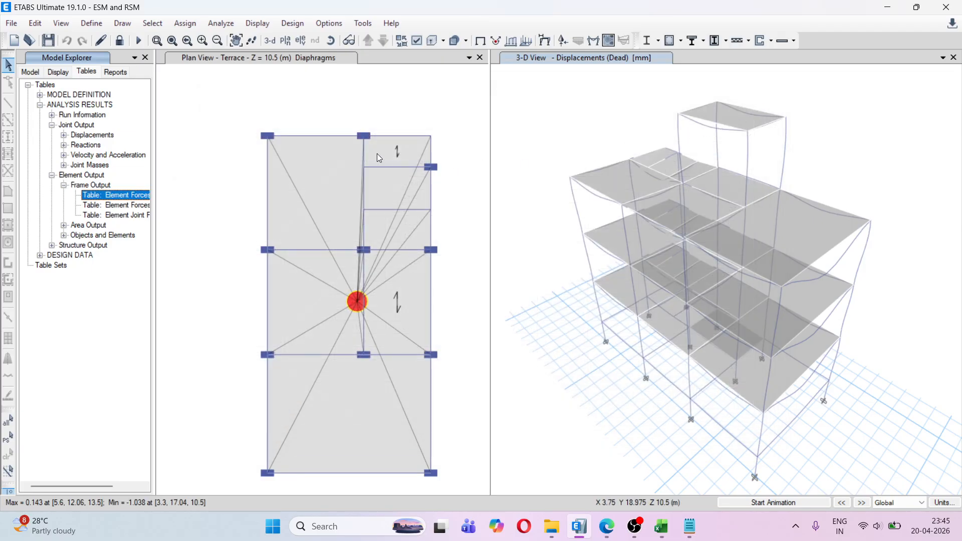
left_click(65, 186)
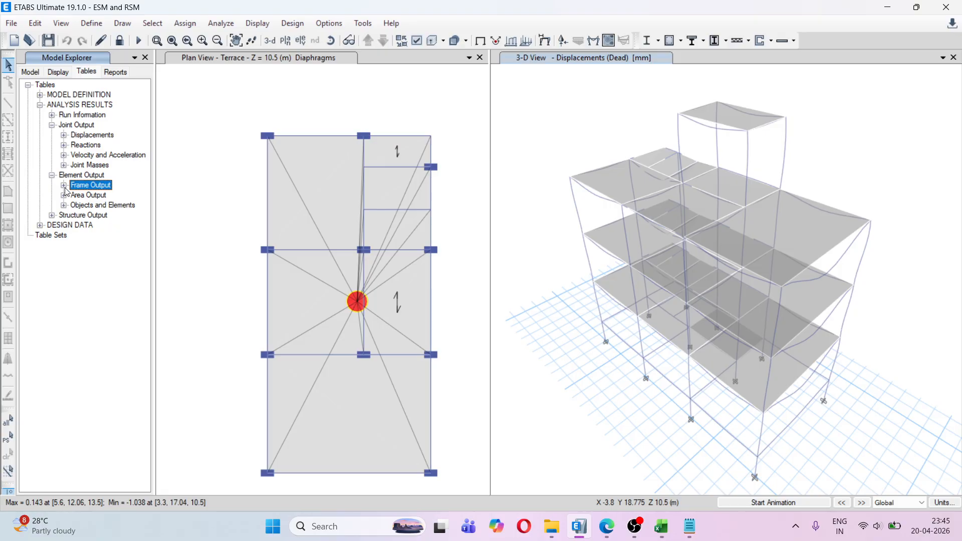
Step: Collapse the element and joint output groups and show the Story Forces table from the structure output's other items
left_click(52, 176)
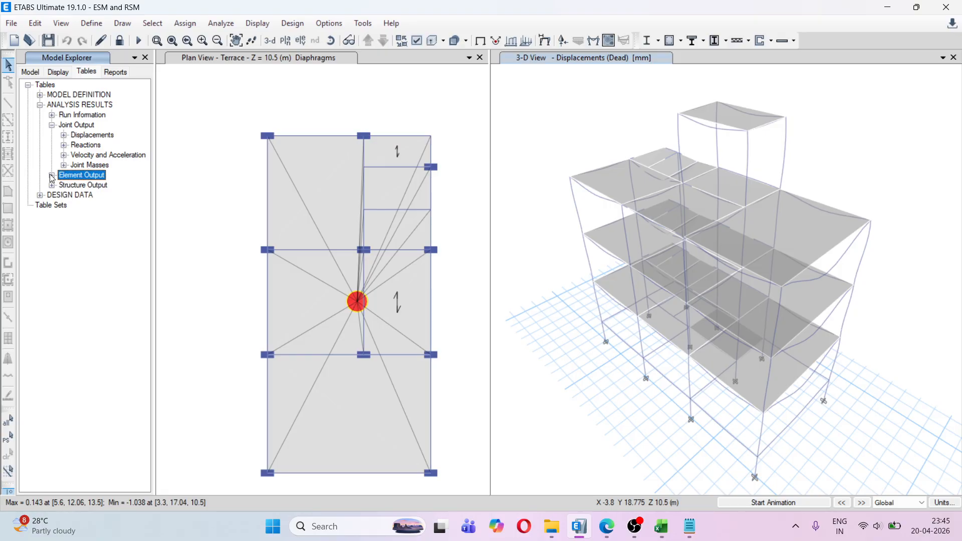
left_click(51, 125)
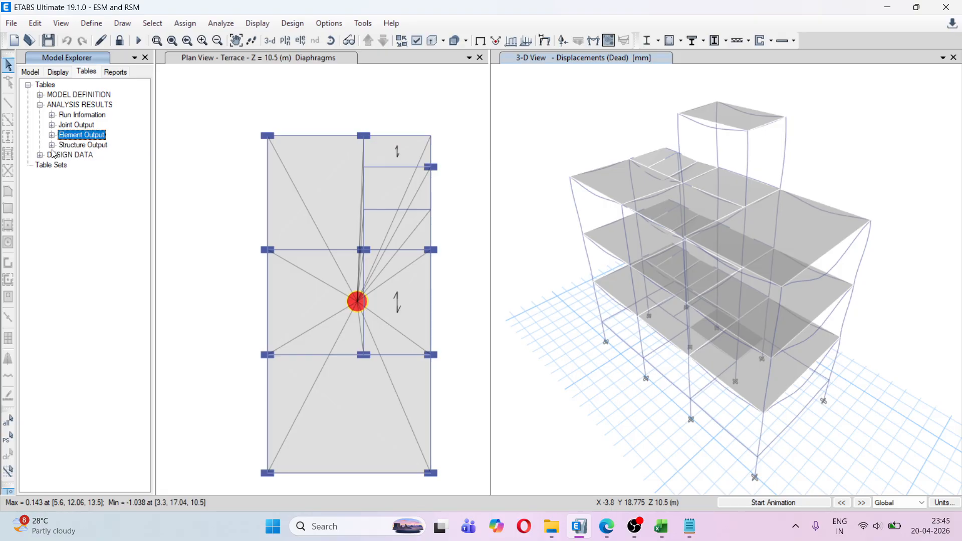
left_click(52, 145)
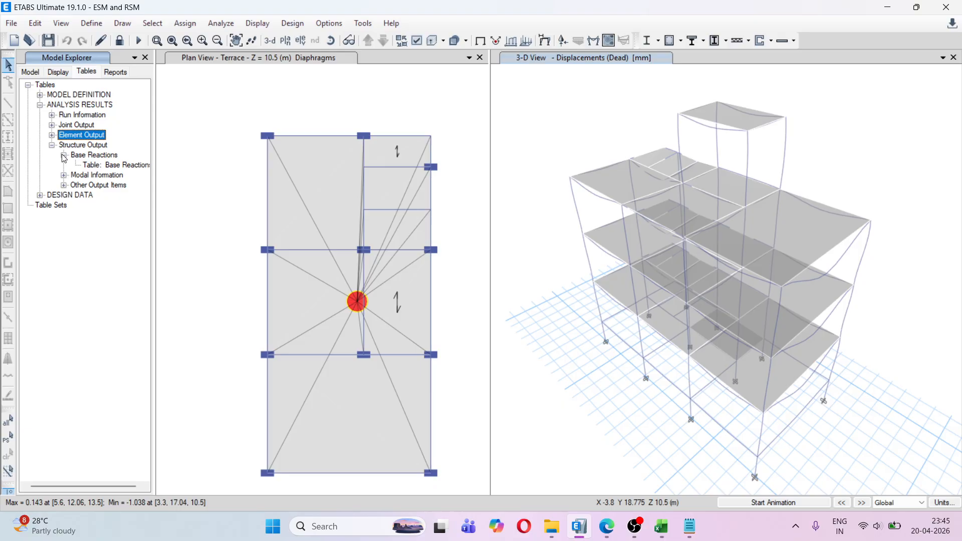
left_click(64, 155)
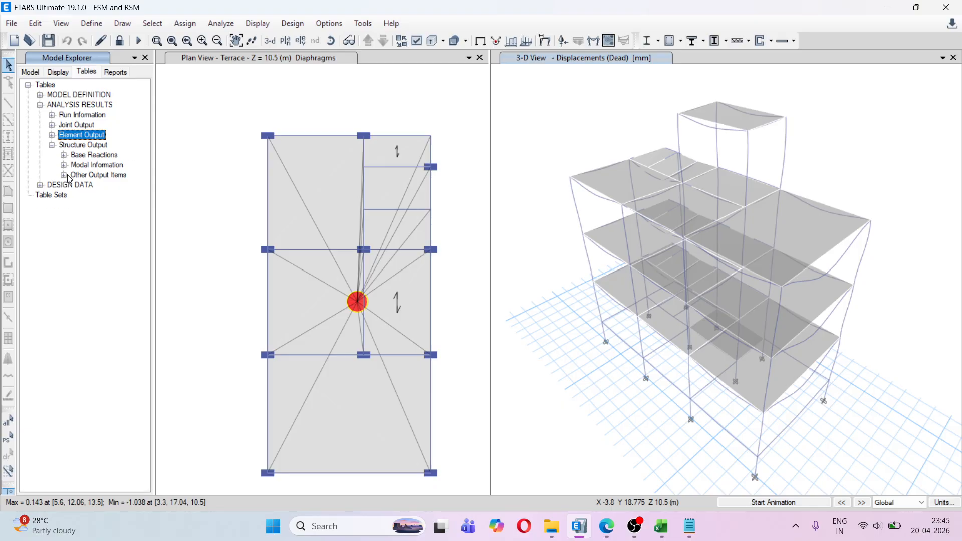
left_click(64, 175)
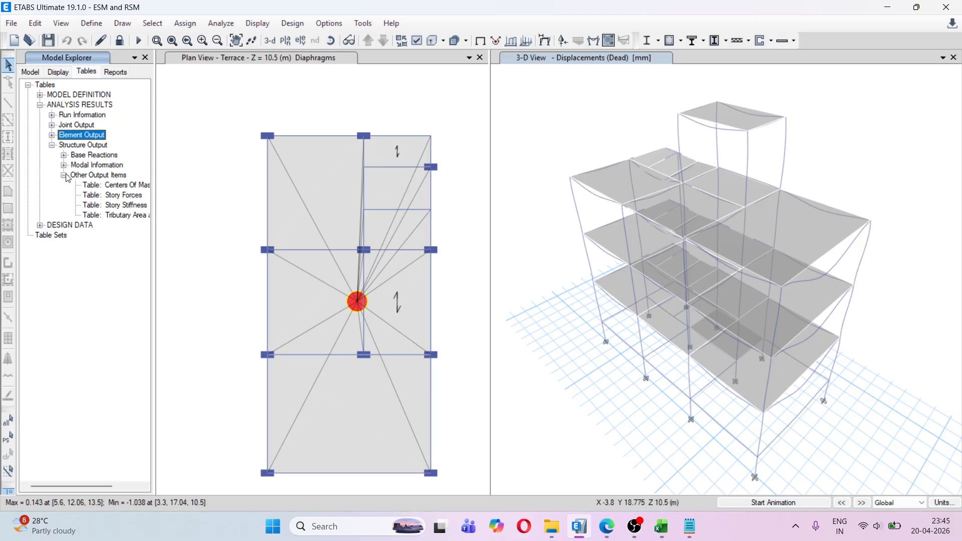
left_click(116, 195)
right_click(115, 194)
left_click(129, 197)
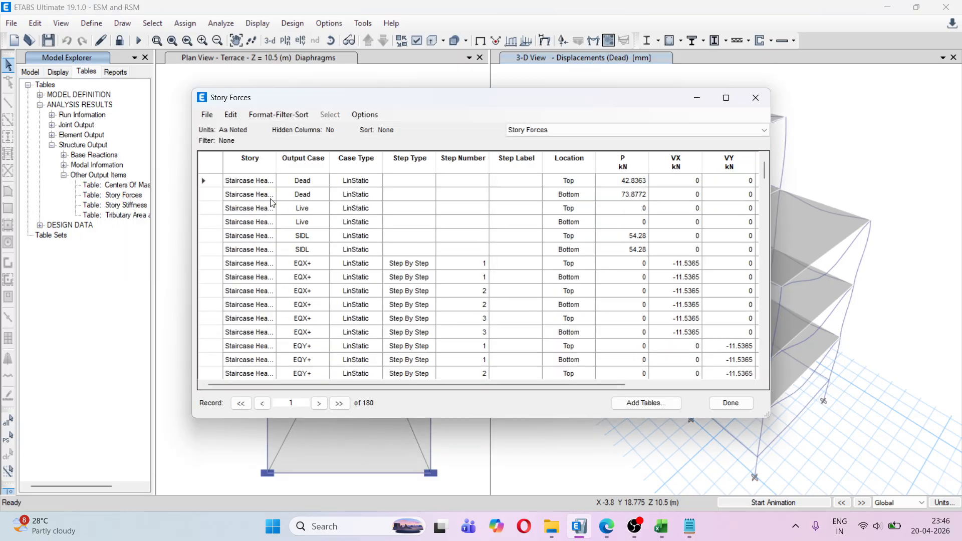
Step: Filter the story forces by output case to EQX+ and RSPX
left_click(286, 159)
left_click(353, 226)
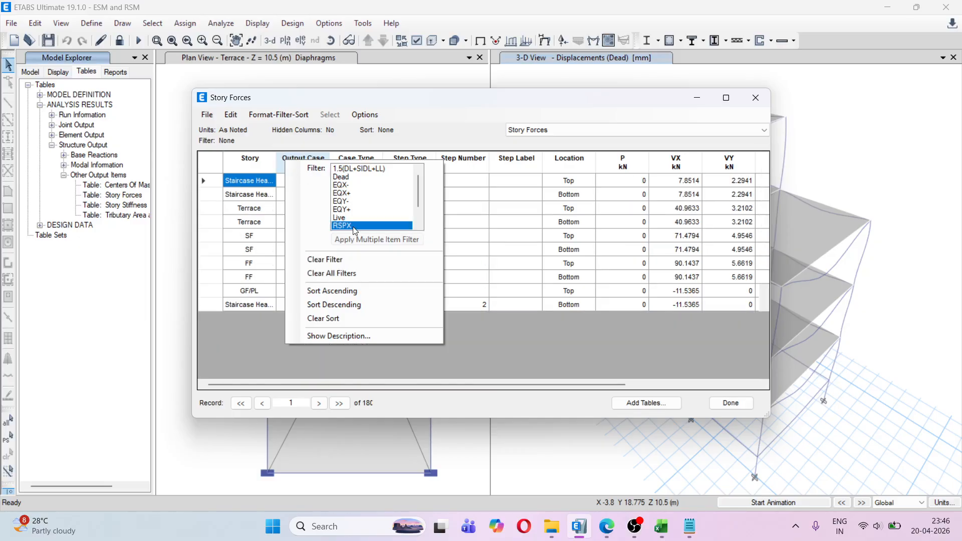
left_click(350, 188, "ctrl")
left_click(353, 192, "ctrl")
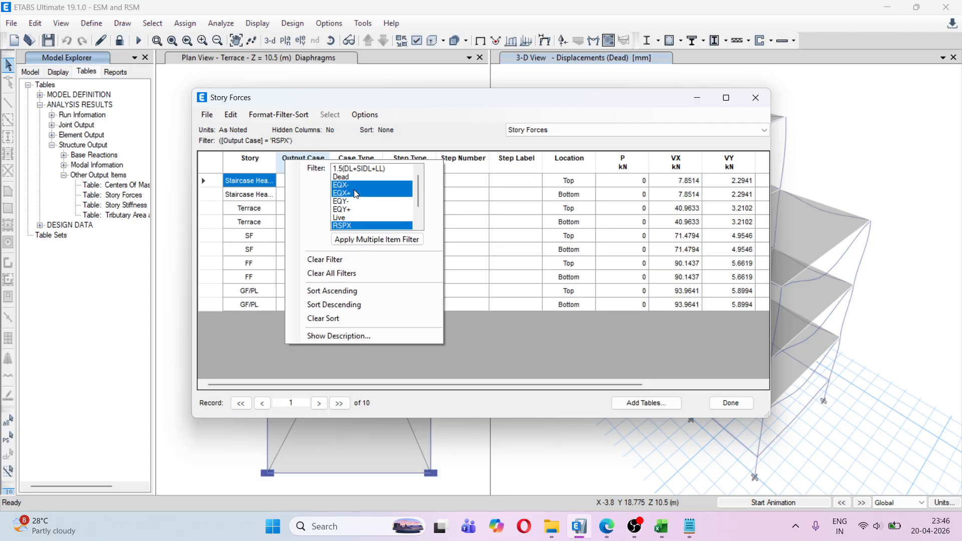
left_click(350, 185, "ctrl")
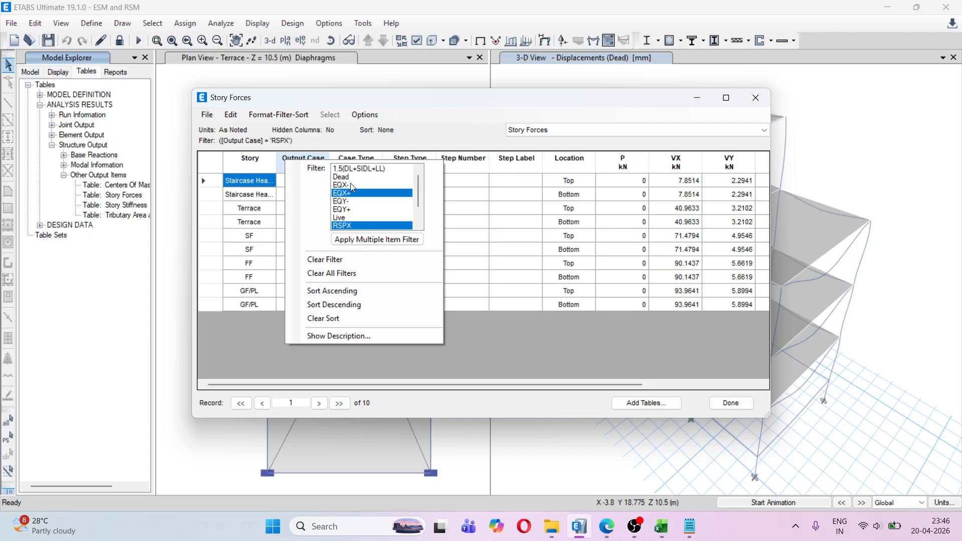
left_click(393, 241)
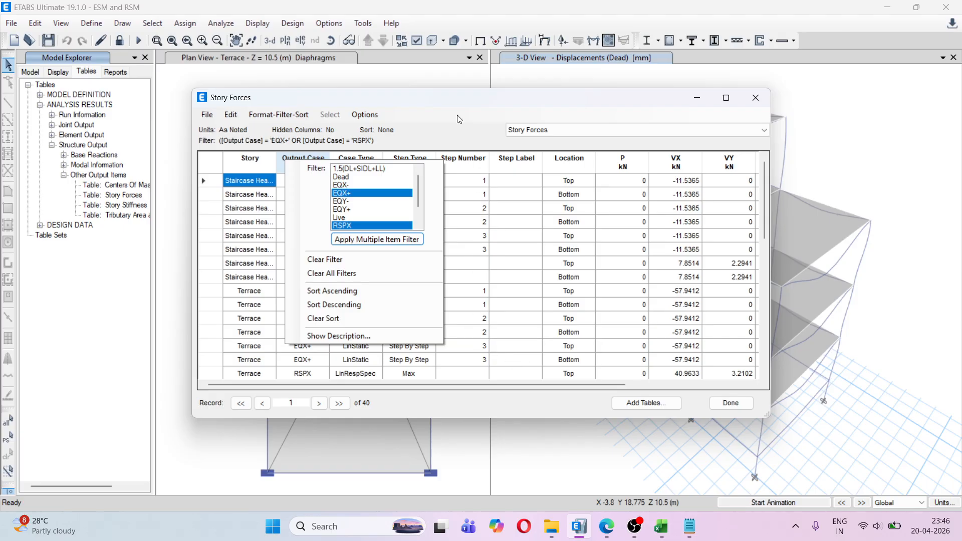
left_click(429, 142)
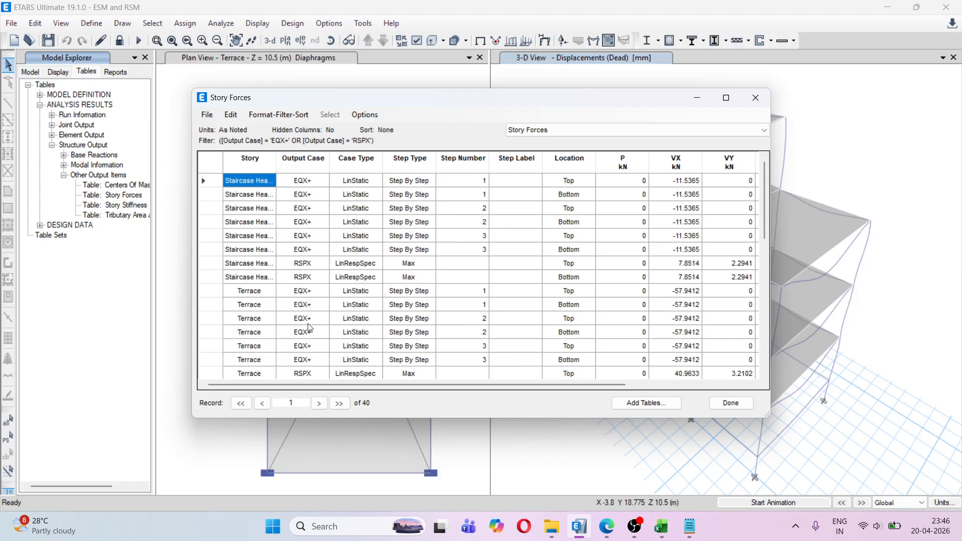
Step: Restrict the filtered story forces to the Top location
left_click_drag(336, 386, 473, 398)
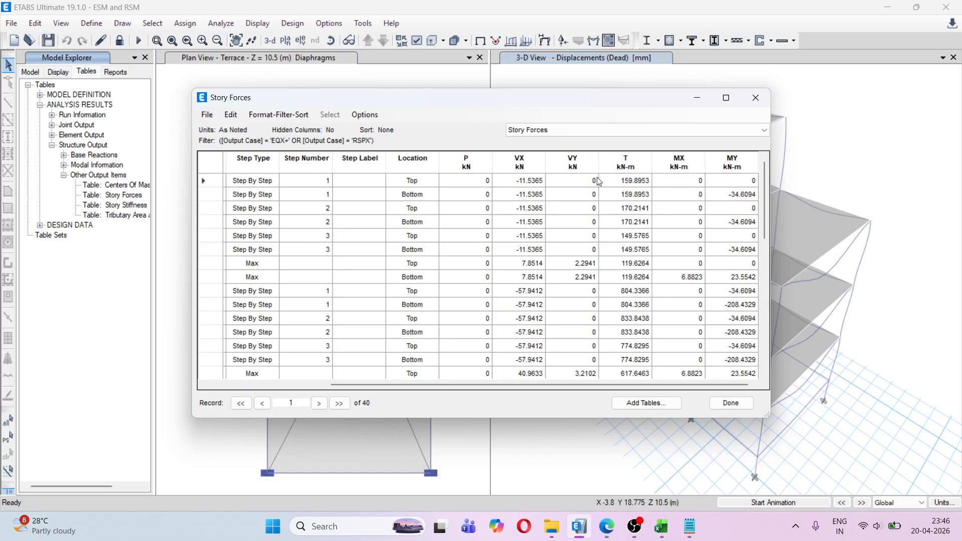
right_click(413, 170)
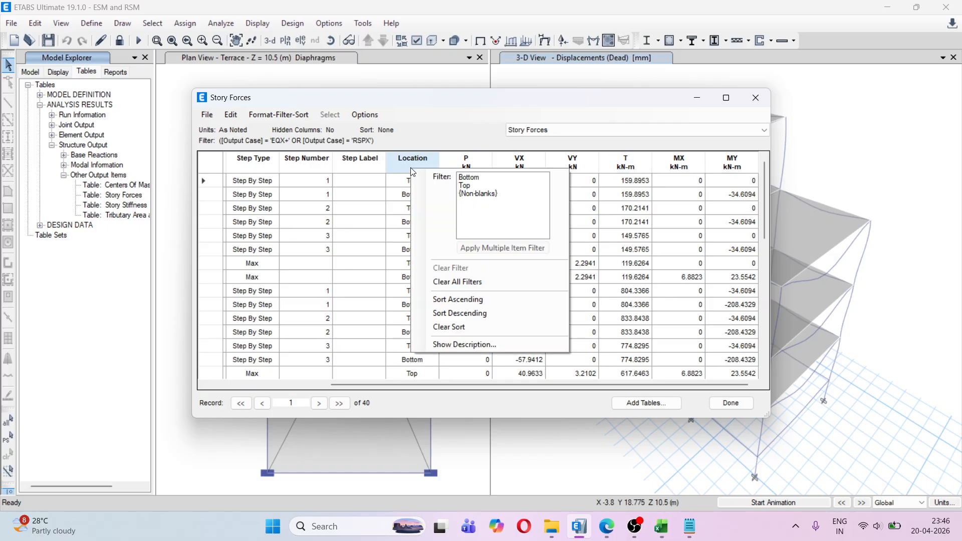
left_click(468, 187)
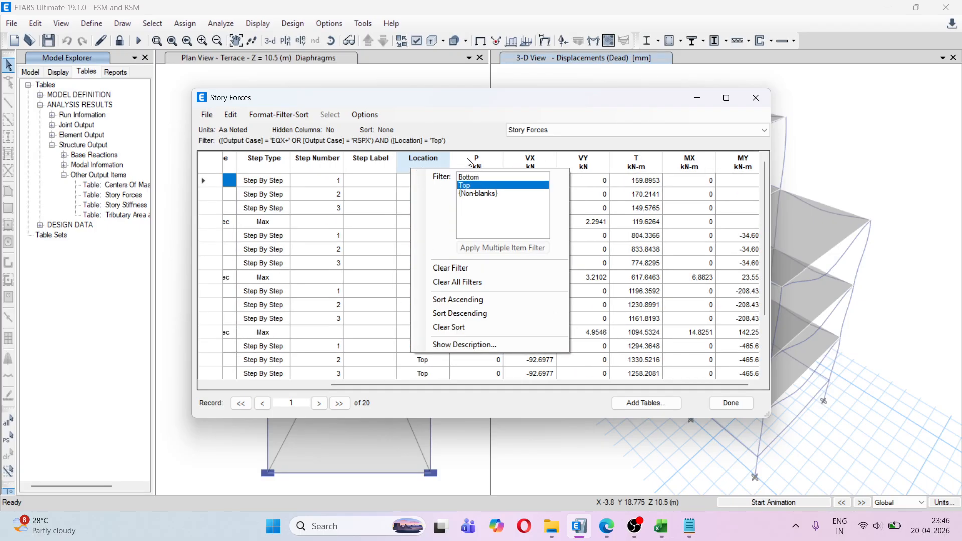
left_click(521, 407)
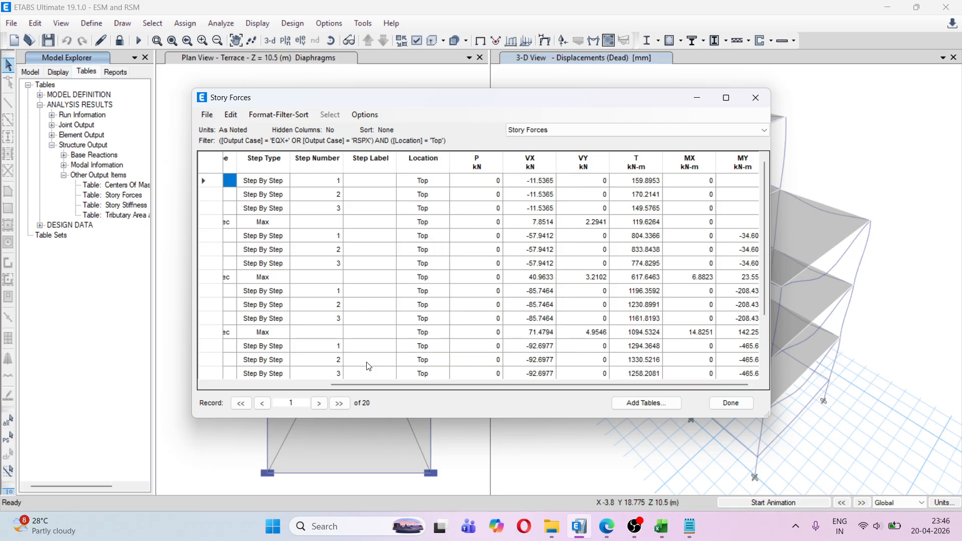
Step: Compare the VX shears and torsion T of EQX+ and RSPX story by story, and close the story forces table
left_click_drag(338, 384, 247, 396)
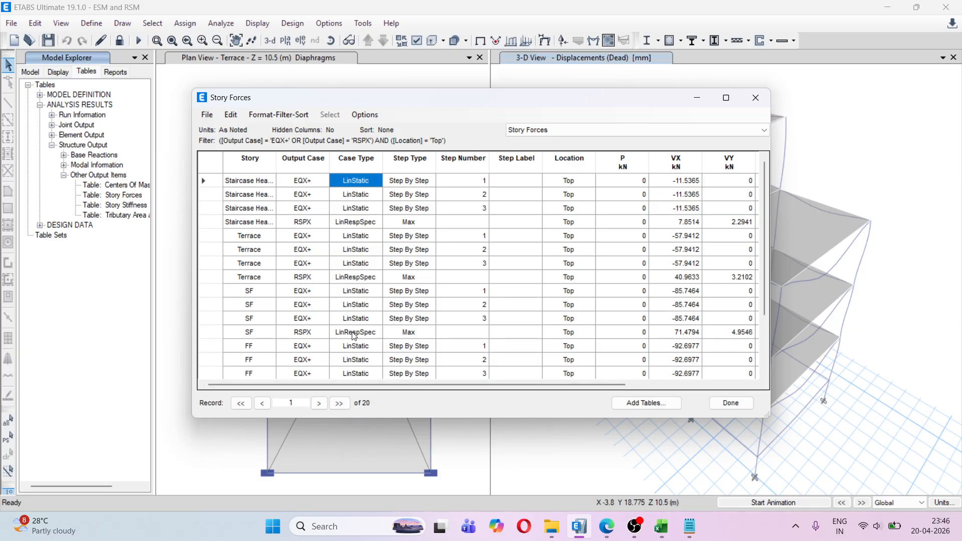
left_click_drag(377, 387, 513, 392)
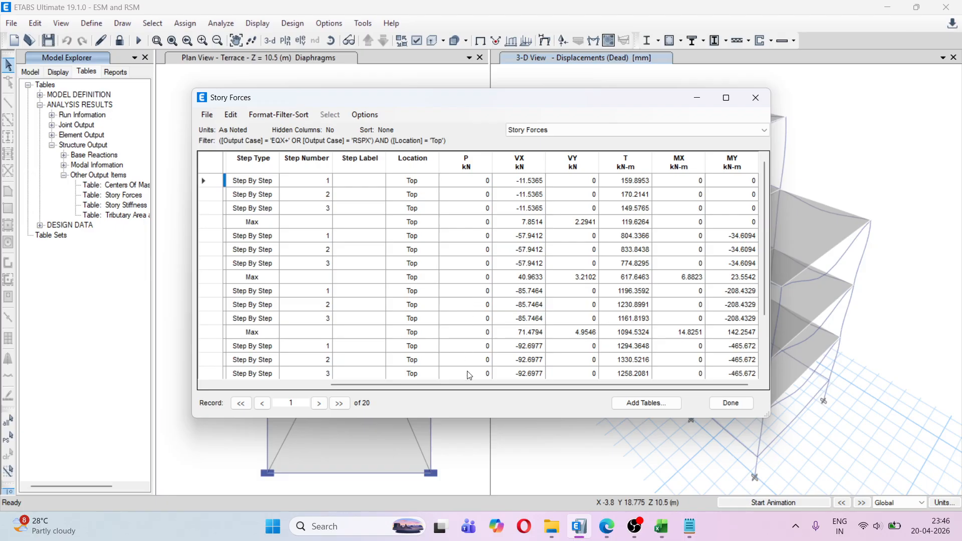
left_click_drag(466, 385, 338, 390)
scroll(280, 303, "down", 2)
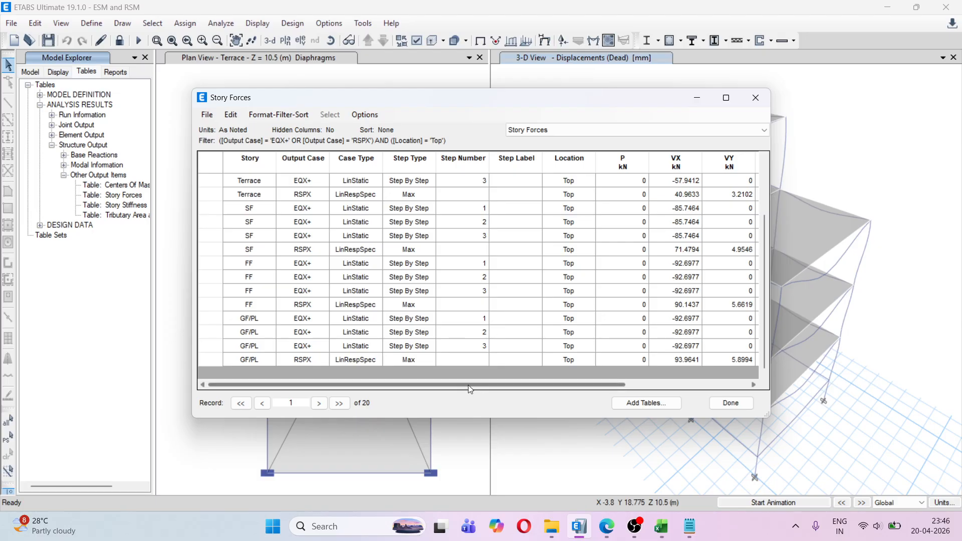
left_click_drag(467, 384, 470, 385)
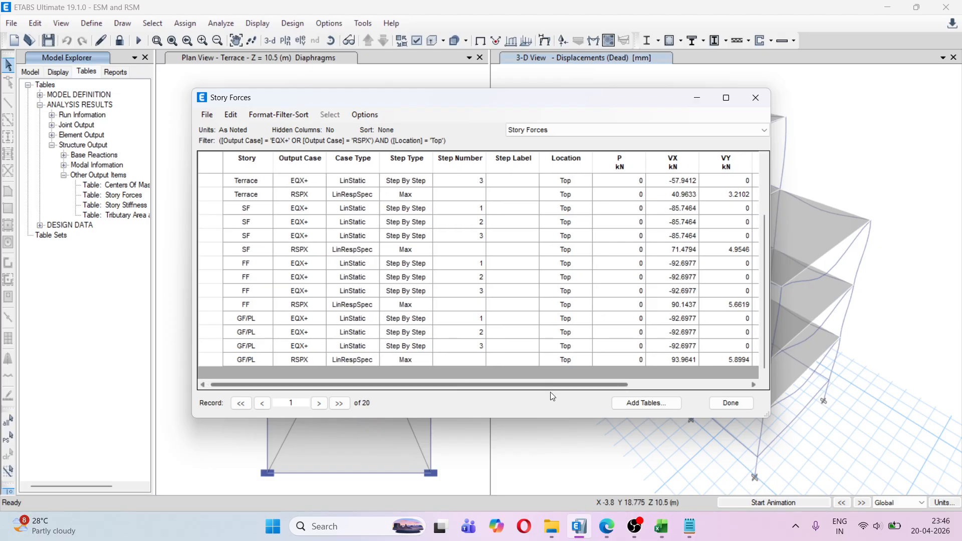
left_click(741, 407)
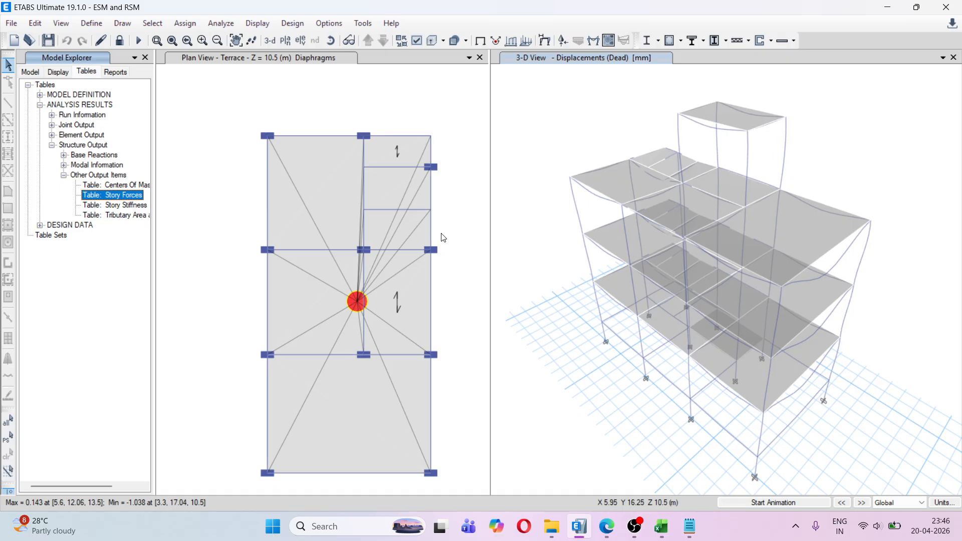